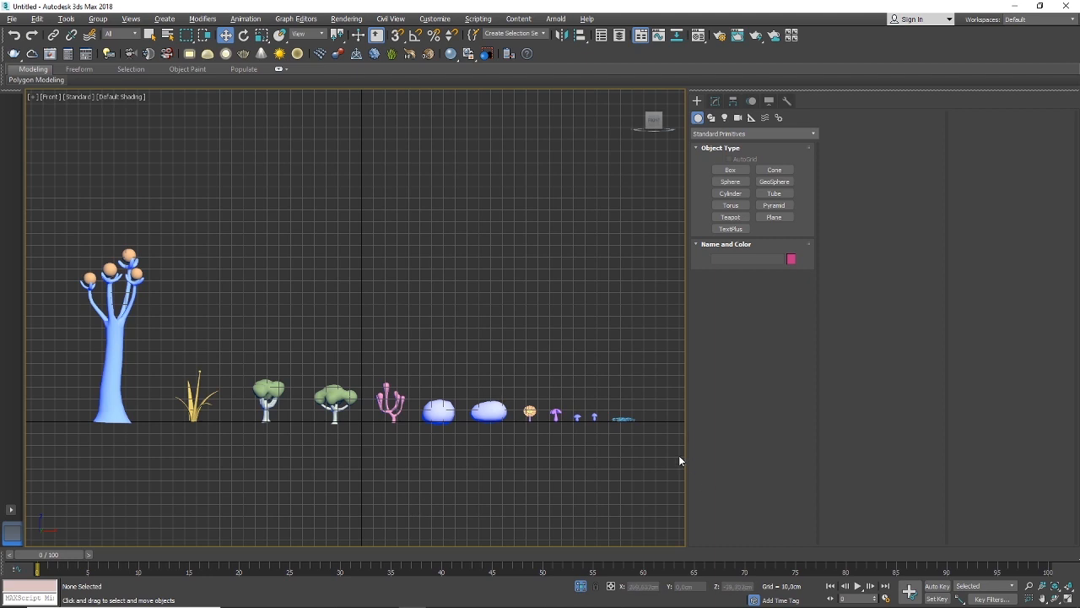
# Widen the front viewport by narrowing the command panel, keeping the whole row of flora models in view
pyautogui.moveTo(687, 466); pyautogui.dragTo(735, 466)
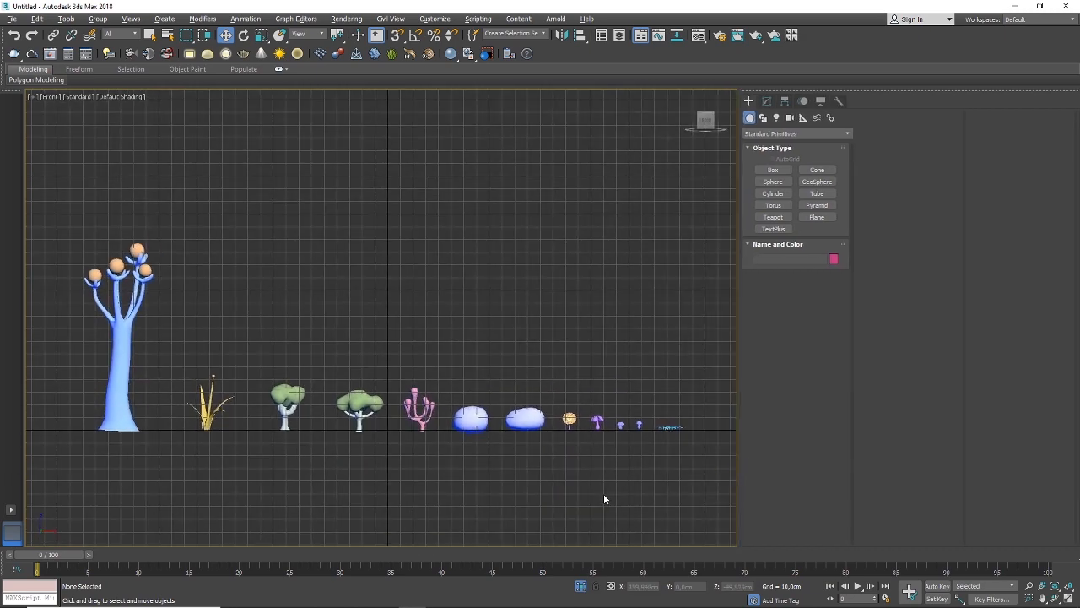
pyautogui.scroll(-2, 603, 484)
pyautogui.scroll(2, 597, 487)
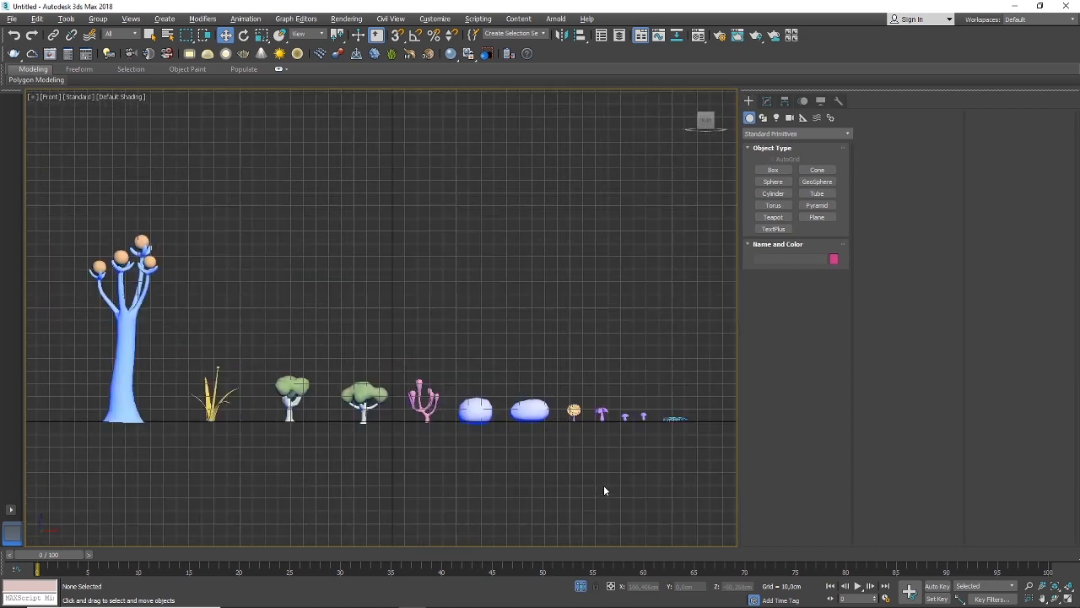
pyautogui.moveTo(597, 487); pyautogui.dragTo(591, 495, button='middle')
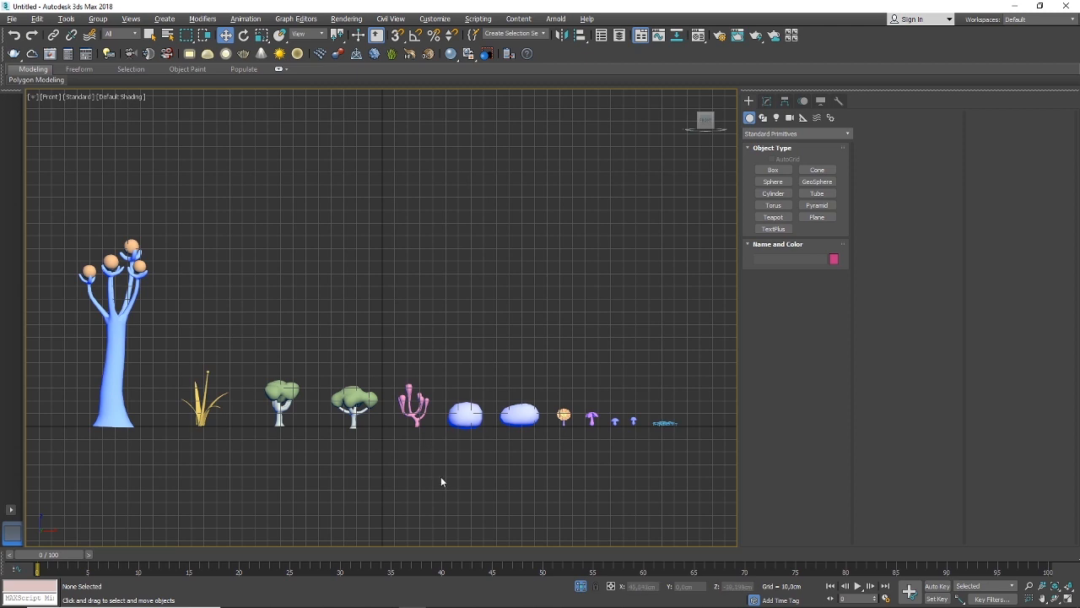
pyautogui.moveTo(506, 500); pyautogui.dragTo(500, 492, button='middle')
# Hide the viewport grid and turn on edged faces for the flora models
pyautogui.press('g')
pyautogui.press('F4')
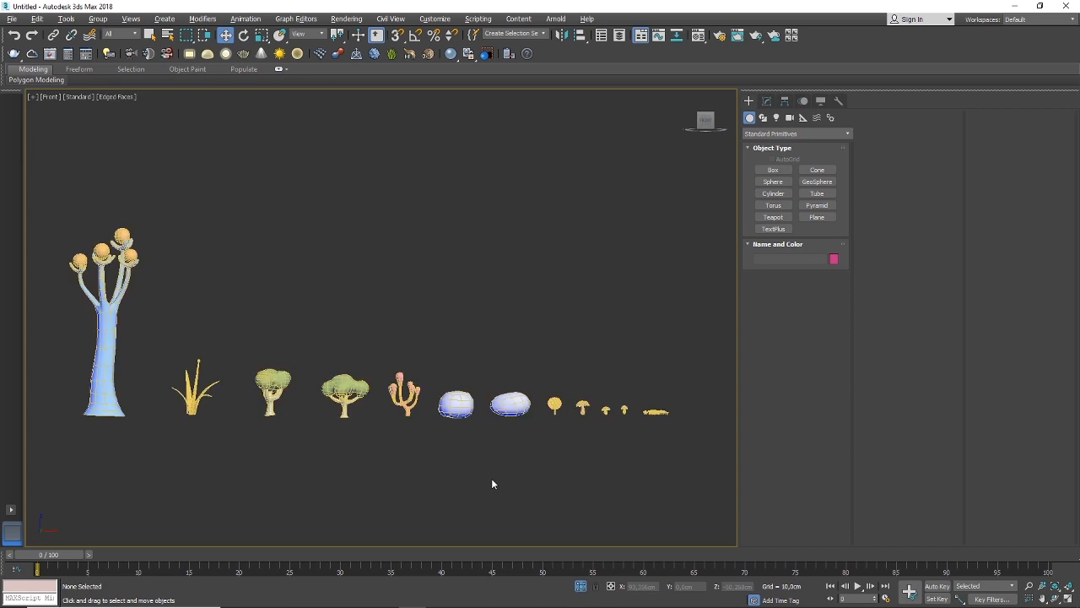
pyautogui.moveTo(491, 477); pyautogui.dragTo(498, 475, button='middle')
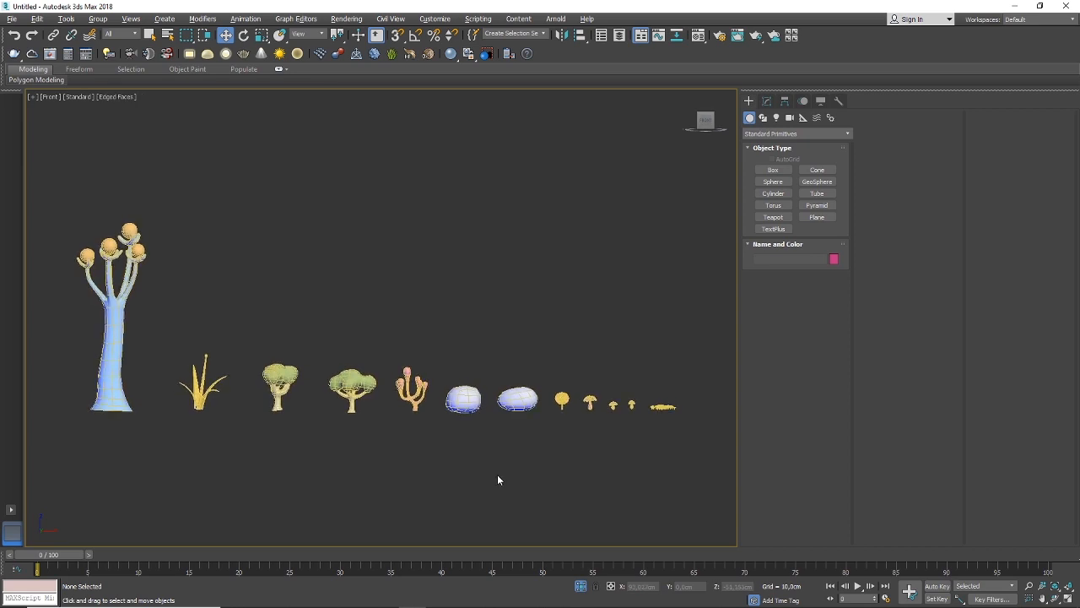
# Open the Material Editor beside the viewport and examine the sub-materials of the imported flora material
pyautogui.press('m')
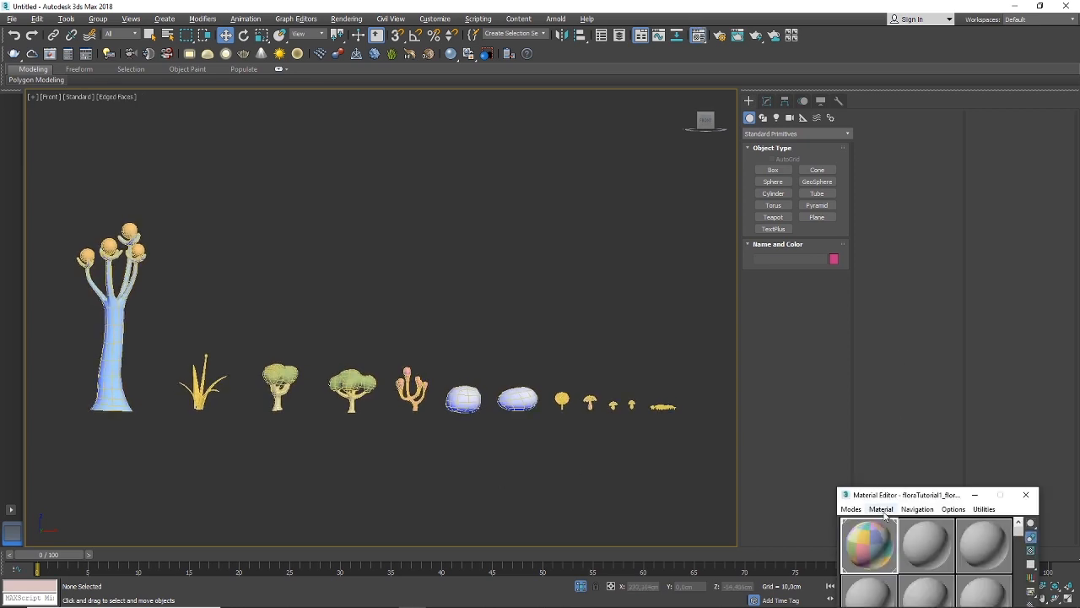
pyautogui.moveTo(906, 499); pyautogui.dragTo(838, 126)
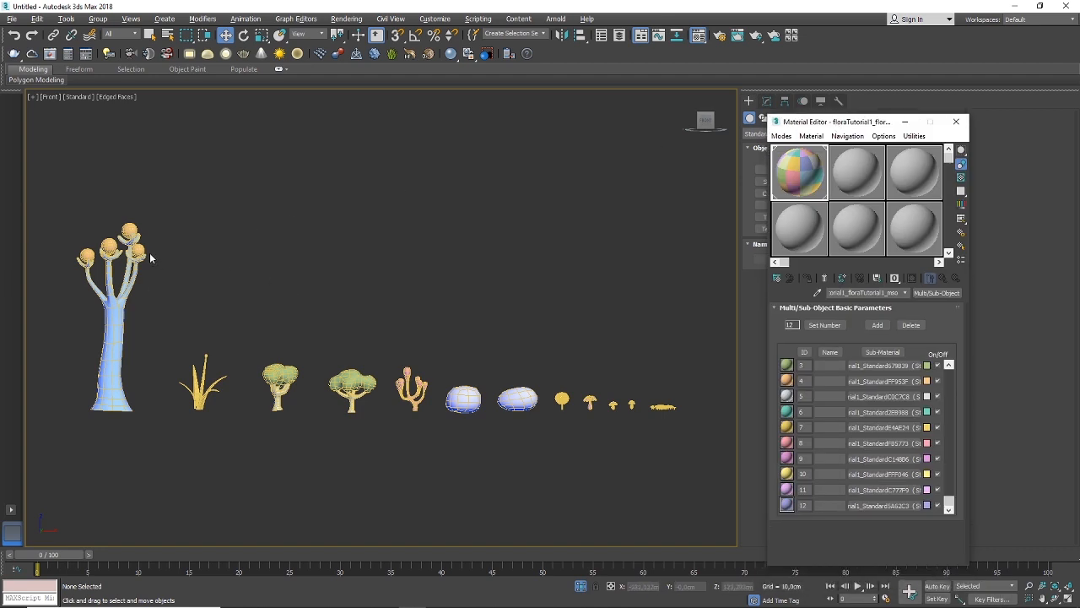
pyautogui.moveTo(949, 504)
pyautogui.mouseDown()
pyautogui.moveTo(959, 364)
pyautogui.moveTo(954, 512)
pyautogui.mouseUp()
pyautogui.moveTo(948, 505)
pyautogui.mouseDown()
pyautogui.moveTo(946, 379)
pyautogui.moveTo(960, 513)
pyautogui.mouseUp()
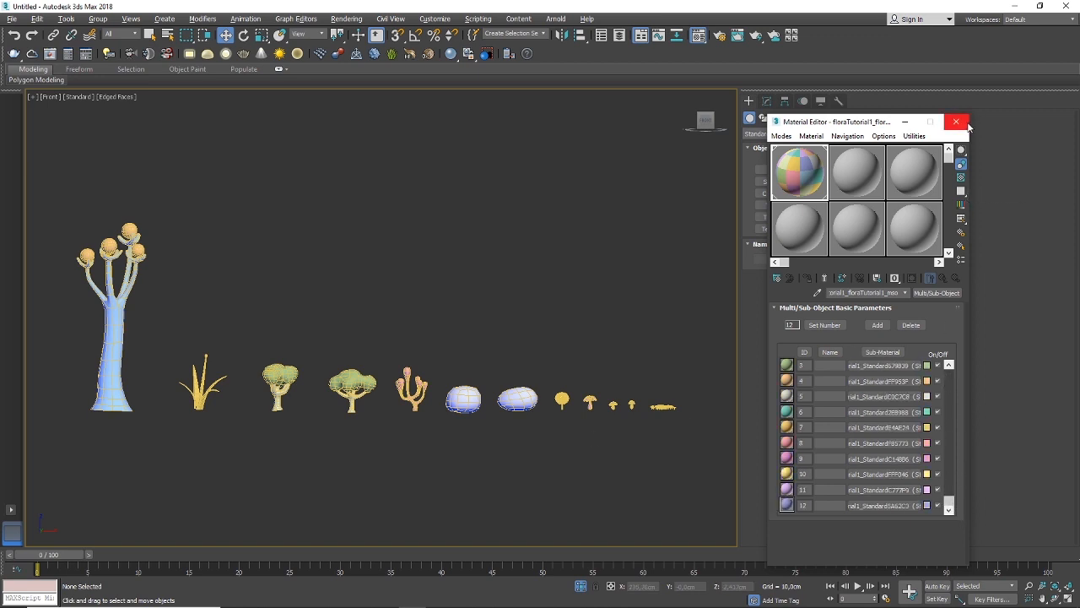
# Name the second sample material FloraTutorial and set its diffuse color to pink
pyautogui.click(857, 175)
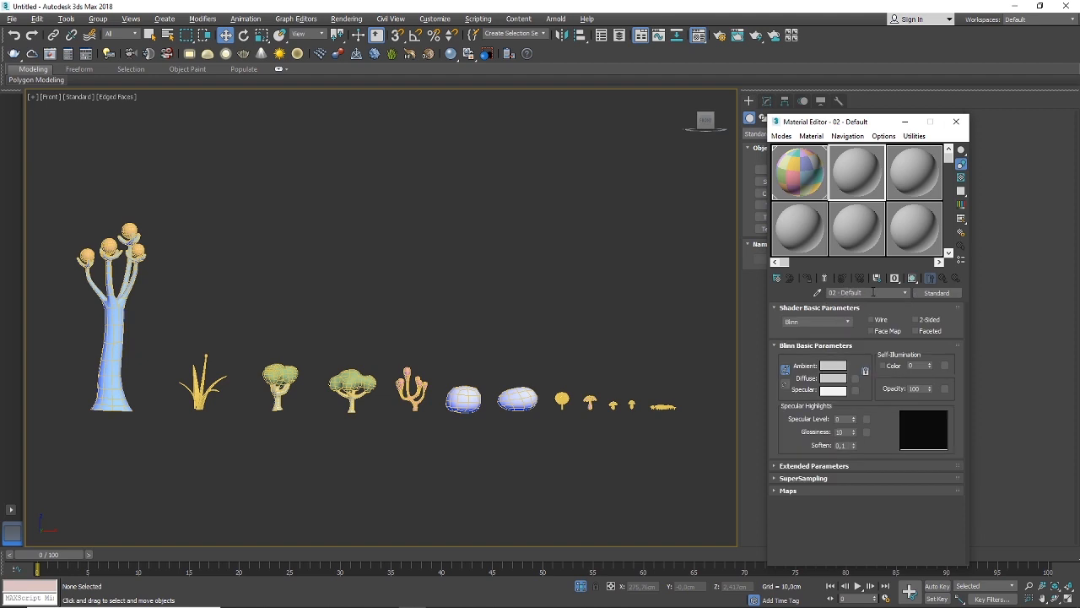
pyautogui.write('Flora')
pyautogui.press('Return')
pyautogui.click(835, 378)
pyautogui.moveTo(309, 98); pyautogui.dragTo(303, 74)
pyautogui.moveTo(329, 124); pyautogui.dragTo(329, 91)
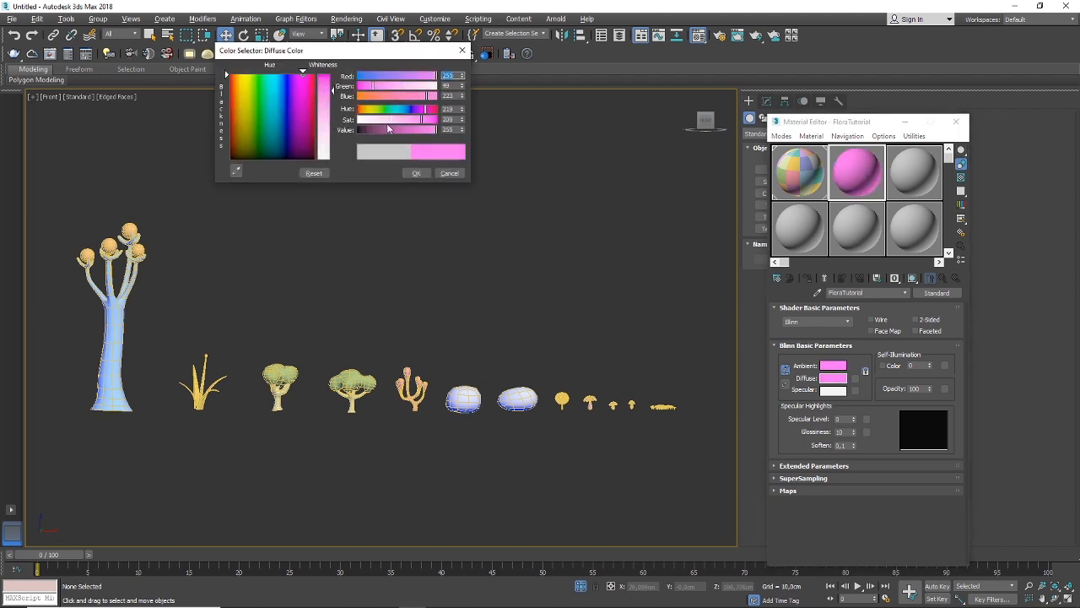
pyautogui.click(417, 173)
# Assign the FloraTutorial material to the whole row of flora models and close the Material Editor
pyautogui.moveTo(48, 207); pyautogui.dragTo(718, 481)
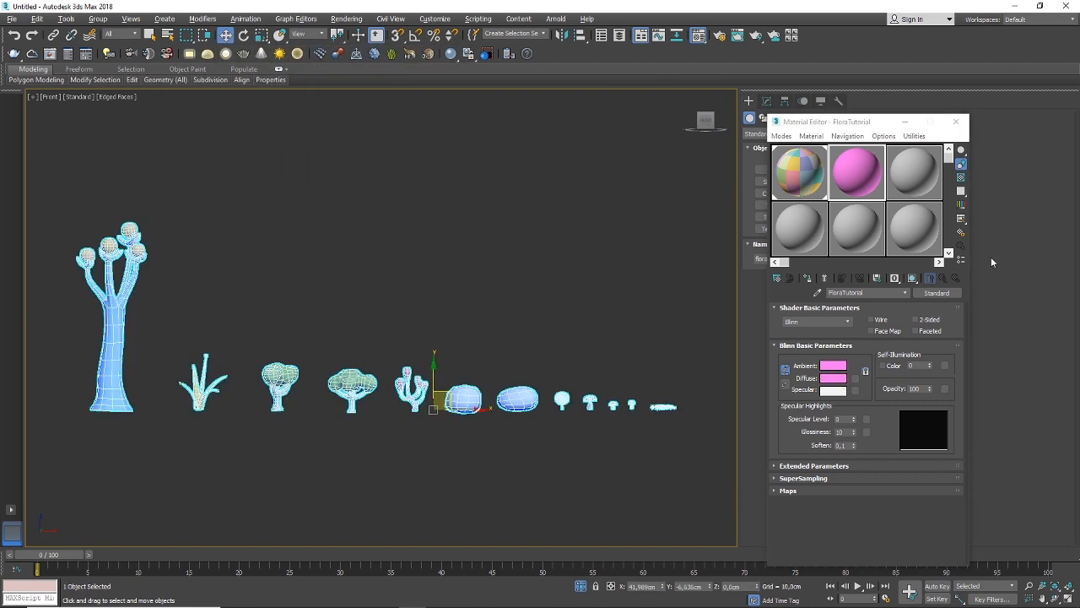
pyautogui.click(807, 278)
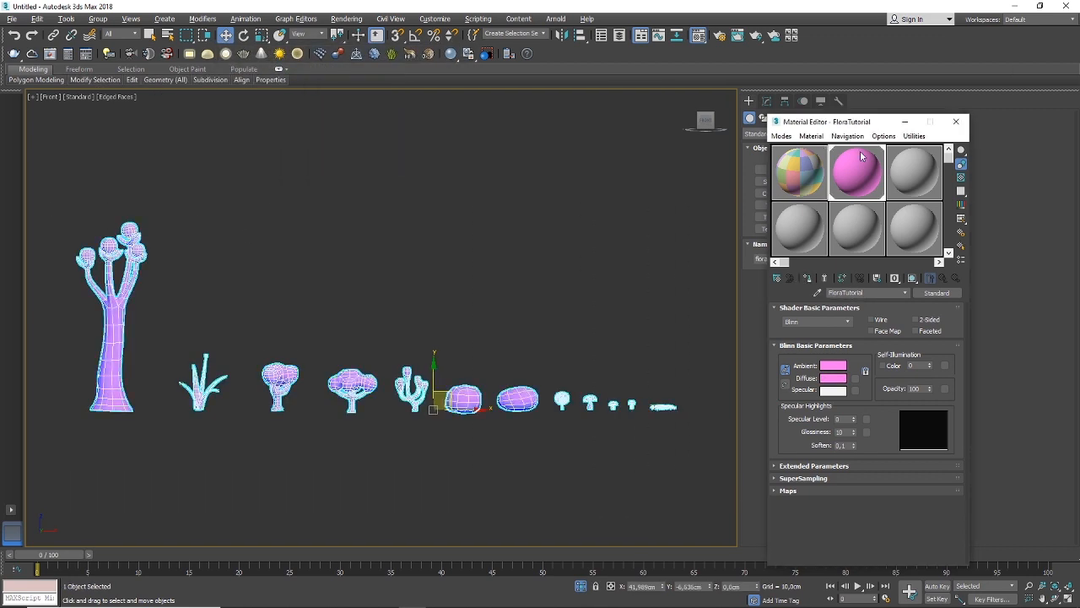
pyautogui.click(957, 123)
pyautogui.click(441, 363)
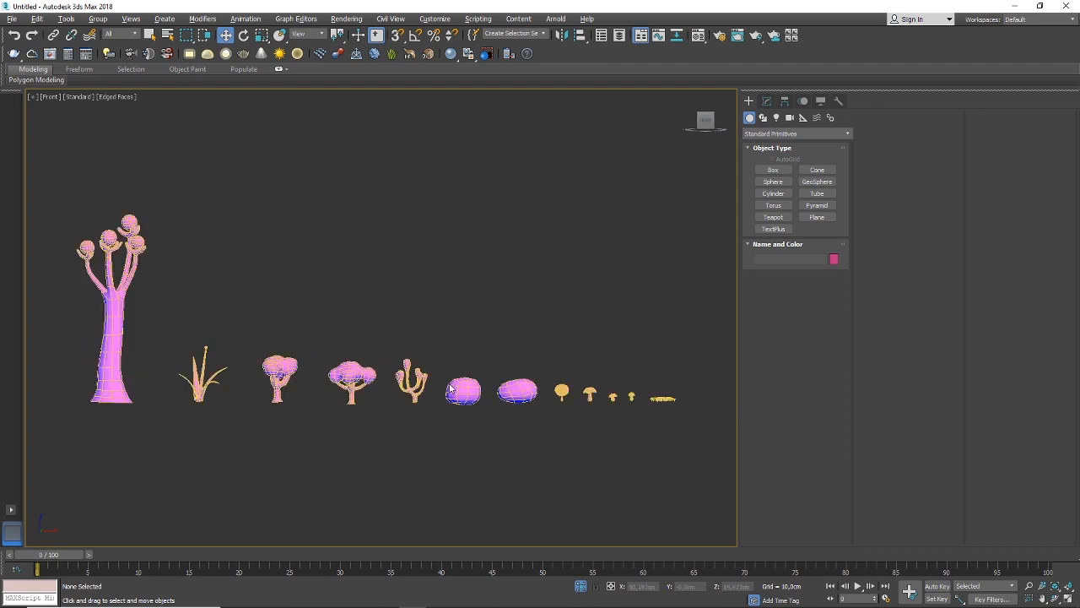
# Inspect the flora mesh from an angled view, return to the front view and reselect the mesh
pyautogui.click(449, 388)
pyautogui.keyDown('alt'); pyautogui.moveTo(449, 387); pyautogui.dragTo(478, 430, button='middle'); pyautogui.keyUp('alt')
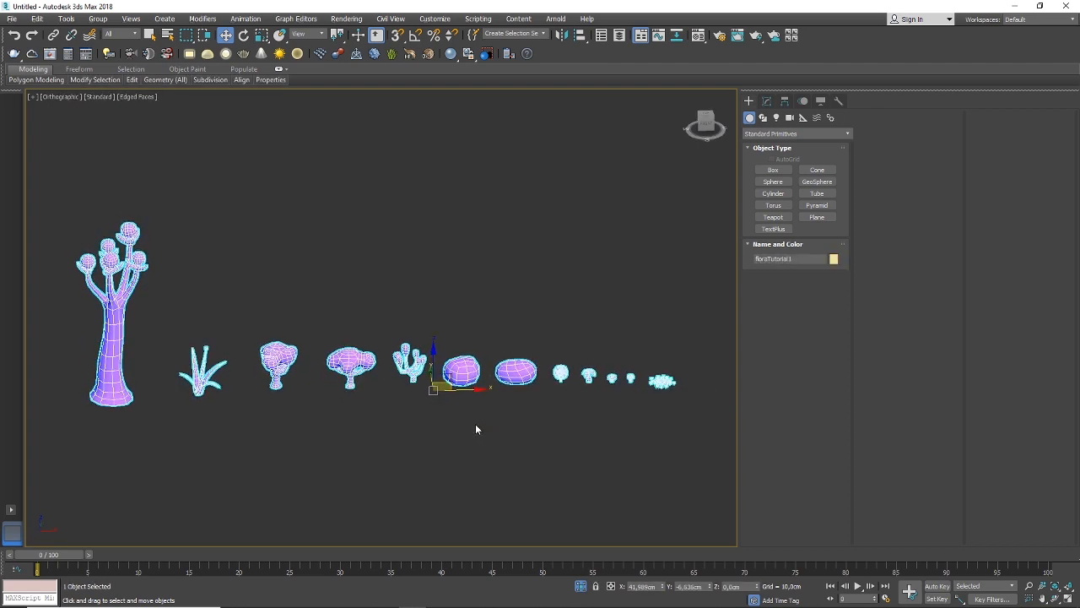
pyautogui.press('f')
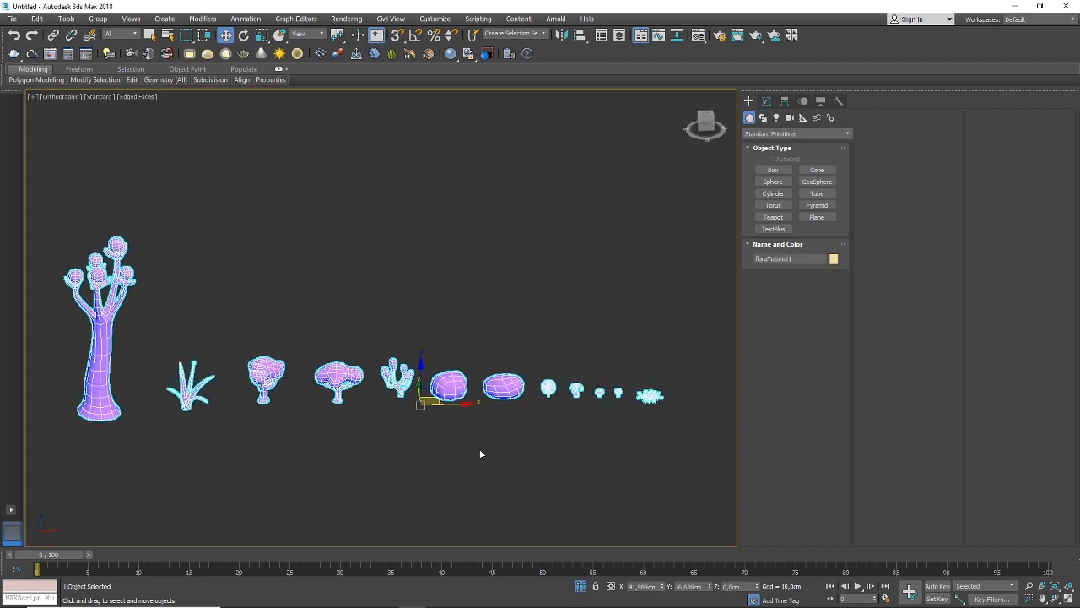
pyautogui.click(478, 449)
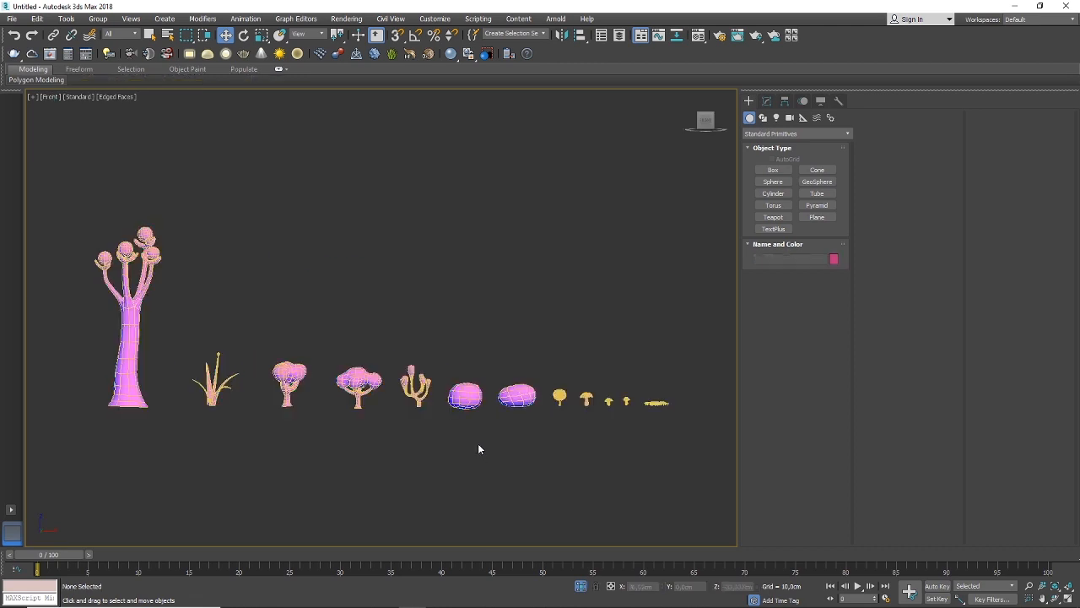
pyautogui.click(466, 388)
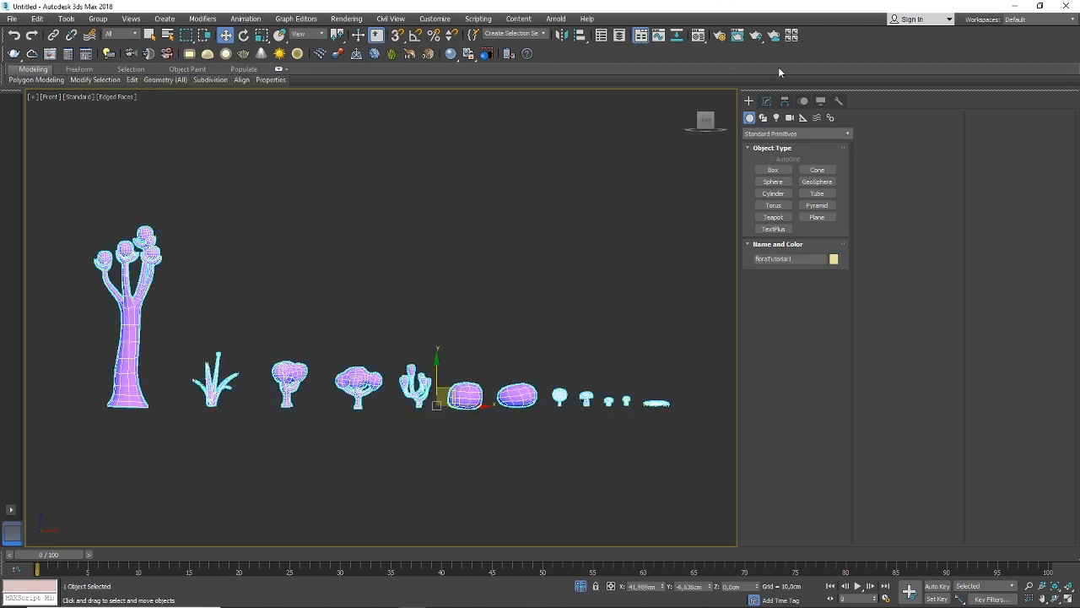
pyautogui.moveTo(621, 213); pyautogui.dragTo(627, 213, button='middle')
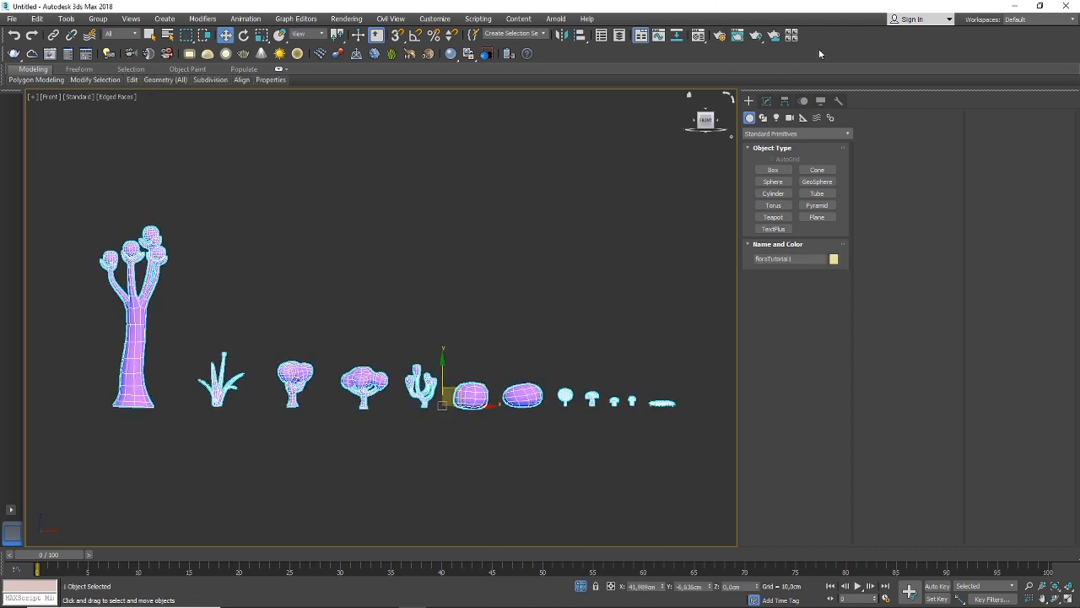
# Draw a vertical Tape helper about 78 cm long from the ground beside the tall tree
pyautogui.click(771, 105)
pyautogui.click(748, 101)
pyautogui.click(803, 118)
pyautogui.click(773, 217)
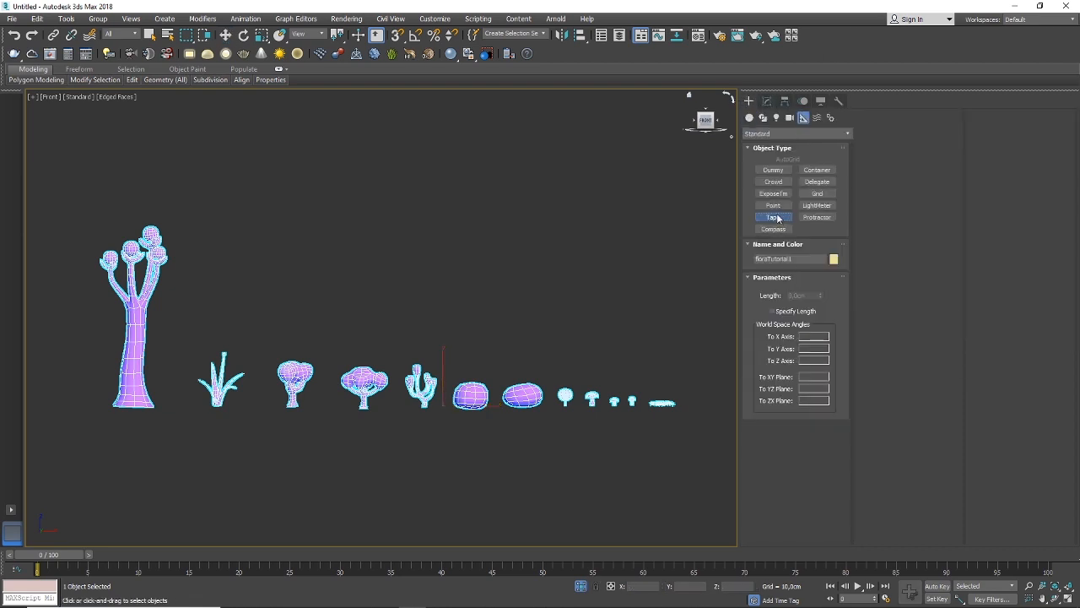
pyautogui.moveTo(185, 379); pyautogui.dragTo(302, 381, button='middle')
pyautogui.moveTo(197, 403); pyautogui.dragTo(202, 314)
pyautogui.moveTo(218, 333); pyautogui.dragTo(203, 334, button='middle')
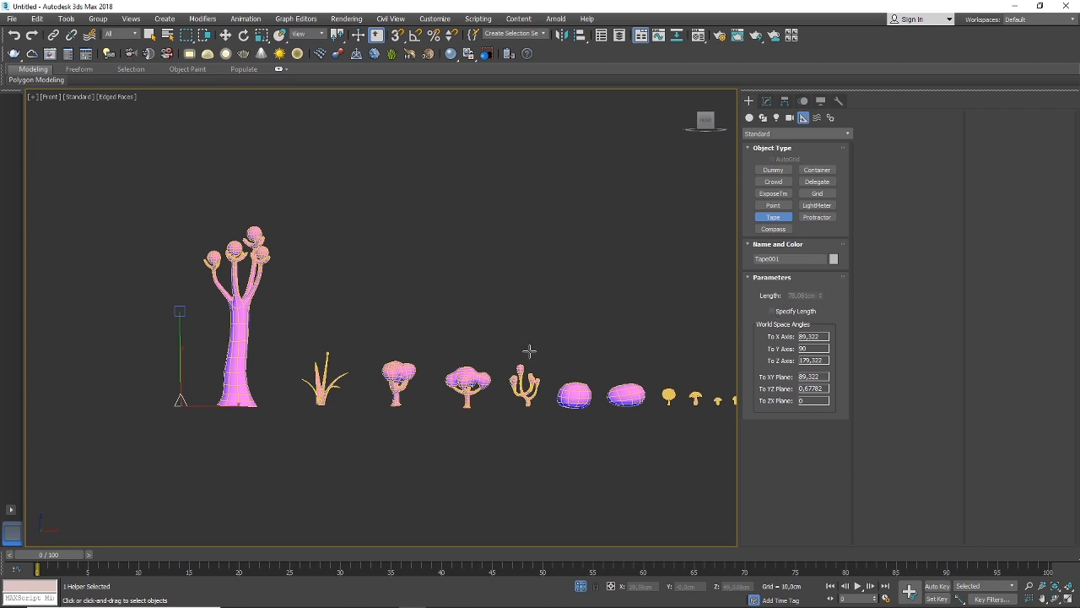
pyautogui.moveTo(531, 349); pyautogui.dragTo(473, 357, button='middle')
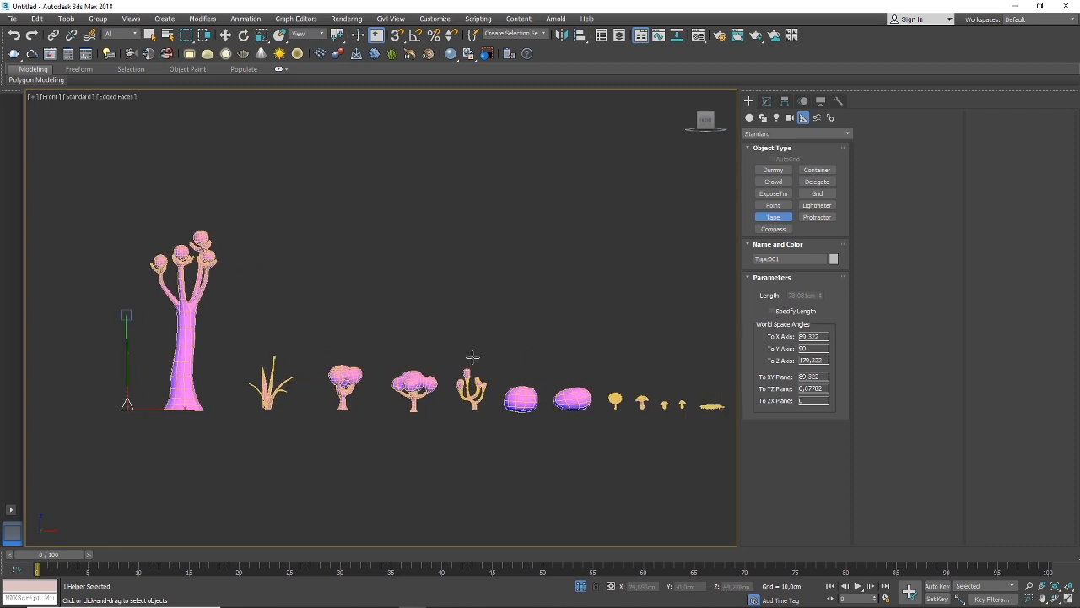
# Check the display unit and system unit settings, leaving the unit dialogs without changes
pyautogui.click(435, 19)
pyautogui.click(447, 166)
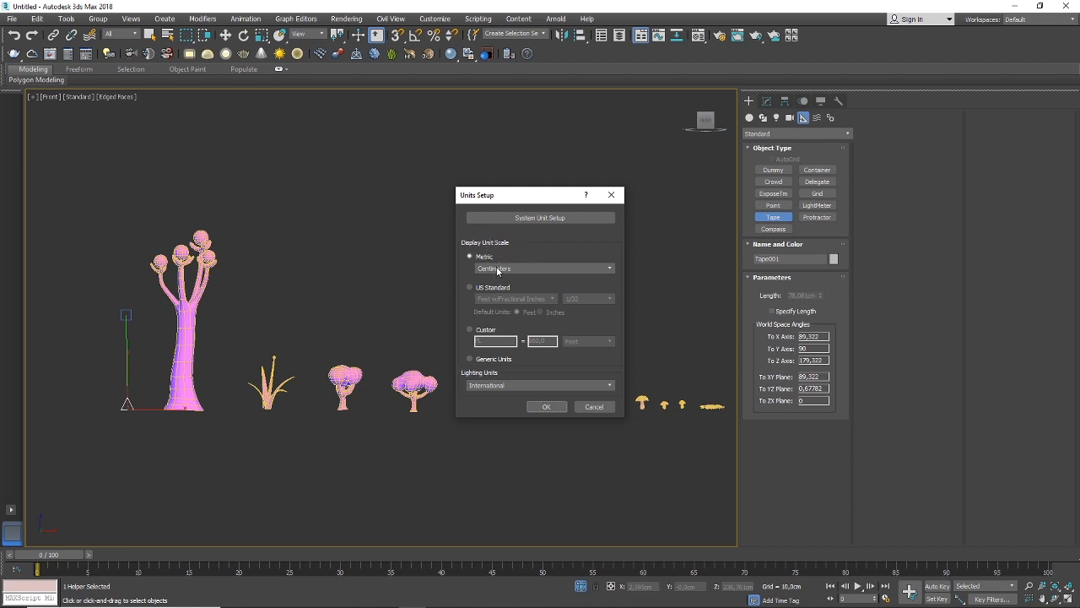
pyautogui.click(522, 219)
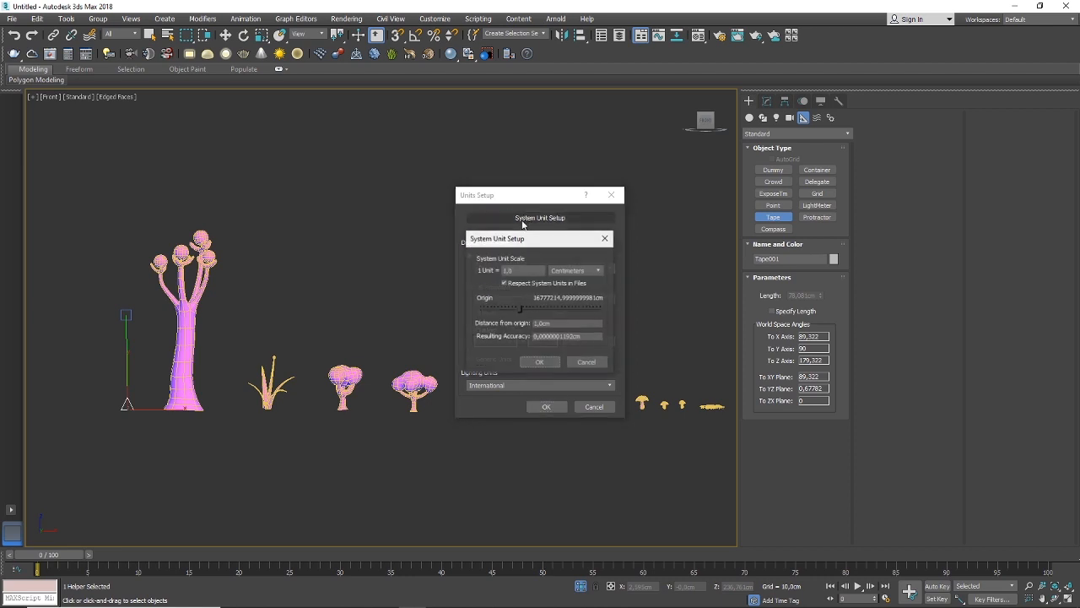
pyautogui.click(605, 238)
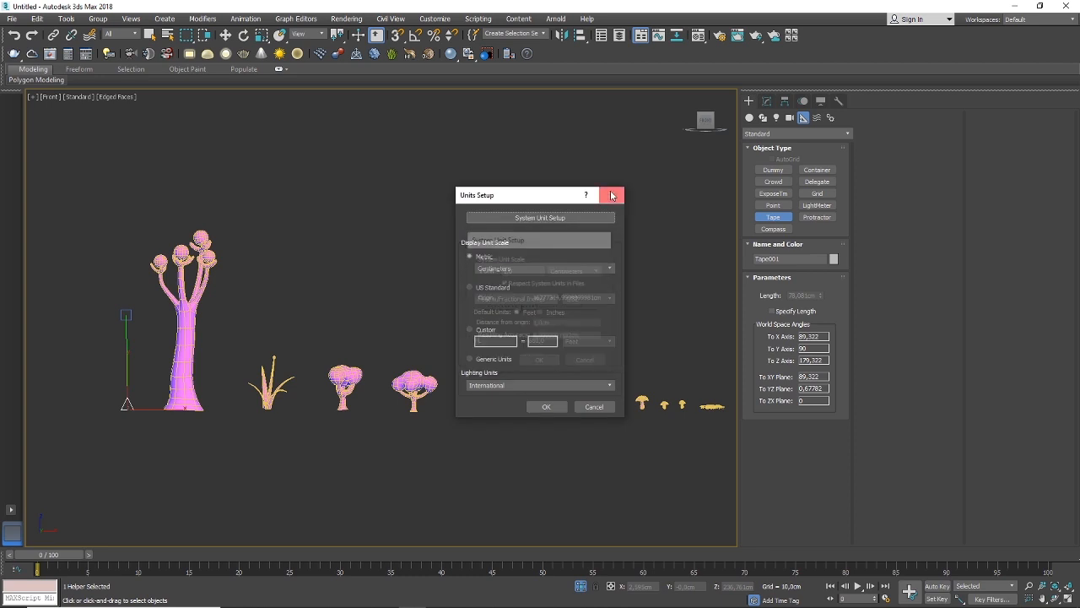
pyautogui.click(596, 409)
# Enable a specified length for the Tape helper and set it to 170 cm
pyautogui.scroll(1, 272, 355)
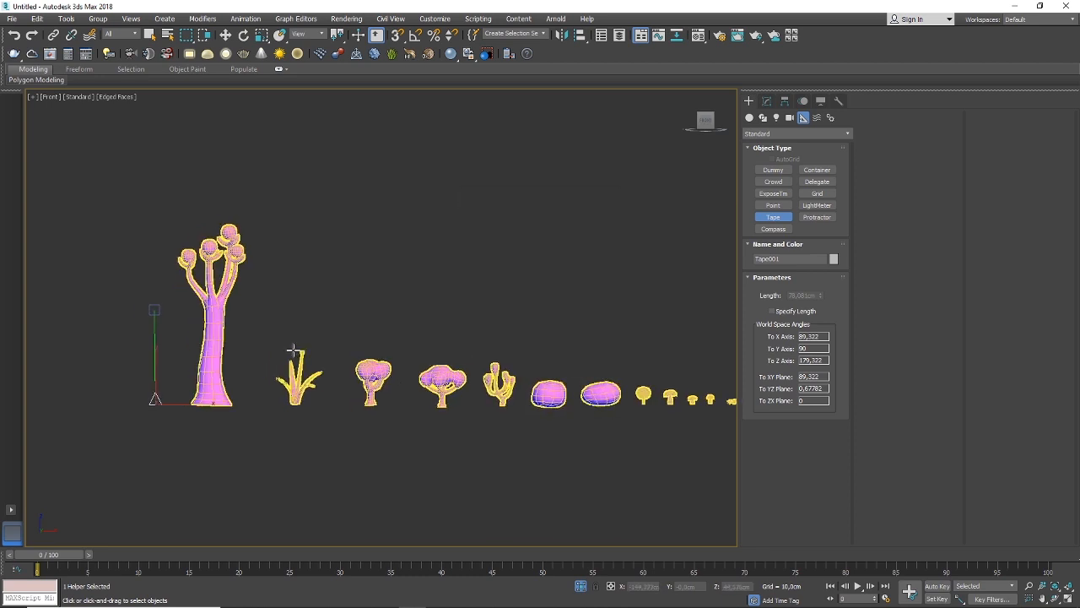
pyautogui.scroll(2, 152, 364)
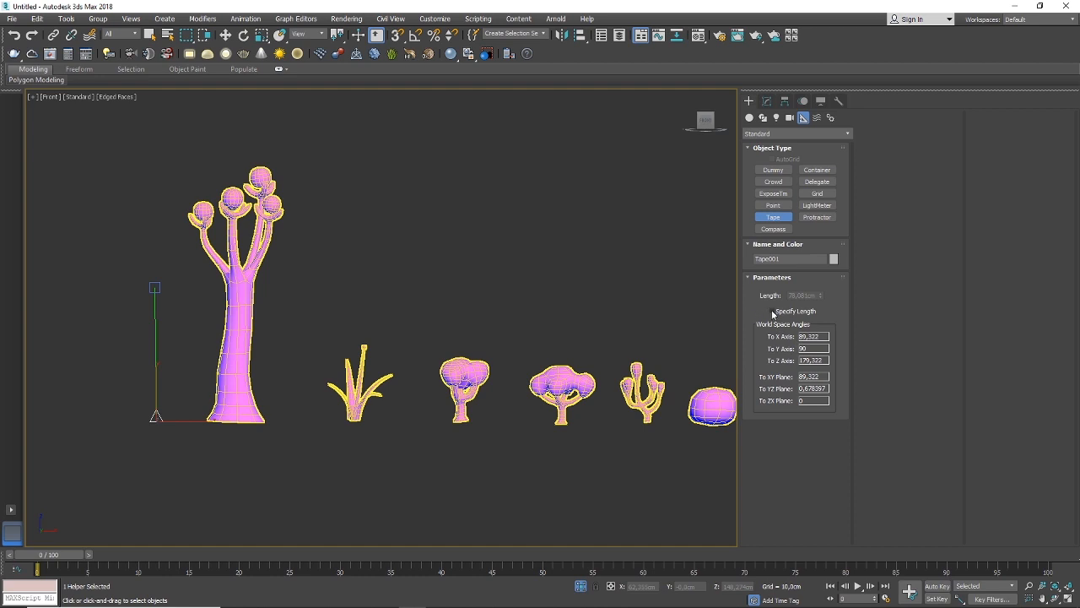
pyautogui.click(772, 312)
pyautogui.moveTo(170, 358); pyautogui.dragTo(158, 369, button='middle')
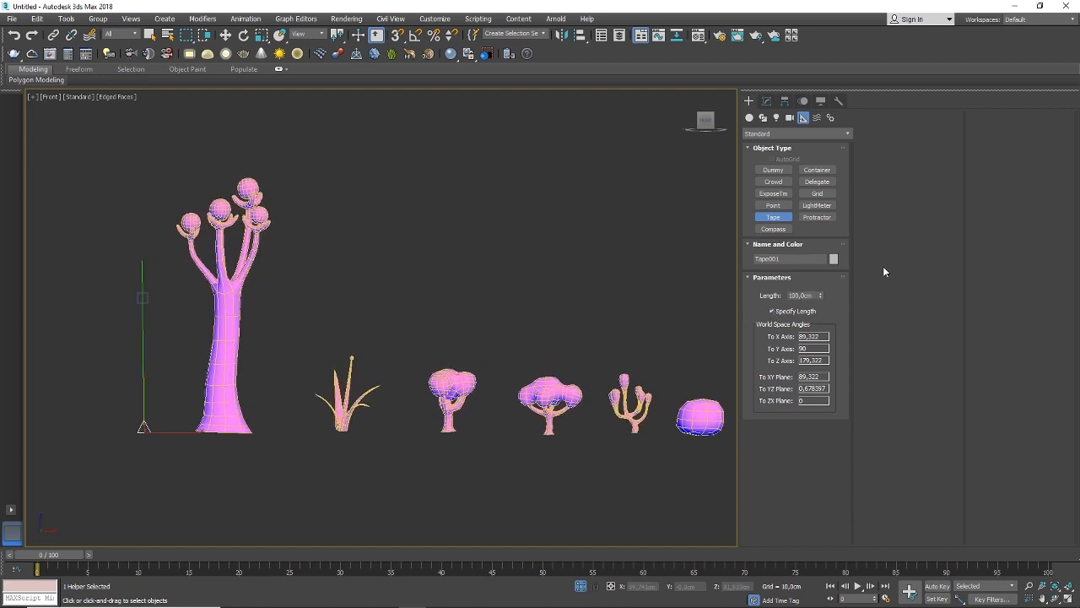
pyautogui.doubleClick(797, 294)
pyautogui.write('170')
pyautogui.press('Return')
pyautogui.moveTo(276, 311); pyautogui.dragTo(296, 343, button='middle')
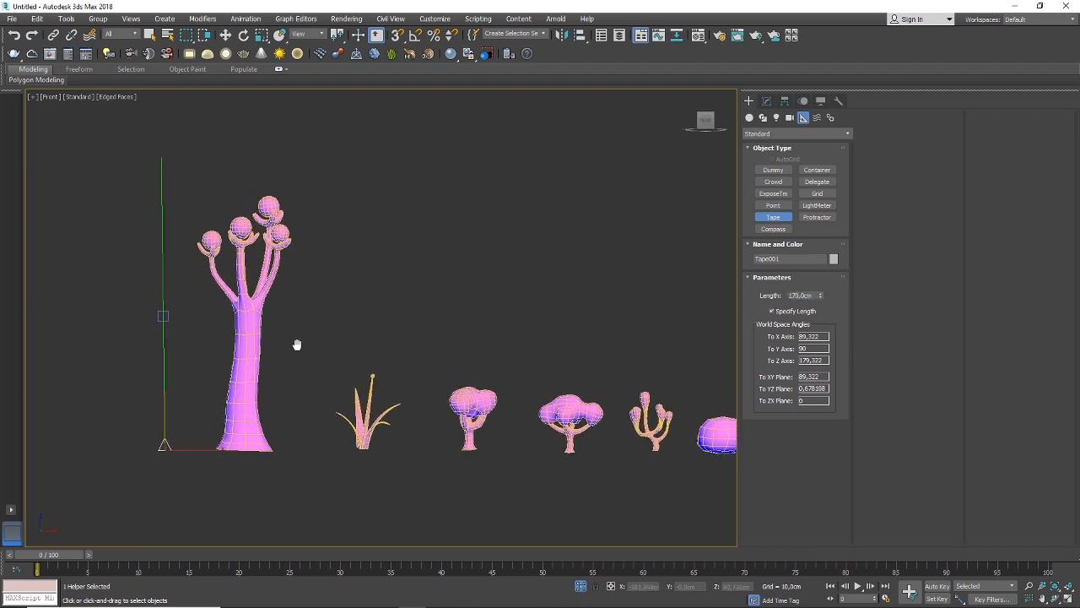
# Scale the flora mesh up uniformly to about 250%, using the tape as the size reference
pyautogui.click(225, 35)
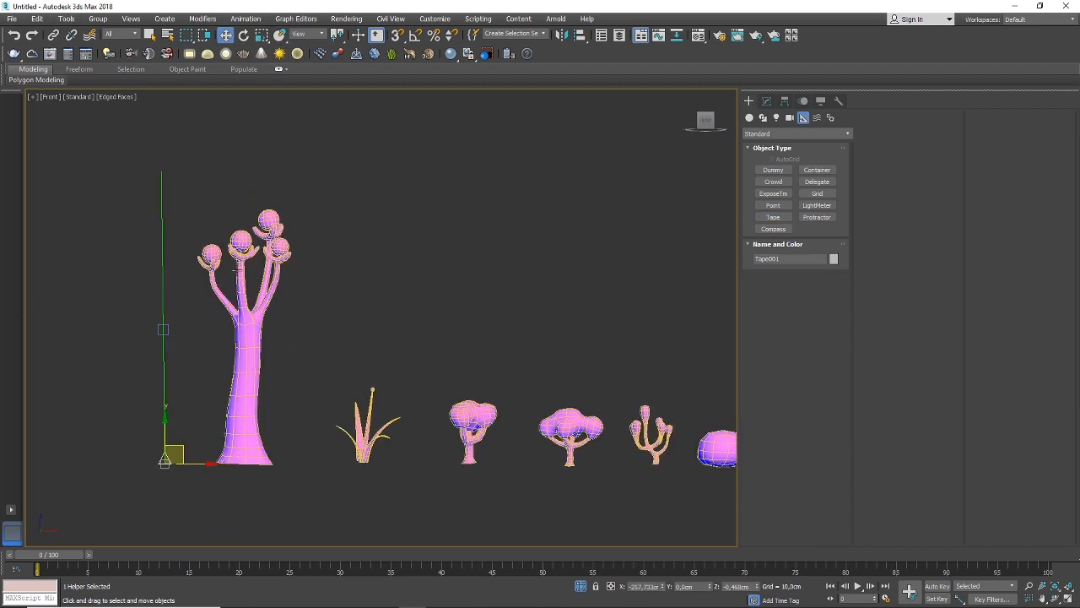
pyautogui.click(240, 344)
pyautogui.click(262, 35)
pyautogui.scroll(-3, 194, 219)
pyautogui.moveTo(459, 339); pyautogui.dragTo(478, 285)
pyautogui.scroll(-2, 515, 339)
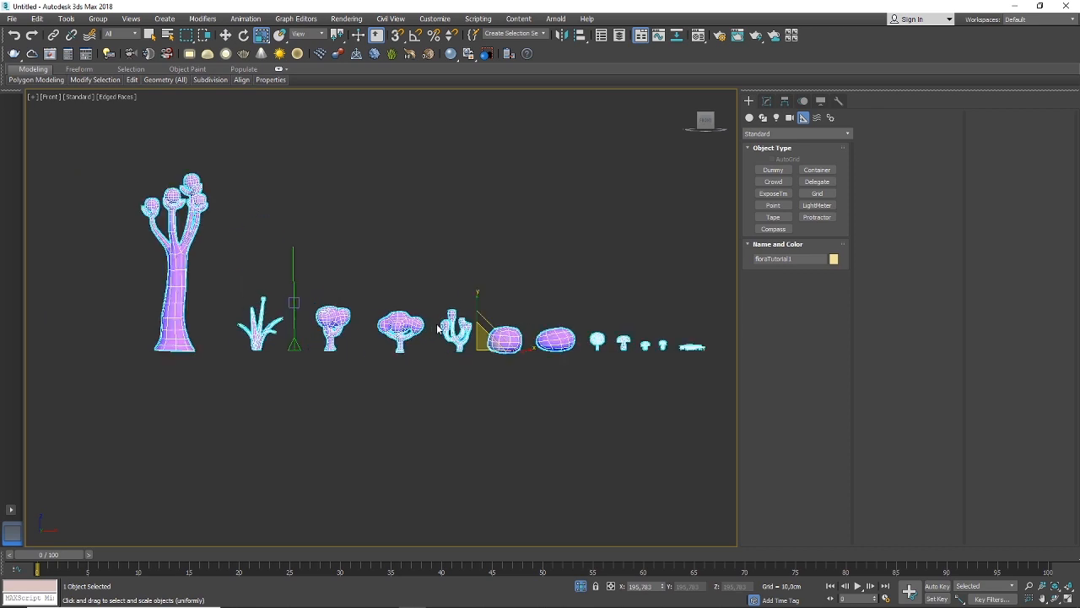
pyautogui.moveTo(473, 341); pyautogui.dragTo(471, 334)
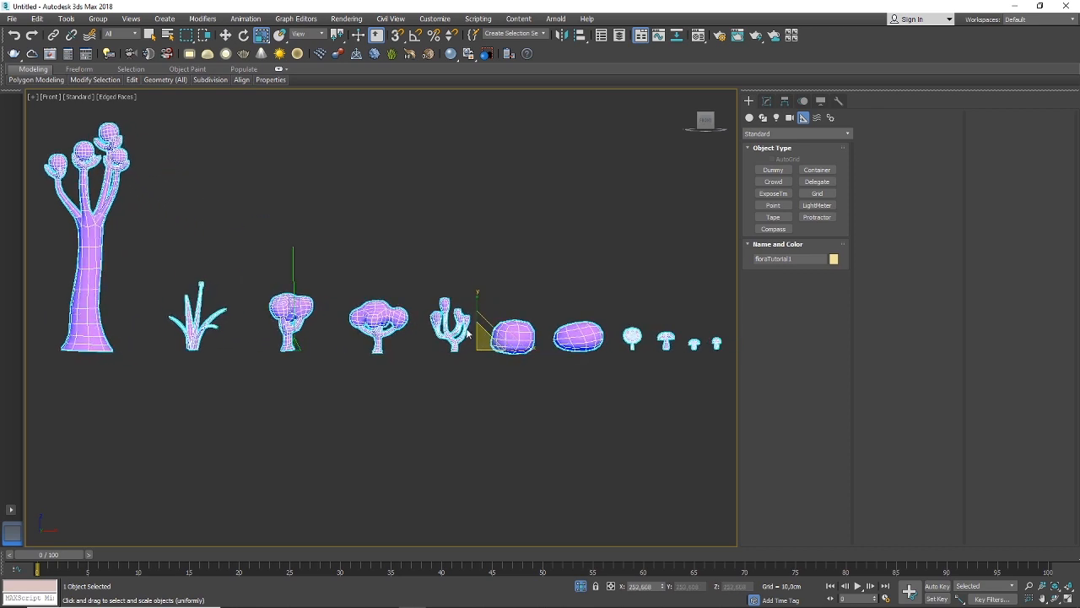
# Show the viewport grid and move the flora mesh along X to about 108 cm
pyautogui.scroll(-2, 472, 334)
pyautogui.press('g')
pyautogui.press('w')
pyautogui.moveTo(467, 340); pyautogui.dragTo(497, 340)
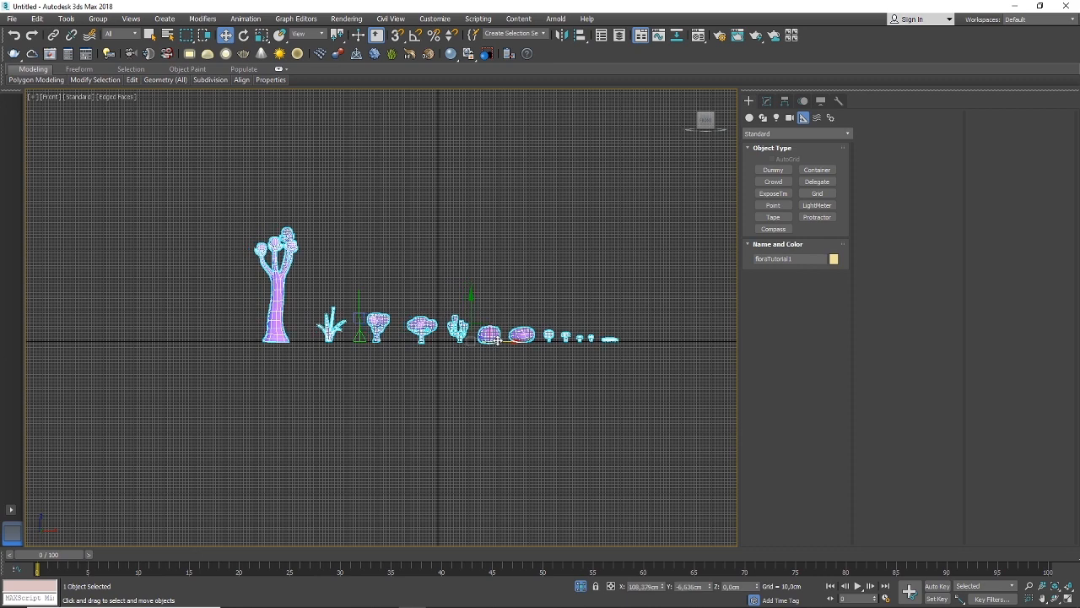
# Delete the Tape helper beside the plants and select the flora mesh
pyautogui.scroll(4, 386, 356)
pyautogui.click(392, 359)
pyautogui.scroll(2, 391, 361)
pyautogui.scroll(-2, 390, 361)
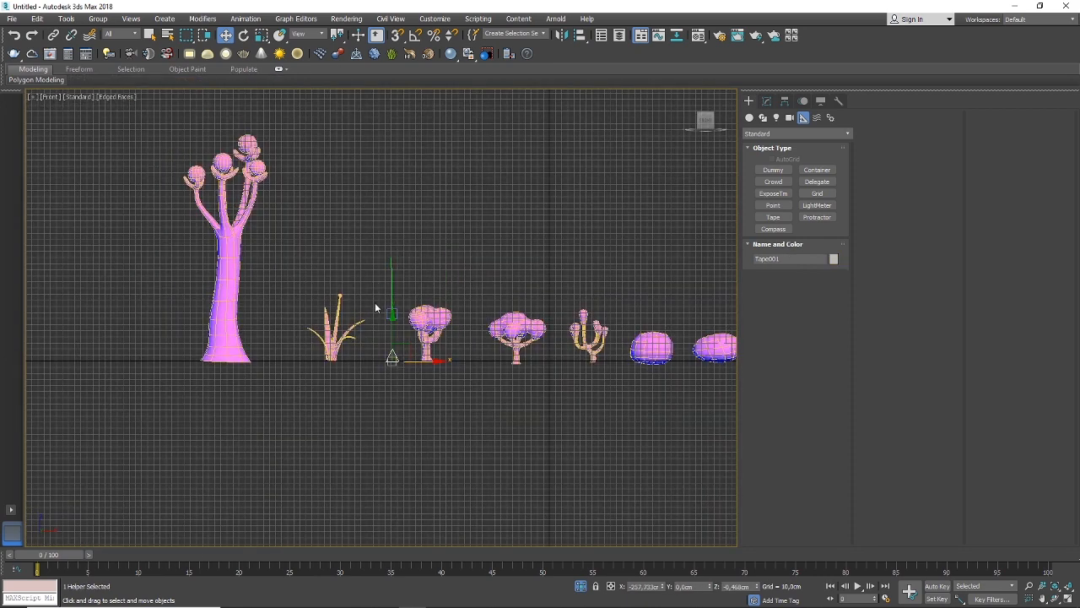
pyautogui.click(226, 289)
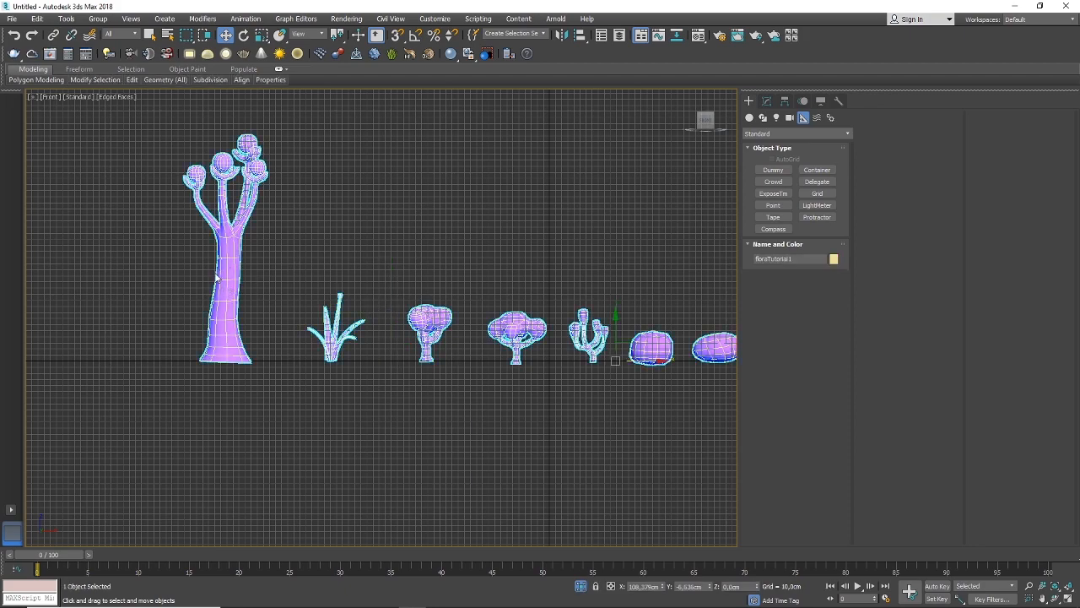
pyautogui.scroll(-3, 377, 279)
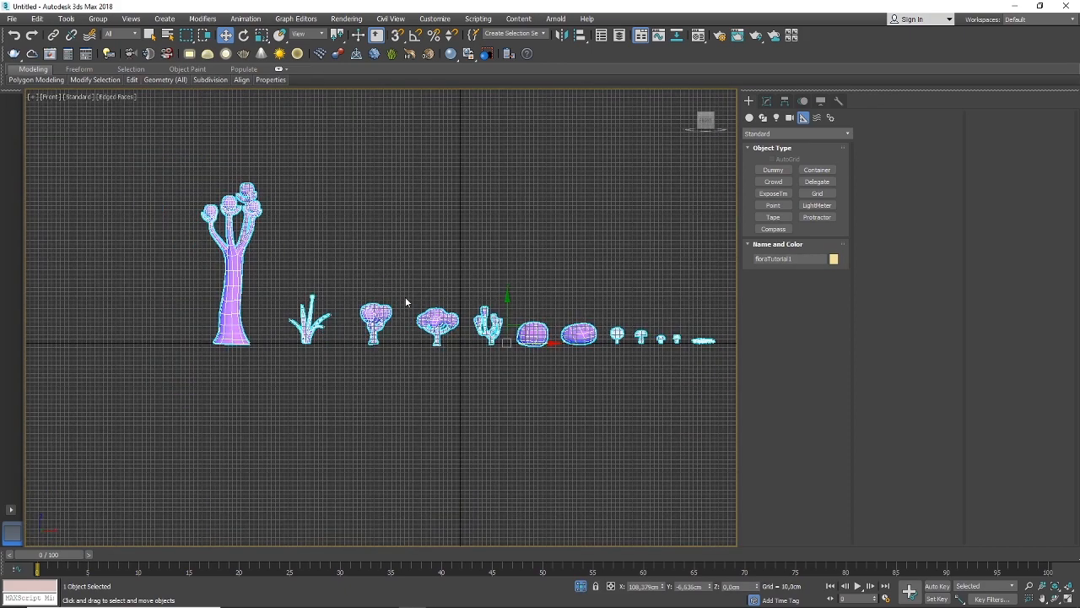
# Deselect the flora mesh and hide the viewport grid
pyautogui.click(515, 409)
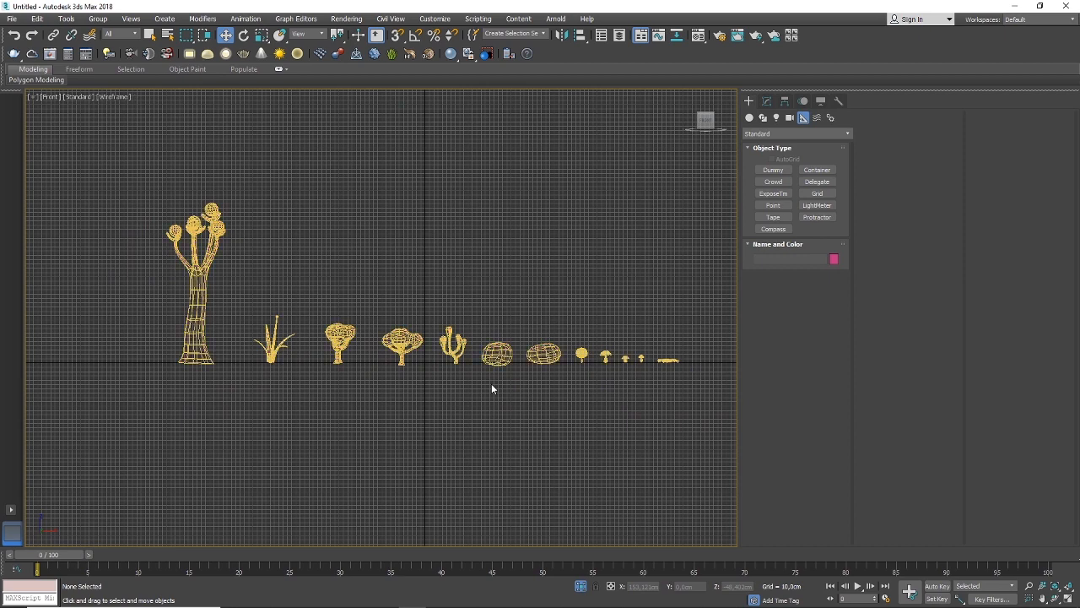
pyautogui.scroll(2, 492, 388)
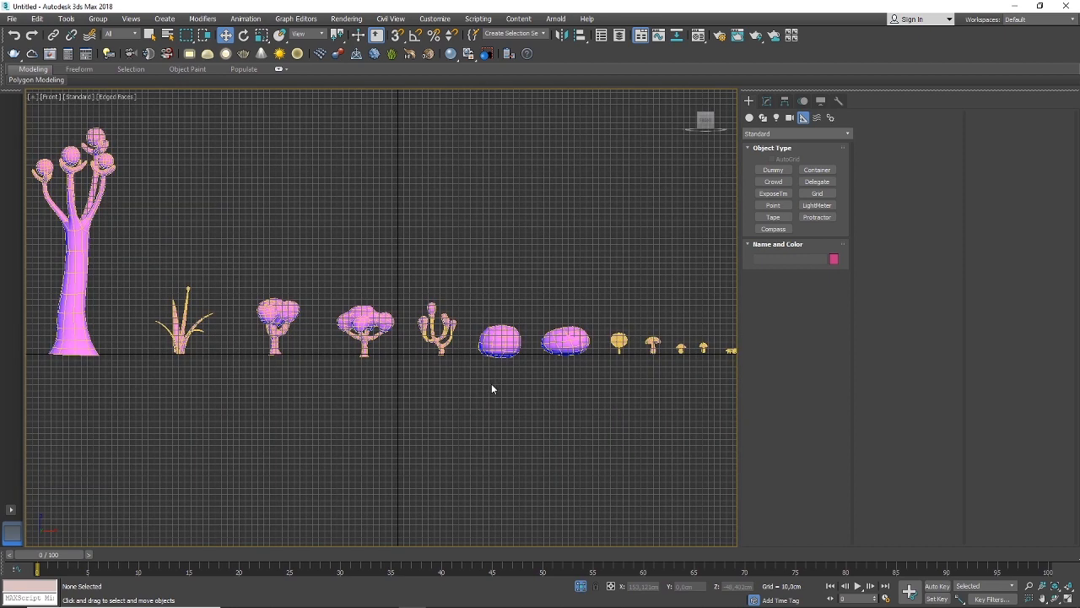
pyautogui.press('g')
pyautogui.scroll(-2, 486, 393)
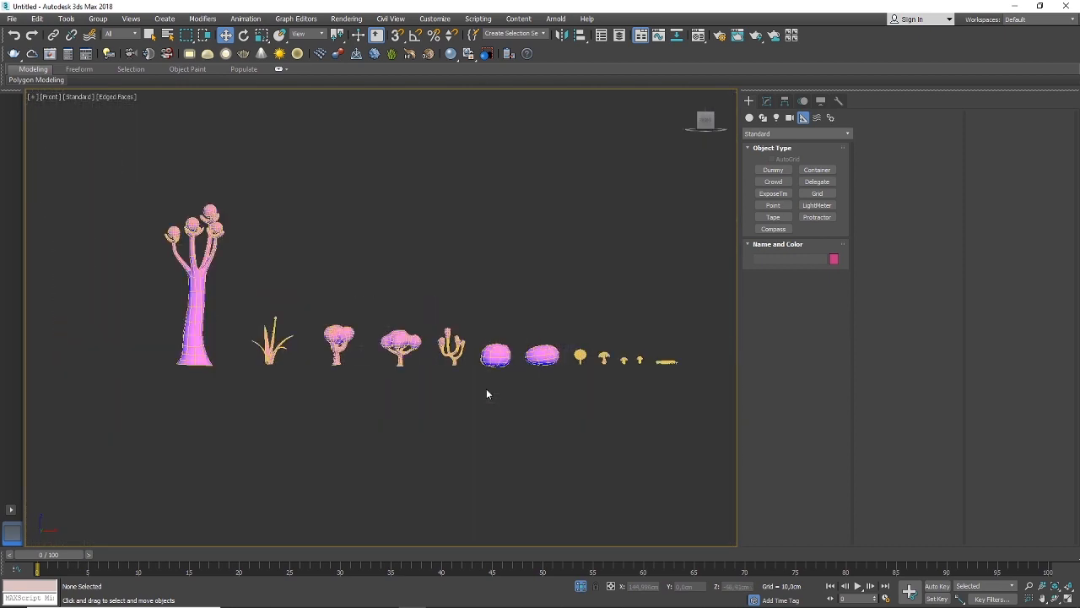
pyautogui.moveTo(480, 392); pyautogui.dragTo(434, 432, button='middle')
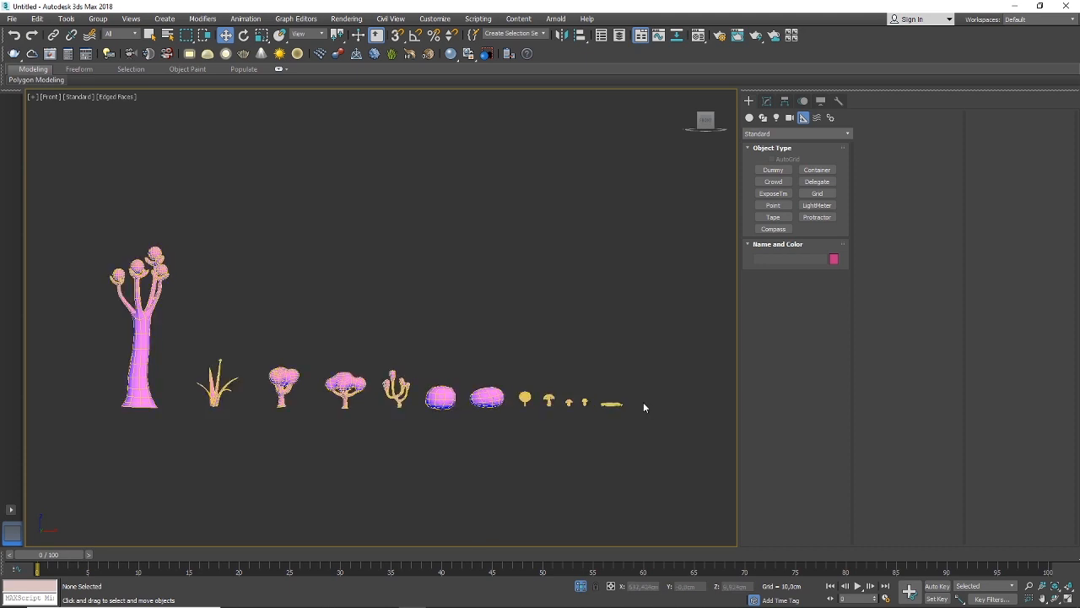
pyautogui.scroll(1, 633, 403)
pyautogui.scroll(-2, 620, 405)
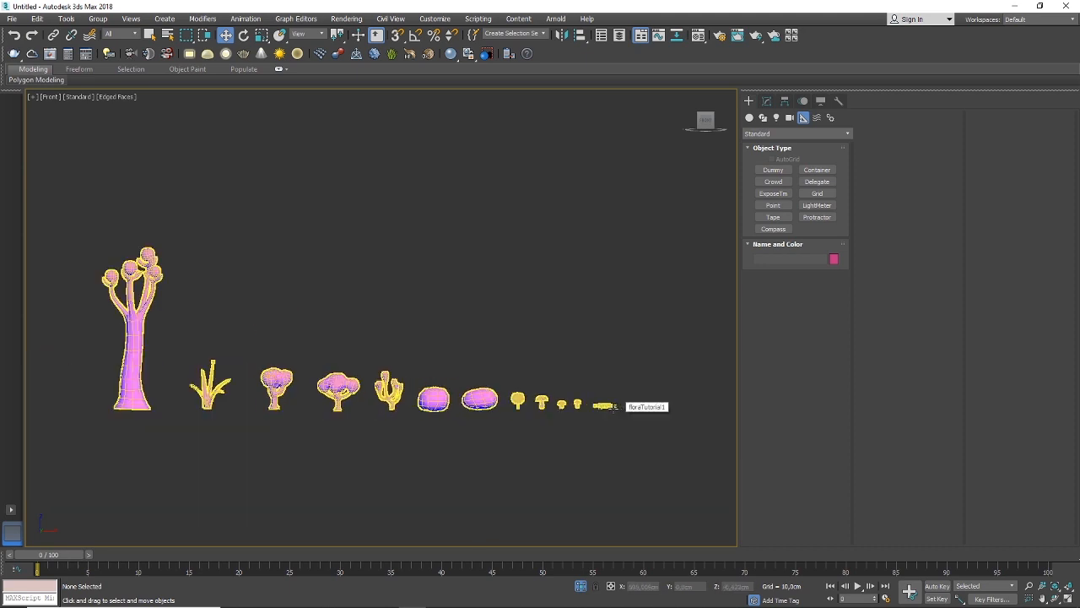
pyautogui.scroll(3, 615, 407)
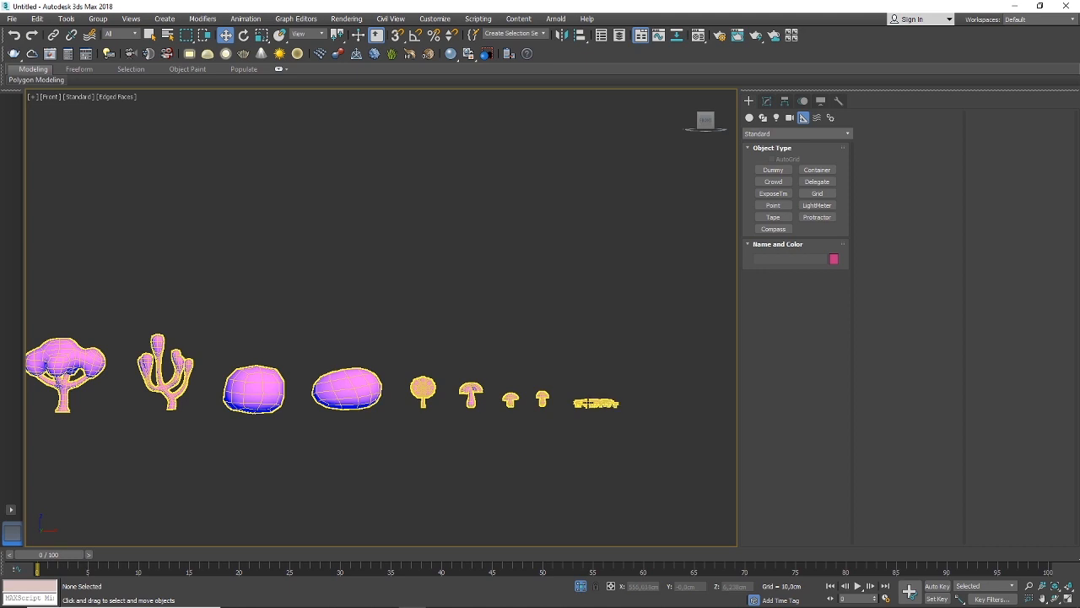
pyautogui.scroll(-2, 586, 402)
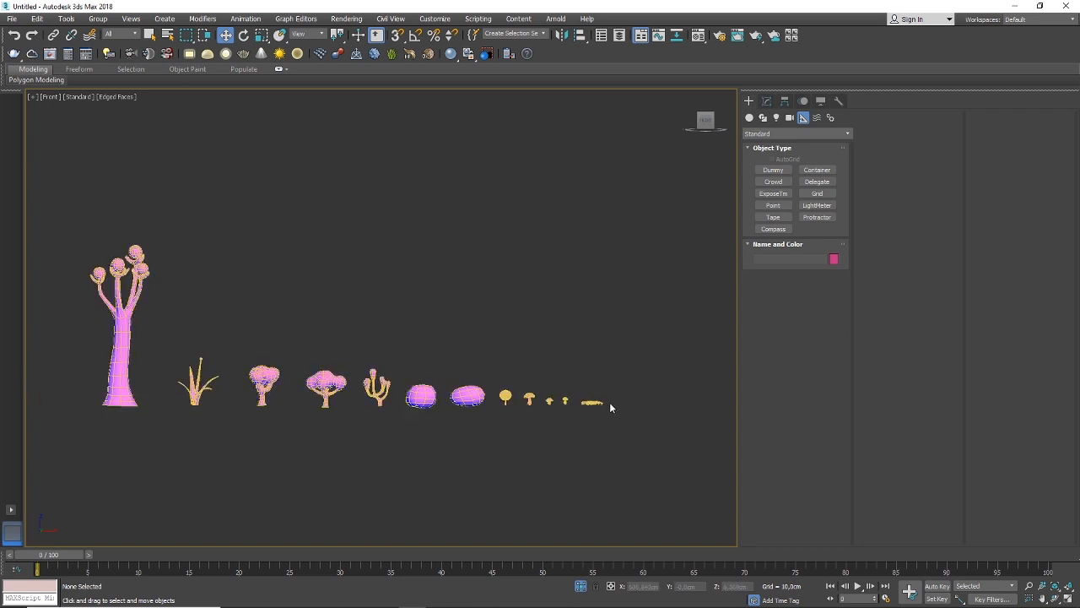
# Select the flora mesh and show its Editable Poly parameters for modification
pyautogui.click(411, 395)
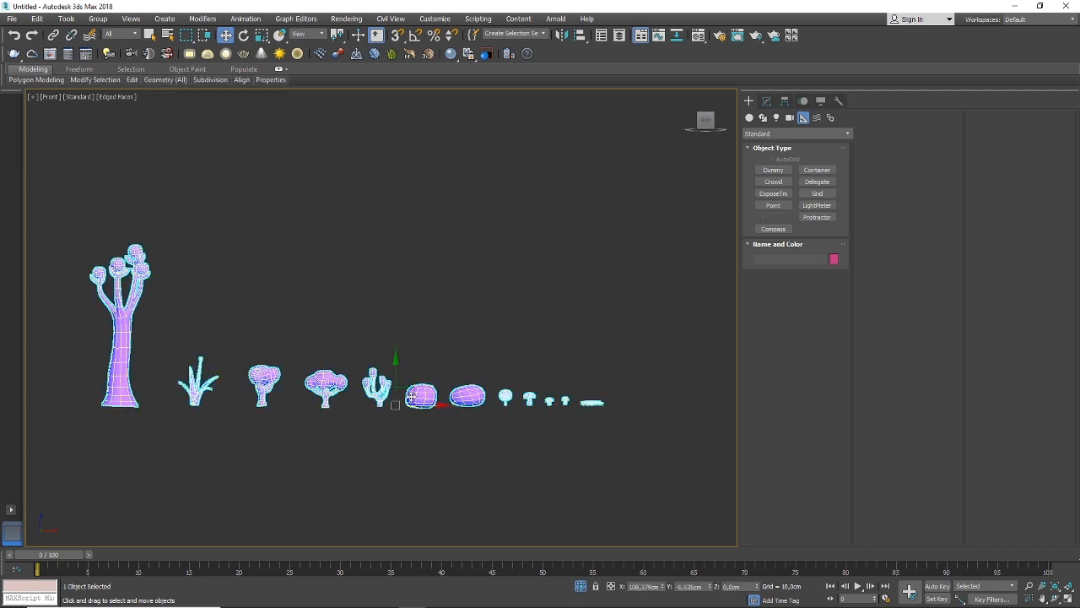
pyautogui.moveTo(413, 448); pyautogui.dragTo(451, 457, button='middle')
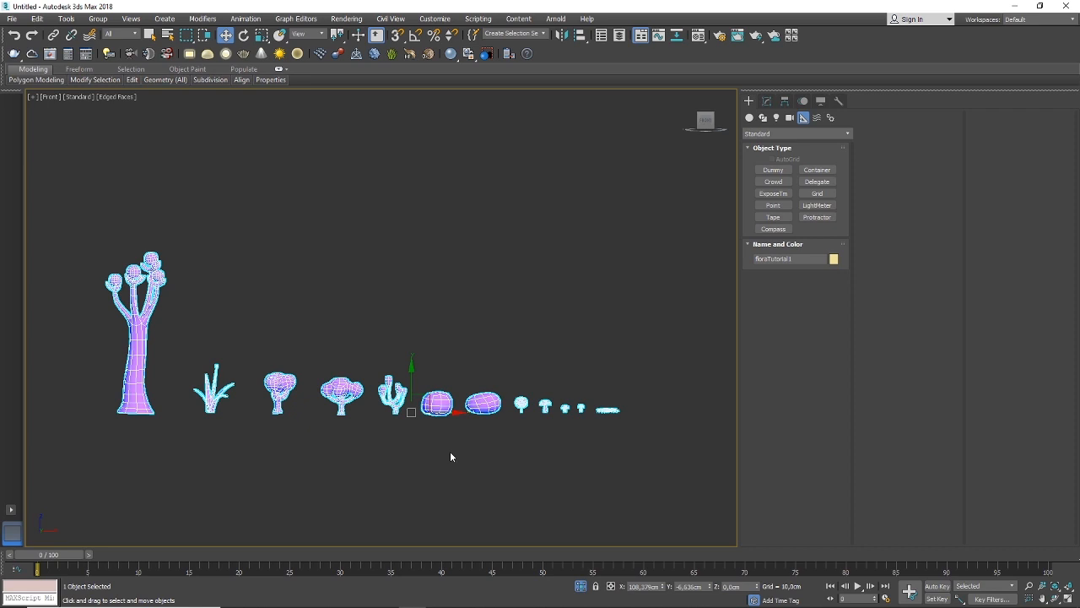
pyautogui.moveTo(451, 458); pyautogui.dragTo(455, 463, button='middle')
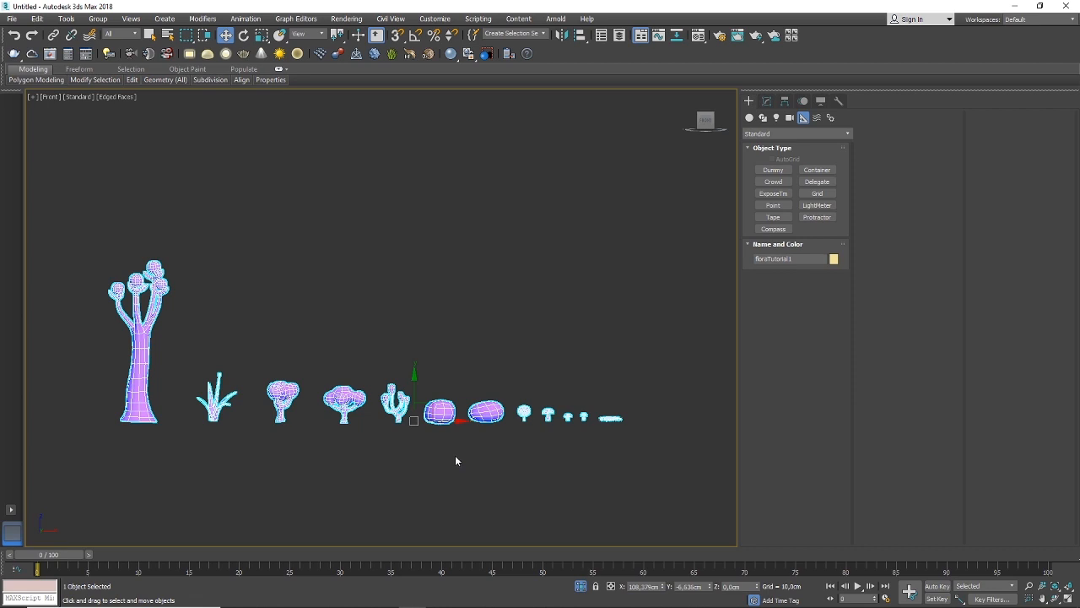
pyautogui.moveTo(455, 456); pyautogui.dragTo(452, 460, button='middle')
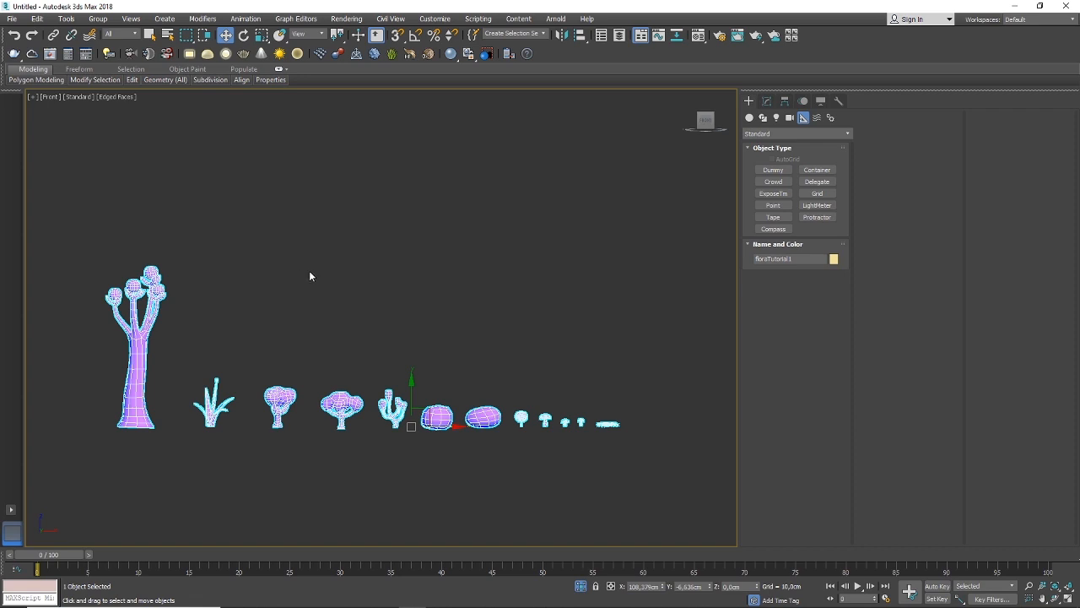
pyautogui.moveTo(427, 334); pyautogui.dragTo(428, 349, button='middle')
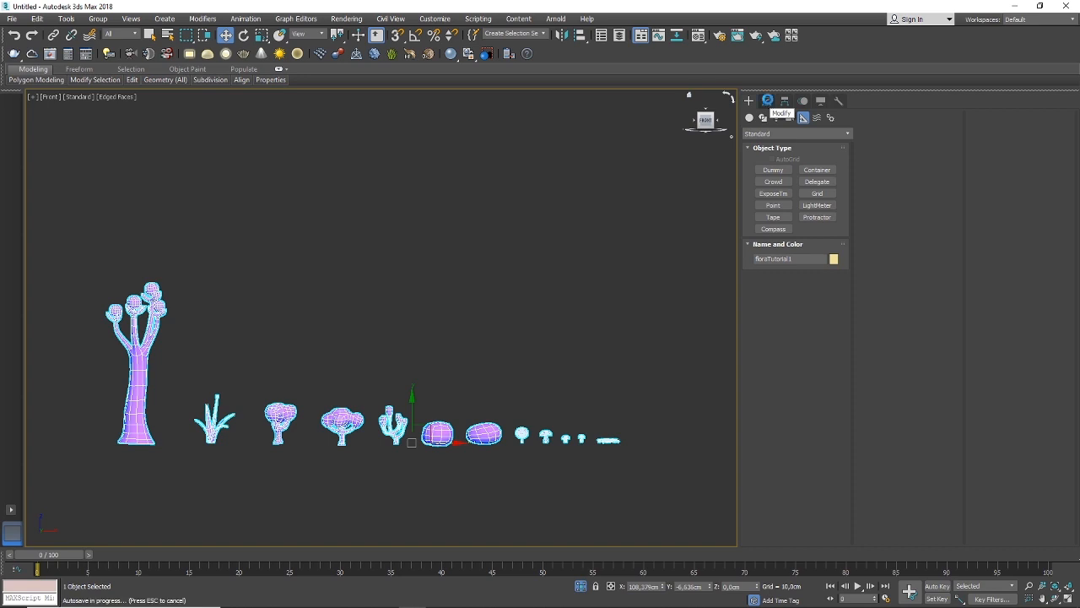
pyautogui.click(769, 103)
pyautogui.moveTo(429, 326); pyautogui.dragTo(446, 302, button='middle')
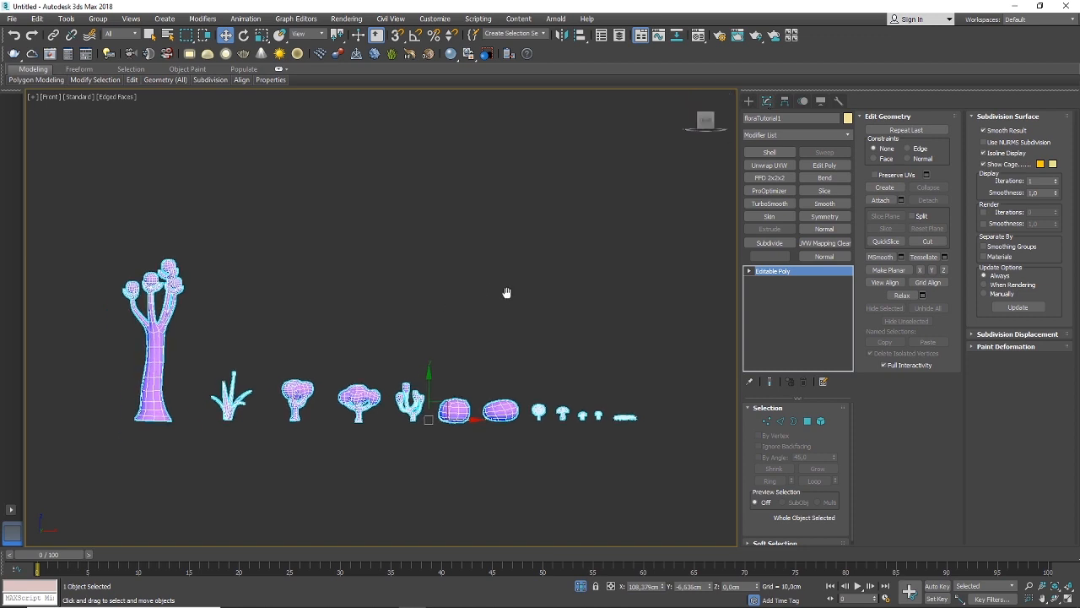
pyautogui.moveTo(506, 296); pyautogui.dragTo(489, 308, button='middle')
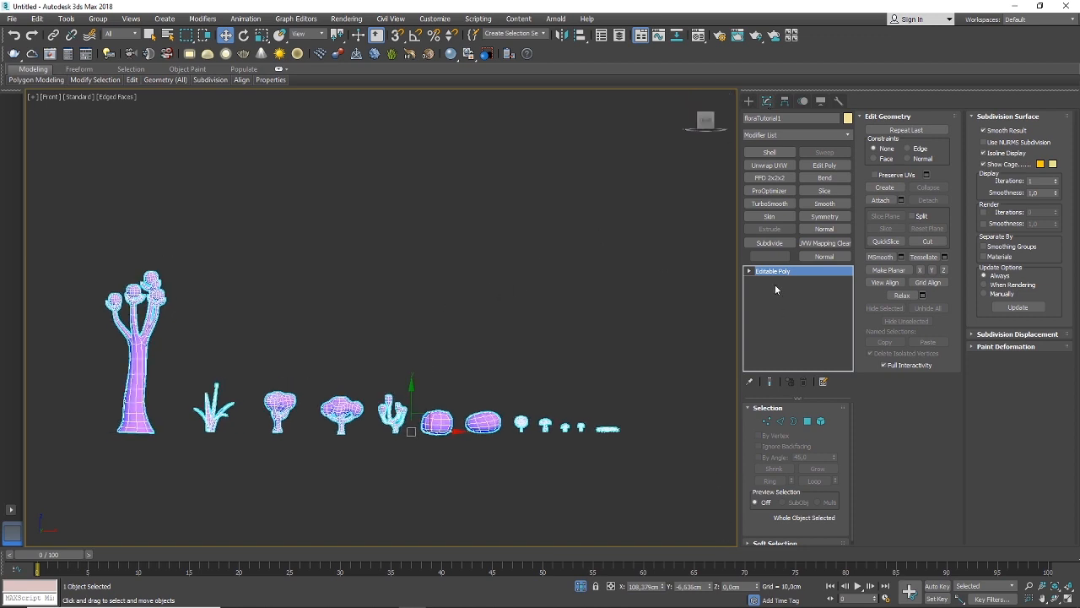
# Switch the flora mesh to vertex editing and select all of its vertices
pyautogui.click(766, 421)
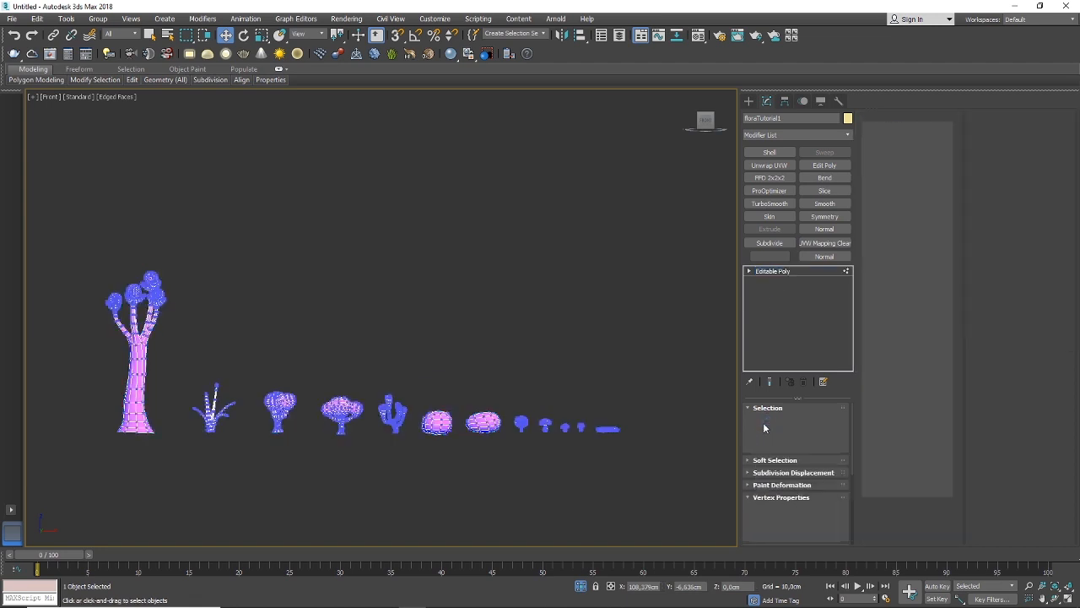
pyautogui.moveTo(561, 372); pyautogui.dragTo(556, 373, button='middle')
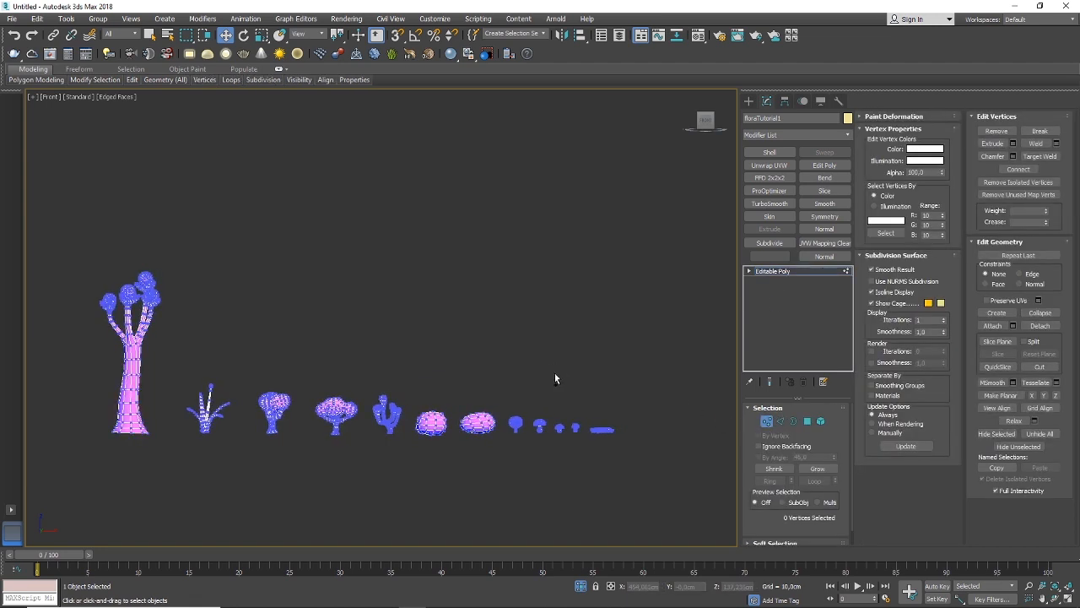
pyautogui.hotkey('ctrl', 'a')
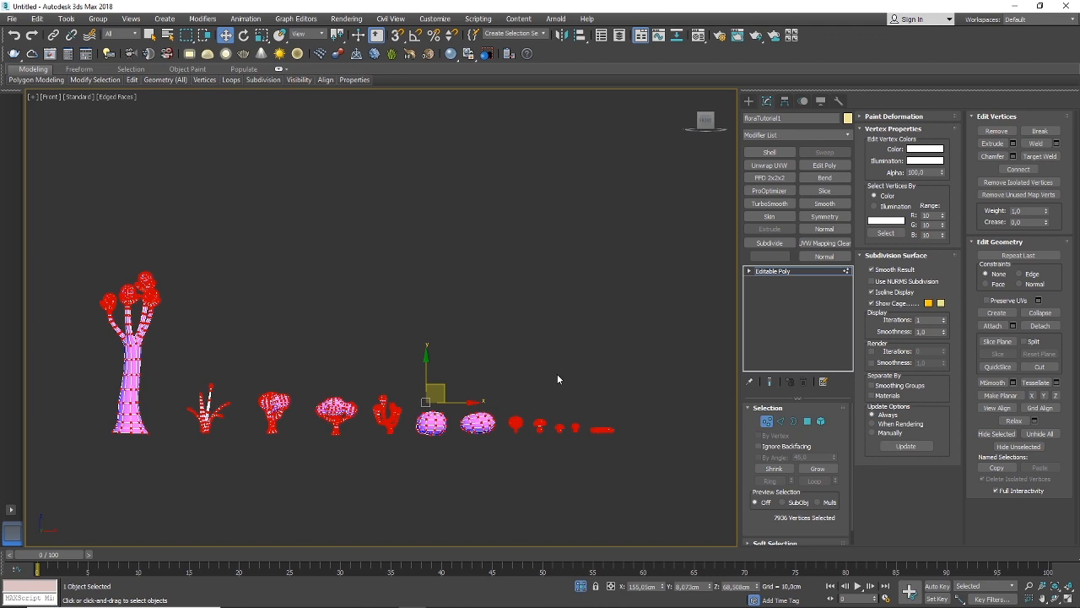
pyautogui.moveTo(557, 374); pyautogui.dragTo(553, 362, button='middle')
pyautogui.scroll(2, 503, 433)
pyautogui.scroll(-2, 503, 433)
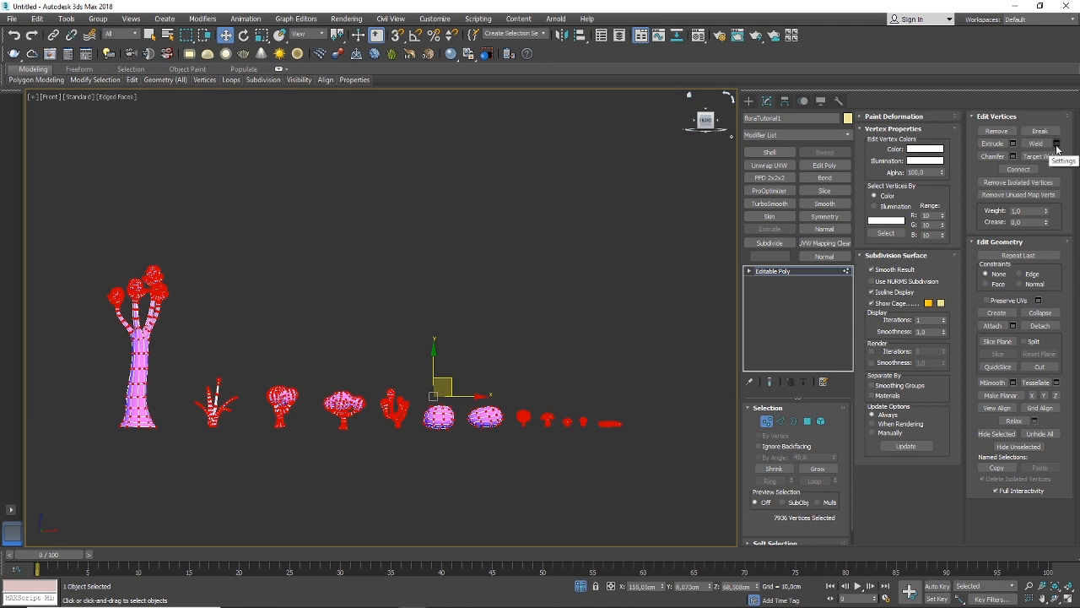
# Weld the selected vertices with a threshold of 0.01 cm, leave vertex editing and deselect the flora mesh
pyautogui.click(1056, 145)
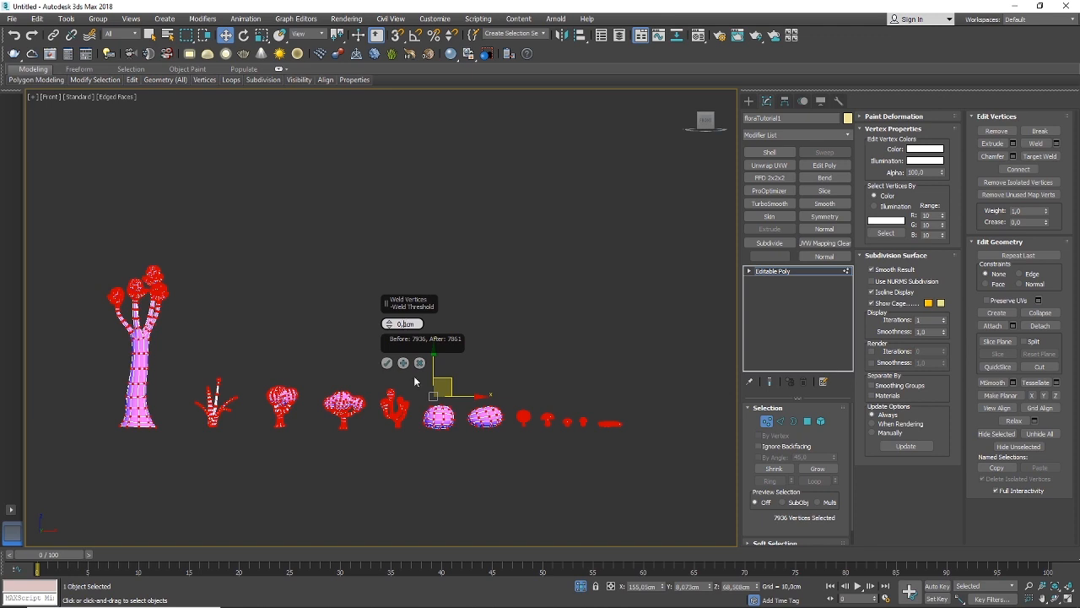
pyautogui.write('0')
pyautogui.scroll(2, 430, 372)
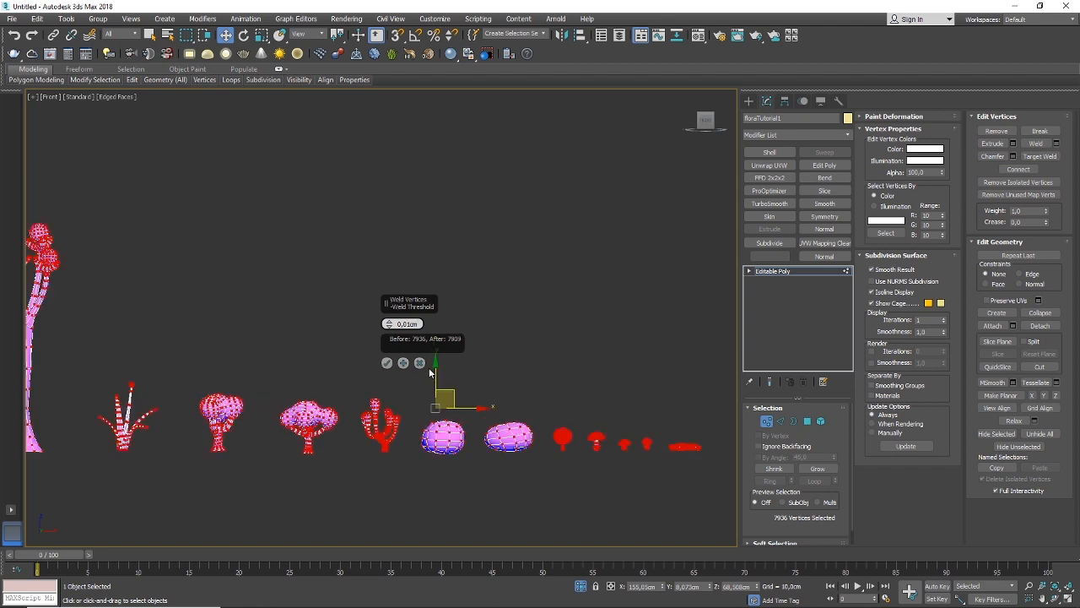
pyautogui.scroll(2, 429, 372)
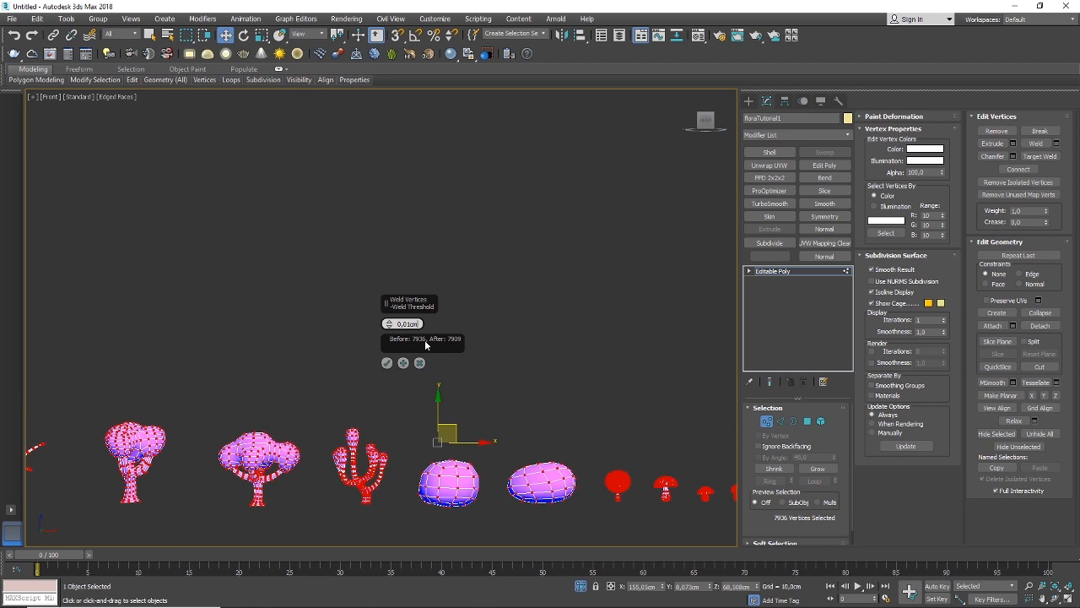
pyautogui.scroll(-3, 523, 341)
pyautogui.scroll(1, 502, 342)
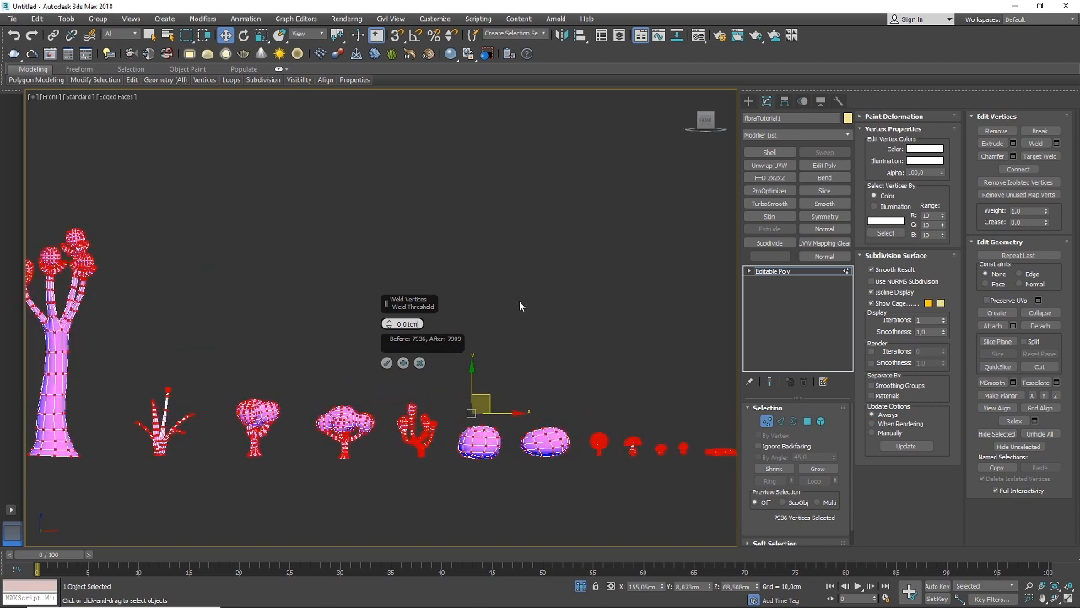
pyautogui.scroll(-2, 520, 316)
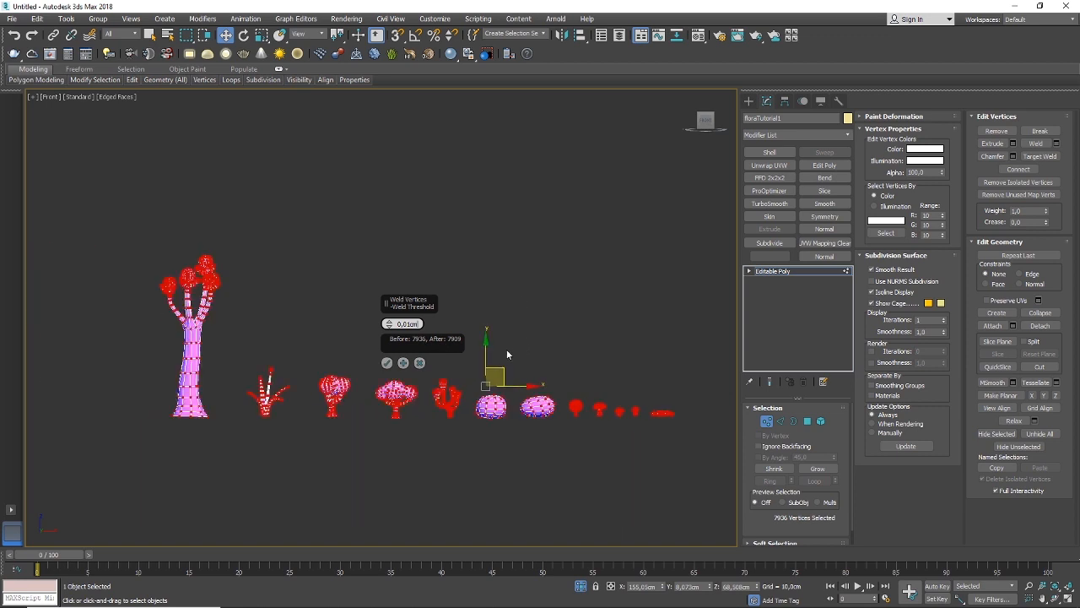
pyautogui.scroll(2, 425, 355)
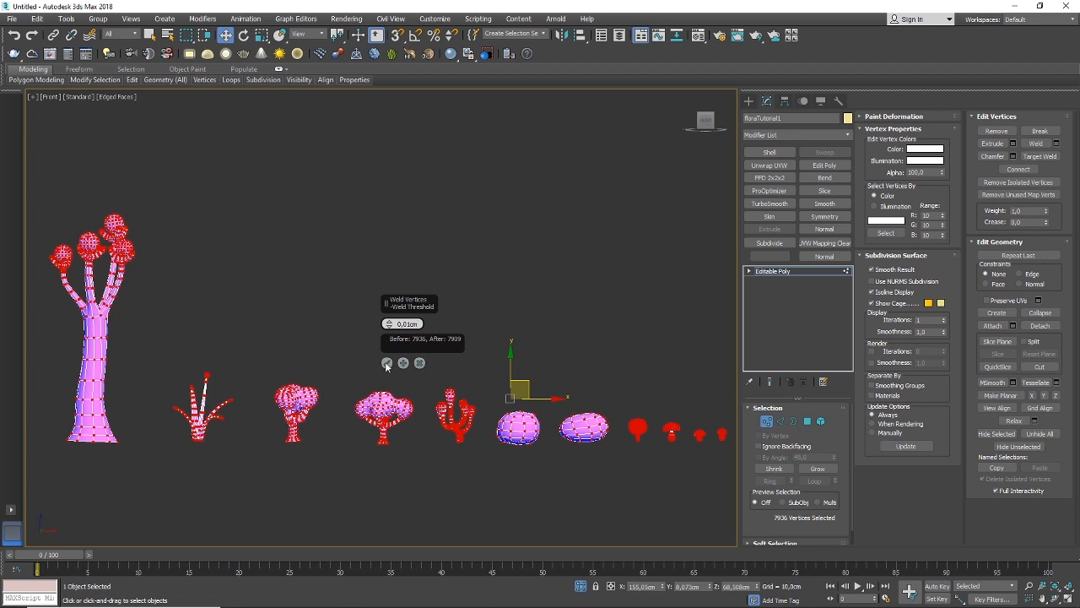
pyautogui.click(387, 363)
pyautogui.click(766, 421)
pyautogui.click(415, 281)
# Select the whole flora mesh again at object level
pyautogui.scroll(-2, 459, 285)
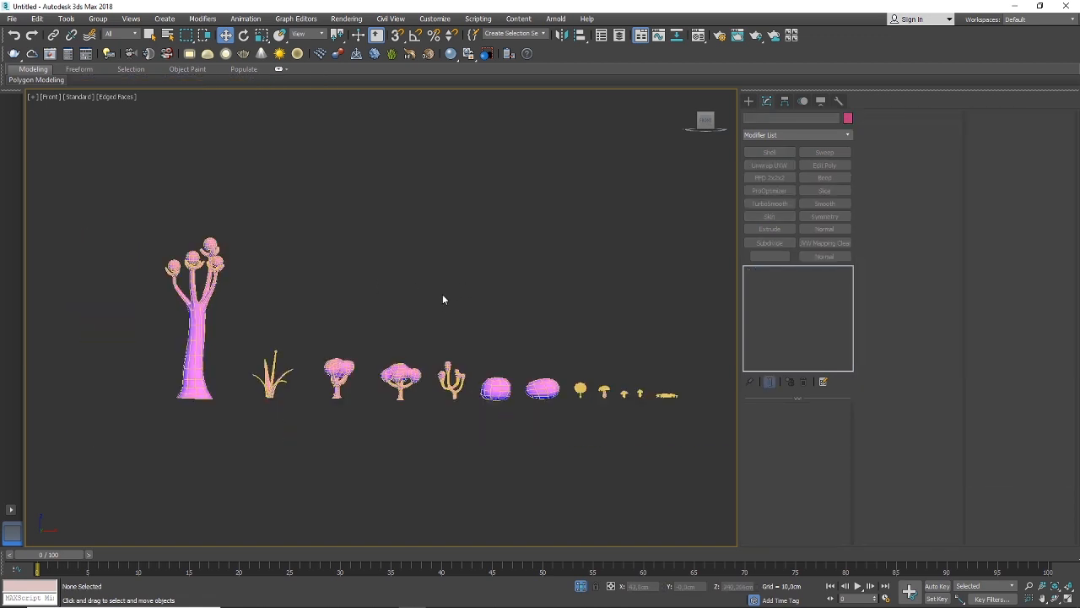
pyautogui.scroll(2, 416, 361)
pyautogui.moveTo(346, 323); pyautogui.dragTo(354, 326, button='middle')
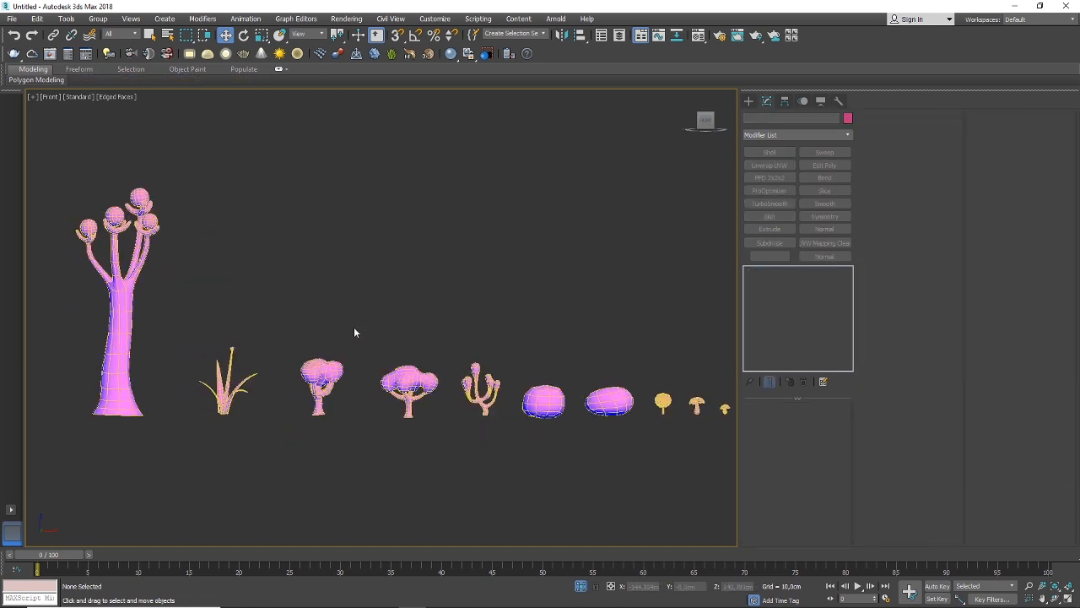
pyautogui.scroll(-2, 353, 331)
pyautogui.scroll(2, 335, 370)
pyautogui.click(330, 350)
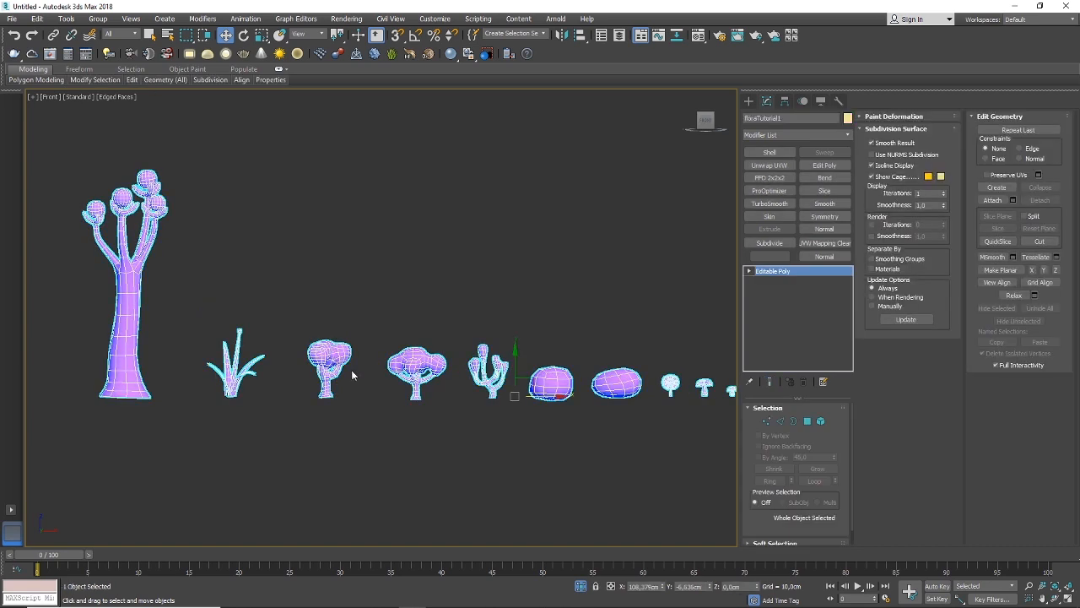
pyautogui.scroll(2, 440, 407)
pyautogui.scroll(-2, 440, 407)
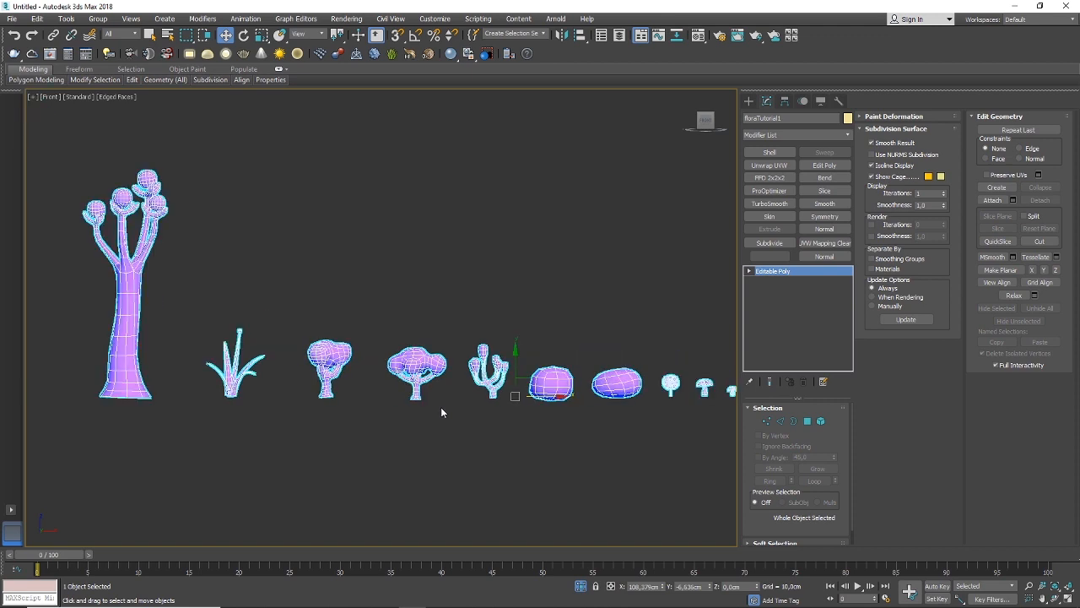
pyautogui.moveTo(440, 406); pyautogui.dragTo(423, 405, button='middle')
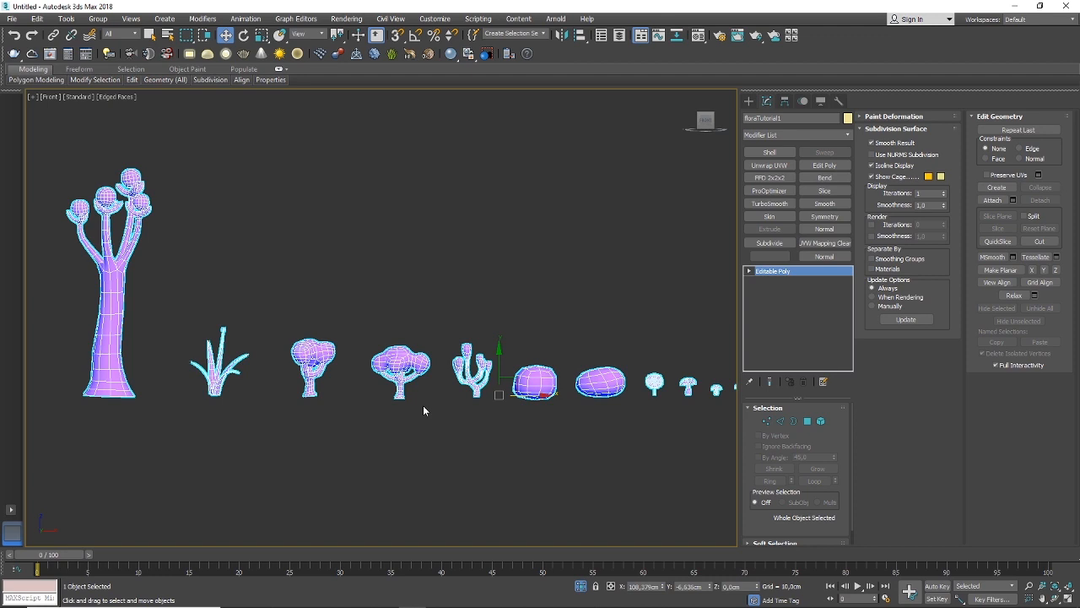
pyautogui.scroll(-3, 387, 435)
pyautogui.scroll(3, 391, 435)
pyautogui.scroll(-2, 414, 448)
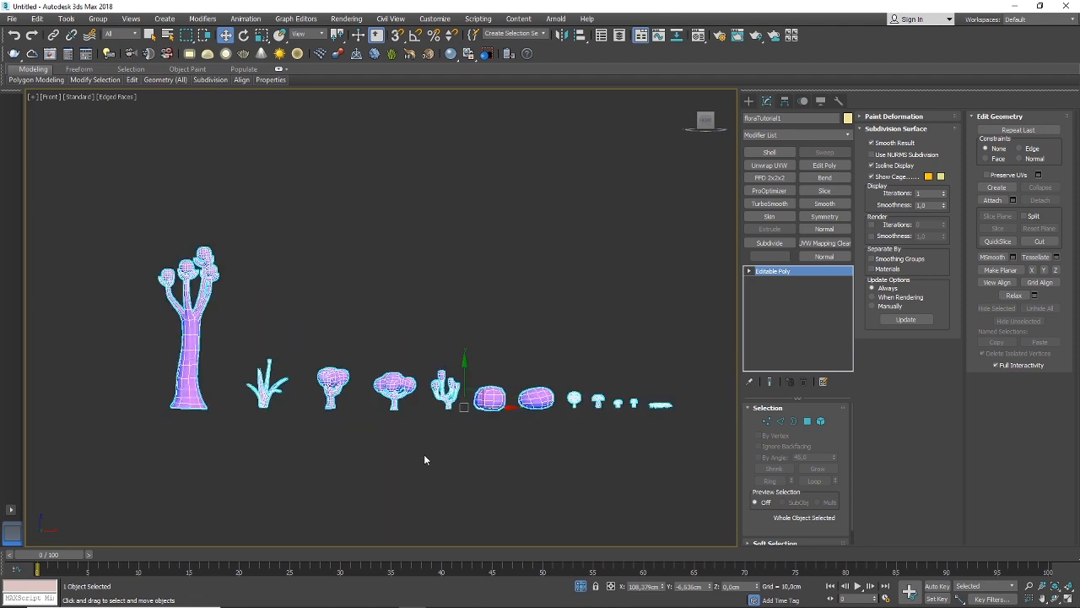
pyautogui.scroll(2, 403, 467)
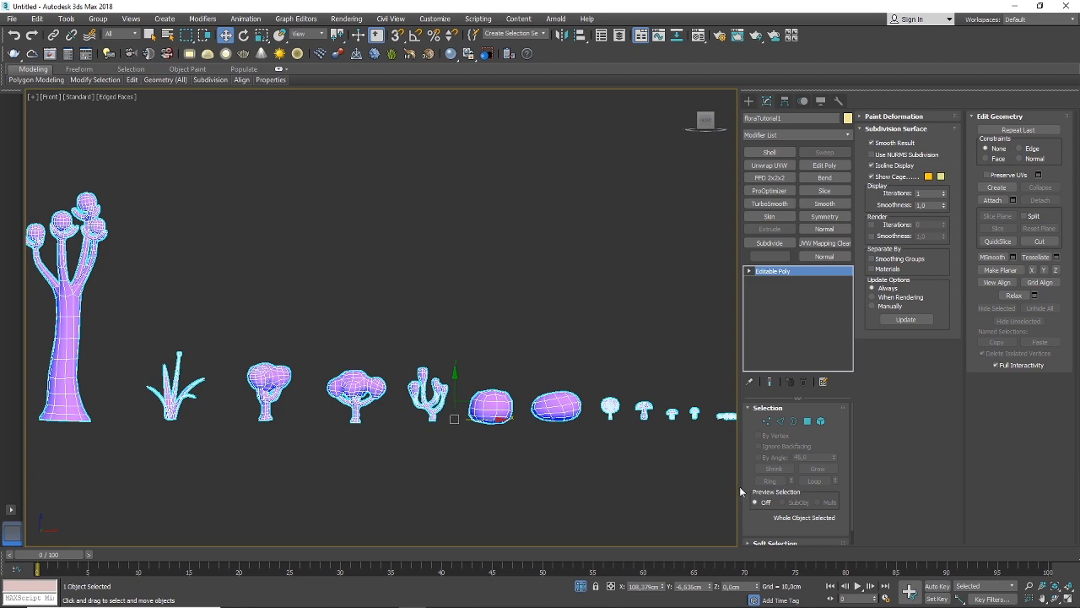
# Narrow the command panel to give the viewport with the flora mesh more width
pyautogui.moveTo(739, 486); pyautogui.dragTo(807, 484)
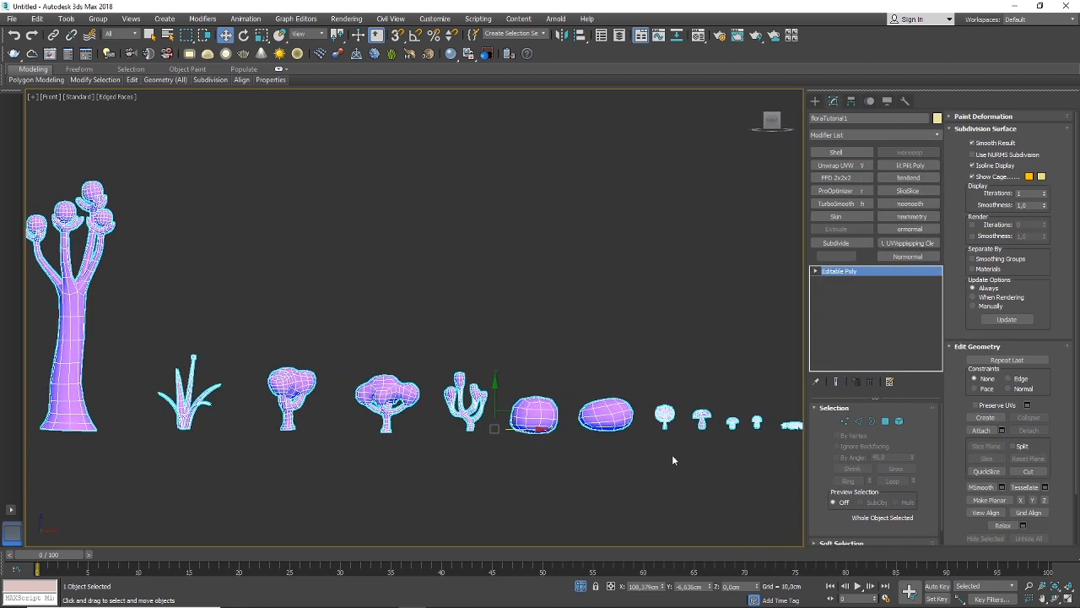
pyautogui.scroll(-2, 672, 456)
pyautogui.moveTo(669, 459); pyautogui.dragTo(592, 440, button='middle')
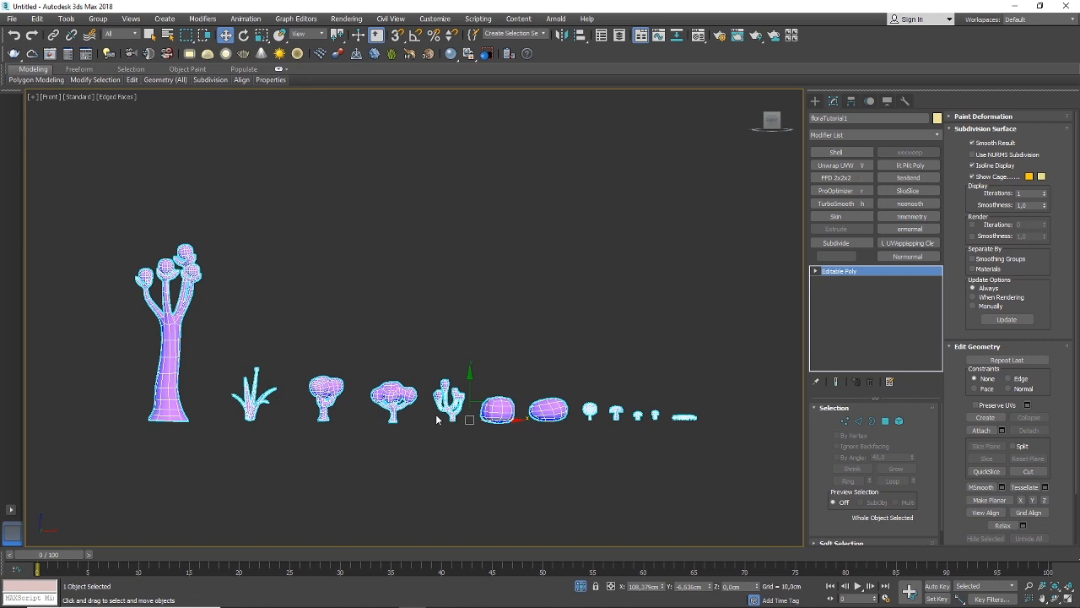
pyautogui.moveTo(491, 446); pyautogui.dragTo(470, 453, button='middle')
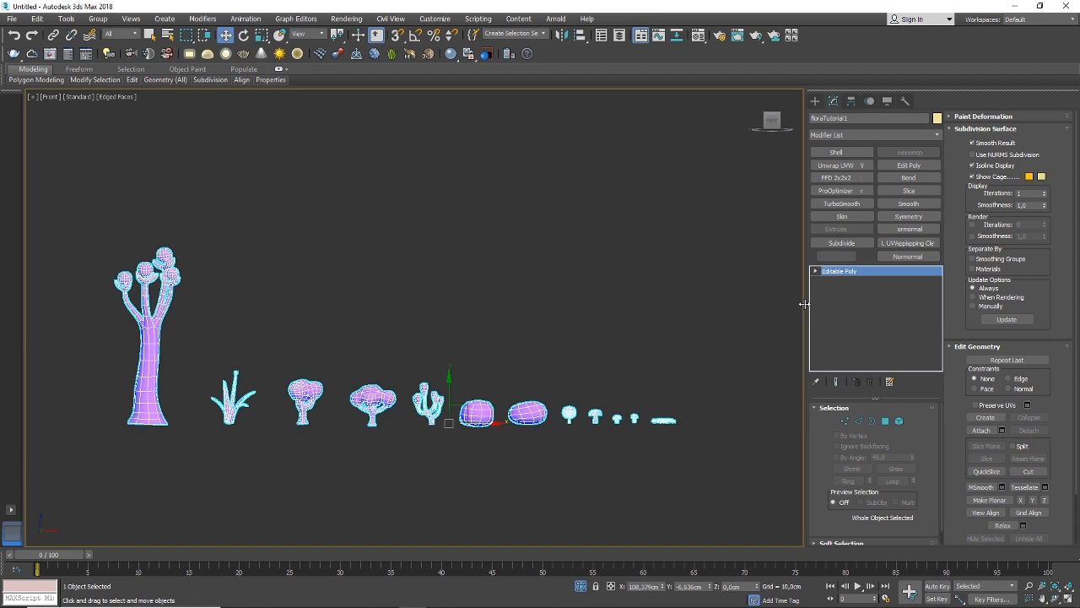
pyautogui.moveTo(804, 308); pyautogui.dragTo(783, 312)
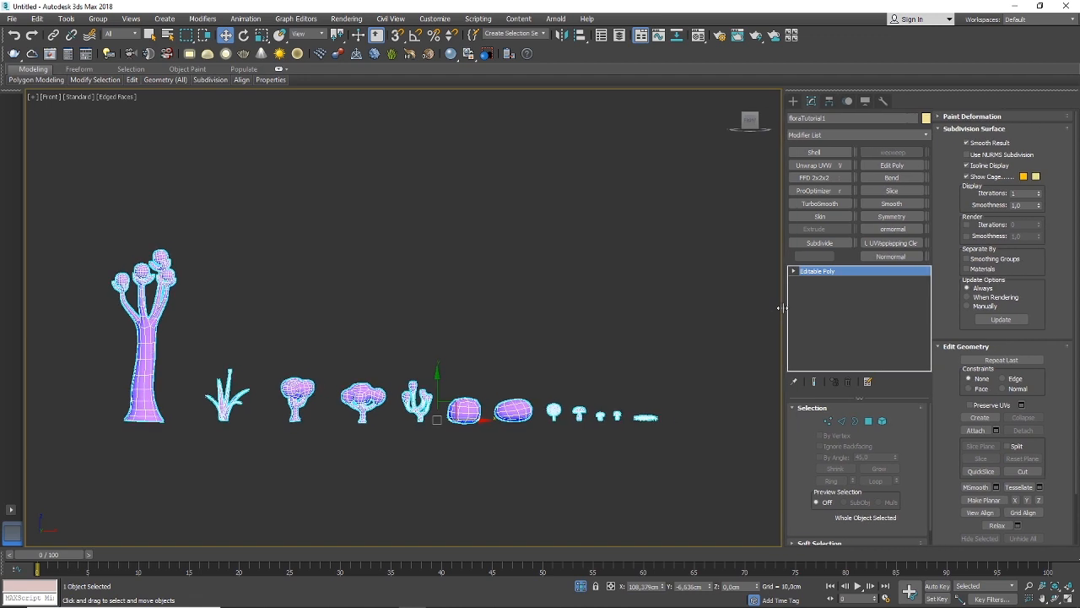
# Add an Unwrap UVW modifier to the flora mesh and open its UV editor
pyautogui.click(815, 165)
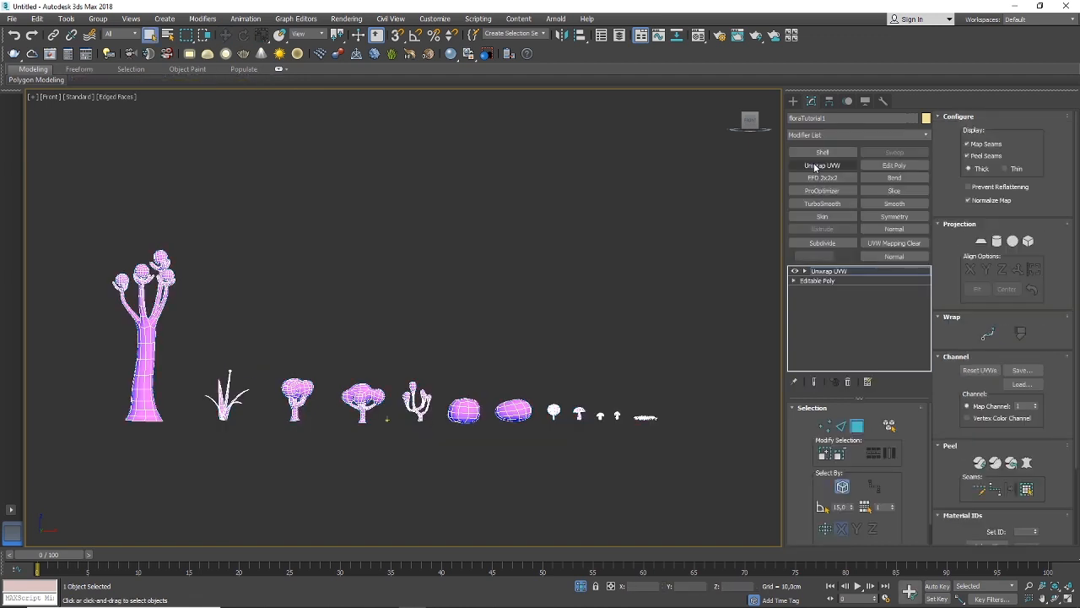
pyautogui.scroll(-3, 999, 478)
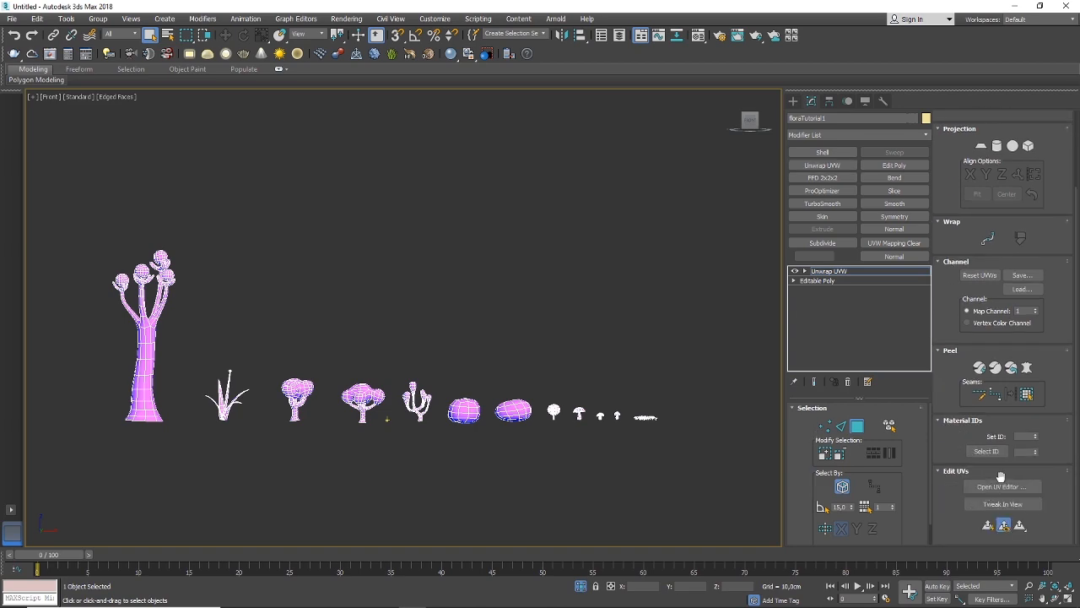
pyautogui.click(1002, 487)
# Shrink the UV editor window and arrange it and the view so that all flora models stay uncovered
pyautogui.moveTo(234, 59); pyautogui.dragTo(324, 93)
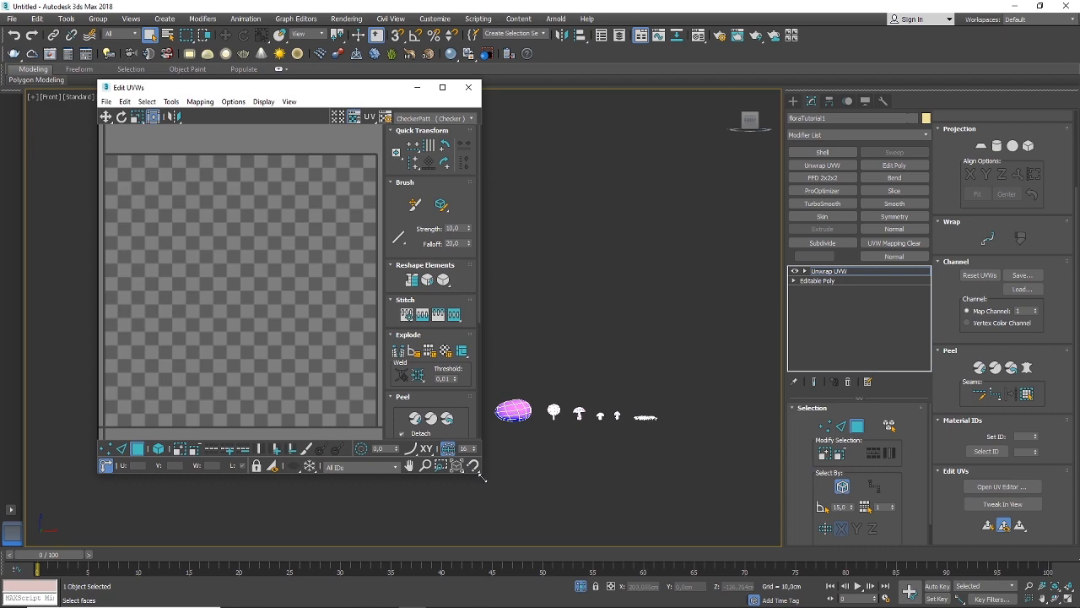
pyautogui.moveTo(481, 476); pyautogui.dragTo(419, 374)
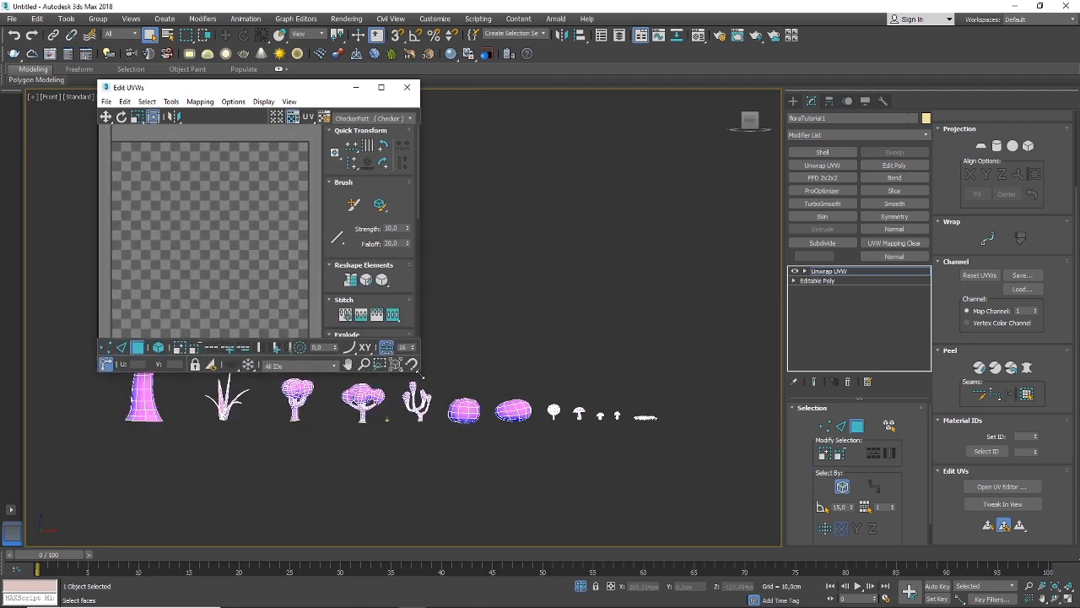
pyautogui.moveTo(311, 93); pyautogui.dragTo(233, 296)
pyautogui.moveTo(512, 329); pyautogui.dragTo(518, 176, button='middle')
pyautogui.moveTo(211, 298); pyautogui.dragTo(199, 334)
pyautogui.moveTo(437, 294); pyautogui.dragTo(448, 321, button='middle')
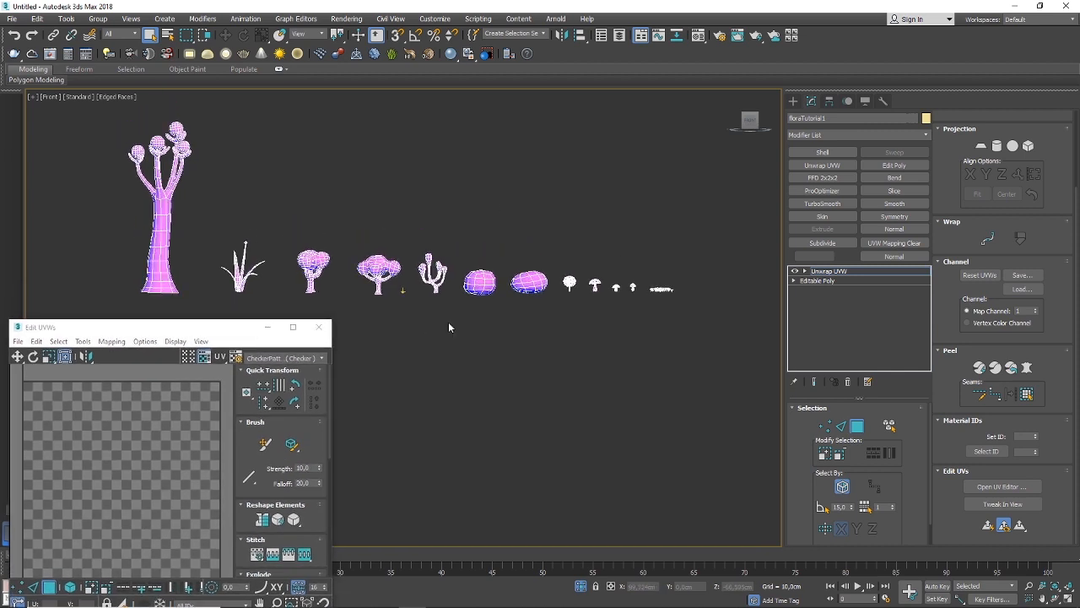
# In edge mode of the unwrap, select the vertical line of edges along the tall tree's trunk, from the branches down to the base
pyautogui.click(842, 428)
pyautogui.moveTo(143, 281); pyautogui.dragTo(292, 272, button='middle')
pyautogui.scroll(1, 217, 281)
pyautogui.click(232, 269)
pyautogui.scroll(-1, 239, 272)
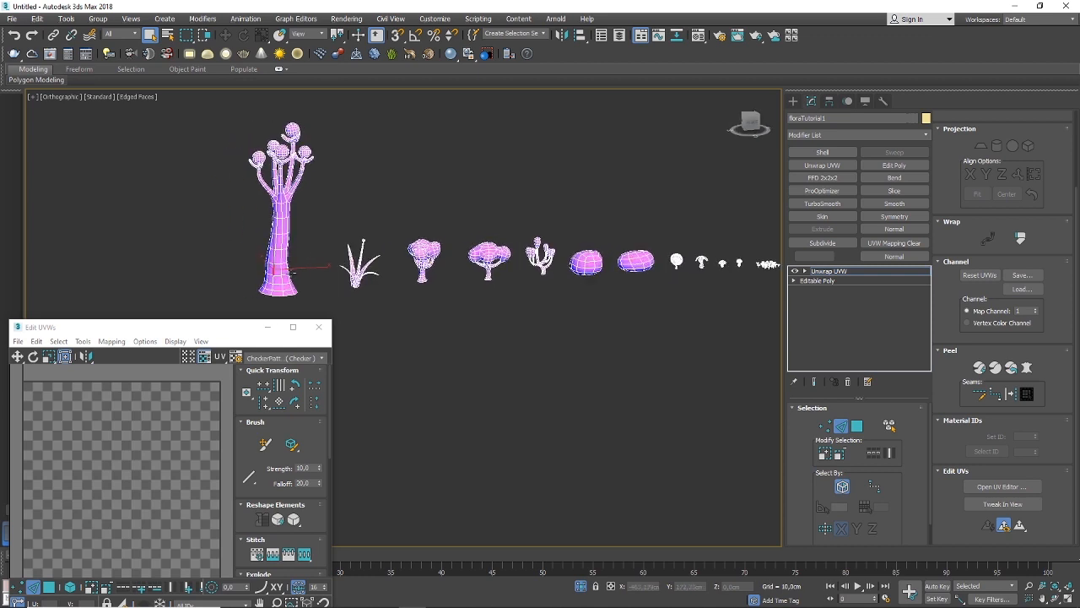
pyautogui.keyDown('alt'); pyautogui.moveTo(321, 272); pyautogui.dragTo(387, 301, button='middle'); pyautogui.keyUp('alt')
pyautogui.scroll(5, 356, 280)
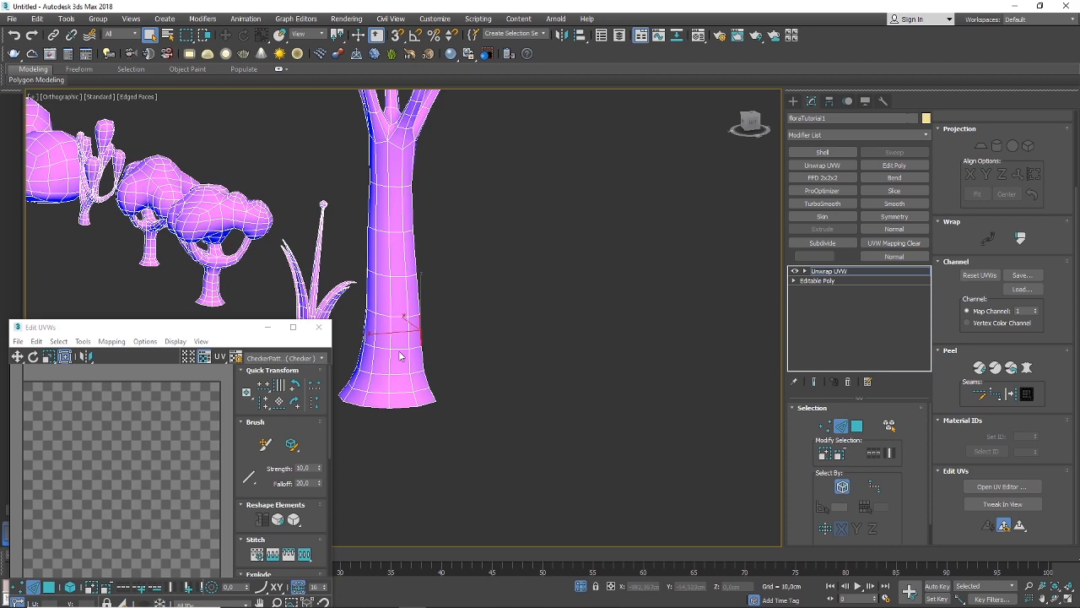
pyautogui.scroll(-2, 391, 404)
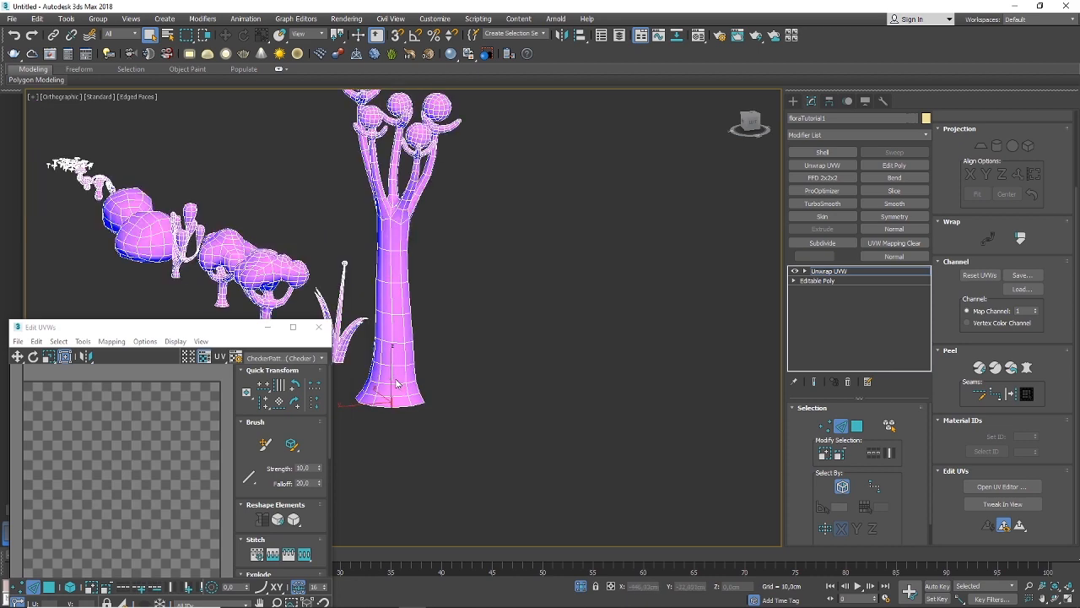
pyautogui.moveTo(396, 384); pyautogui.dragTo(398, 457, button='middle')
pyautogui.scroll(2, 399, 458)
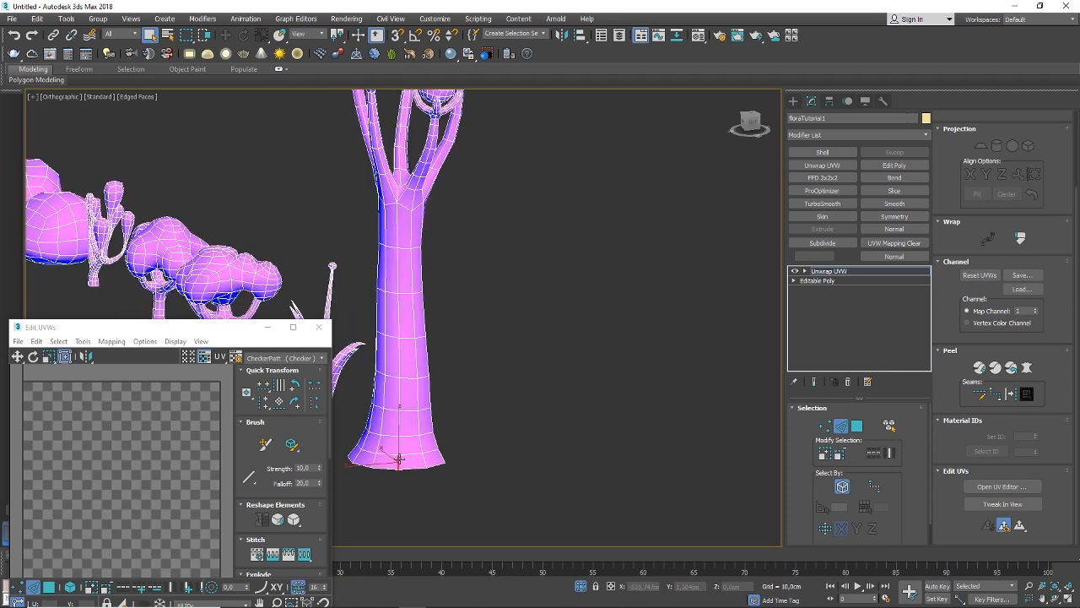
pyautogui.scroll(-2, 412, 232)
pyautogui.scroll(2, 412, 233)
pyautogui.click(399, 234)
pyautogui.keyDown('ctrl'); pyautogui.click(397, 277); pyautogui.keyUp('ctrl')
pyautogui.keyDown('ctrl'); pyautogui.click(400, 314); pyautogui.keyUp('ctrl')
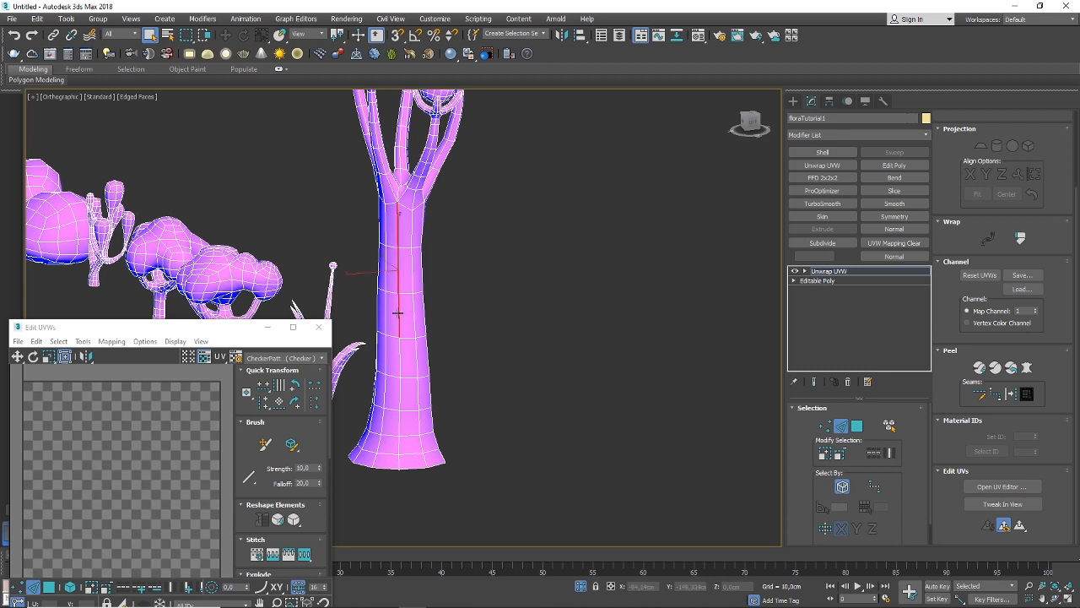
pyautogui.keyDown('ctrl'); pyautogui.click(401, 362); pyautogui.keyUp('ctrl')
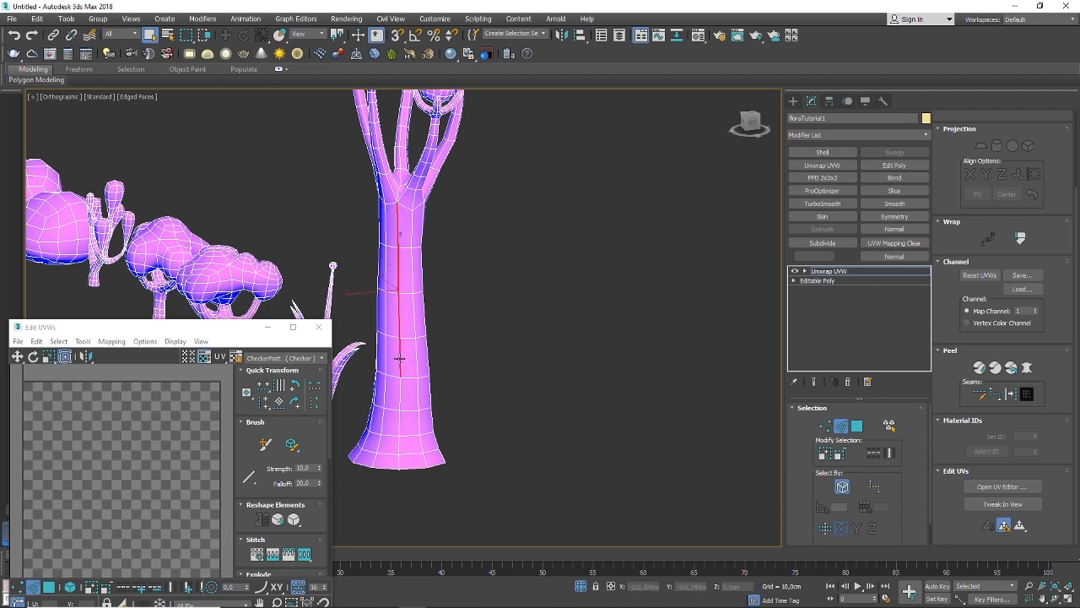
pyautogui.keyDown('ctrl'); pyautogui.click(396, 218); pyautogui.keyUp('ctrl')
pyautogui.keyDown('ctrl'); pyautogui.click(400, 392); pyautogui.keyUp('ctrl')
pyautogui.keyDown('ctrl'); pyautogui.click(401, 423); pyautogui.keyUp('ctrl')
pyautogui.keyDown('ctrl'); pyautogui.click(400, 446); pyautogui.keyUp('ctrl')
pyautogui.keyDown('ctrl'); pyautogui.click(399, 462); pyautogui.keyUp('ctrl')
# Add the ring of edges around the top of the trunk, just below the branches, to the edge selection
pyautogui.moveTo(470, 354); pyautogui.dragTo(432, 406, button='middle')
pyautogui.scroll(4, 379, 230)
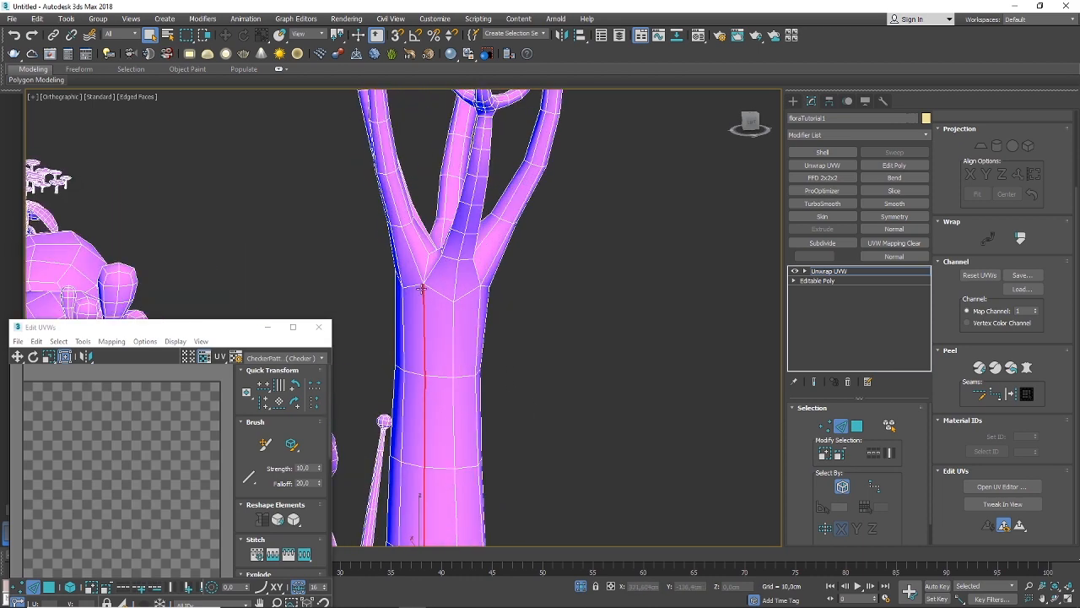
pyautogui.keyDown('ctrl'); pyautogui.click(439, 291); pyautogui.keyUp('ctrl')
pyautogui.keyDown('ctrl'); pyautogui.click(467, 296); pyautogui.keyUp('ctrl')
pyautogui.keyDown('alt'); pyautogui.moveTo(467, 297); pyautogui.dragTo(426, 297, button='middle'); pyautogui.keyUp('alt')
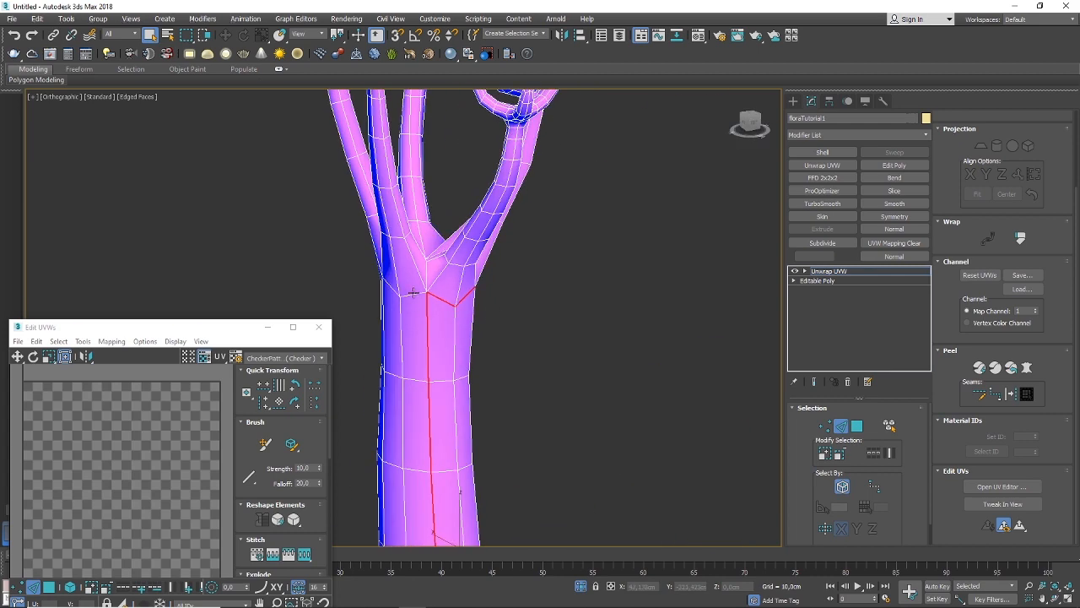
pyautogui.scroll(-5, 475, 301)
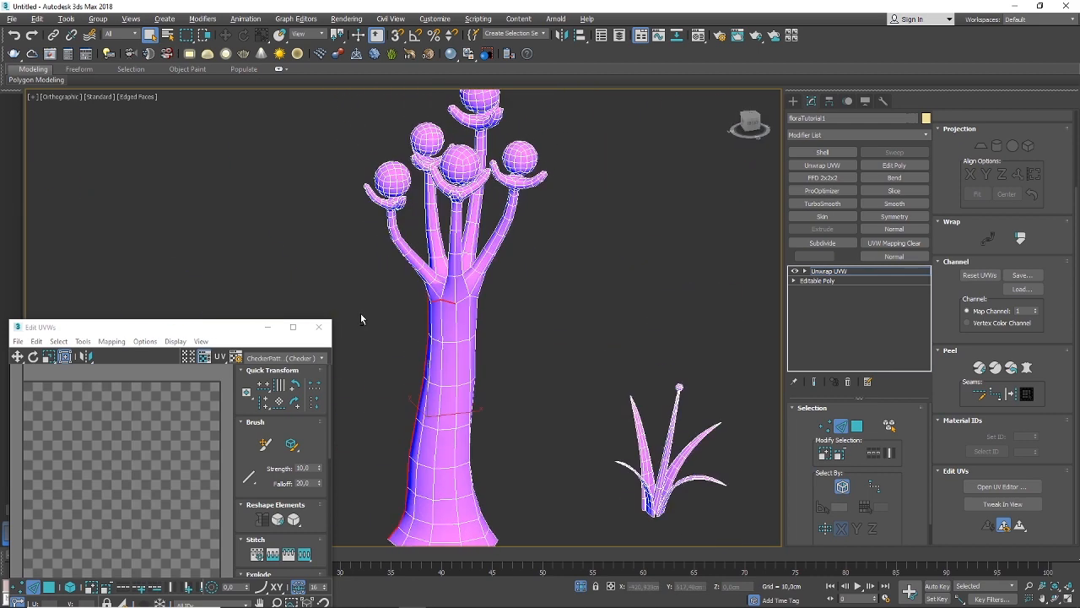
pyautogui.scroll(5, 475, 301)
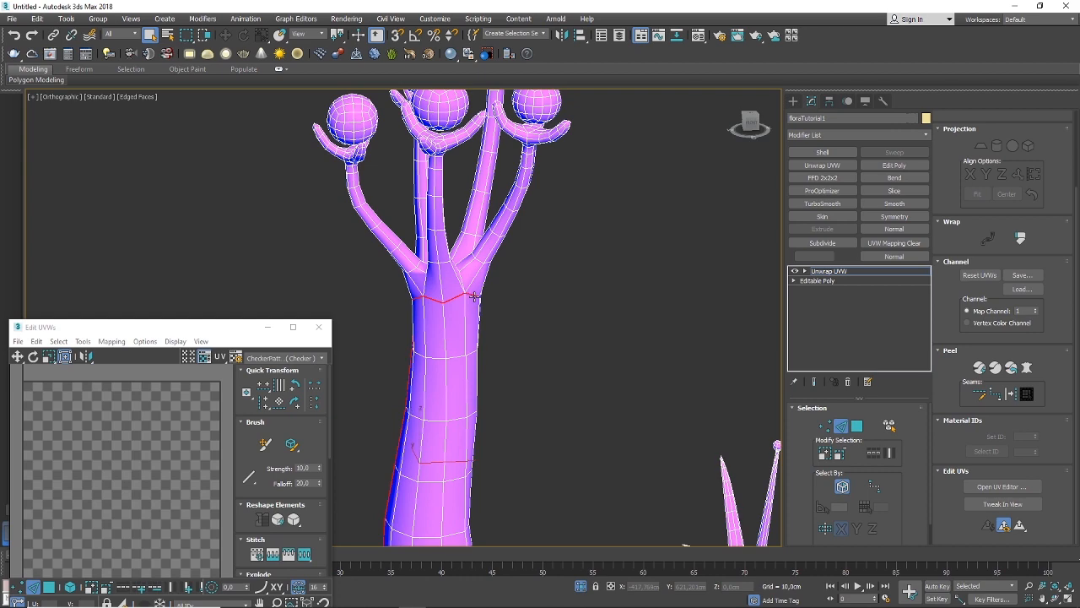
pyautogui.keyDown('alt'); pyautogui.moveTo(475, 300); pyautogui.dragTo(452, 302, button='middle'); pyautogui.keyUp('alt')
pyautogui.scroll(4, 452, 302)
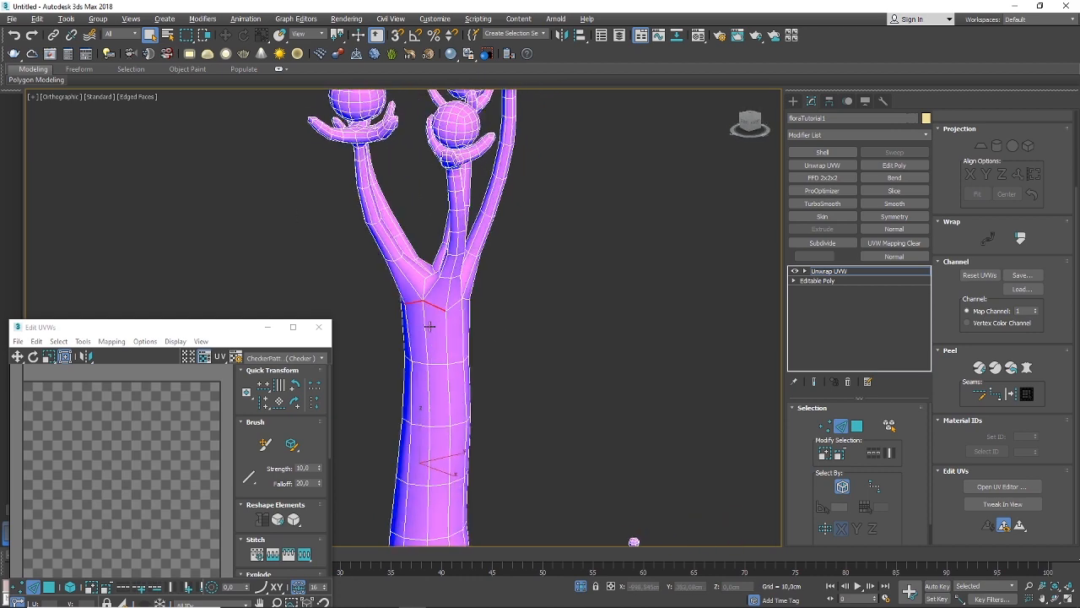
pyautogui.keyDown('alt'); pyautogui.moveTo(452, 303); pyautogui.dragTo(430, 322, button='middle'); pyautogui.keyUp('alt')
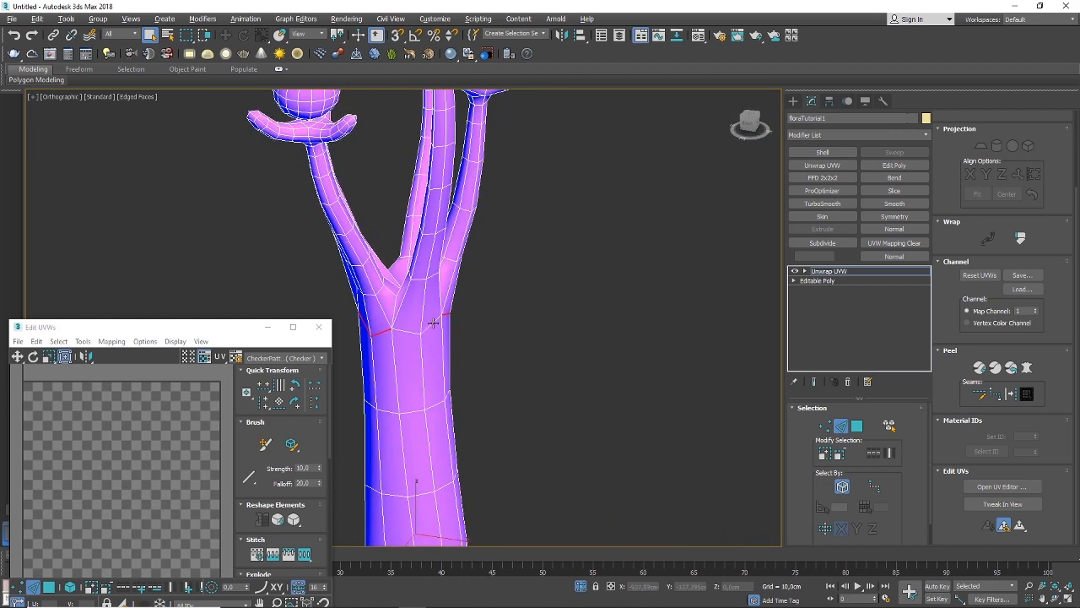
pyautogui.scroll(-6, 433, 323)
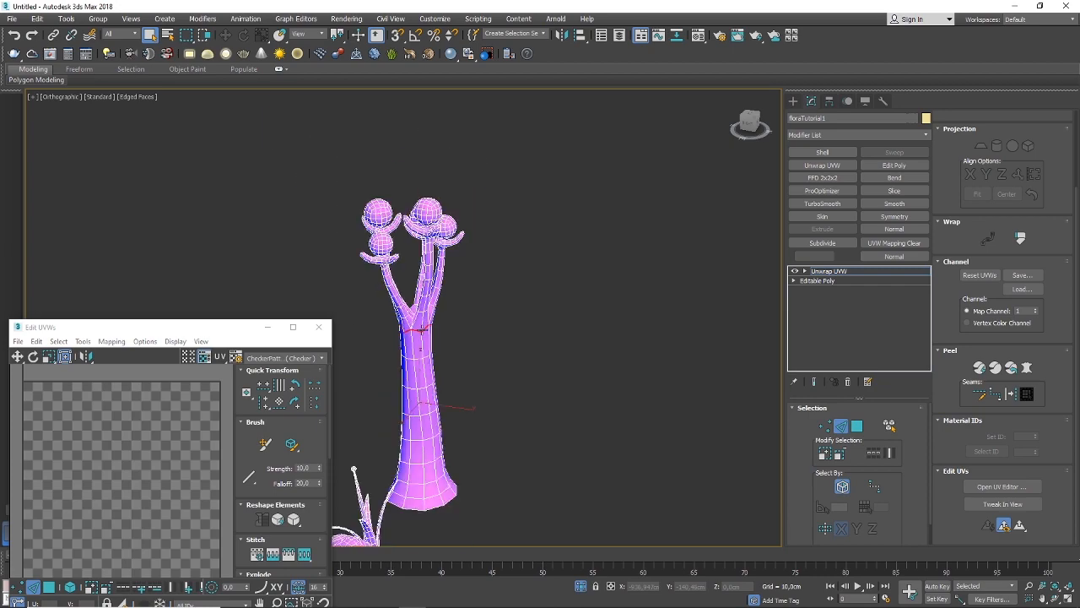
pyautogui.moveTo(500, 327)
pyautogui.keyDown('alt'); pyautogui.mouseDown(button='middle')
pyautogui.moveTo(519, 329)
pyautogui.moveTo(480, 343)
pyautogui.moveTo(481, 315)
pyautogui.moveTo(514, 309)
pyautogui.moveTo(379, 312)
pyautogui.moveTo(491, 325)
pyautogui.moveTo(519, 308)
pyautogui.moveTo(536, 313)
pyautogui.moveTo(517, 336)
pyautogui.moveTo(511, 327)
pyautogui.mouseUp(button='middle'); pyautogui.keyUp('alt')
pyautogui.scroll(3, 466, 301)
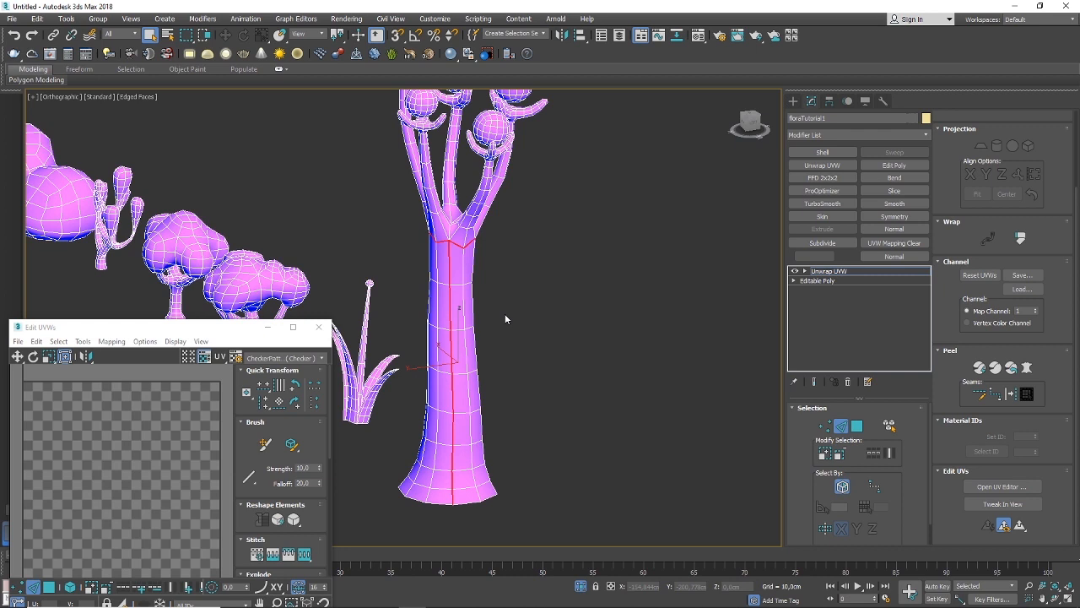
# Convert the selected trunk edges into UV seams
pyautogui.click(1013, 400)
pyautogui.scroll(2, 476, 253)
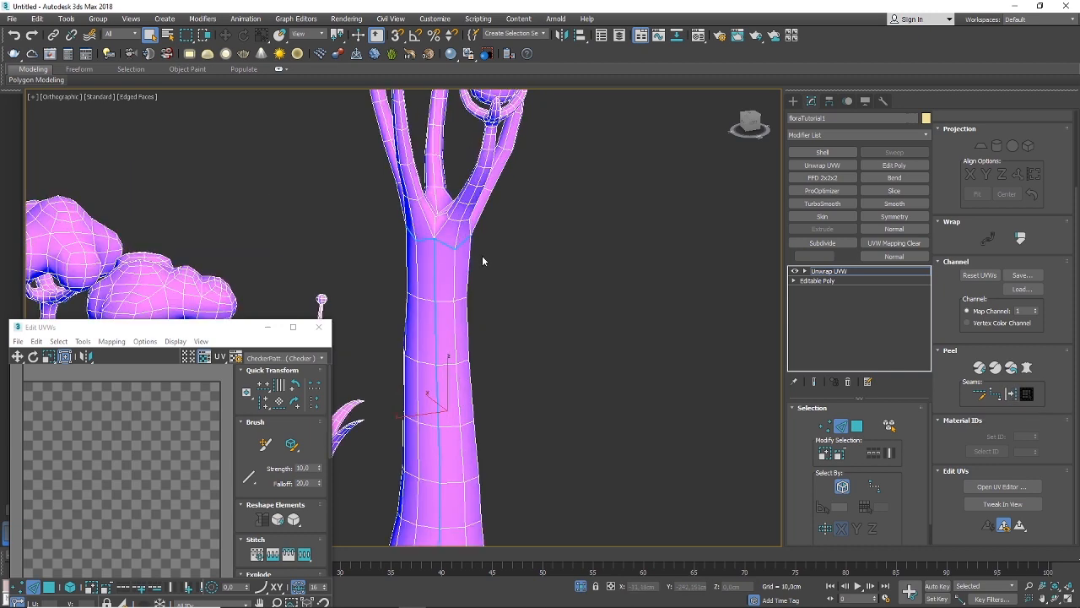
pyautogui.scroll(-3, 515, 278)
pyautogui.scroll(3, 475, 277)
pyautogui.scroll(-1, 462, 280)
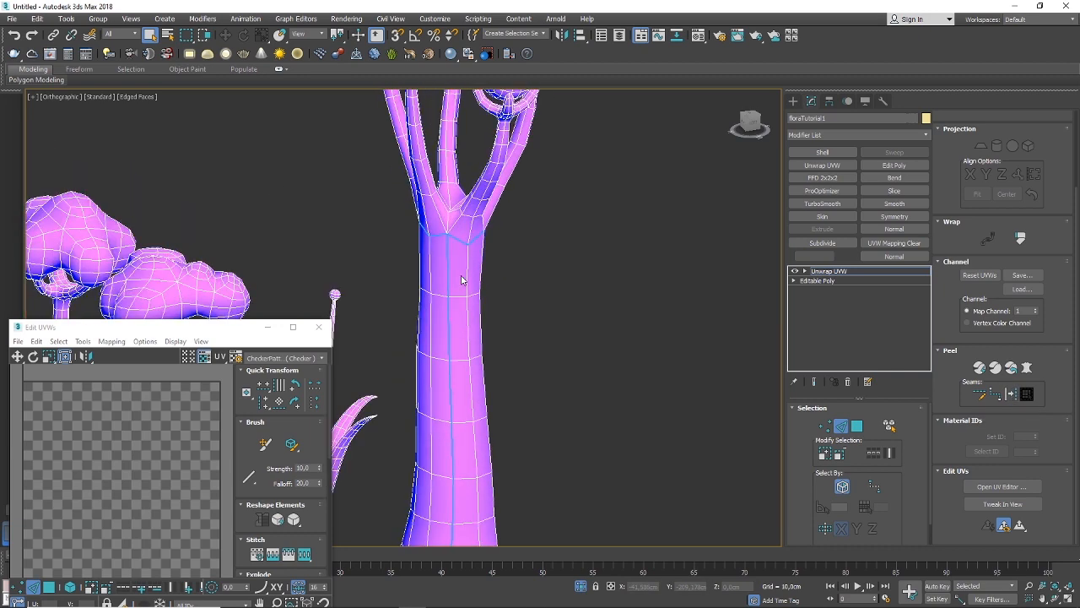
pyautogui.scroll(-3, 461, 280)
# In polygon mode of the unwrap, select one trunk face and expand the selection to the seams
pyautogui.moveTo(181, 329); pyautogui.dragTo(193, 219)
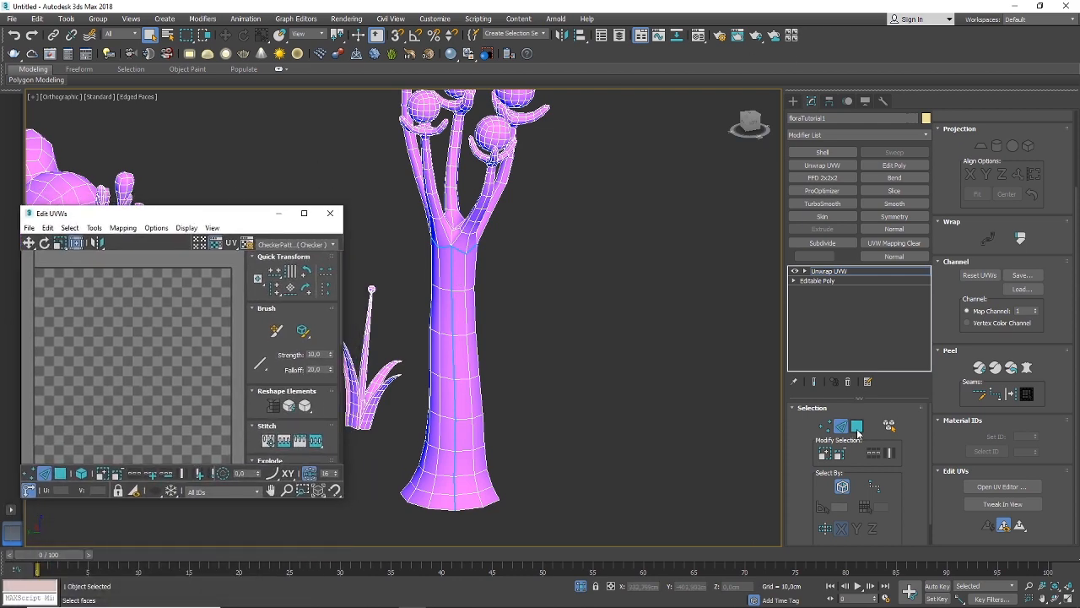
pyautogui.click(858, 429)
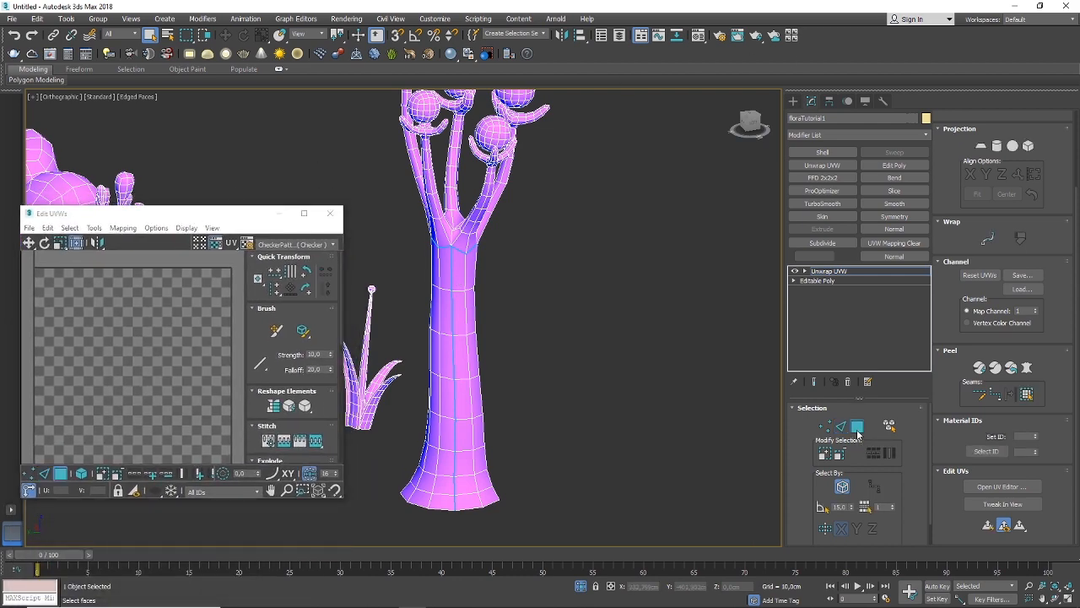
pyautogui.click(459, 366)
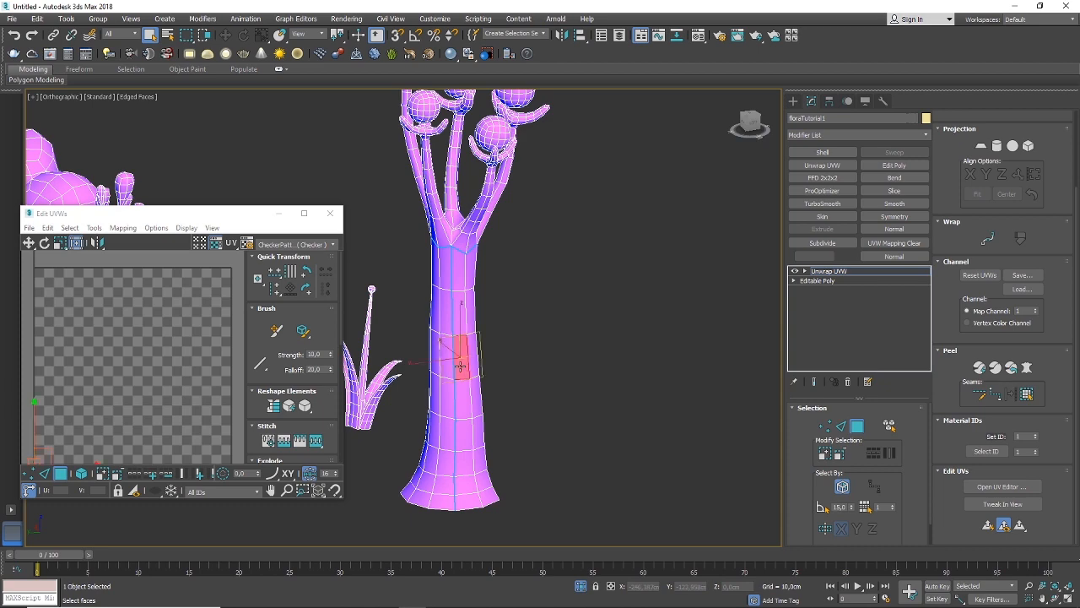
pyautogui.keyDown('alt'); pyautogui.moveTo(559, 387); pyautogui.dragTo(505, 372, button='middle'); pyautogui.keyUp('alt')
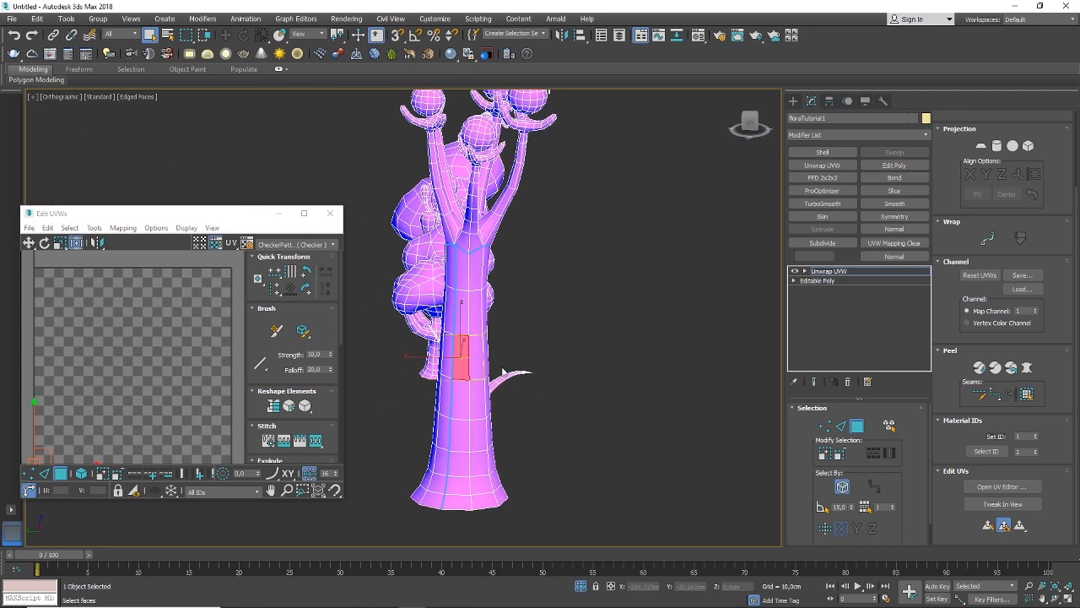
pyautogui.click(1028, 394)
# Inspect the tall tree from several sides to check the trunk's face selection against its seams
pyautogui.keyDown('alt'); pyautogui.moveTo(460, 234); pyautogui.dragTo(408, 221, button='middle'); pyautogui.keyUp('alt')
pyautogui.scroll(3, 444, 241)
pyautogui.scroll(-6, 408, 221)
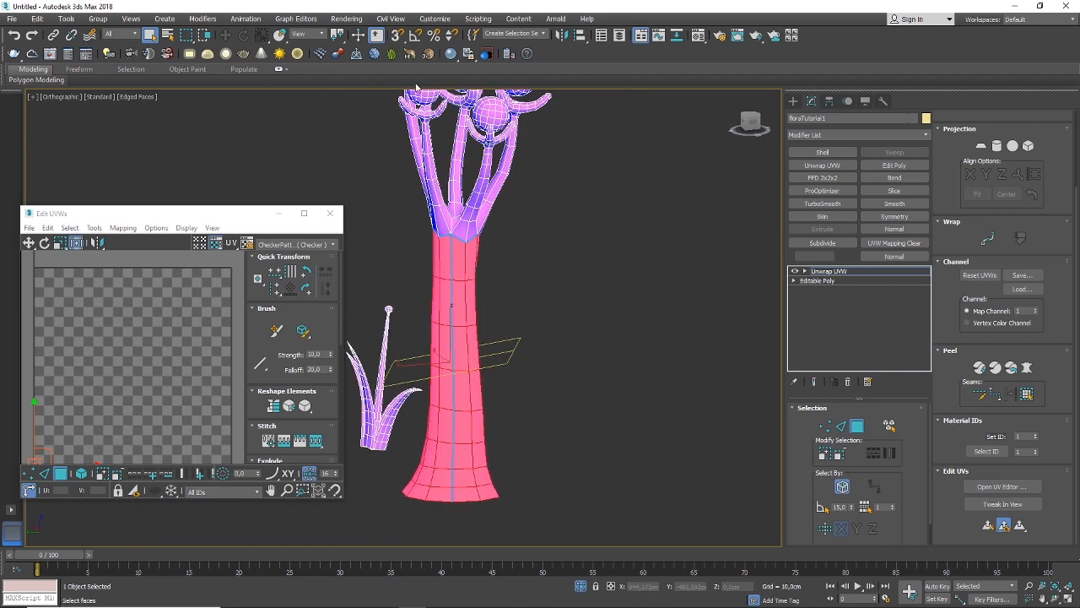
pyautogui.scroll(-3, 480, 249)
pyautogui.scroll(6, 507, 252)
pyautogui.keyDown('alt'); pyautogui.moveTo(496, 251); pyautogui.dragTo(442, 265, button='middle'); pyautogui.keyUp('alt')
pyautogui.scroll(-3, 507, 251)
pyautogui.scroll(3, 478, 247)
pyautogui.scroll(-3, 459, 240)
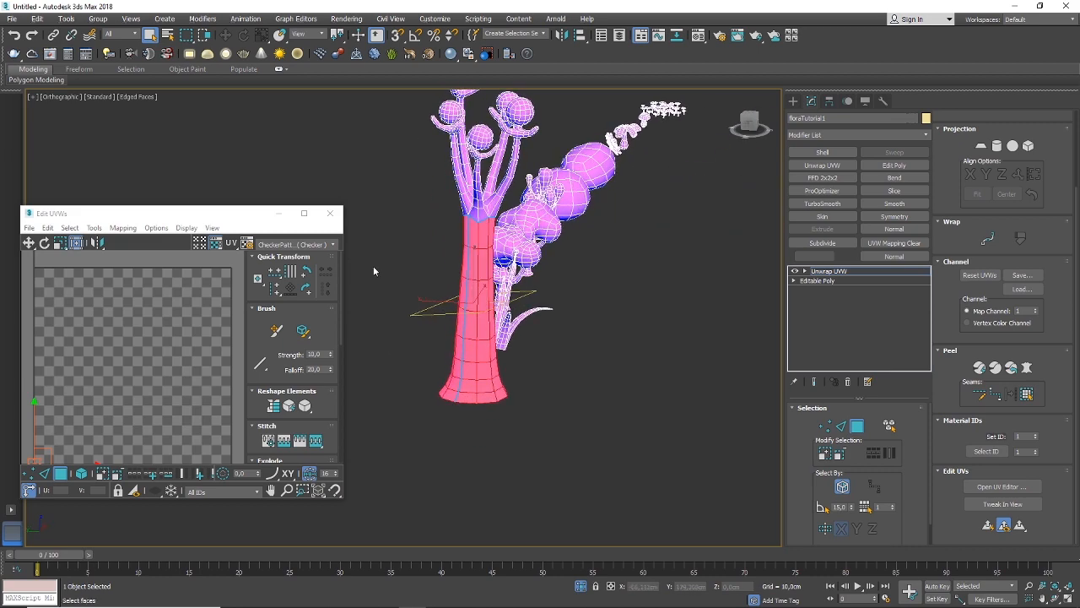
# Open Pelt Map for the selected trunk faces and arrange its dialog and the UV editor so the trunk stays uncovered
pyautogui.moveTo(175, 214); pyautogui.dragTo(194, 141)
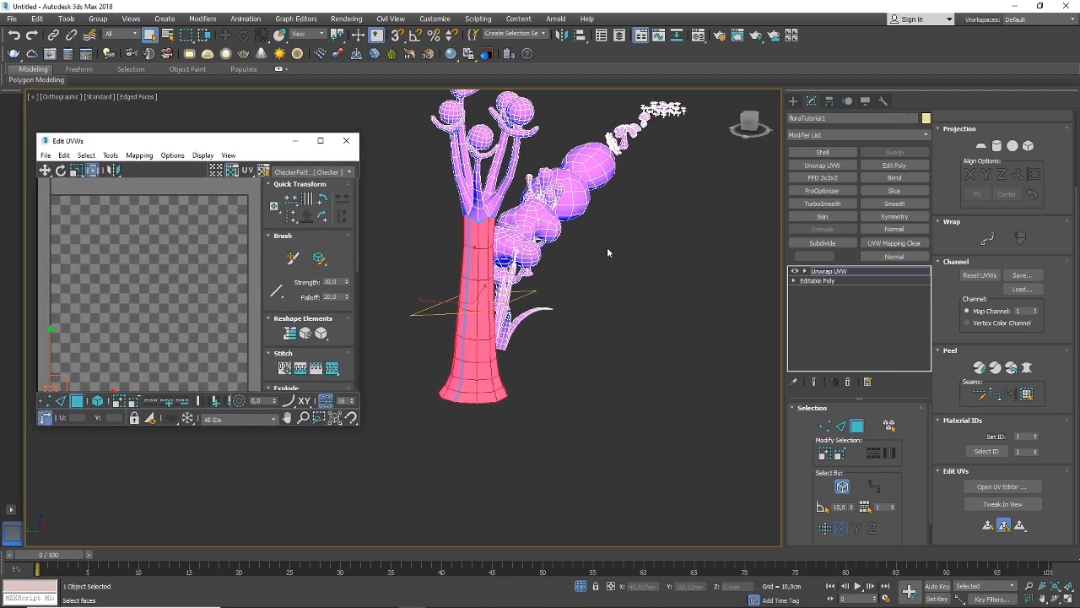
pyautogui.scroll(2, 467, 268)
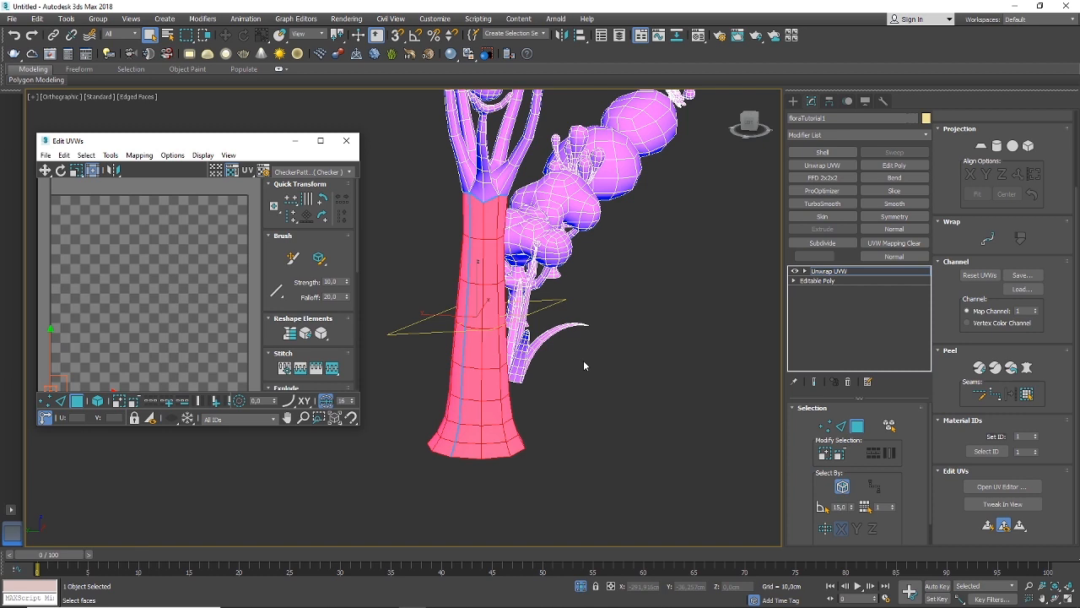
pyautogui.click(1027, 368)
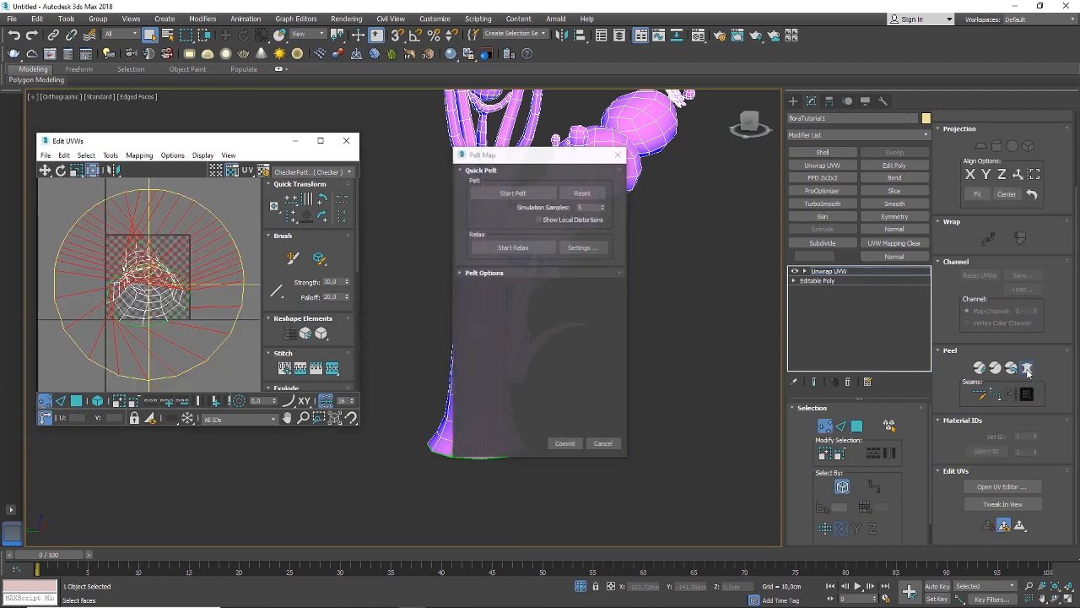
pyautogui.moveTo(545, 155); pyautogui.dragTo(692, 264)
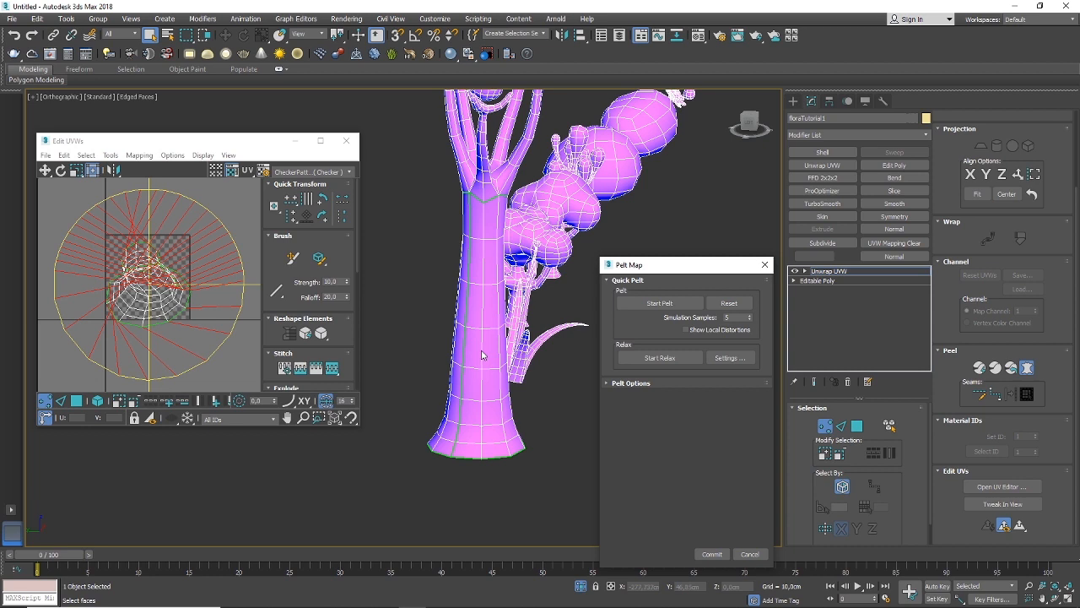
pyautogui.moveTo(667, 268); pyautogui.dragTo(657, 257)
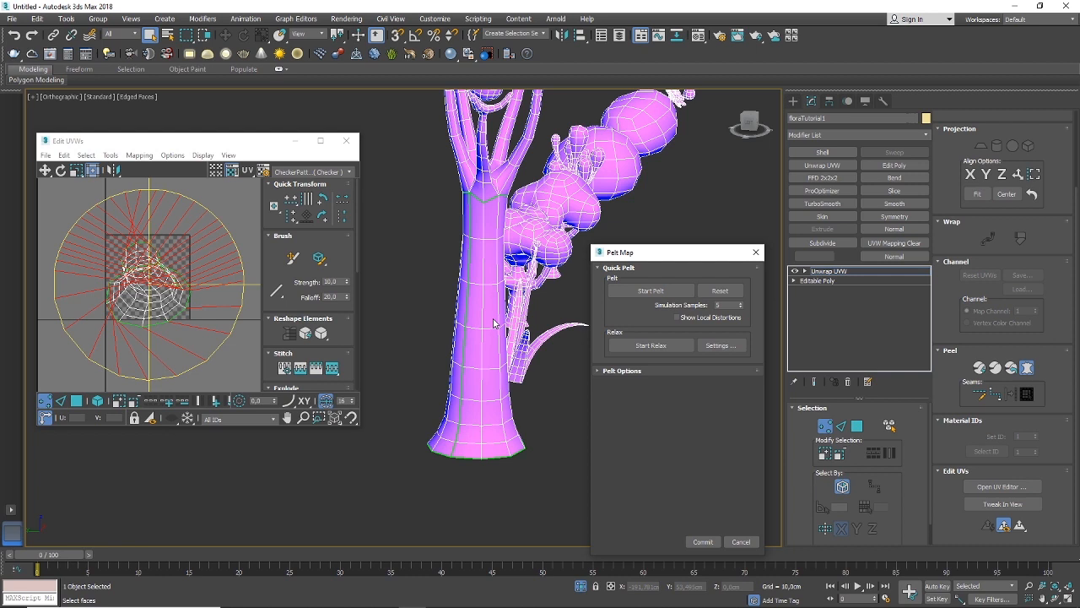
pyautogui.moveTo(671, 261)
pyautogui.mouseDown()
pyautogui.moveTo(660, 263)
pyautogui.moveTo(666, 255)
pyautogui.mouseUp()
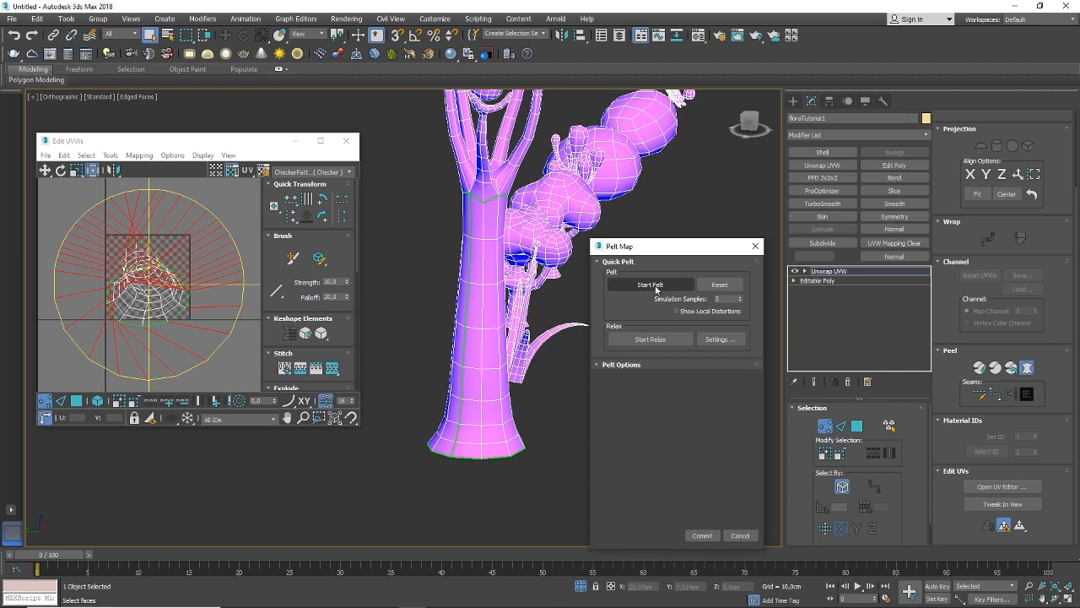
# Run the pelt simulation on the trunk's UVs, relax the result, and commit the pelt mapping
pyautogui.click(656, 290)
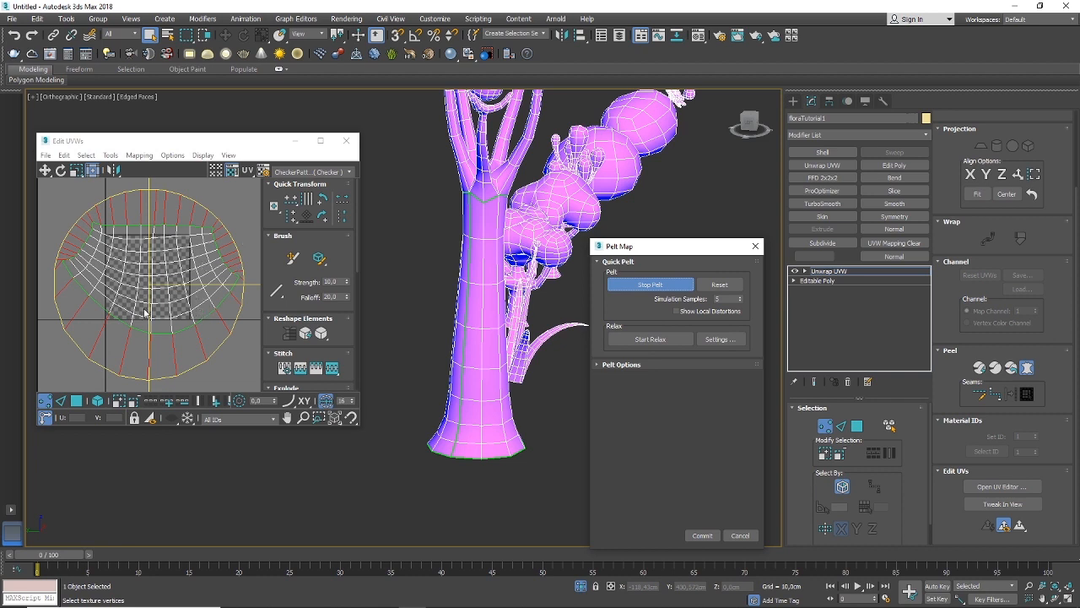
pyautogui.click(646, 339)
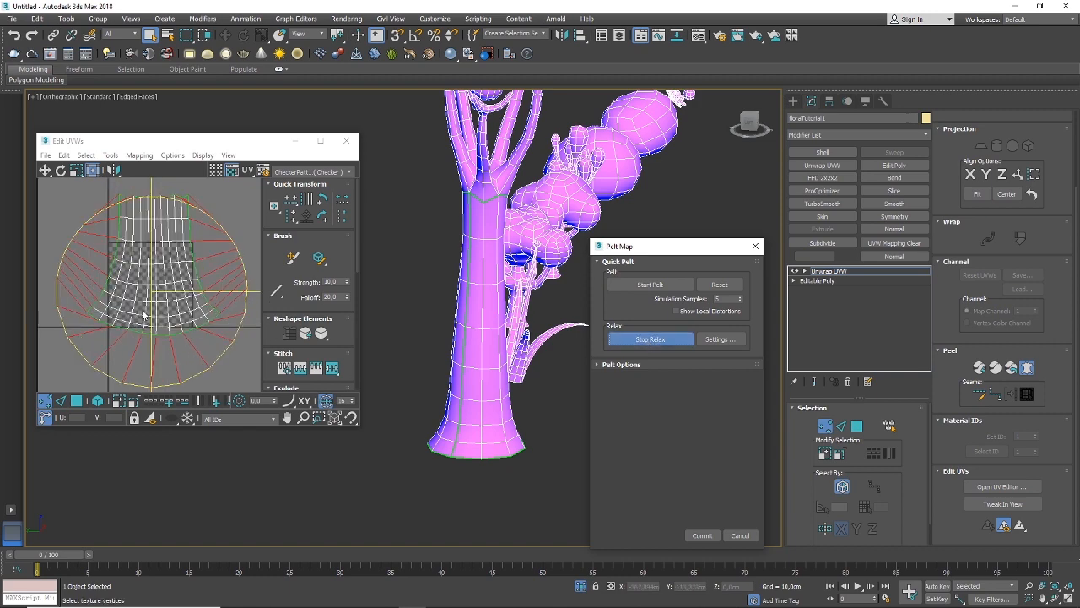
pyautogui.scroll(2, 137, 211)
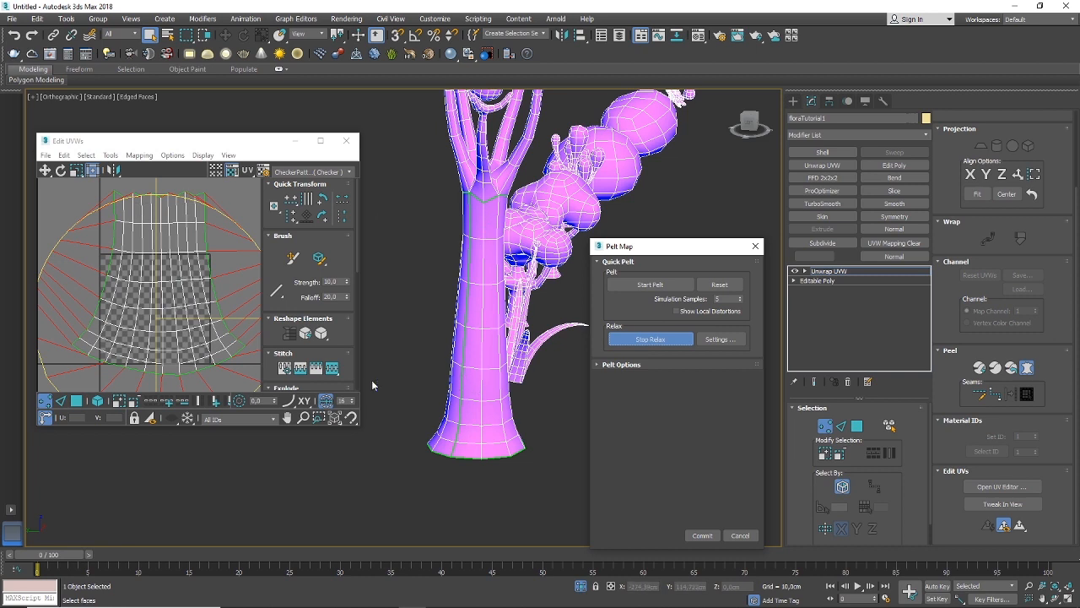
pyautogui.scroll(-2, 103, 329)
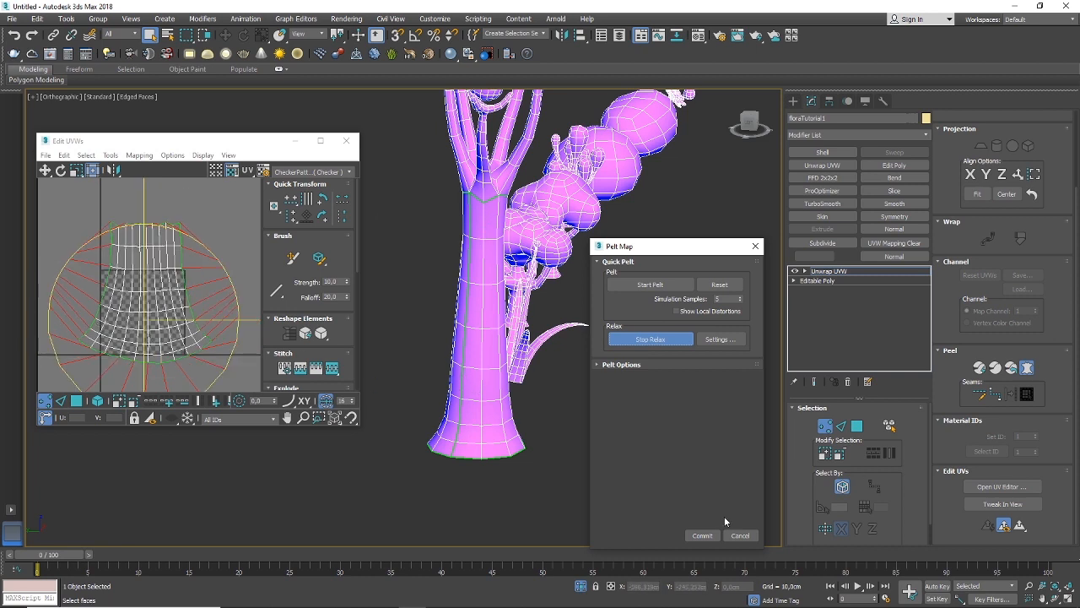
pyautogui.click(702, 534)
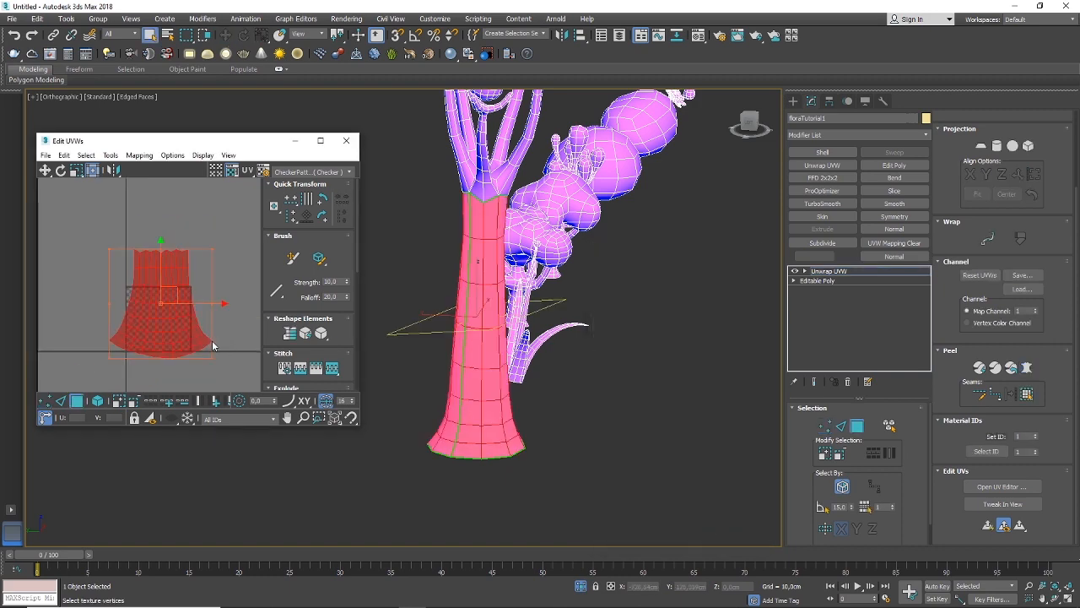
# Reposition and enlarge the UV editor window beside the tree, keeping the trunk uncovered
pyautogui.moveTo(199, 140); pyautogui.dragTo(189, 99)
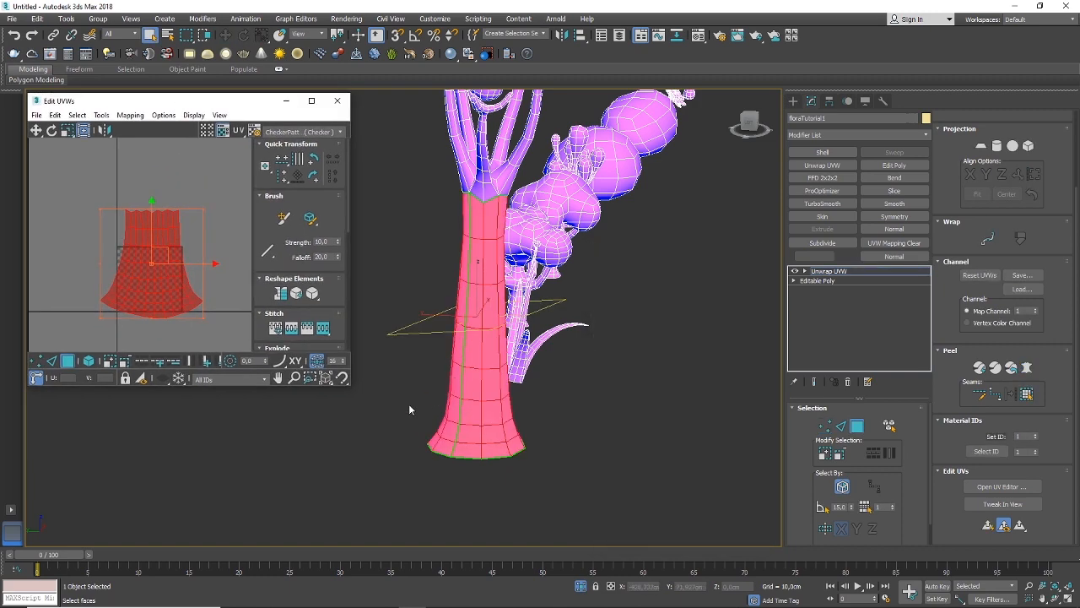
pyautogui.moveTo(352, 387); pyautogui.dragTo(398, 445)
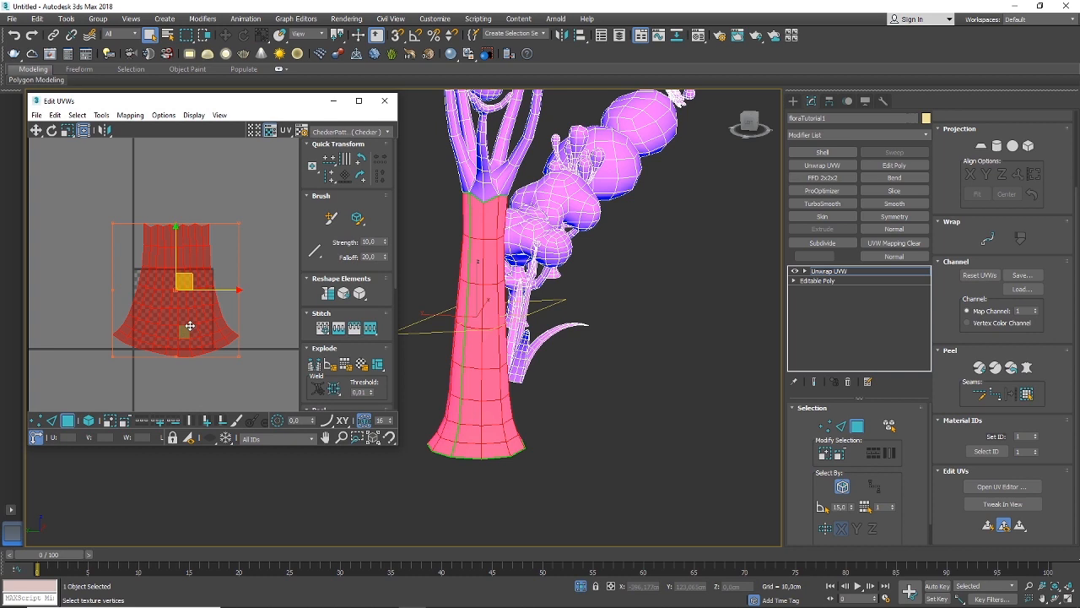
pyautogui.scroll(-2, 186, 333)
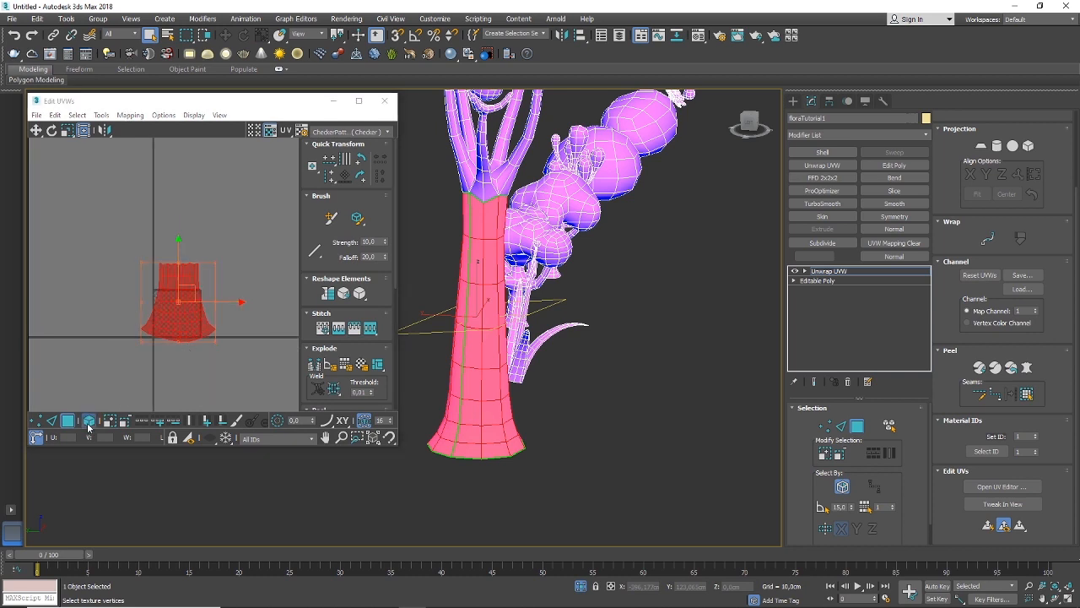
# Select the trunk's UV shell as a whole element and move it outside the checker tile, above and to its right
pyautogui.click(89, 420)
pyautogui.click(192, 291)
pyautogui.moveTo(194, 289); pyautogui.dragTo(251, 207)
pyautogui.click(245, 296)
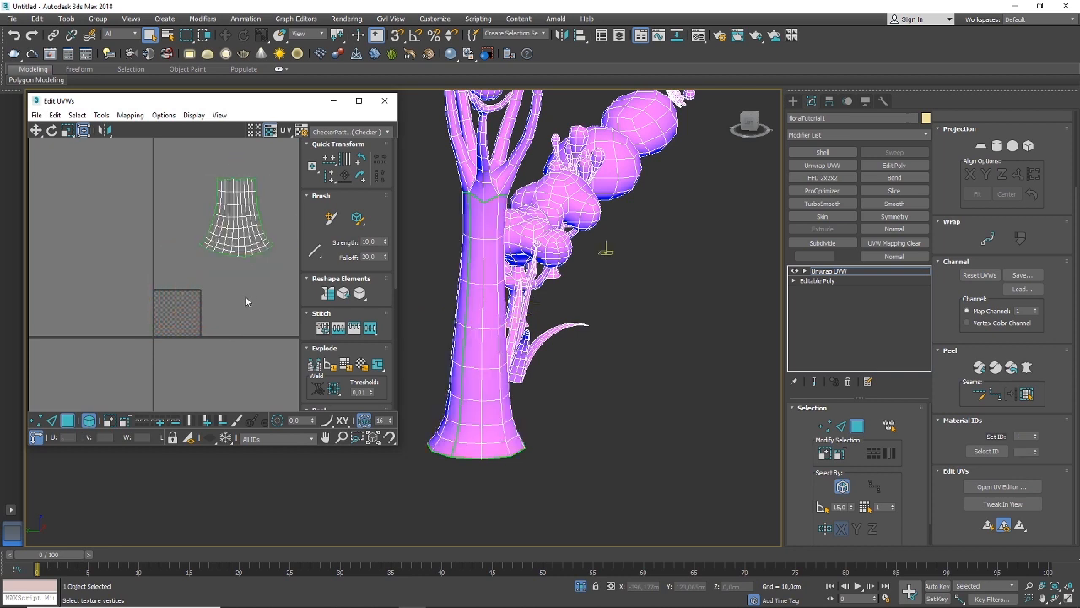
pyautogui.click(214, 258)
pyautogui.moveTo(239, 258); pyautogui.dragTo(213, 266, button='middle')
pyautogui.moveTo(225, 220); pyautogui.dragTo(233, 218)
pyautogui.scroll(-1, 200, 304)
pyautogui.scroll(1, 163, 315)
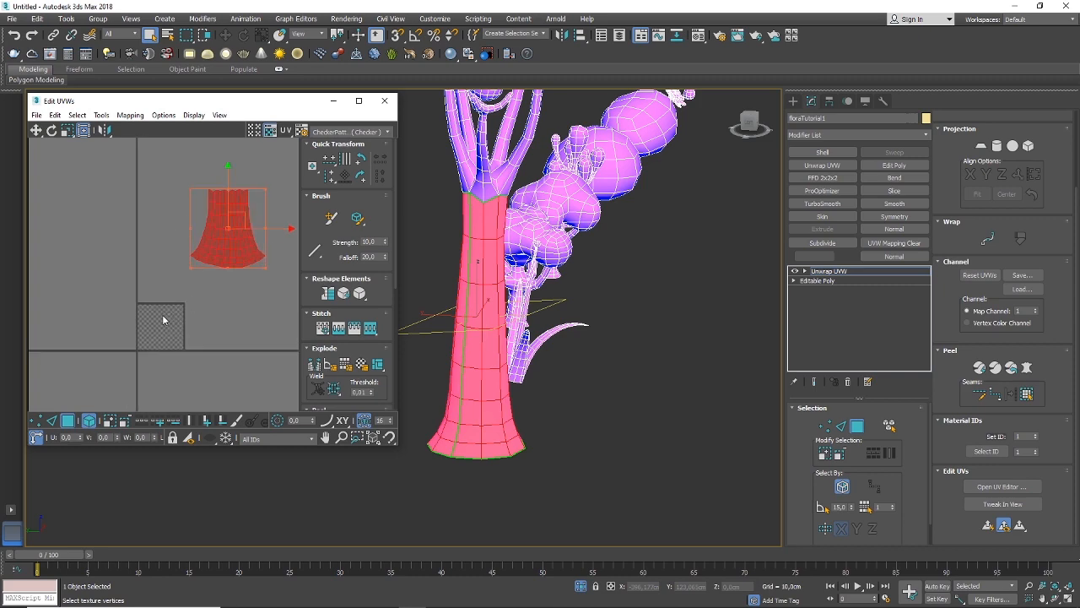
pyautogui.moveTo(172, 307); pyautogui.dragTo(184, 341, button='middle')
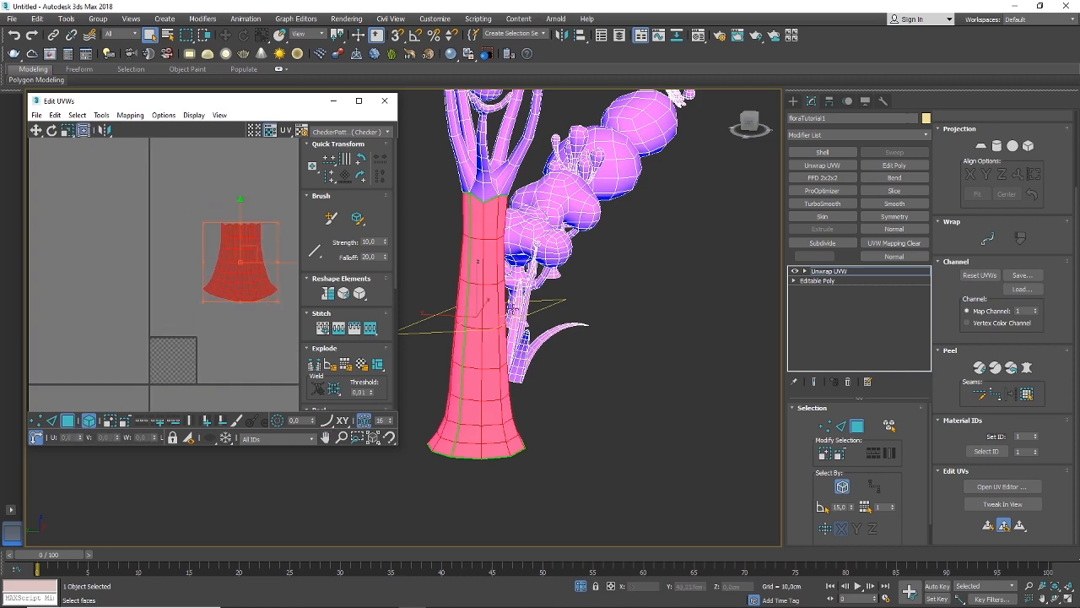
# Examine the tall tree's branches, cups and spheres from several sides to see which parts still need unwrapping
pyautogui.scroll(-3, 514, 309)
pyautogui.scroll(3, 492, 257)
pyautogui.click(493, 256)
pyautogui.keyDown('alt'); pyautogui.moveTo(493, 256); pyautogui.dragTo(470, 278, button='middle'); pyautogui.keyUp('alt')
pyautogui.scroll(-2, 485, 275)
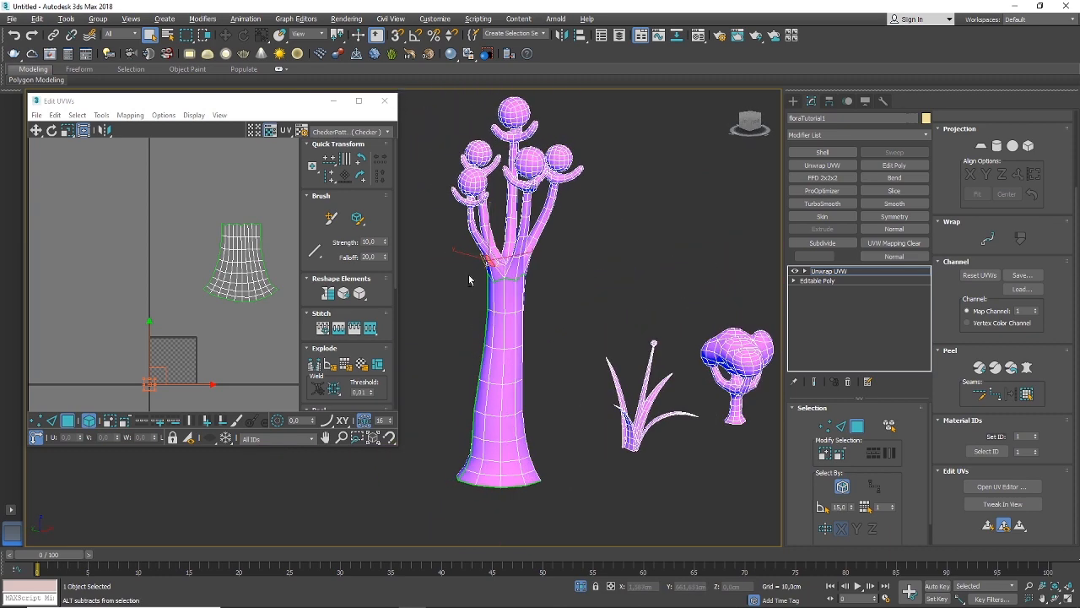
pyautogui.scroll(3, 481, 234)
pyautogui.scroll(-3, 459, 188)
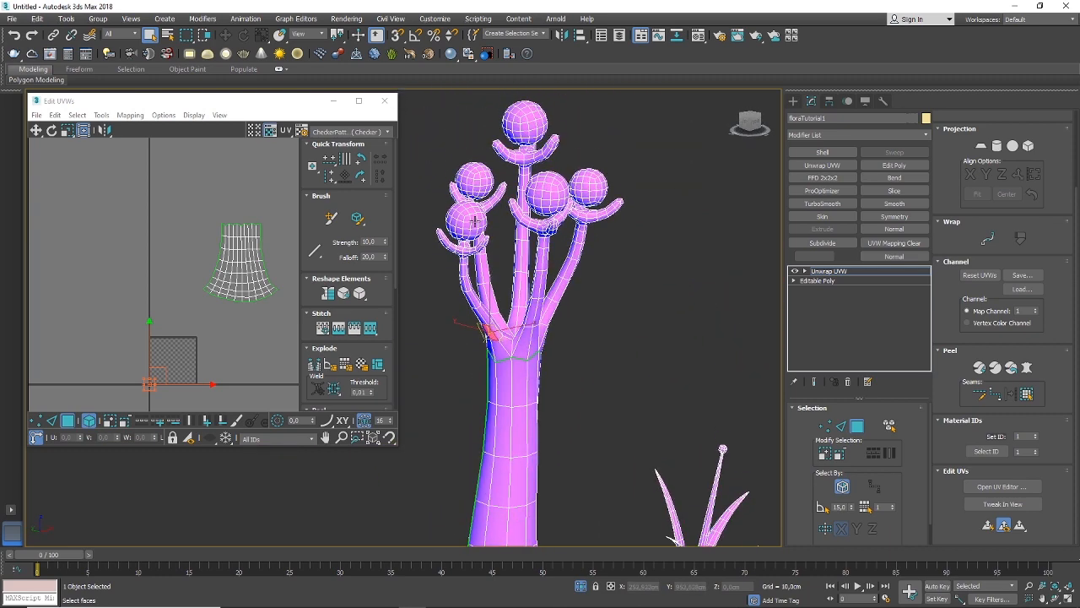
pyautogui.scroll(4, 474, 222)
pyautogui.scroll(-3, 476, 254)
pyautogui.keyDown('alt'); pyautogui.moveTo(476, 255); pyautogui.dragTo(523, 266, button='middle'); pyautogui.keyUp('alt')
pyautogui.scroll(2, 497, 215)
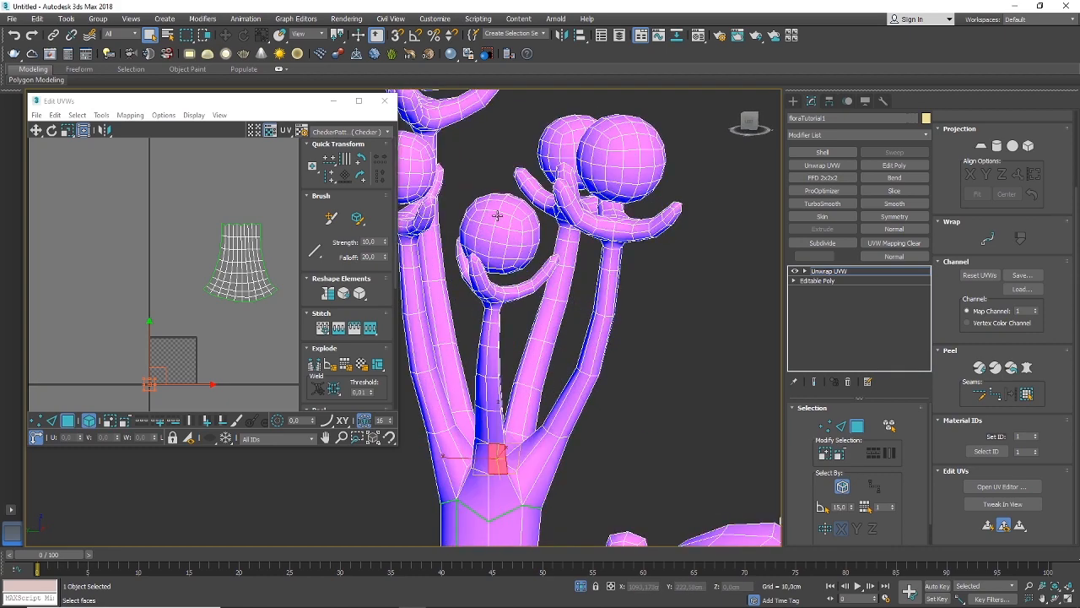
pyautogui.scroll(-2, 504, 251)
pyautogui.keyDown('alt'); pyautogui.moveTo(512, 240); pyautogui.dragTo(493, 256, button='middle'); pyautogui.keyUp('alt')
pyautogui.scroll(2, 494, 256)
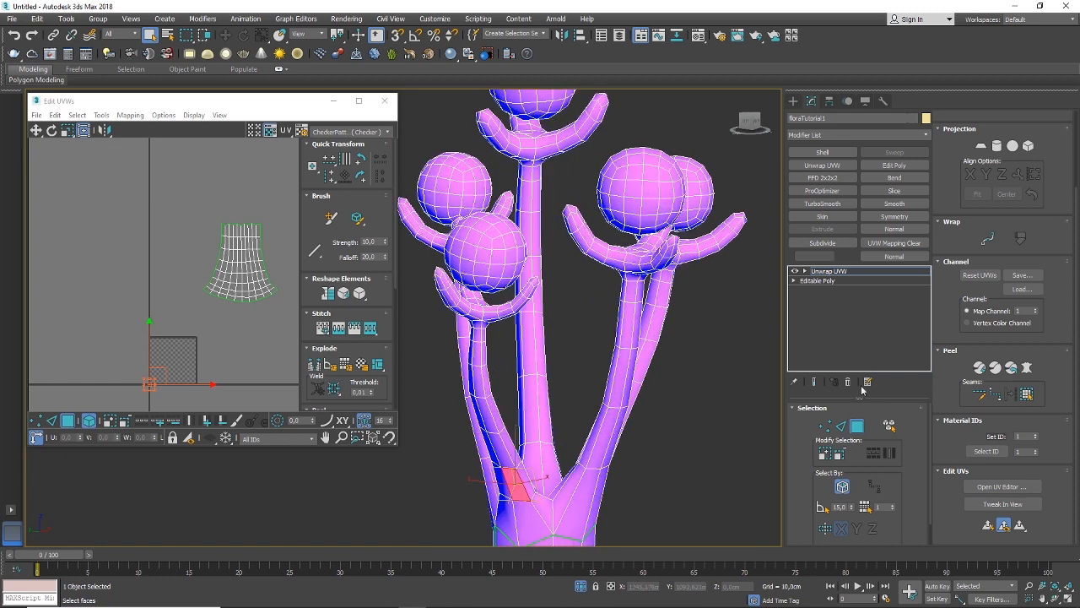
# Switch the unwrap to edge selection and show the tree in perspective with edged faces, framing one branch's sphere
pyautogui.click(840, 426)
pyautogui.scroll(2, 478, 290)
pyautogui.moveTo(478, 291)
pyautogui.keyDown('alt'); pyautogui.mouseDown(button='middle')
pyautogui.moveTo(497, 306)
pyautogui.moveTo(481, 279)
pyautogui.moveTo(481, 333)
pyautogui.moveTo(714, 273)
pyautogui.mouseUp(button='middle'); pyautogui.keyUp('alt')
pyautogui.press('p')
pyautogui.scroll(3, 484, 345)
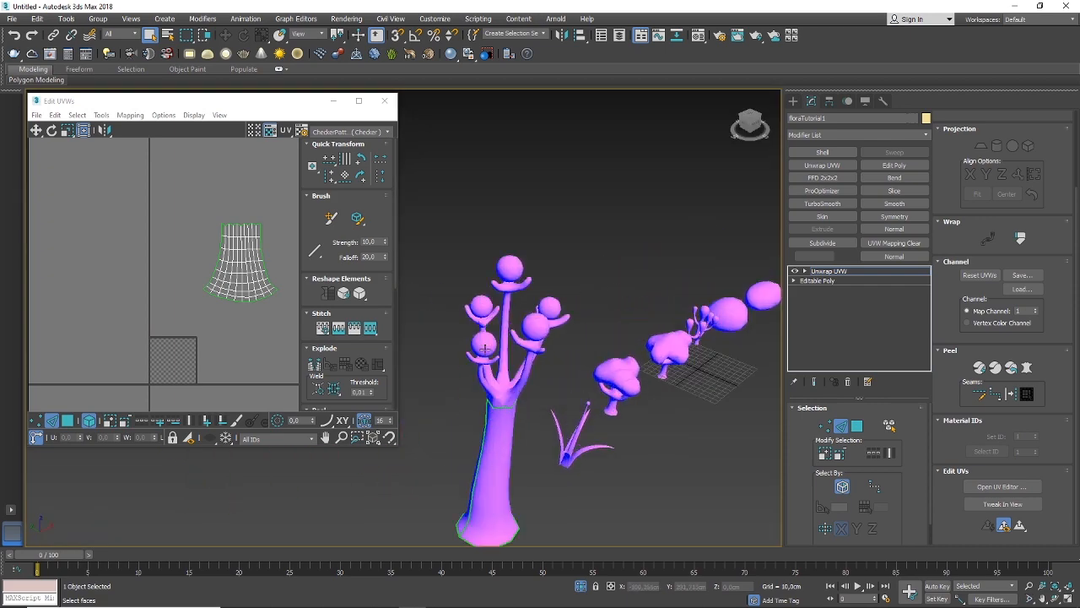
pyautogui.press('F4')
pyautogui.scroll(6, 484, 349)
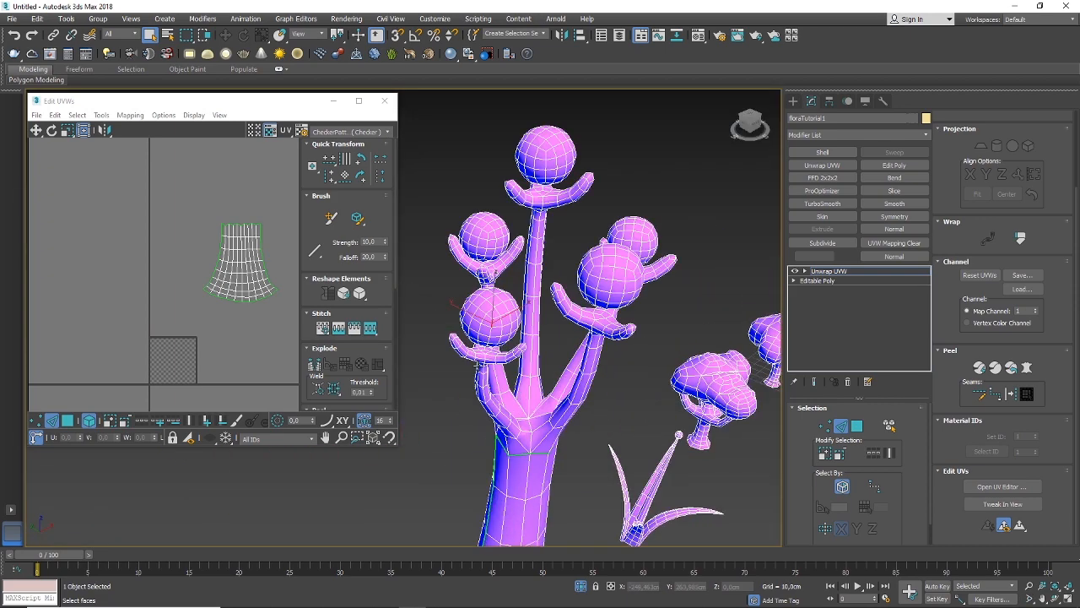
pyautogui.click(492, 338)
pyautogui.keyDown('alt'); pyautogui.moveTo(492, 337); pyautogui.dragTo(574, 309, button='middle'); pyautogui.keyUp('alt')
pyautogui.keyDown('alt'); pyautogui.moveTo(475, 366); pyautogui.dragTo(499, 350, button='middle'); pyautogui.keyUp('alt')
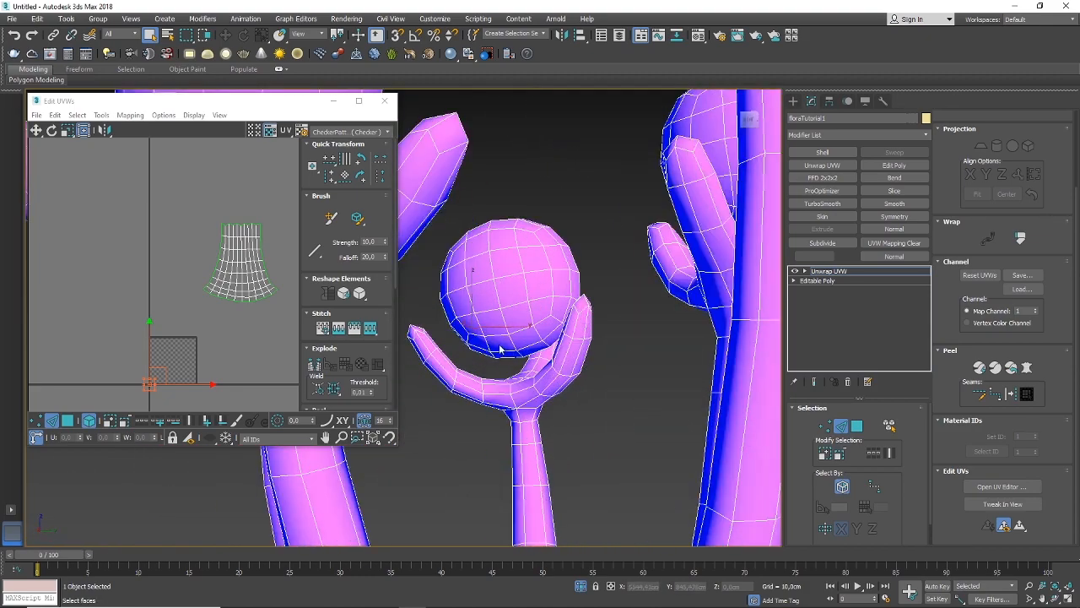
pyautogui.click(477, 335)
pyautogui.scroll(2, 477, 335)
pyautogui.click(505, 335)
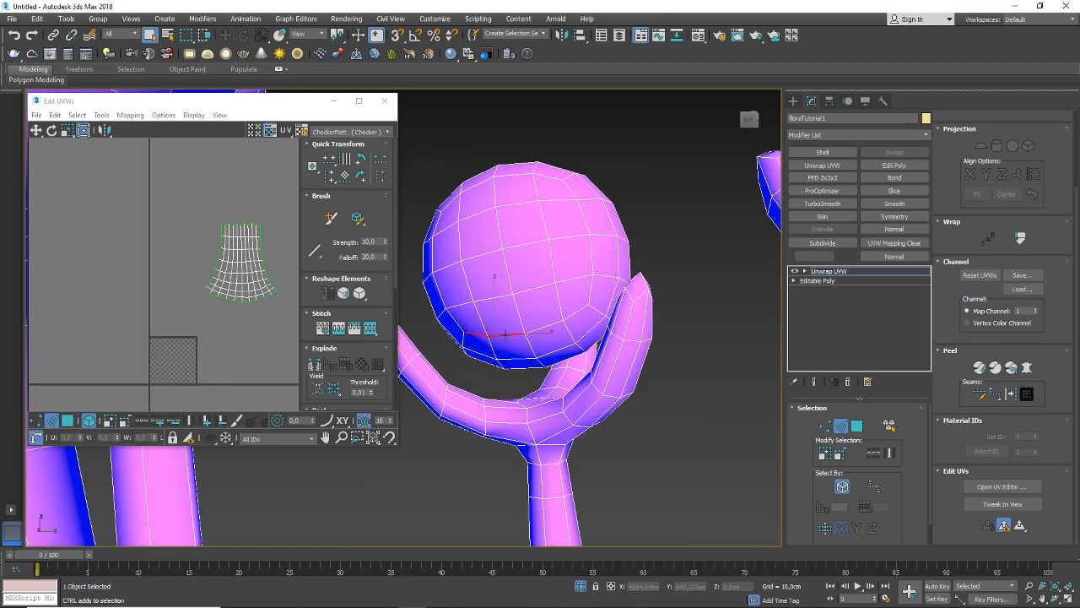
pyautogui.keyDown('ctrl'); pyautogui.click(542, 329); pyautogui.keyUp('ctrl')
pyautogui.keyDown('ctrl'); pyautogui.click(575, 315); pyautogui.keyUp('ctrl')
pyautogui.keyDown('alt'); pyautogui.moveTo(595, 308); pyautogui.dragTo(474, 334, button='middle'); pyautogui.keyUp('alt')
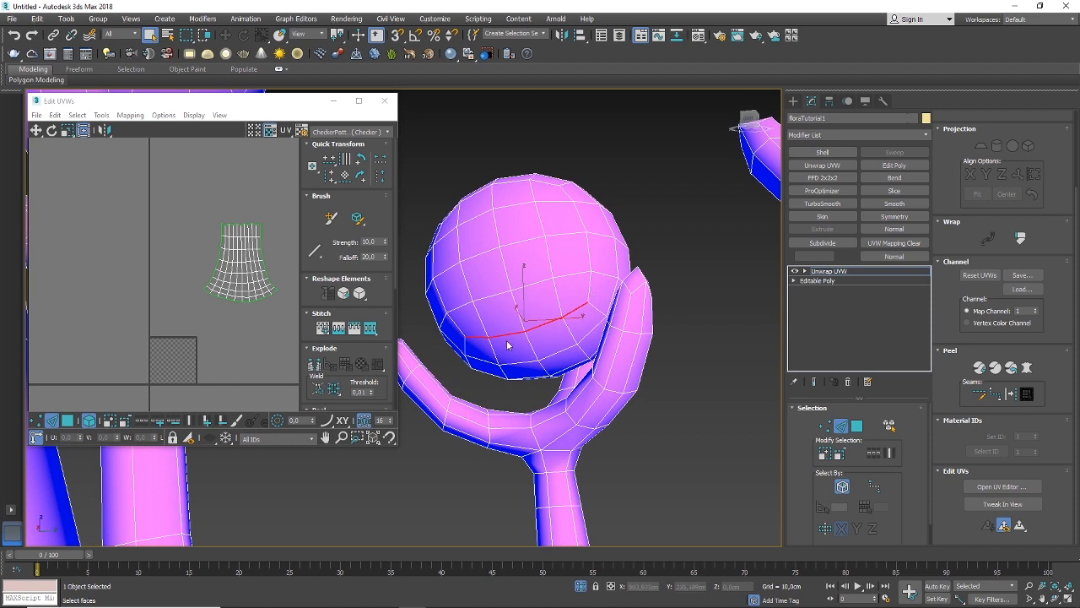
pyautogui.scroll(2, 484, 338)
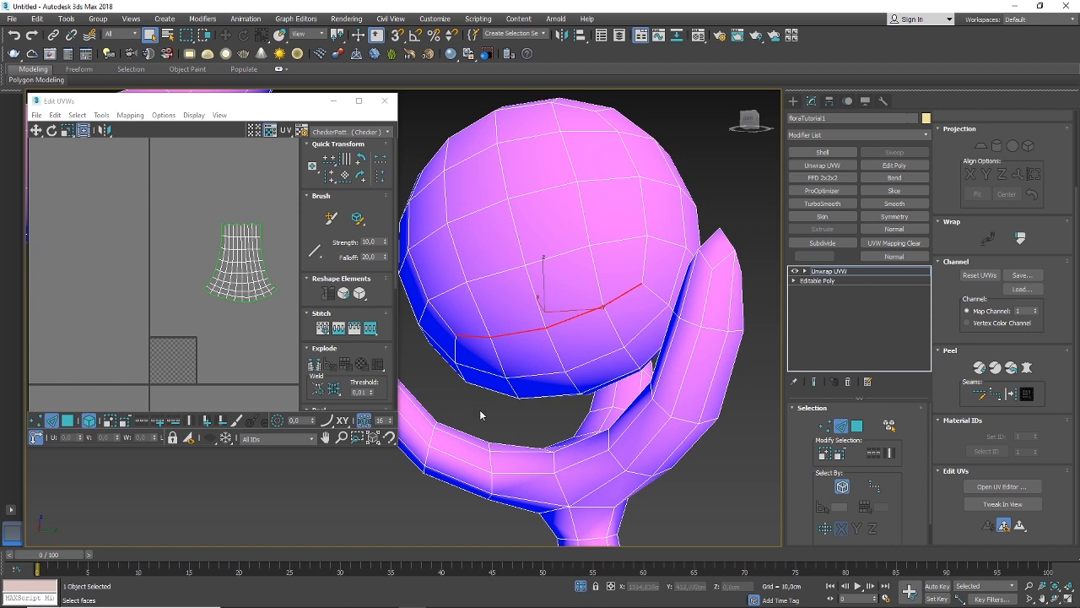
pyautogui.click(587, 236)
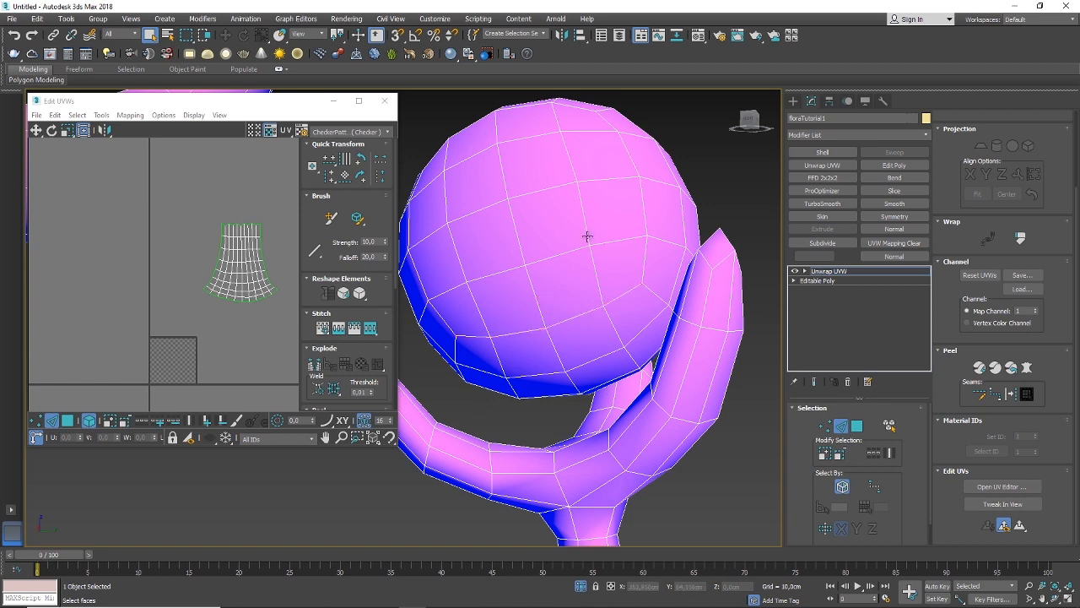
# Extend the three edges meeting at one lower vertex of the sphere along their loops and convert them to UV seams
pyautogui.click(629, 289)
pyautogui.keyDown('ctrl'); pyautogui.click(643, 271); pyautogui.keyUp('ctrl')
pyautogui.keyDown('ctrl'); pyautogui.click(654, 294); pyautogui.keyUp('ctrl')
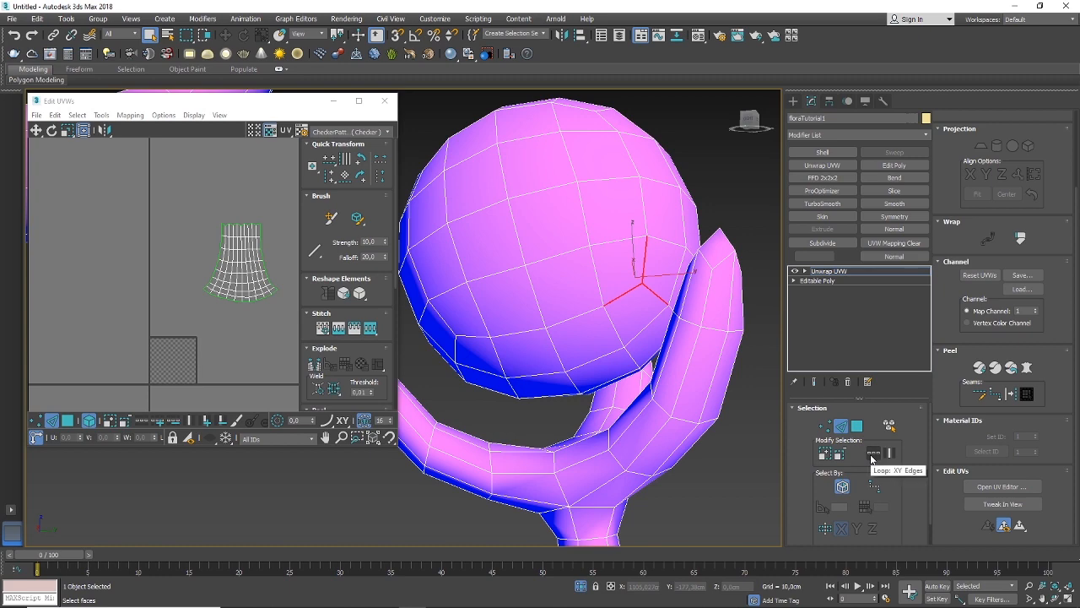
pyautogui.click(872, 456)
pyautogui.keyDown('alt'); pyautogui.moveTo(474, 334); pyautogui.dragTo(567, 336, button='middle'); pyautogui.keyUp('alt')
pyautogui.keyDown('alt'); pyautogui.moveTo(506, 321); pyautogui.dragTo(579, 281, button='middle'); pyautogui.keyUp('alt')
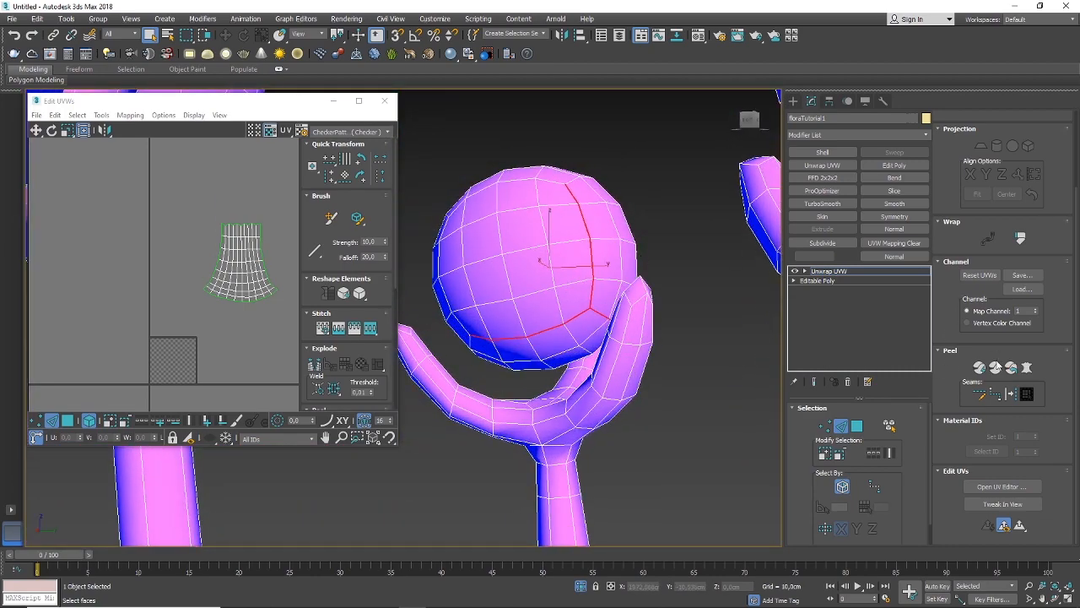
pyautogui.click(1011, 394)
# In polygon mode, select one face of the sphere, expand the selection to the seams, and check it from other sides
pyautogui.click(857, 428)
pyautogui.click(513, 287)
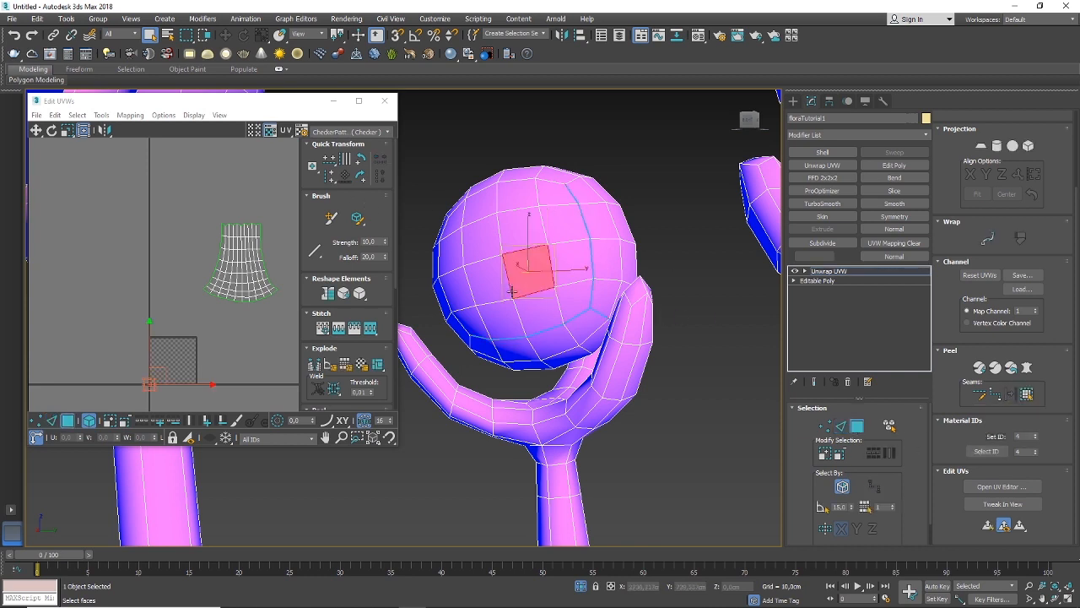
pyautogui.click(1027, 394)
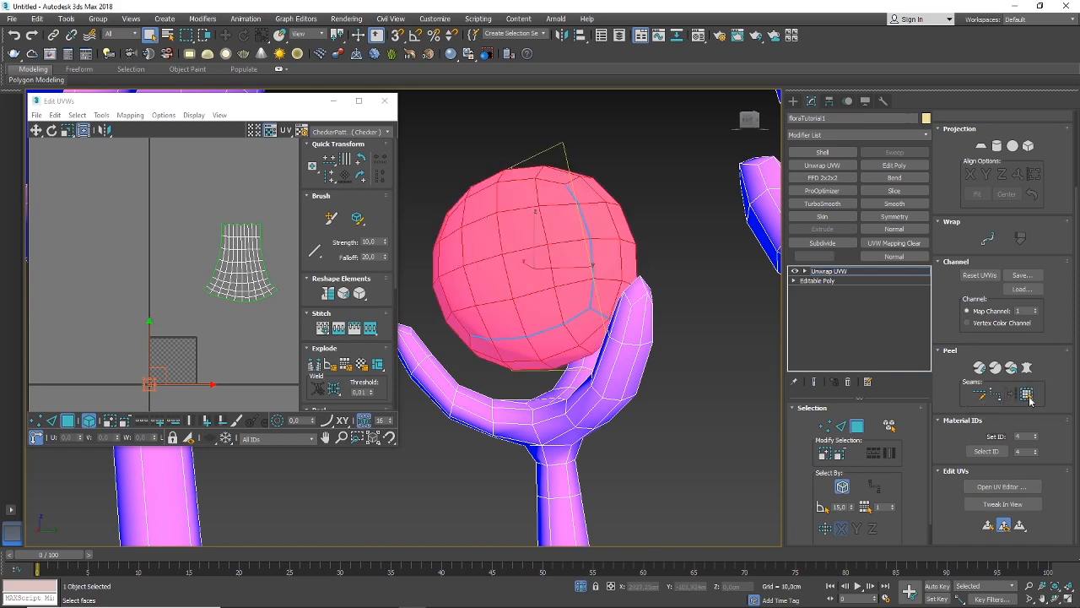
pyautogui.keyDown('alt'); pyautogui.moveTo(664, 270); pyautogui.dragTo(544, 179, button='middle'); pyautogui.keyUp('alt')
pyautogui.keyDown('alt'); pyautogui.moveTo(678, 321); pyautogui.dragTo(555, 331, button='middle'); pyautogui.keyUp('alt')
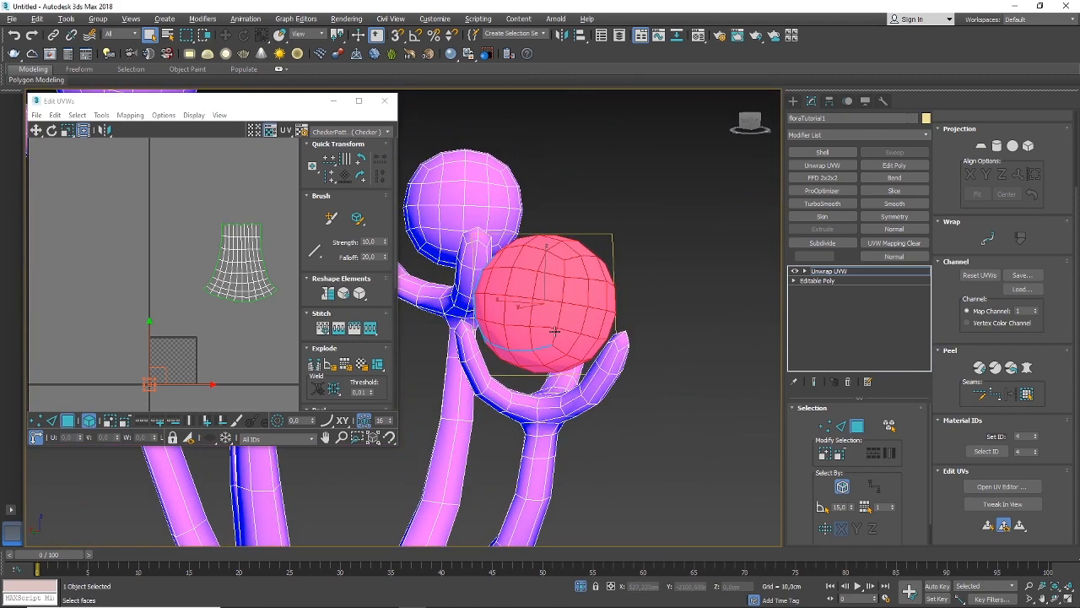
pyautogui.scroll(3, 555, 331)
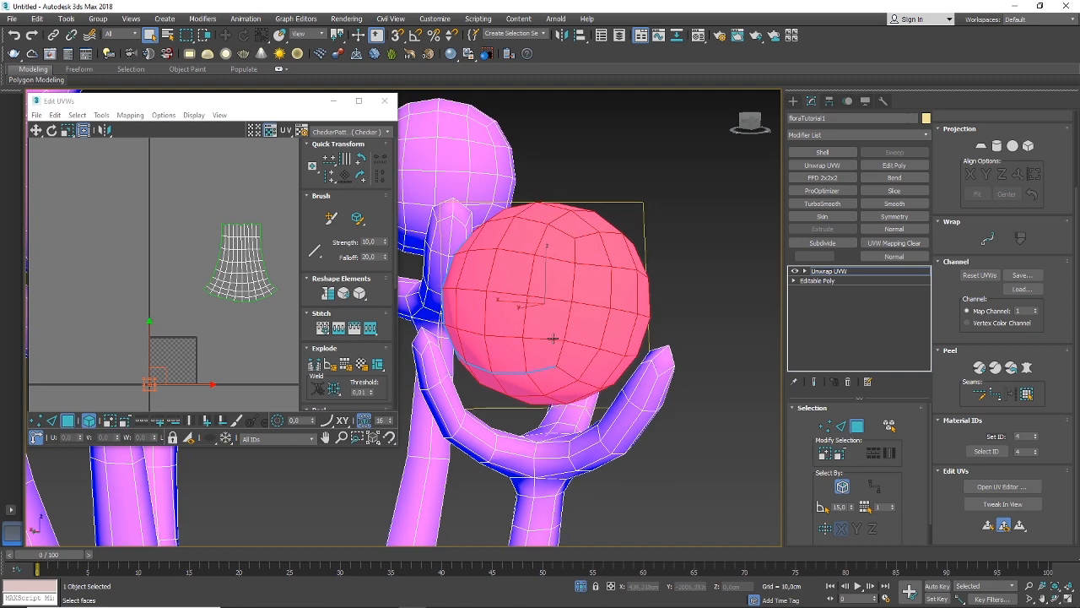
# Pelt map the selected sphere faces, running the pelt and relax simulations, and commit the result
pyautogui.click(1027, 367)
pyautogui.moveTo(640, 247); pyautogui.dragTo(720, 186)
pyautogui.click(733, 224)
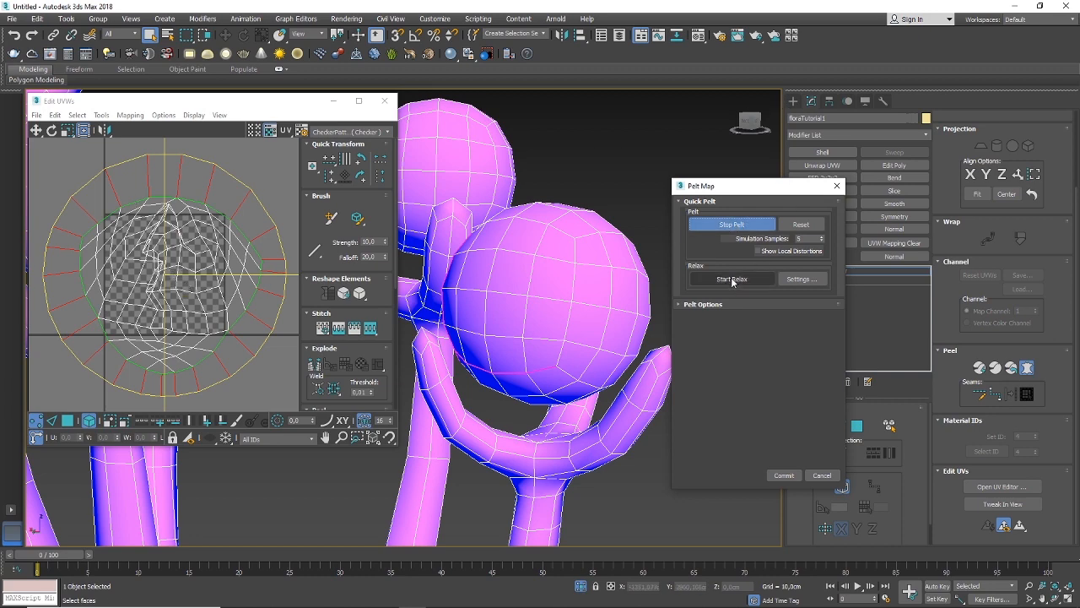
pyautogui.click(732, 279)
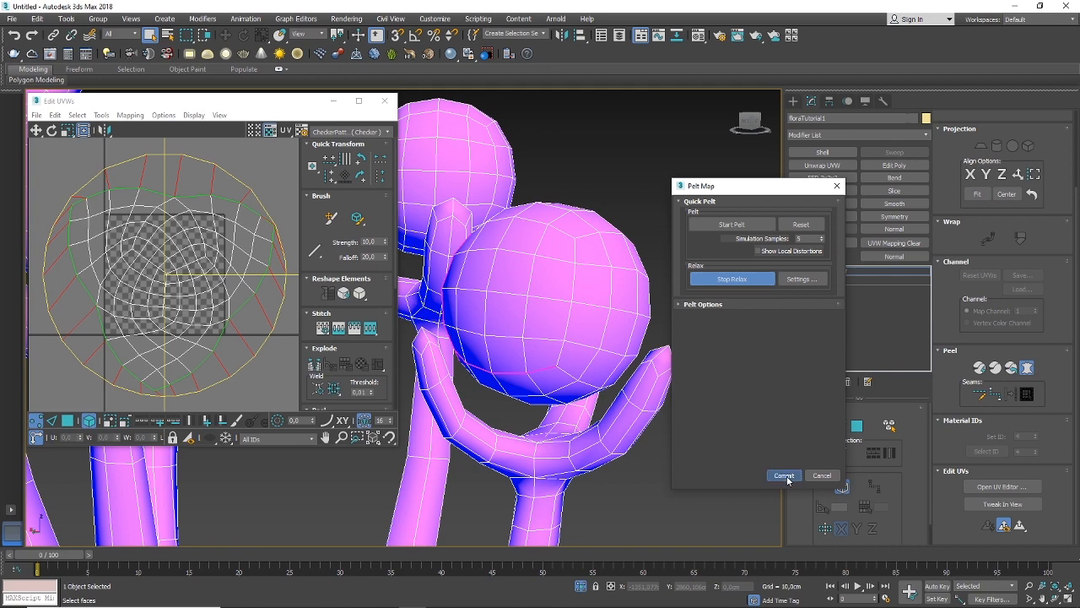
pyautogui.click(787, 478)
# Move the sphere's UV shell above the checker tile, beside the trunk's shell
pyautogui.scroll(-3, 171, 323)
pyautogui.scroll(1, 145, 284)
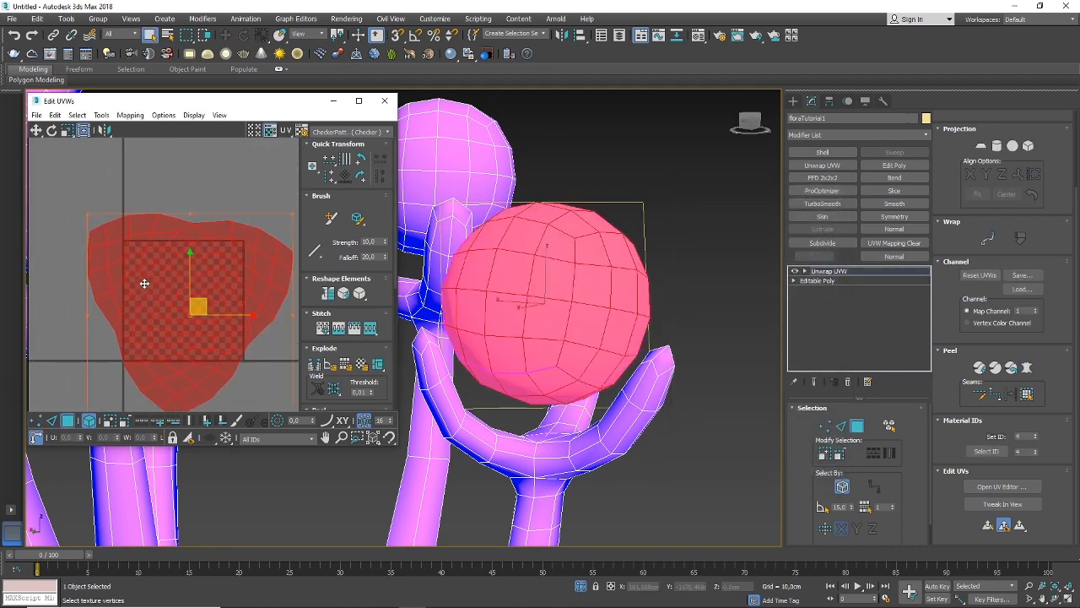
pyautogui.scroll(-4, 169, 230)
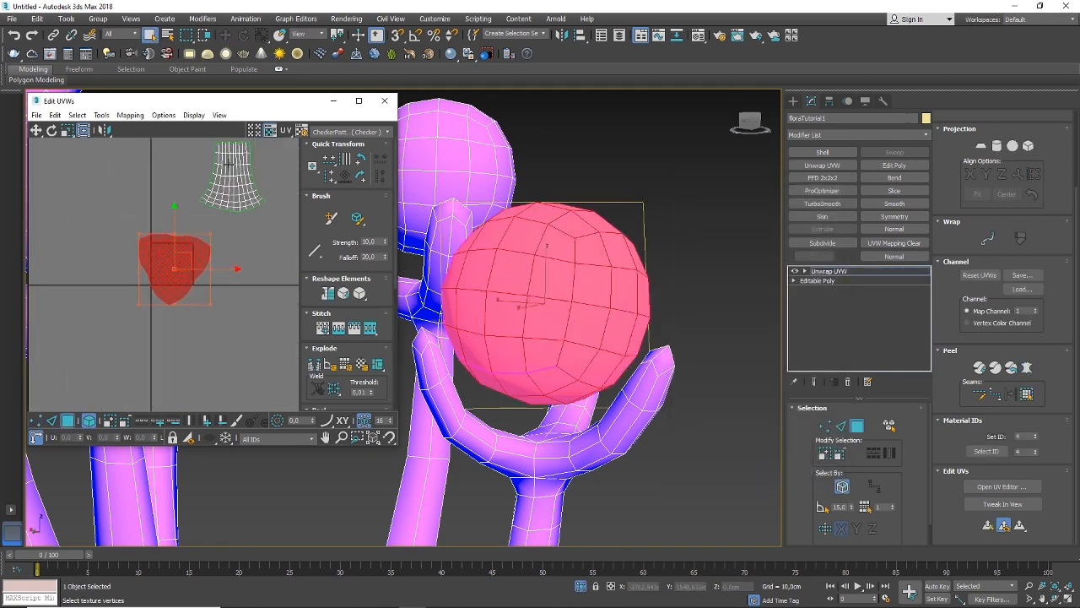
pyautogui.scroll(2, 178, 245)
pyautogui.scroll(-3, 176, 261)
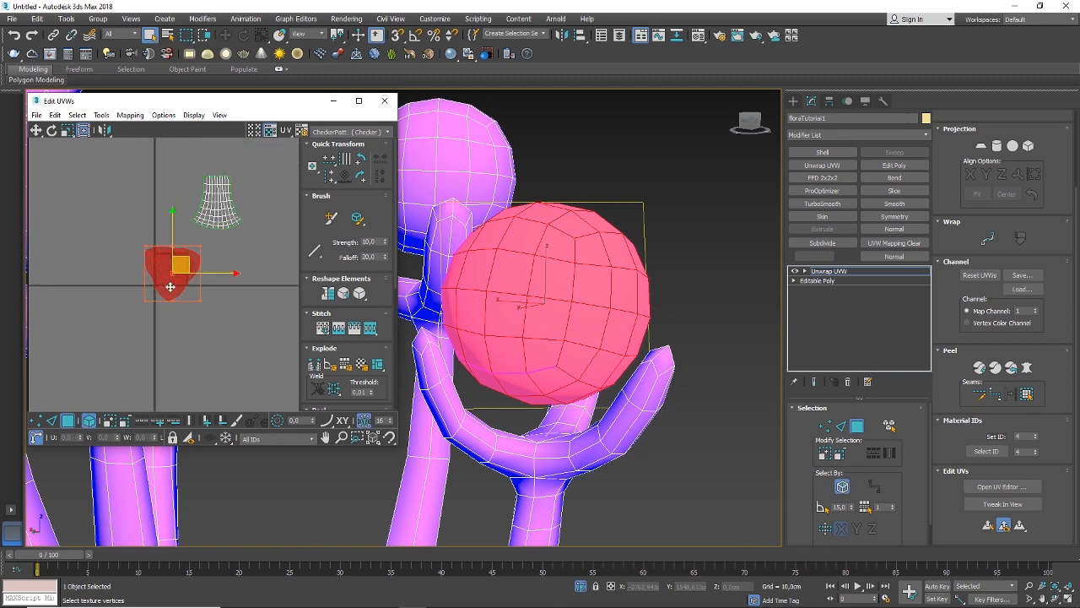
pyautogui.moveTo(181, 261); pyautogui.dragTo(167, 173)
# Examine the tall tree's remaining spheres from several angles, selecting one face beneath the front sphere
pyautogui.scroll(-5, 671, 351)
pyautogui.scroll(2, 607, 335)
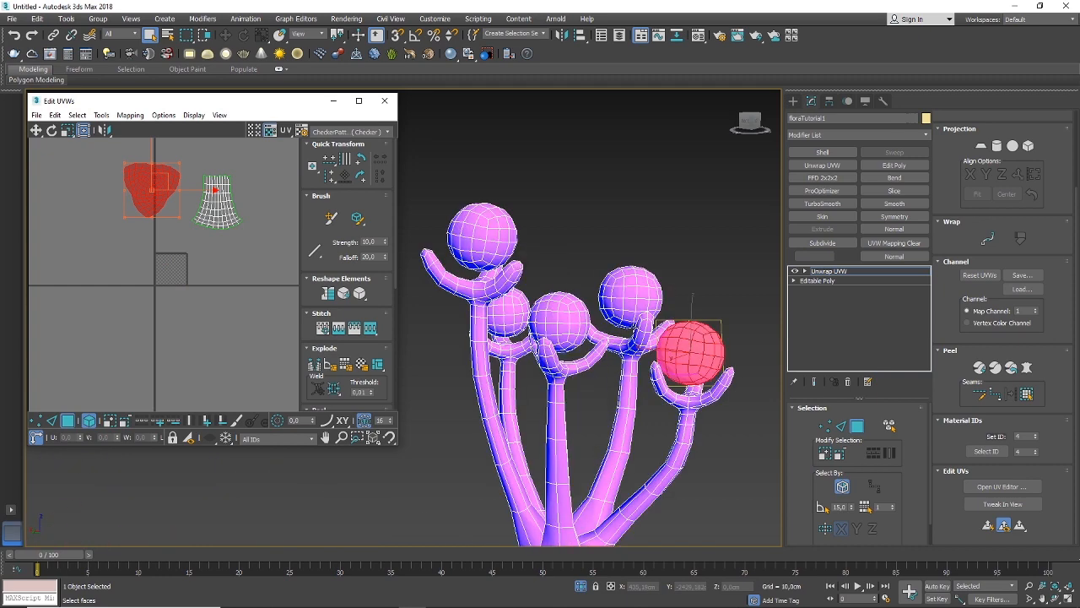
pyautogui.scroll(4, 556, 363)
pyautogui.click(549, 362)
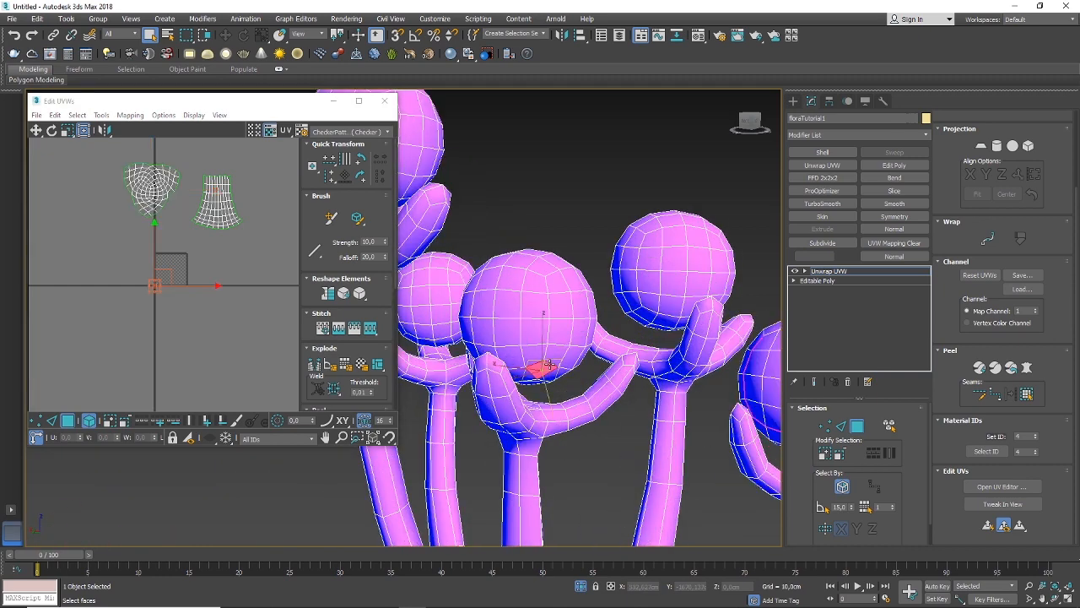
pyautogui.scroll(-3, 549, 362)
pyautogui.scroll(2, 609, 396)
pyautogui.scroll(-3, 681, 382)
pyautogui.scroll(3, 681, 384)
pyautogui.keyDown('alt'); pyautogui.moveTo(687, 385); pyautogui.dragTo(650, 396, button='middle'); pyautogui.keyUp('alt')
pyautogui.scroll(2, 185, 200)
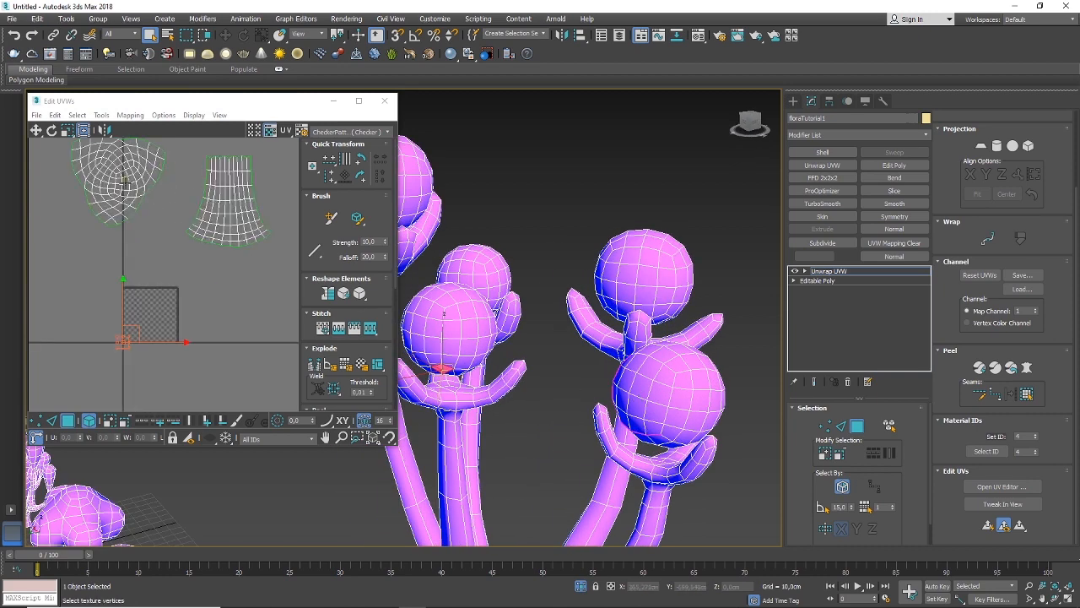
# Select the unwrapped sphere's UV shell and examine the matching sphere among the tree's branches
pyautogui.scroll(-2, 118, 175)
pyautogui.click(117, 175)
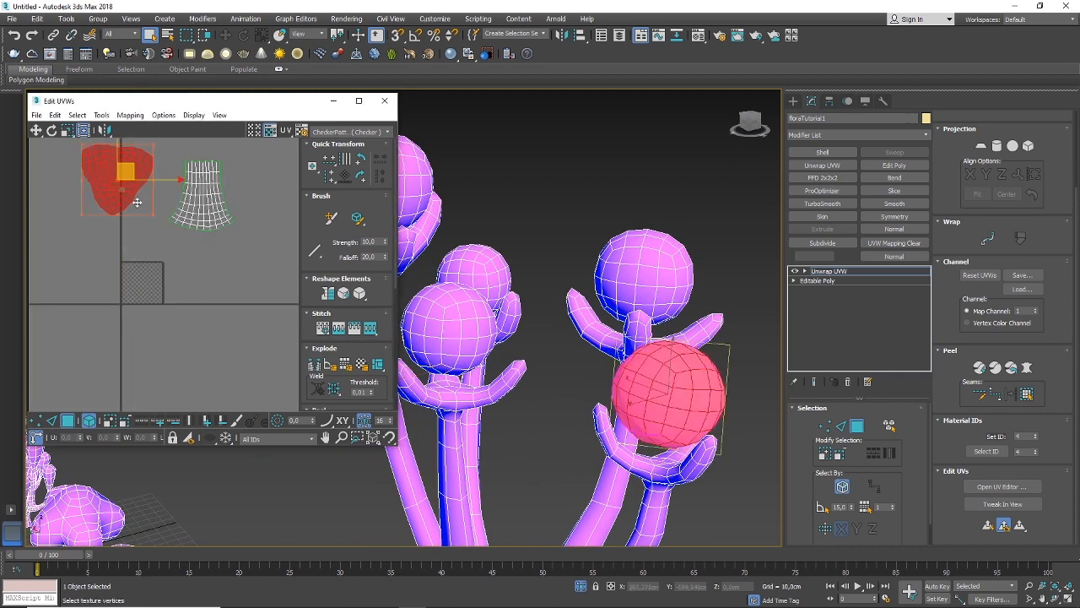
pyautogui.scroll(-3, 451, 342)
pyautogui.moveTo(530, 364); pyautogui.dragTo(477, 362, button='middle')
pyautogui.moveTo(759, 439); pyautogui.dragTo(363, 334, button='middle')
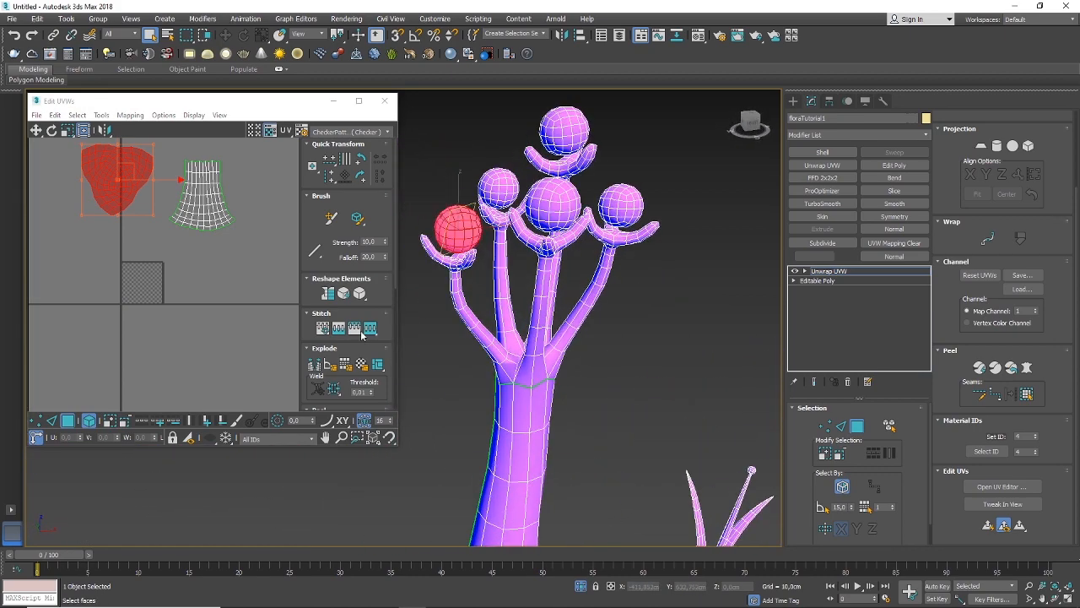
pyautogui.scroll(-3, 506, 244)
pyautogui.scroll(3, 496, 228)
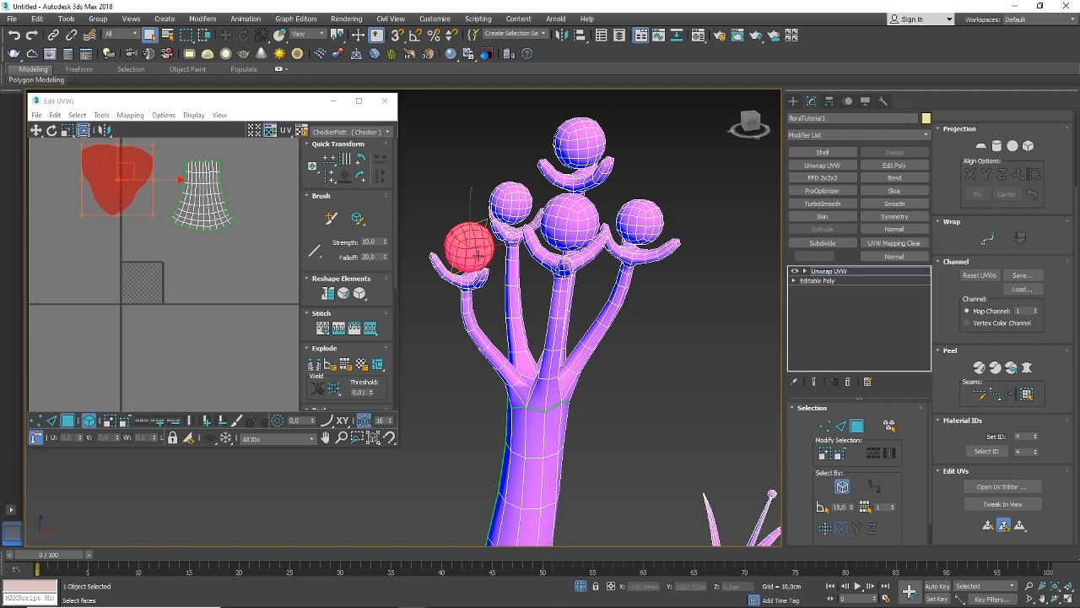
pyautogui.scroll(2, 475, 230)
pyautogui.moveTo(473, 242); pyautogui.dragTo(477, 283, button='middle')
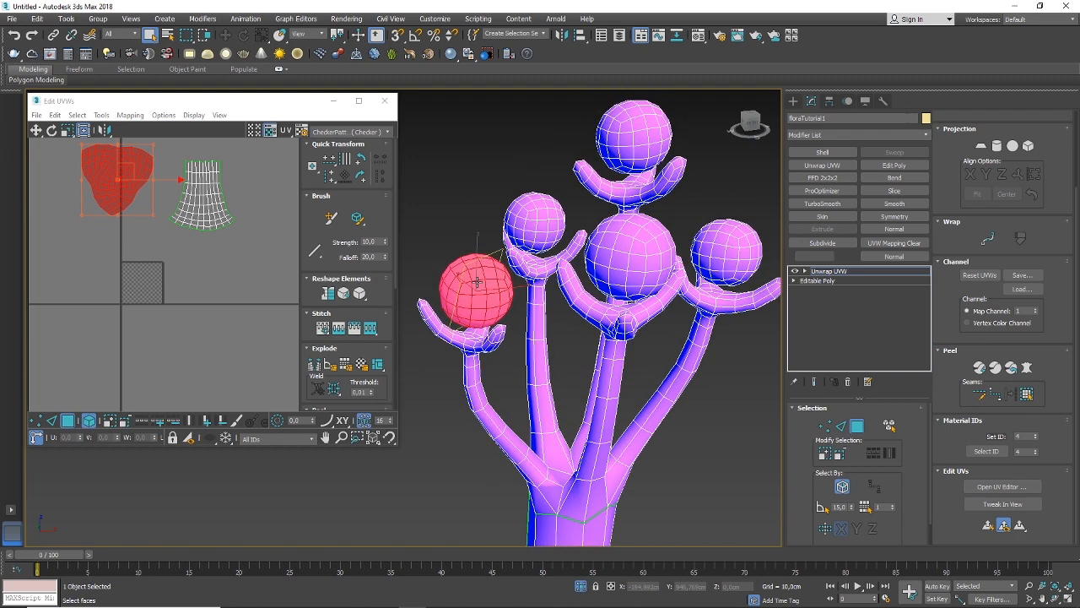
pyautogui.scroll(-4, 489, 284)
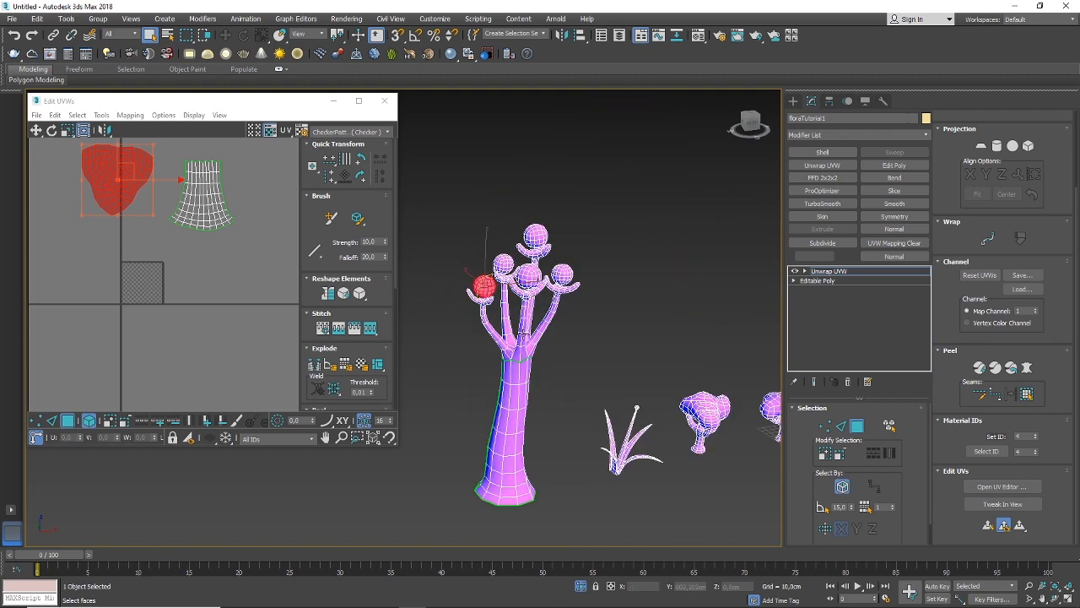
# Examine the whole tall tree, from trunk to spheres, and the grass plant standing beside it
pyautogui.keyDown('alt'); pyautogui.moveTo(544, 354); pyautogui.dragTo(547, 337, button='middle'); pyautogui.keyUp('alt')
pyautogui.moveTo(595, 369); pyautogui.dragTo(442, 274, button='middle')
pyautogui.scroll(5, 466, 393)
pyautogui.scroll(-5, 495, 399)
pyautogui.moveTo(485, 392); pyautogui.dragTo(578, 405, button='middle')
pyautogui.scroll(5, 554, 363)
pyautogui.scroll(-3, 555, 363)
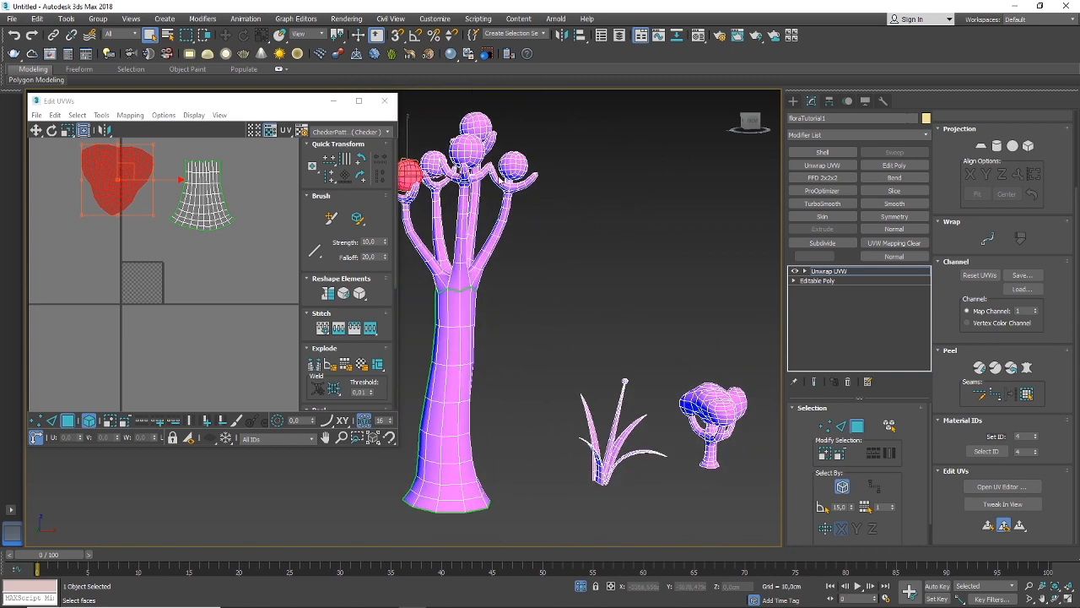
pyautogui.moveTo(624, 407); pyautogui.dragTo(551, 320, button='middle')
pyautogui.scroll(5, 547, 335)
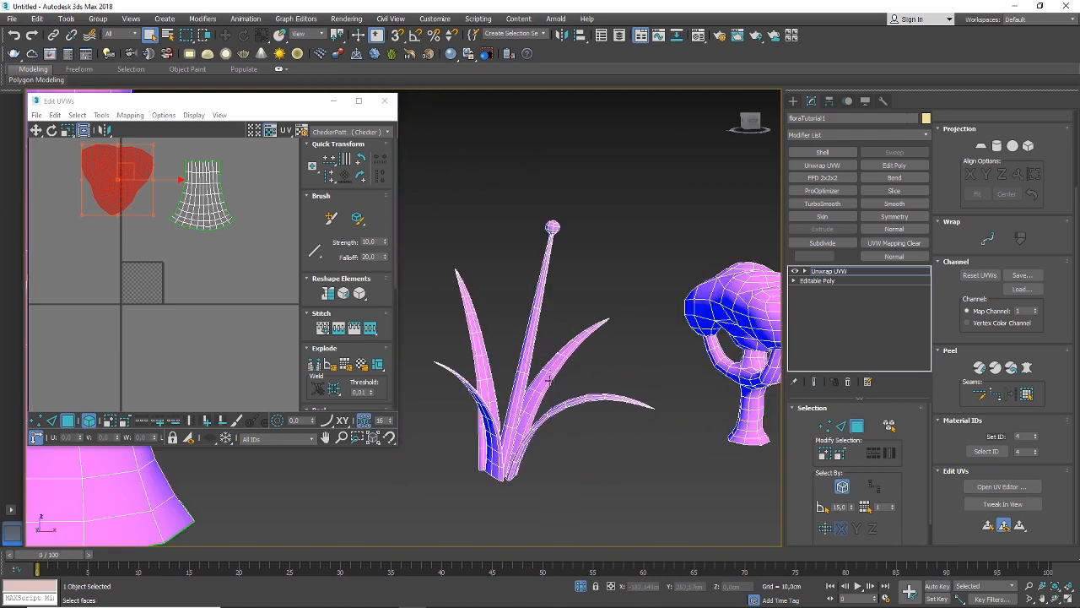
# Examine the grass plant's leaves up close, from their bases to the tip of the low drooping leaf
pyautogui.scroll(3, 525, 430)
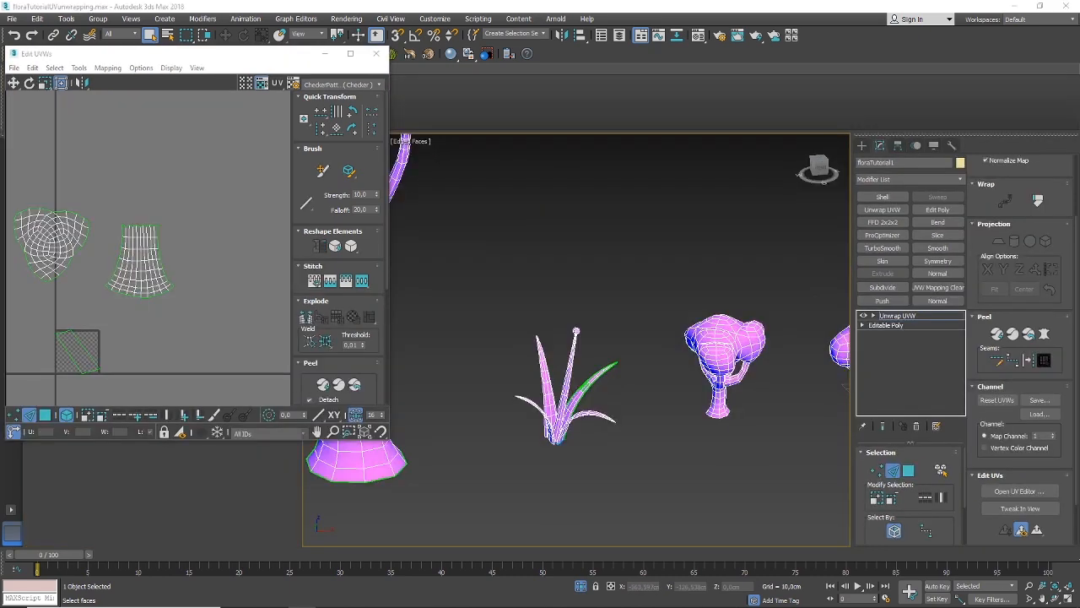
pyautogui.scroll(2, 601, 437)
pyautogui.moveTo(584, 433); pyautogui.dragTo(600, 452, button='middle')
pyautogui.scroll(-4, 581, 415)
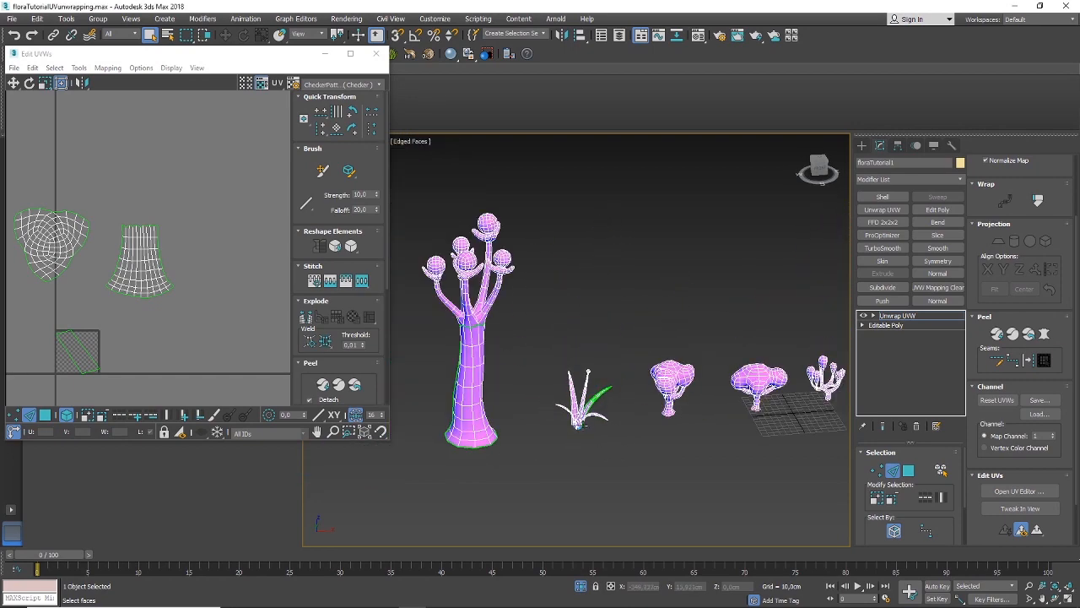
pyautogui.scroll(5, 578, 423)
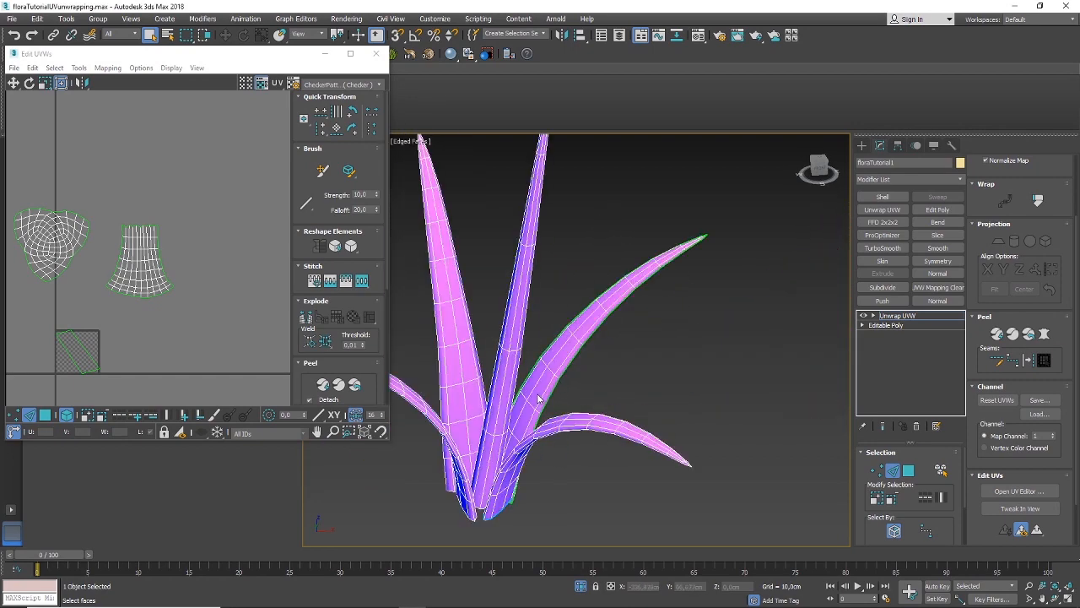
pyautogui.scroll(3, 539, 399)
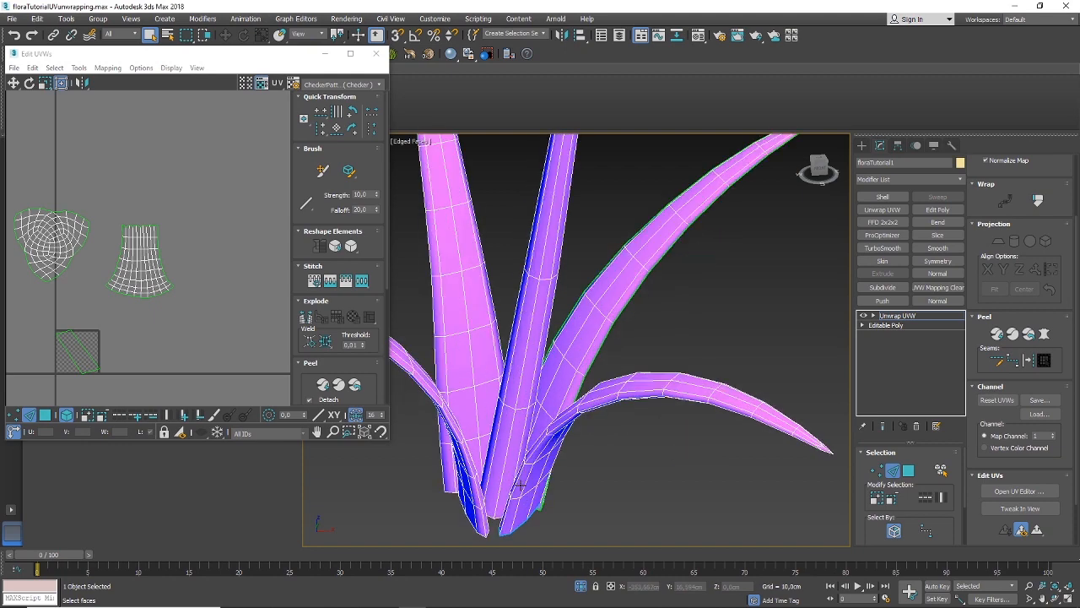
pyautogui.moveTo(624, 506); pyautogui.dragTo(564, 498, button='middle')
pyautogui.moveTo(660, 429); pyautogui.dragTo(583, 437, button='middle')
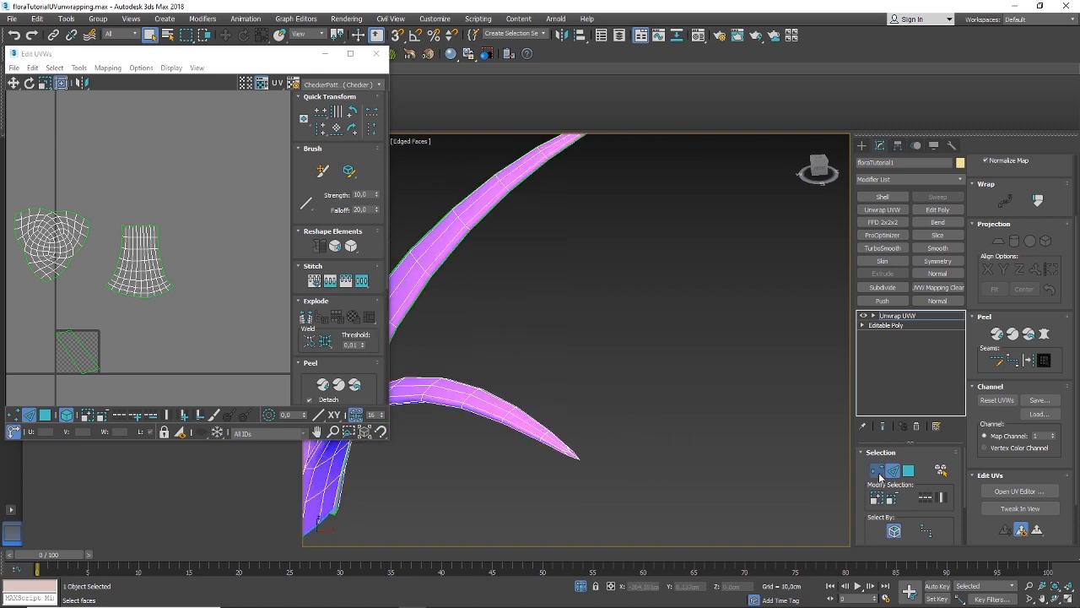
# In vertex mode, select the tip vertex of the low drooping leaf and frame the view on it
pyautogui.click(877, 470)
pyautogui.click(579, 458)
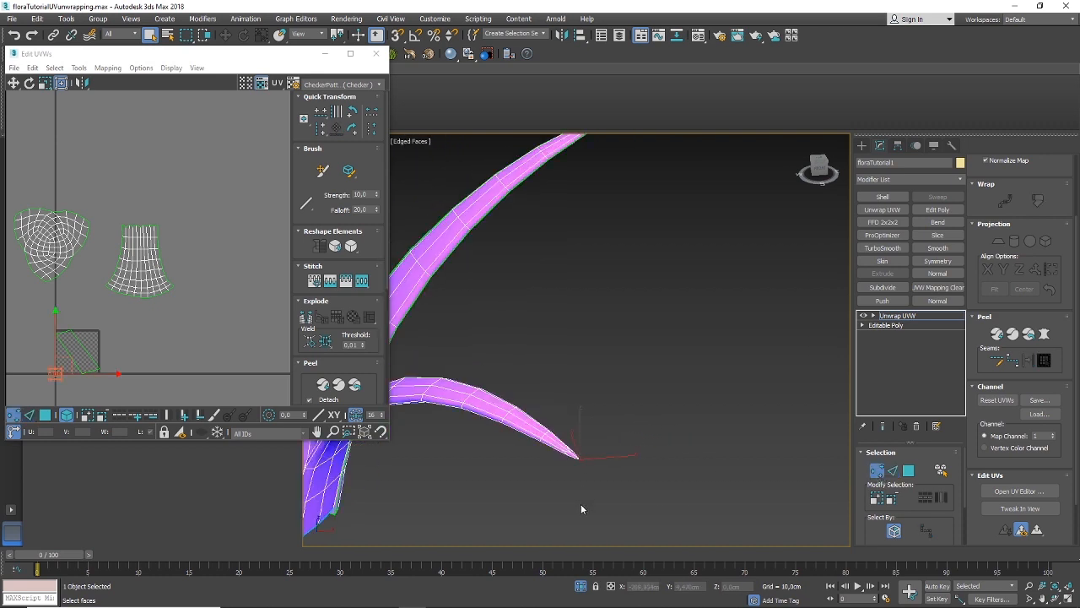
pyautogui.press('z')
pyautogui.scroll(-2, 677, 389)
pyautogui.moveTo(675, 400); pyautogui.dragTo(663, 396, button='middle')
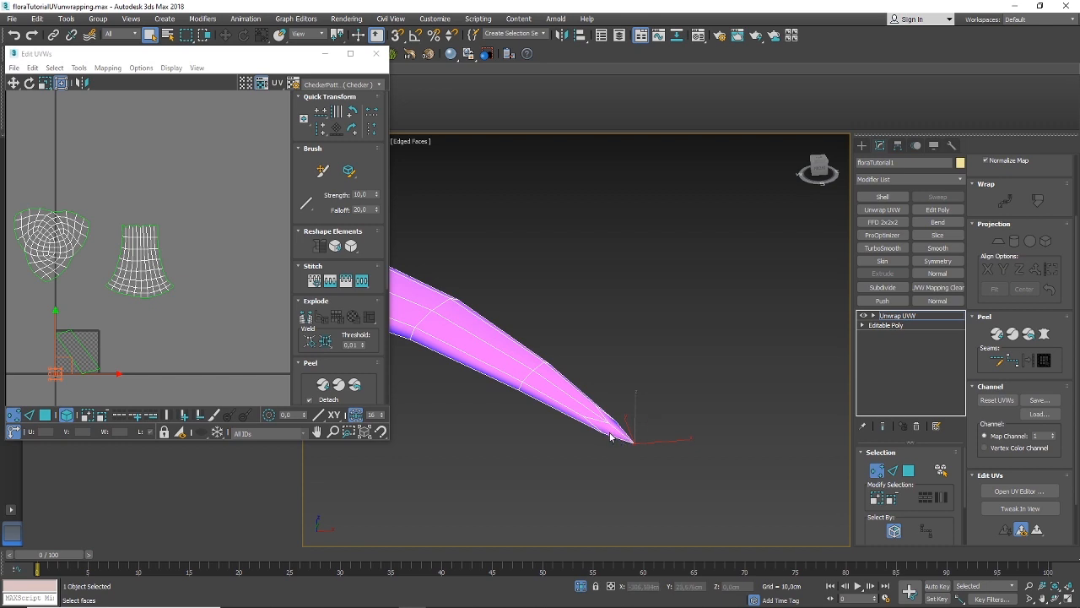
pyautogui.moveTo(600, 475); pyautogui.dragTo(616, 451, button='middle')
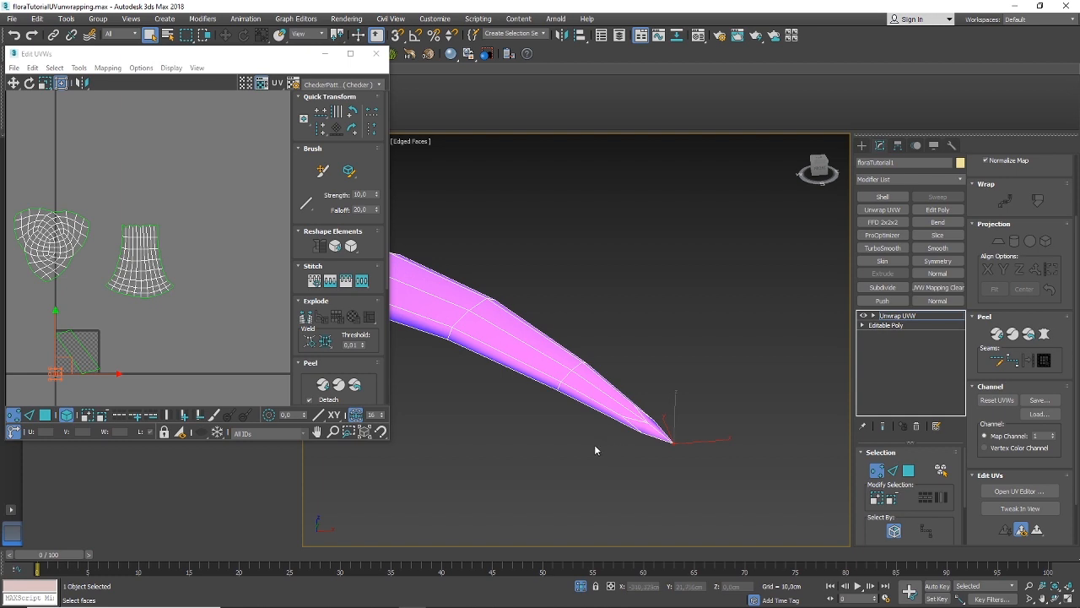
pyautogui.moveTo(596, 448); pyautogui.dragTo(600, 444, button='middle')
pyautogui.click(894, 470)
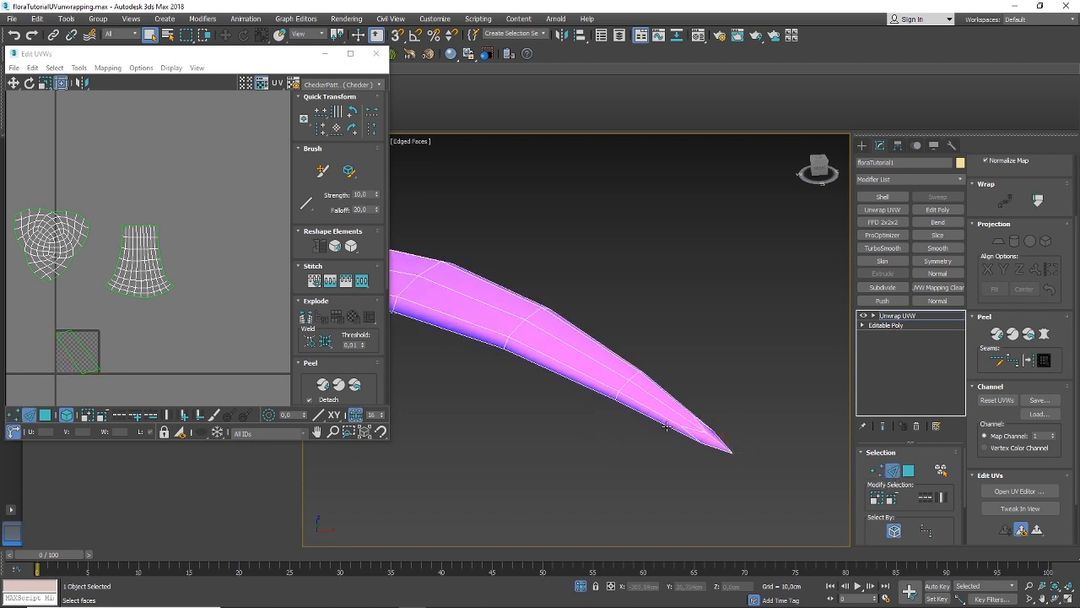
pyautogui.click(655, 419)
pyautogui.moveTo(613, 440); pyautogui.dragTo(685, 449, button='middle')
pyautogui.keyDown('ctrl'); pyautogui.click(789, 456); pyautogui.keyUp('ctrl')
pyautogui.keyDown('ctrl'); pyautogui.click(673, 402); pyautogui.keyUp('ctrl')
pyautogui.keyDown('ctrl'); pyautogui.click(489, 337); pyautogui.keyUp('ctrl')
pyautogui.keyDown('ctrl'); pyautogui.click(442, 318); pyautogui.keyUp('ctrl')
pyautogui.scroll(-6, 462, 374)
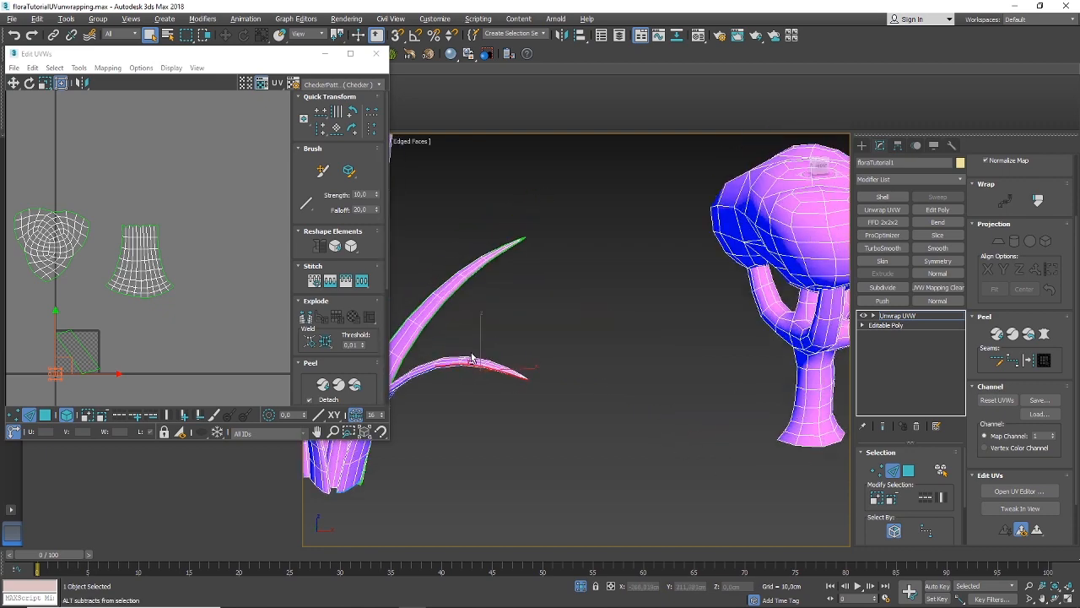
pyautogui.moveTo(463, 373); pyautogui.dragTo(492, 367, button='middle')
pyautogui.scroll(3, 491, 367)
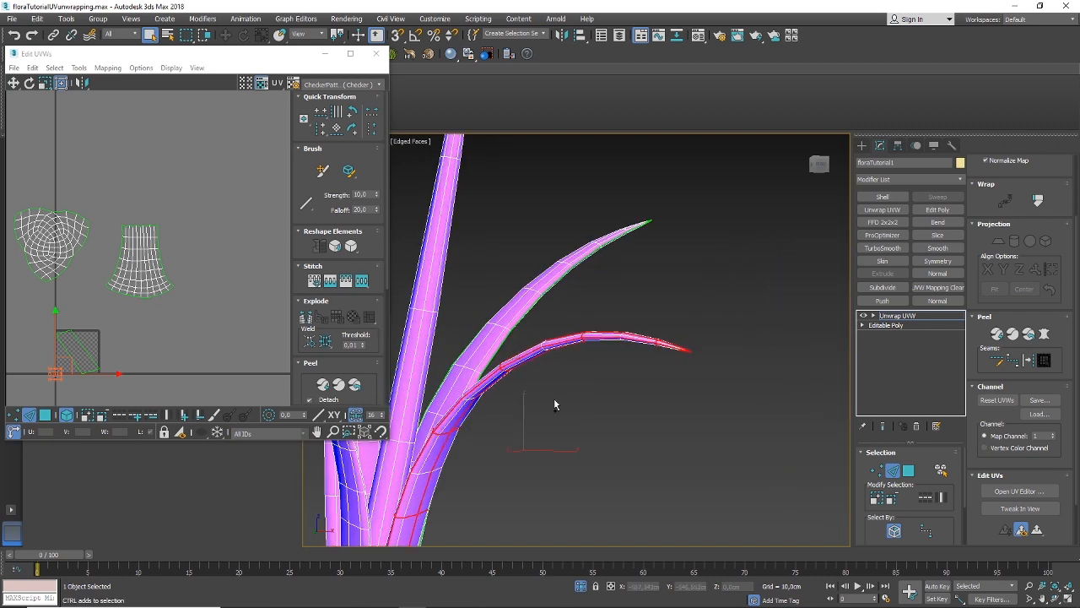
pyautogui.scroll(3, 563, 341)
# Select the edges along one side of the drooping leaf, from its middle out to the tip
pyautogui.click(564, 342)
pyautogui.keyDown('ctrl'); pyautogui.click(632, 332); pyautogui.keyUp('ctrl')
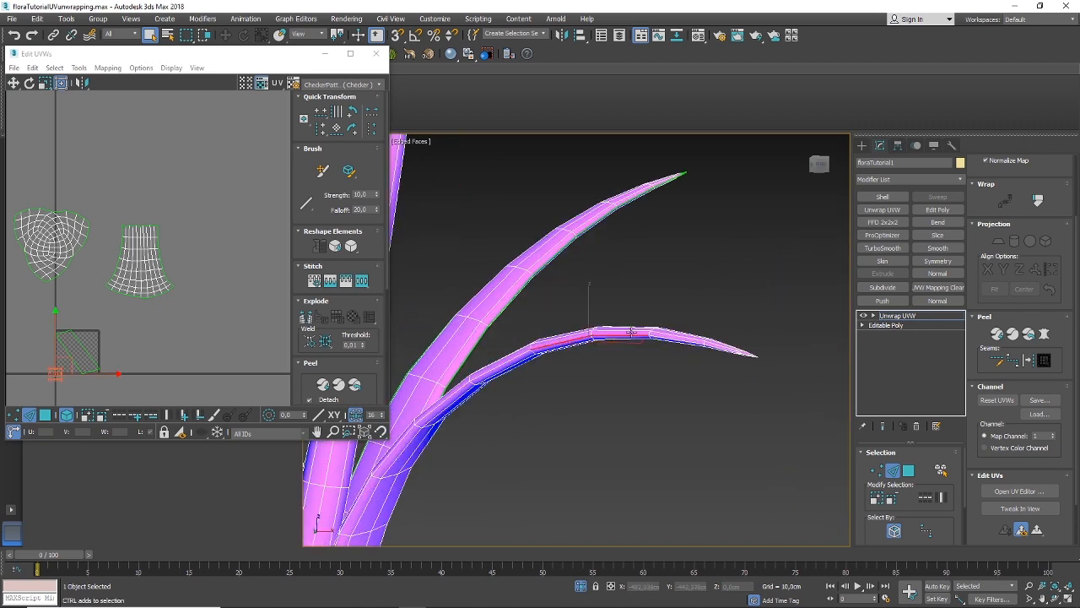
pyautogui.keyDown('ctrl'); pyautogui.click(686, 340); pyautogui.keyUp('ctrl')
pyautogui.scroll(2, 723, 344)
pyautogui.keyDown('ctrl'); pyautogui.click(702, 346); pyautogui.keyUp('ctrl')
pyautogui.keyDown('alt'); pyautogui.moveTo(768, 359); pyautogui.dragTo(751, 360, button='middle'); pyautogui.keyUp('alt')
pyautogui.scroll(3, 729, 349)
pyautogui.keyDown('ctrl'); pyautogui.click(727, 349); pyautogui.keyUp('ctrl')
pyautogui.scroll(-5, 734, 357)
pyautogui.keyDown('alt'); pyautogui.moveTo(667, 338); pyautogui.dragTo(648, 354, button='middle'); pyautogui.keyUp('alt')
pyautogui.scroll(4, 648, 354)
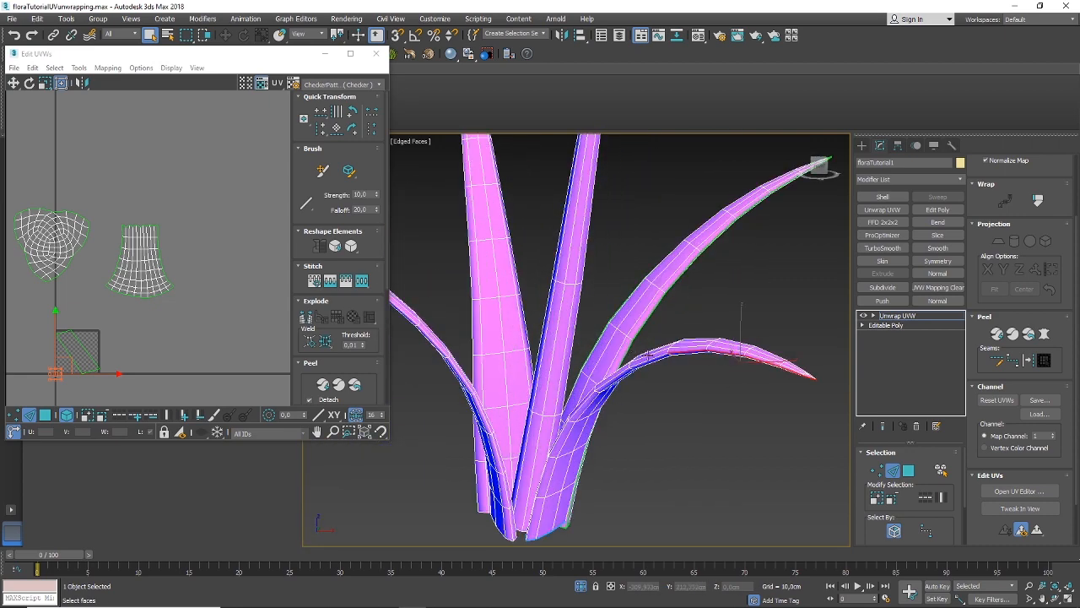
# Add the edges along the same side of the drooping leaf down to its base to the selection
pyautogui.scroll(3, 646, 365)
pyautogui.scroll(-3, 642, 372)
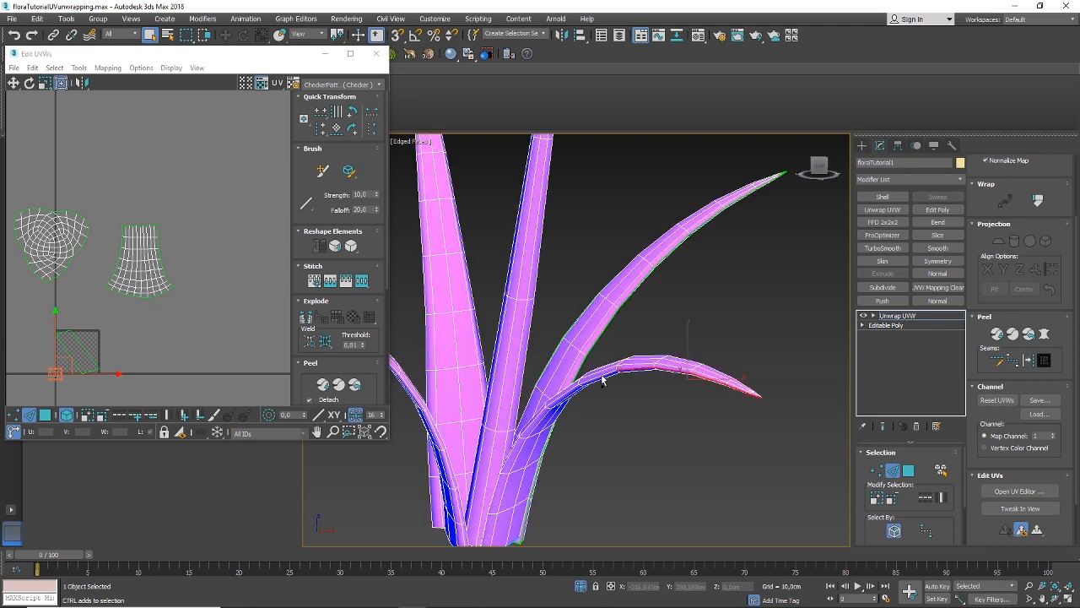
pyautogui.keyDown('ctrl'); pyautogui.click(590, 381); pyautogui.keyUp('ctrl')
pyautogui.keyDown('ctrl'); pyautogui.click(564, 393); pyautogui.keyUp('ctrl')
pyautogui.keyDown('alt'); pyautogui.moveTo(548, 407); pyautogui.dragTo(579, 436, button='middle'); pyautogui.keyUp('alt')
pyautogui.moveTo(492, 456); pyautogui.dragTo(592, 426, button='middle')
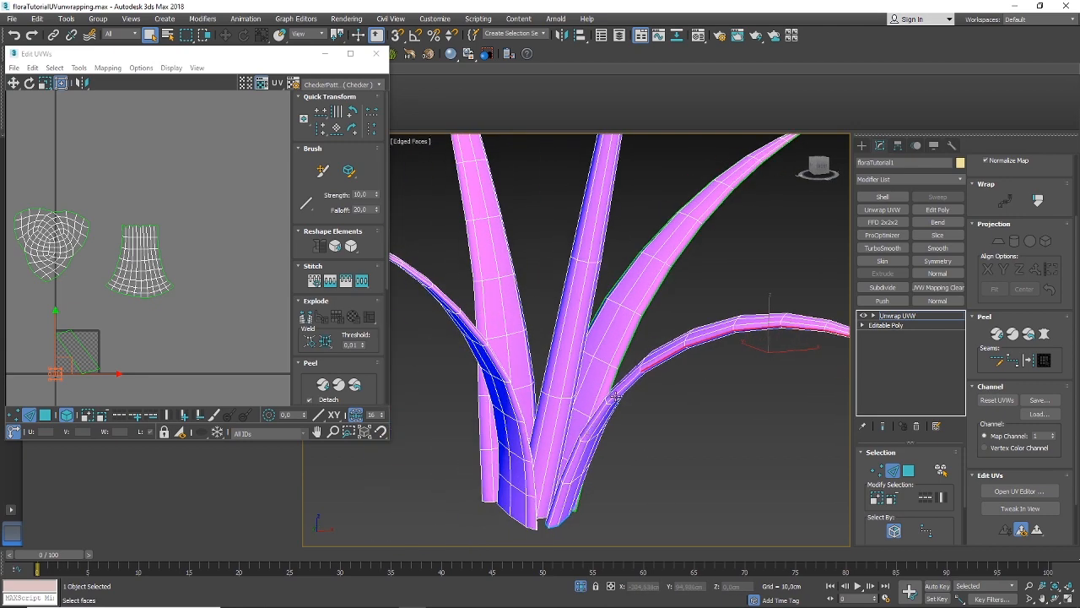
pyautogui.keyDown('ctrl'); pyautogui.click(592, 422); pyautogui.keyUp('ctrl')
pyautogui.keyDown('ctrl'); pyautogui.click(567, 465); pyautogui.keyUp('ctrl')
pyautogui.keyDown('ctrl'); pyautogui.click(559, 496); pyautogui.keyUp('ctrl')
# Add the edges at the drooping leaf's tip and along its opposite side, and convert the edge selection to UV seams
pyautogui.keyDown('alt'); pyautogui.moveTo(595, 502); pyautogui.dragTo(585, 430, button='middle'); pyautogui.keyUp('alt')
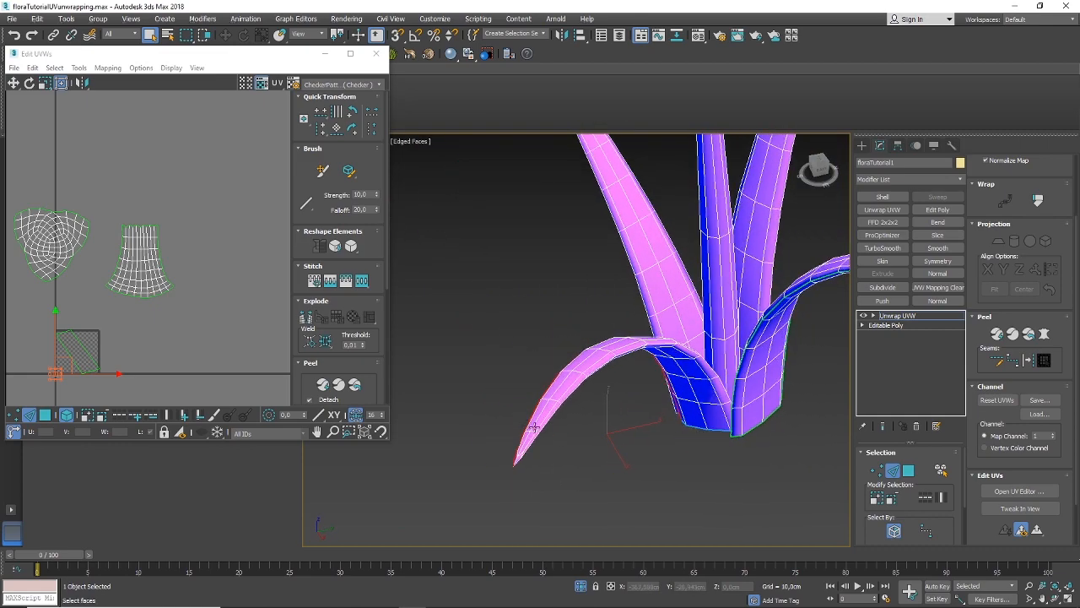
pyautogui.keyDown('alt'); pyautogui.moveTo(563, 380); pyautogui.dragTo(512, 441, button='middle'); pyautogui.keyUp('alt')
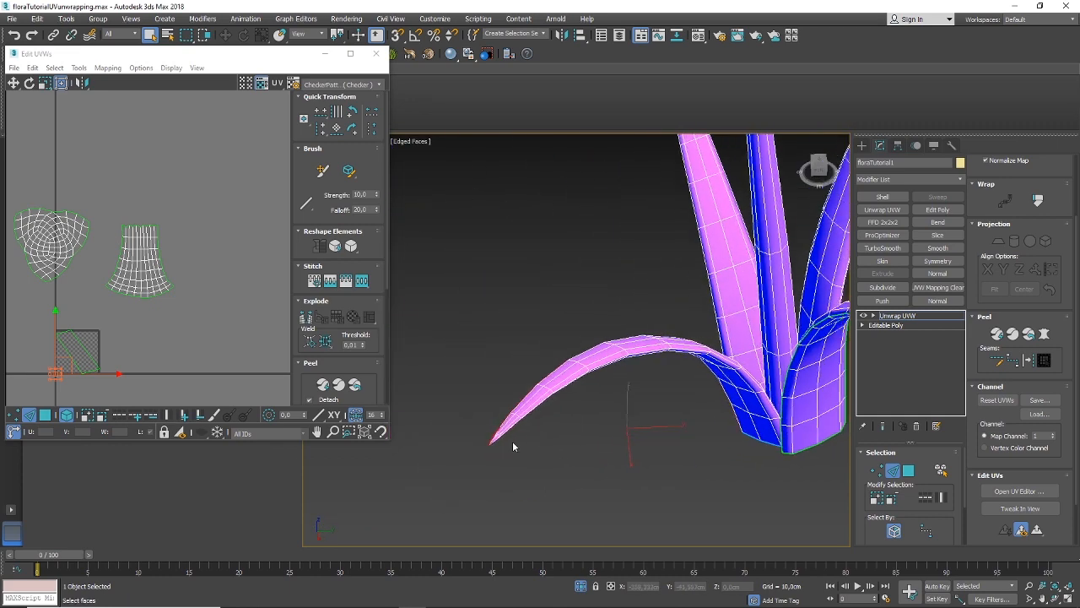
pyautogui.scroll(5, 458, 435)
pyautogui.keyDown('ctrl'); pyautogui.click(469, 418); pyautogui.keyUp('ctrl')
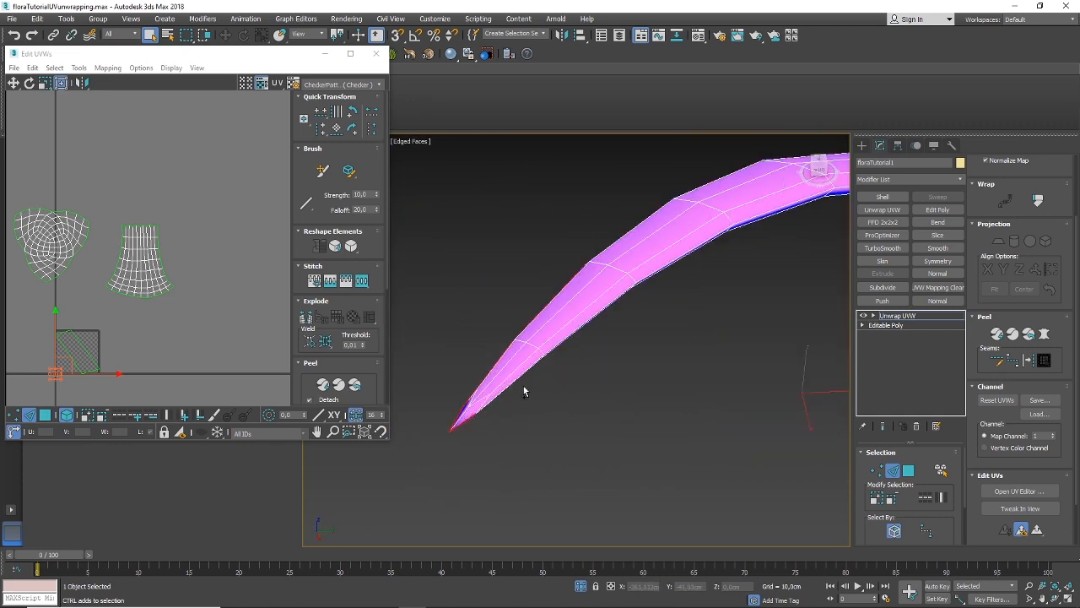
pyautogui.keyDown('ctrl'); pyautogui.click(506, 386); pyautogui.keyUp('ctrl')
pyautogui.keyDown('alt'); pyautogui.moveTo(543, 406); pyautogui.dragTo(541, 318, button='middle'); pyautogui.keyUp('alt')
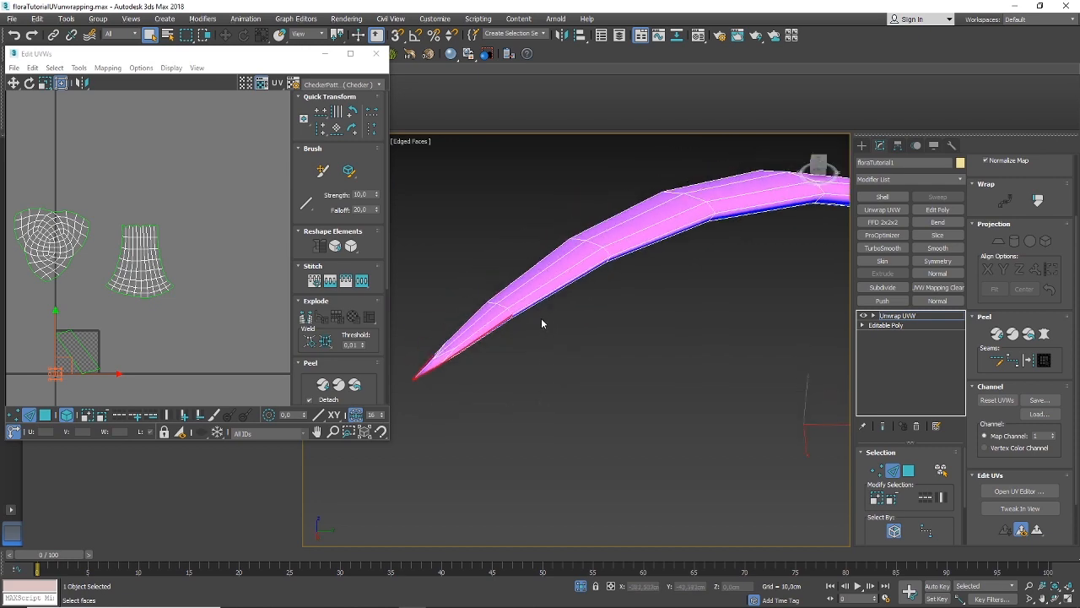
pyautogui.scroll(-4, 533, 364)
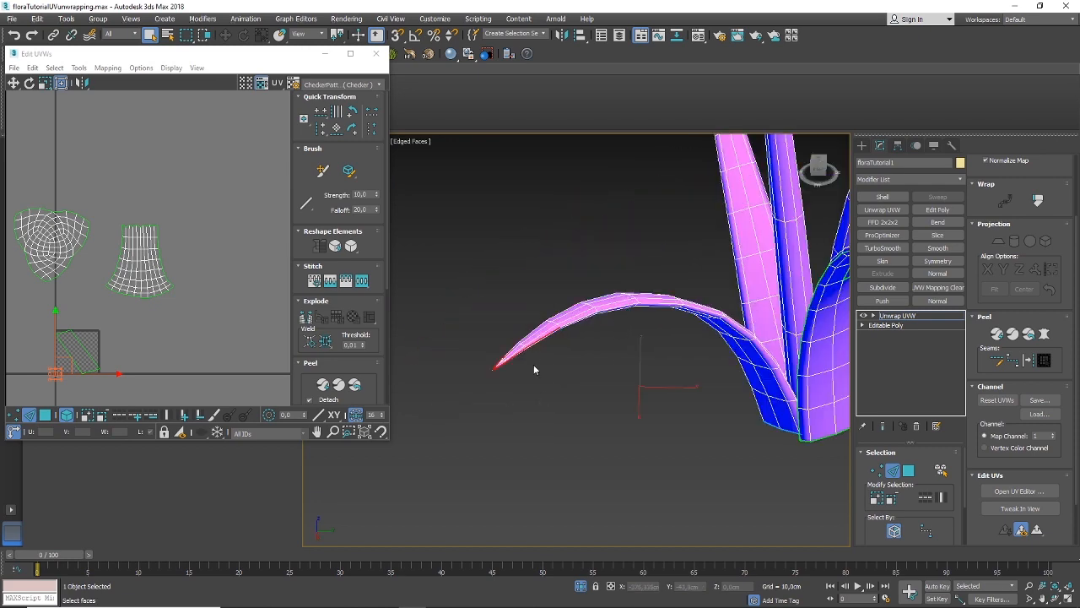
pyautogui.keyDown('alt'); pyautogui.moveTo(534, 364); pyautogui.dragTo(548, 396, button='middle'); pyautogui.keyUp('alt')
pyautogui.scroll(4, 547, 396)
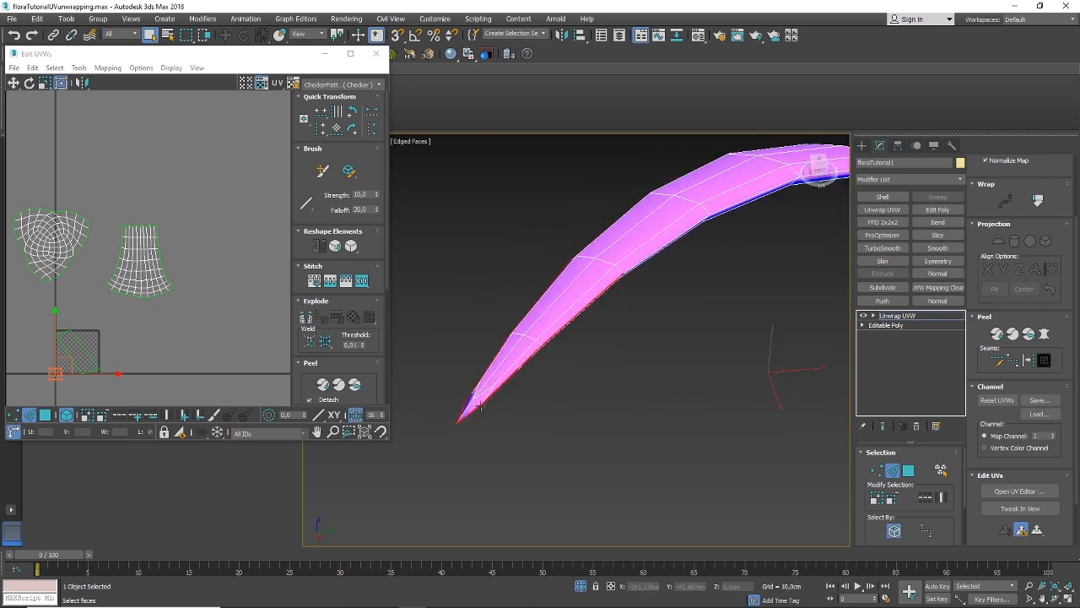
pyautogui.keyDown('alt'); pyautogui.moveTo(590, 304); pyautogui.dragTo(627, 385, button='middle'); pyautogui.keyUp('alt')
pyautogui.click(1031, 361)
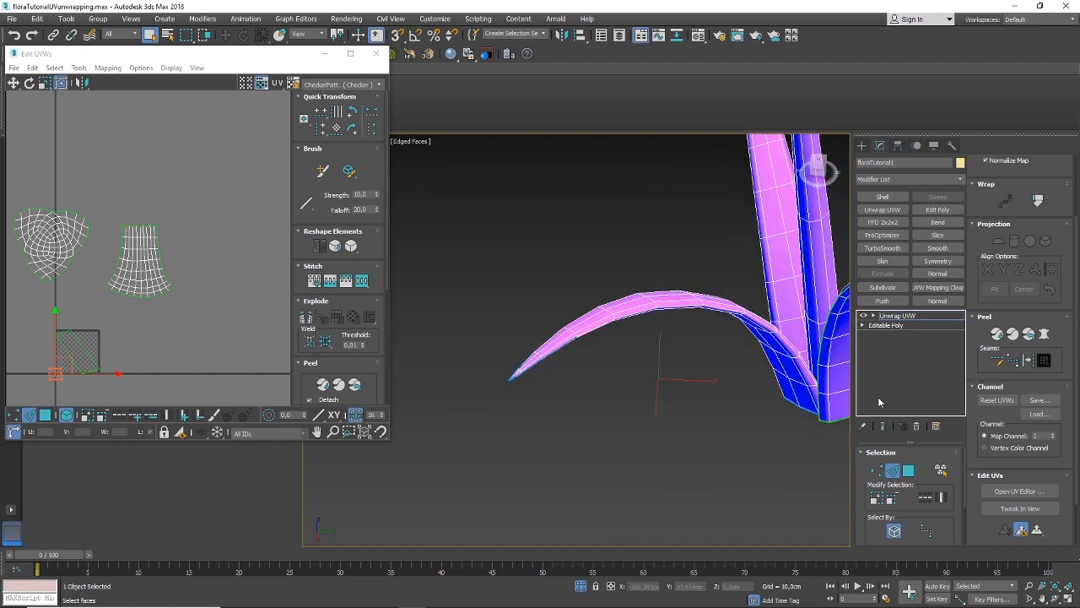
# In polygon mode, select one face of the drooping leaf, expand the selection to the seams, and check its extent
pyautogui.click(909, 470)
pyautogui.click(639, 303)
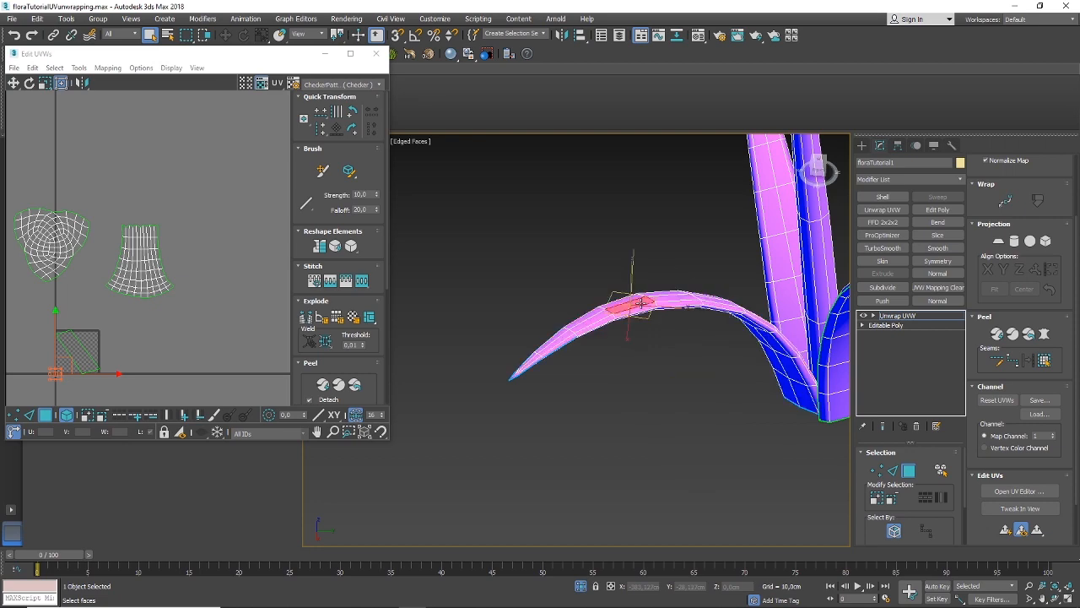
pyautogui.click(1047, 362)
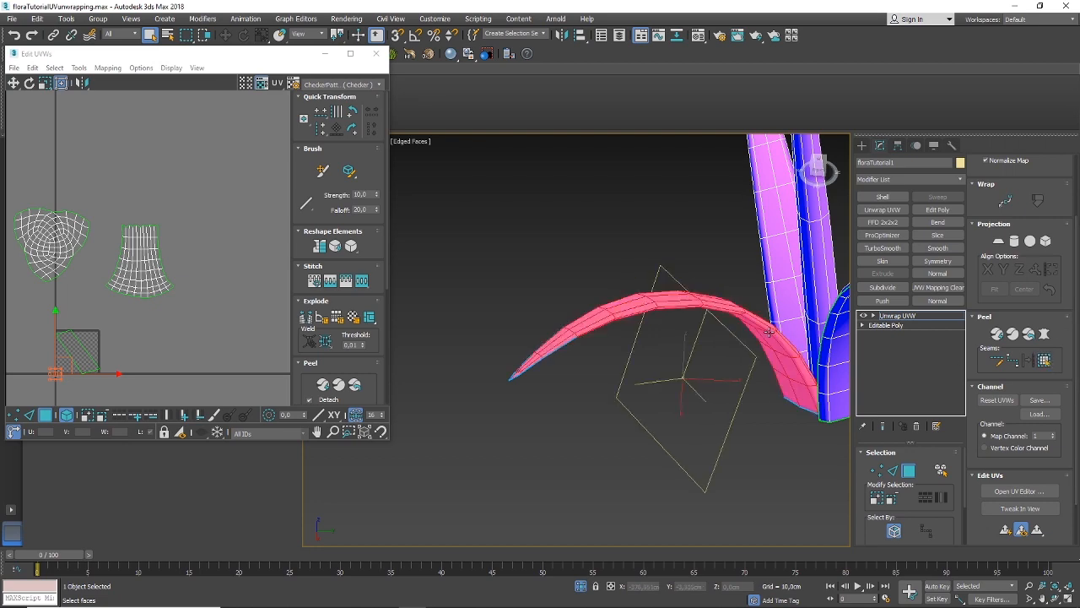
pyautogui.moveTo(770, 332); pyautogui.dragTo(757, 336, button='middle')
pyautogui.scroll(4, 697, 352)
pyautogui.keyDown('alt'); pyautogui.moveTo(696, 352); pyautogui.dragTo(695, 359, button='middle'); pyautogui.keyUp('alt')
pyautogui.scroll(-4, 694, 359)
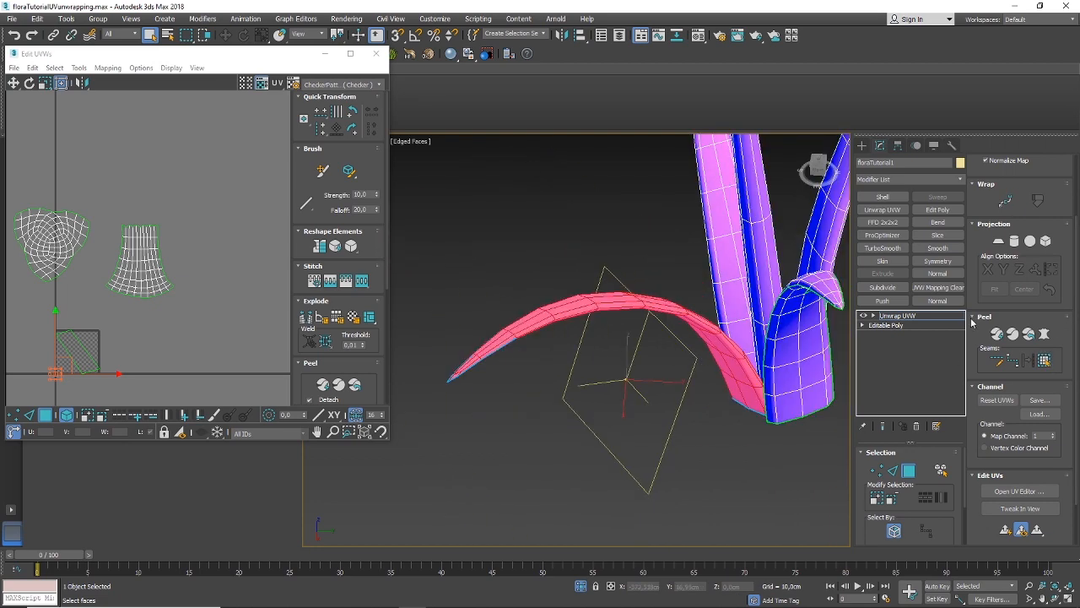
# Open Pelt Map for the selected drooping leaf faces and run the pelt simulation
pyautogui.click(1044, 335)
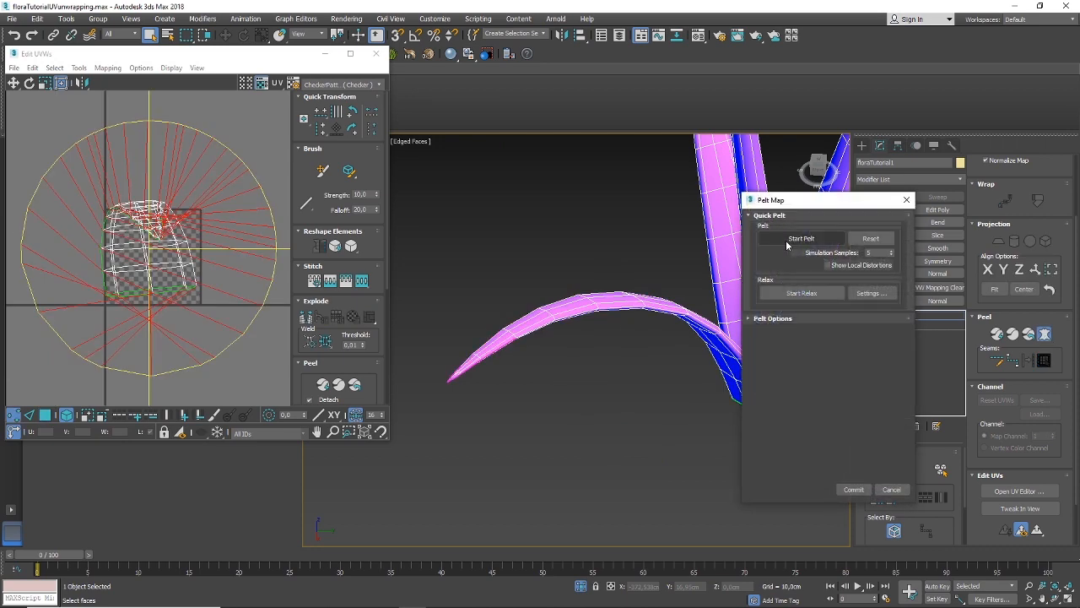
pyautogui.click(801, 239)
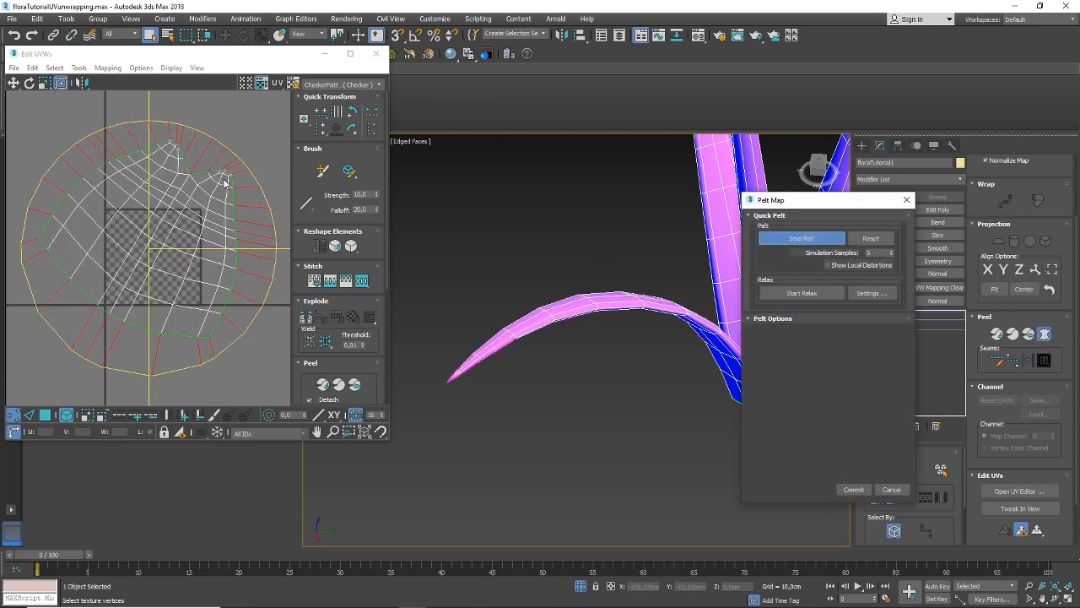
pyautogui.scroll(3, 227, 162)
pyautogui.scroll(2, 251, 174)
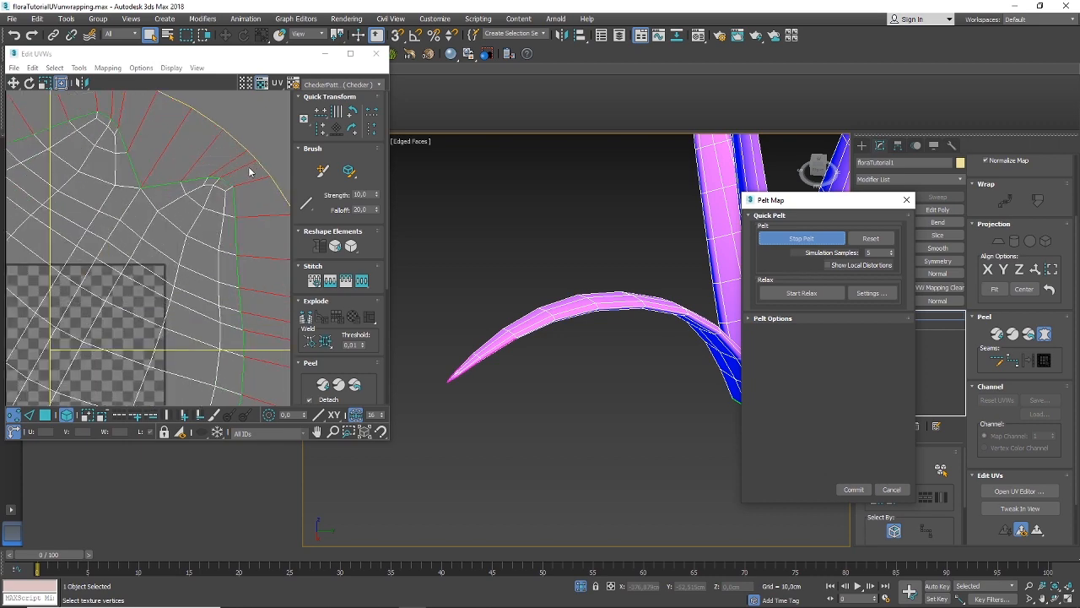
# Examine the two peaks and the notch between them in the drooping leaf's pelted UVs
pyautogui.scroll(-1, 224, 175)
pyautogui.scroll(-1, 218, 185)
pyautogui.scroll(-1, 199, 228)
pyautogui.scroll(1, 201, 228)
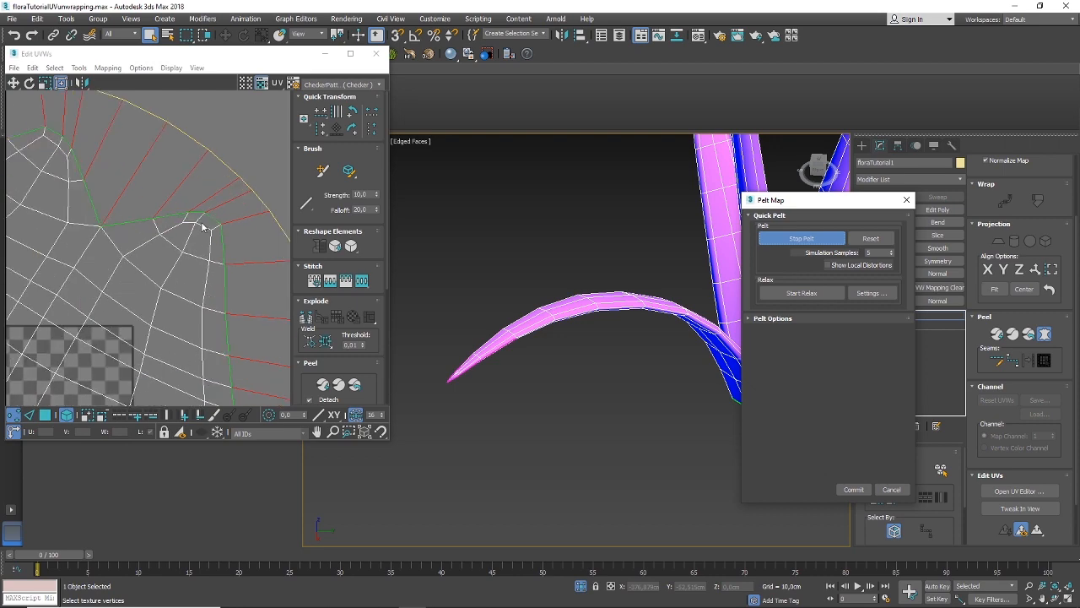
pyautogui.scroll(1, 190, 240)
pyautogui.scroll(-3, 190, 241)
pyautogui.scroll(2, 191, 245)
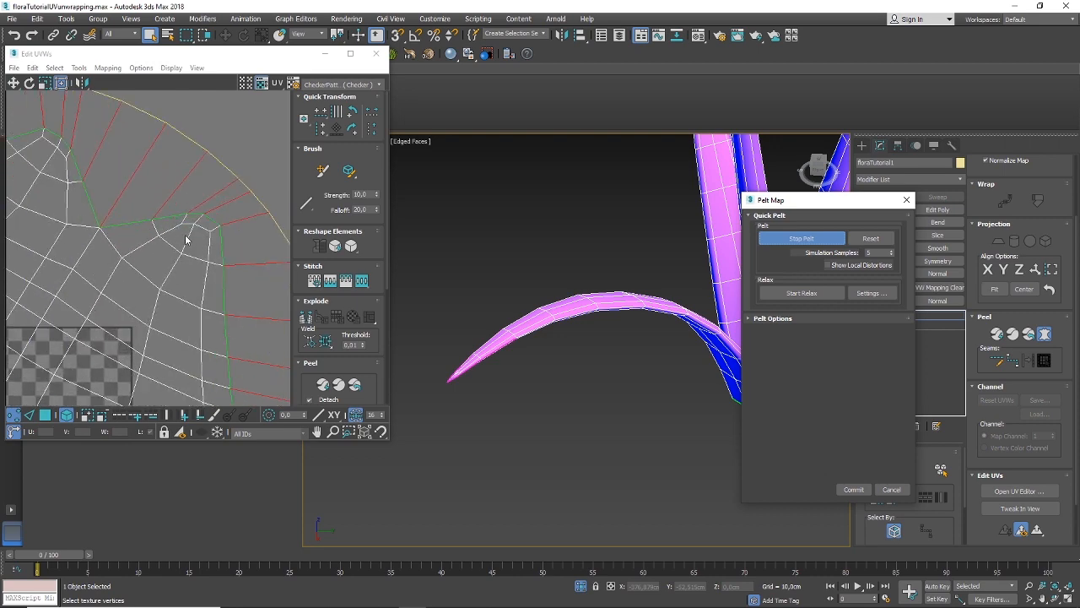
pyautogui.scroll(-1, 186, 241)
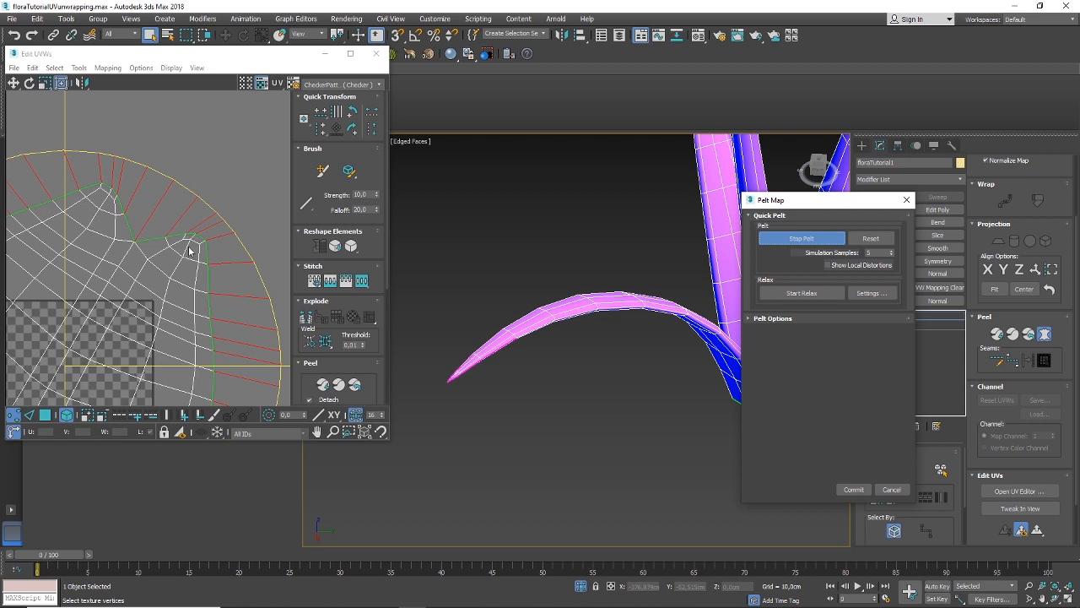
pyautogui.scroll(1, 184, 253)
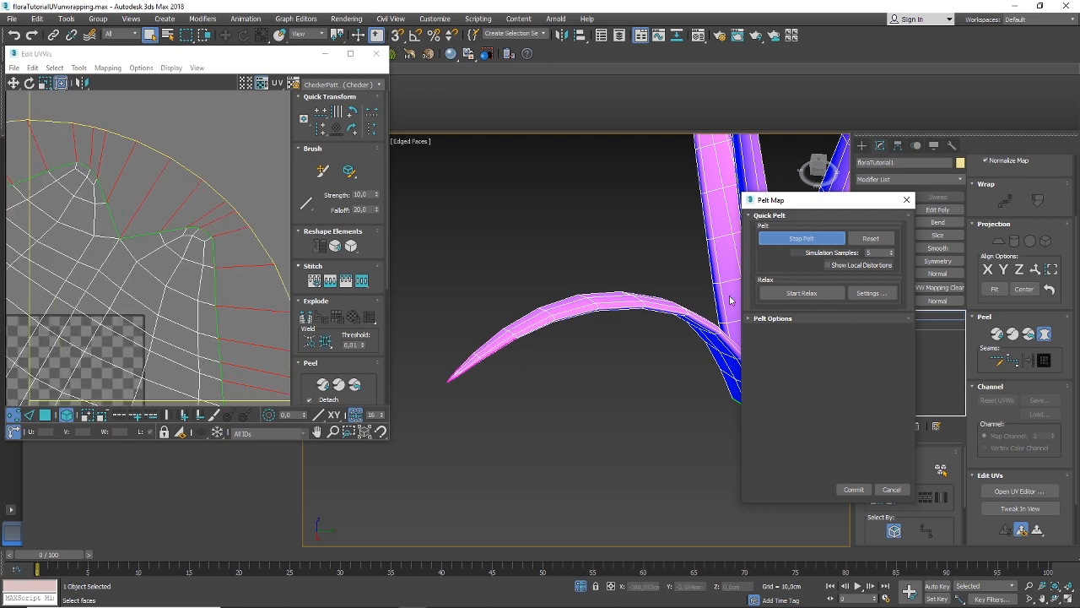
# Relax the drooping leaf's pelt, check the folded tip vertices, and commit the Pelt Map result
pyautogui.click(800, 293)
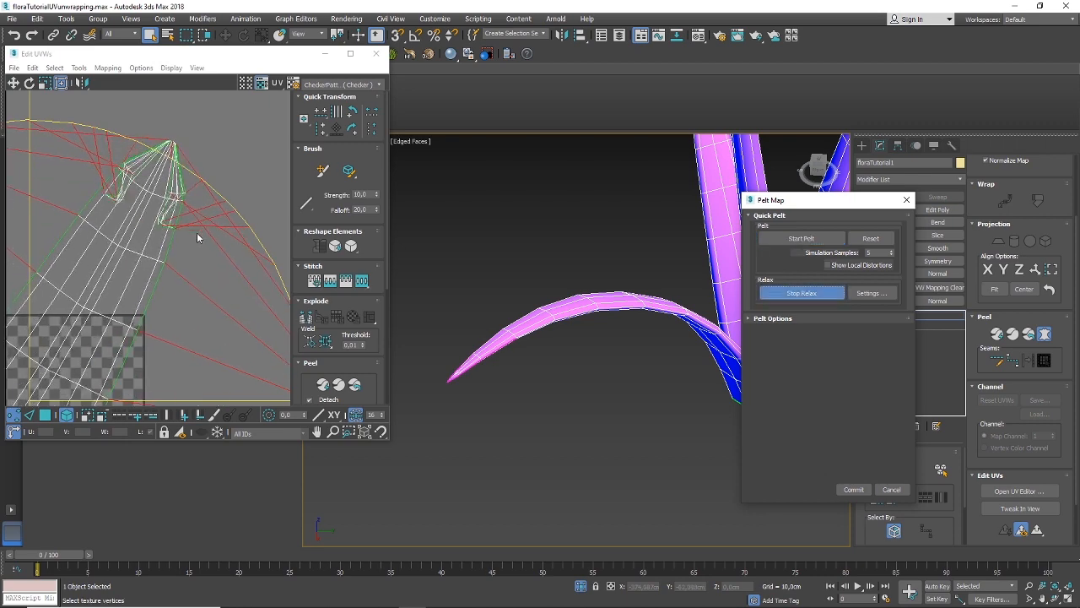
pyautogui.scroll(2, 185, 175)
pyautogui.scroll(2, 186, 174)
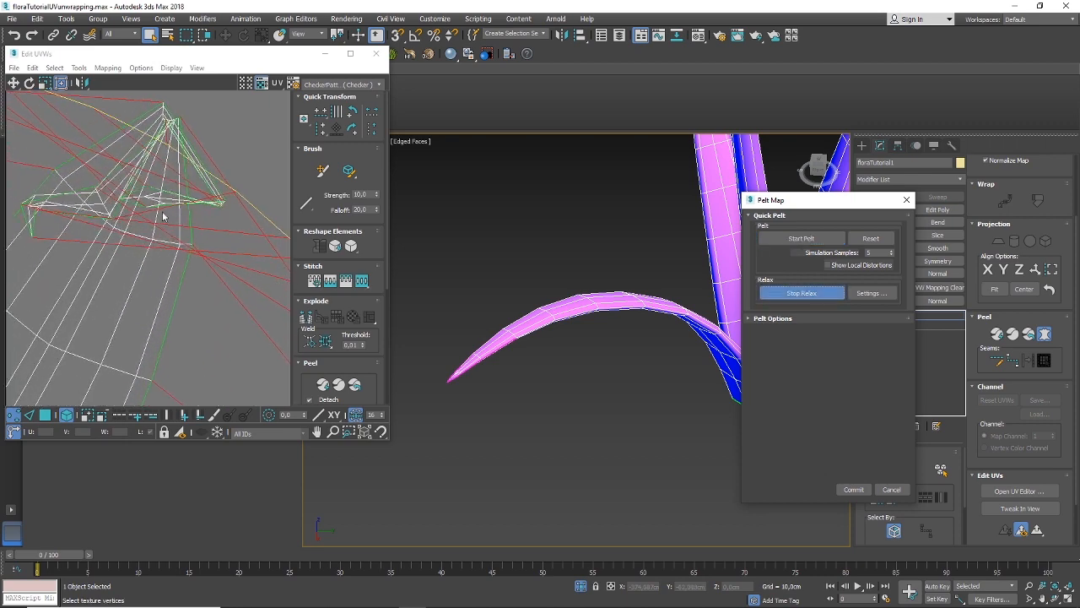
pyautogui.scroll(-2, 162, 206)
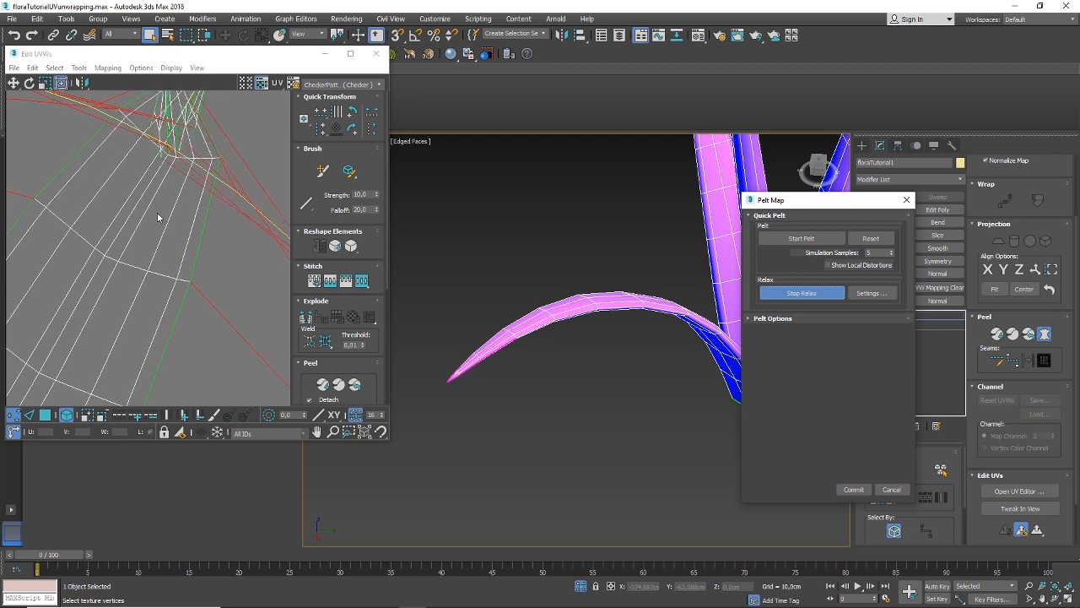
pyautogui.scroll(2, 177, 211)
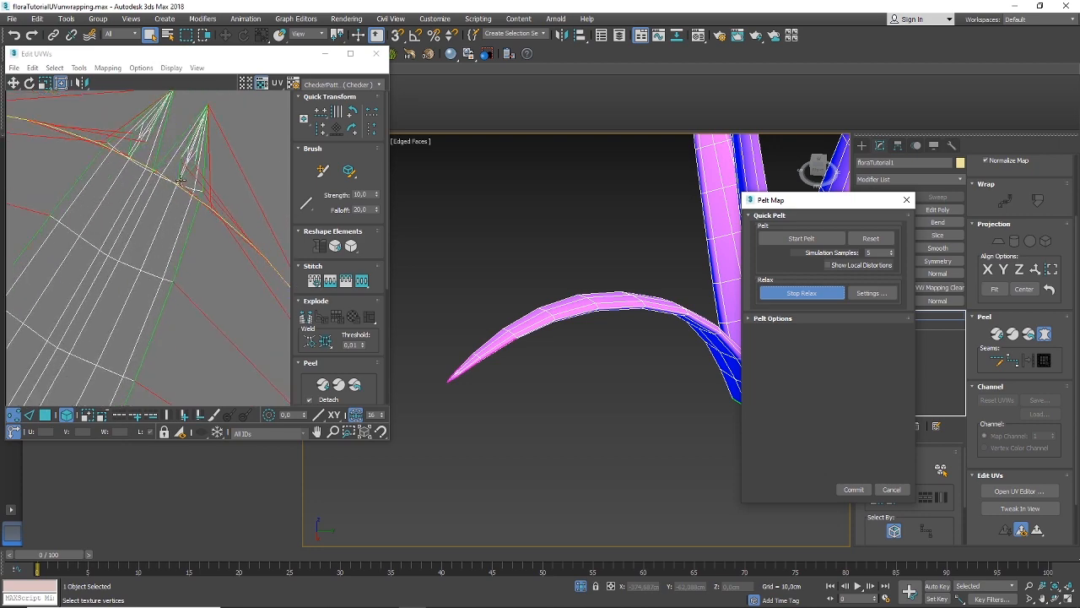
pyautogui.scroll(-2, 171, 228)
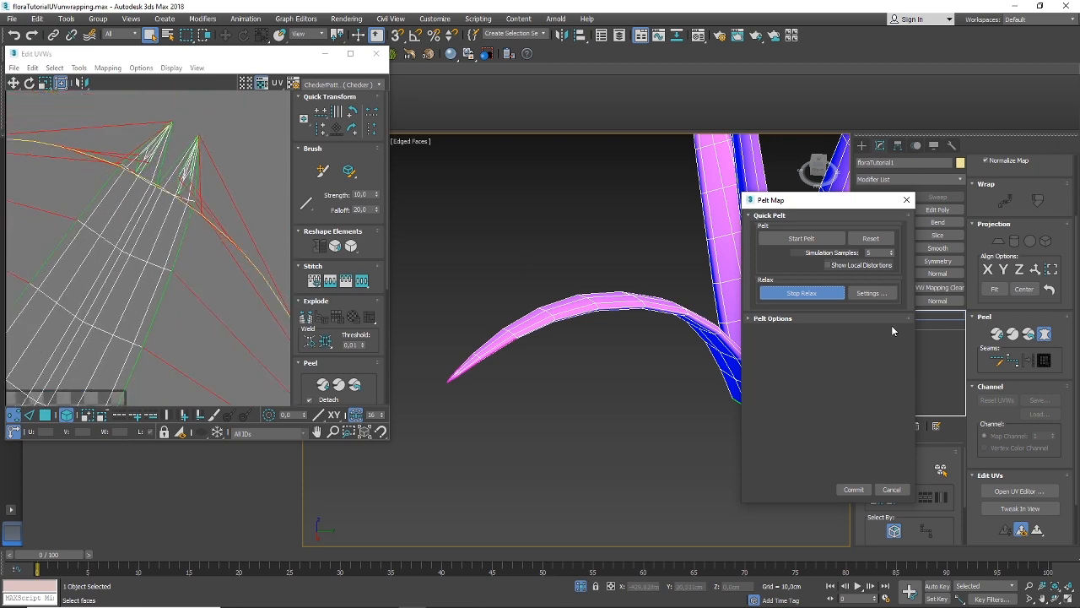
pyautogui.click(854, 489)
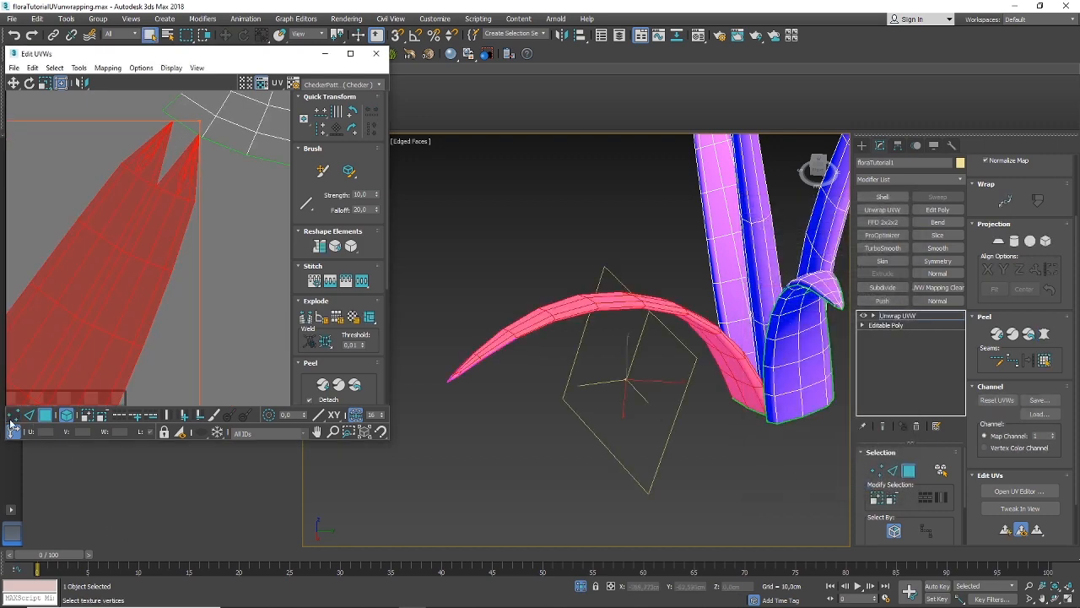
# In vertex mode, turn off element selection and select the overlapping vertices at the tip of the drooping leaf's UV shell
pyautogui.click(12, 414)
pyautogui.scroll(2, 194, 185)
pyautogui.scroll(3, 177, 182)
pyautogui.click(198, 178)
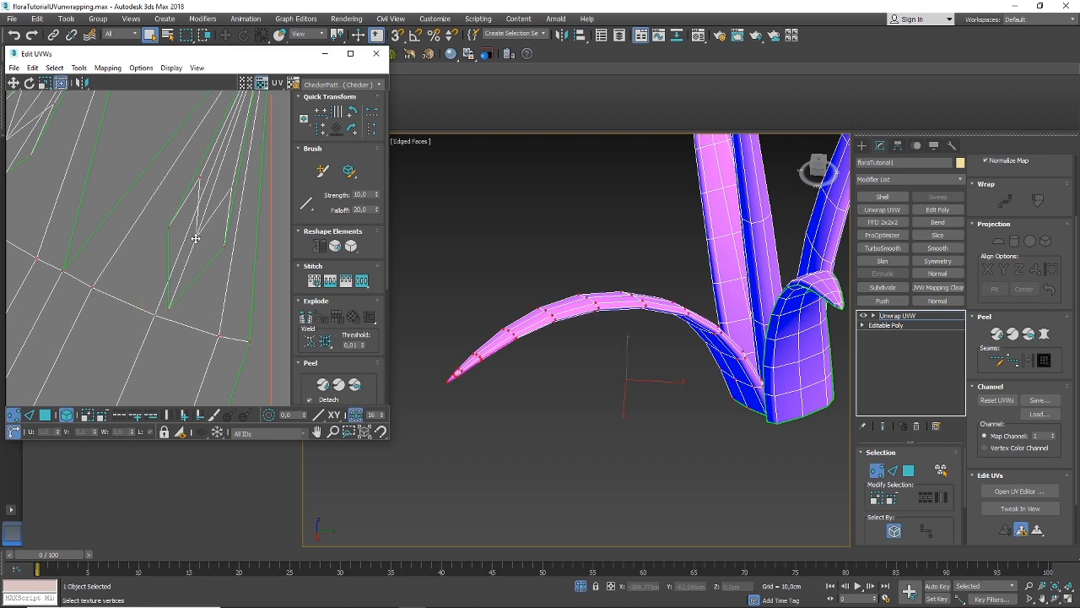
pyautogui.click(68, 418)
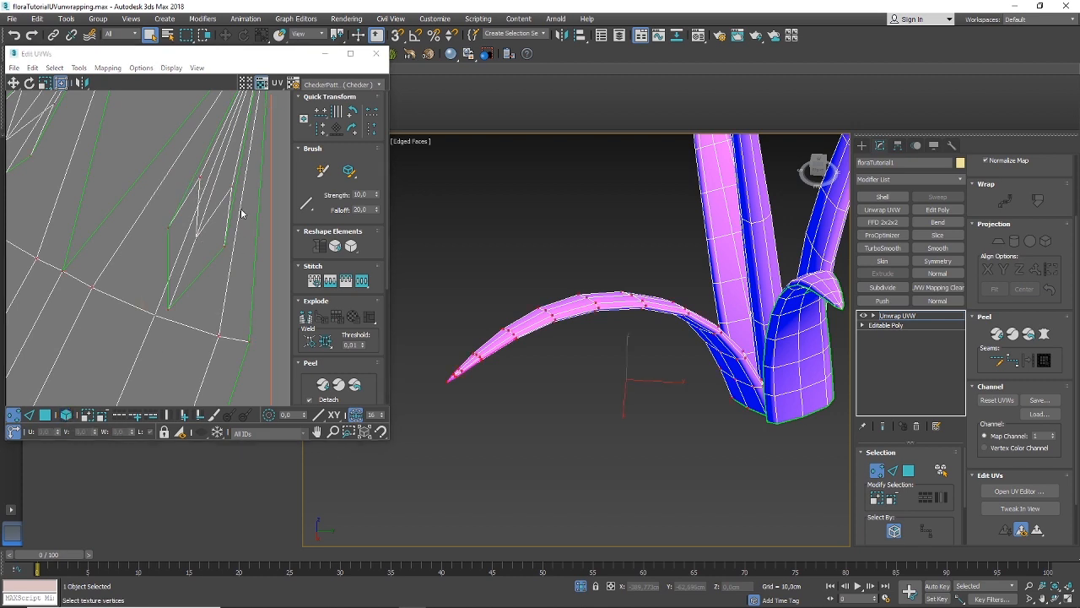
pyautogui.click(199, 177)
pyautogui.keyDown('ctrl'); pyautogui.click(196, 235); pyautogui.keyUp('ctrl')
pyautogui.moveTo(237, 215); pyautogui.dragTo(208, 246)
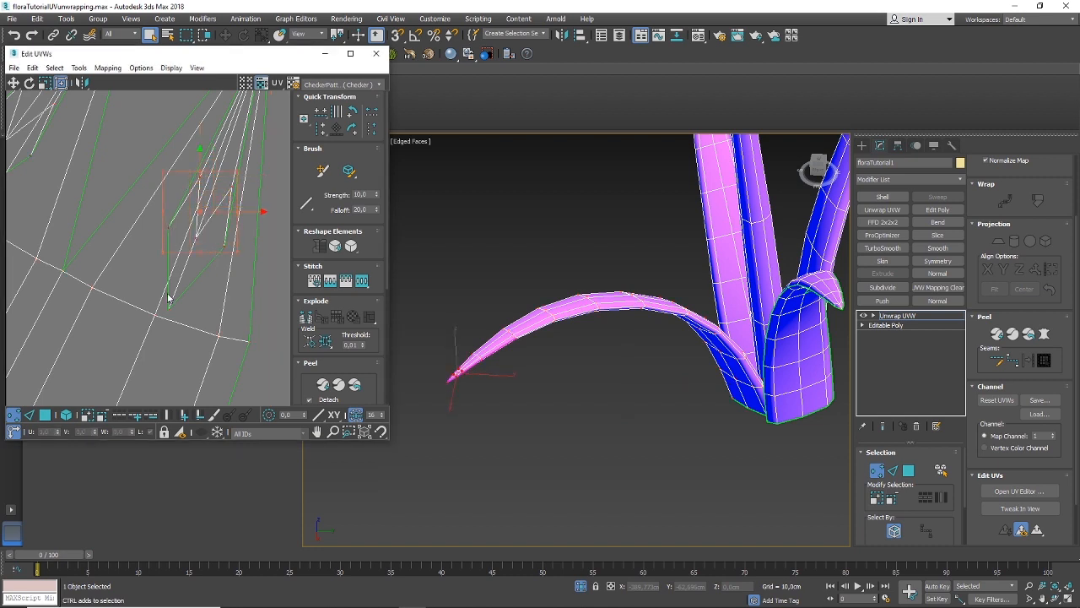
# Try to untangle the drooping leaf's UV tip by moving the selected vertices outward and picking a neighbouring vertex
pyautogui.scroll(-2, 181, 332)
pyautogui.moveTo(192, 289); pyautogui.dragTo(260, 171)
pyautogui.scroll(3, 215, 224)
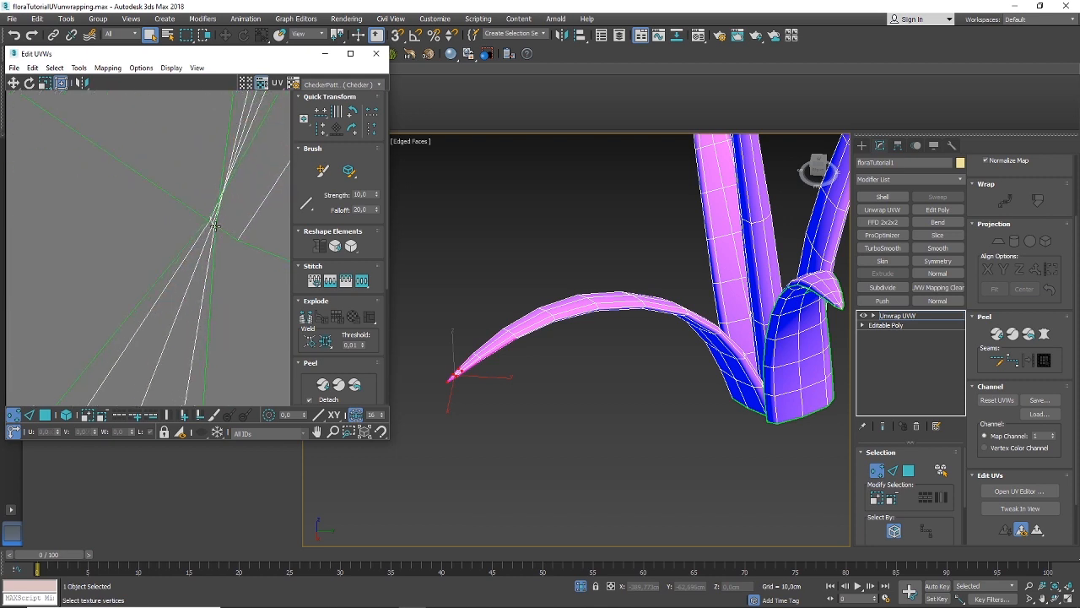
pyautogui.click(215, 226)
pyautogui.moveTo(223, 216)
pyautogui.mouseDown()
pyautogui.moveTo(245, 218)
pyautogui.moveTo(181, 199)
pyautogui.moveTo(234, 222)
pyautogui.moveTo(213, 204)
pyautogui.mouseUp()
pyautogui.click(212, 218)
pyautogui.scroll(-5, 196, 260)
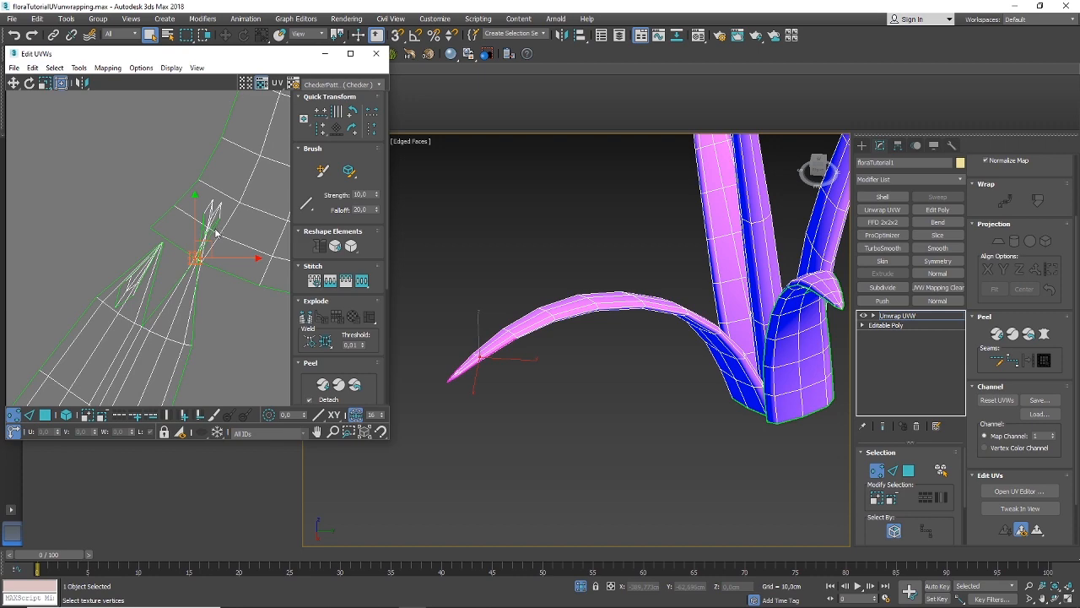
pyautogui.scroll(-4, 203, 308)
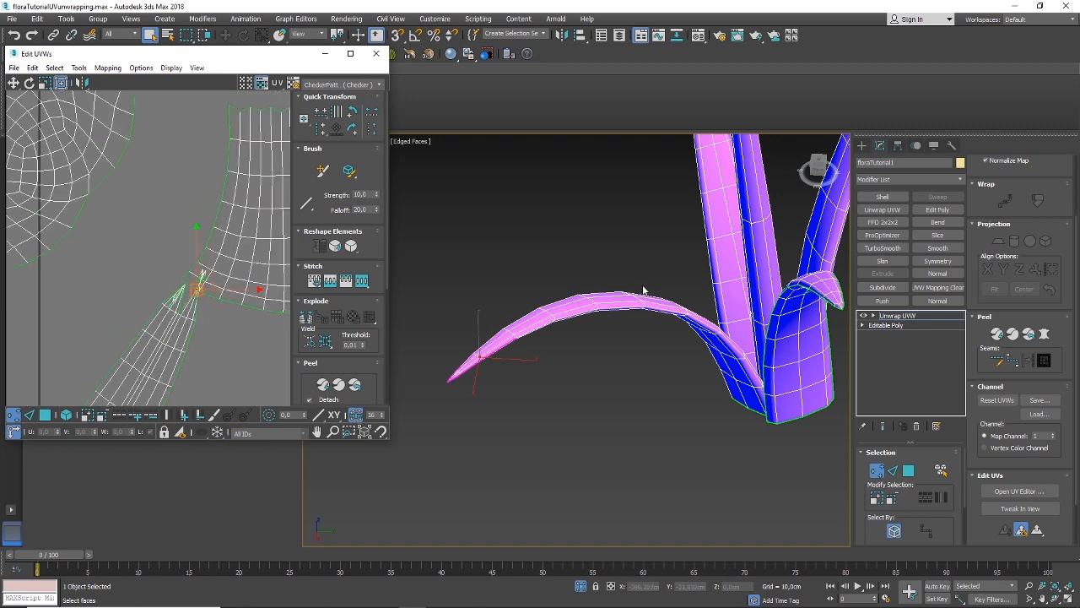
# Inspect the drooping leaf's tip and its connection to the plant's base in the perspective view
pyautogui.scroll(5, 641, 338)
pyautogui.scroll(-5, 648, 358)
pyautogui.scroll(5, 608, 353)
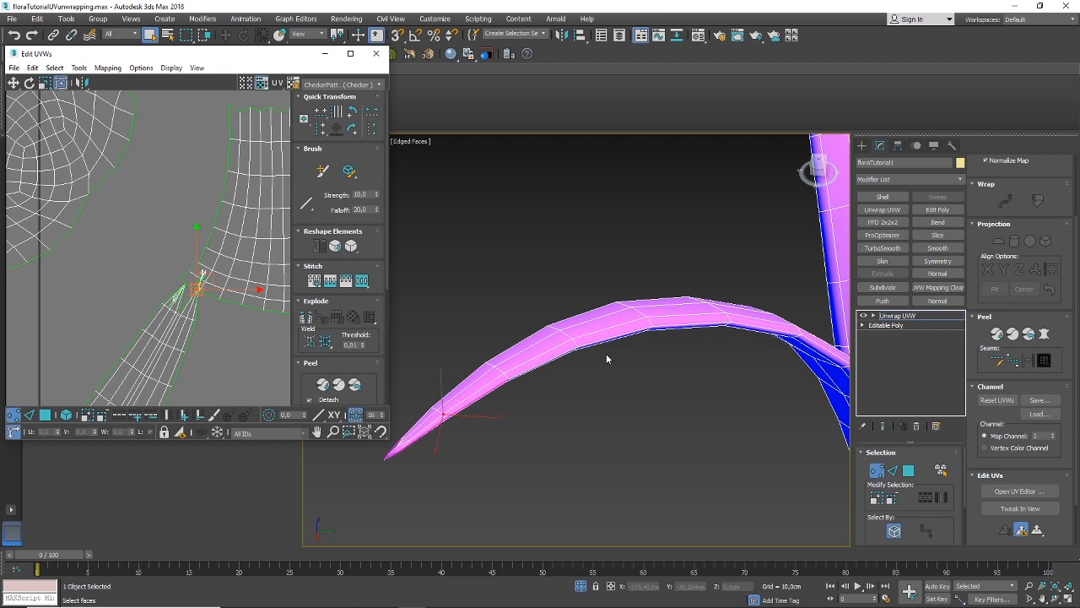
pyautogui.scroll(-3, 606, 359)
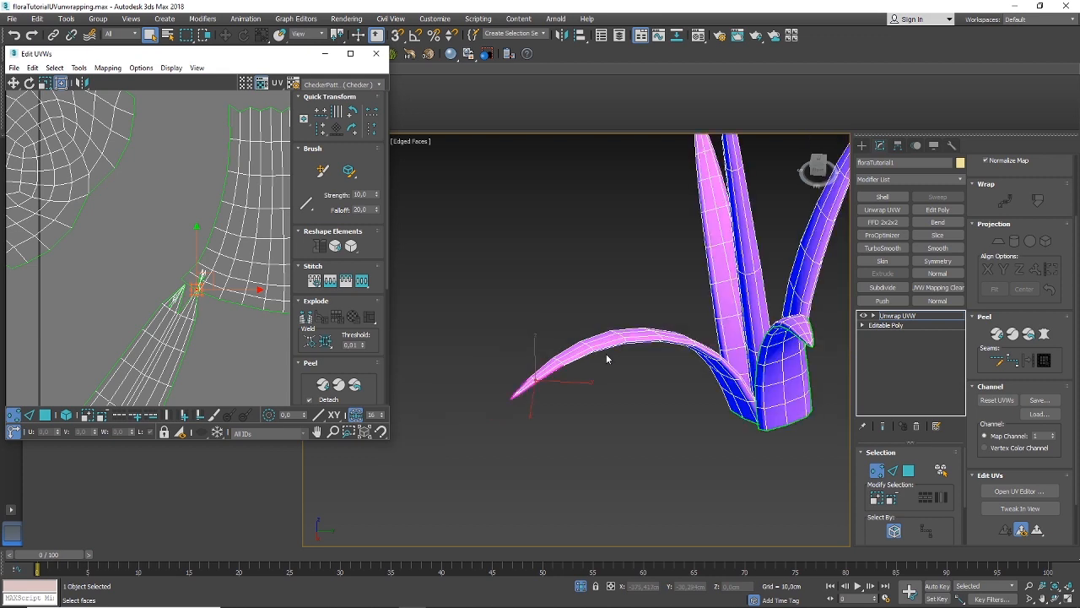
pyautogui.scroll(3, 533, 408)
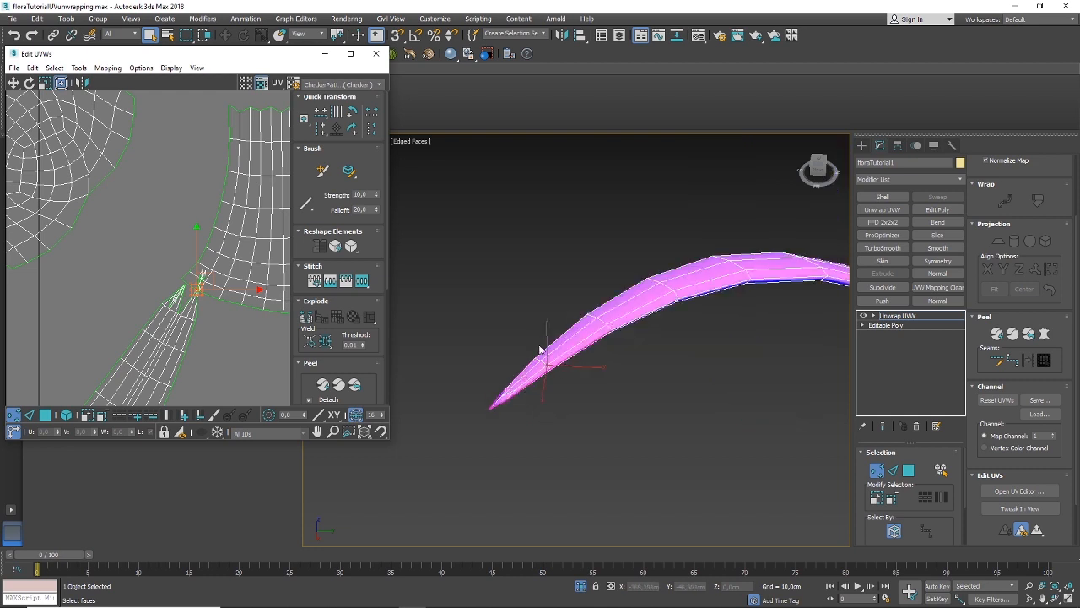
pyautogui.moveTo(651, 345); pyautogui.dragTo(626, 356, button='middle')
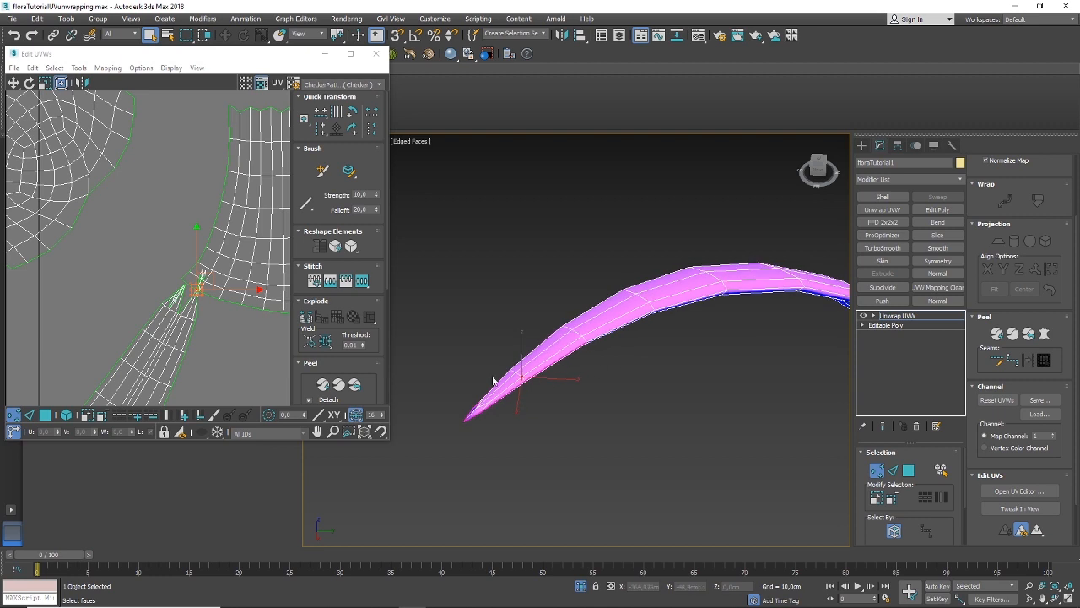
pyautogui.scroll(-2, 515, 396)
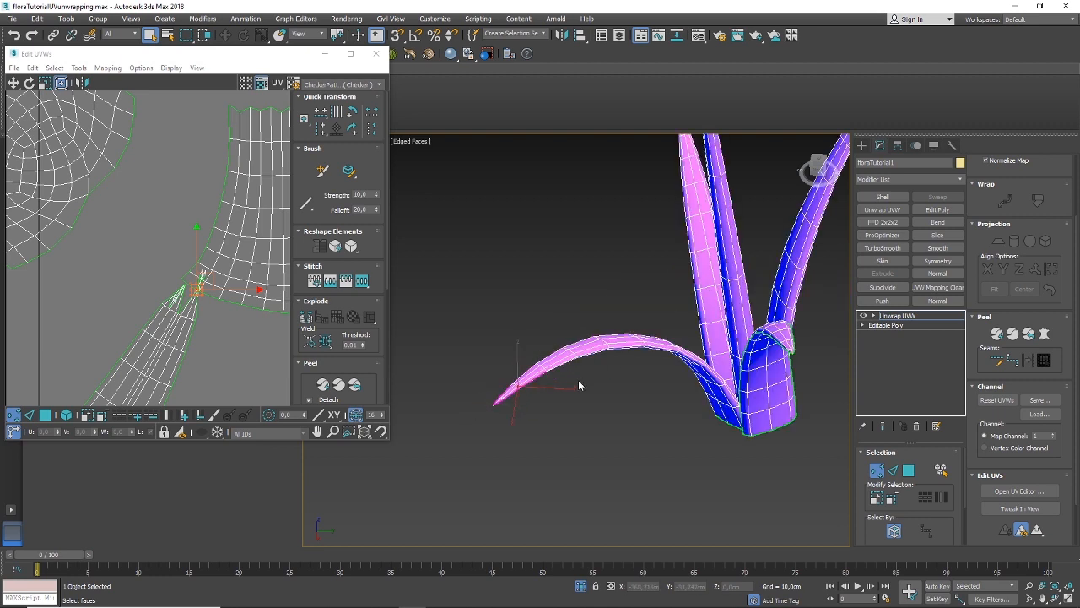
pyautogui.moveTo(578, 380); pyautogui.dragTo(571, 384, button='middle')
pyautogui.moveTo(660, 410); pyautogui.dragTo(656, 418, button='middle')
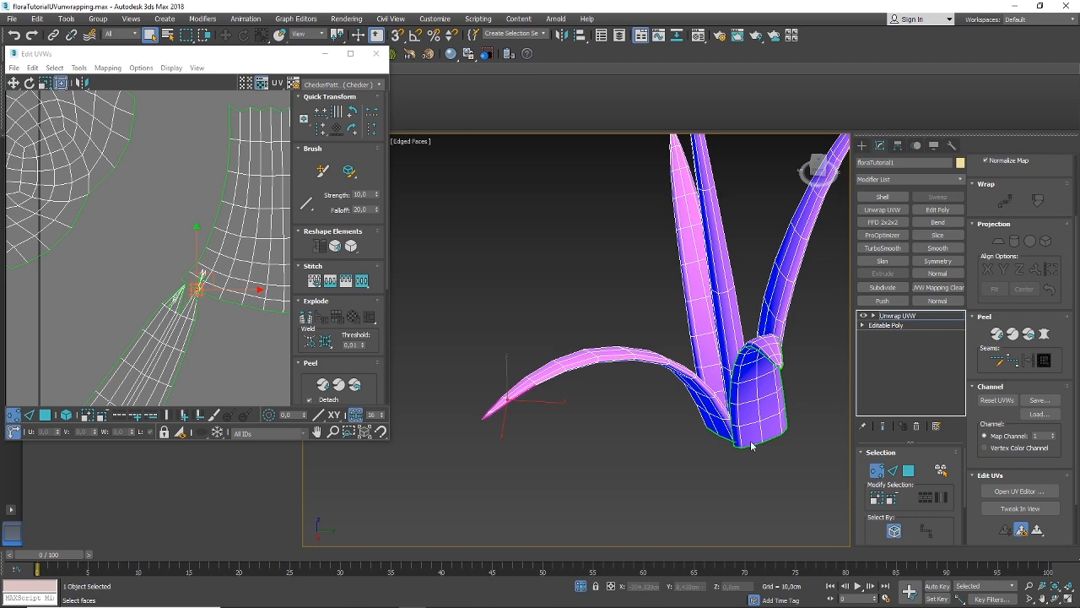
pyautogui.scroll(-2, 646, 434)
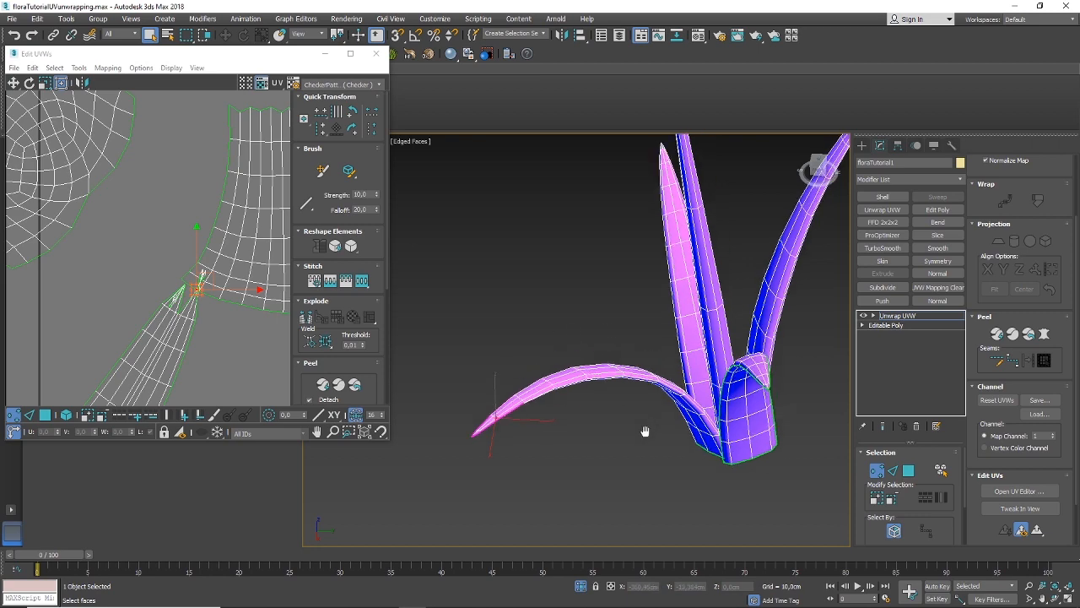
pyautogui.scroll(-2, 624, 440)
pyautogui.scroll(3, 548, 440)
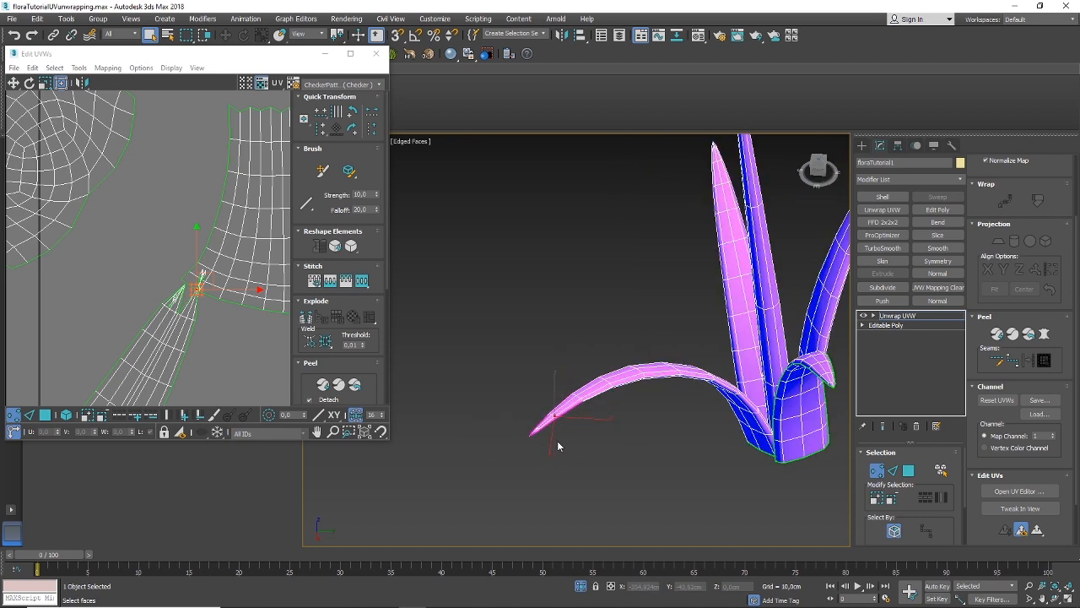
pyautogui.scroll(-4, 175, 314)
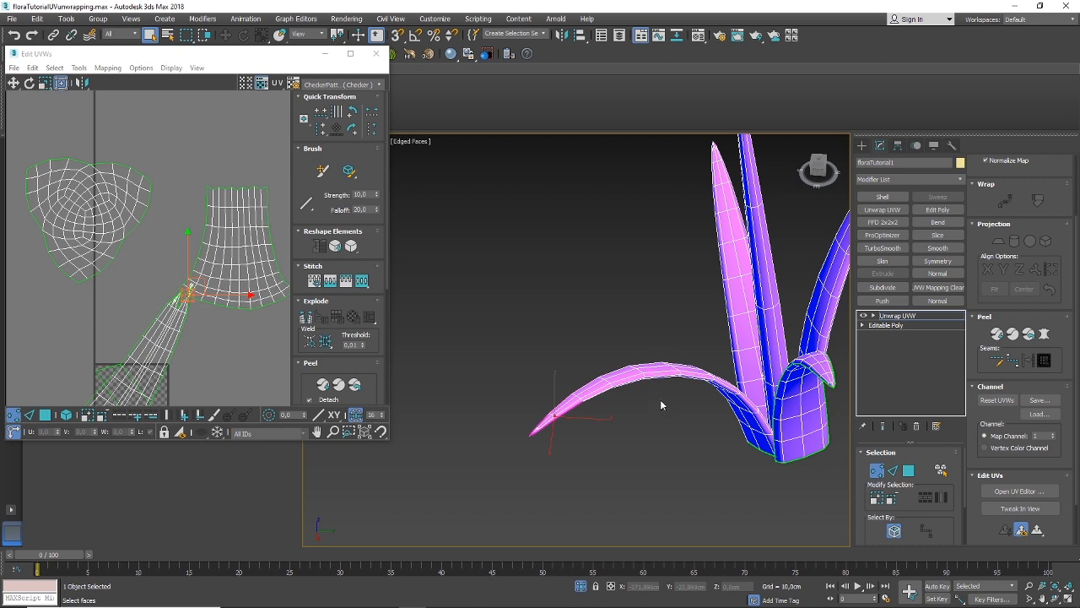
# In polygon mode, select a face on the drooping leaf and expand the selection to its seams
pyautogui.click(907, 470)
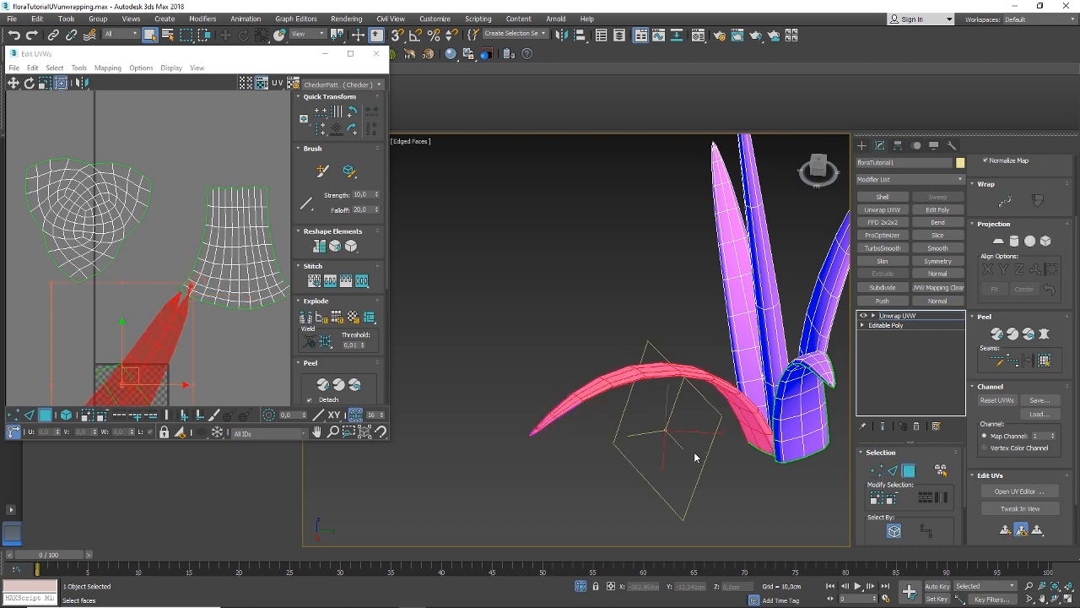
pyautogui.click(598, 442)
pyautogui.click(617, 378)
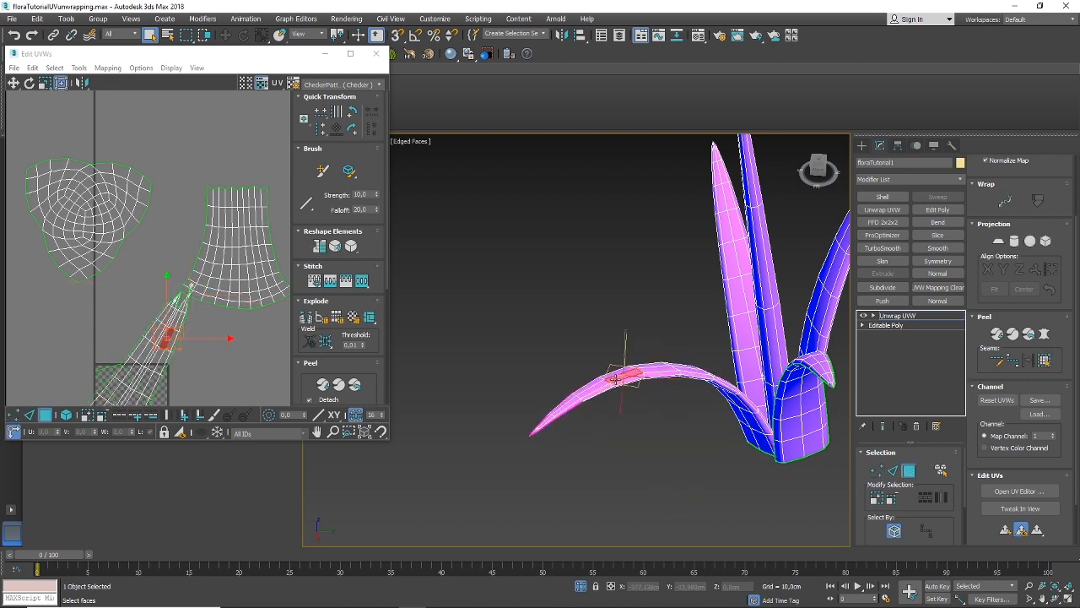
pyautogui.click(1044, 360)
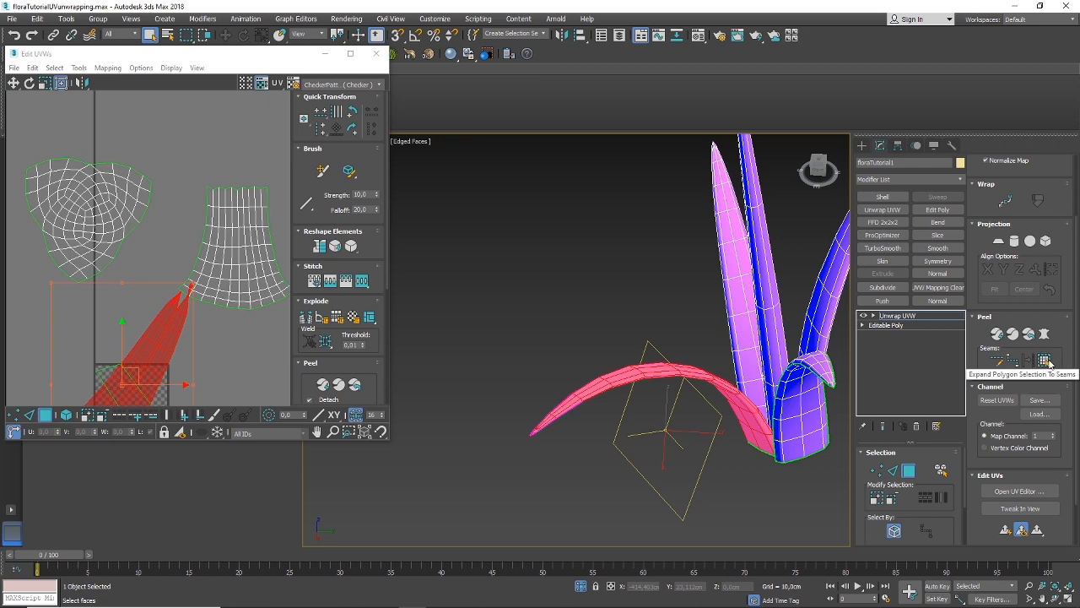
# Run the Pelt Map simulation on the drooping leaf again and commit it without relaxing
pyautogui.click(1045, 333)
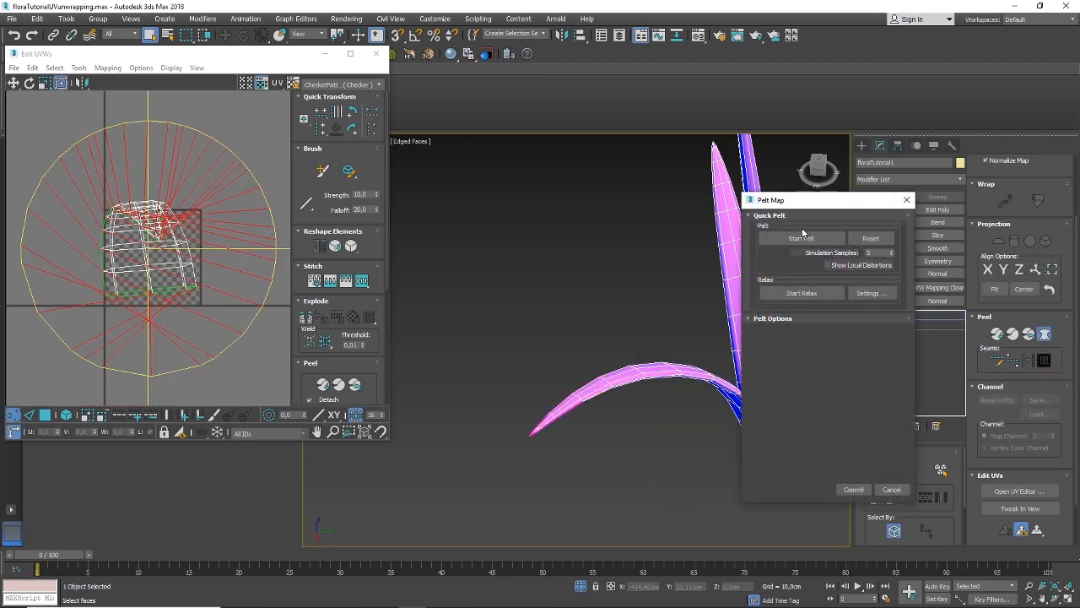
pyautogui.click(800, 239)
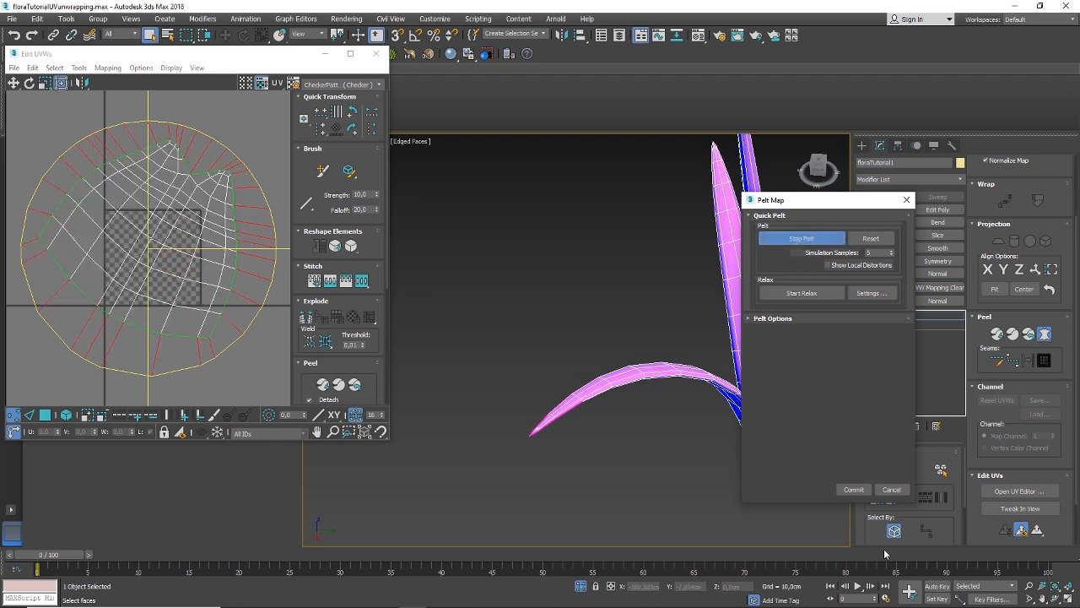
pyautogui.click(852, 490)
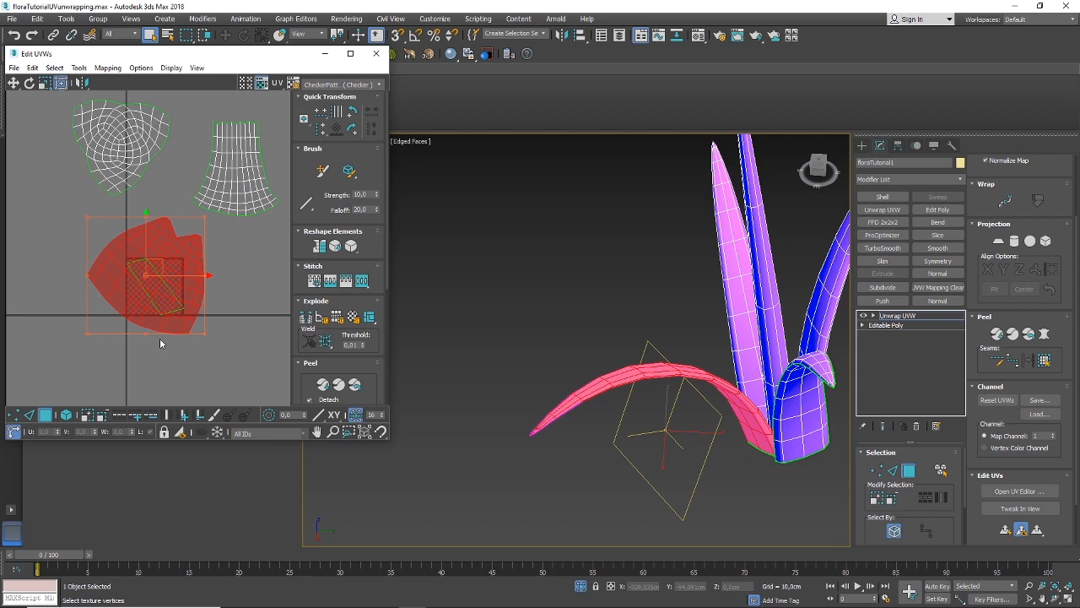
# Move the drooping leaf's pelted UV shell off the checkered tile into the empty space beside it
pyautogui.moveTo(163, 262); pyautogui.dragTo(53, 266)
pyautogui.moveTo(54, 267); pyautogui.dragTo(88, 286, button='middle')
pyautogui.scroll(2, 89, 285)
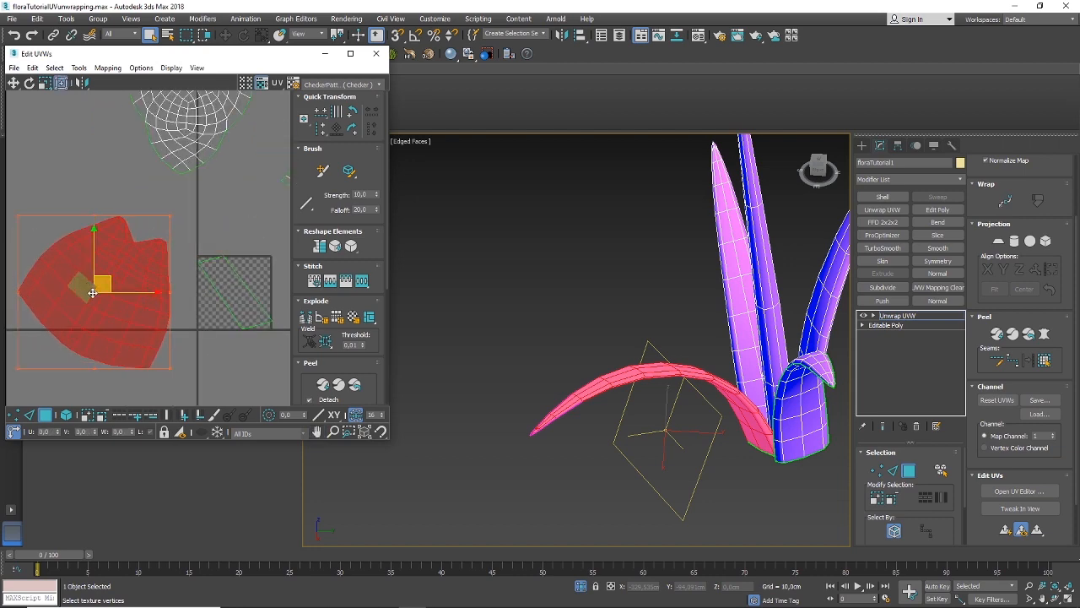
# In edge mode, select the edge loop along the rim of the next curved leaf and convert it to seams
pyautogui.keyDown('alt'); pyautogui.moveTo(693, 384); pyautogui.dragTo(671, 405, button='middle'); pyautogui.keyUp('alt')
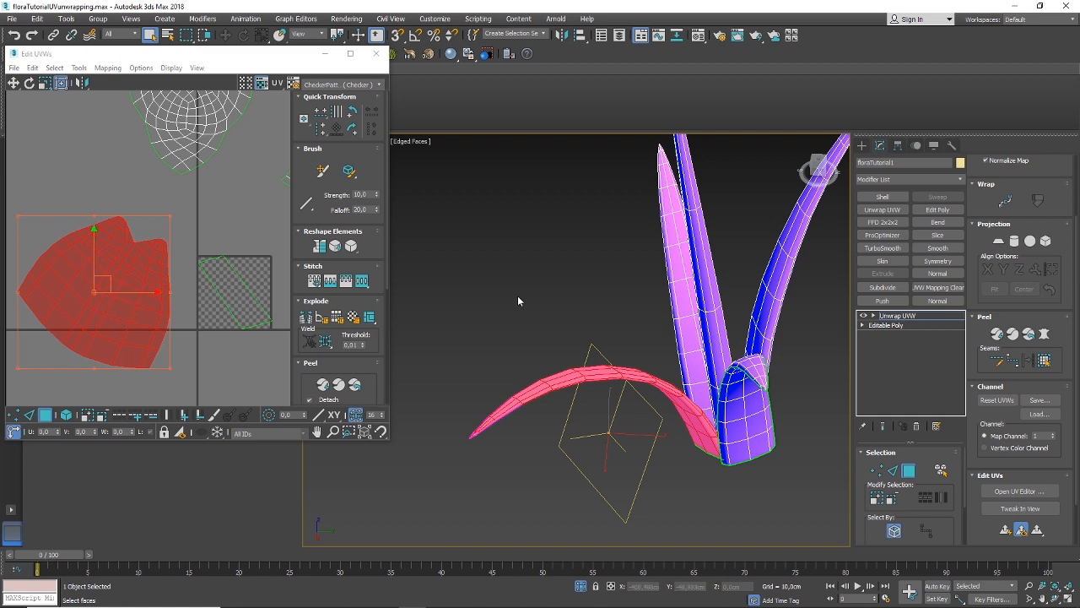
pyautogui.click(893, 470)
pyautogui.moveTo(737, 456); pyautogui.dragTo(672, 432, button='middle')
pyautogui.moveTo(672, 432); pyautogui.dragTo(565, 437, button='middle')
pyautogui.scroll(-3, 631, 430)
pyautogui.moveTo(772, 408); pyautogui.dragTo(614, 410, button='middle')
pyautogui.scroll(4, 614, 410)
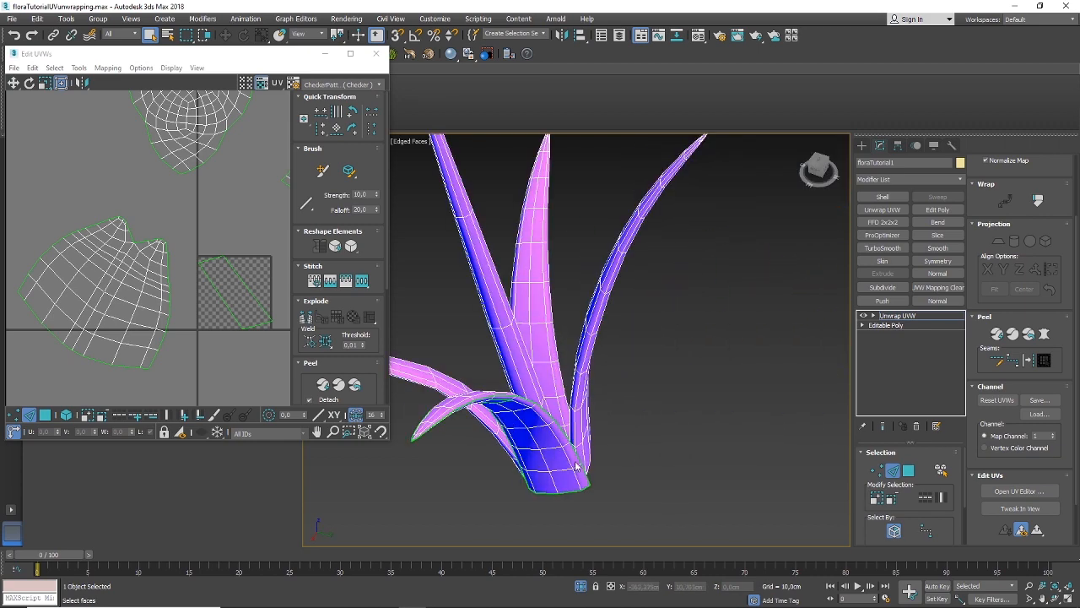
pyautogui.click(572, 424)
pyautogui.scroll(4, 574, 431)
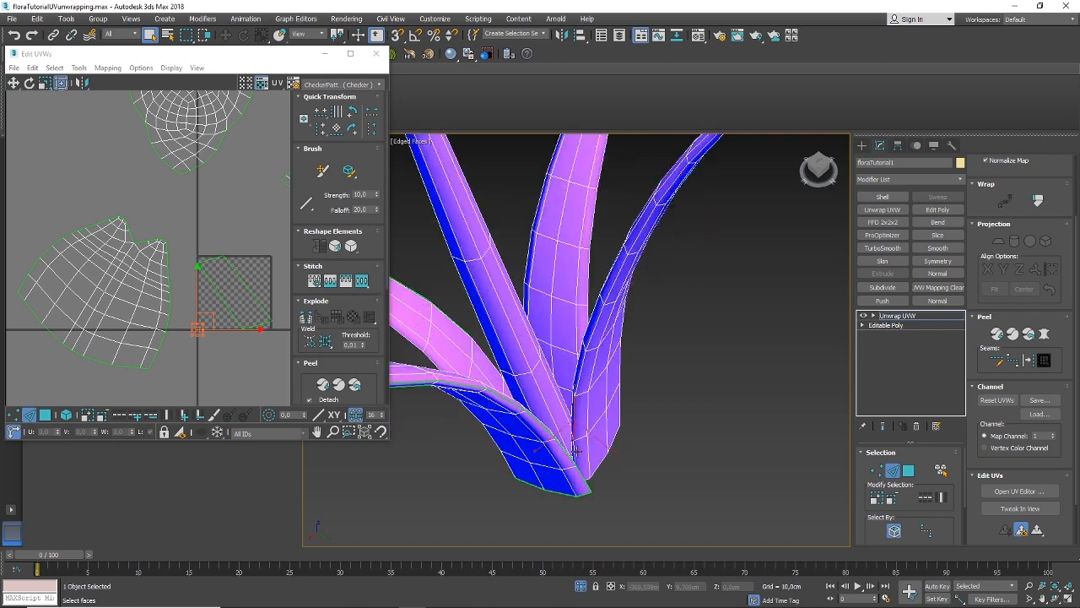
pyautogui.keyDown('alt'); pyautogui.moveTo(574, 453); pyautogui.dragTo(571, 454, button='middle'); pyautogui.keyUp('alt')
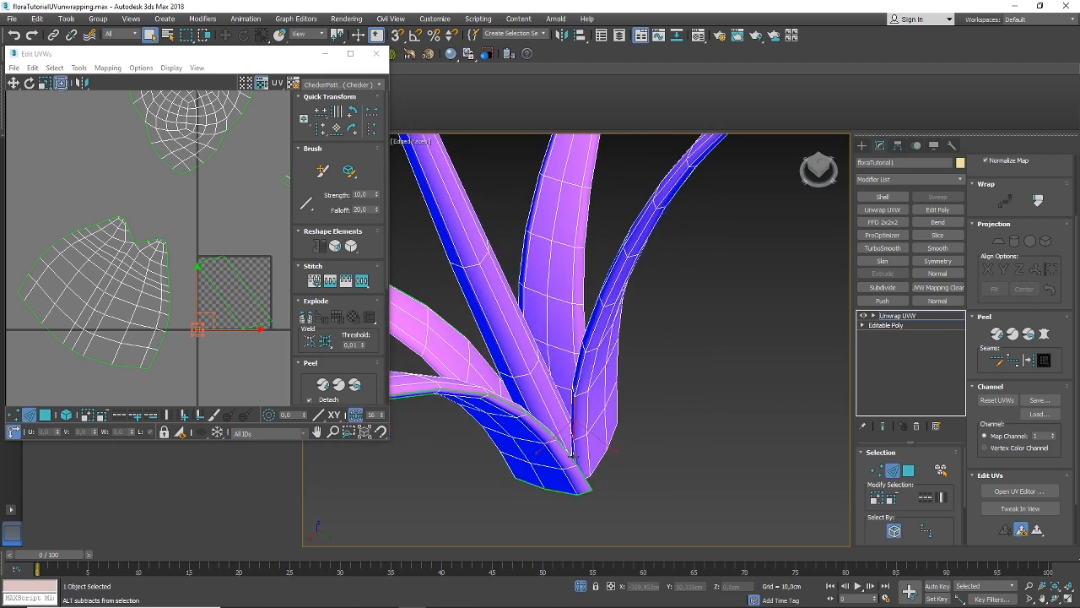
pyautogui.moveTo(654, 465)
pyautogui.keyDown('alt'); pyautogui.mouseDown(button='middle')
pyautogui.moveTo(670, 481)
pyautogui.moveTo(680, 465)
pyautogui.moveTo(674, 472)
pyautogui.mouseUp(button='middle'); pyautogui.keyUp('alt')
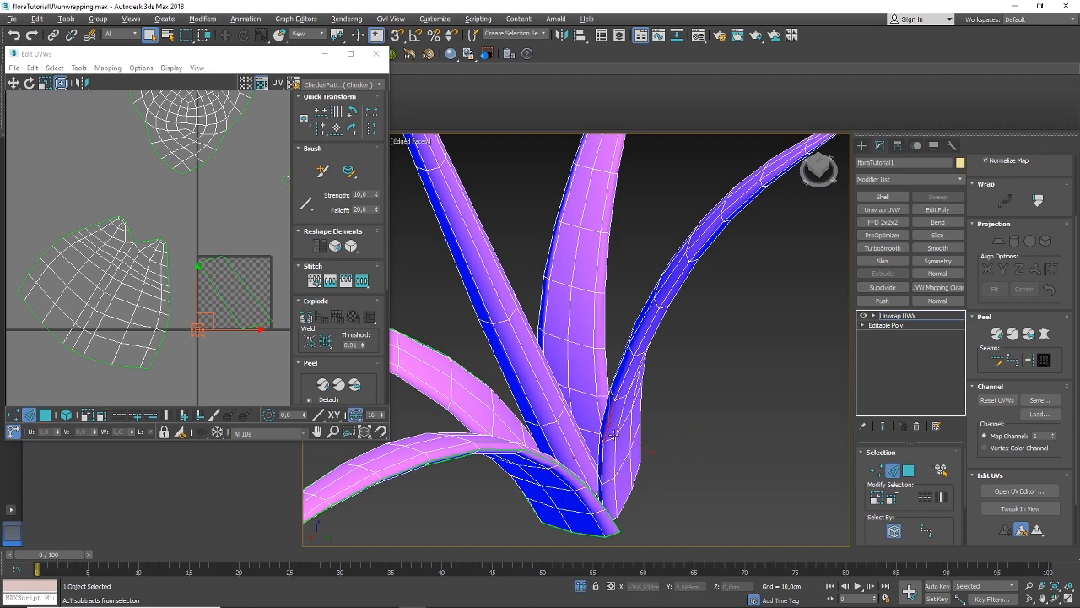
pyautogui.keyDown('alt'); pyautogui.moveTo(594, 455); pyautogui.dragTo(567, 460, button='middle'); pyautogui.keyUp('alt')
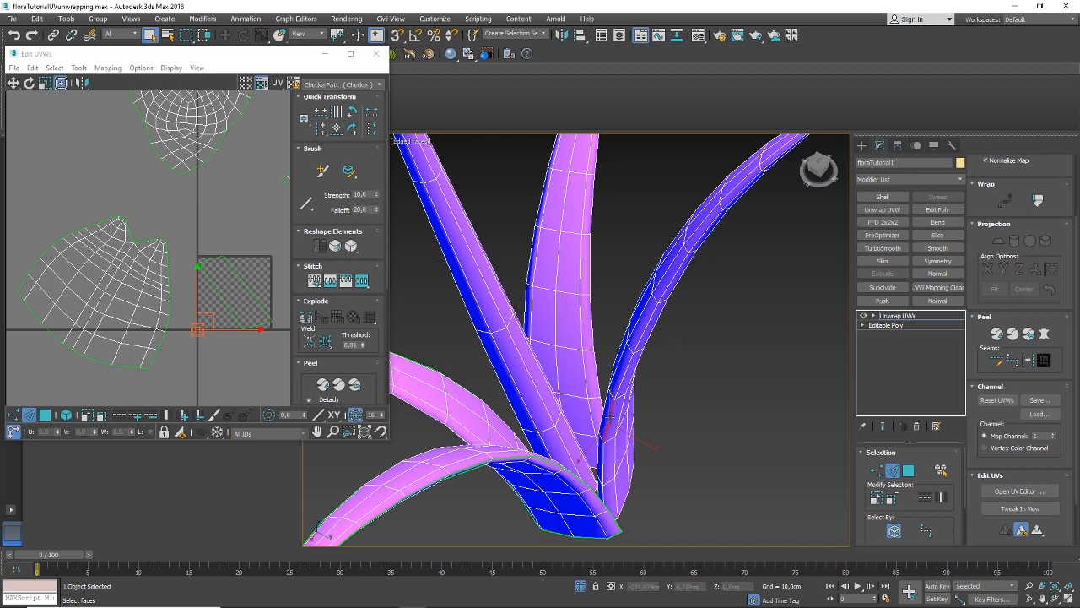
pyautogui.scroll(-5, 641, 362)
pyautogui.scroll(10, 638, 361)
pyautogui.keyDown('alt'); pyautogui.moveTo(639, 361); pyautogui.dragTo(608, 355, button='middle'); pyautogui.keyUp('alt')
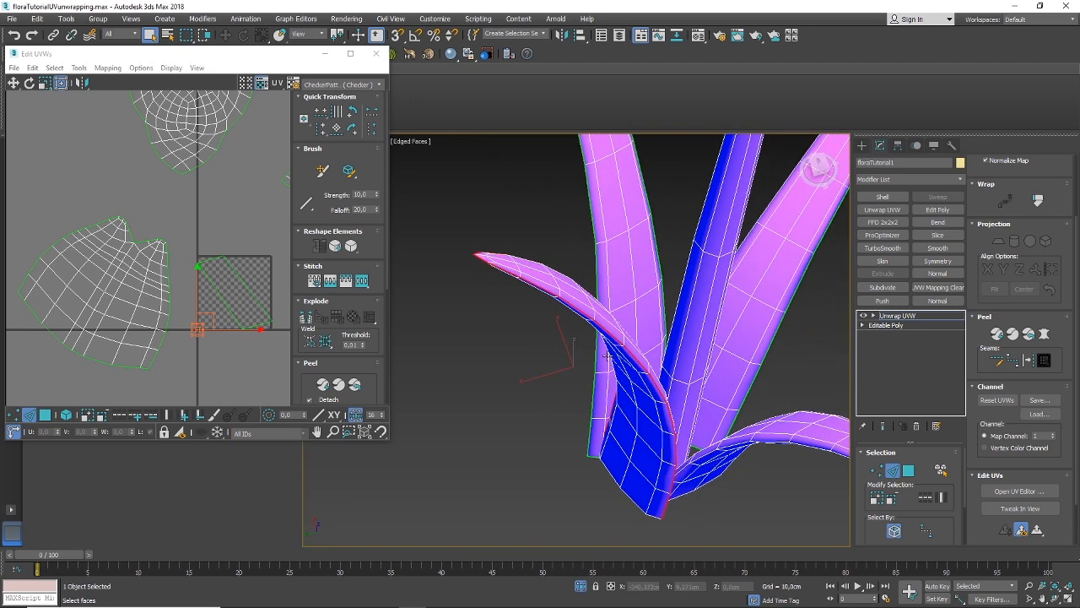
pyautogui.click(1033, 361)
# Try to unwrap the curved leaf by selecting its faces up to the seams and running Pelt Map with Relax
pyautogui.click(907, 471)
pyautogui.click(639, 450)
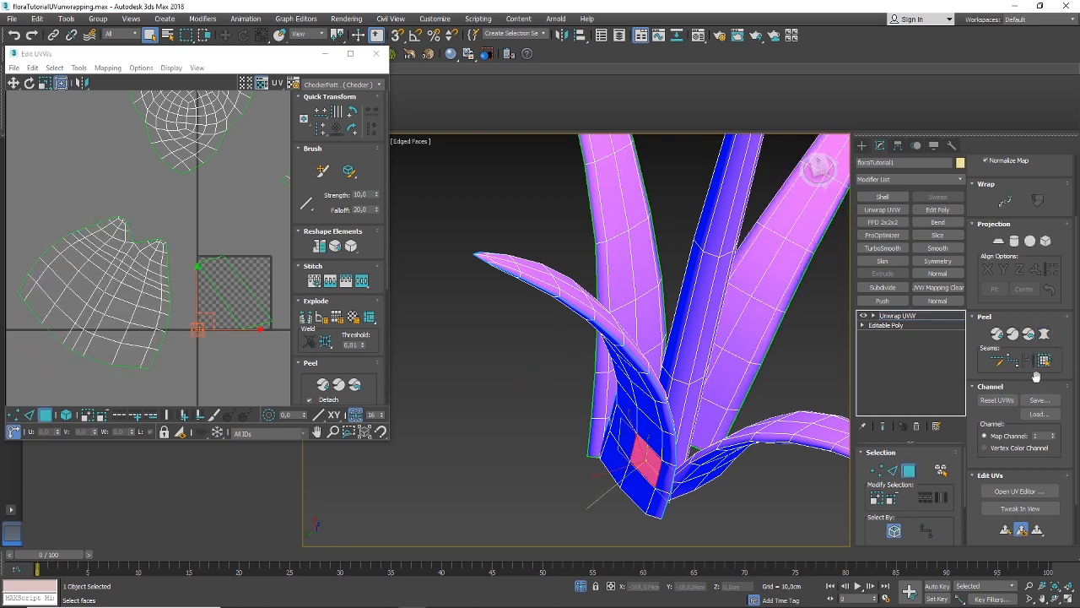
pyautogui.click(1045, 335)
pyautogui.click(795, 239)
pyautogui.click(799, 292)
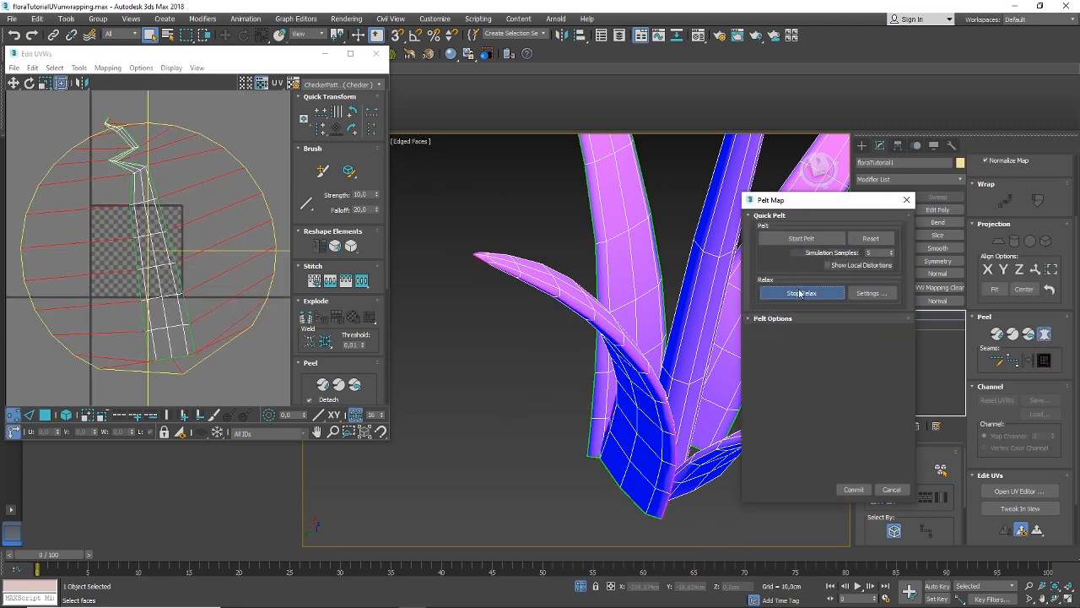
# Examine the tip of the pelted mesh in the UV editor and cancel the pelt mapping
pyautogui.scroll(8, 106, 188)
pyautogui.scroll(-3, 96, 256)
pyautogui.scroll(3, 96, 196)
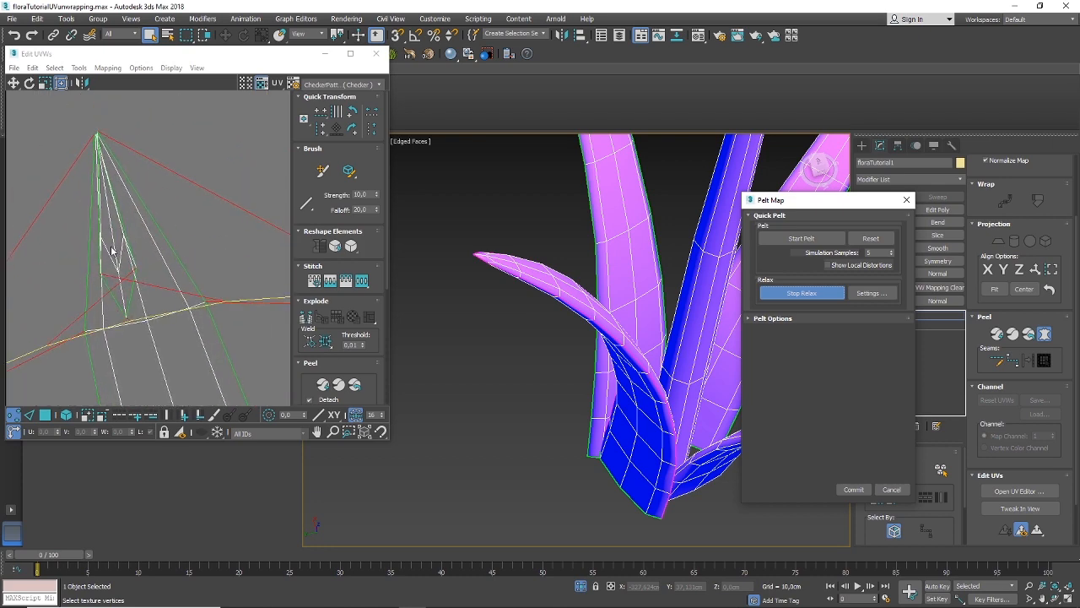
pyautogui.scroll(-1, 107, 325)
pyautogui.scroll(-7, 110, 321)
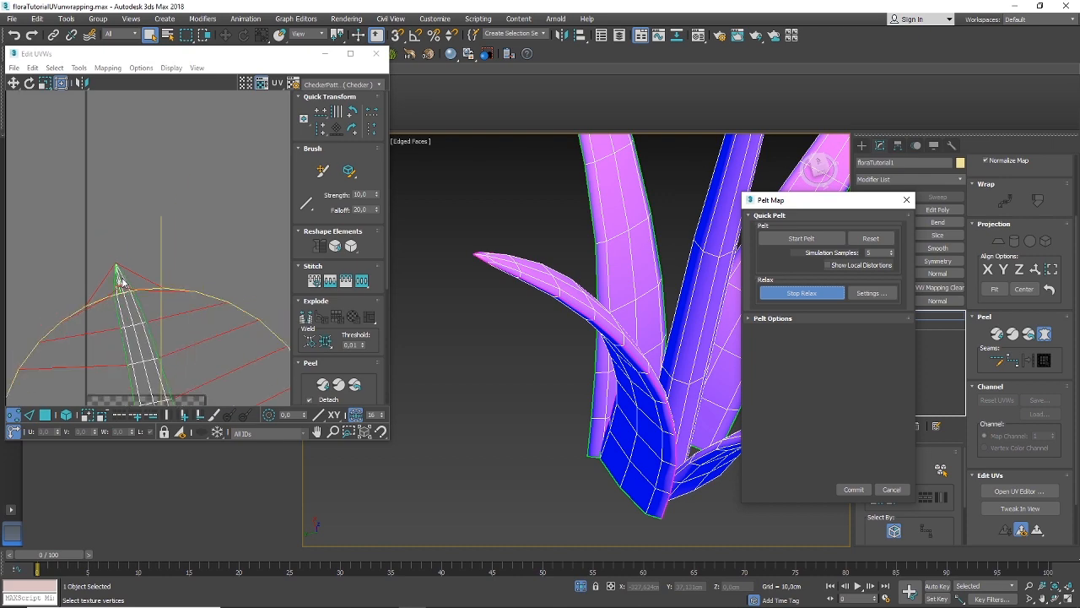
pyautogui.scroll(4, 119, 295)
pyautogui.scroll(-2, 128, 225)
pyautogui.scroll(-3, 144, 228)
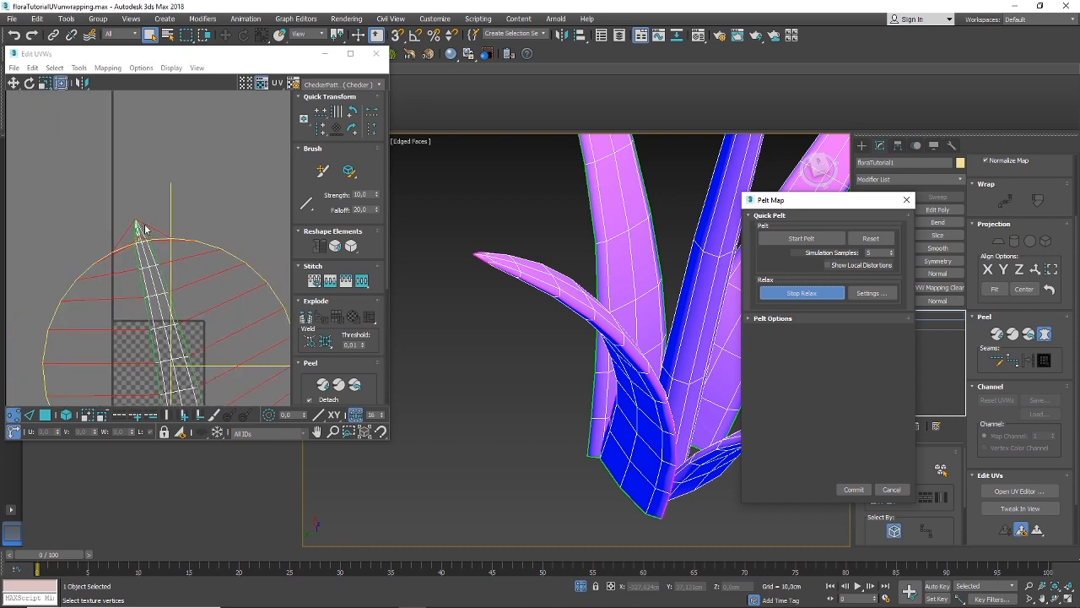
pyautogui.click(892, 490)
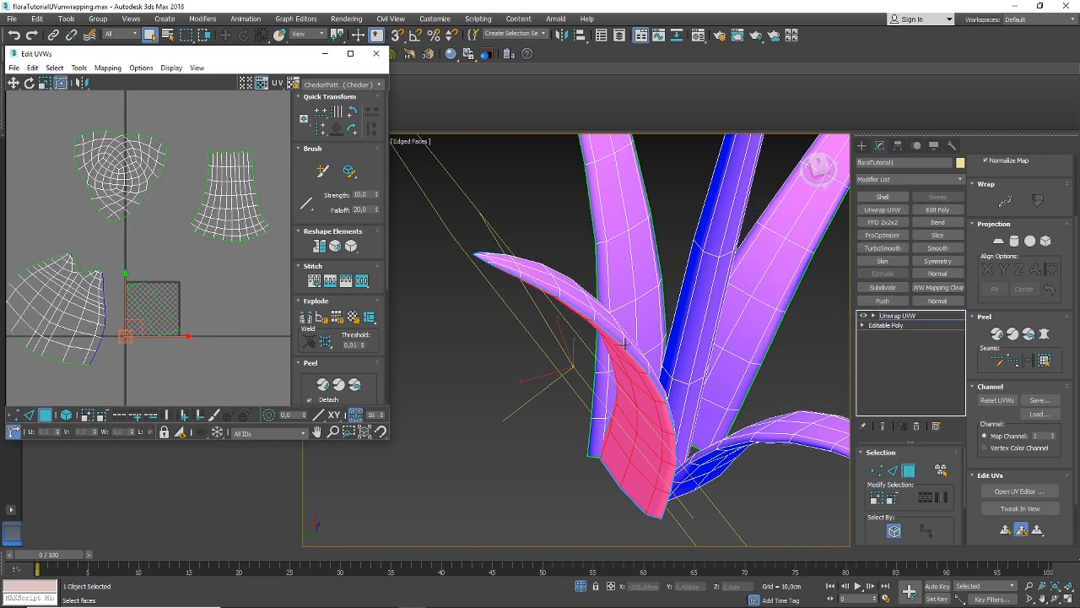
# In edge mode, inspect the curved leaf's seams around its base and where it meets the neighbouring leaf
pyautogui.keyDown('alt'); pyautogui.moveTo(624, 364); pyautogui.dragTo(600, 409, button='middle'); pyautogui.keyUp('alt')
pyautogui.click(996, 361)
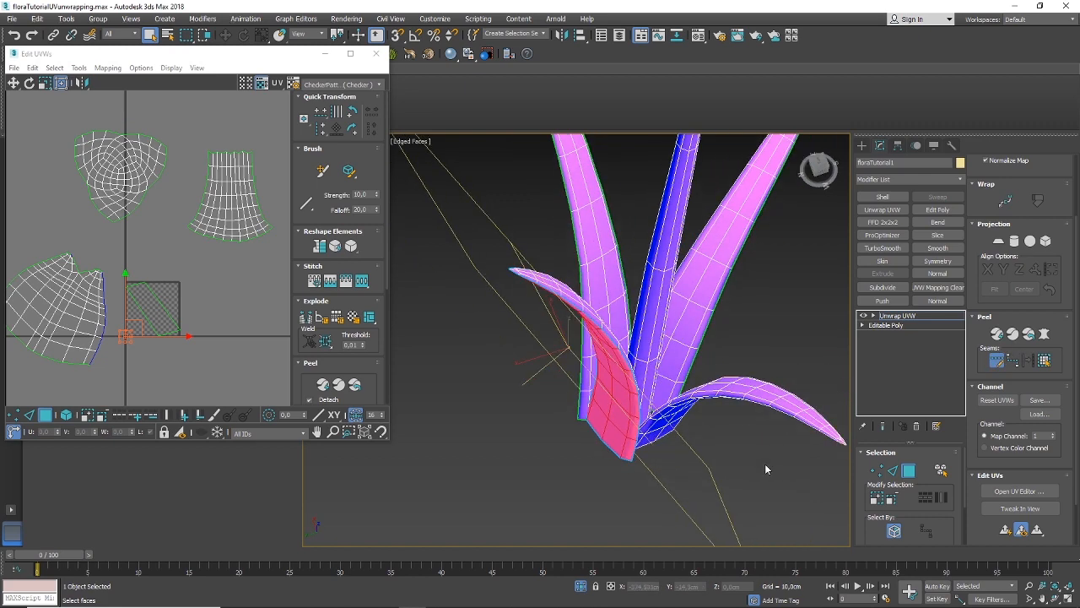
pyautogui.click(893, 470)
pyautogui.scroll(2, 650, 409)
pyautogui.scroll(-10, 650, 411)
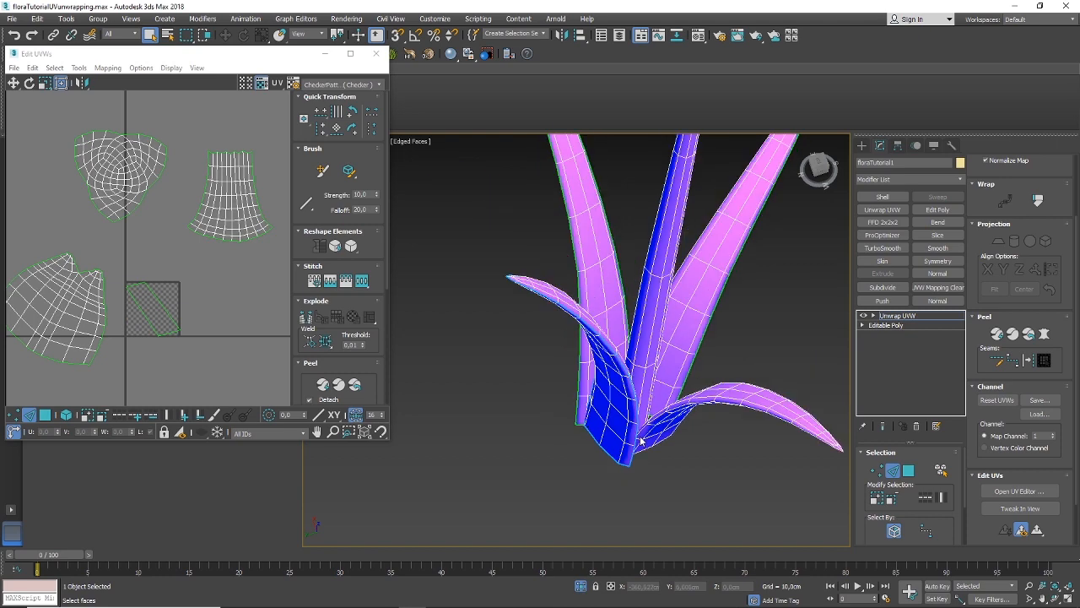
pyautogui.scroll(10, 612, 413)
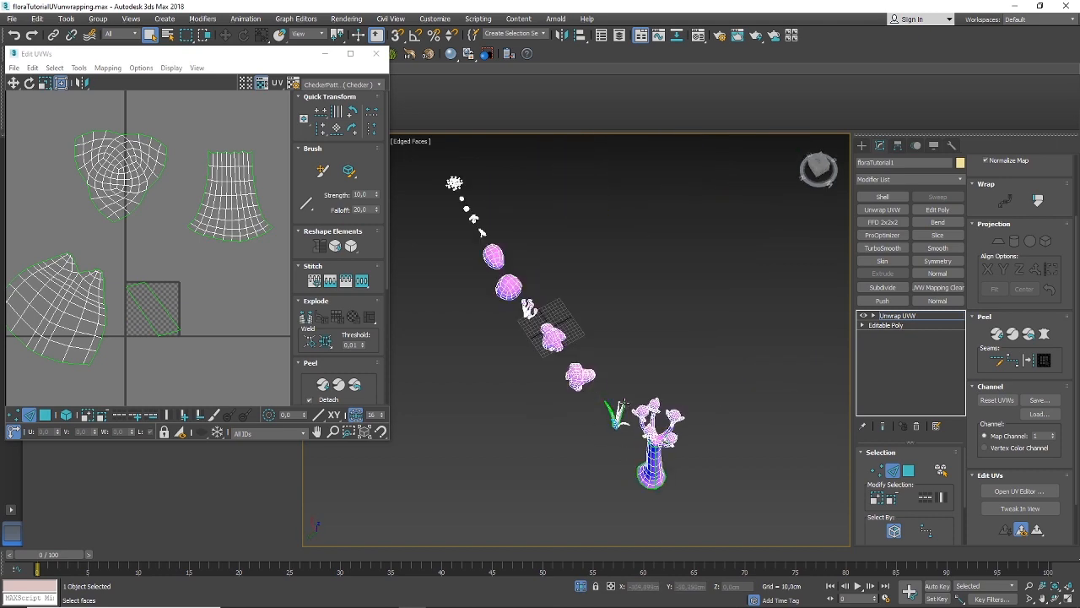
pyautogui.scroll(3, 589, 492)
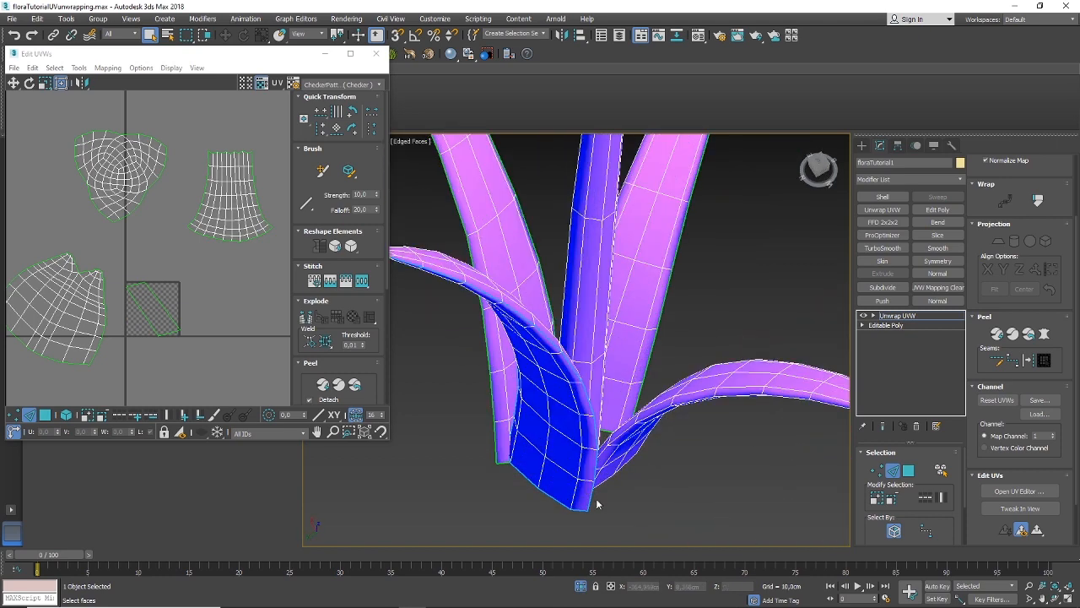
pyautogui.moveTo(639, 494); pyautogui.dragTo(593, 497, button='middle')
pyautogui.moveTo(772, 407)
pyautogui.mouseDown(button='middle')
pyautogui.moveTo(580, 497)
pyautogui.moveTo(562, 492)
pyautogui.moveTo(783, 397)
pyautogui.mouseUp(button='middle')
pyautogui.moveTo(585, 496); pyautogui.dragTo(563, 506, button='middle')
pyautogui.scroll(1, 601, 477)
pyautogui.scroll(-1, 600, 477)
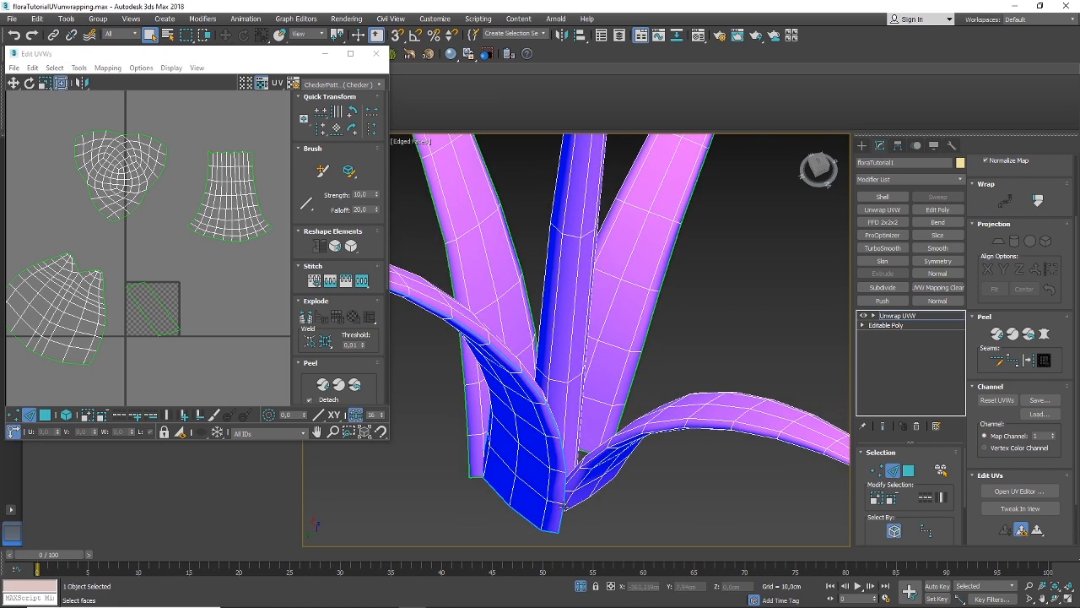
# Correct the curved leaf's seams along its rim from the base to the tip with Edit Seams
pyautogui.click(997, 361)
pyautogui.moveTo(606, 508); pyautogui.dragTo(604, 496, button='middle')
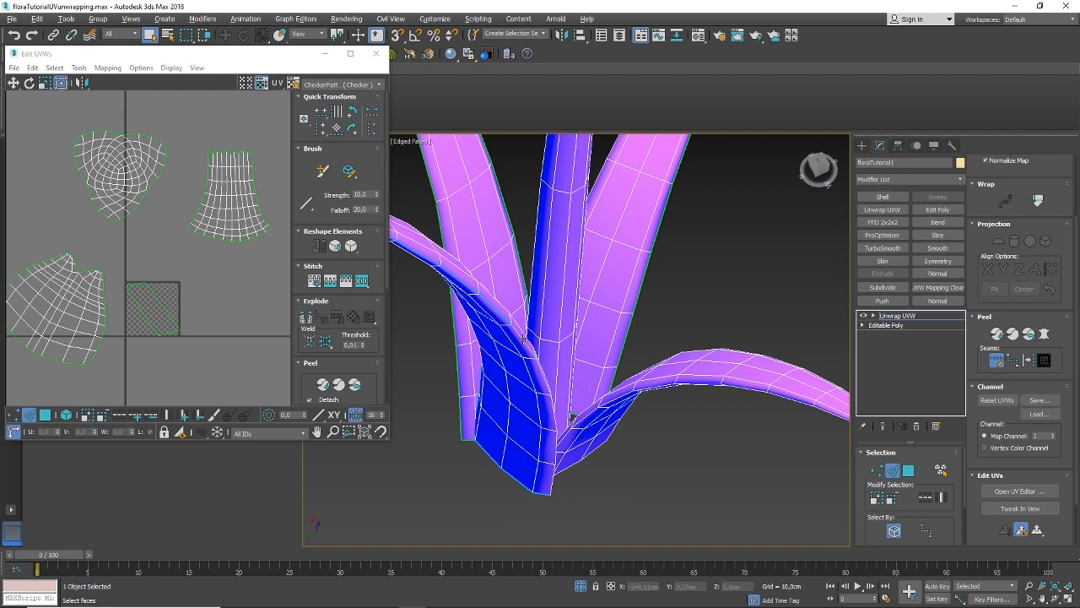
pyautogui.moveTo(465, 284); pyautogui.dragTo(533, 362, button='middle')
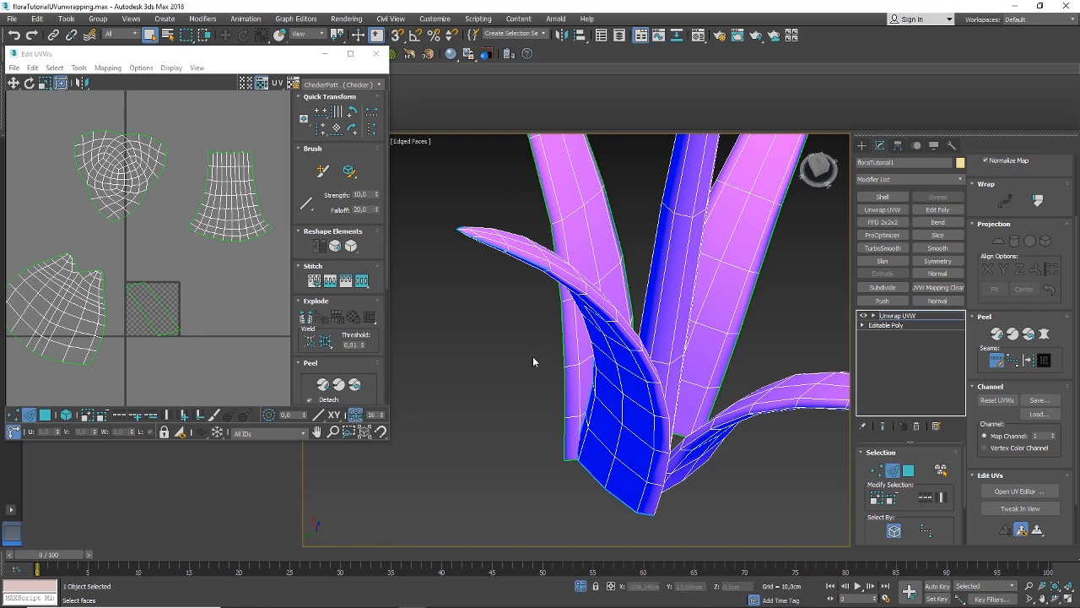
pyautogui.keyDown('alt'); pyautogui.moveTo(523, 270); pyautogui.dragTo(523, 269, button='middle'); pyautogui.keyUp('alt')
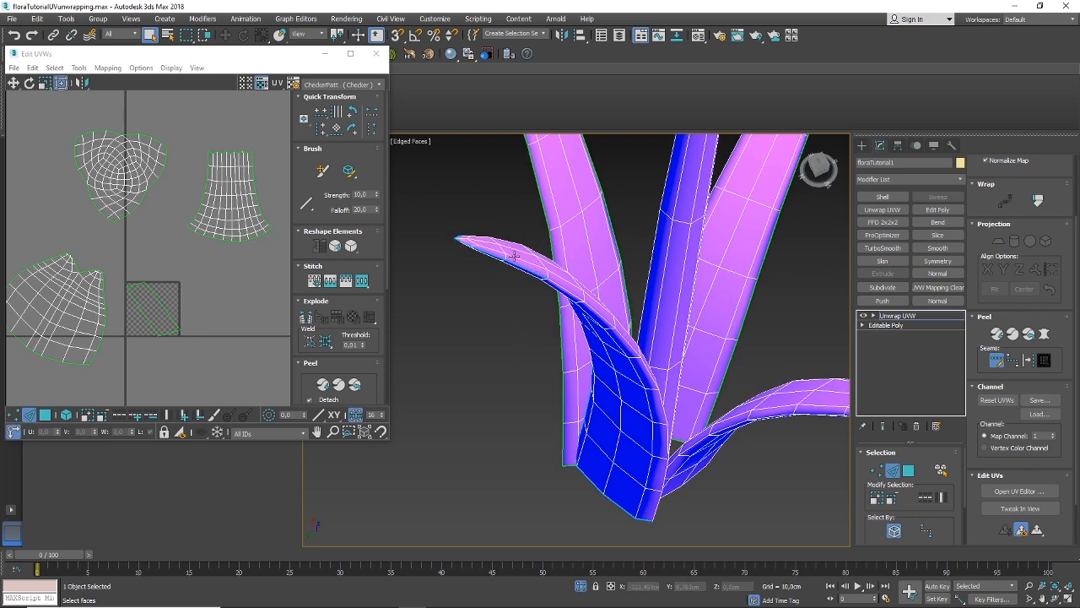
pyautogui.keyDown('alt'); pyautogui.moveTo(528, 307); pyautogui.dragTo(519, 283, button='middle'); pyautogui.keyUp('alt')
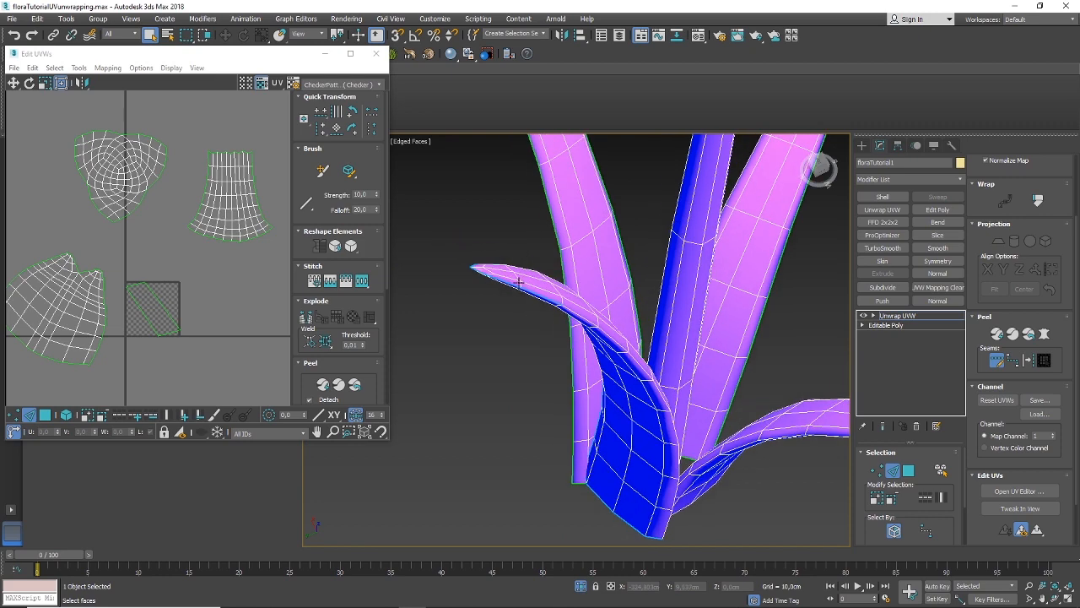
pyautogui.keyDown('alt'); pyautogui.moveTo(556, 320); pyautogui.dragTo(523, 313, button='middle'); pyautogui.keyUp('alt')
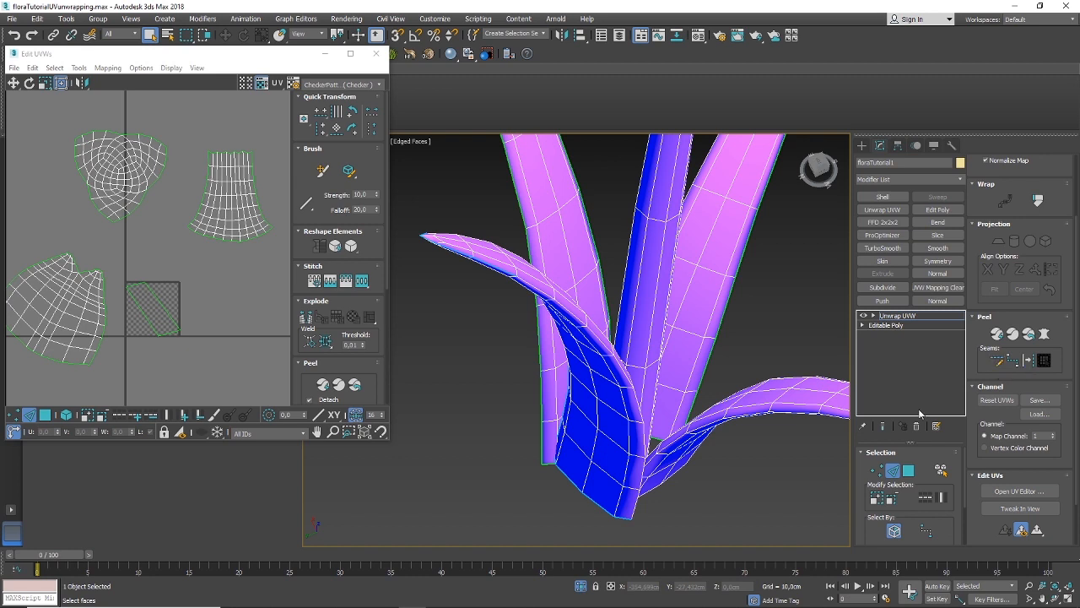
pyautogui.click(999, 362)
pyautogui.click(997, 363)
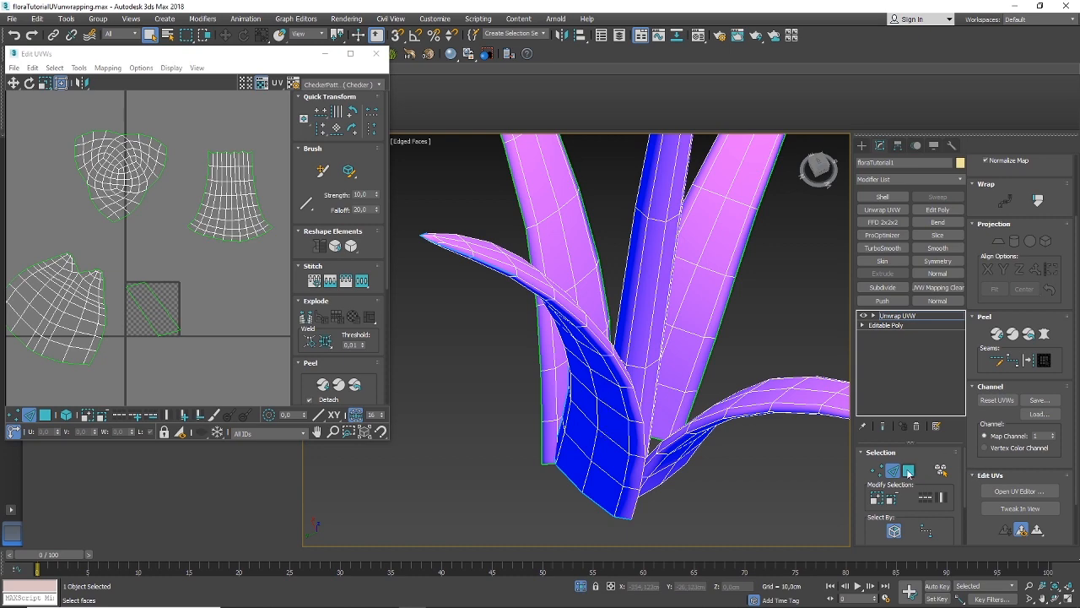
# In polygon mode, select a face near the curved leaf's base and expand the selection to its seams
pyautogui.click(910, 472)
pyautogui.click(596, 461)
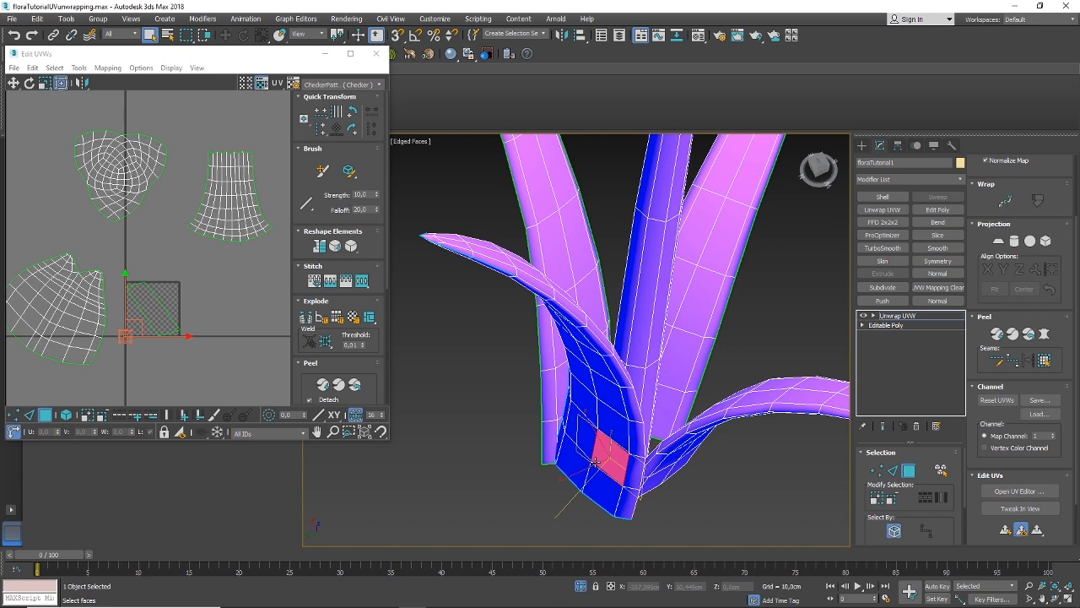
pyautogui.click(1045, 361)
pyautogui.keyDown('alt'); pyautogui.moveTo(553, 430); pyautogui.dragTo(646, 446, button='middle'); pyautogui.keyUp('alt')
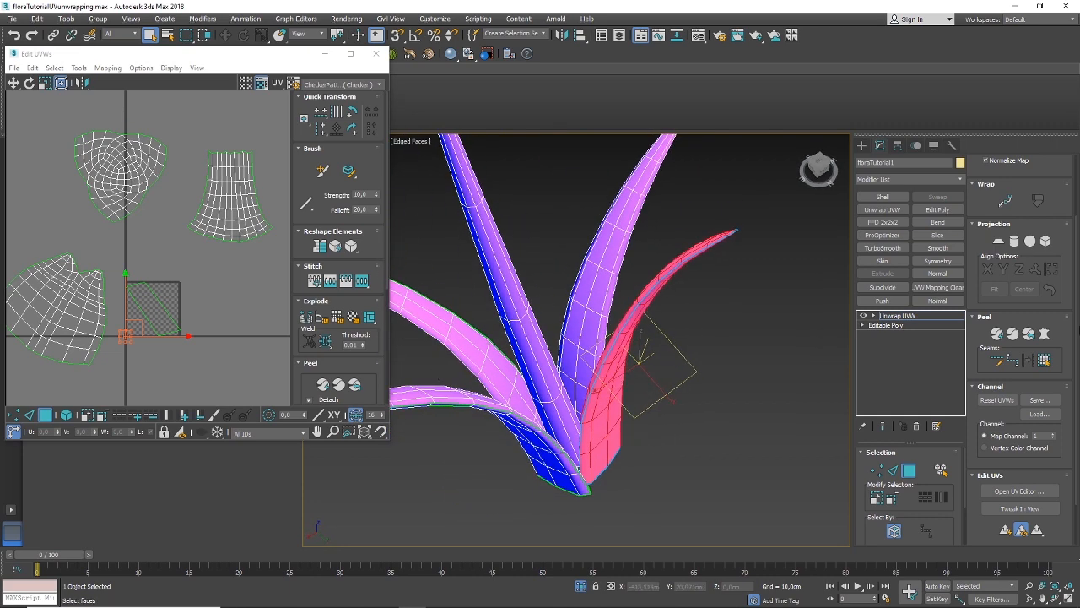
# Run the Pelt Map simulation on the curved leaf and commit it without relaxing
pyautogui.click(1044, 334)
pyautogui.click(793, 241)
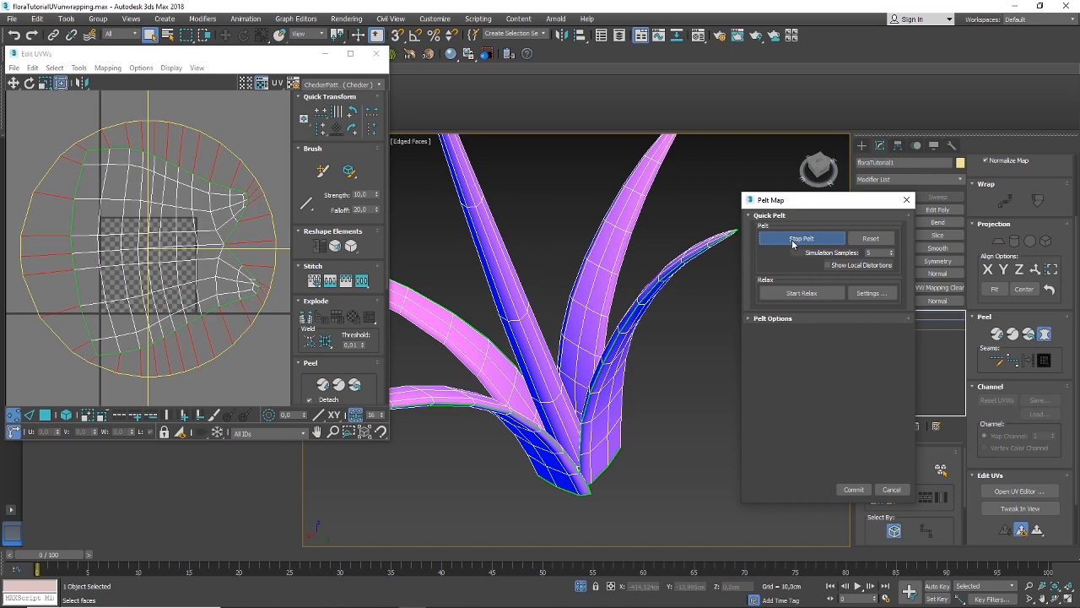
pyautogui.click(854, 490)
# Move the curved leaf's pelted UV shell off the checkered tile into the empty space beside the other shells
pyautogui.scroll(-5, 190, 321)
pyautogui.scroll(3, 190, 312)
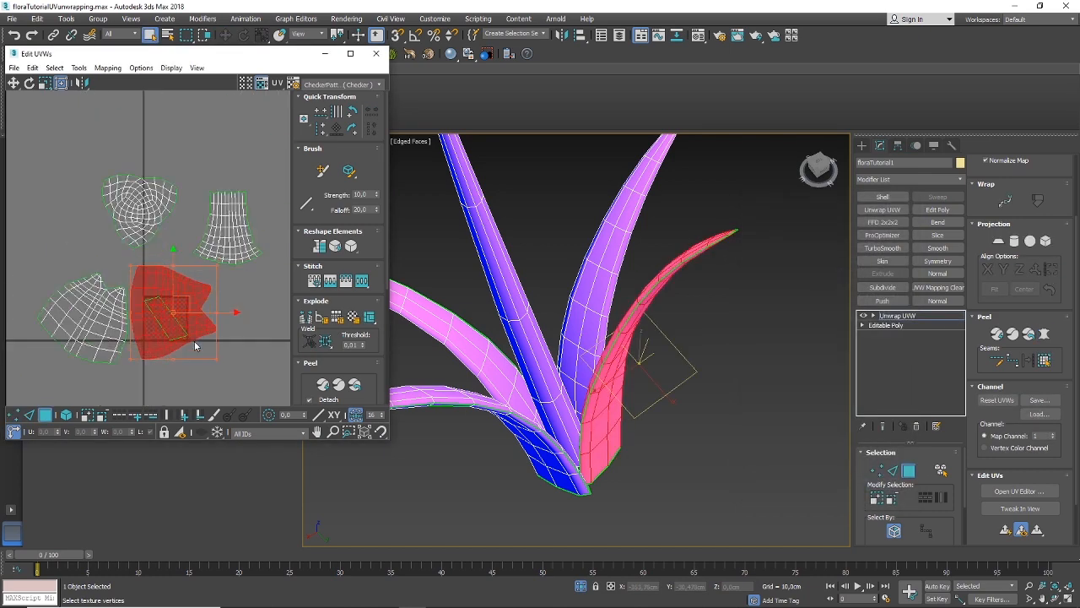
pyautogui.moveTo(184, 296); pyautogui.dragTo(50, 213)
pyautogui.moveTo(83, 245); pyautogui.dragTo(131, 259, button='middle')
pyautogui.scroll(-3, 685, 329)
# Switch to edge selection and examine the grass plant's stalk and its ball-shaped tip for a seam route
pyautogui.keyDown('alt'); pyautogui.moveTo(686, 329); pyautogui.dragTo(651, 385, button='middle'); pyautogui.keyUp('alt')
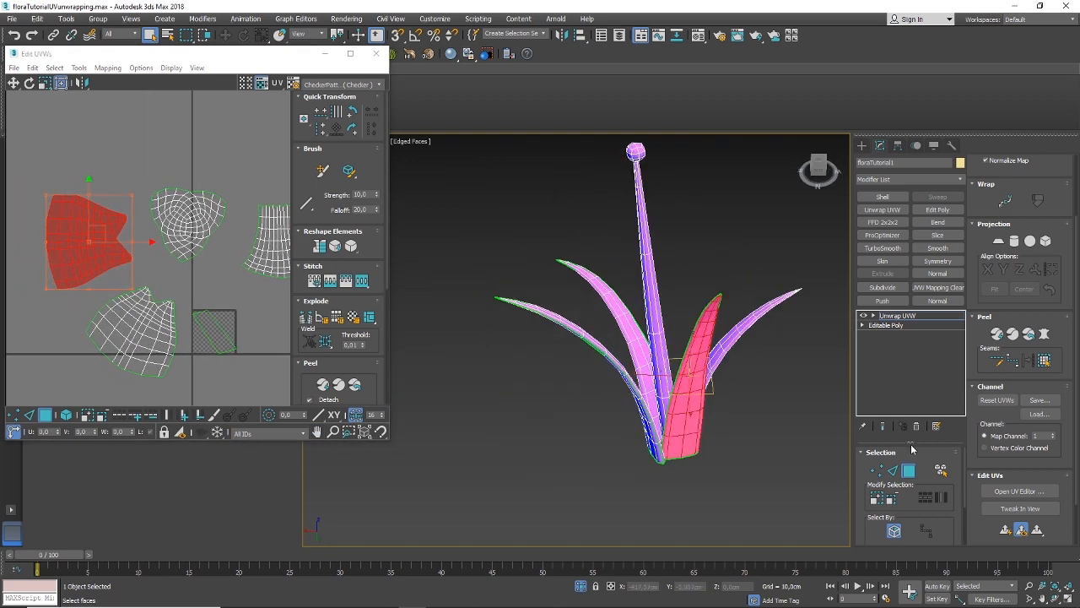
pyautogui.click(894, 470)
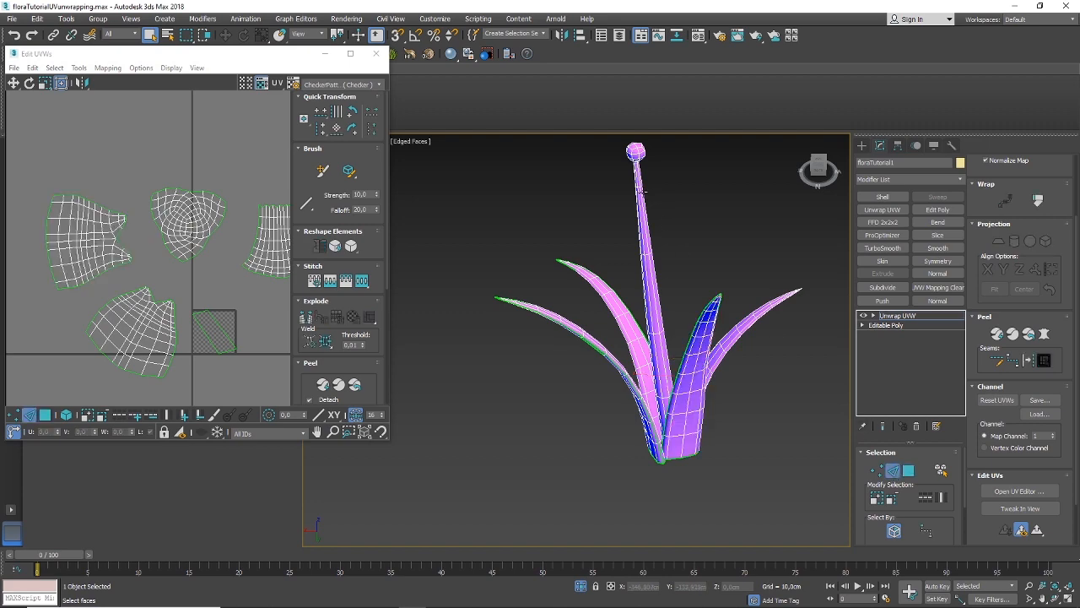
pyautogui.keyDown('alt'); pyautogui.moveTo(665, 208); pyautogui.dragTo(648, 152, button='middle'); pyautogui.keyUp('alt')
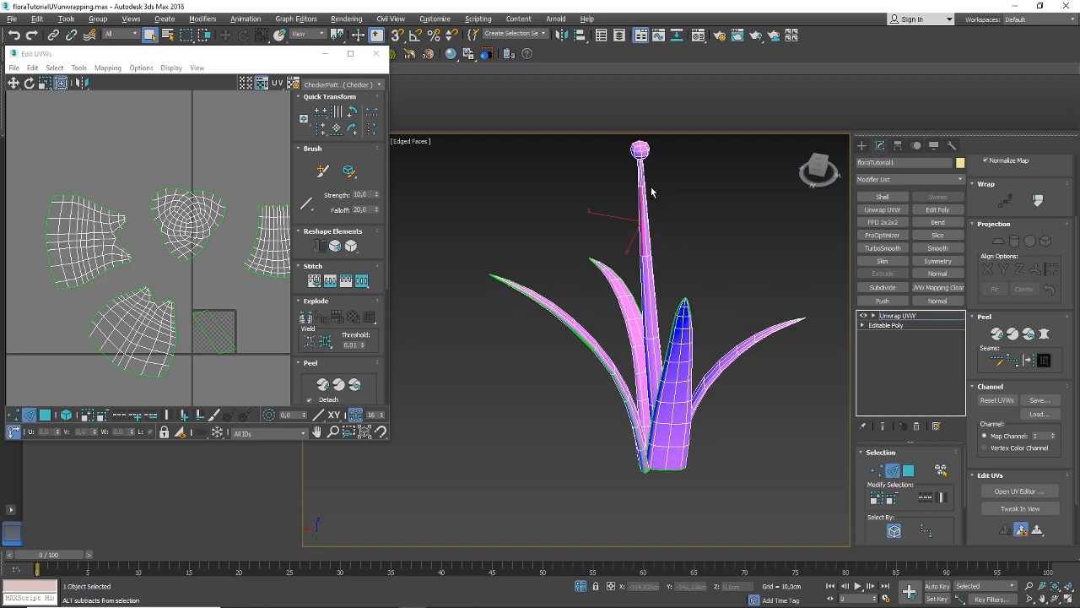
pyautogui.scroll(6, 646, 140)
pyautogui.scroll(-6, 647, 191)
pyautogui.click(652, 158)
pyautogui.keyDown('alt'); pyautogui.moveTo(673, 194); pyautogui.dragTo(585, 222, button='middle'); pyautogui.keyUp('alt')
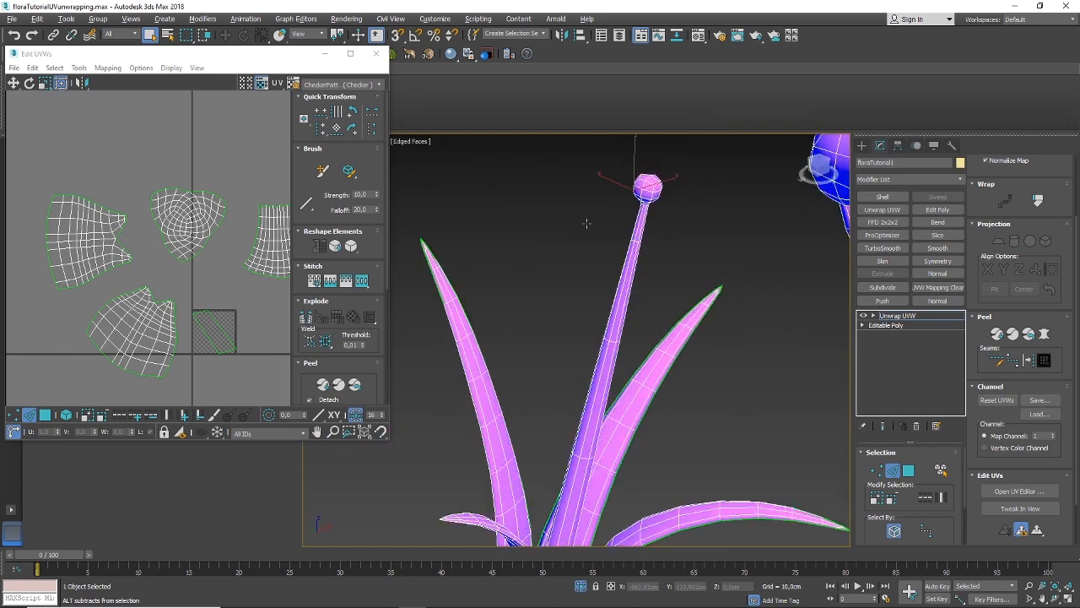
pyautogui.scroll(5, 655, 178)
pyautogui.scroll(-5, 636, 205)
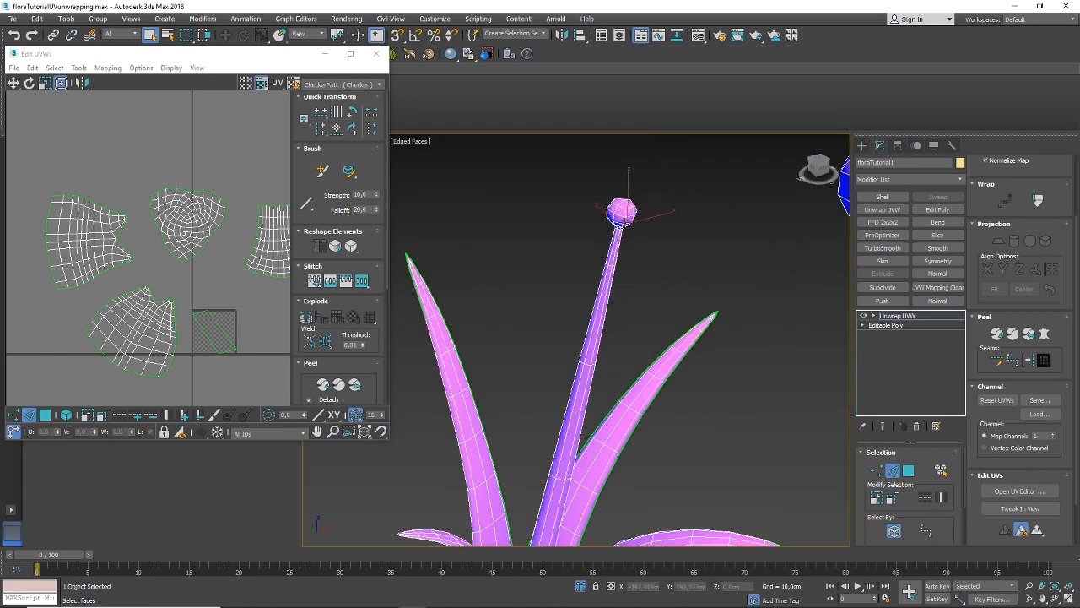
pyautogui.keyDown('alt'); pyautogui.moveTo(621, 218); pyautogui.dragTo(616, 217, button='middle'); pyautogui.keyUp('alt')
pyautogui.scroll(-10, 611, 214)
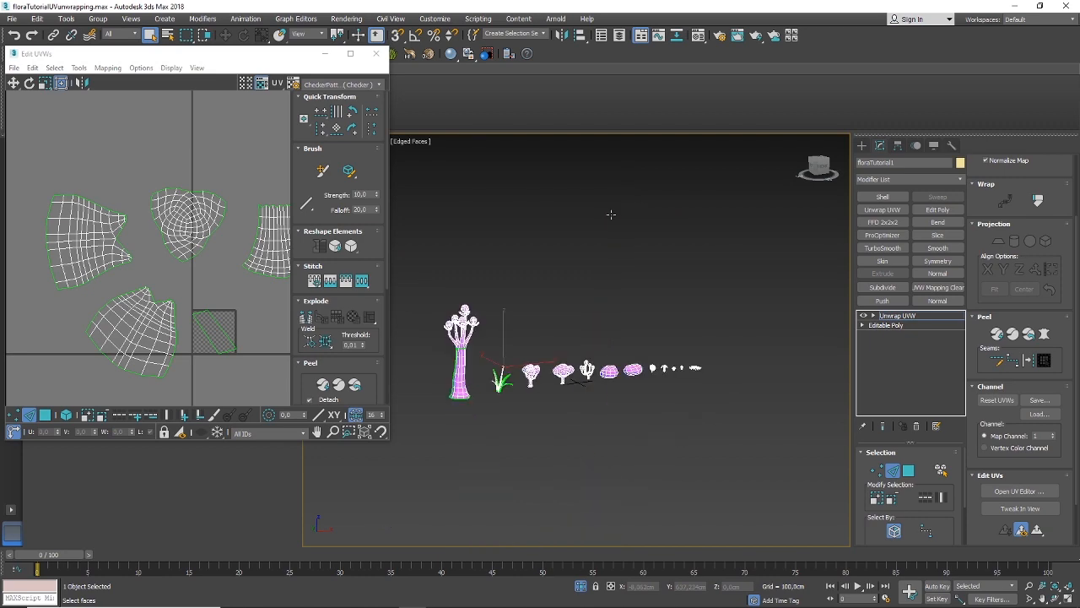
pyautogui.scroll(10, 516, 381)
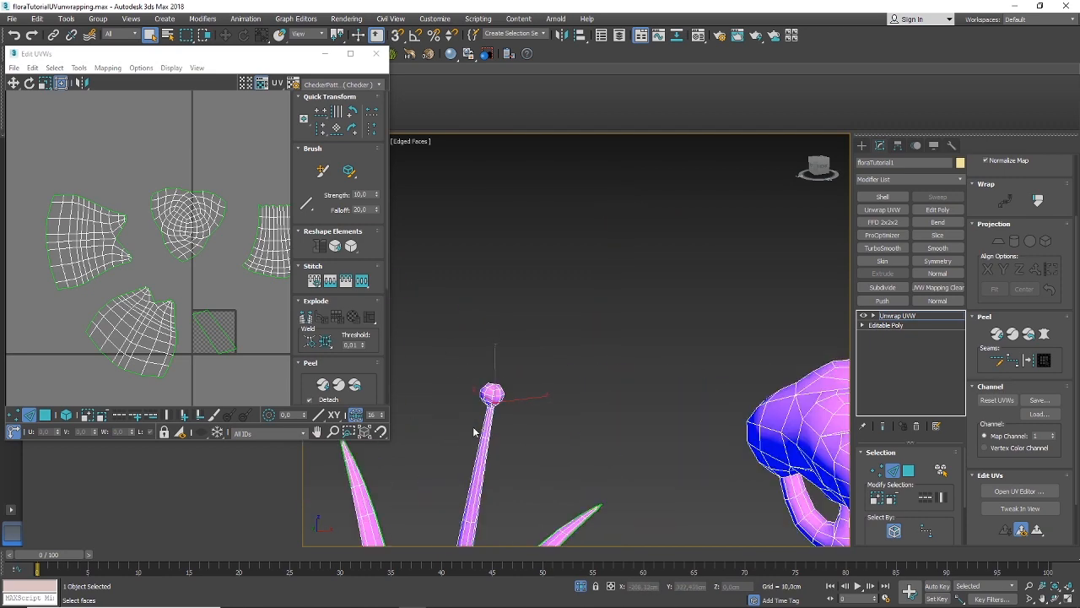
pyautogui.scroll(5, 489, 398)
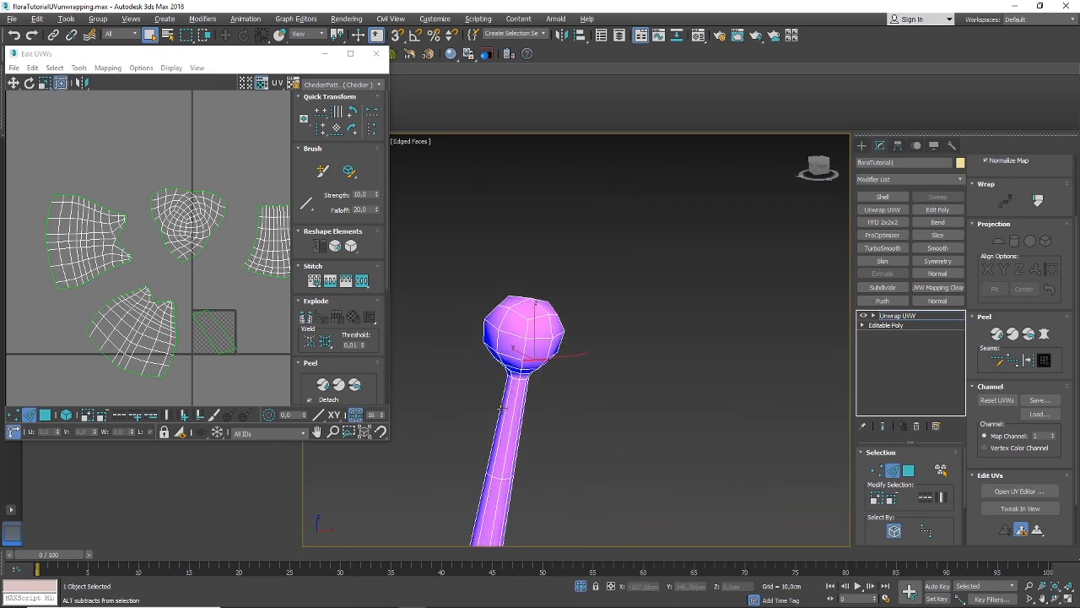
pyautogui.moveTo(505, 395)
pyautogui.keyDown('alt'); pyautogui.mouseDown(button='middle')
pyautogui.moveTo(466, 386)
pyautogui.moveTo(498, 405)
pyautogui.mouseUp(button='middle'); pyautogui.keyUp('alt')
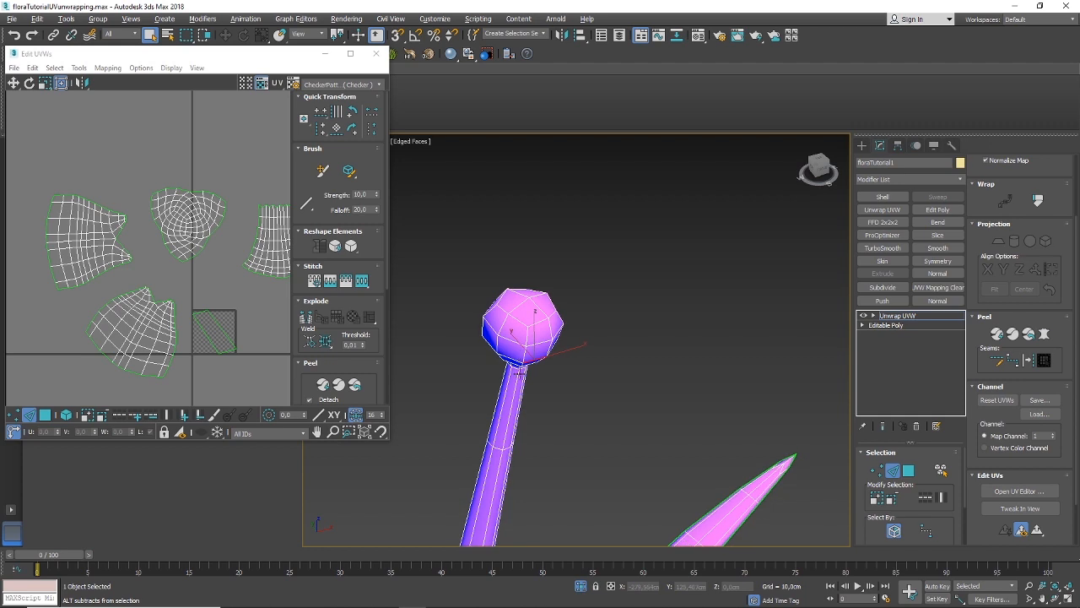
# Select edges branching across the top of the stalk's ball tip and running down to its neck
pyautogui.click(504, 311)
pyautogui.keyDown('ctrl'); pyautogui.click(515, 320); pyautogui.keyUp('ctrl')
pyautogui.keyDown('ctrl'); pyautogui.click(537, 323); pyautogui.keyUp('ctrl')
pyautogui.keyDown('ctrl'); pyautogui.click(551, 316); pyautogui.keyUp('ctrl')
pyautogui.keyDown('ctrl'); pyautogui.click(527, 336); pyautogui.keyUp('ctrl')
pyautogui.keyDown('ctrl'); pyautogui.click(524, 354); pyautogui.keyUp('ctrl')
pyautogui.moveTo(524, 355)
pyautogui.keyDown('alt'); pyautogui.mouseDown(button='middle')
pyautogui.moveTo(521, 369)
pyautogui.moveTo(516, 342)
pyautogui.moveTo(494, 325)
pyautogui.moveTo(516, 352)
pyautogui.mouseUp(button='middle'); pyautogui.keyUp('alt')
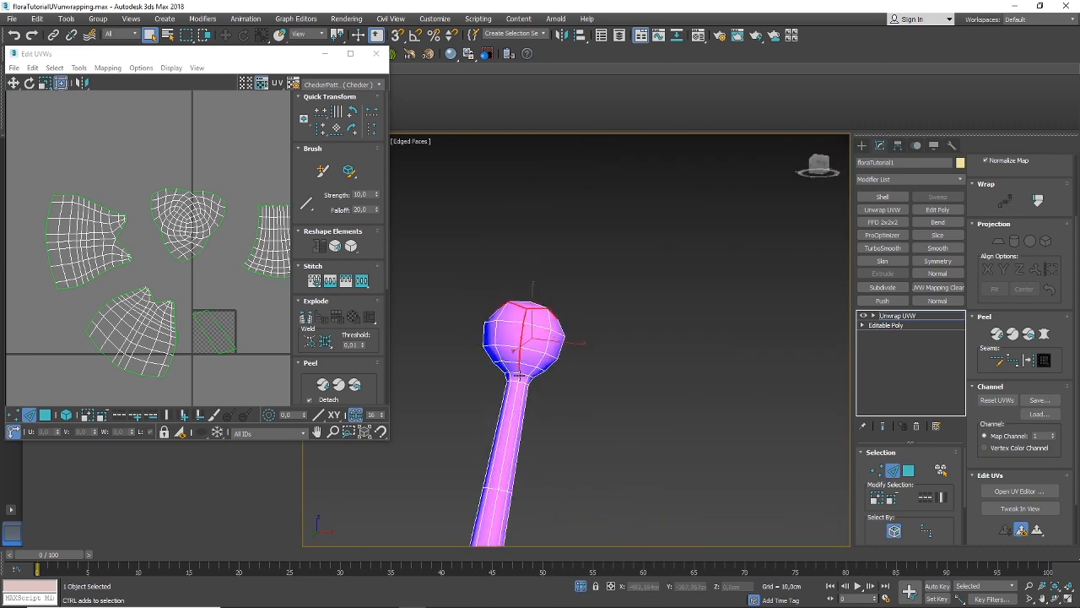
pyautogui.click(519, 379)
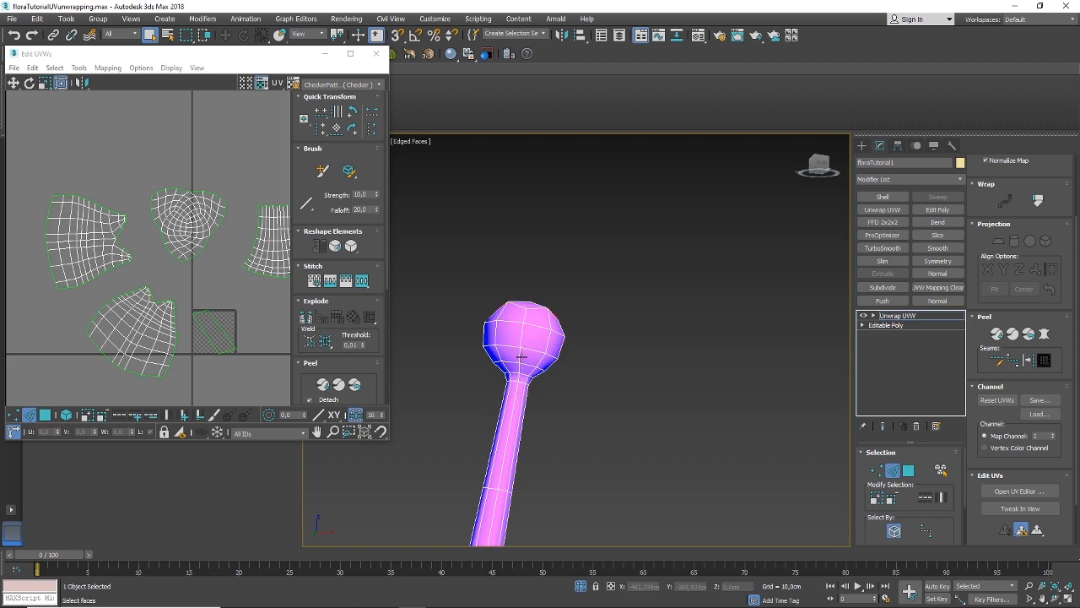
pyautogui.moveTo(521, 324)
pyautogui.keyDown('alt'); pyautogui.mouseDown(button='middle')
pyautogui.moveTo(503, 302)
pyautogui.moveTo(548, 306)
pyautogui.moveTo(522, 329)
pyautogui.moveTo(528, 373)
pyautogui.moveTo(509, 395)
pyautogui.moveTo(549, 339)
pyautogui.moveTo(543, 327)
pyautogui.mouseUp(button='middle'); pyautogui.keyUp('alt')
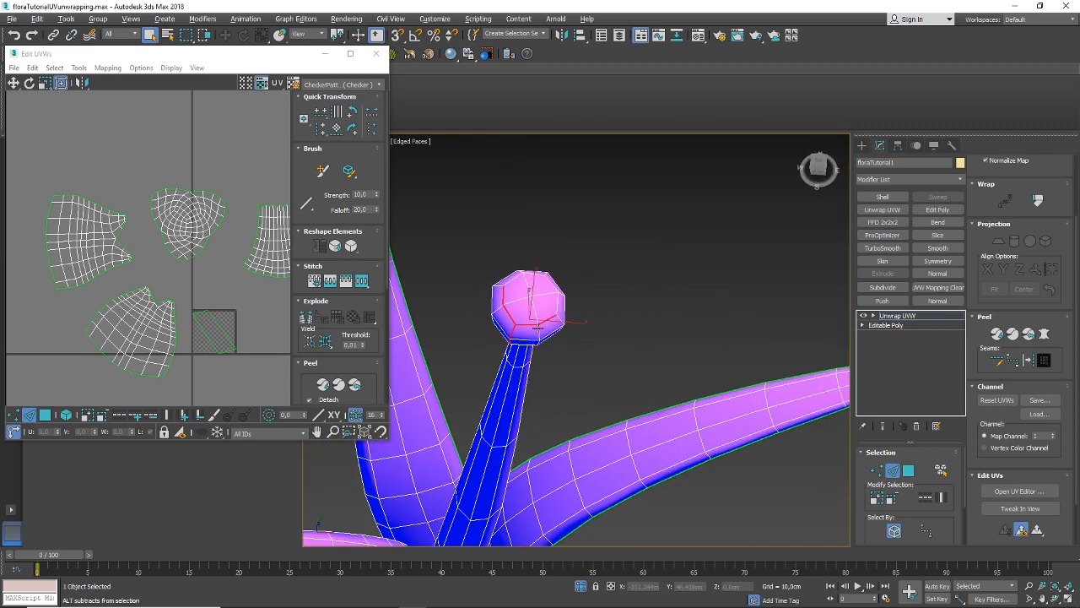
pyautogui.keyDown('alt'); pyautogui.moveTo(522, 370); pyautogui.dragTo(541, 332, button='middle'); pyautogui.keyUp('alt')
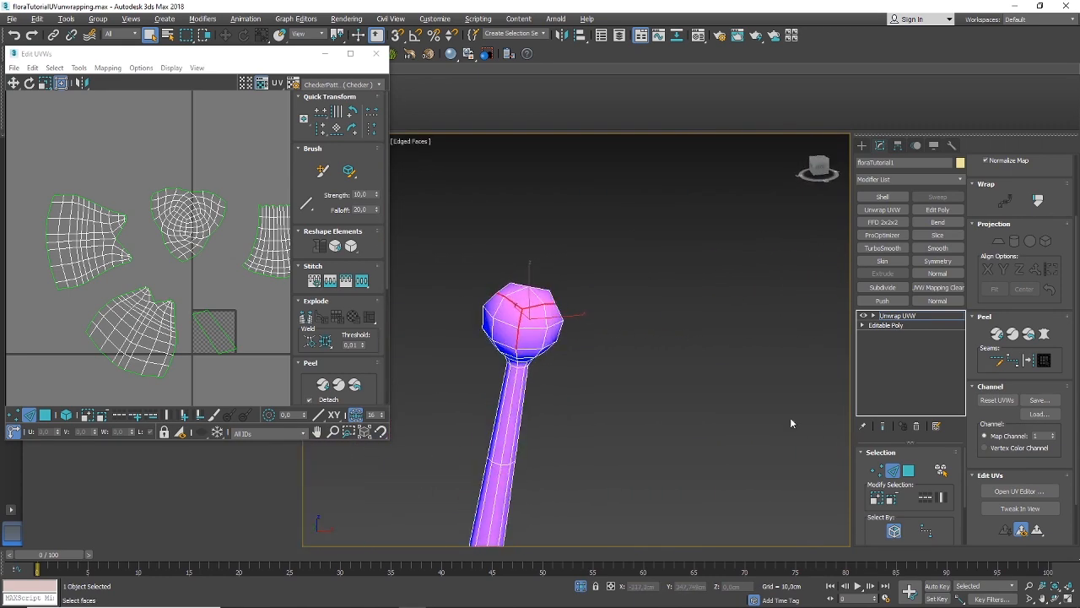
# Extend the edge selection along the stalk's length and convert the selected edges to seams
pyautogui.click(931, 500)
pyautogui.moveTo(557, 385); pyautogui.dragTo(559, 330, button='middle')
pyautogui.scroll(-5, 507, 320)
pyautogui.scroll(6, 530, 357)
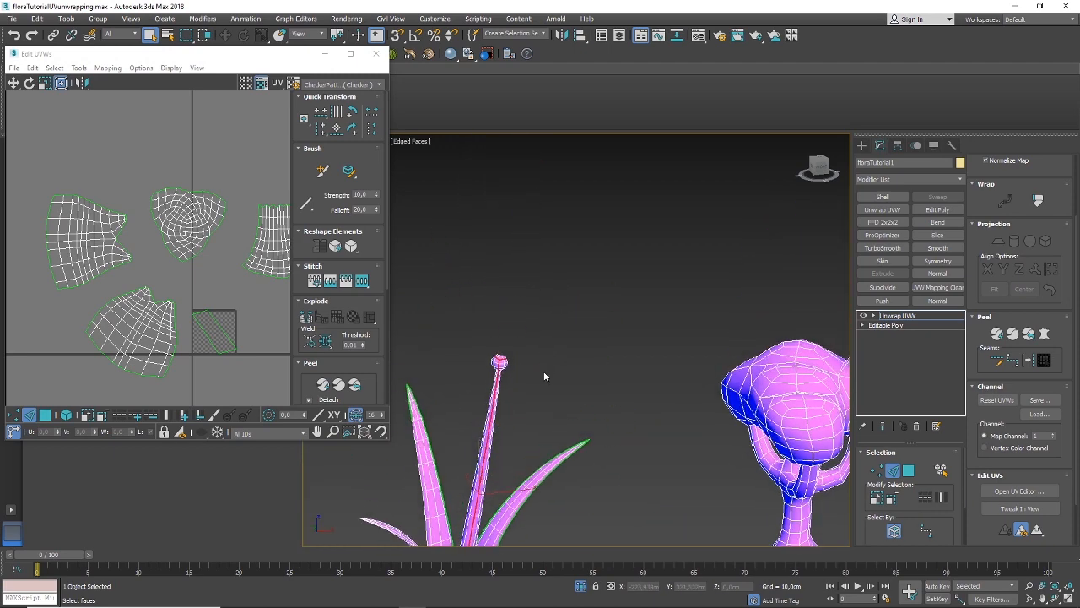
pyautogui.moveTo(498, 382)
pyautogui.keyDown('alt'); pyautogui.mouseDown(button='middle')
pyautogui.moveTo(545, 380)
pyautogui.moveTo(496, 361)
pyautogui.mouseUp(button='middle'); pyautogui.keyUp('alt')
pyautogui.scroll(-3, 489, 353)
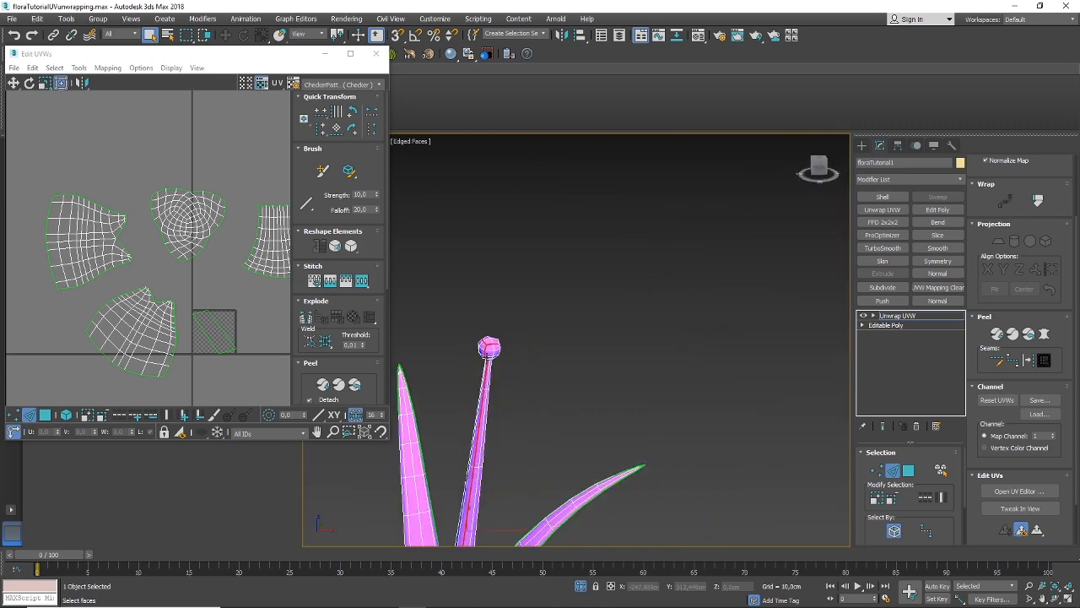
pyautogui.moveTo(498, 431); pyautogui.dragTo(512, 306, button='middle')
pyautogui.keyDown('alt'); pyautogui.moveTo(485, 367); pyautogui.dragTo(494, 411, button='middle'); pyautogui.keyUp('alt')
pyautogui.moveTo(499, 293); pyautogui.dragTo(511, 445, button='middle')
pyautogui.scroll(2, 530, 245)
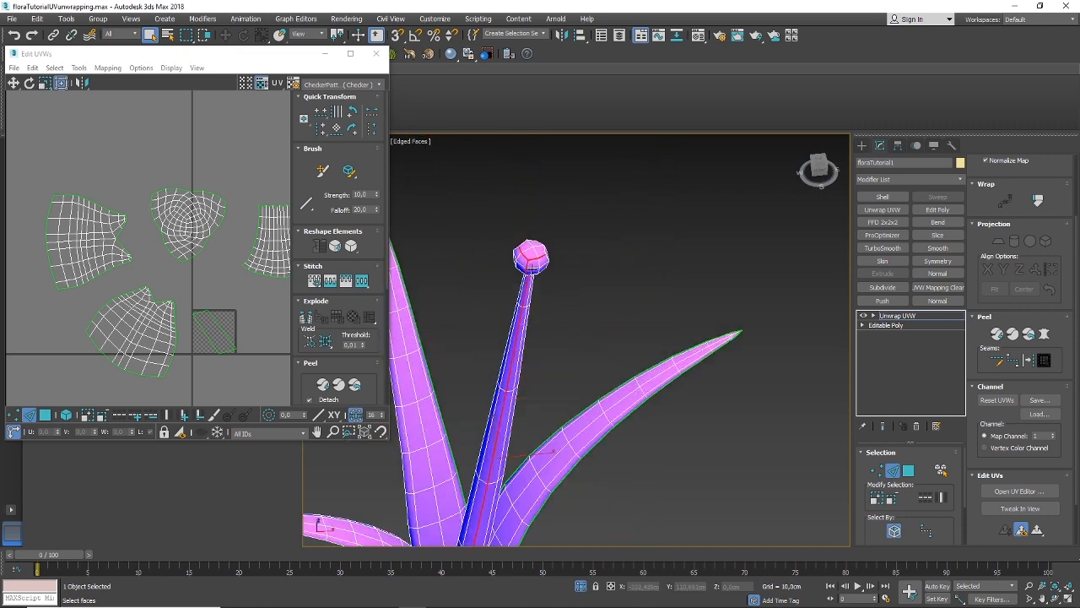
pyautogui.scroll(2, 530, 268)
pyautogui.click(1028, 362)
# In polygon mode, select a face on the stalk's ball tip and expand the selection to the seams
pyautogui.click(910, 473)
pyautogui.click(641, 306)
pyautogui.click(535, 263)
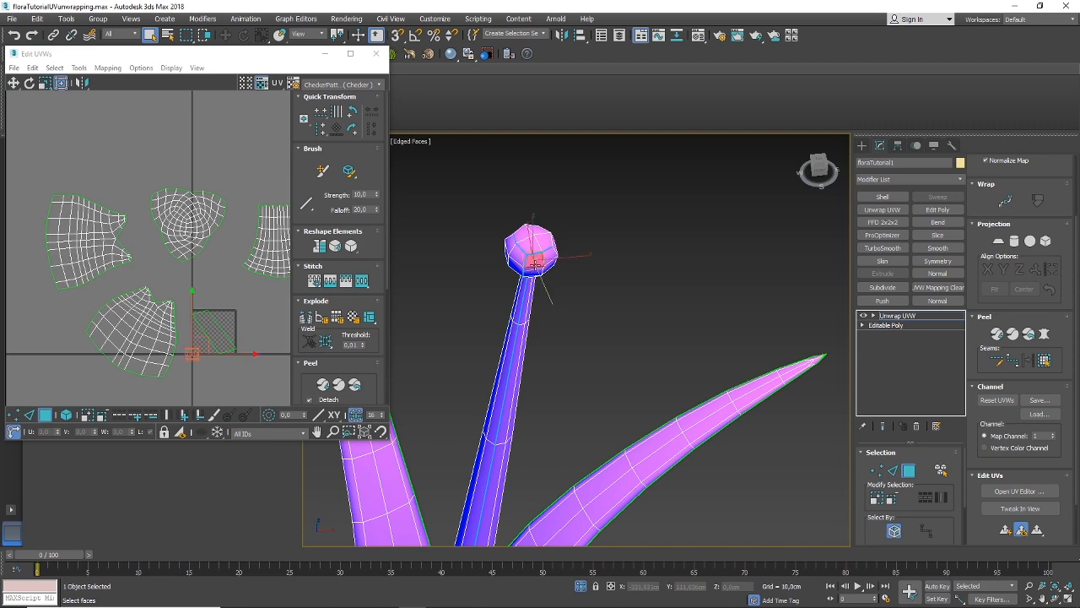
pyautogui.click(1045, 361)
# Run Pelt Map on the stalk, relax the pelted UVs, check the narrow neck area and commit
pyautogui.click(1044, 333)
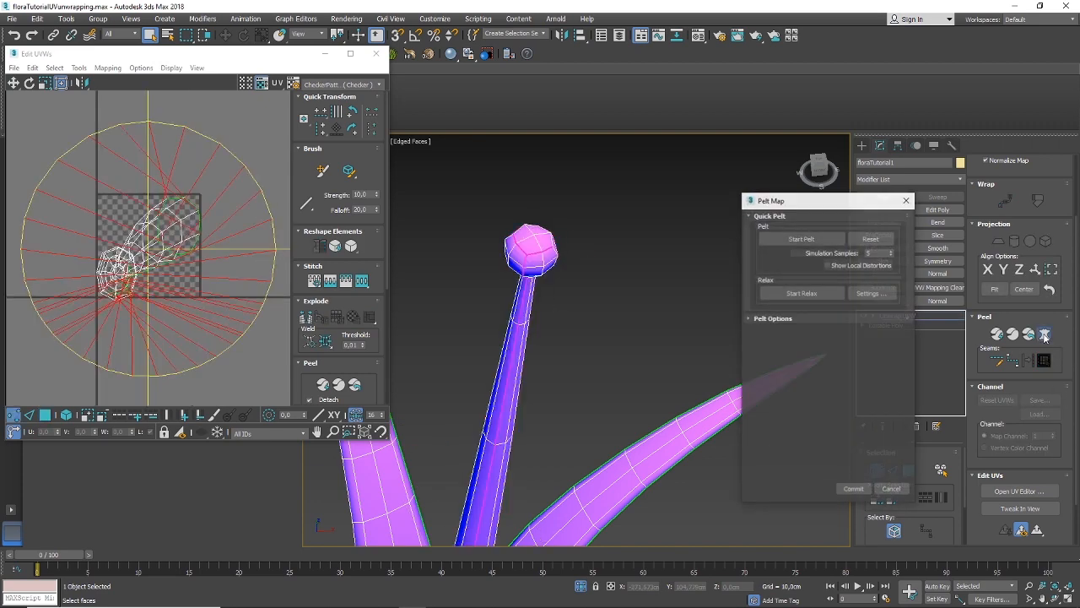
pyautogui.click(808, 238)
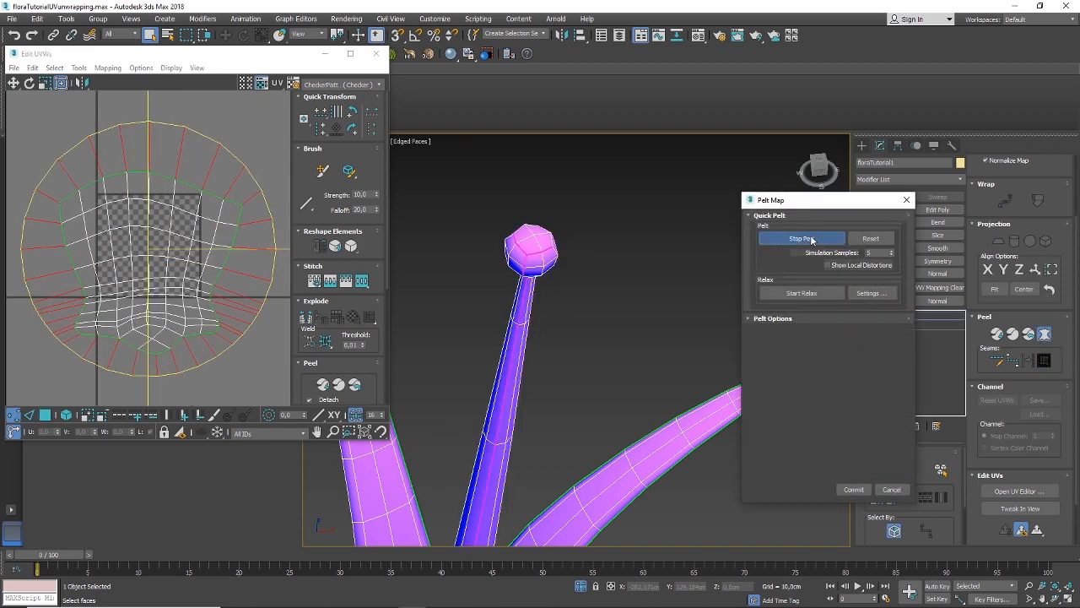
pyautogui.click(800, 293)
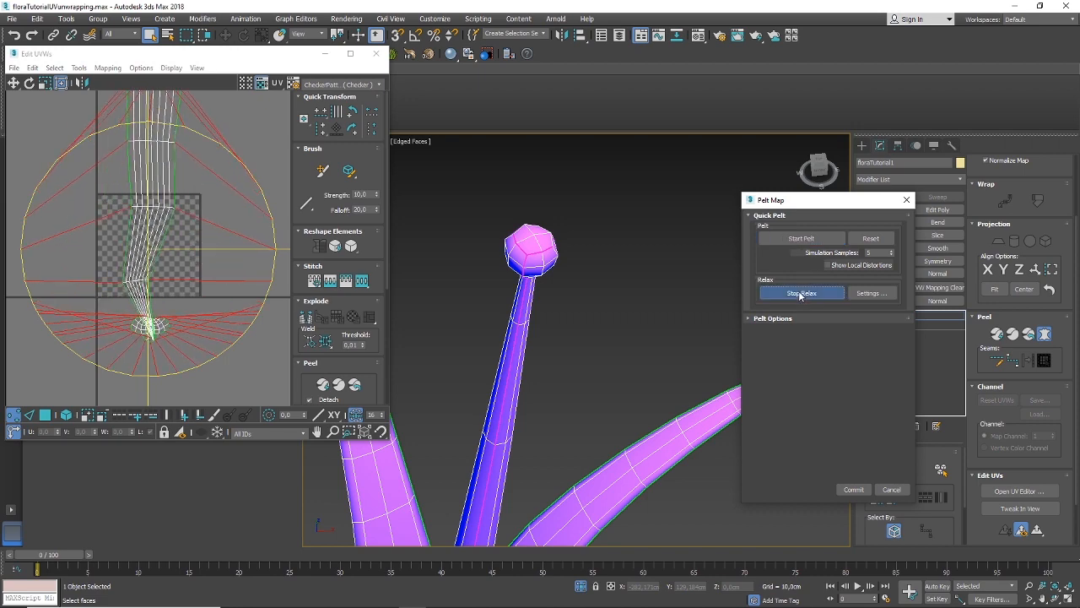
pyautogui.scroll(5, 140, 197)
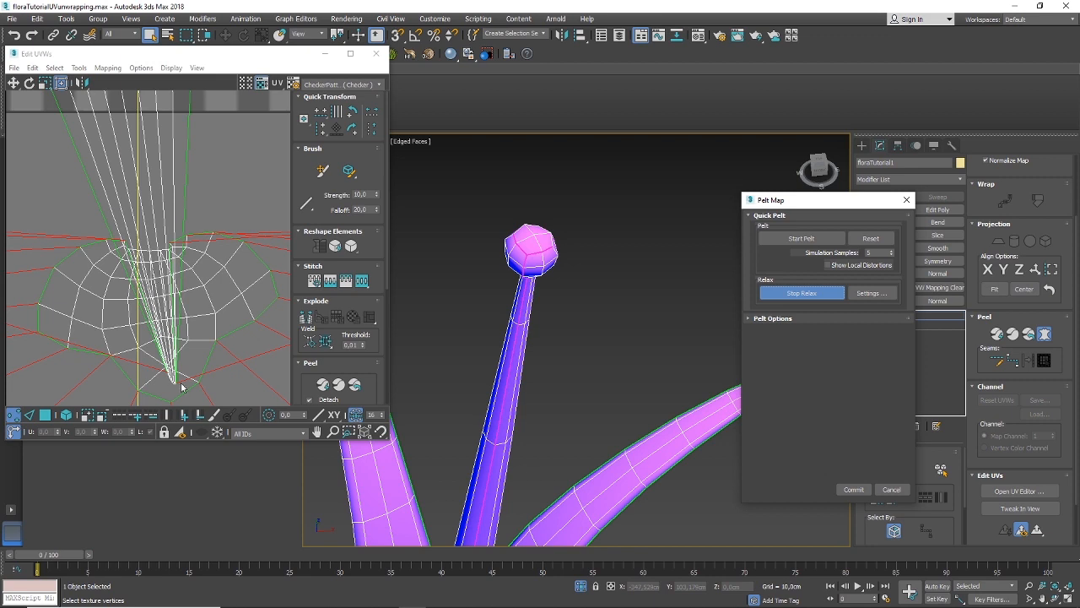
pyautogui.scroll(2, 160, 289)
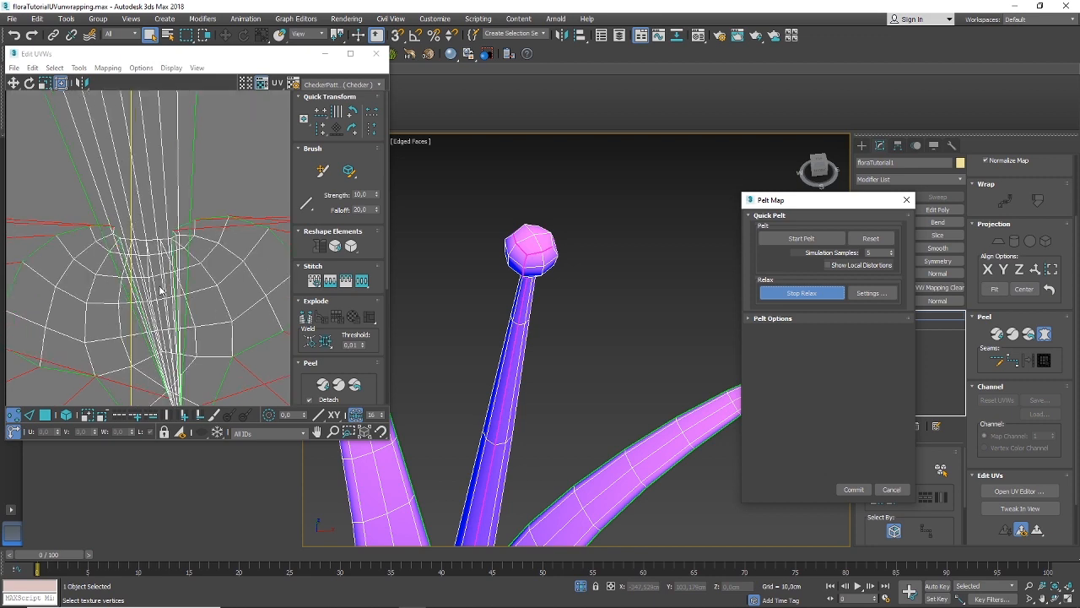
pyautogui.scroll(-1, 161, 287)
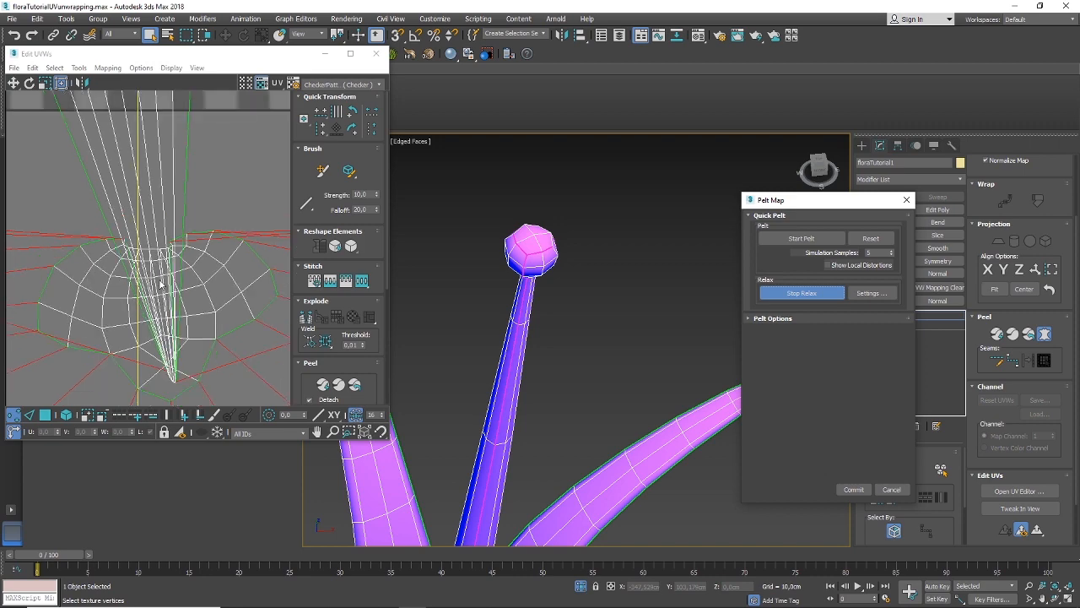
pyautogui.scroll(-2, 135, 299)
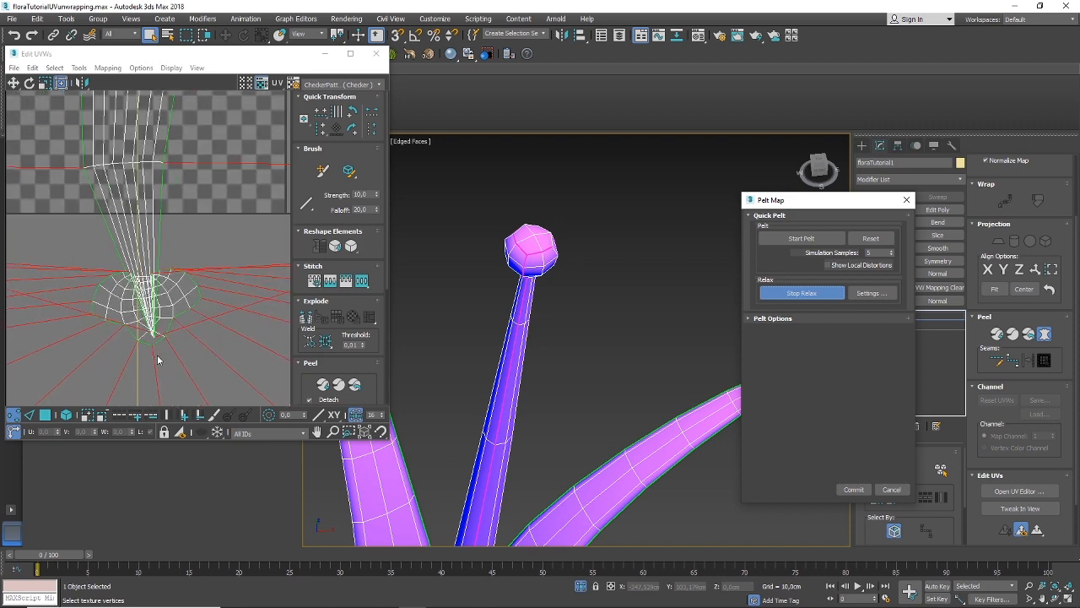
pyautogui.scroll(3, 154, 359)
pyautogui.scroll(2, 148, 331)
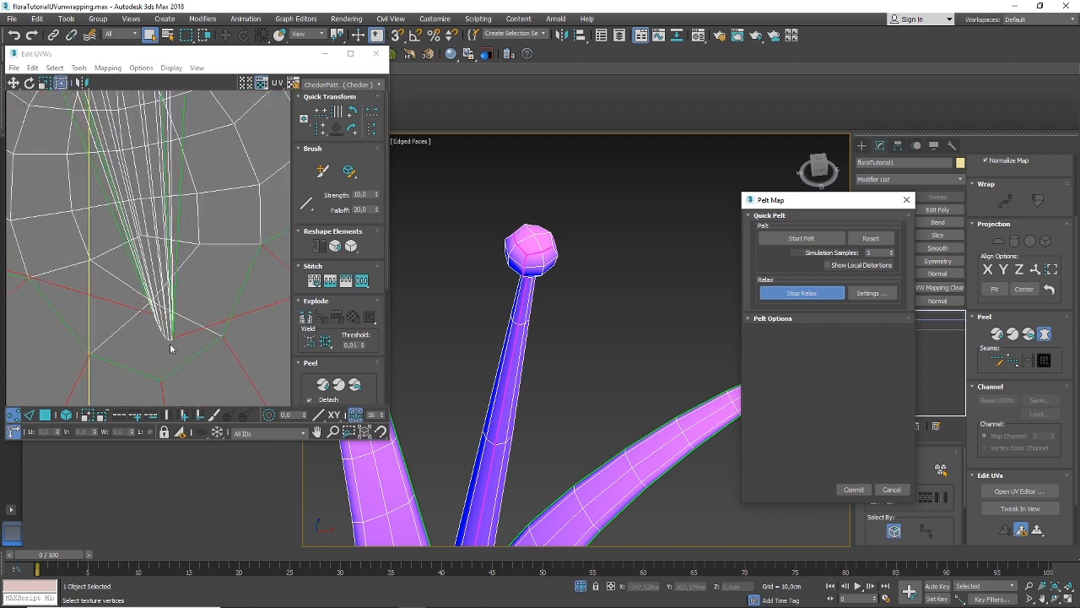
pyautogui.click(853, 488)
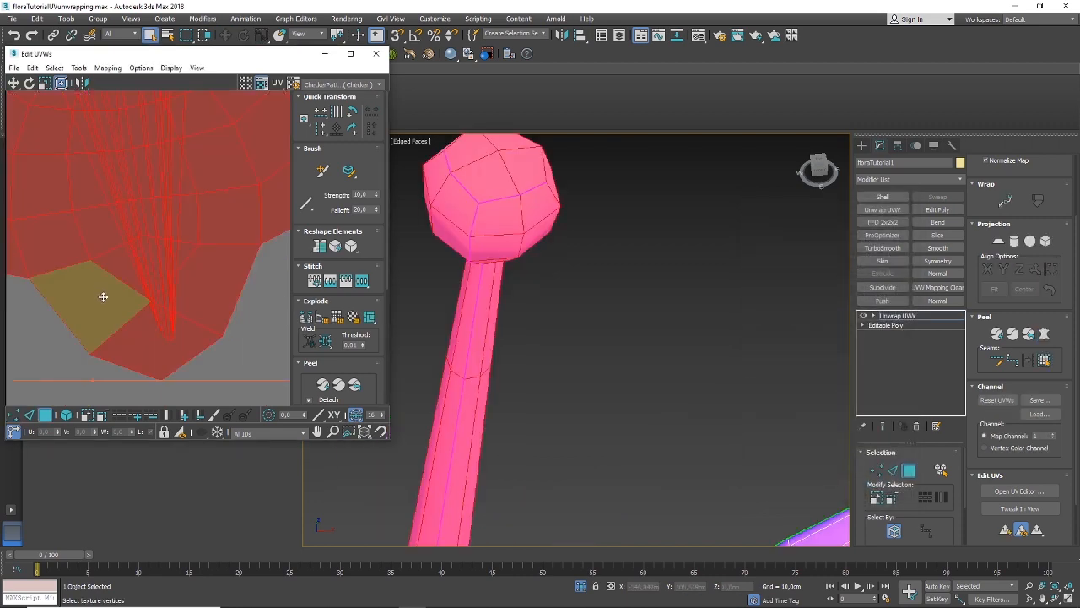
# In vertex mode, select the bunched UV vertices at the stalk shell's pinched end, overlapping the ball's faces
pyautogui.click(13, 415)
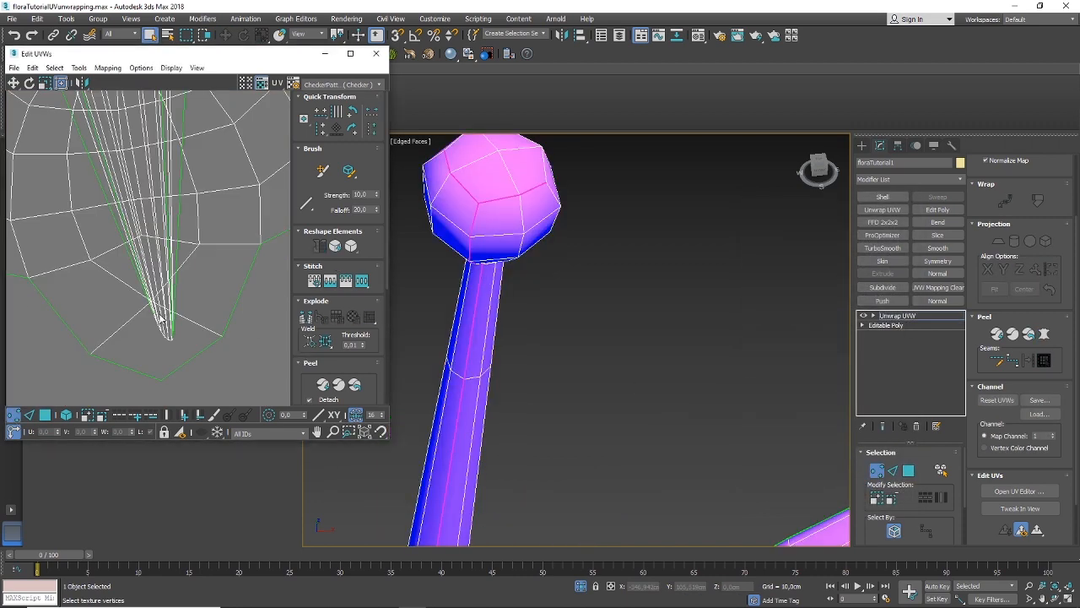
pyautogui.moveTo(204, 266); pyautogui.dragTo(203, 264)
pyautogui.scroll(3, 169, 317)
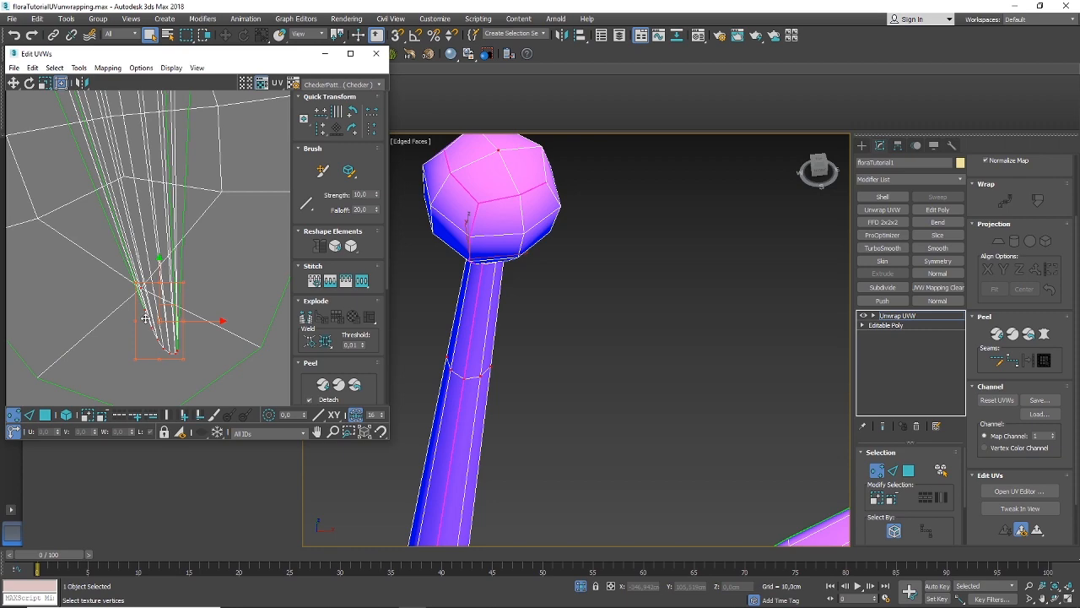
pyautogui.moveTo(93, 236); pyautogui.dragTo(211, 365)
pyautogui.scroll(-2, 208, 354)
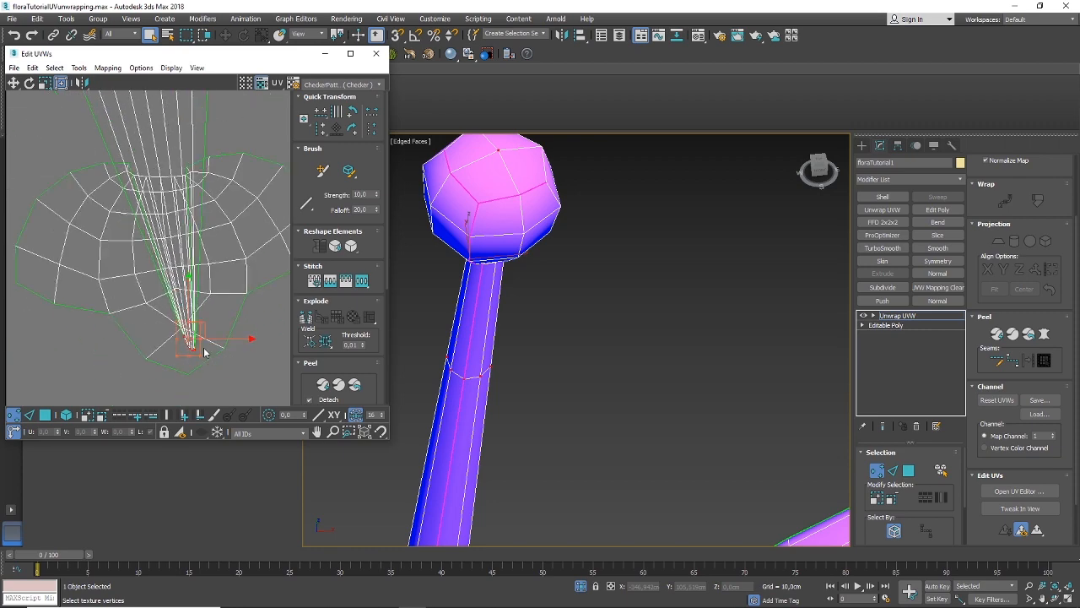
pyautogui.scroll(-1, 189, 324)
pyautogui.scroll(-2, 188, 324)
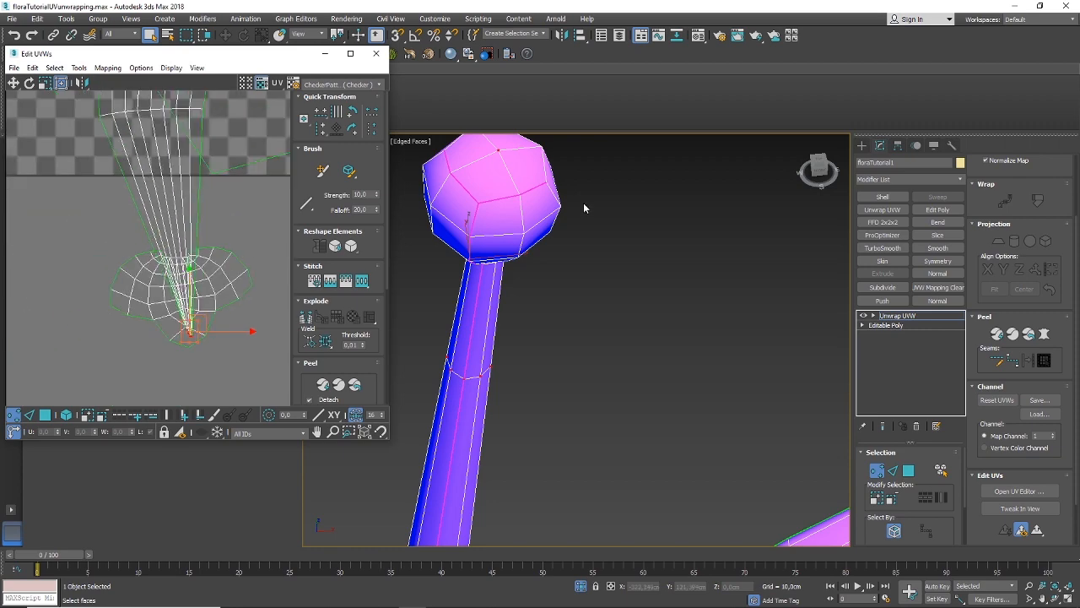
pyautogui.scroll(-5, 545, 288)
pyautogui.scroll(2, 547, 280)
pyautogui.scroll(2, 545, 280)
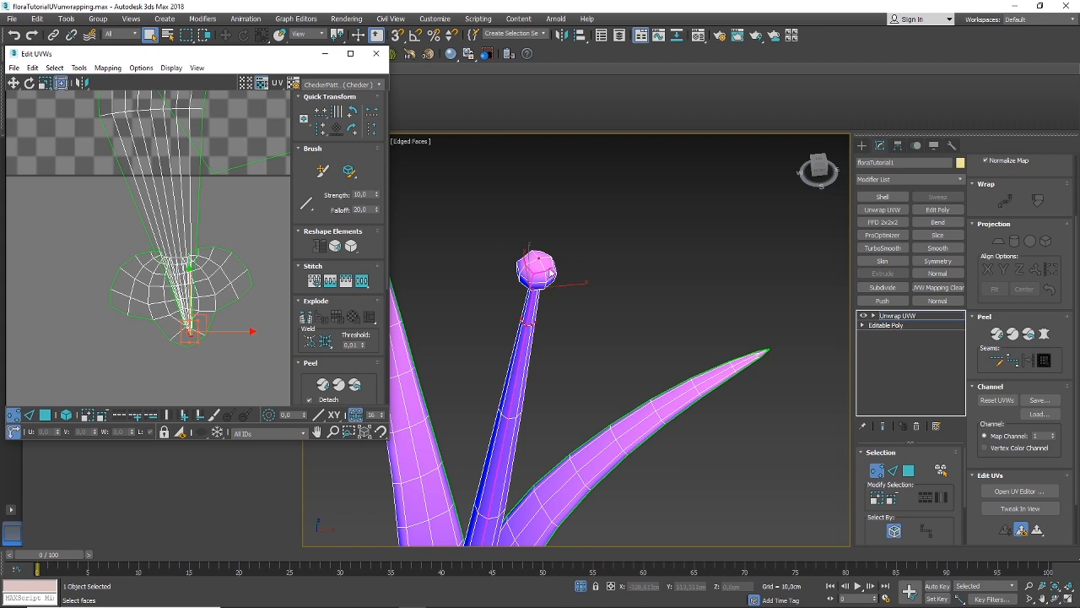
pyautogui.moveTo(248, 359); pyautogui.dragTo(253, 377, button='middle')
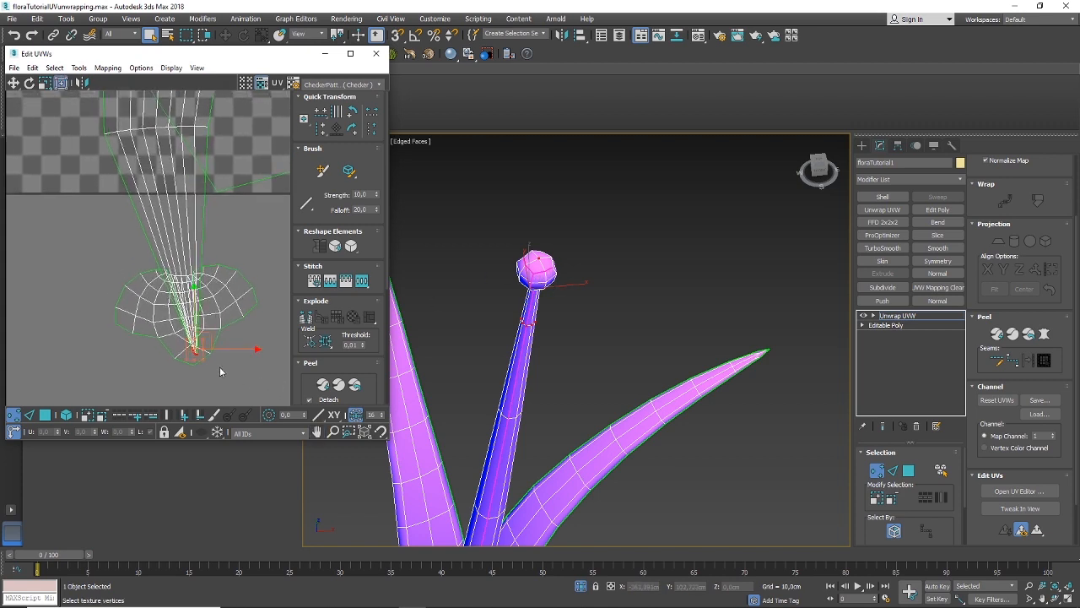
# Try to move the bunched UV vertices up out of the ball's faces toward the stalk's part of the shell
pyautogui.moveTo(203, 342); pyautogui.dragTo(195, 239)
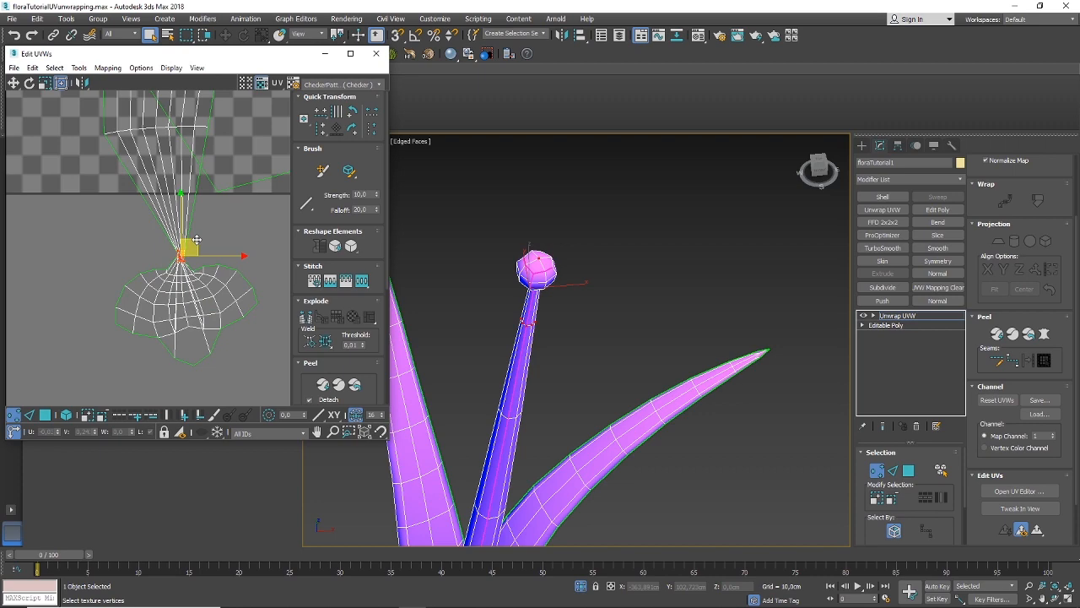
pyautogui.scroll(5, 168, 296)
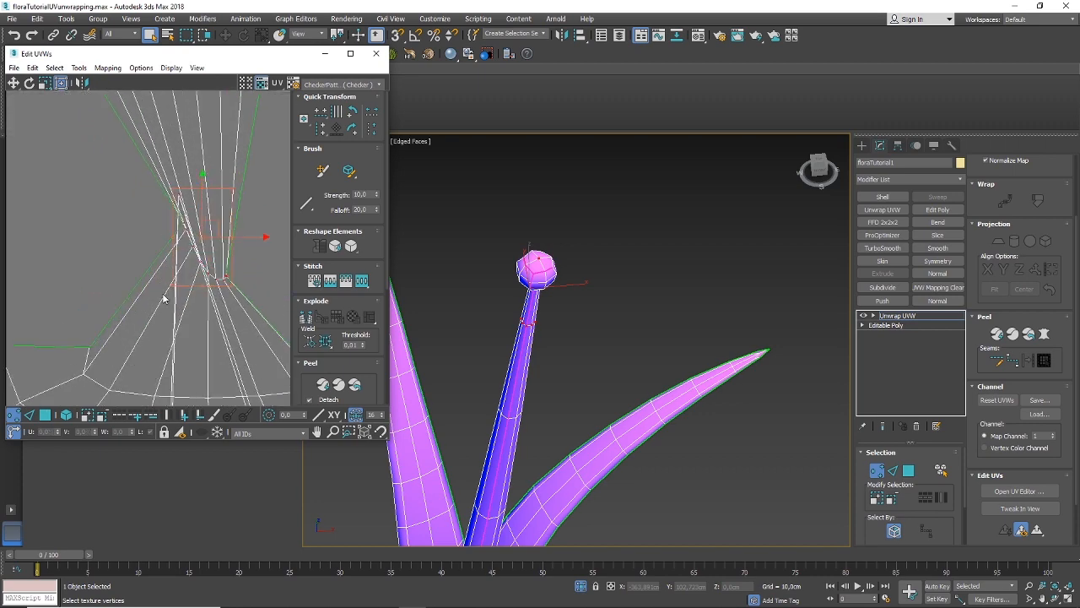
pyautogui.scroll(-5, 122, 251)
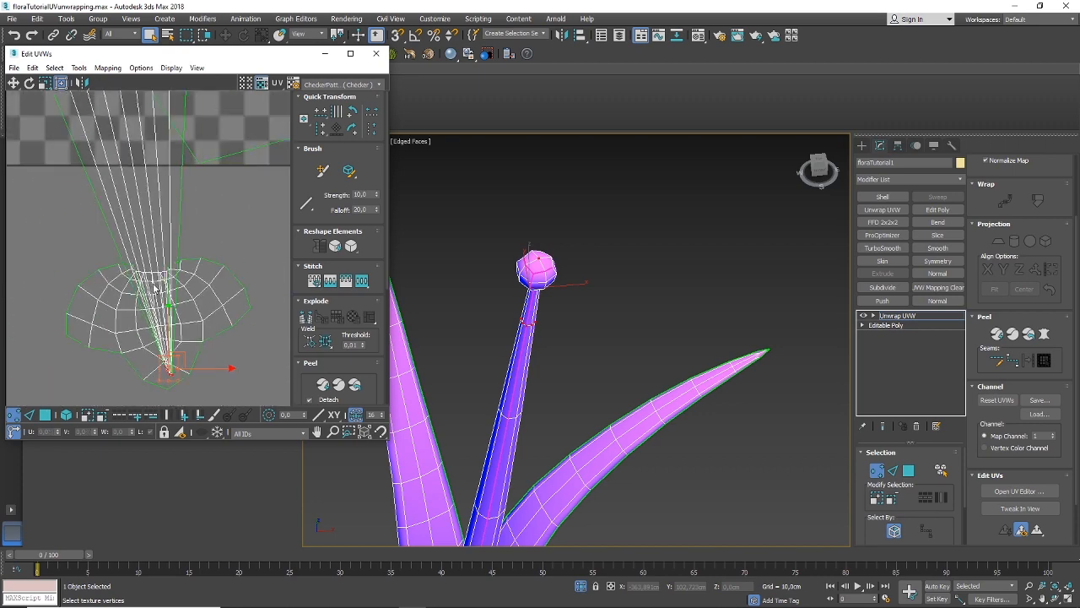
# Move the bunched UV vertices out of the ball's faces to between the ball and the rest of the stalk shell
pyautogui.scroll(6, 169, 320)
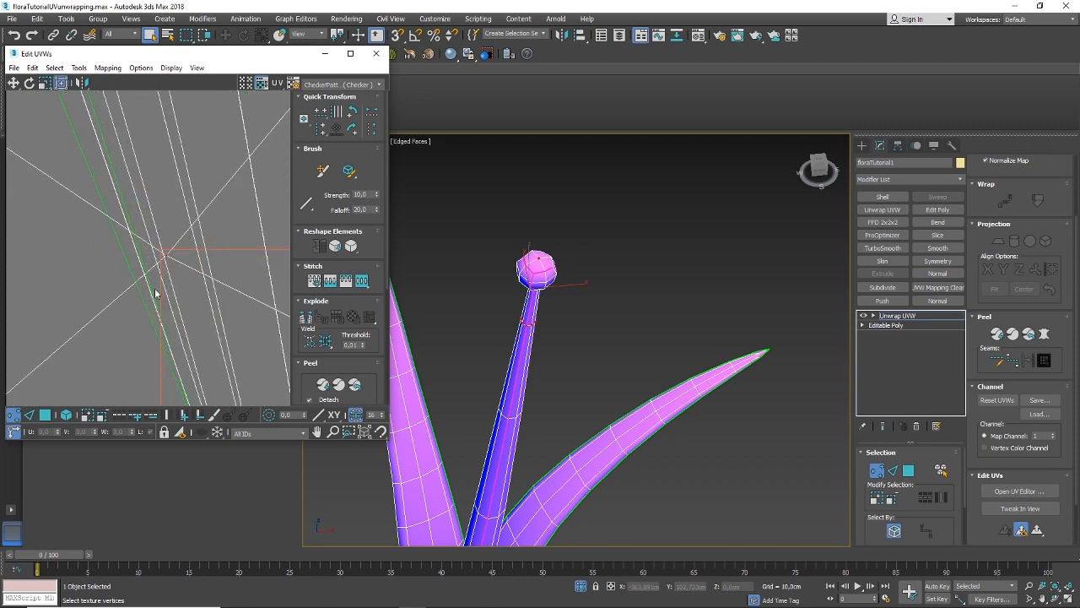
pyautogui.scroll(-4, 144, 196)
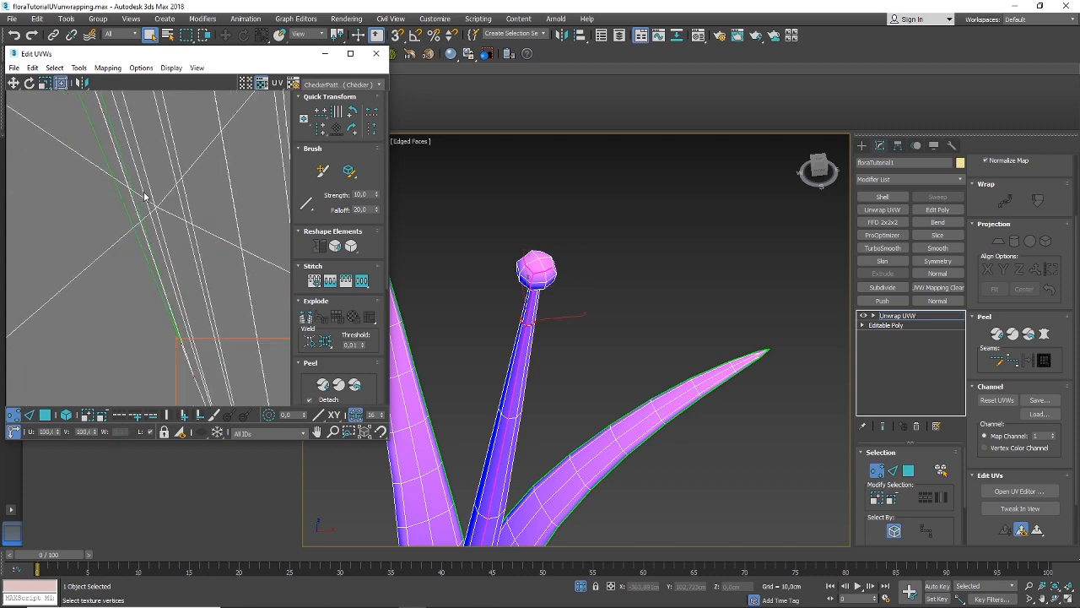
pyautogui.scroll(5, 152, 227)
pyautogui.scroll(-4, 221, 184)
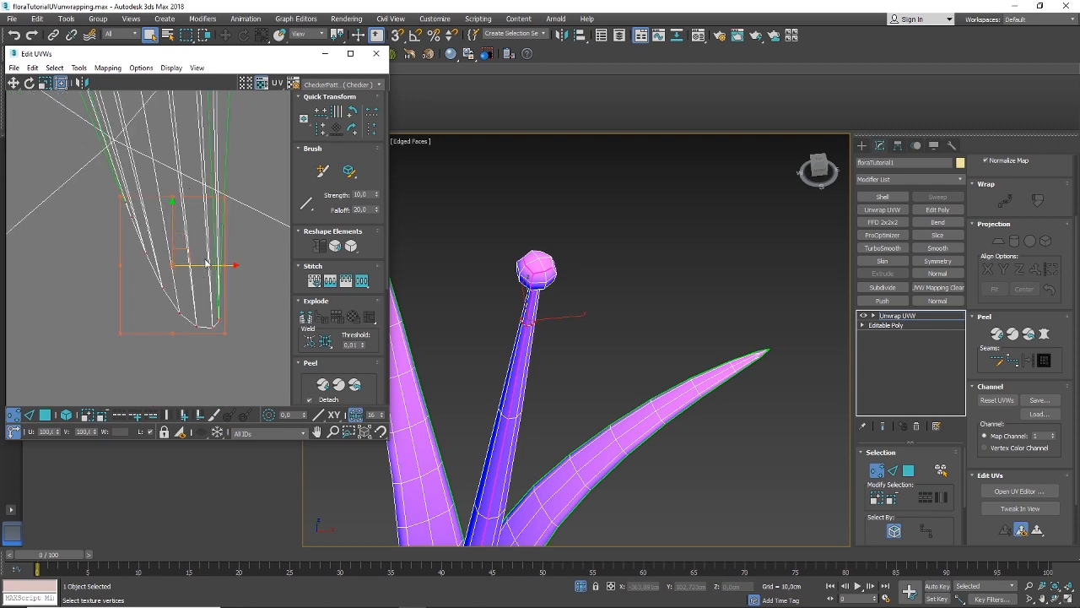
pyautogui.moveTo(187, 250); pyautogui.dragTo(169, 175)
pyautogui.scroll(-5, 166, 346)
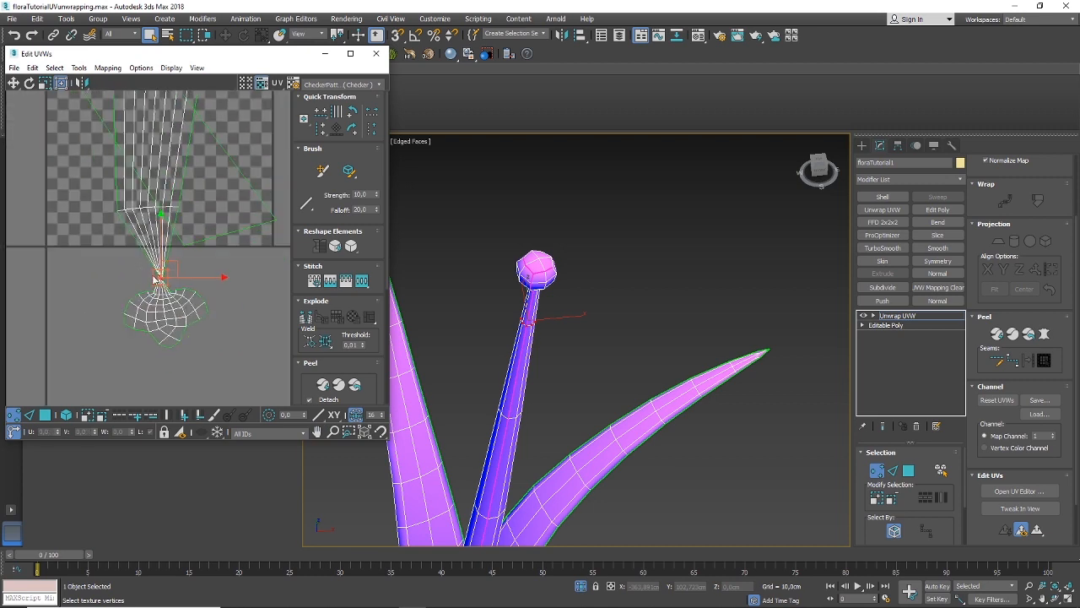
pyautogui.moveTo(168, 267); pyautogui.dragTo(161, 271)
pyautogui.scroll(-5, 160, 270)
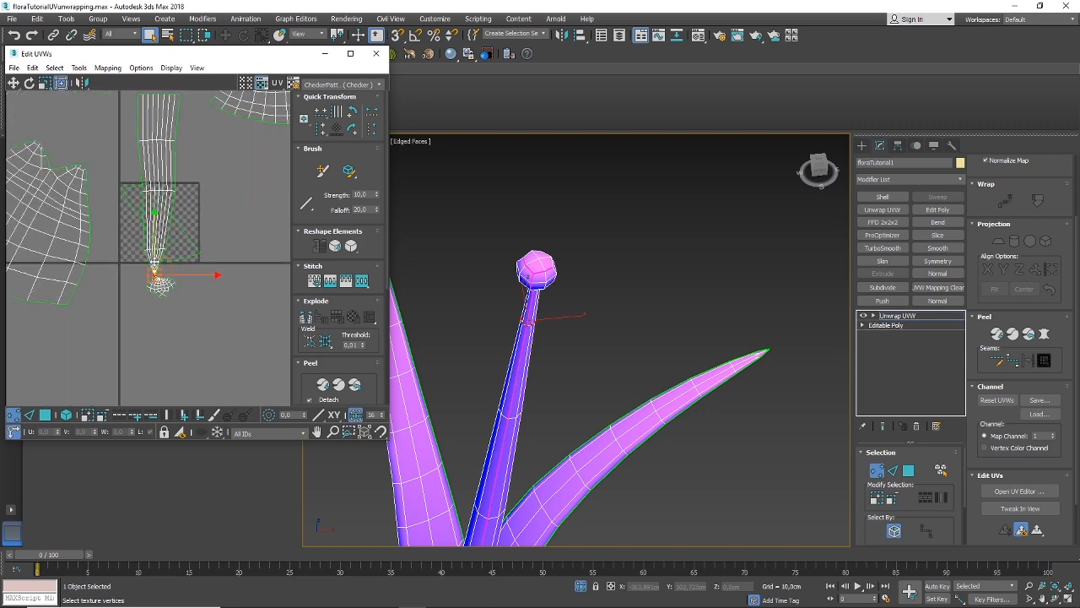
pyautogui.scroll(6, 160, 275)
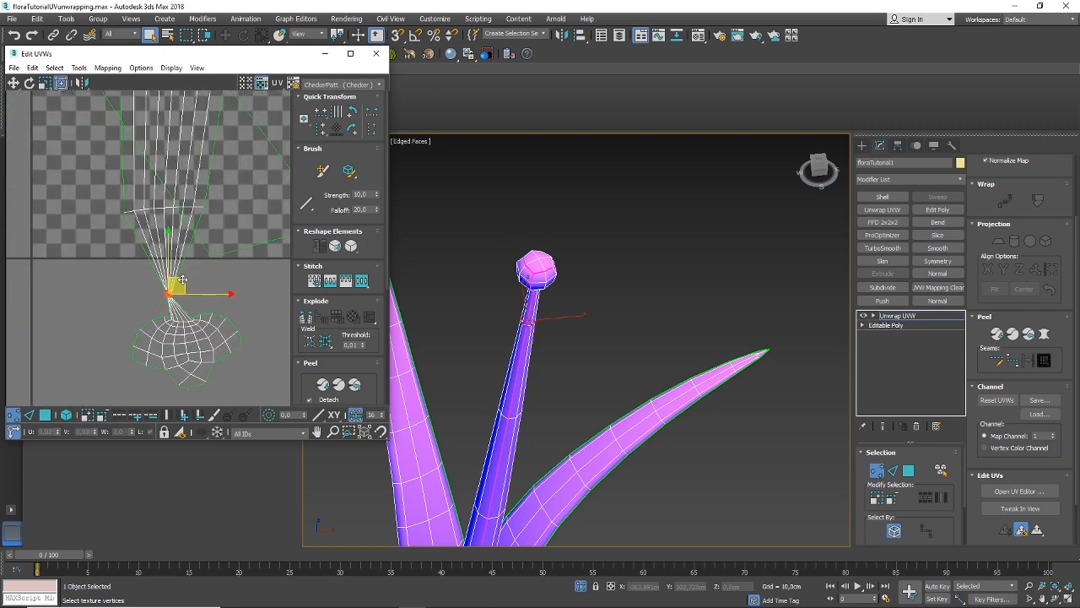
pyautogui.moveTo(180, 344); pyautogui.dragTo(175, 331, button='middle')
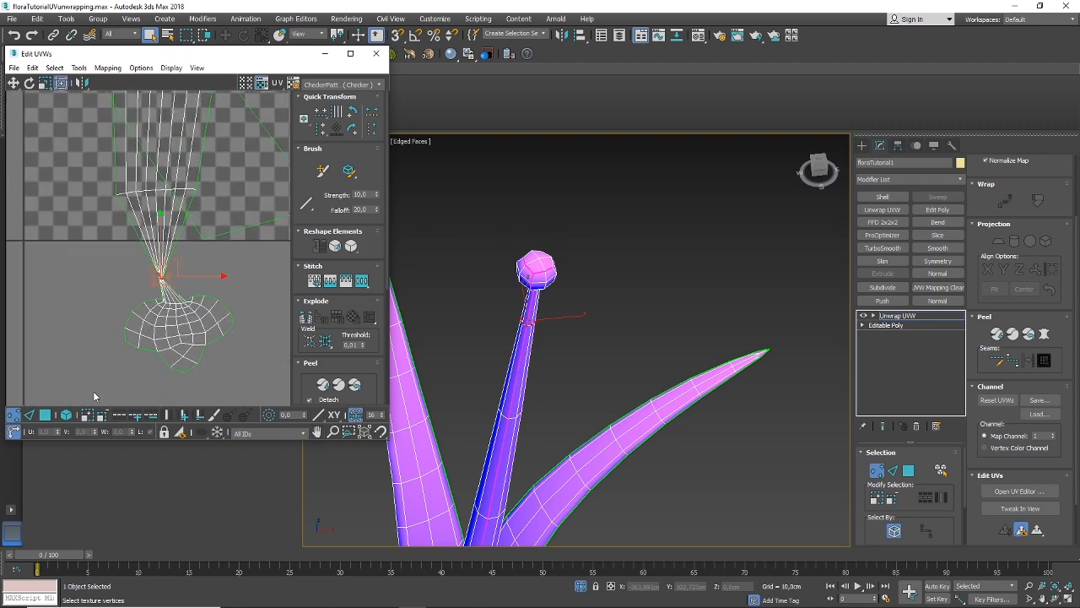
# Select all the ball's UV vertices and shift them slightly down and sideways to sit below the narrow neck
pyautogui.moveTo(95, 394); pyautogui.dragTo(241, 292)
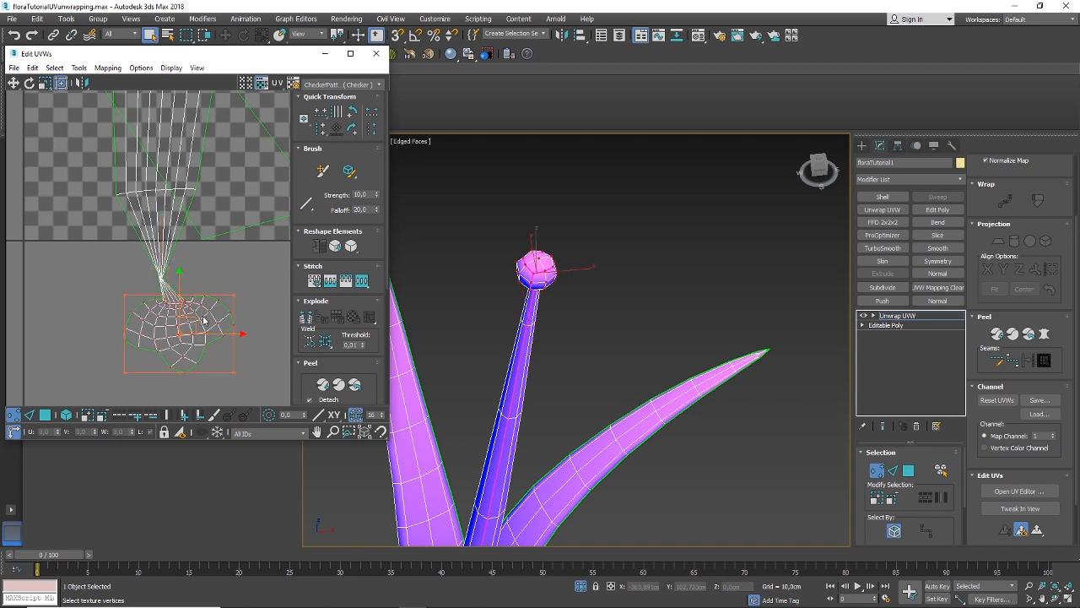
pyautogui.moveTo(194, 319); pyautogui.dragTo(180, 331)
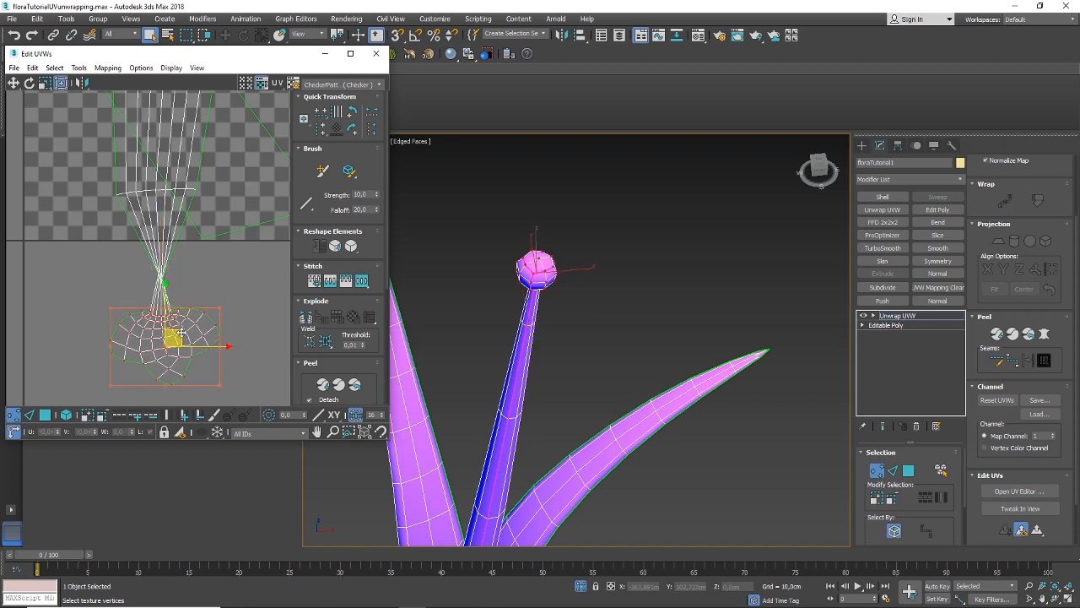
pyautogui.scroll(4, 156, 291)
pyautogui.scroll(-4, 154, 290)
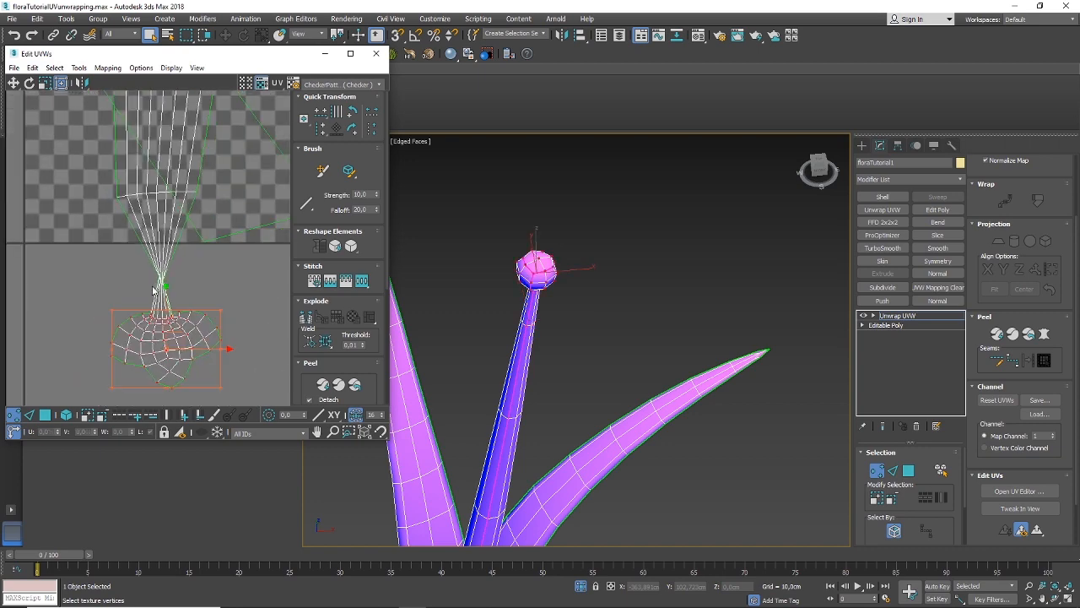
# Untangle the bunched neck vertices by moving them individually into a wider row across the stalk shell
pyautogui.scroll(6, 174, 253)
pyautogui.moveTo(185, 236); pyautogui.dragTo(108, 284)
pyautogui.moveTo(190, 243); pyautogui.dragTo(199, 279)
pyautogui.moveTo(229, 288); pyautogui.dragTo(162, 294, button='middle')
pyautogui.click(163, 294)
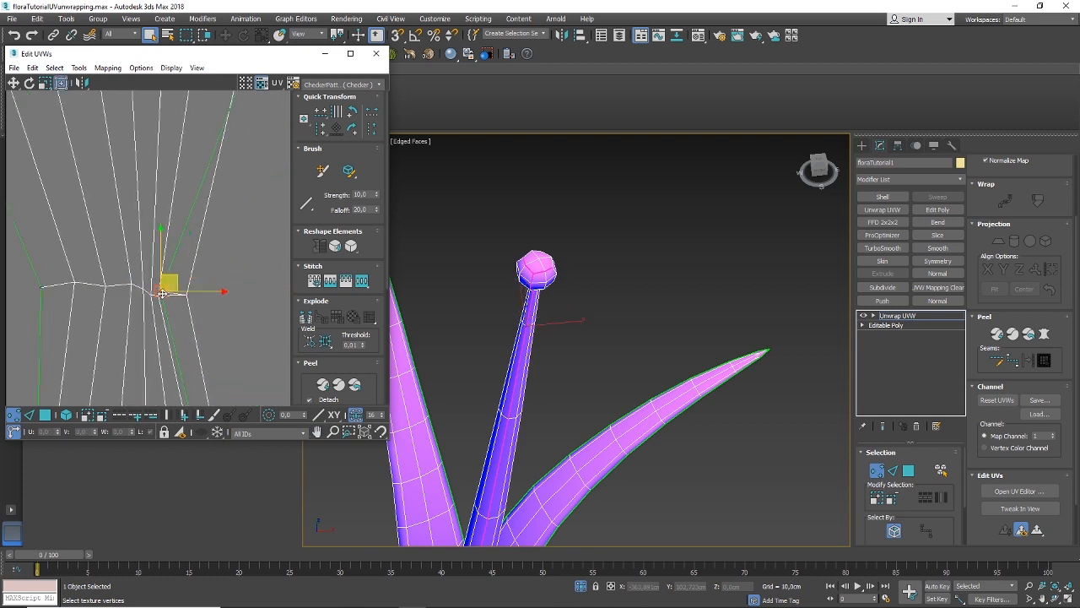
pyautogui.moveTo(172, 279); pyautogui.dragTo(238, 276)
pyautogui.click(132, 285)
pyautogui.click(195, 295)
pyautogui.click(232, 296)
pyautogui.click(38, 288)
# Move the vertices on the left half of the neck row outward toward the shell's edge
pyautogui.scroll(-5, 108, 318)
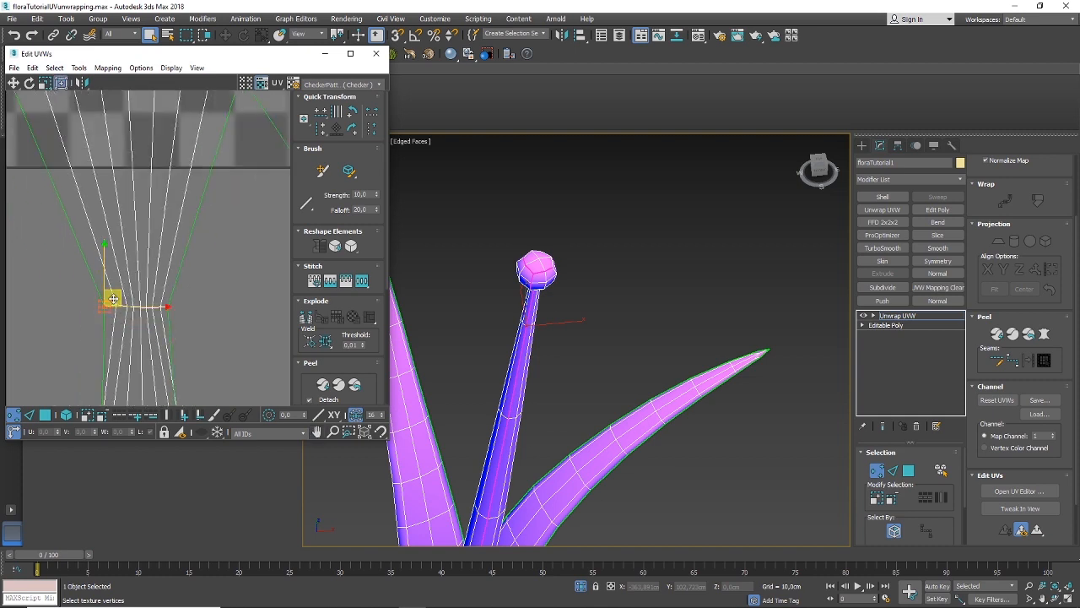
pyautogui.scroll(-3, 122, 334)
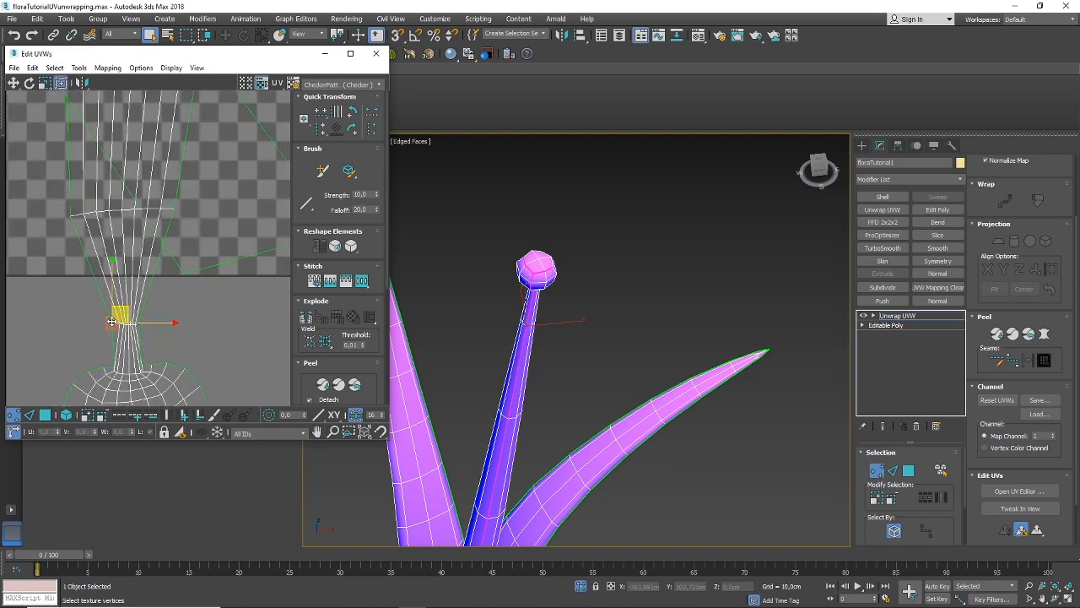
pyautogui.scroll(6, 121, 322)
pyautogui.moveTo(124, 269)
pyautogui.mouseDown()
pyautogui.moveTo(162, 296)
pyautogui.moveTo(149, 293)
pyautogui.moveTo(164, 282)
pyautogui.moveTo(148, 270)
pyautogui.moveTo(161, 274)
pyautogui.moveTo(111, 263)
pyautogui.mouseUp()
pyautogui.scroll(2, 169, 293)
pyautogui.click(178, 290)
pyautogui.click(109, 283)
# Reposition the middle and right-hand vertices of the neck row to even out their spacing
pyautogui.click(199, 291)
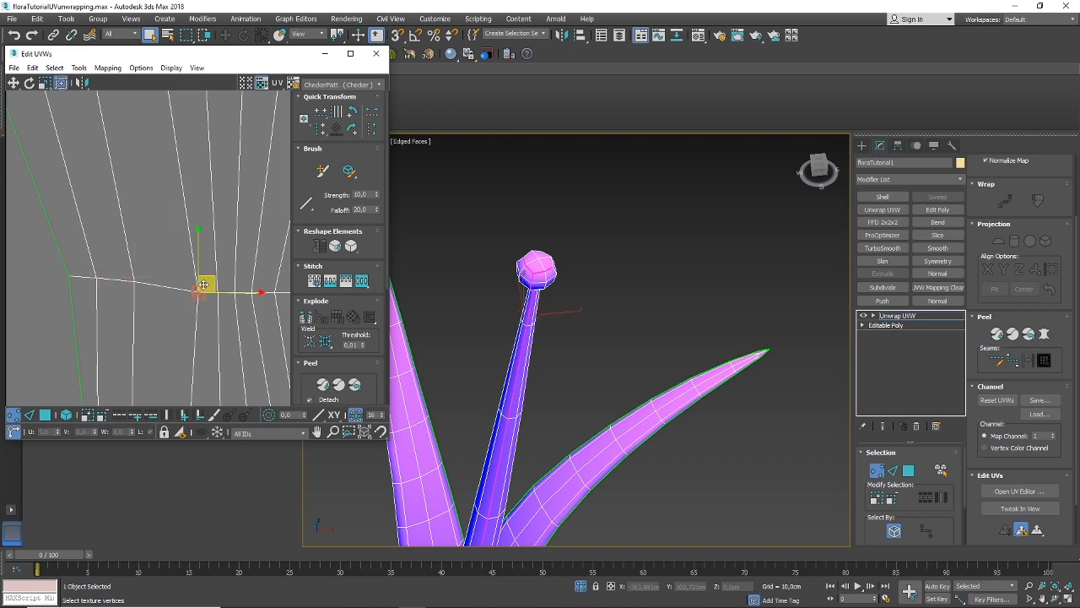
pyautogui.moveTo(213, 278)
pyautogui.mouseDown()
pyautogui.moveTo(166, 282)
pyautogui.moveTo(212, 291)
pyautogui.moveTo(207, 279)
pyautogui.moveTo(234, 297)
pyautogui.moveTo(233, 274)
pyautogui.mouseUp()
pyautogui.click(251, 294)
pyautogui.moveTo(252, 295); pyautogui.dragTo(193, 298, button='middle')
pyautogui.moveTo(202, 287); pyautogui.dragTo(228, 275)
pyautogui.click(217, 294)
pyautogui.scroll(-2, 234, 293)
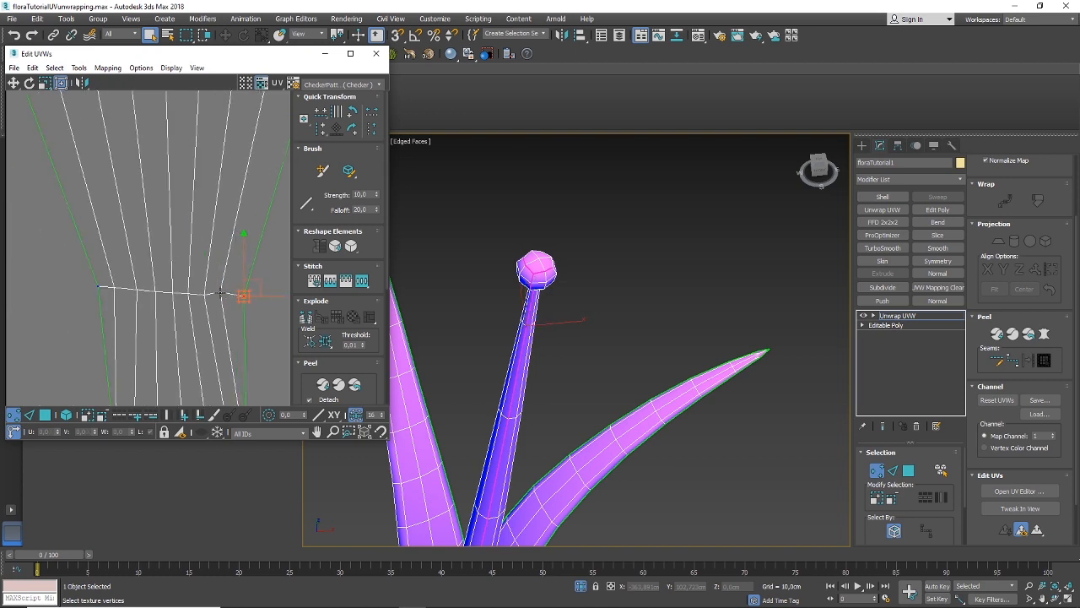
pyautogui.moveTo(235, 281); pyautogui.dragTo(238, 284)
# Move the two border vertices where the neck meets the ball outward, one on each side
pyautogui.scroll(-3, 224, 291)
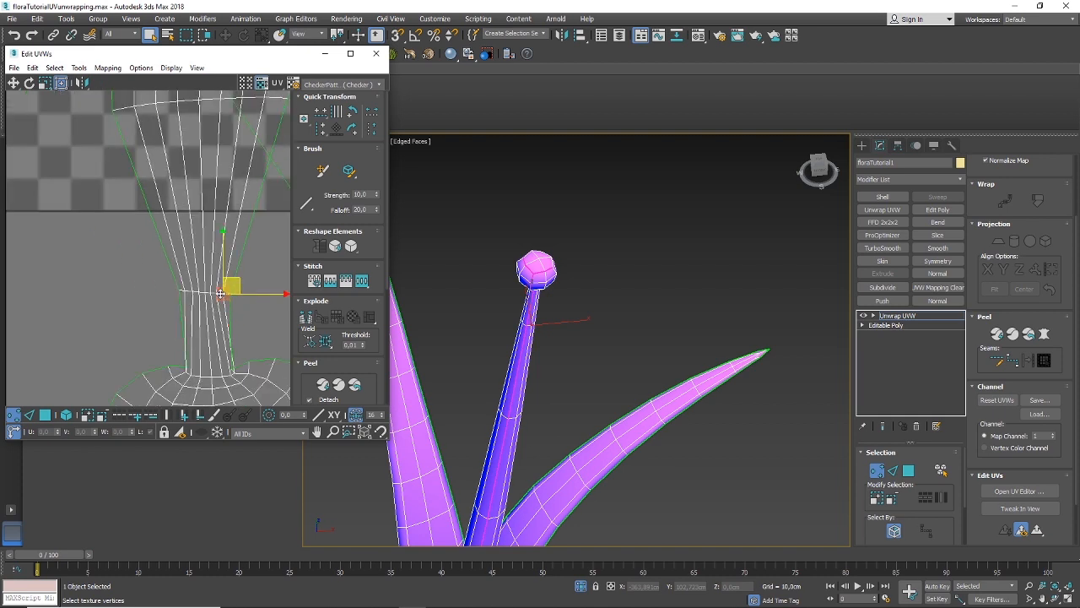
pyautogui.scroll(5, 230, 339)
pyautogui.click(225, 310)
pyautogui.moveTo(236, 301); pyautogui.dragTo(218, 336, button='middle')
pyautogui.moveTo(219, 336); pyautogui.dragTo(235, 322)
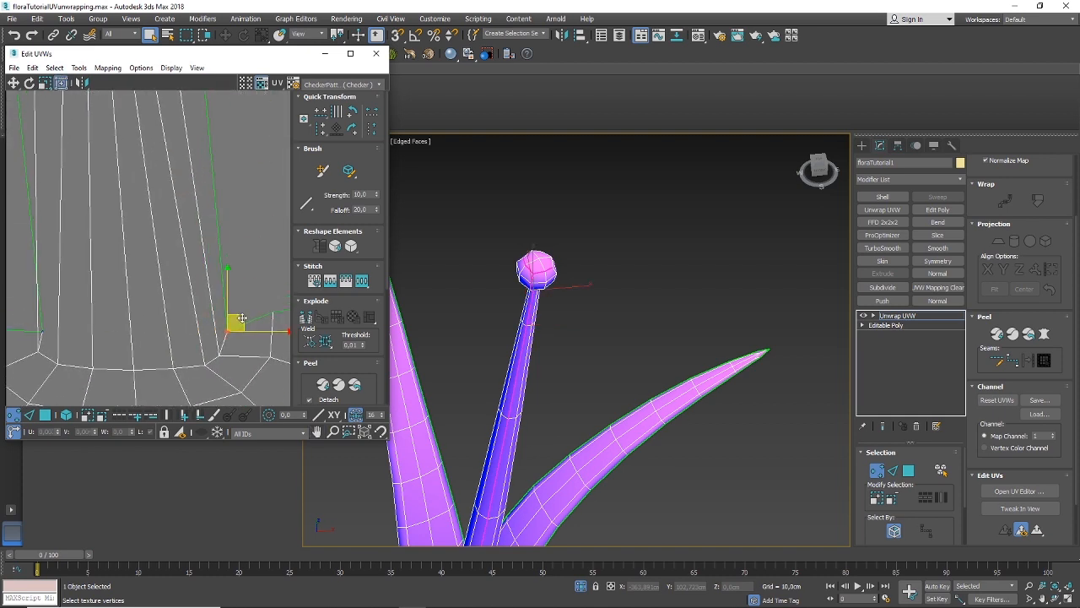
pyautogui.click(44, 330)
pyautogui.moveTo(59, 333); pyautogui.dragTo(91, 347, button='middle')
pyautogui.moveTo(90, 331); pyautogui.dragTo(67, 329)
pyautogui.scroll(-2, 68, 329)
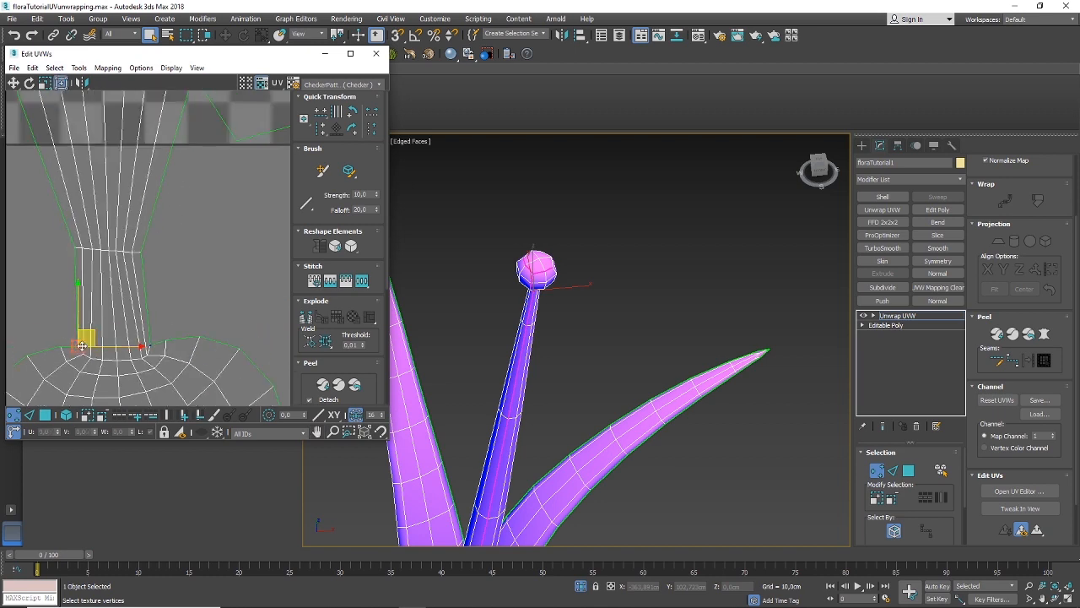
# Select the whole neck vertex row, scale it wider horizontally and recentre it above the ball
pyautogui.click(68, 179)
pyautogui.scroll(-3, 106, 275)
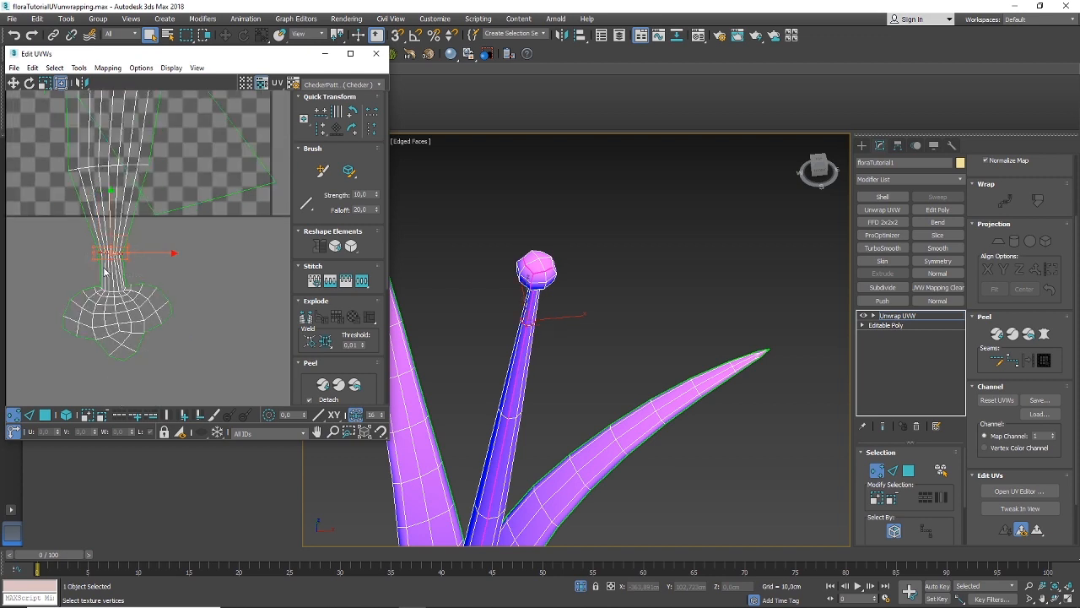
pyautogui.scroll(4, 173, 250)
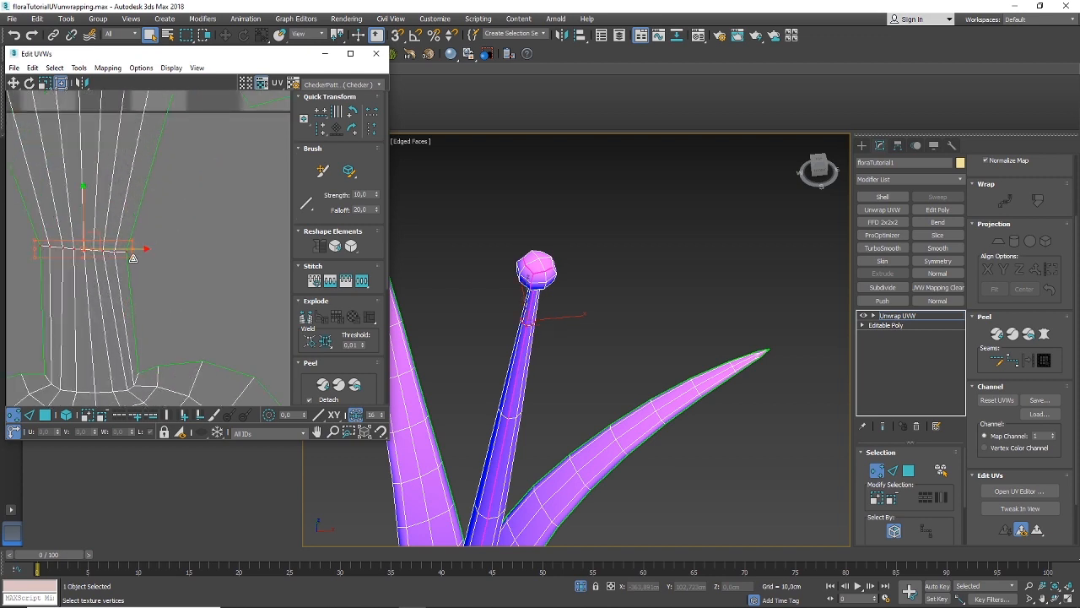
pyautogui.moveTo(132, 258); pyautogui.dragTo(164, 259)
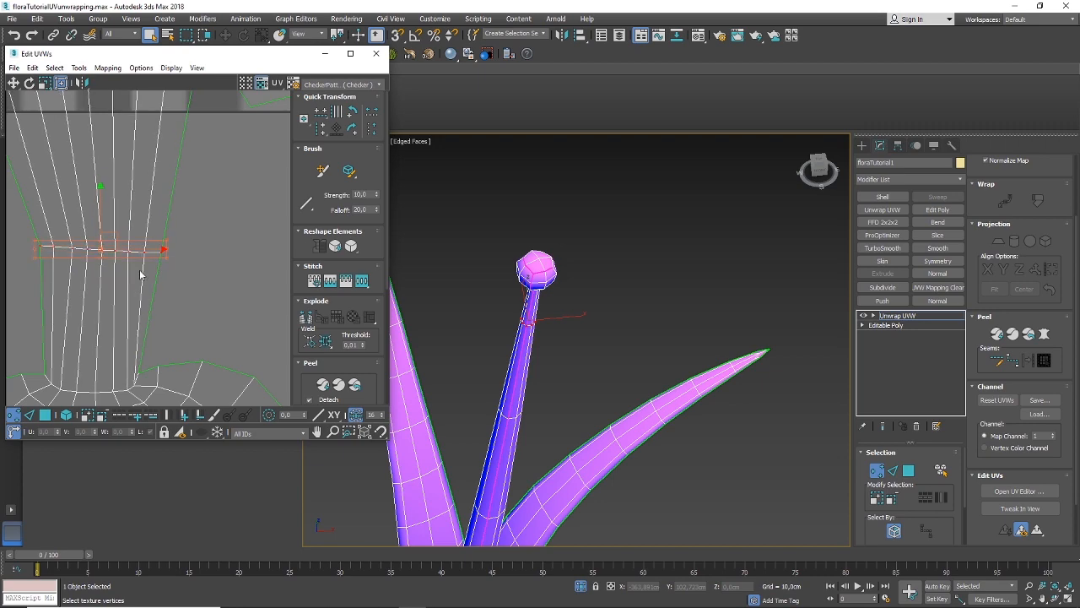
pyautogui.scroll(-3, 140, 276)
pyautogui.scroll(2, 144, 304)
pyautogui.moveTo(167, 291); pyautogui.dragTo(157, 289)
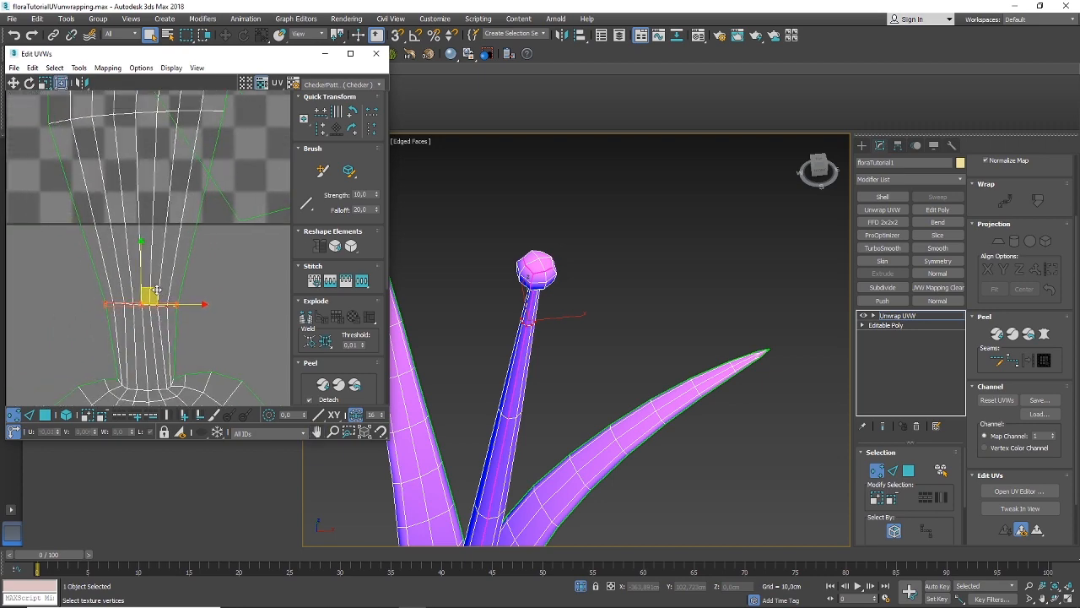
# Examine the reshaped neck and ball area of the stalk shell for overlapping UVs
pyautogui.scroll(-5, 156, 290)
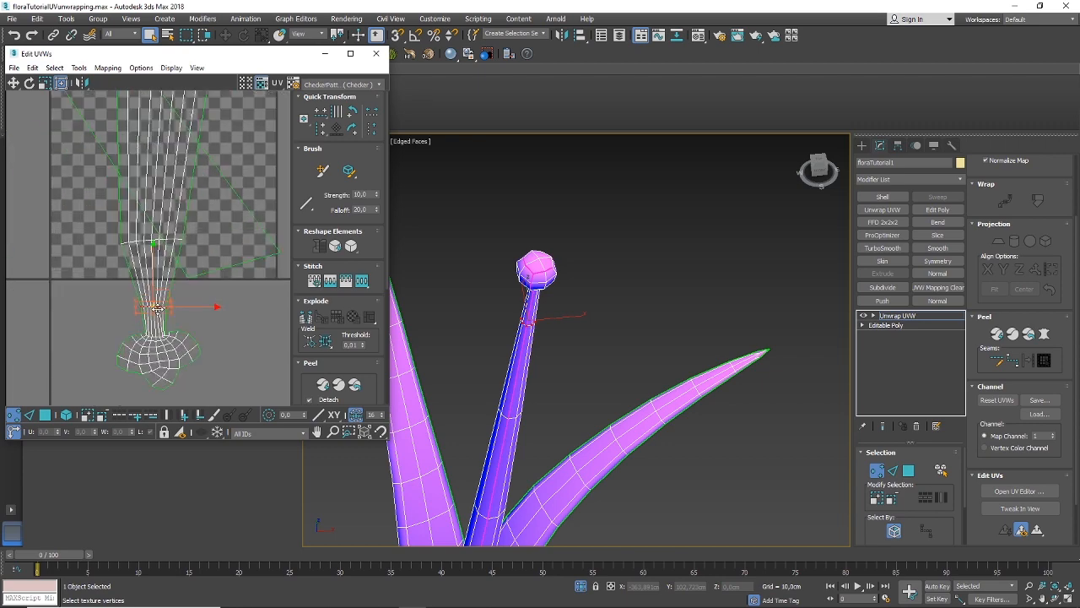
pyautogui.scroll(3, 157, 353)
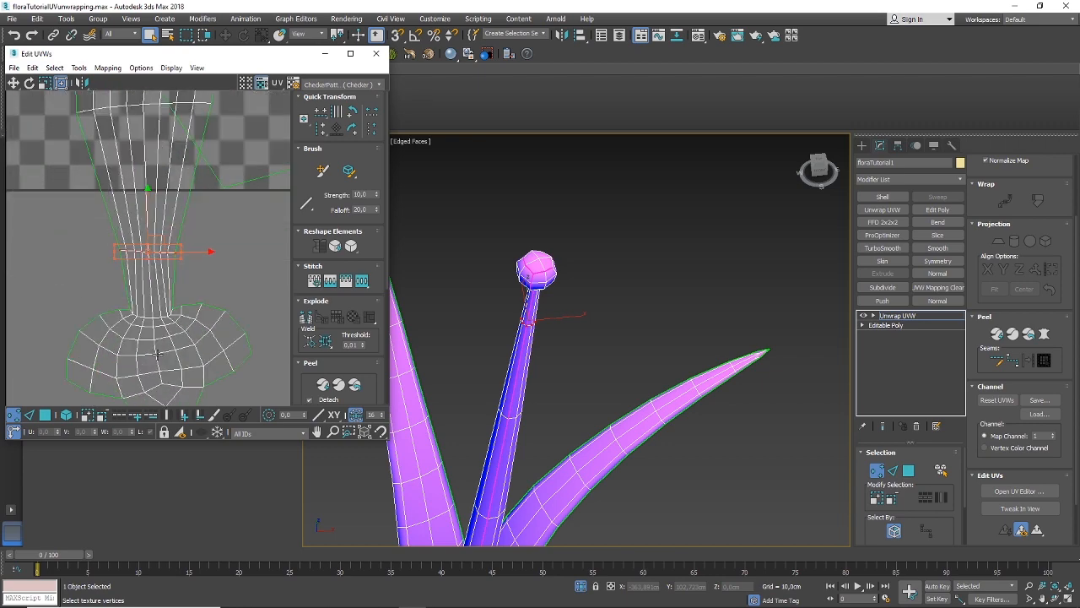
pyautogui.scroll(3, 172, 321)
pyautogui.scroll(-3, 155, 276)
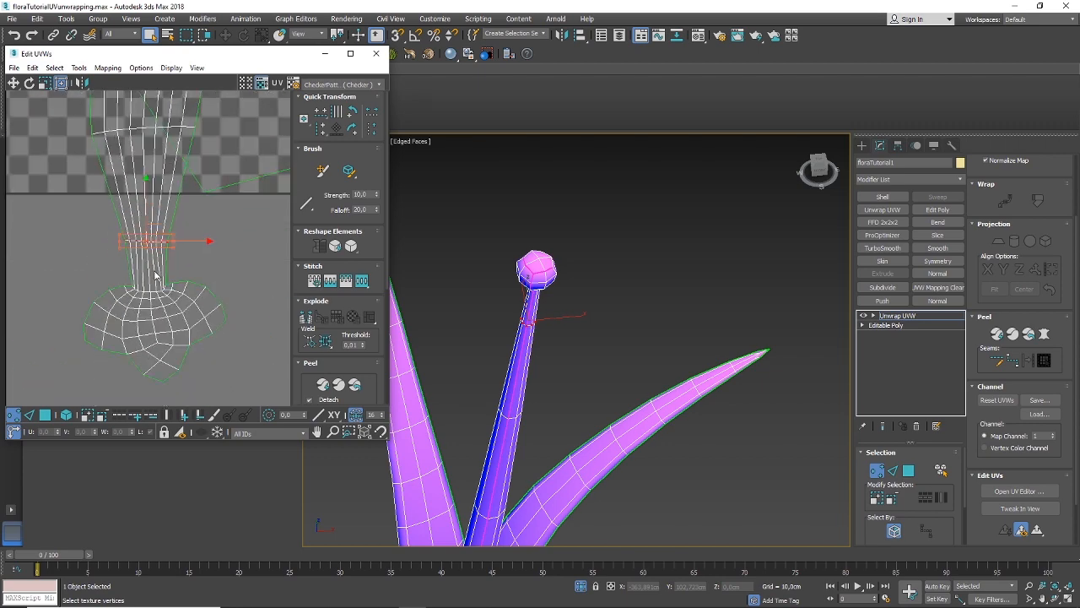
pyautogui.scroll(-4, 155, 276)
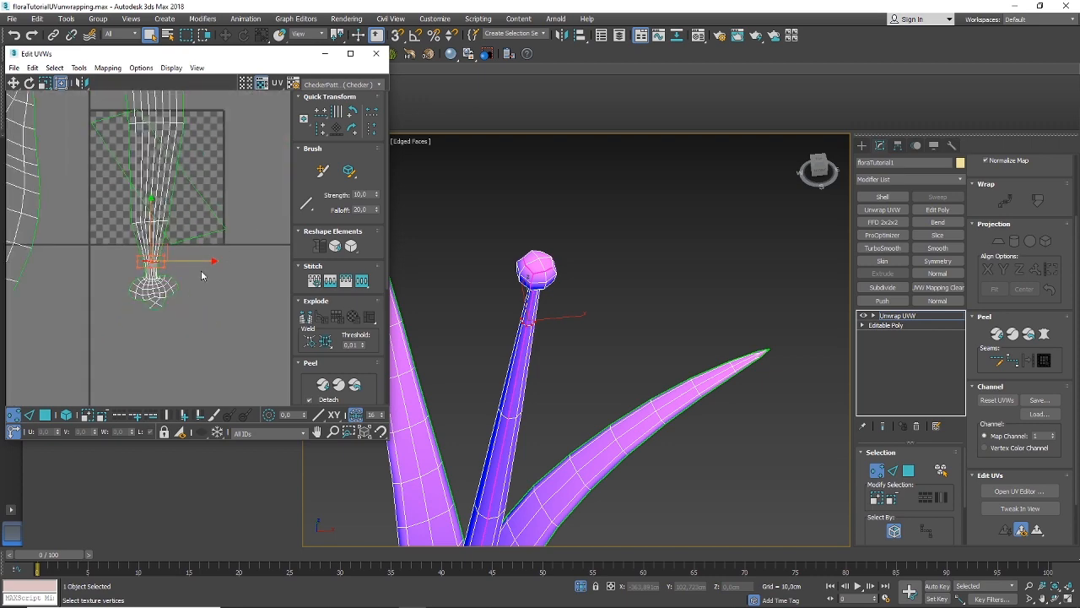
pyautogui.scroll(-3, 160, 289)
pyautogui.scroll(3, 137, 266)
pyautogui.scroll(-3, 135, 296)
# Select the whole stalk shell as a UV element and switch to polygon mode
pyautogui.click(70, 419)
pyautogui.click(152, 299)
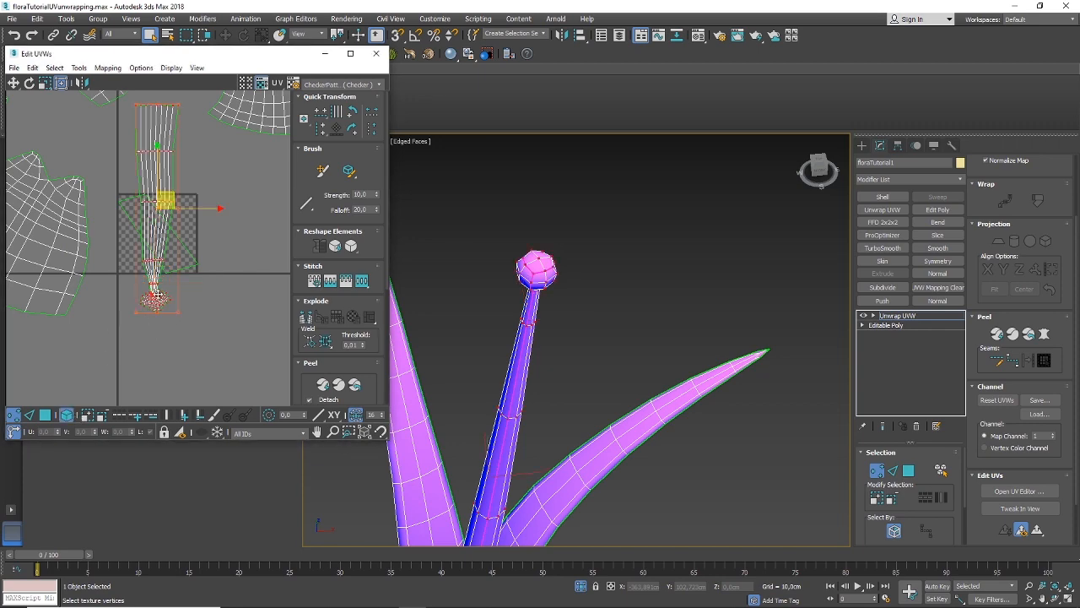
pyautogui.moveTo(157, 293); pyautogui.dragTo(165, 316, button='middle')
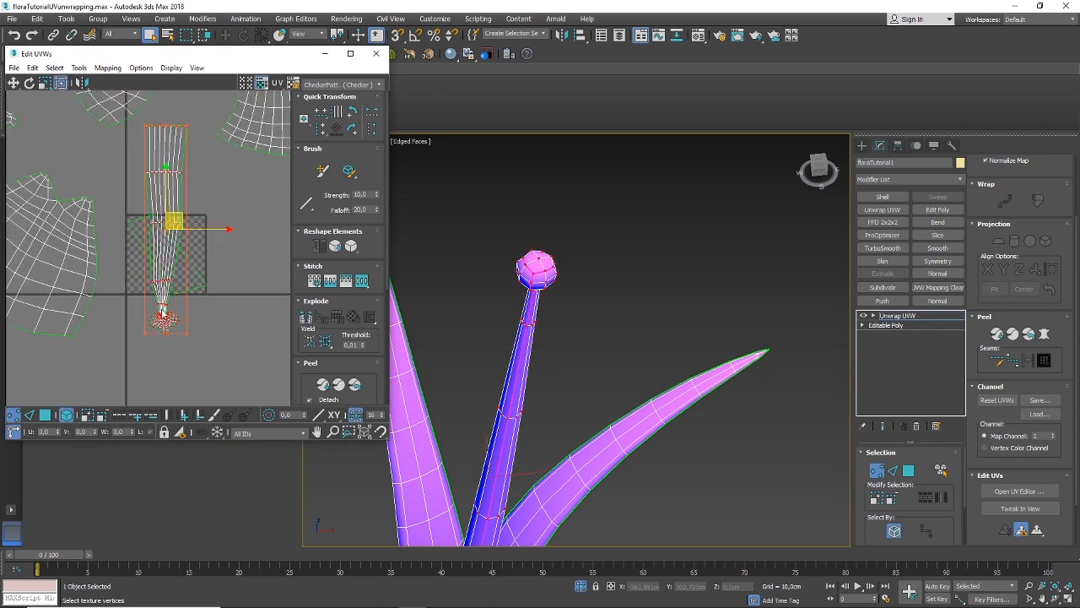
pyautogui.scroll(3, 163, 314)
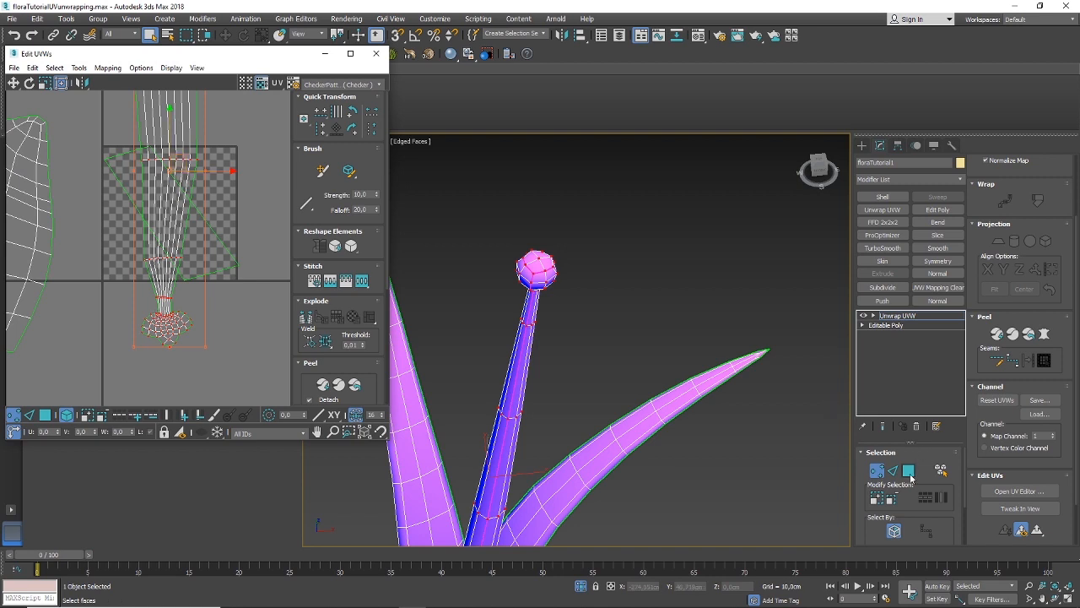
pyautogui.click(910, 476)
pyautogui.scroll(-3, 149, 376)
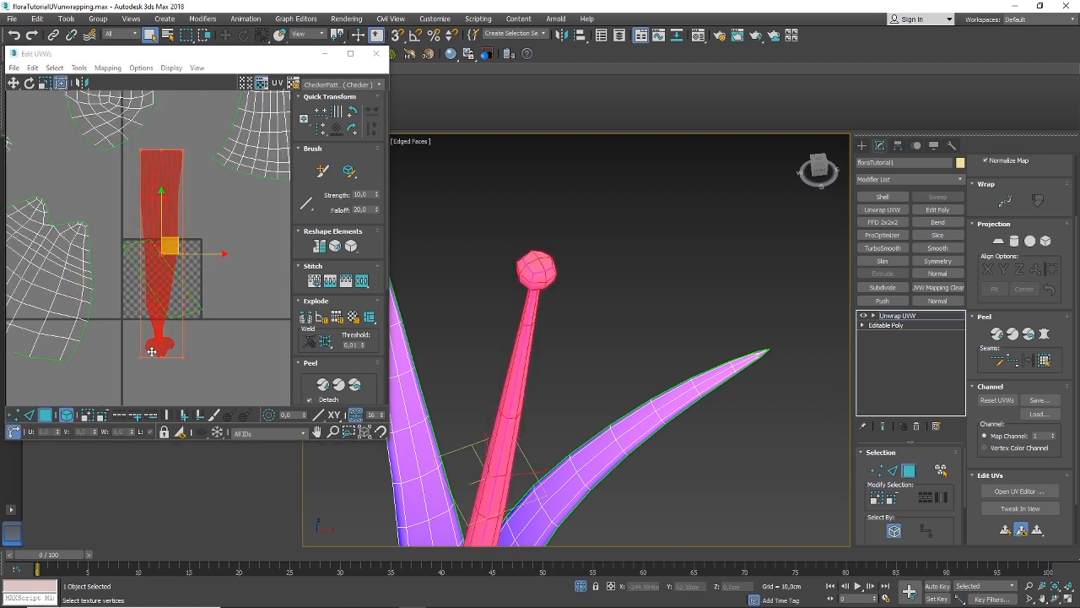
# Open Pelt Map on the stalk and cancel it, and relax the selected shell with Relax Custom instead
pyautogui.click(1045, 336)
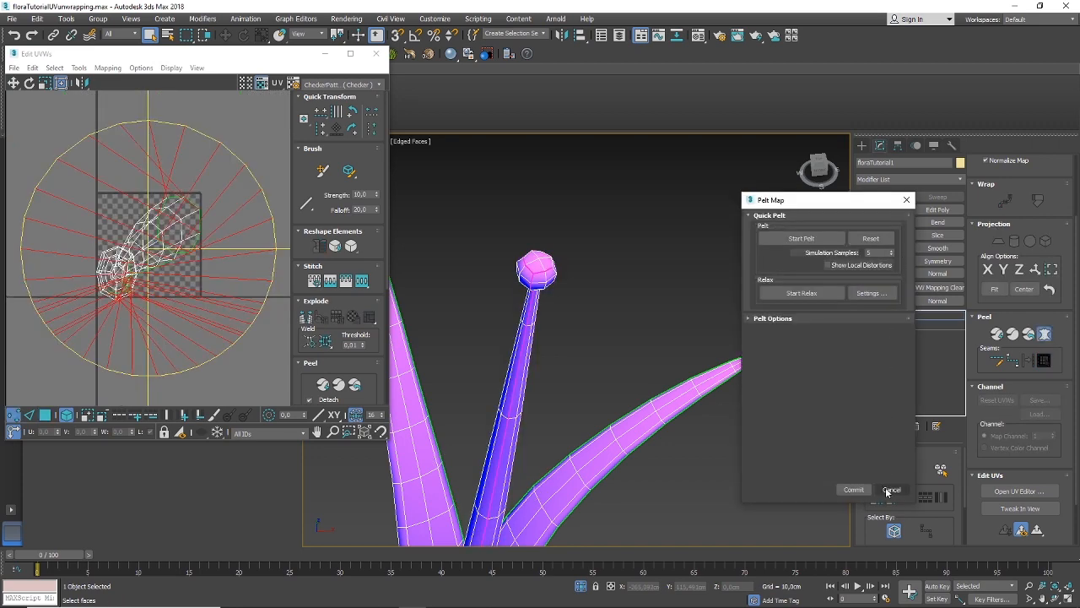
pyautogui.click(893, 489)
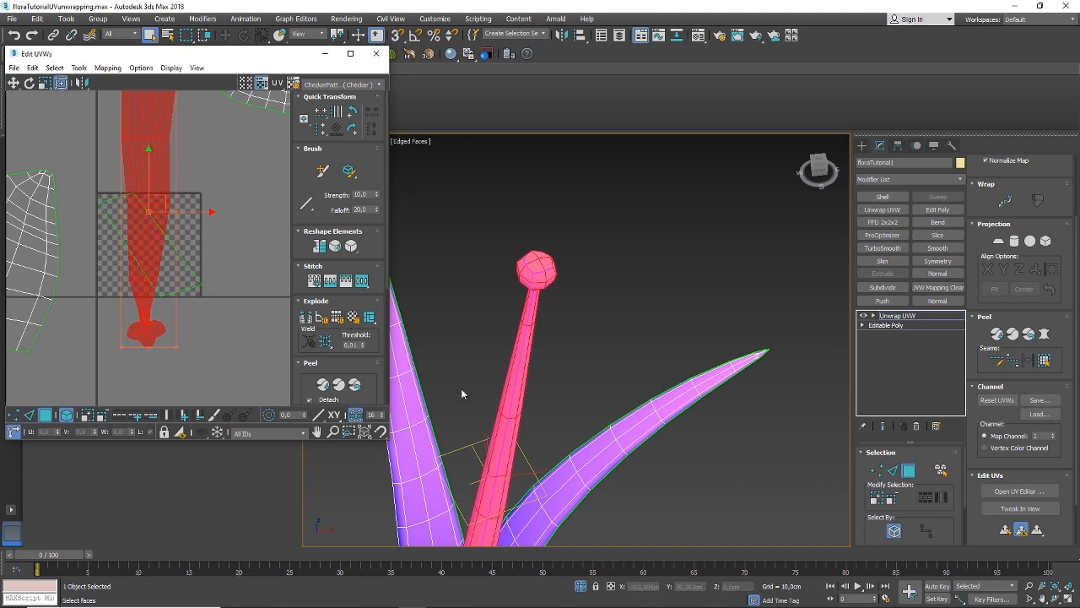
pyautogui.scroll(-1, 191, 321)
pyautogui.moveTo(202, 235); pyautogui.dragTo(201, 265, button='middle')
pyautogui.scroll(1, 195, 263)
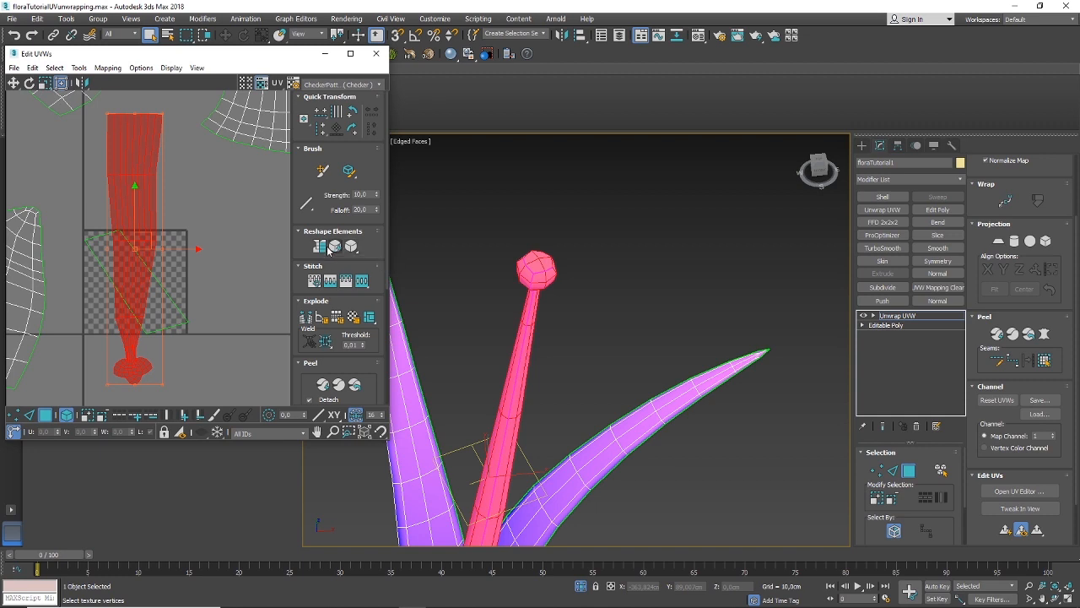
pyautogui.click(356, 249)
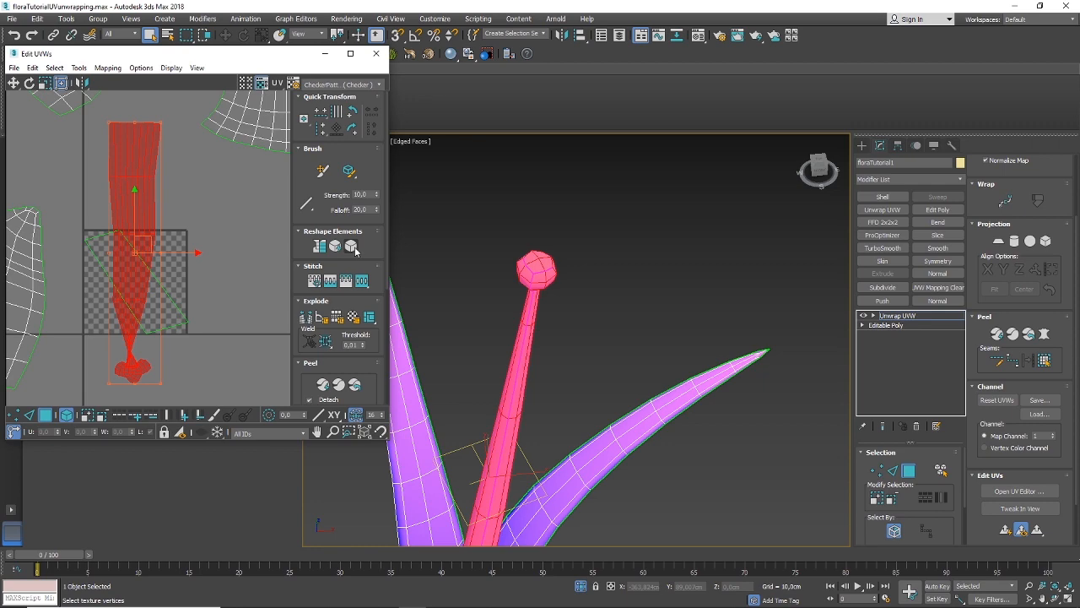
pyautogui.scroll(4, 126, 364)
pyautogui.scroll(-2, 122, 365)
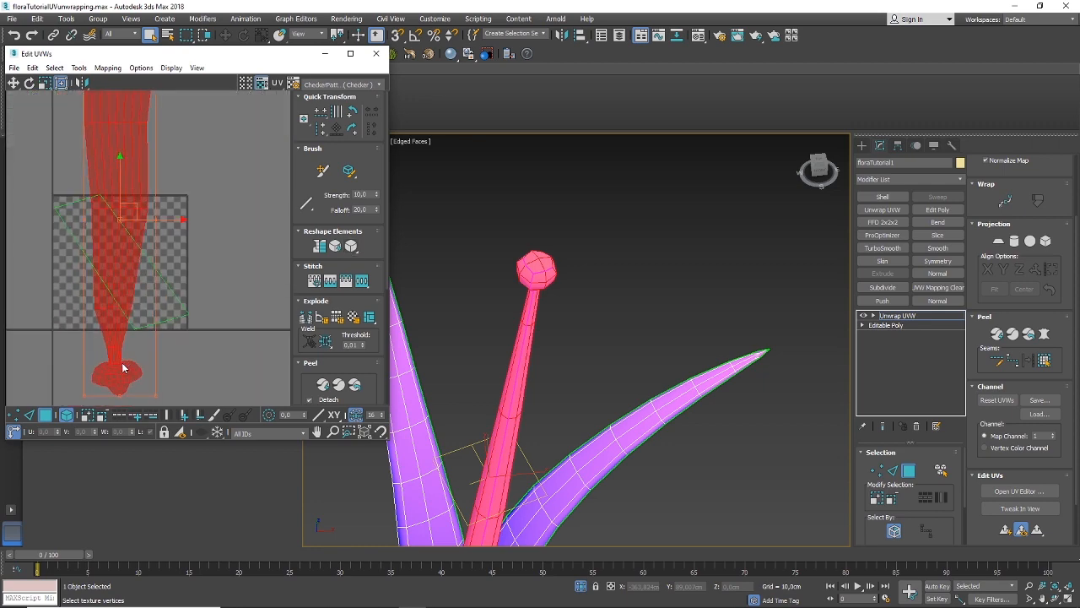
# Move the relaxed stalk shell out of the checker tile to the free space beneath the last finished shell
pyautogui.scroll(-3, 123, 367)
pyautogui.scroll(3, 122, 367)
pyautogui.scroll(-2, 123, 367)
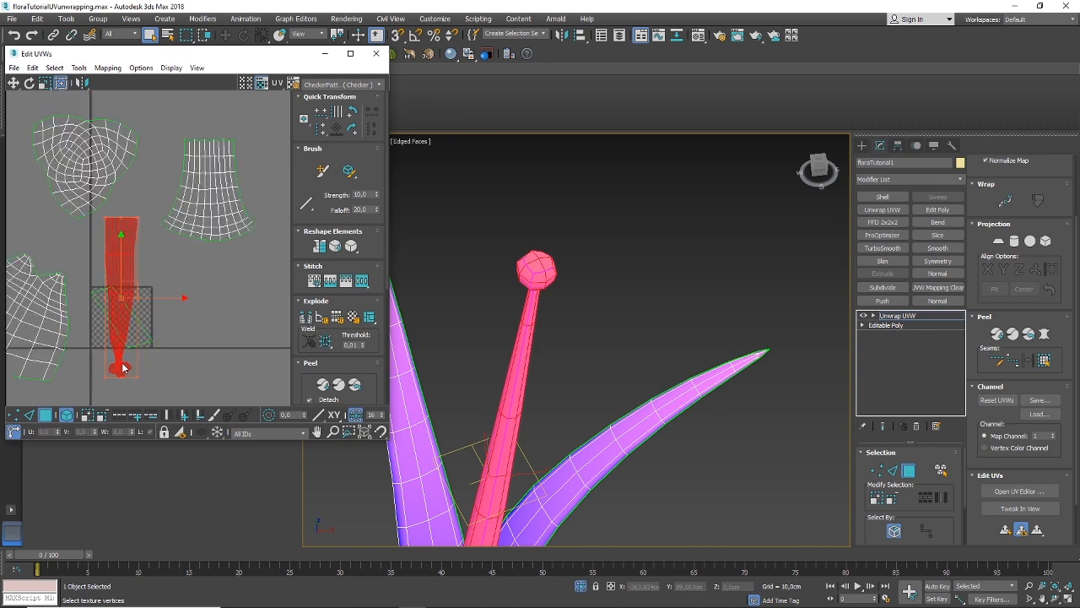
pyautogui.moveTo(135, 287); pyautogui.dragTo(239, 313)
pyautogui.scroll(-3, 187, 282)
pyautogui.scroll(-3, 615, 311)
pyautogui.scroll(-3, 615, 311)
pyautogui.scroll(3, 627, 321)
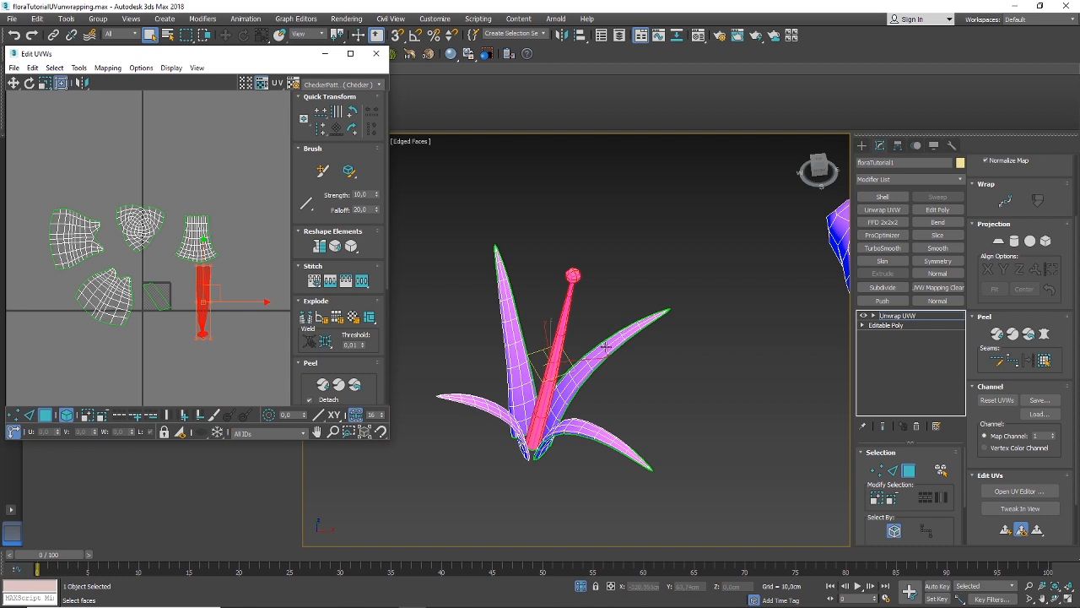
# Select two of the finished UV shells in turn to check which plant parts they belong to
pyautogui.moveTo(605, 347); pyautogui.dragTo(613, 334, button='middle')
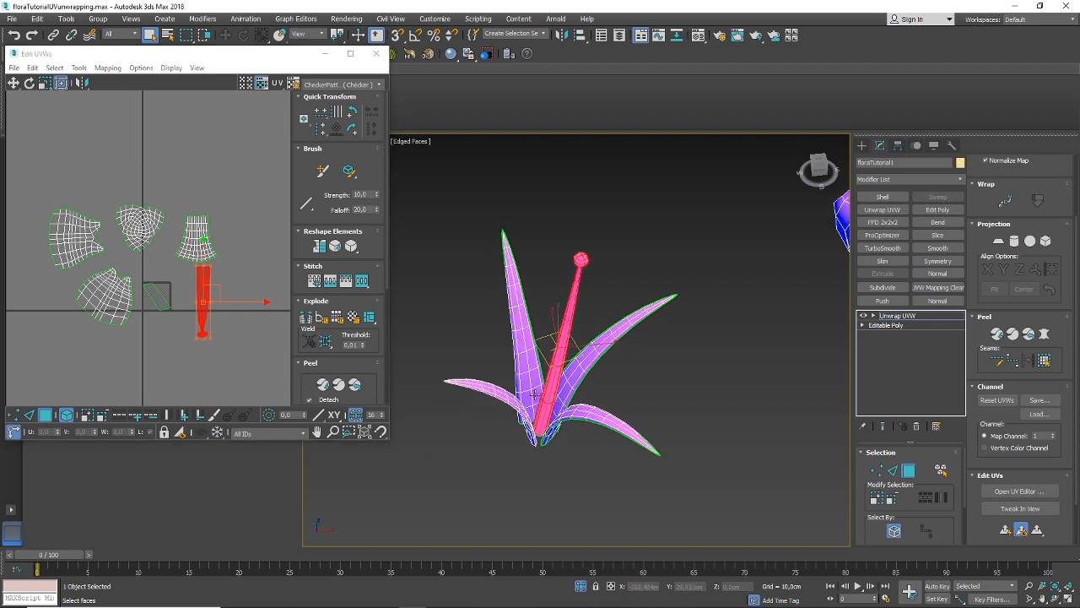
pyautogui.click(104, 319)
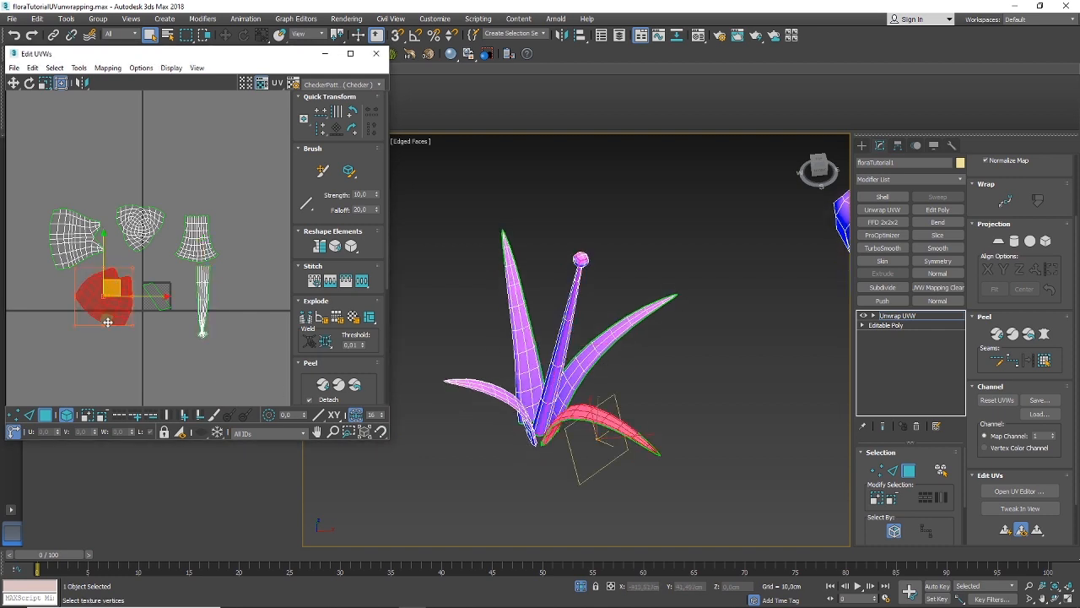
pyautogui.click(66, 236)
# Switch to edge selection and bring the underside of the leftmost tree's multi-lobed canopy into close view
pyautogui.scroll(-5, 472, 389)
pyautogui.moveTo(537, 415); pyautogui.dragTo(501, 404, button='middle')
pyautogui.scroll(8, 506, 371)
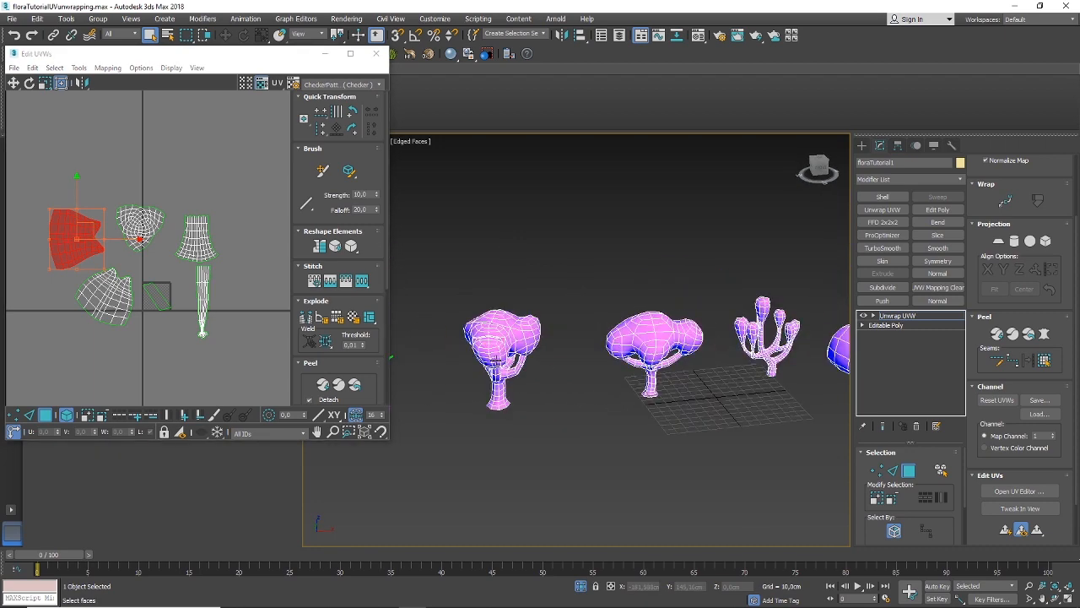
pyautogui.click(893, 470)
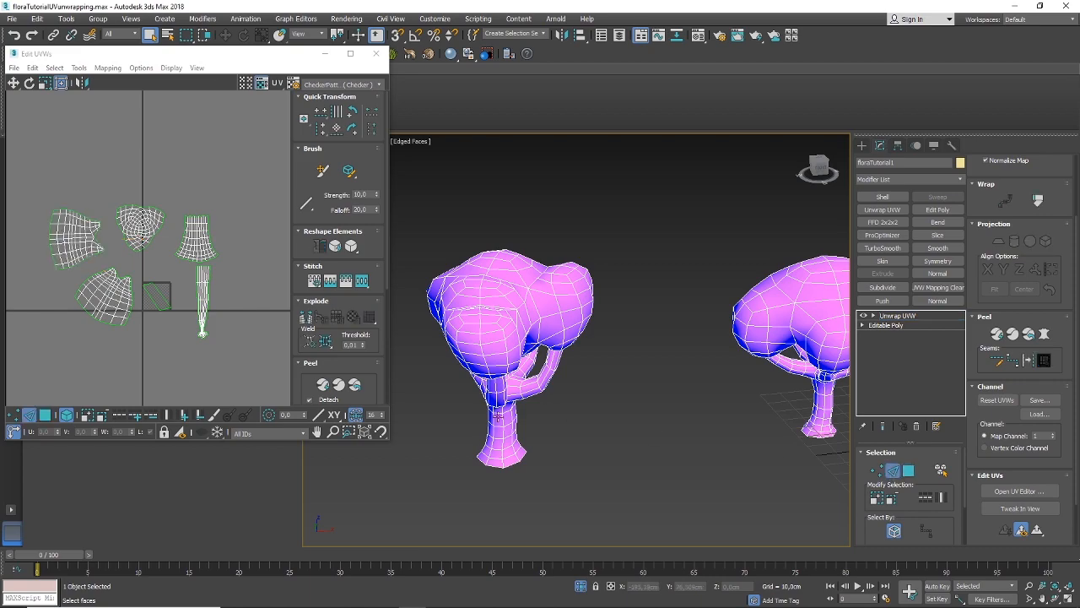
pyautogui.keyDown('alt'); pyautogui.moveTo(530, 445); pyautogui.dragTo(516, 396, button='middle'); pyautogui.keyUp('alt')
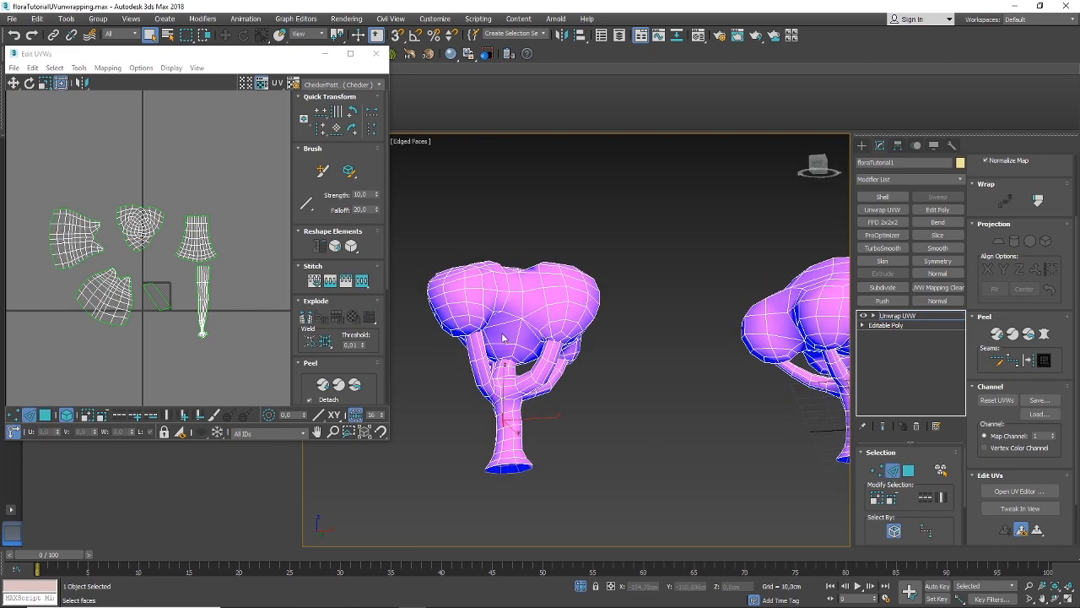
pyautogui.scroll(4, 514, 355)
pyautogui.keyDown('alt'); pyautogui.moveTo(566, 354); pyautogui.dragTo(528, 353, button='middle'); pyautogui.keyUp('alt')
pyautogui.scroll(3, 480, 312)
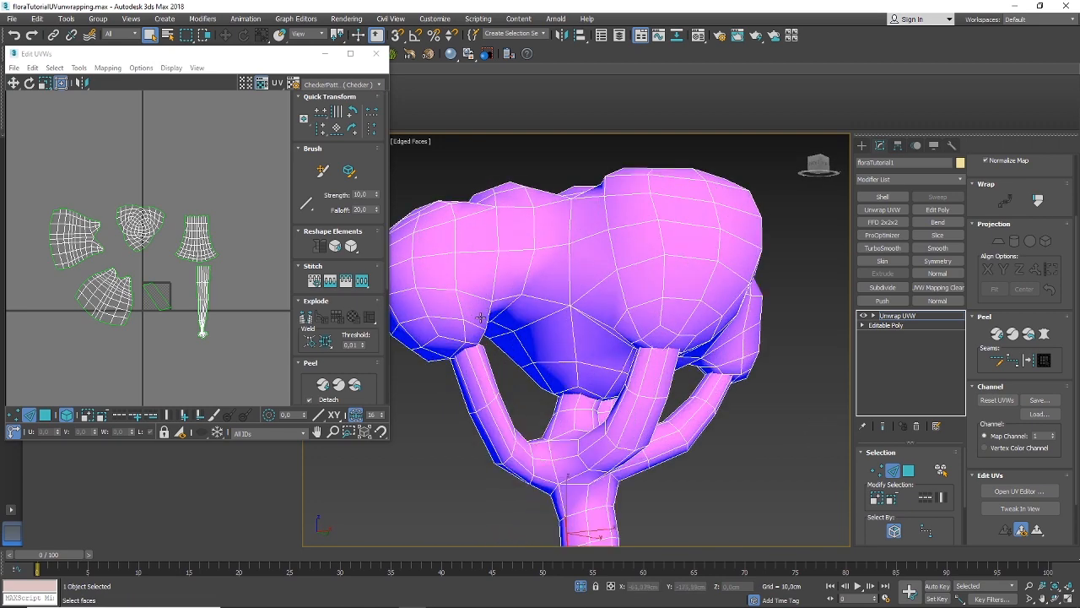
pyautogui.keyDown('alt'); pyautogui.moveTo(488, 317); pyautogui.dragTo(496, 340, button='middle'); pyautogui.keyUp('alt')
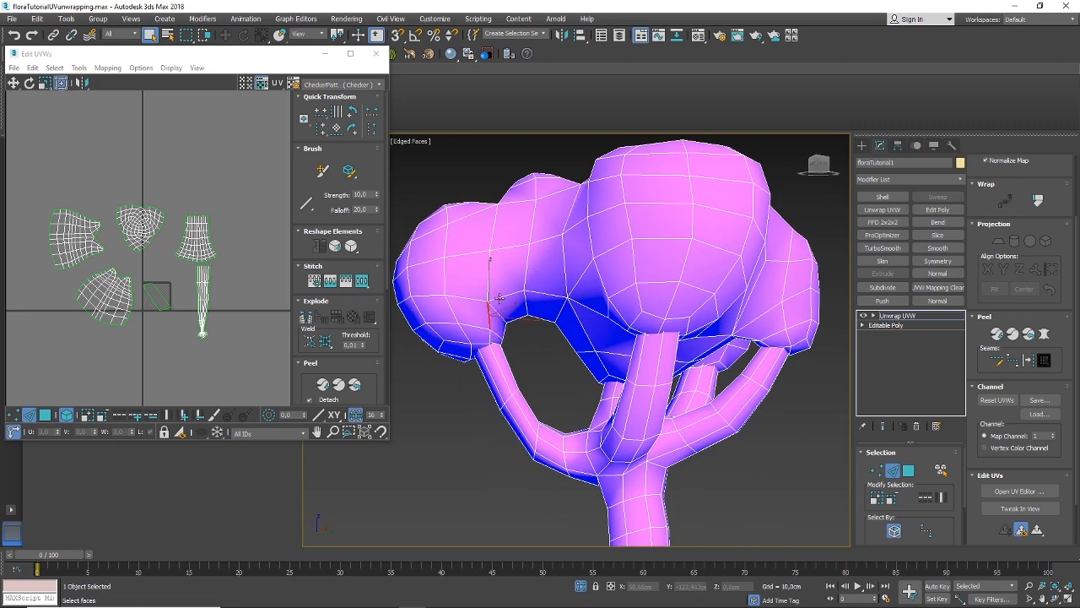
pyautogui.keyDown('alt'); pyautogui.moveTo(504, 304); pyautogui.dragTo(579, 306, button='middle'); pyautogui.keyUp('alt')
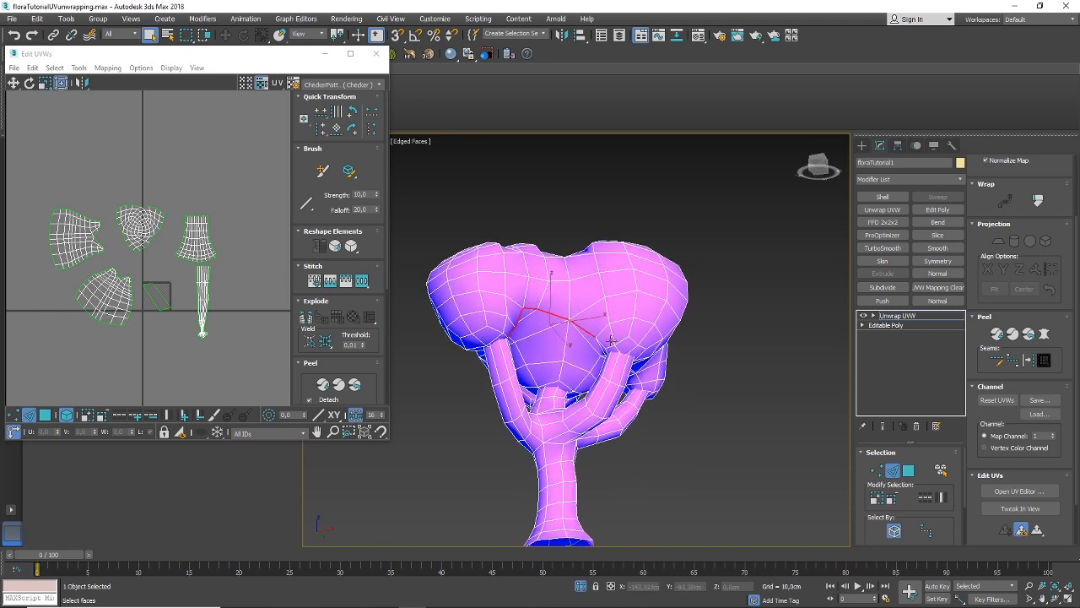
pyautogui.scroll(2, 611, 340)
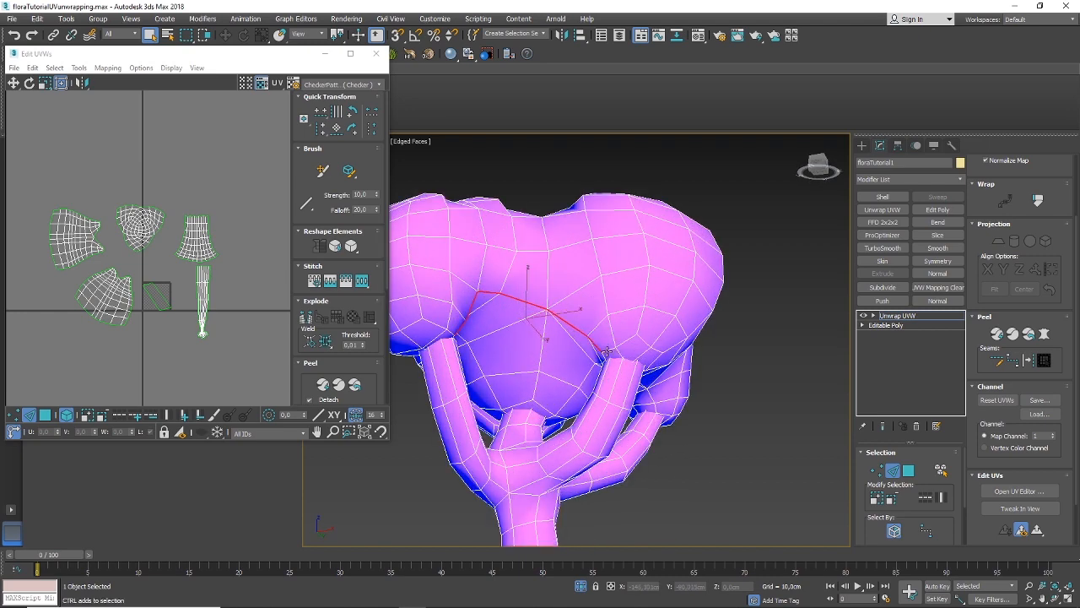
pyautogui.scroll(-2, 622, 343)
pyautogui.keyDown('alt'); pyautogui.moveTo(616, 344); pyautogui.dragTo(536, 360, button='middle'); pyautogui.keyUp('alt')
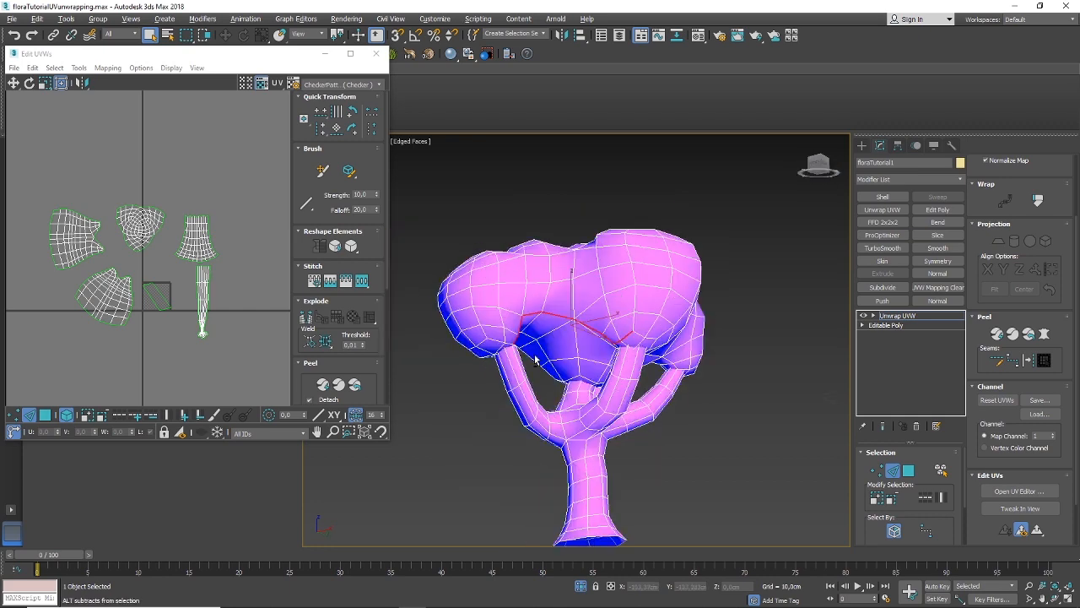
pyautogui.scroll(2, 521, 340)
pyautogui.keyDown('ctrl'); pyautogui.click(509, 347); pyautogui.keyUp('ctrl')
pyautogui.hotkey('ctrl', 'z')
pyautogui.scroll(3, 508, 348)
pyautogui.scroll(-3, 509, 348)
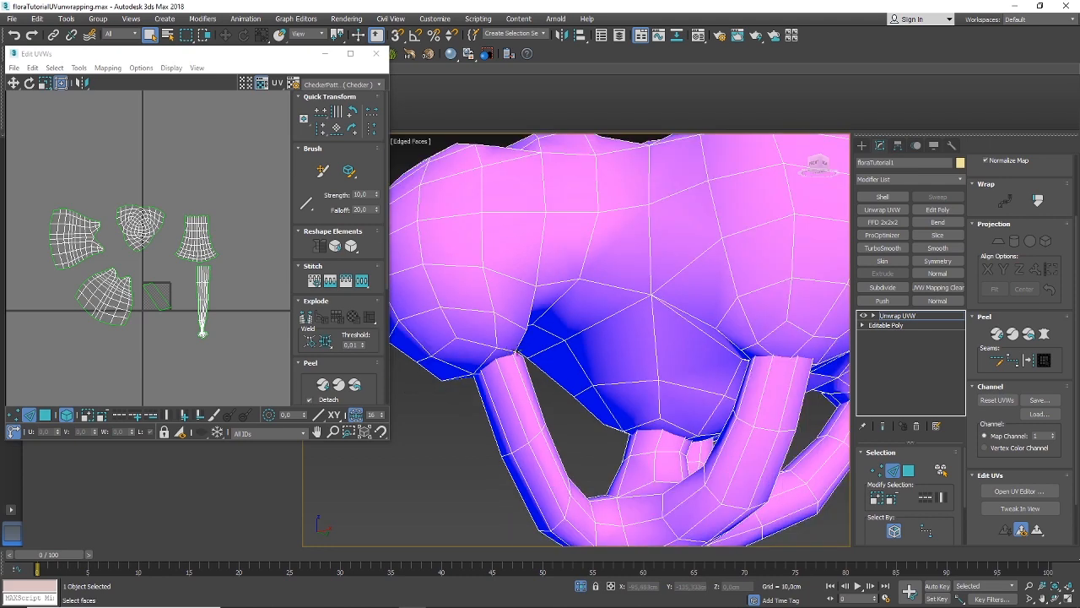
# Select the edges running beneath the smaller front canopy lobe and up around the gap beside its branch
pyautogui.keyDown('alt'); pyautogui.moveTo(519, 345); pyautogui.dragTo(507, 366, button='middle'); pyautogui.keyUp('alt')
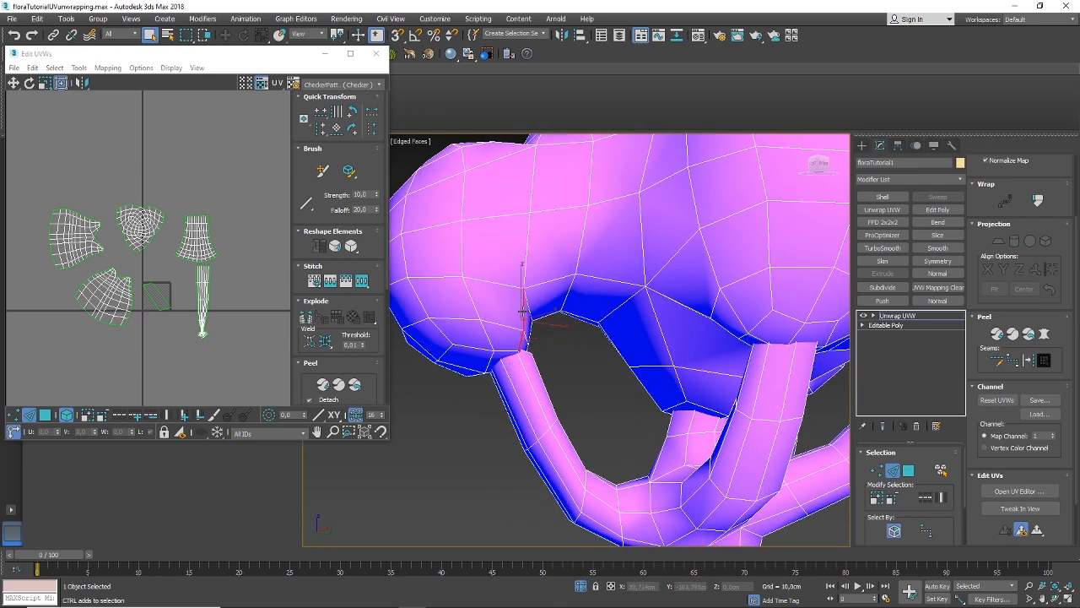
pyautogui.keyDown('ctrl'); pyautogui.click(540, 282); pyautogui.keyUp('ctrl')
pyautogui.keyDown('ctrl'); pyautogui.click(597, 278); pyautogui.keyUp('ctrl')
pyautogui.keyDown('alt'); pyautogui.moveTo(597, 279); pyautogui.dragTo(508, 354, button='middle'); pyautogui.keyUp('alt')
pyautogui.keyDown('ctrl'); pyautogui.click(504, 353); pyautogui.keyUp('ctrl')
pyautogui.keyDown('ctrl'); pyautogui.click(472, 346); pyautogui.keyUp('ctrl')
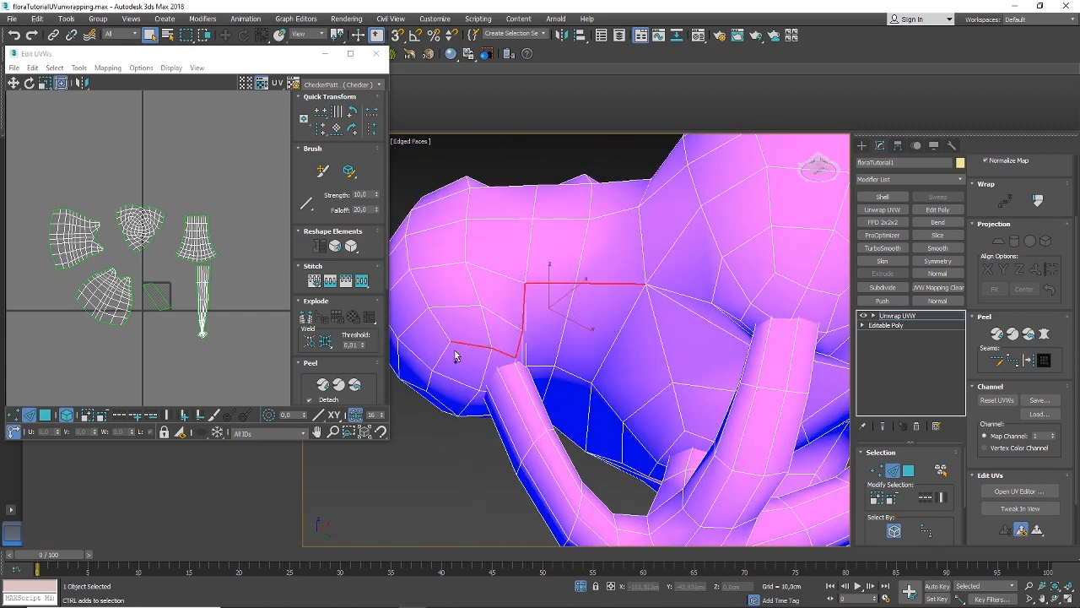
pyautogui.keyDown('ctrl'); pyautogui.click(441, 356); pyautogui.keyUp('ctrl')
# Extend the edge selection along the canopy's lower rim and beneath the larger front lobe above its branch
pyautogui.scroll(-4, 447, 399)
pyautogui.keyDown('alt'); pyautogui.moveTo(447, 399); pyautogui.dragTo(513, 439, button='middle'); pyautogui.keyUp('alt')
pyautogui.keyDown('alt'); pyautogui.moveTo(475, 367); pyautogui.dragTo(416, 351, button='middle'); pyautogui.keyUp('alt')
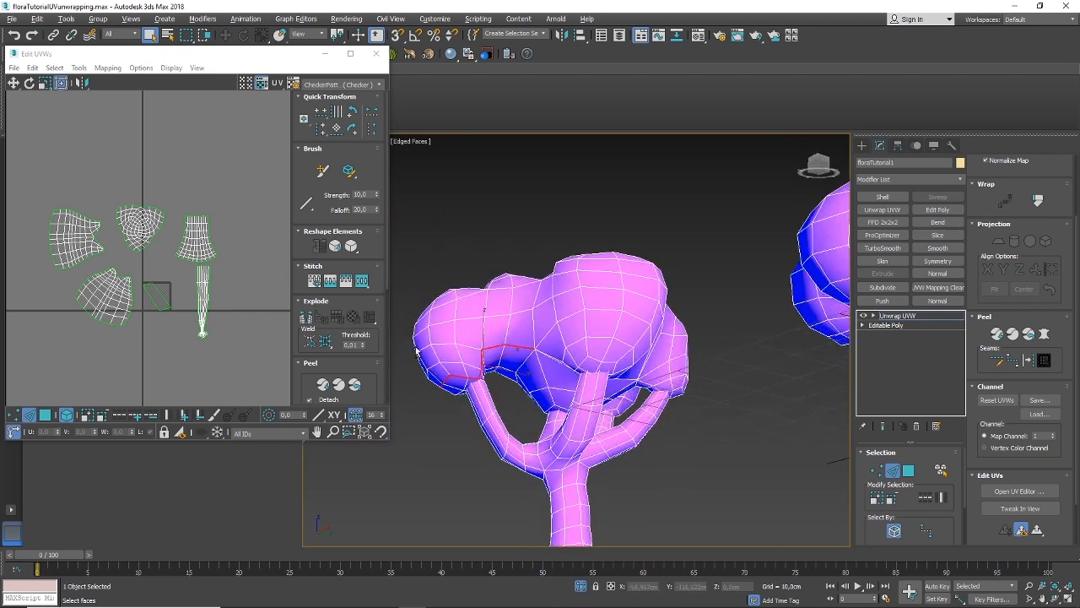
pyautogui.keyDown('alt'); pyautogui.moveTo(536, 355); pyautogui.dragTo(562, 364, button='middle'); pyautogui.keyUp('alt')
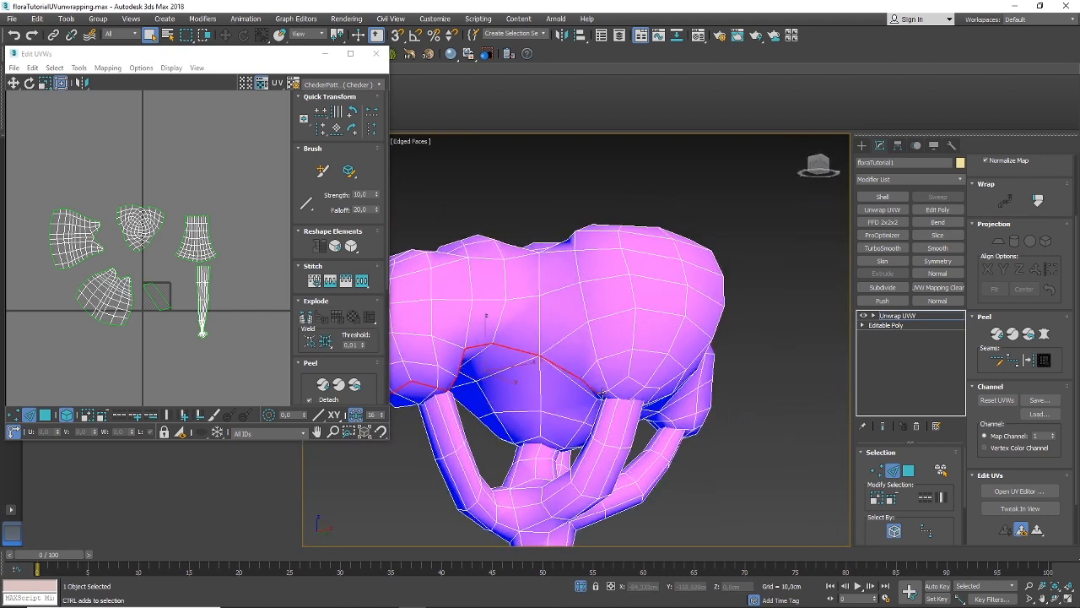
pyautogui.keyDown('alt'); pyautogui.moveTo(619, 384); pyautogui.dragTo(625, 400, button='middle'); pyautogui.keyUp('alt')
pyautogui.keyDown('alt'); pyautogui.moveTo(529, 371); pyautogui.dragTo(551, 371, button='middle'); pyautogui.keyUp('alt')
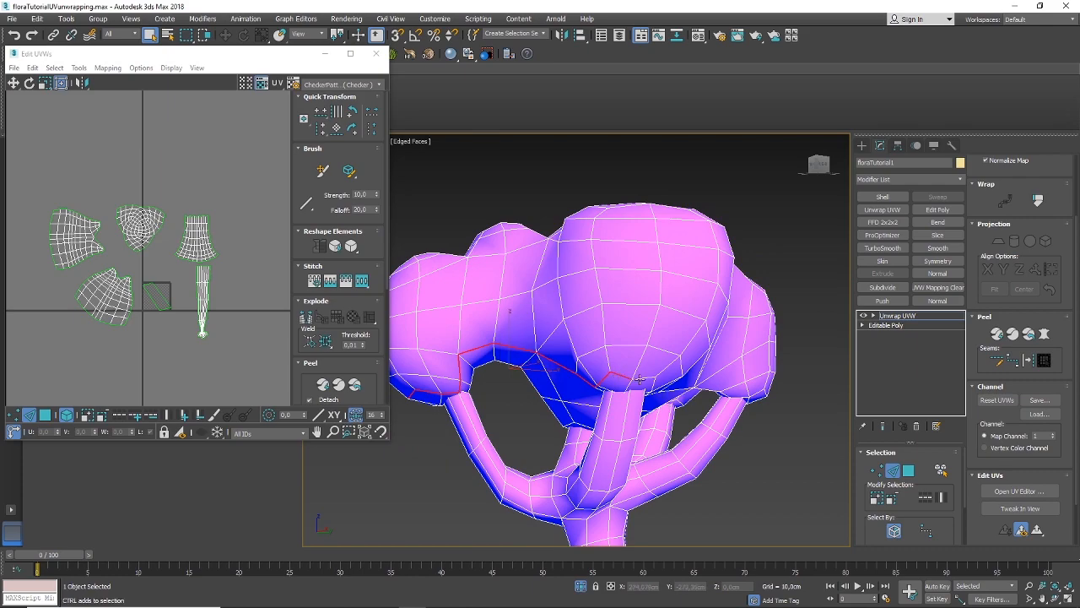
pyautogui.keyDown('alt'); pyautogui.moveTo(640, 380); pyautogui.dragTo(677, 345, button='middle'); pyautogui.keyUp('alt')
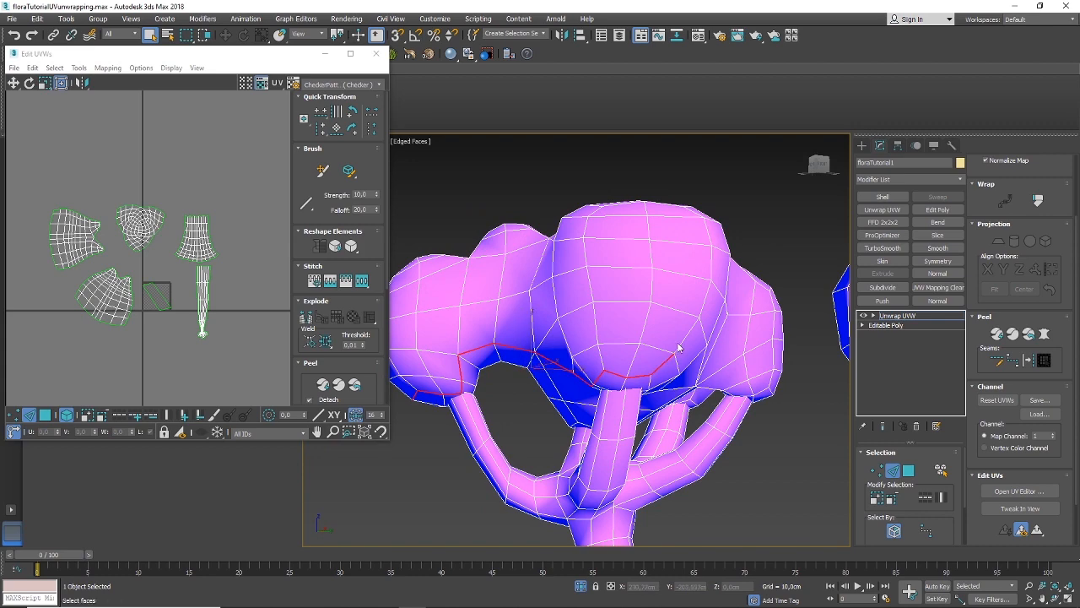
# Continue the edge selection up the outer side of the larger front lobe and onto its top
pyautogui.keyDown('alt'); pyautogui.moveTo(733, 301); pyautogui.dragTo(672, 330, button='middle'); pyautogui.keyUp('alt')
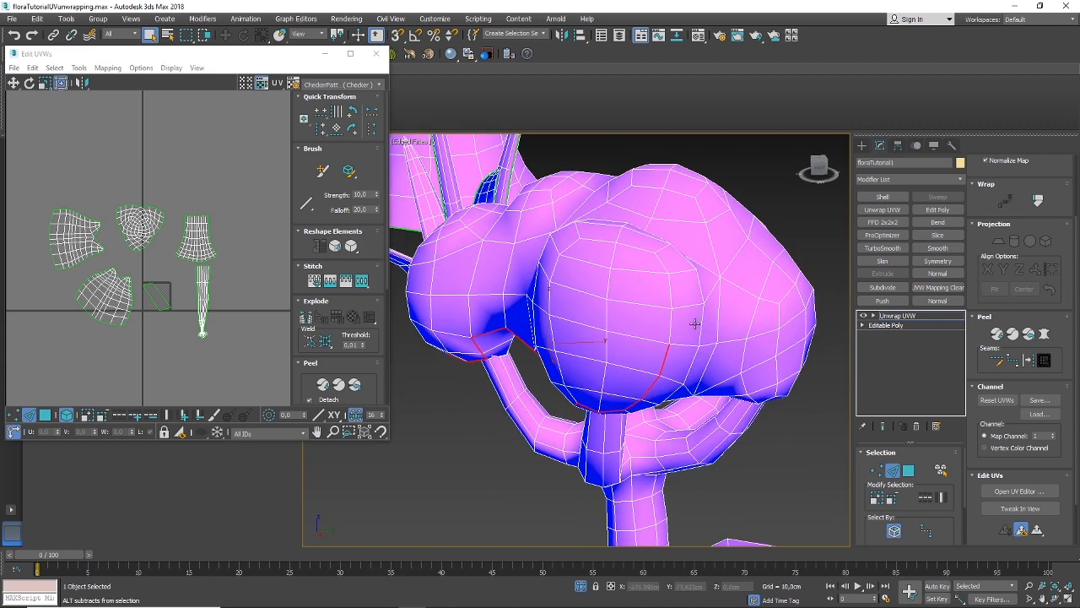
pyautogui.keyDown('alt'); pyautogui.moveTo(662, 263); pyautogui.dragTo(692, 297, button='middle'); pyautogui.keyUp('alt')
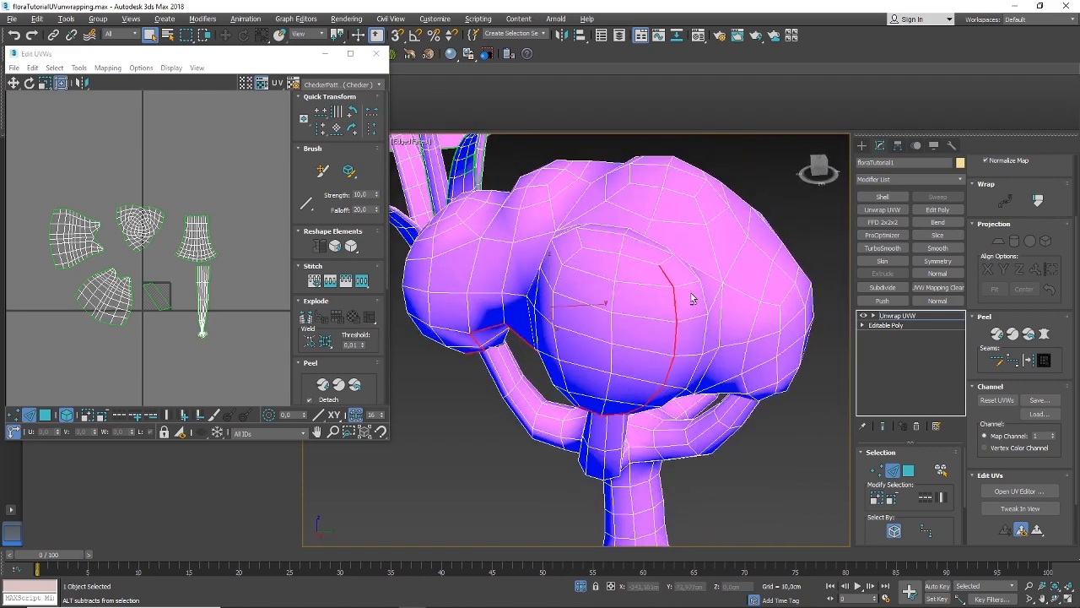
pyautogui.keyDown('alt'); pyautogui.moveTo(663, 348); pyautogui.dragTo(691, 340, button='middle'); pyautogui.keyUp('alt')
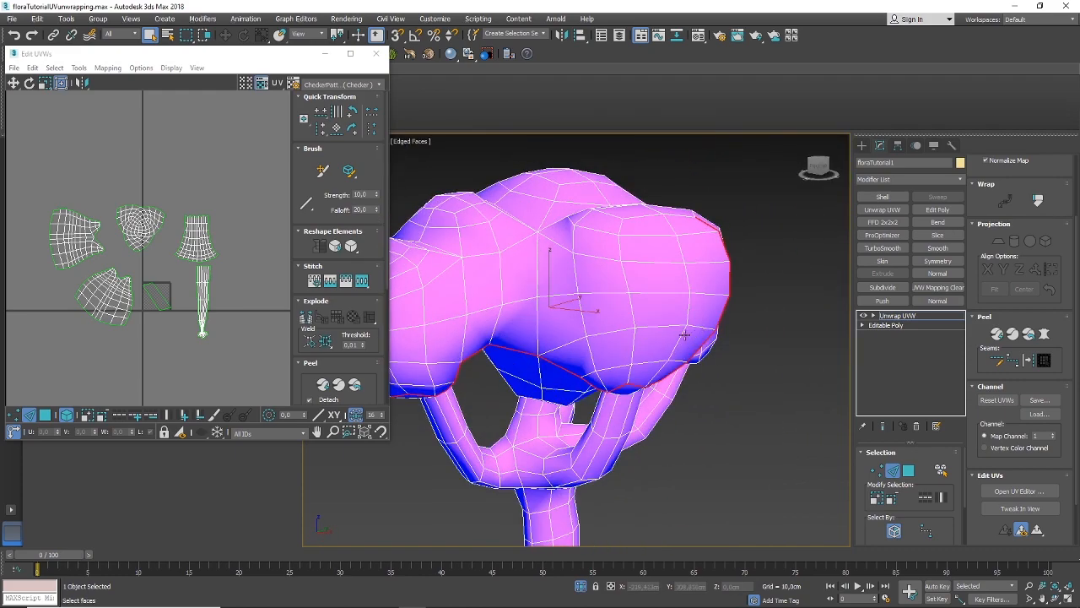
pyautogui.scroll(-4, 683, 336)
pyautogui.scroll(4, 640, 345)
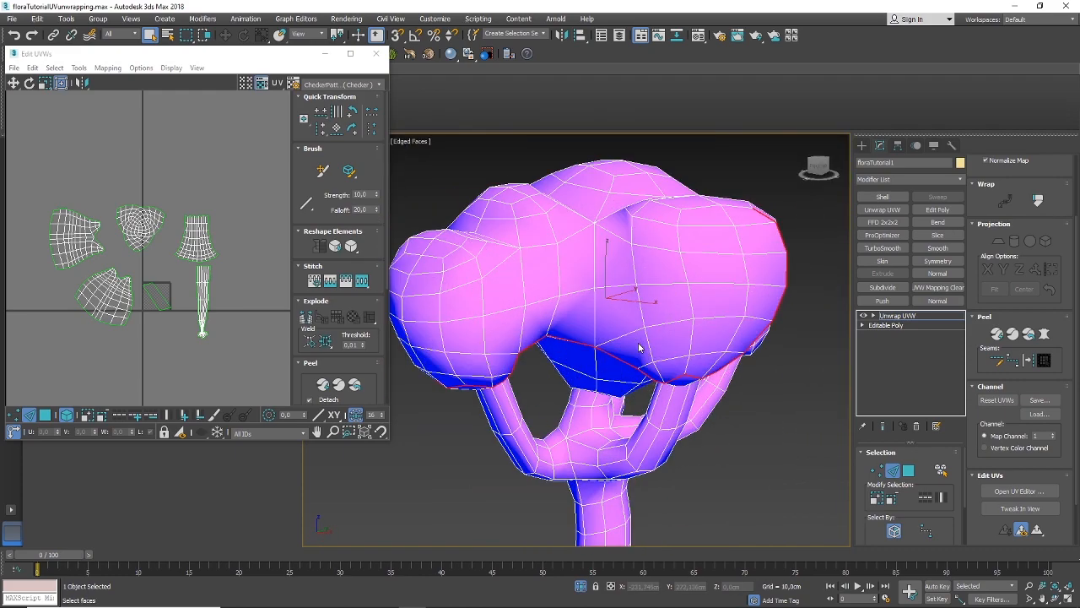
pyautogui.keyDown('alt'); pyautogui.moveTo(638, 348); pyautogui.dragTo(632, 292, button='middle'); pyautogui.keyUp('alt')
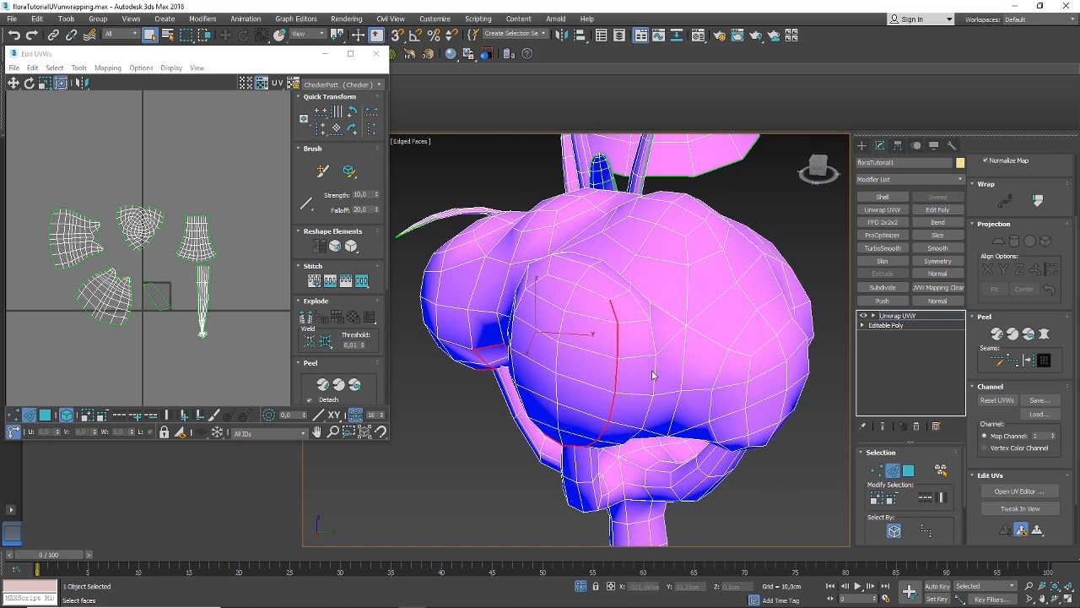
pyautogui.moveTo(597, 343)
pyautogui.keyDown('alt'); pyautogui.mouseDown(button='middle')
pyautogui.moveTo(634, 379)
pyautogui.moveTo(586, 335)
pyautogui.moveTo(600, 350)
pyautogui.mouseUp(button='middle'); pyautogui.keyUp('alt')
pyautogui.moveTo(658, 368)
pyautogui.keyDown('alt'); pyautogui.mouseDown(button='middle')
pyautogui.moveTo(646, 357)
pyautogui.moveTo(601, 380)
pyautogui.moveTo(666, 354)
pyautogui.mouseUp(button='middle'); pyautogui.keyUp('alt')
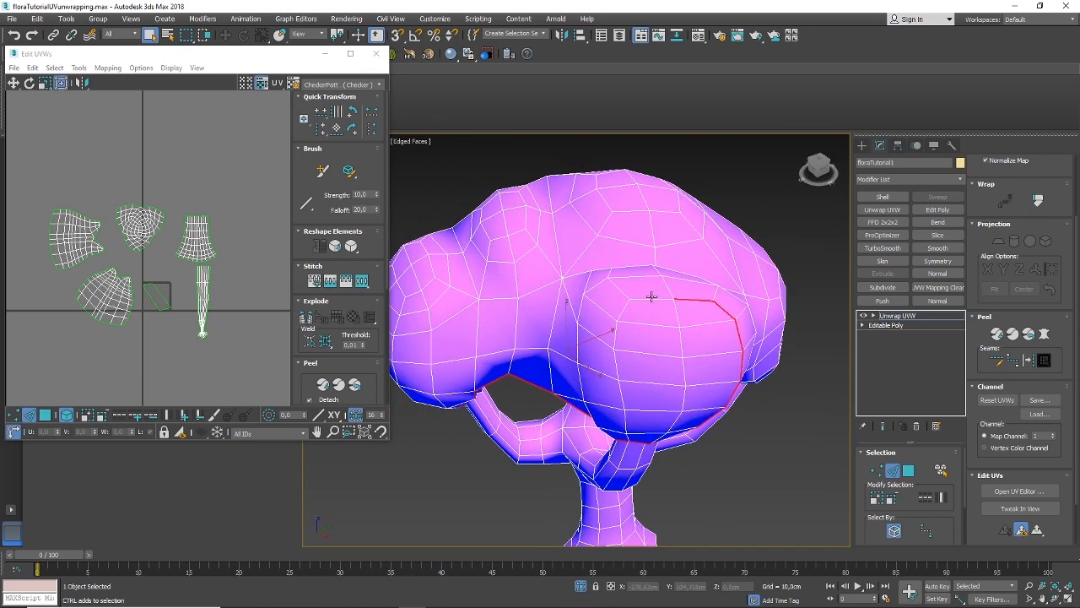
# Extend the edge selection up the smaller lobe's outer side and along the tops of both front lobes
pyautogui.keyDown('alt'); pyautogui.moveTo(624, 294); pyautogui.dragTo(605, 356, button='middle'); pyautogui.keyUp('alt')
pyautogui.scroll(-4, 610, 307)
pyautogui.scroll(5, 609, 307)
pyautogui.scroll(-4, 602, 292)
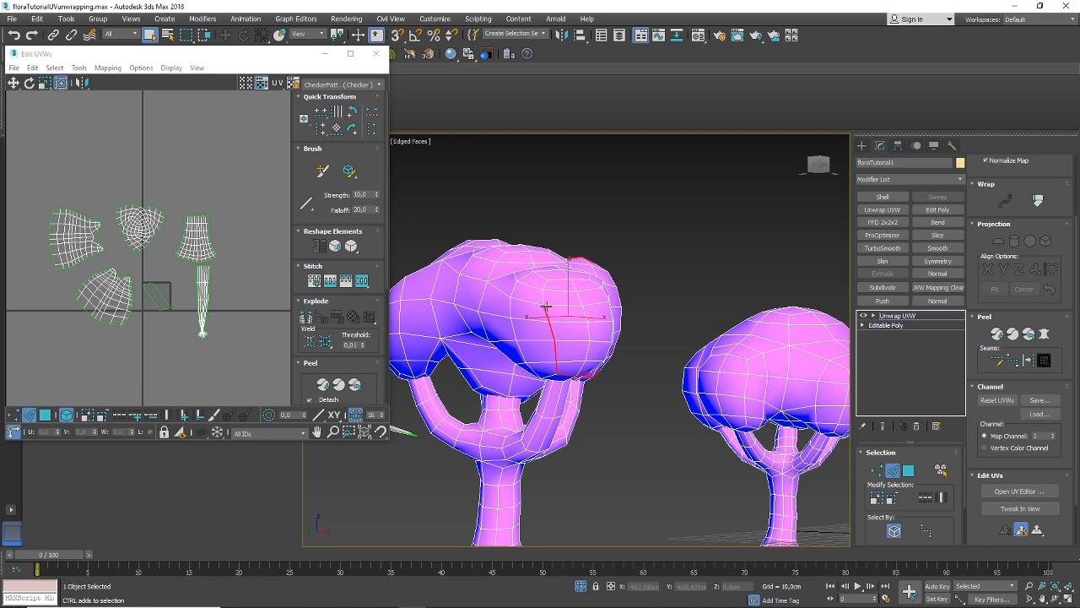
pyautogui.keyDown('alt'); pyautogui.moveTo(555, 291); pyautogui.dragTo(542, 318, button='middle'); pyautogui.keyUp('alt')
pyautogui.scroll(2, 454, 321)
pyautogui.keyDown('alt'); pyautogui.moveTo(497, 347); pyautogui.dragTo(477, 311, button='middle'); pyautogui.keyUp('alt')
pyautogui.click(499, 332)
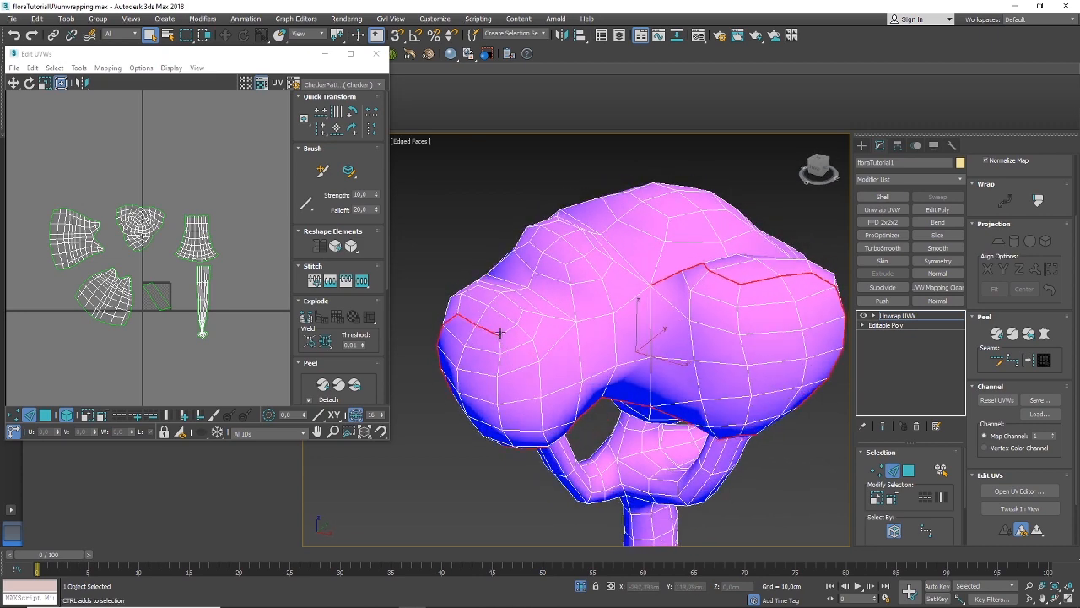
# Close the edge loop across the top between the two front lobes and convert it to seams
pyautogui.keyDown('alt'); pyautogui.moveTo(561, 323); pyautogui.dragTo(524, 339, button='middle'); pyautogui.keyUp('alt')
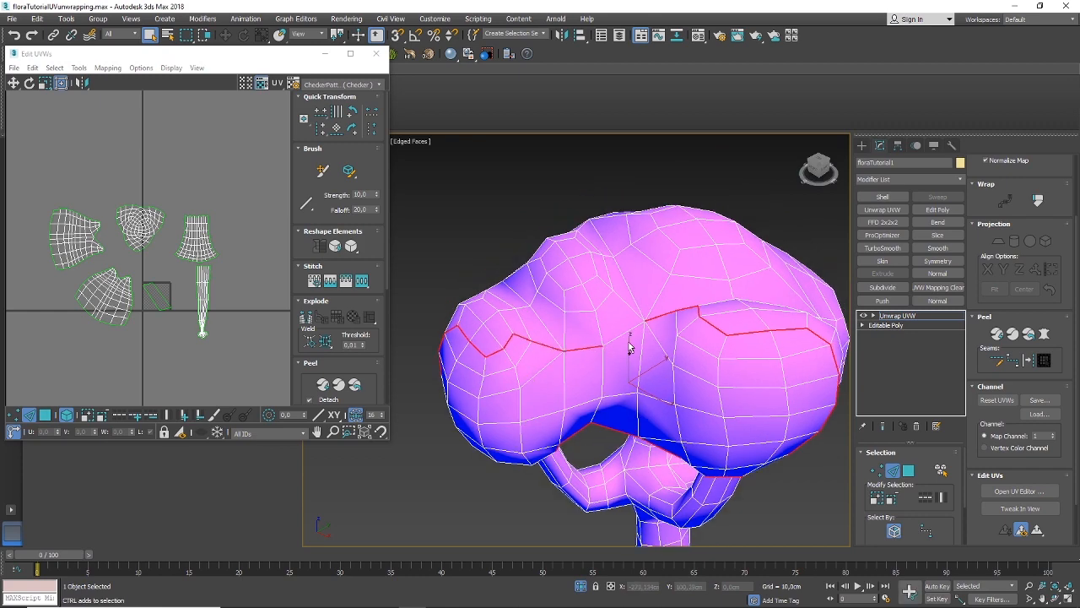
pyautogui.keyDown('alt'); pyautogui.moveTo(606, 361); pyautogui.dragTo(637, 371, button='middle'); pyautogui.keyUp('alt')
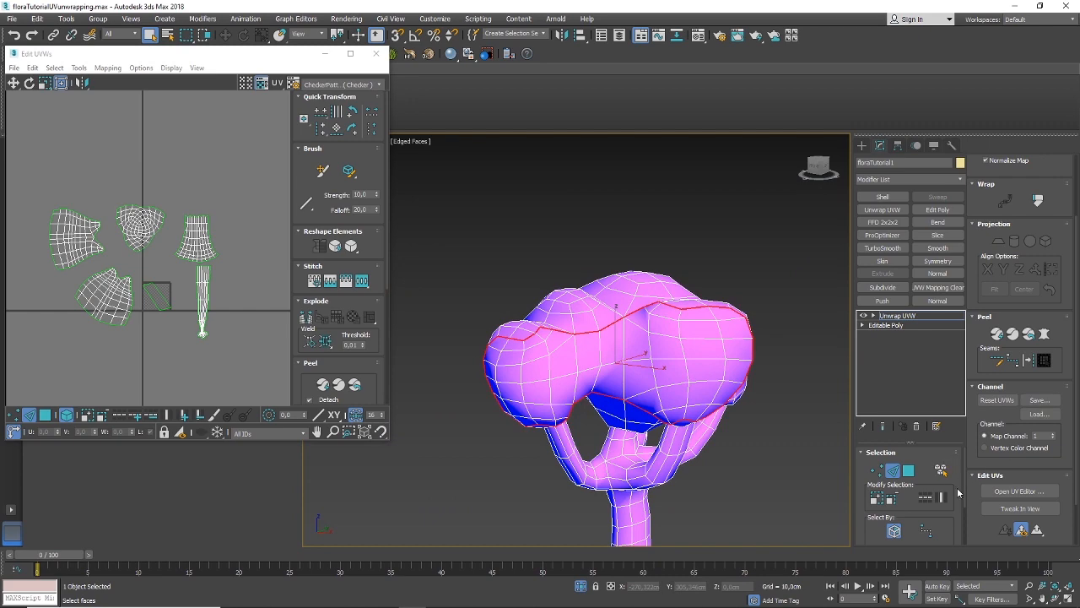
pyautogui.click(1029, 360)
pyautogui.moveTo(666, 400)
pyautogui.keyDown('alt'); pyautogui.mouseDown(button='middle')
pyautogui.moveTo(620, 373)
pyautogui.moveTo(668, 402)
pyautogui.mouseUp(button='middle'); pyautogui.keyUp('alt')
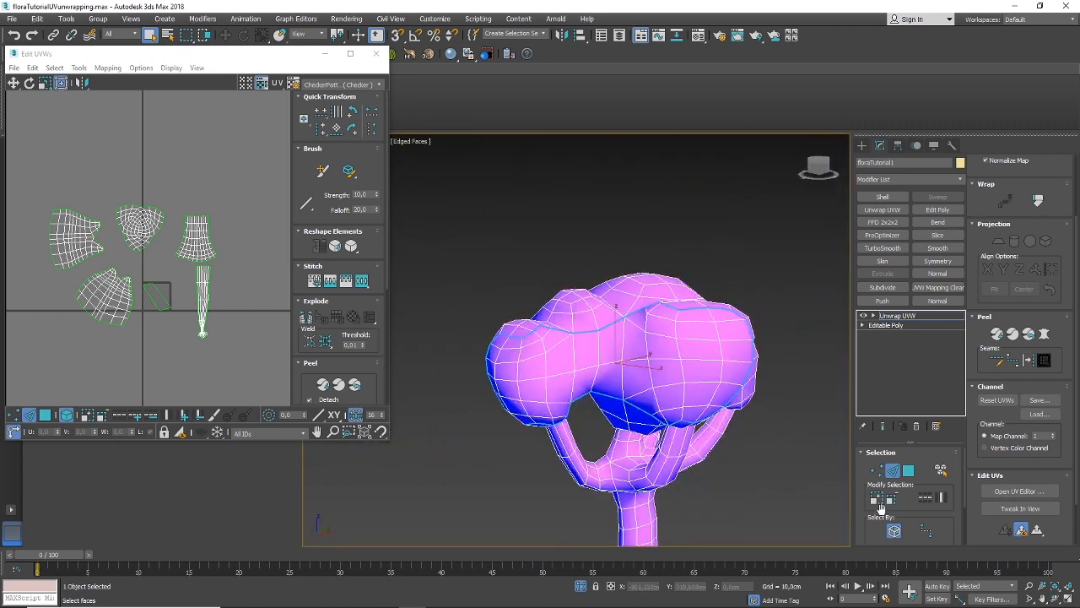
# Select a face on the front of the canopy in polygon mode and expand the selection to the seams
pyautogui.click(908, 470)
pyautogui.click(589, 354)
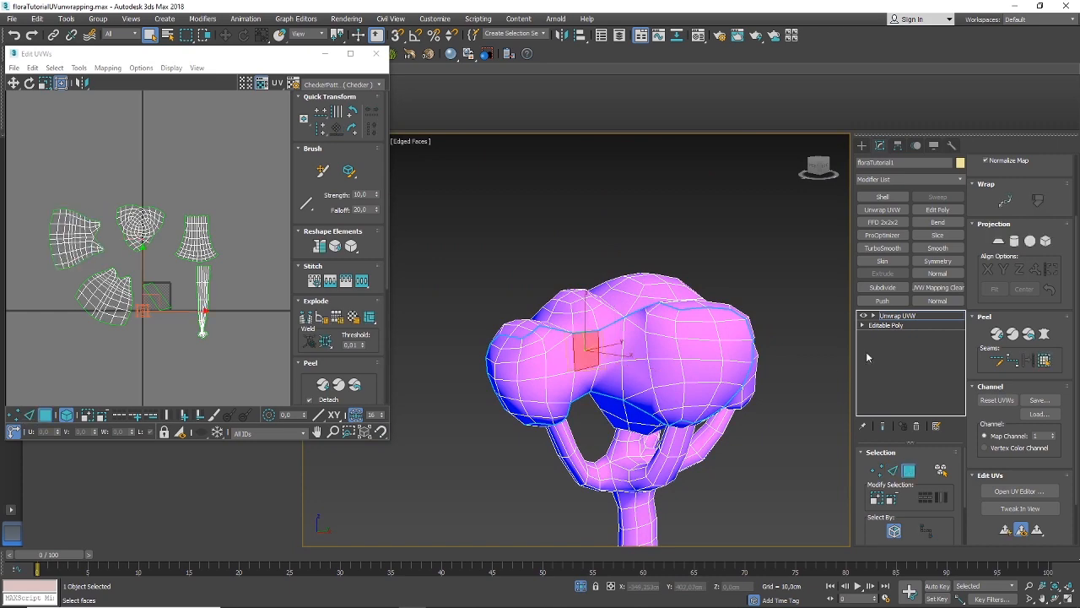
pyautogui.click(1044, 361)
# Unfold the selected front canopy section with Pelt Map, relax it and commit the result
pyautogui.click(1046, 334)
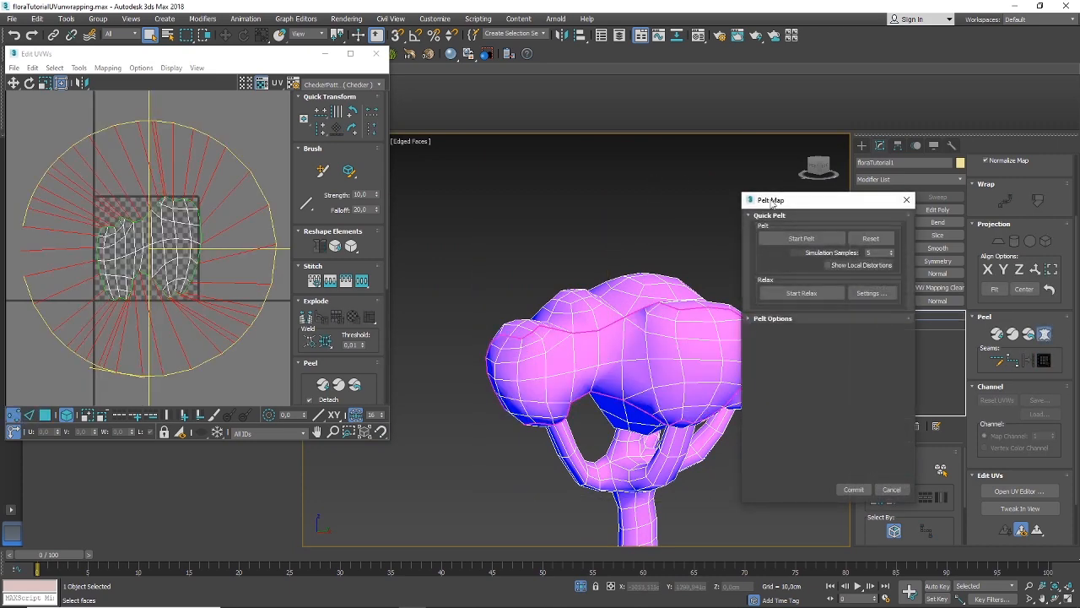
pyautogui.click(802, 239)
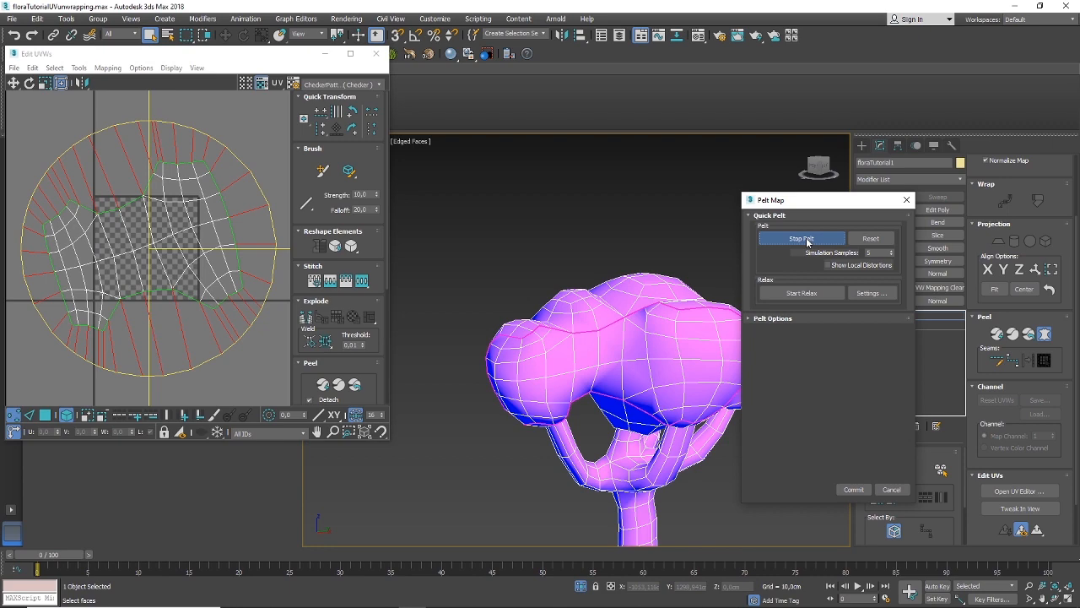
pyautogui.click(807, 240)
pyautogui.click(803, 293)
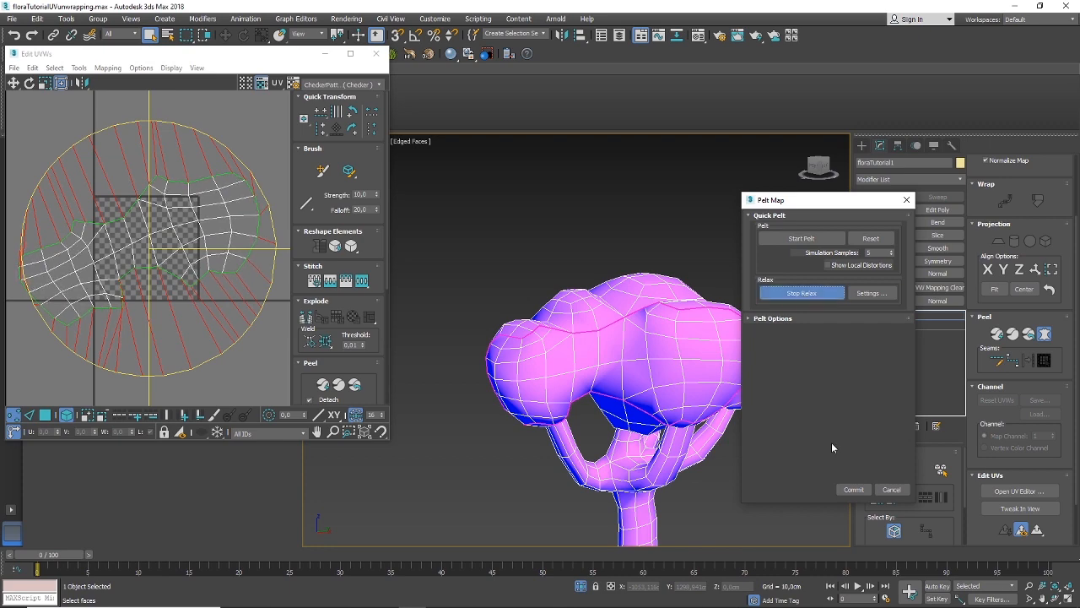
pyautogui.click(853, 489)
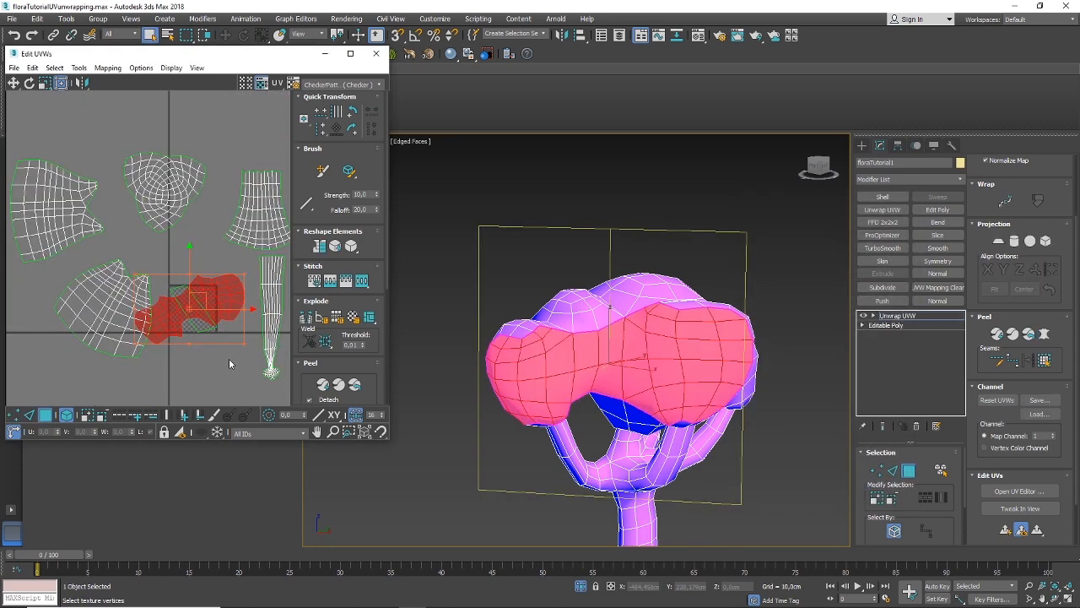
# Move the unfolded front canopy UV shell to the empty area above the other shells and switch to edge selection
pyautogui.moveTo(194, 304); pyautogui.dragTo(232, 122)
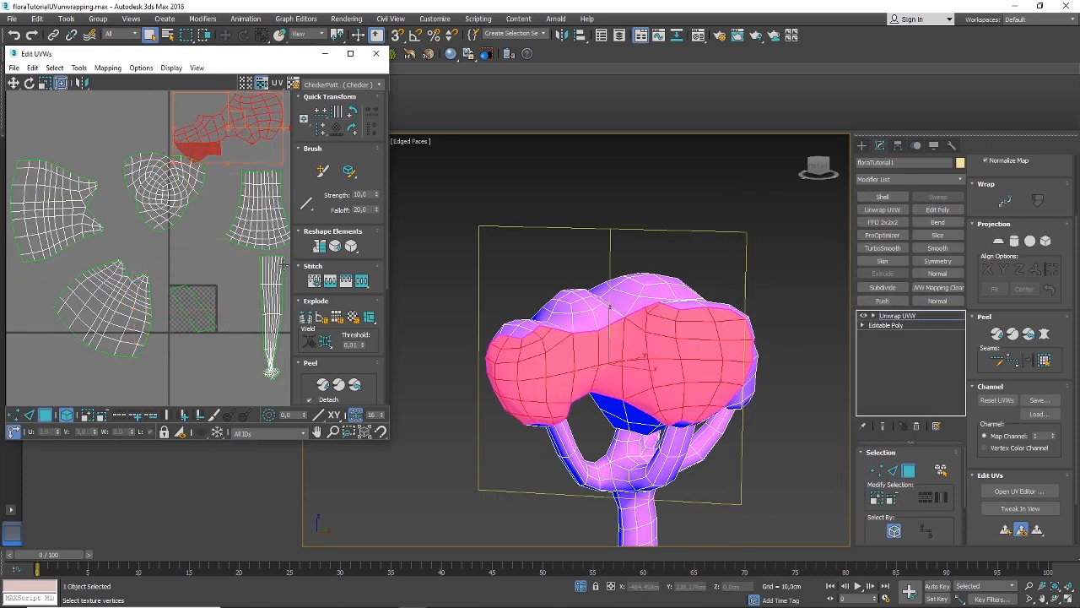
pyautogui.keyDown('alt'); pyautogui.moveTo(602, 349); pyautogui.dragTo(509, 352, button='middle'); pyautogui.keyUp('alt')
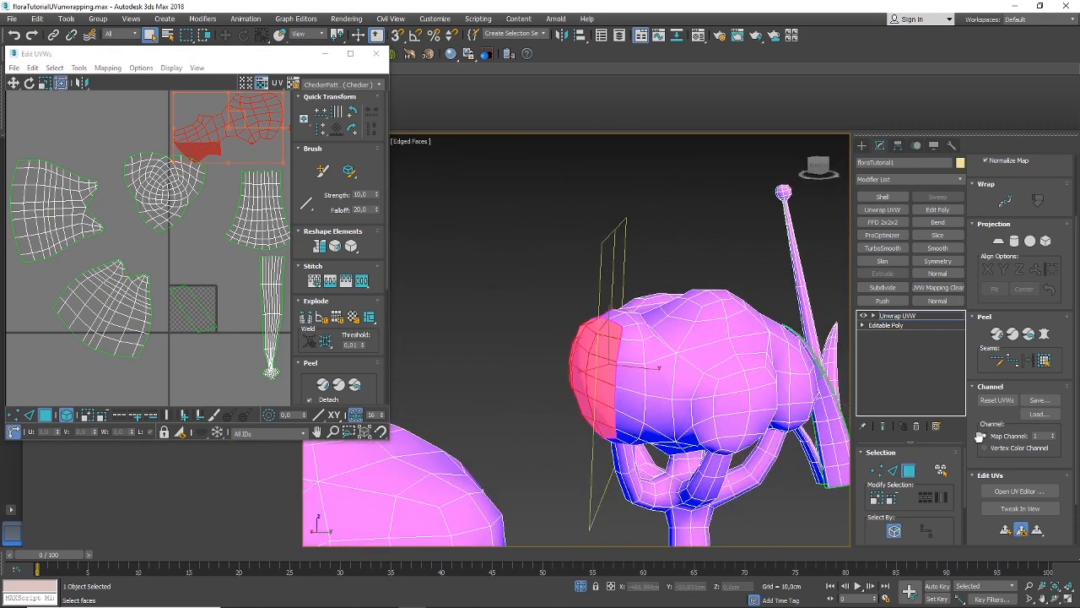
pyautogui.click(894, 471)
pyautogui.keyDown('alt'); pyautogui.moveTo(618, 340); pyautogui.dragTo(619, 228, button='middle'); pyautogui.keyUp('alt')
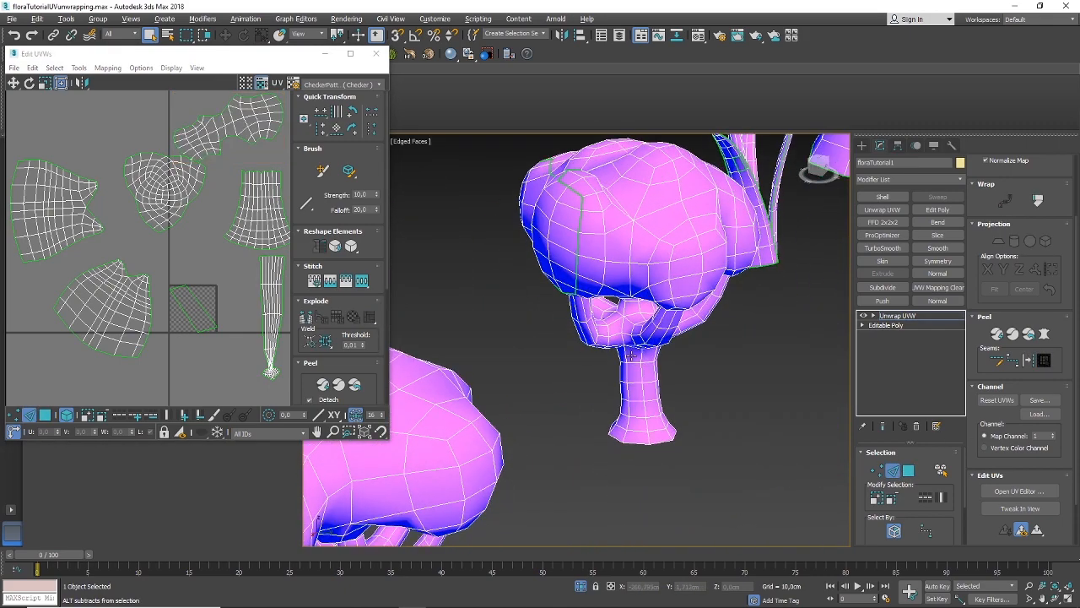
pyautogui.click(590, 195)
pyautogui.keyDown('alt'); pyautogui.moveTo(590, 195); pyautogui.dragTo(617, 334, button='middle'); pyautogui.keyUp('alt')
pyautogui.scroll(3, 589, 312)
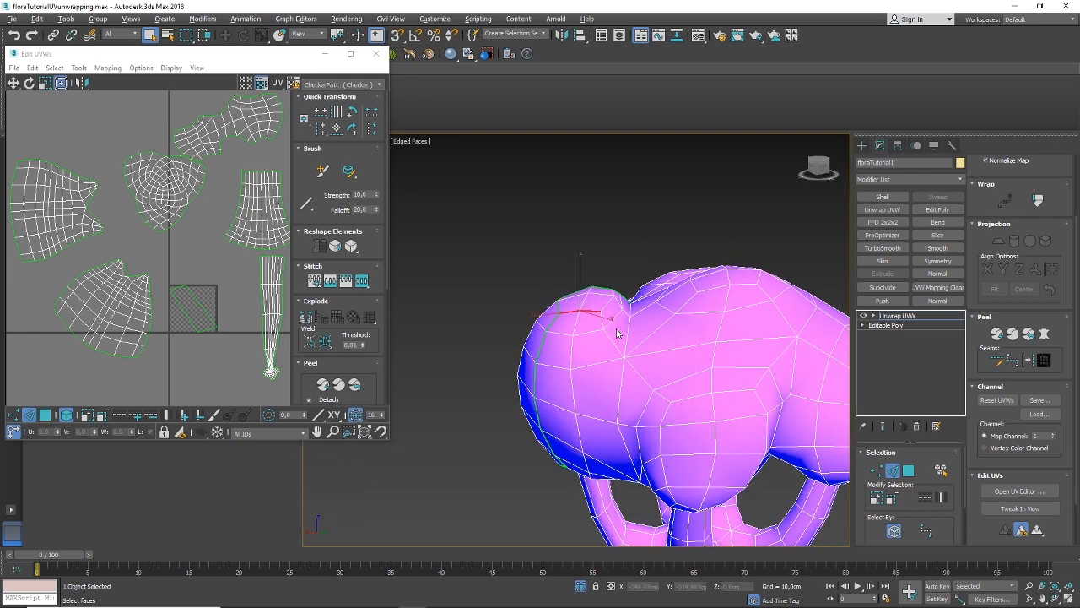
pyautogui.click(602, 319)
pyautogui.keyDown('alt'); pyautogui.moveTo(613, 380); pyautogui.dragTo(673, 389, button='middle'); pyautogui.keyUp('alt')
pyautogui.keyDown('ctrl'); pyautogui.click(650, 379); pyautogui.keyUp('ctrl')
pyautogui.keyDown('ctrl'); pyautogui.click(700, 390); pyautogui.keyUp('ctrl')
pyautogui.keyDown('ctrl'); pyautogui.click(733, 384); pyautogui.keyUp('ctrl')
pyautogui.keyDown('alt'); pyautogui.moveTo(769, 410); pyautogui.dragTo(641, 389, button='middle'); pyautogui.keyUp('alt')
pyautogui.keyDown('ctrl'); pyautogui.click(633, 378); pyautogui.keyUp('ctrl')
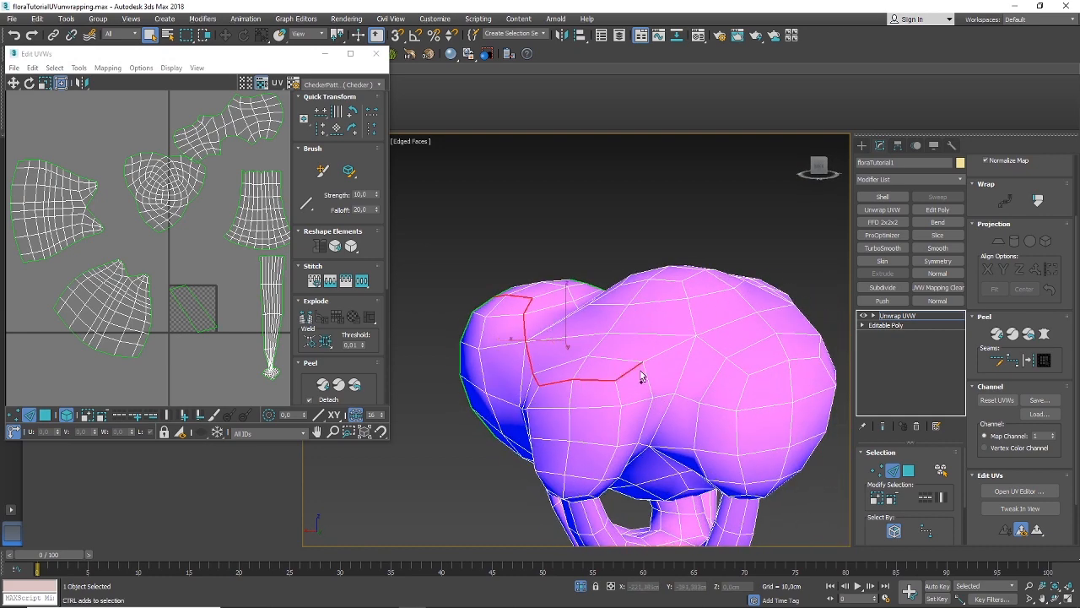
pyautogui.keyDown('ctrl'); pyautogui.click(663, 354); pyautogui.keyUp('ctrl')
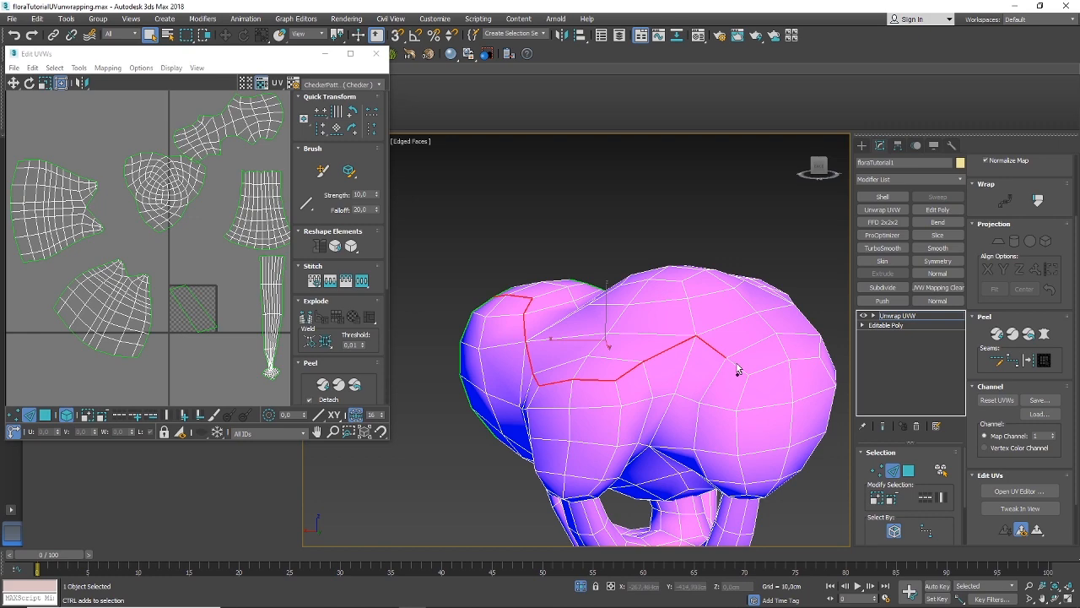
pyautogui.keyDown('ctrl'); pyautogui.click(764, 369); pyautogui.keyUp('ctrl')
pyautogui.keyDown('ctrl'); pyautogui.click(804, 361); pyautogui.keyUp('ctrl')
pyautogui.keyDown('alt'); pyautogui.moveTo(798, 372); pyautogui.dragTo(684, 367, button='middle'); pyautogui.keyUp('alt')
pyautogui.click(681, 367)
pyautogui.keyDown('alt'); pyautogui.moveTo(656, 375); pyautogui.dragTo(625, 386, button='middle'); pyautogui.keyUp('alt')
pyautogui.scroll(-2, 678, 391)
pyautogui.scroll(-2, 699, 411)
pyautogui.moveTo(698, 411); pyautogui.dragTo(820, 368, button='middle')
pyautogui.scroll(2, 805, 363)
pyautogui.scroll(5, 601, 352)
# Select edges from the front section's seam over the top of the first lobe and across toward the next lobe
pyautogui.click(602, 367)
pyautogui.keyDown('ctrl'); pyautogui.click(625, 361); pyautogui.keyUp('ctrl')
pyautogui.keyDown('ctrl'); pyautogui.click(640, 372); pyautogui.keyUp('ctrl')
pyautogui.keyDown('alt'); pyautogui.moveTo(699, 434); pyautogui.dragTo(611, 385, button='middle'); pyautogui.keyUp('alt')
pyautogui.keyDown('ctrl'); pyautogui.click(588, 387); pyautogui.keyUp('ctrl')
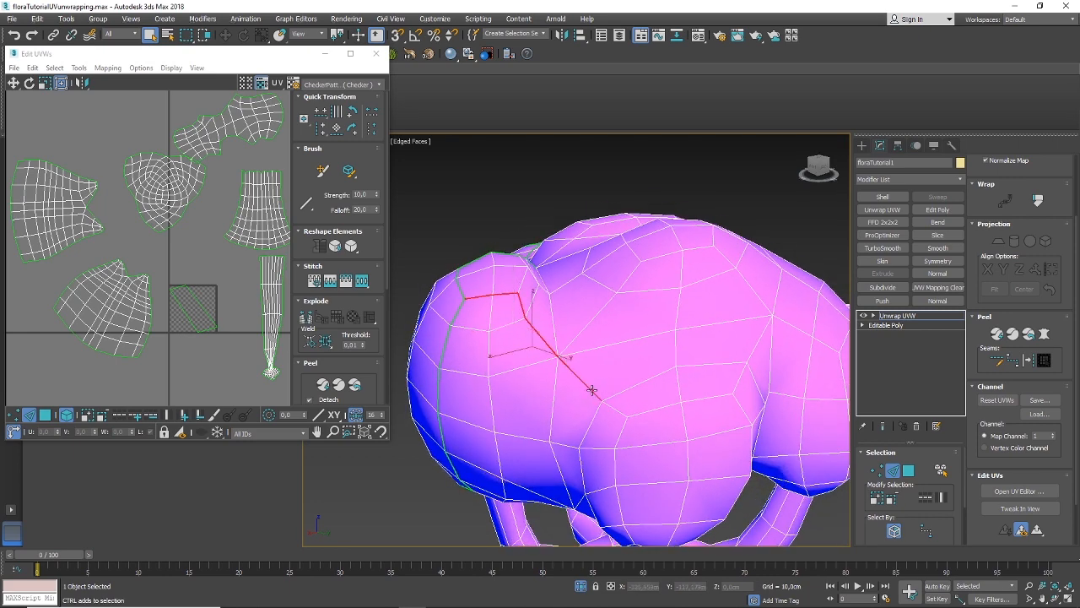
pyautogui.keyDown('ctrl'); pyautogui.click(618, 412); pyautogui.keyUp('ctrl')
pyautogui.keyDown('ctrl'); pyautogui.click(647, 410); pyautogui.keyUp('ctrl')
pyautogui.keyDown('ctrl'); pyautogui.click(695, 402); pyautogui.keyUp('ctrl')
# Extend the edge selection along the upper side of the canopy's back lobes
pyautogui.keyDown('alt'); pyautogui.moveTo(731, 412); pyautogui.dragTo(661, 373, button='middle'); pyautogui.keyUp('alt')
pyautogui.keyDown('ctrl'); pyautogui.click(719, 400); pyautogui.keyUp('ctrl')
pyautogui.keyDown('ctrl'); pyautogui.click(752, 377); pyautogui.keyUp('ctrl')
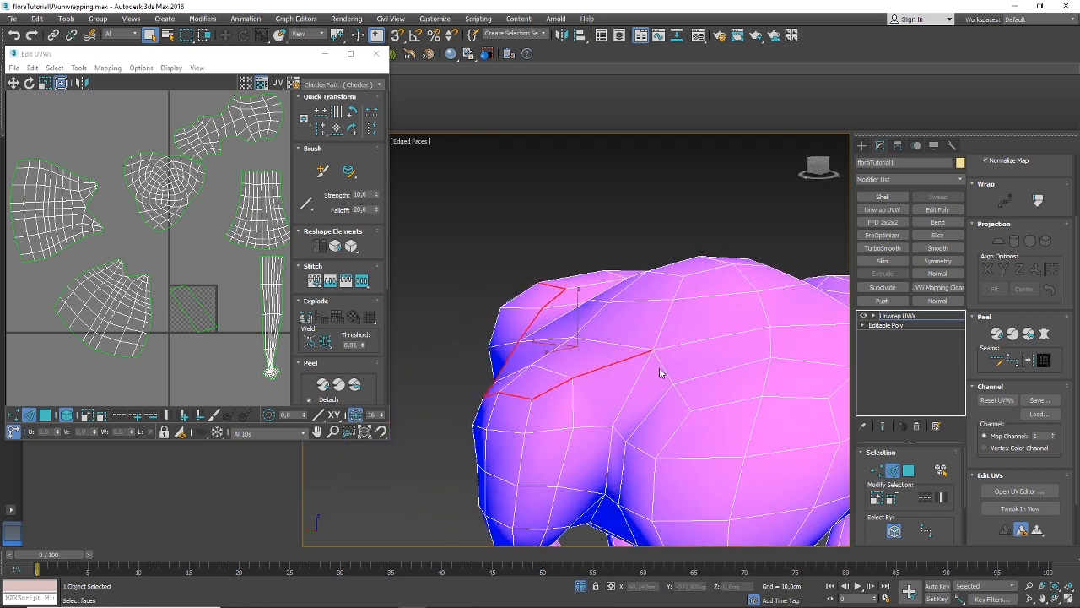
pyautogui.keyDown('ctrl'); pyautogui.click(665, 368); pyautogui.keyUp('ctrl')
pyautogui.keyDown('ctrl'); pyautogui.click(736, 403); pyautogui.keyUp('ctrl')
pyautogui.keyDown('alt'); pyautogui.moveTo(786, 427); pyautogui.dragTo(652, 406, button='middle'); pyautogui.keyUp('alt')
pyautogui.keyDown('ctrl'); pyautogui.click(655, 368); pyautogui.keyUp('ctrl')
# Continue the edge selection over the last lobe to the opposite front seam and convert the path to seams
pyautogui.keyDown('alt'); pyautogui.moveTo(656, 369); pyautogui.dragTo(604, 361, button='middle'); pyautogui.keyUp('alt')
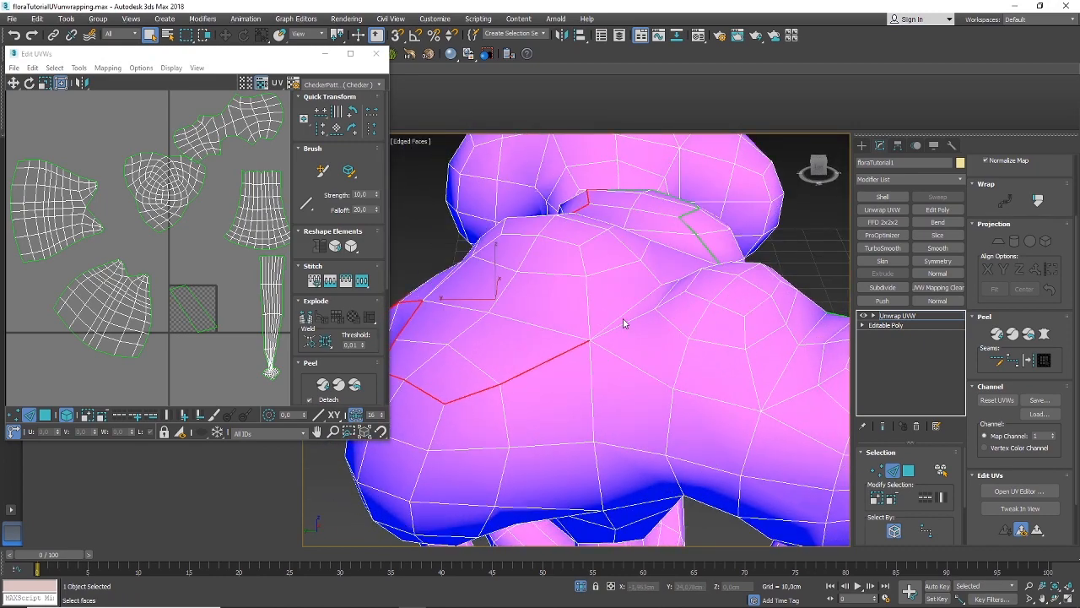
pyautogui.keyDown('ctrl'); pyautogui.click(621, 326); pyautogui.keyUp('ctrl')
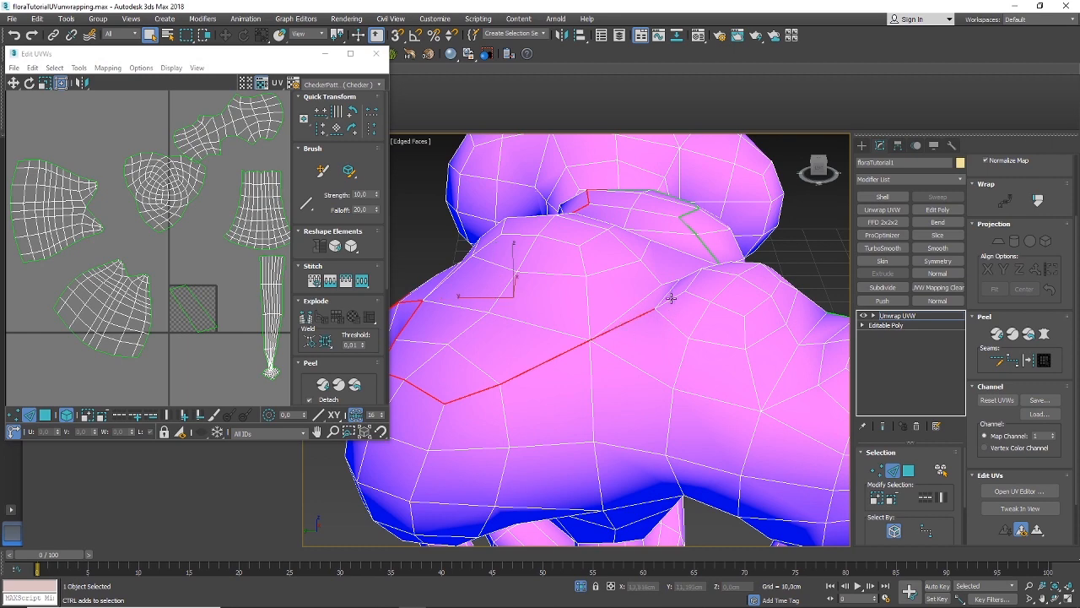
pyautogui.keyDown('ctrl'); pyautogui.click(673, 298); pyautogui.keyUp('ctrl')
pyautogui.keyDown('ctrl'); pyautogui.click(753, 374); pyautogui.keyUp('ctrl')
pyautogui.keyDown('alt'); pyautogui.moveTo(755, 409); pyautogui.dragTo(594, 367, button='middle'); pyautogui.keyUp('alt')
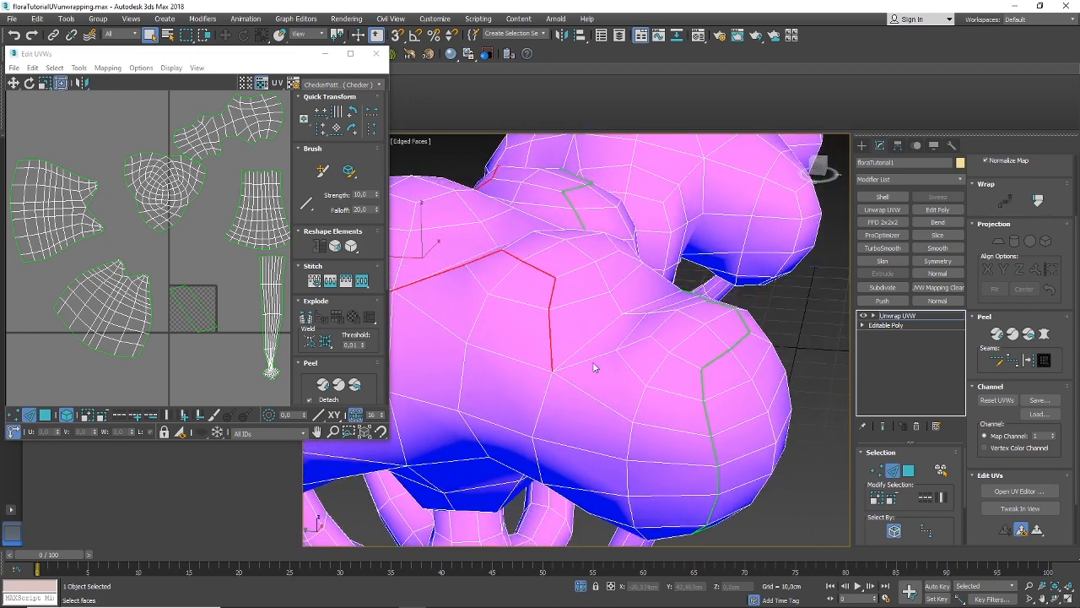
pyautogui.keyDown('ctrl'); pyautogui.click(682, 360); pyautogui.keyUp('ctrl')
pyautogui.moveTo(644, 379)
pyautogui.keyDown('alt'); pyautogui.mouseDown(button='middle')
pyautogui.moveTo(675, 307)
pyautogui.moveTo(600, 306)
pyautogui.moveTo(614, 367)
pyautogui.moveTo(638, 373)
pyautogui.moveTo(627, 378)
pyautogui.moveTo(644, 380)
pyautogui.moveTo(632, 347)
pyautogui.moveTo(658, 357)
pyautogui.moveTo(603, 391)
pyautogui.moveTo(622, 390)
pyautogui.moveTo(594, 378)
pyautogui.moveTo(625, 390)
pyautogui.moveTo(616, 410)
pyautogui.moveTo(682, 403)
pyautogui.moveTo(573, 404)
pyautogui.moveTo(642, 400)
pyautogui.moveTo(635, 378)
pyautogui.mouseUp(button='middle'); pyautogui.keyUp('alt')
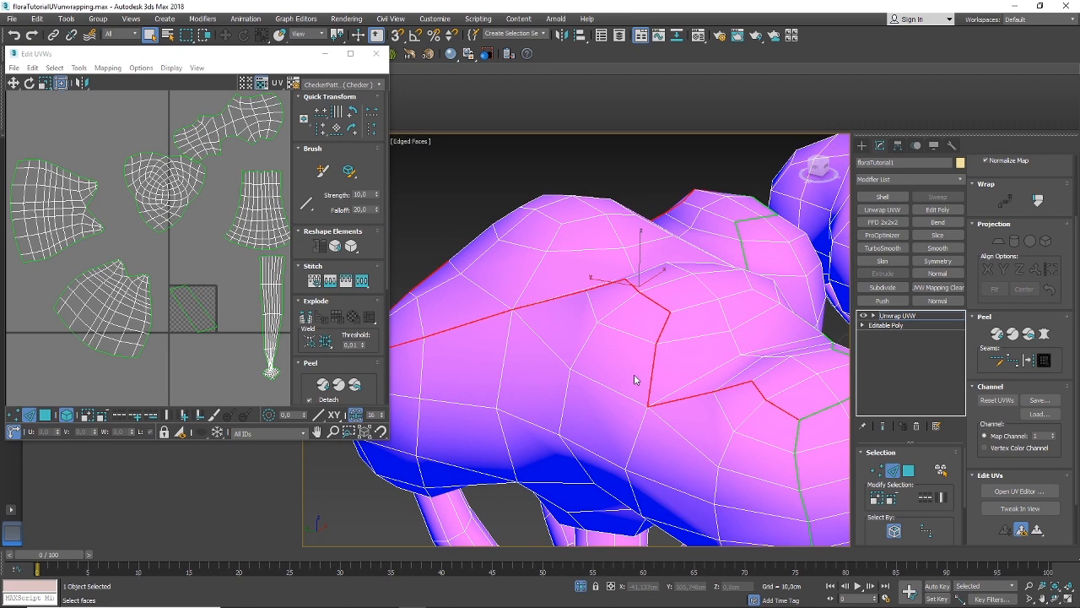
pyautogui.moveTo(661, 376)
pyautogui.keyDown('alt'); pyautogui.mouseDown(button='middle')
pyautogui.moveTo(651, 396)
pyautogui.moveTo(662, 393)
pyautogui.mouseUp(button='middle'); pyautogui.keyUp('alt')
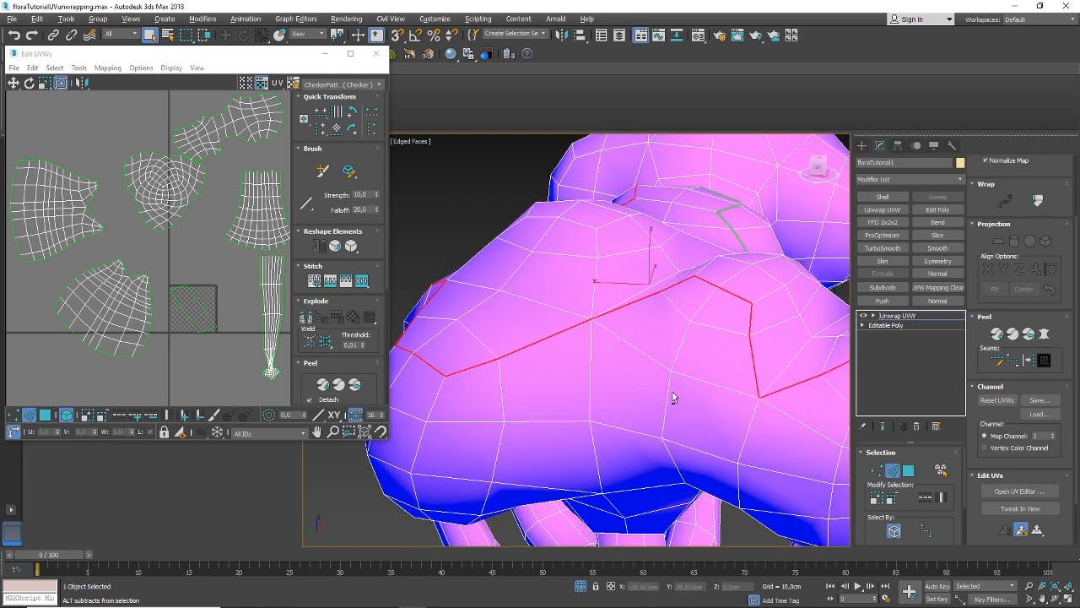
pyautogui.moveTo(675, 418); pyautogui.dragTo(565, 363, button='middle')
pyautogui.moveTo(672, 360); pyautogui.dragTo(644, 371, button='middle')
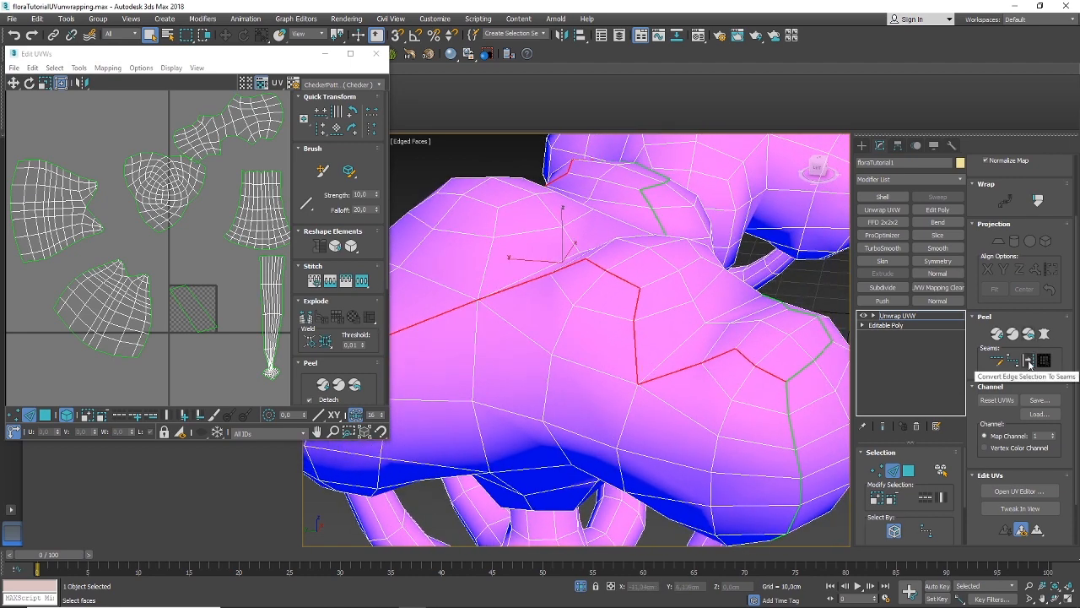
pyautogui.click(1029, 361)
# Select edges along the canopy's underside from the front seam, past the first branch toward the second
pyautogui.moveTo(595, 406); pyautogui.dragTo(641, 361, button='middle')
pyautogui.scroll(-5, 646, 374)
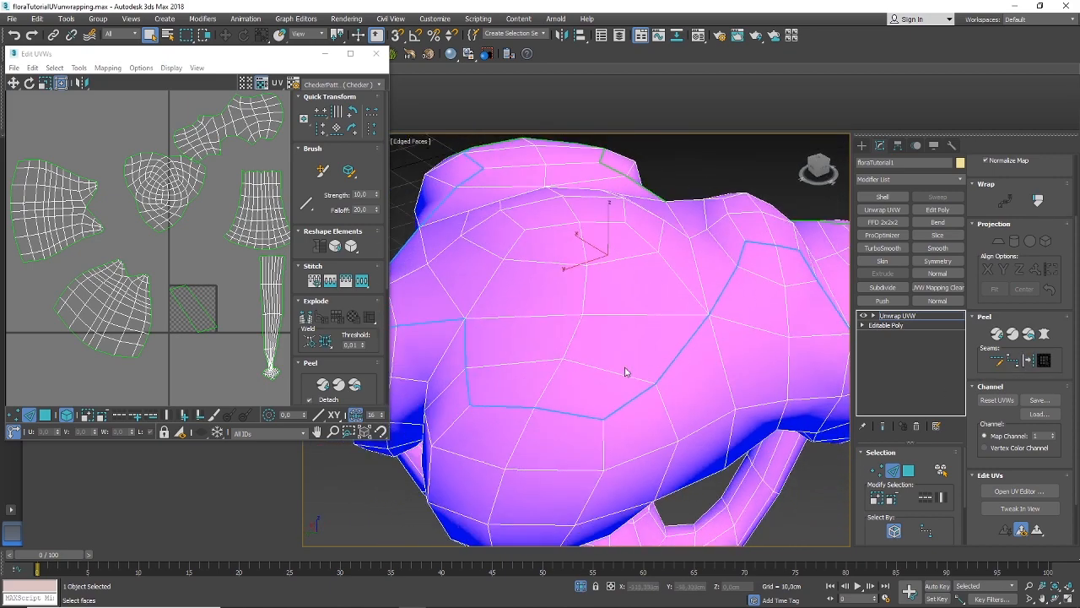
pyautogui.keyDown('alt'); pyautogui.moveTo(624, 374); pyautogui.dragTo(710, 348, button='middle'); pyautogui.keyUp('alt')
pyautogui.scroll(5, 574, 346)
pyautogui.keyDown('alt'); pyautogui.moveTo(588, 340); pyautogui.dragTo(559, 336, button='middle'); pyautogui.keyUp('alt')
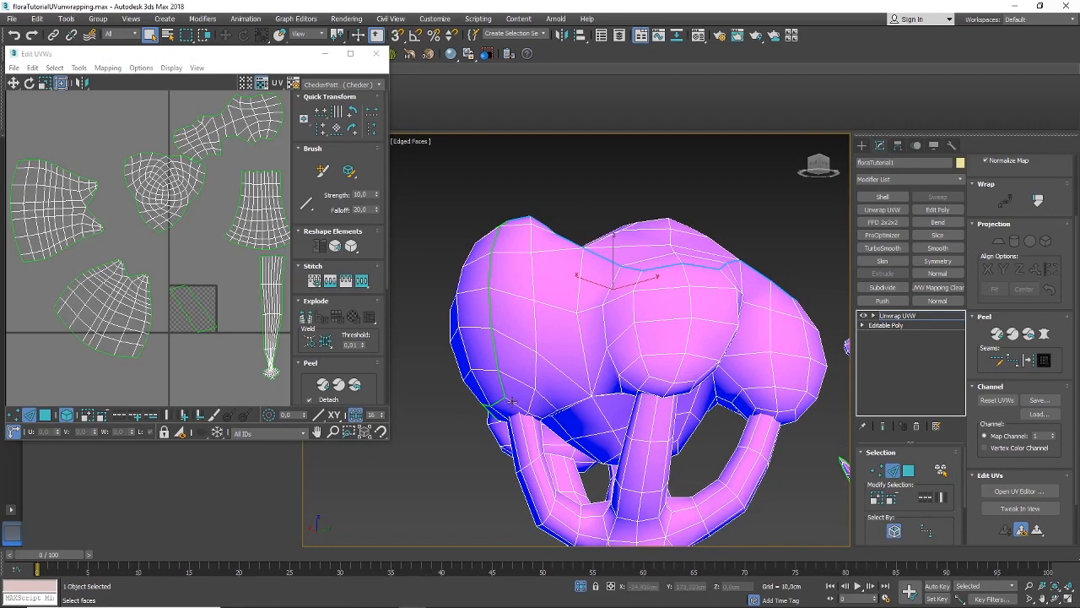
pyautogui.keyDown('alt'); pyautogui.moveTo(518, 403); pyautogui.dragTo(531, 411, button='middle'); pyautogui.keyUp('alt')
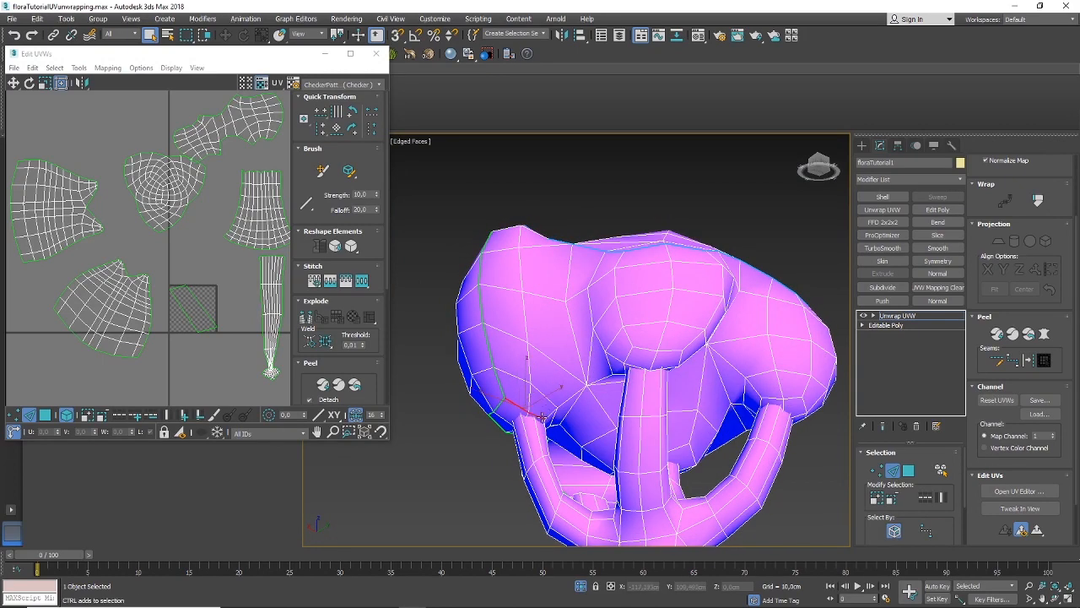
pyautogui.keyDown('alt'); pyautogui.moveTo(566, 400); pyautogui.dragTo(648, 408, button='middle'); pyautogui.keyUp('alt')
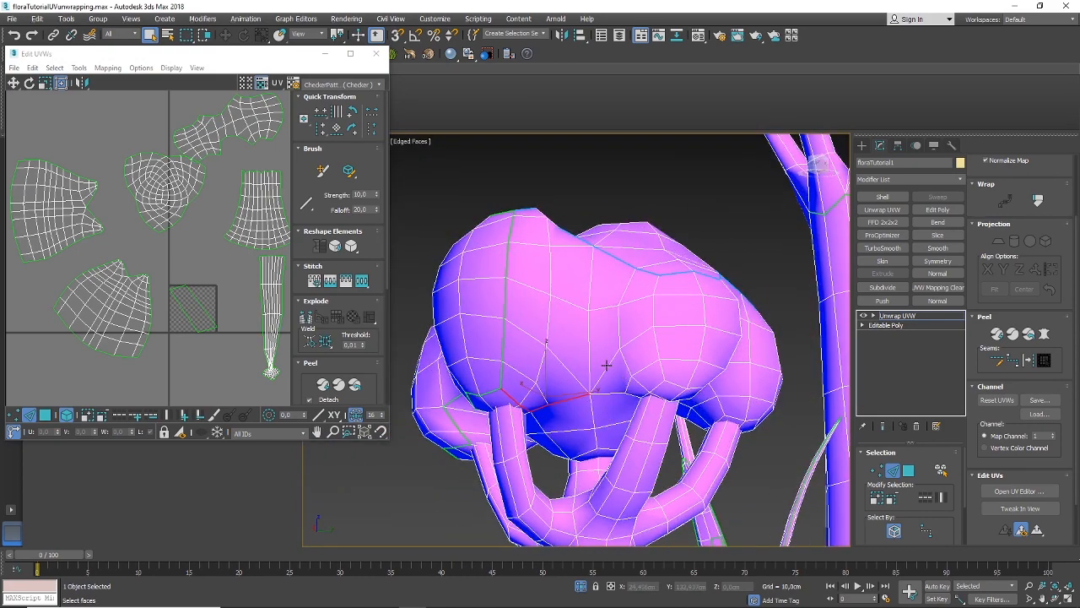
pyautogui.keyDown('alt'); pyautogui.moveTo(606, 397); pyautogui.dragTo(648, 404, button='middle'); pyautogui.keyUp('alt')
pyautogui.scroll(2, 647, 404)
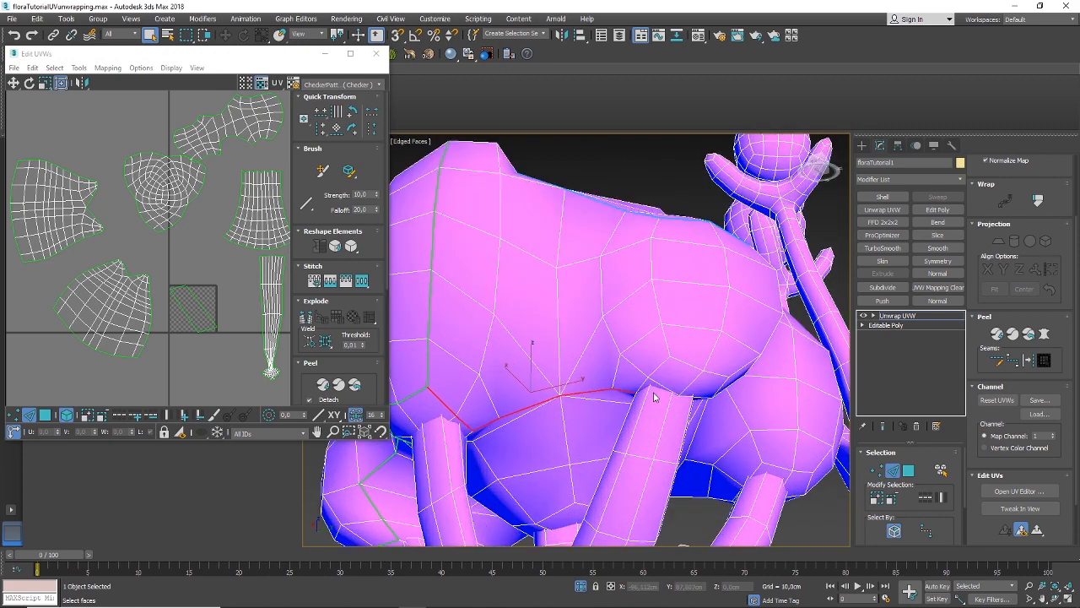
pyautogui.keyDown('ctrl'); pyautogui.click(651, 397); pyautogui.keyUp('ctrl')
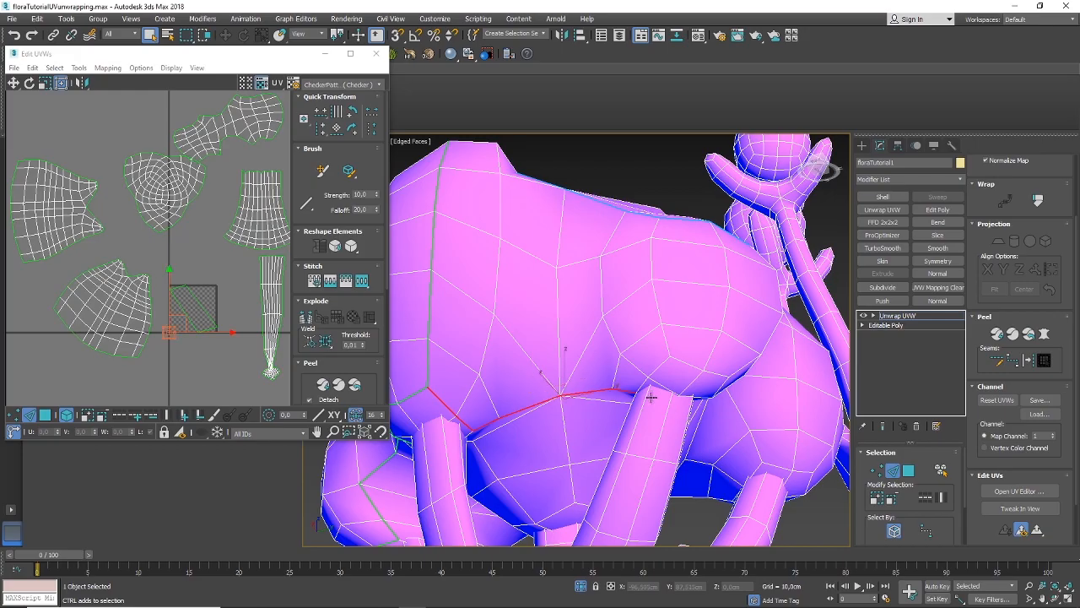
# Rework the underside edge selection beside the first branch and continue it around the top of the second branch
pyautogui.press('F3')
pyautogui.moveTo(659, 413)
pyautogui.keyDown('alt'); pyautogui.mouseDown(button='middle')
pyautogui.moveTo(642, 436)
pyautogui.moveTo(647, 421)
pyautogui.mouseUp(button='middle'); pyautogui.keyUp('alt')
pyautogui.press('F3')
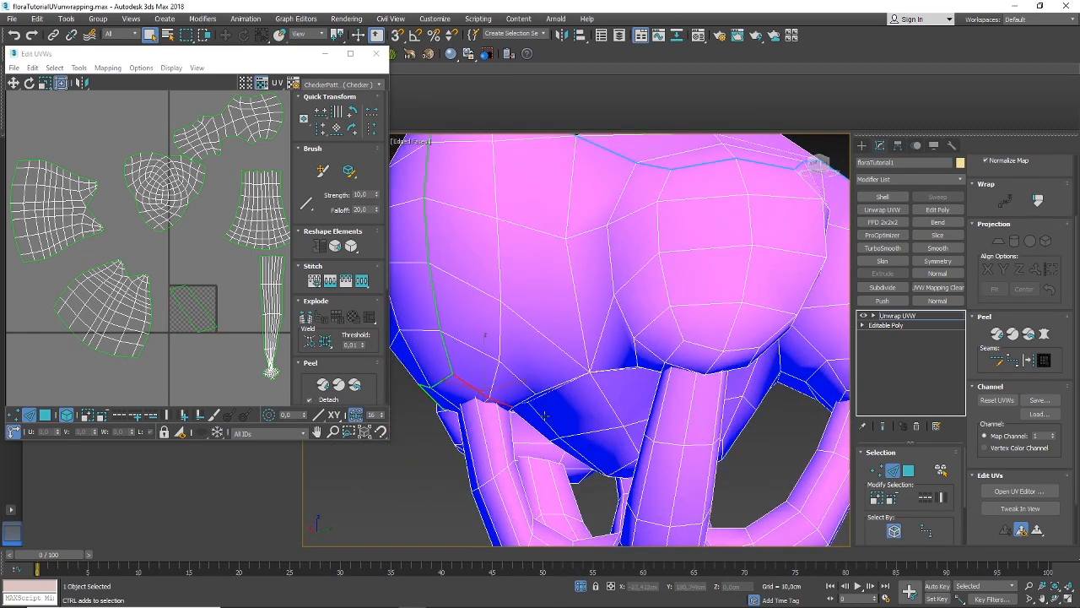
pyautogui.keyDown('alt'); pyautogui.moveTo(533, 414); pyautogui.dragTo(529, 396, button='middle'); pyautogui.keyUp('alt')
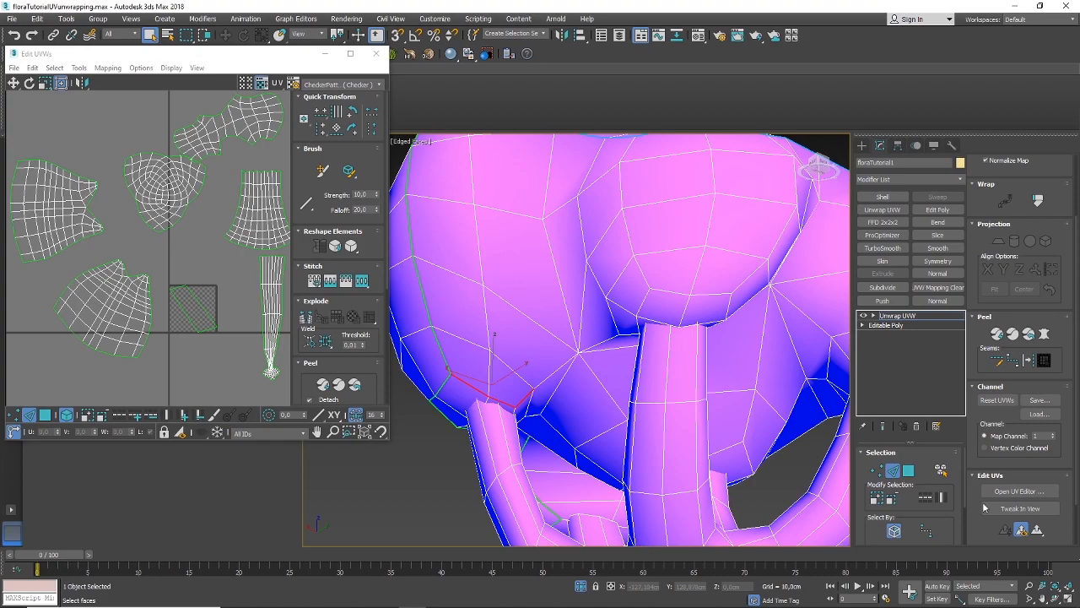
pyautogui.click(924, 500)
pyautogui.keyDown('alt'); pyautogui.moveTo(581, 384); pyautogui.dragTo(525, 385, button='middle'); pyautogui.keyUp('alt')
pyautogui.press('F3')
pyautogui.keyDown('alt'); pyautogui.moveTo(585, 335); pyautogui.dragTo(650, 299, button='middle'); pyautogui.keyUp('alt')
pyautogui.moveTo(670, 336)
pyautogui.keyDown('alt'); pyautogui.mouseDown(button='middle')
pyautogui.moveTo(639, 340)
pyautogui.moveTo(651, 330)
pyautogui.moveTo(638, 345)
pyautogui.moveTo(567, 278)
pyautogui.mouseUp(button='middle'); pyautogui.keyUp('alt')
pyautogui.press('F3')
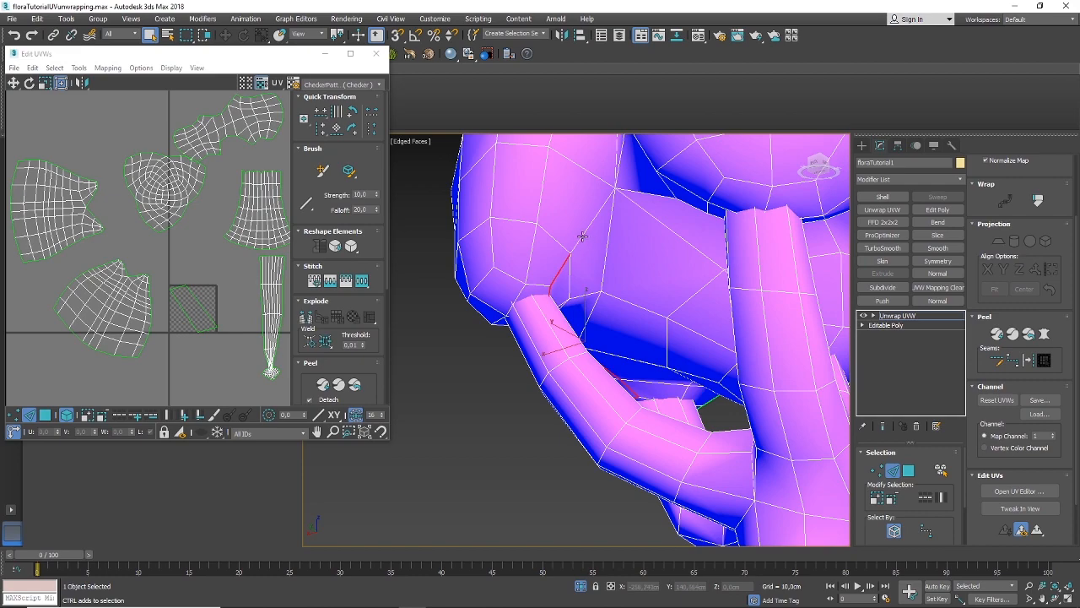
# Extend the edge selection across the canopy's underside from the second branch to the third branch
pyautogui.scroll(-4, 569, 290)
pyautogui.moveTo(569, 290)
pyautogui.keyDown('alt'); pyautogui.mouseDown(button='middle')
pyautogui.moveTo(663, 287)
pyautogui.moveTo(689, 314)
pyautogui.moveTo(641, 332)
pyautogui.moveTo(612, 329)
pyautogui.moveTo(626, 257)
pyautogui.mouseUp(button='middle'); pyautogui.keyUp('alt')
pyautogui.click(627, 280)
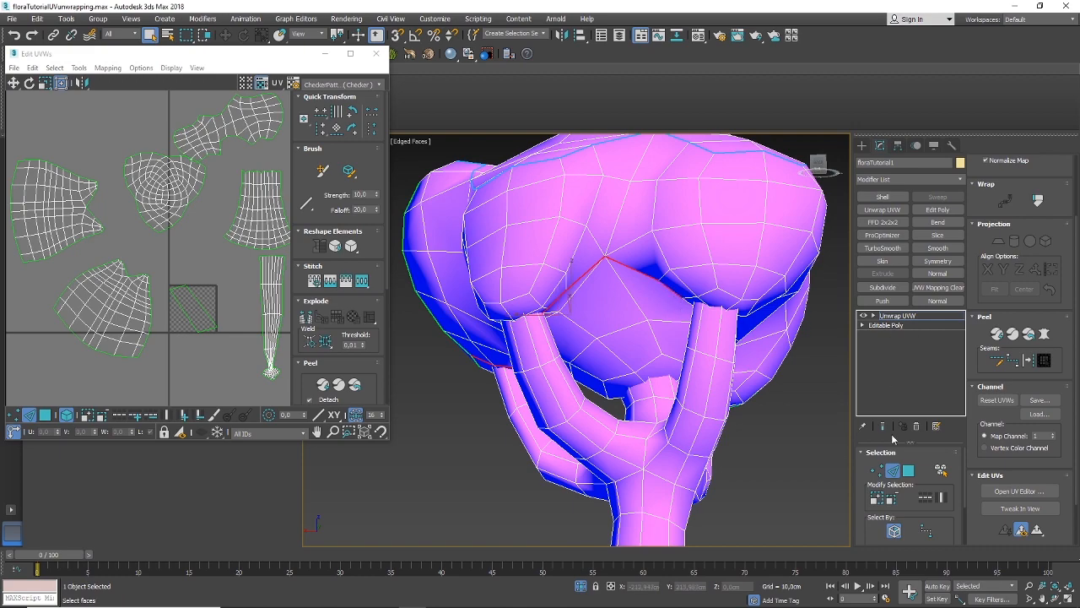
pyautogui.keyDown('alt'); pyautogui.moveTo(605, 322); pyautogui.dragTo(706, 340, button='middle'); pyautogui.keyUp('alt')
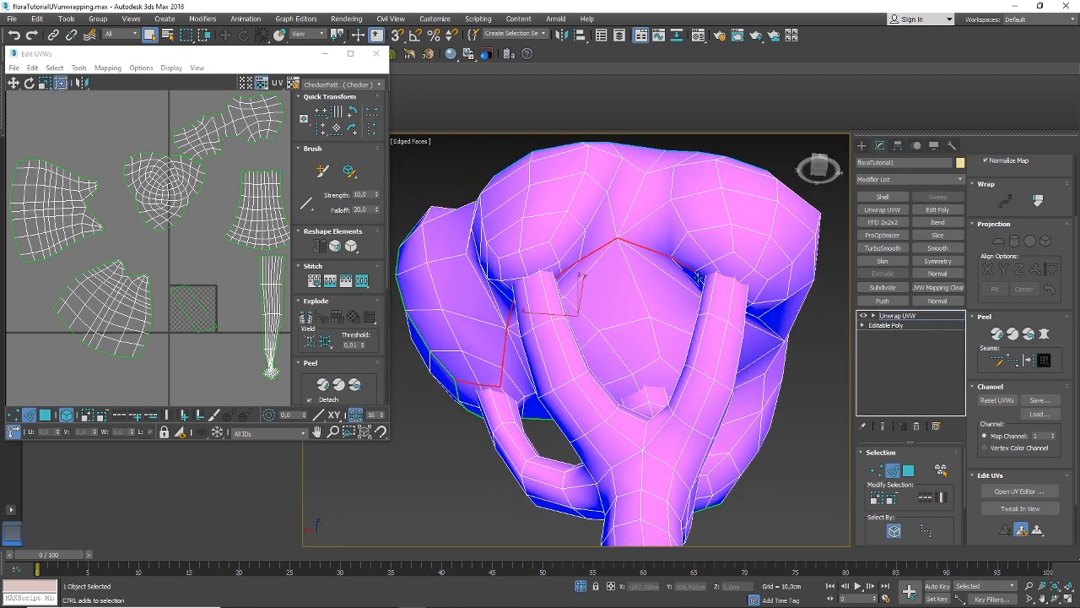
# Add the hidden underside edges around the top of the third branch to the selection in wireframe view
pyautogui.press('F3')
pyautogui.scroll(5, 698, 282)
pyautogui.keyDown('alt'); pyautogui.moveTo(699, 281); pyautogui.dragTo(733, 270, button='middle'); pyautogui.keyUp('alt')
pyautogui.keyDown('alt'); pyautogui.moveTo(672, 221); pyautogui.dragTo(650, 291, button='middle'); pyautogui.keyUp('alt')
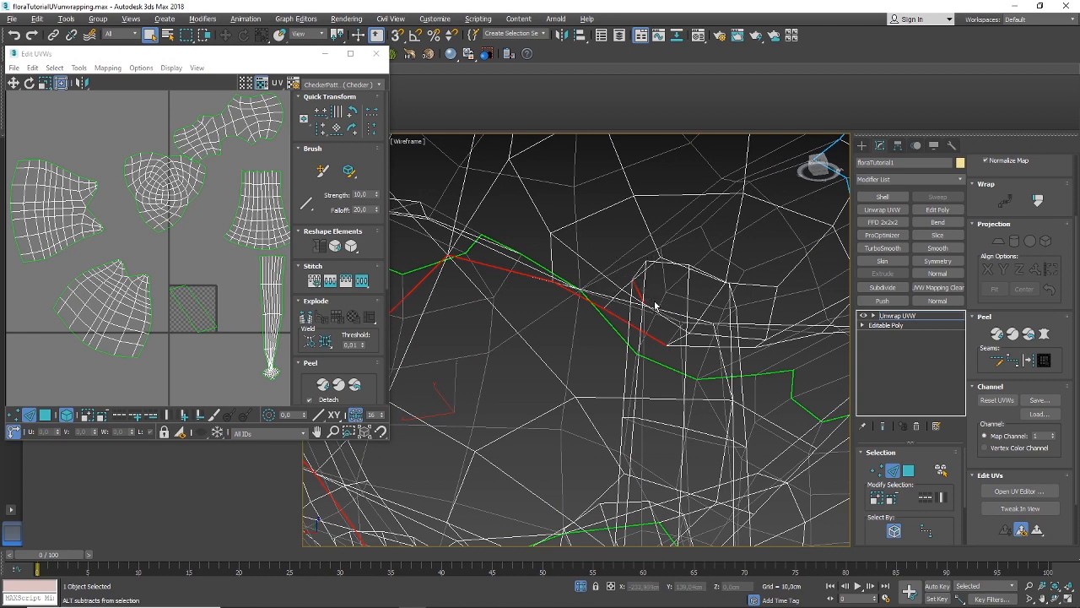
pyautogui.keyDown('alt'); pyautogui.moveTo(644, 294); pyautogui.dragTo(844, 295, button='middle'); pyautogui.keyUp('alt')
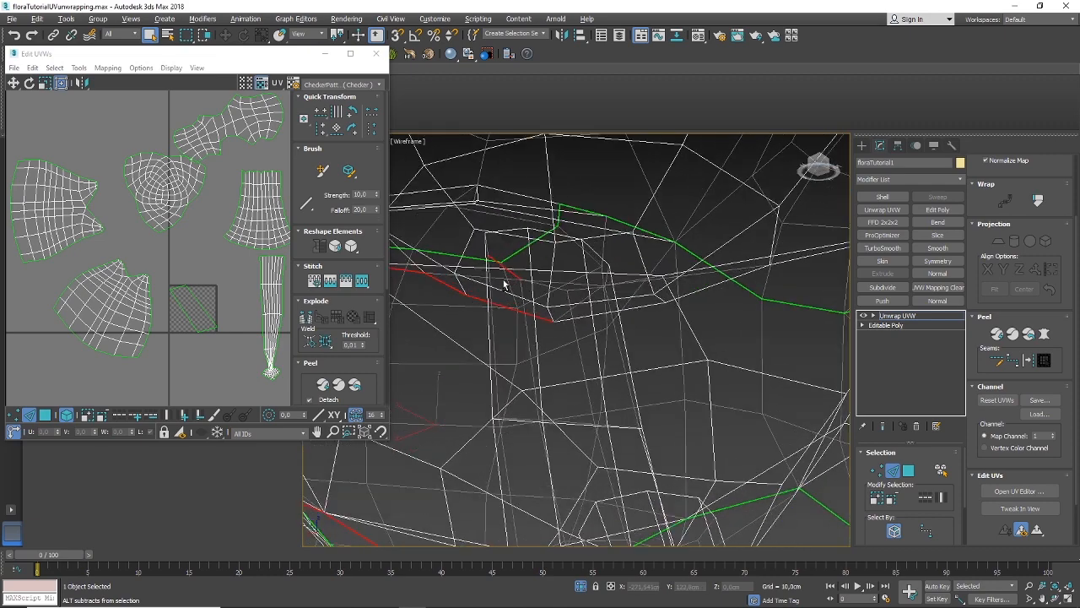
pyautogui.keyDown('alt'); pyautogui.moveTo(529, 314); pyautogui.dragTo(634, 309, button='middle'); pyautogui.keyUp('alt')
pyautogui.keyDown('alt'); pyautogui.moveTo(711, 420); pyautogui.dragTo(571, 423, button='middle'); pyautogui.keyUp('alt')
pyautogui.scroll(-2, 602, 422)
pyautogui.moveTo(591, 245); pyautogui.dragTo(613, 288)
pyautogui.scroll(-2, 623, 325)
pyautogui.keyDown('alt'); pyautogui.moveTo(629, 330); pyautogui.dragTo(600, 352, button='middle'); pyautogui.keyUp('alt')
pyautogui.moveTo(691, 236); pyautogui.dragTo(584, 412, button='middle')
pyautogui.moveTo(584, 412); pyautogui.dragTo(577, 353, button='middle')
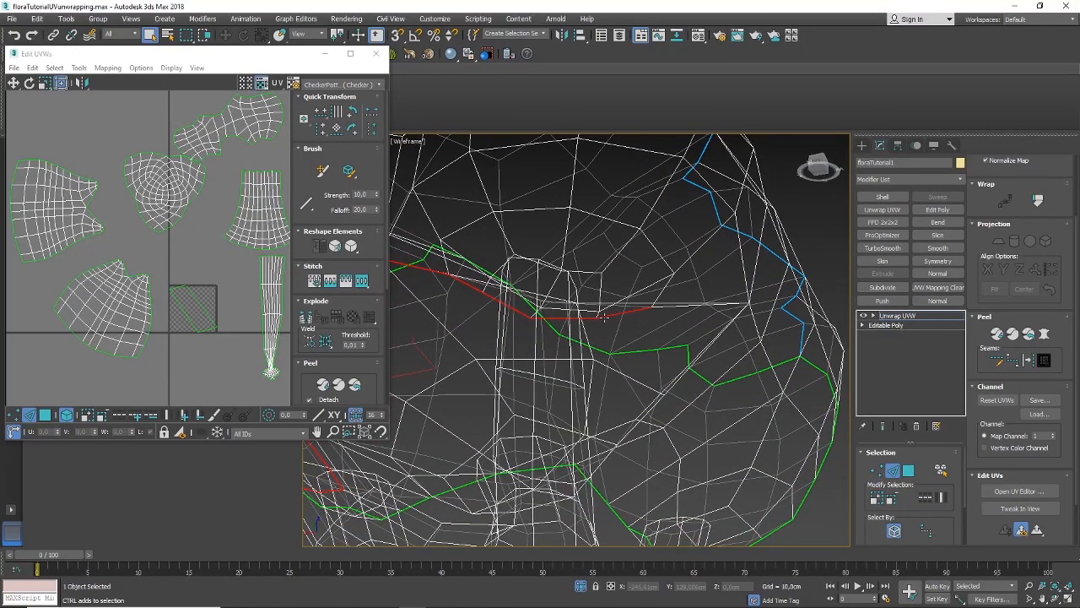
pyautogui.press('F3')
# Extend the underside edge path along the last lobe to the opposite front seam and convert it to seams
pyautogui.keyDown('alt'); pyautogui.moveTo(639, 333); pyautogui.dragTo(571, 364, button='middle'); pyautogui.keyUp('alt')
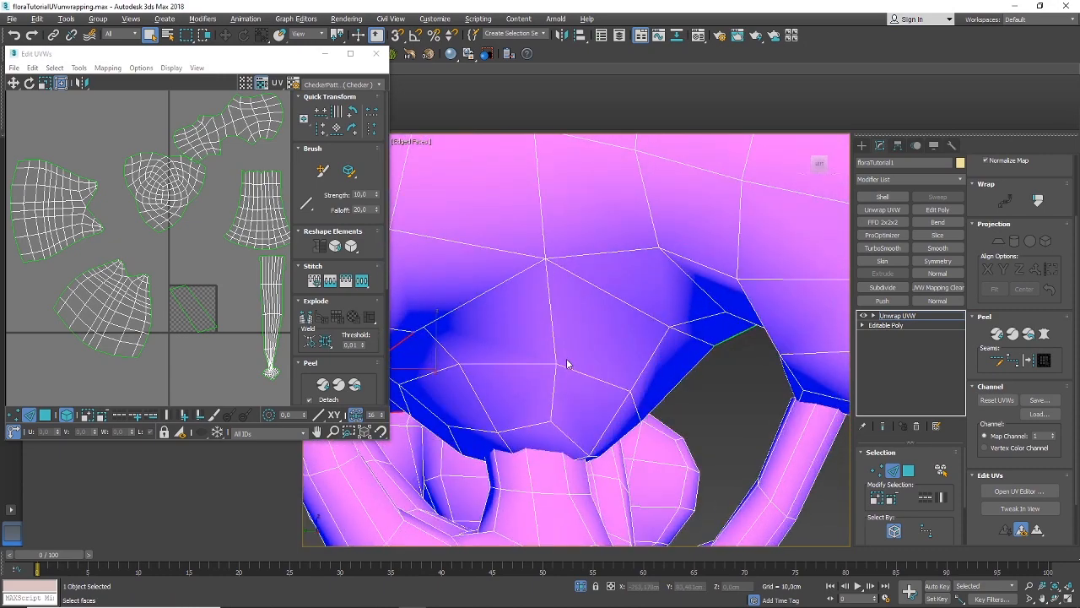
pyautogui.click(554, 256)
pyautogui.scroll(-5, 554, 258)
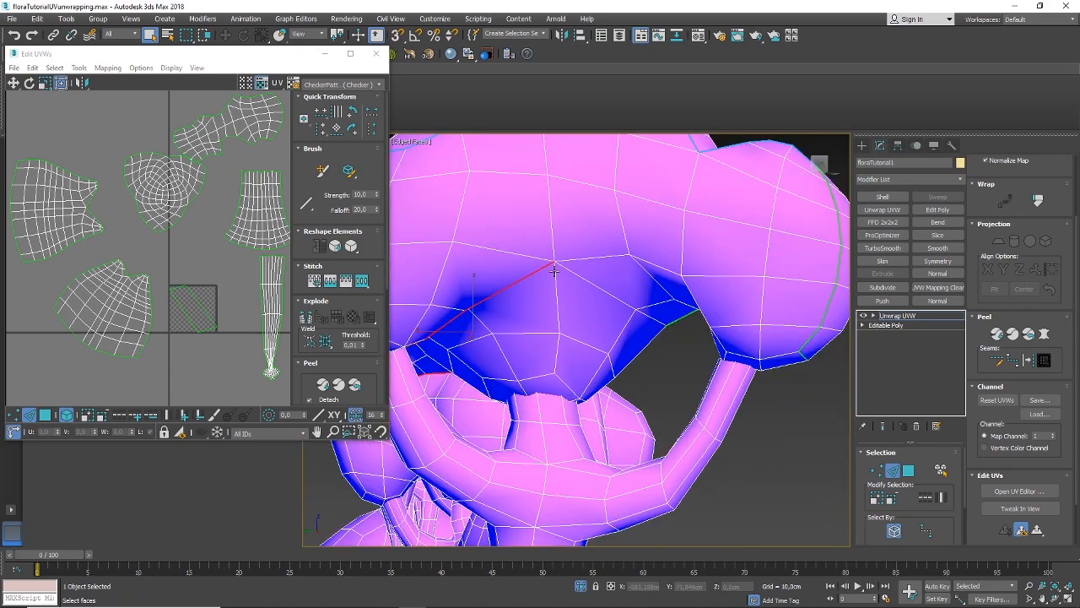
pyautogui.keyDown('alt'); pyautogui.moveTo(634, 311); pyautogui.dragTo(595, 255, button='middle'); pyautogui.keyUp('alt')
pyautogui.scroll(3, 609, 272)
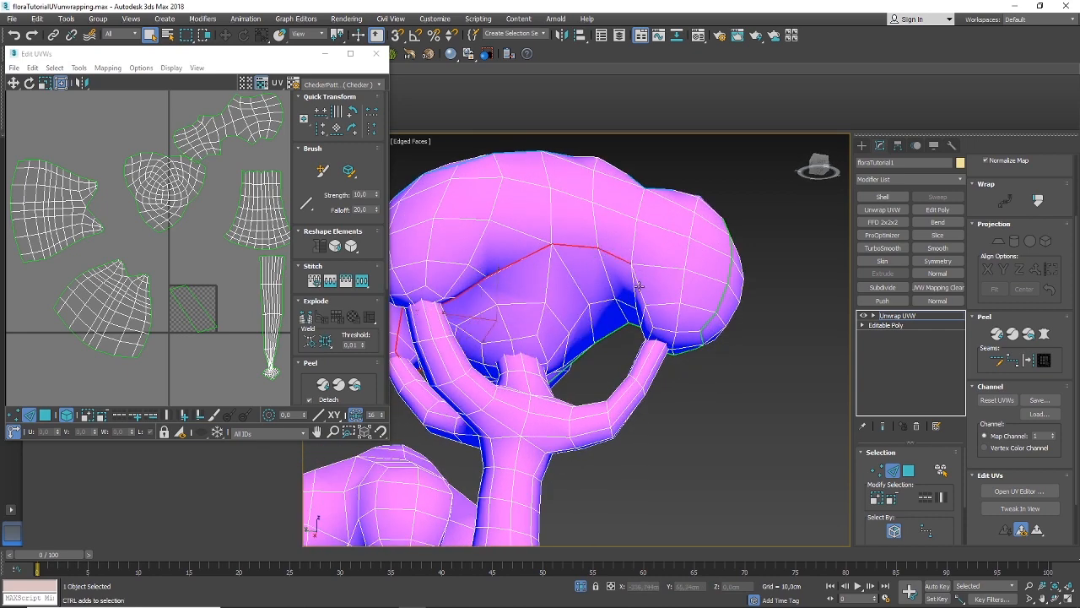
pyautogui.click(668, 331)
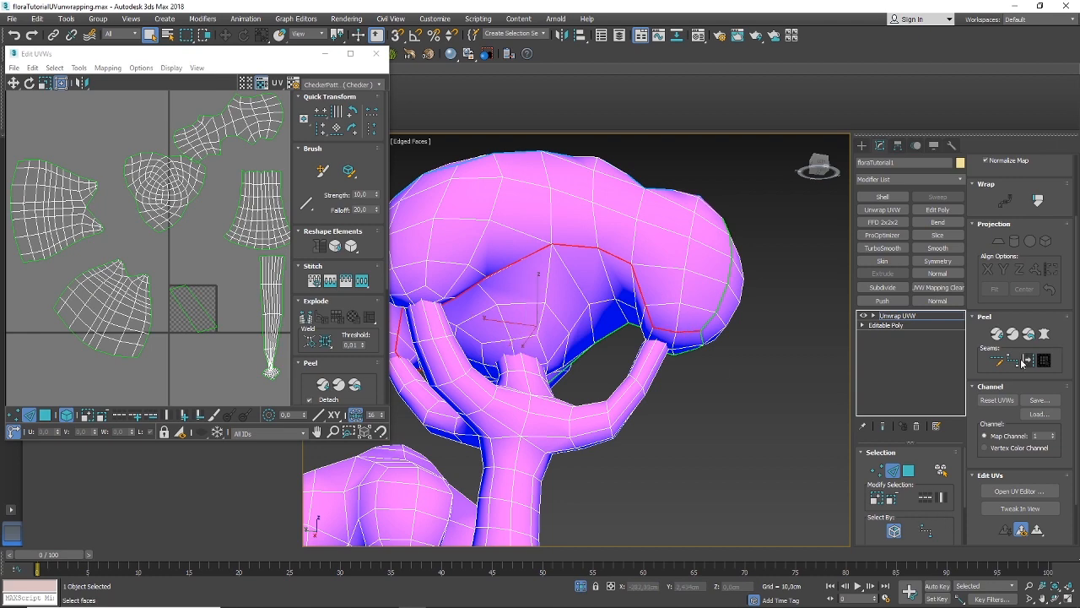
pyautogui.click(1029, 367)
# Select a face on the back of the canopy in polygon mode and expand the selection to the seams
pyautogui.scroll(-3, 554, 354)
pyautogui.keyDown('alt'); pyautogui.moveTo(553, 330); pyautogui.dragTo(642, 361, button='middle'); pyautogui.keyUp('alt')
pyautogui.click(908, 471)
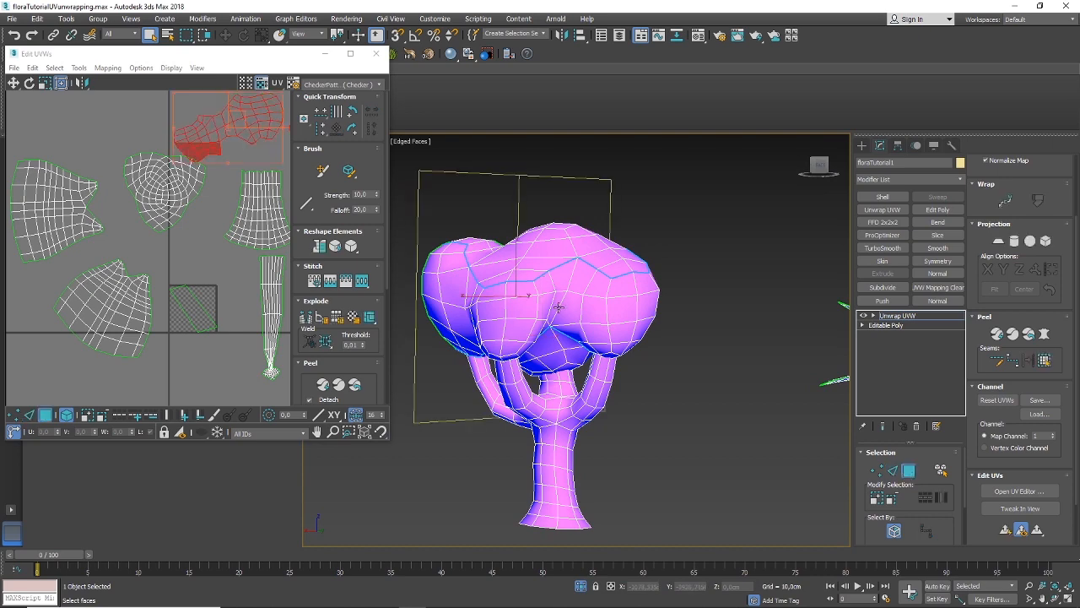
pyautogui.click(559, 310)
pyautogui.click(1045, 361)
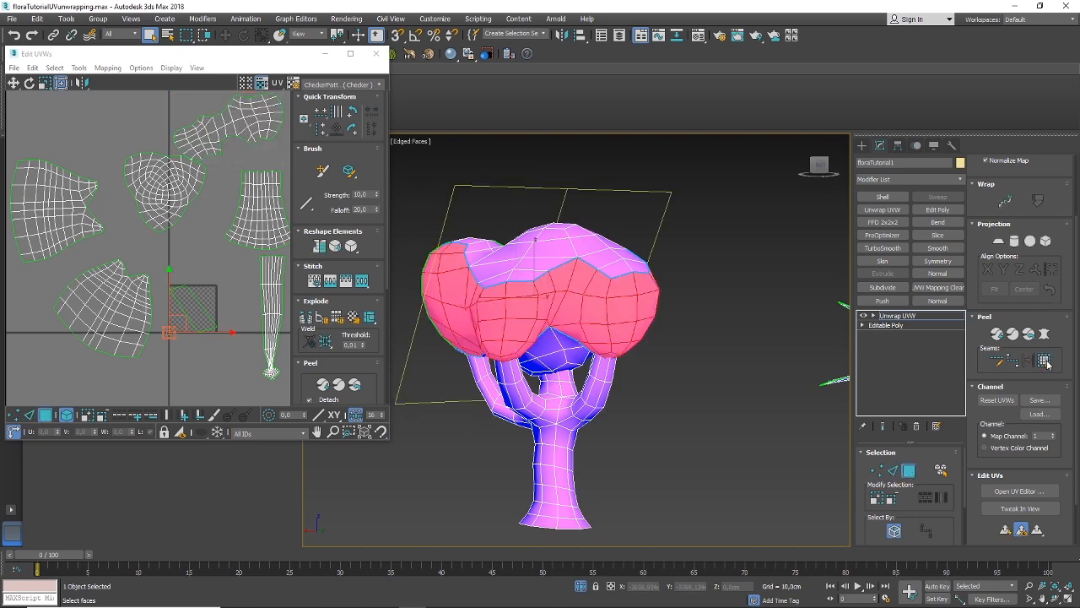
# Unwrap the canopy's back section with Pelt Map, pelting and relaxing it, and place its shell below the other UV shells
pyautogui.click(1045, 334)
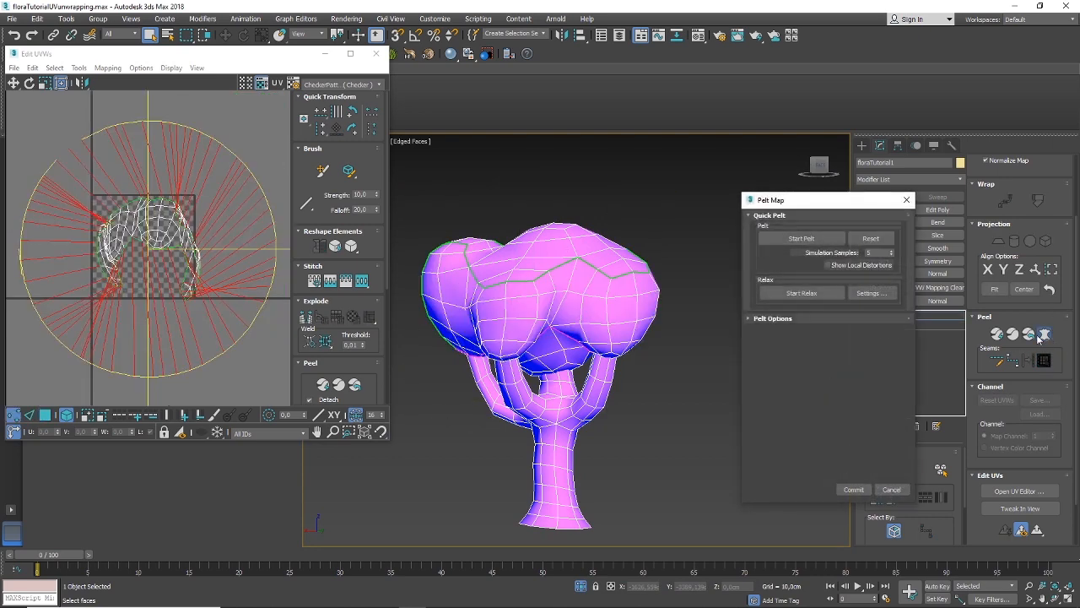
pyautogui.click(799, 240)
pyautogui.click(802, 293)
pyautogui.scroll(-3, 121, 336)
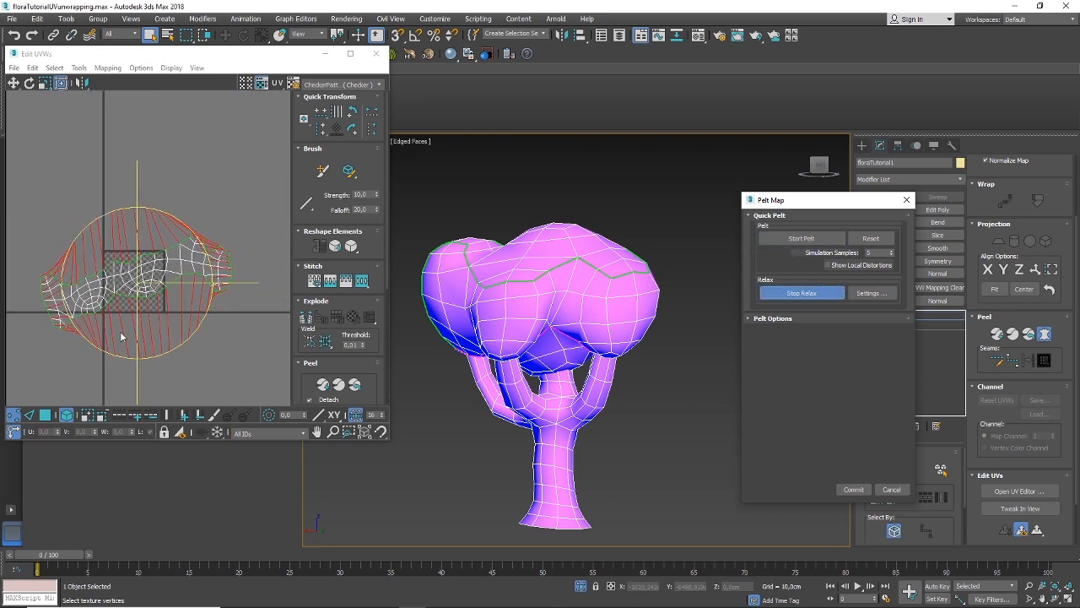
pyautogui.scroll(2, 123, 323)
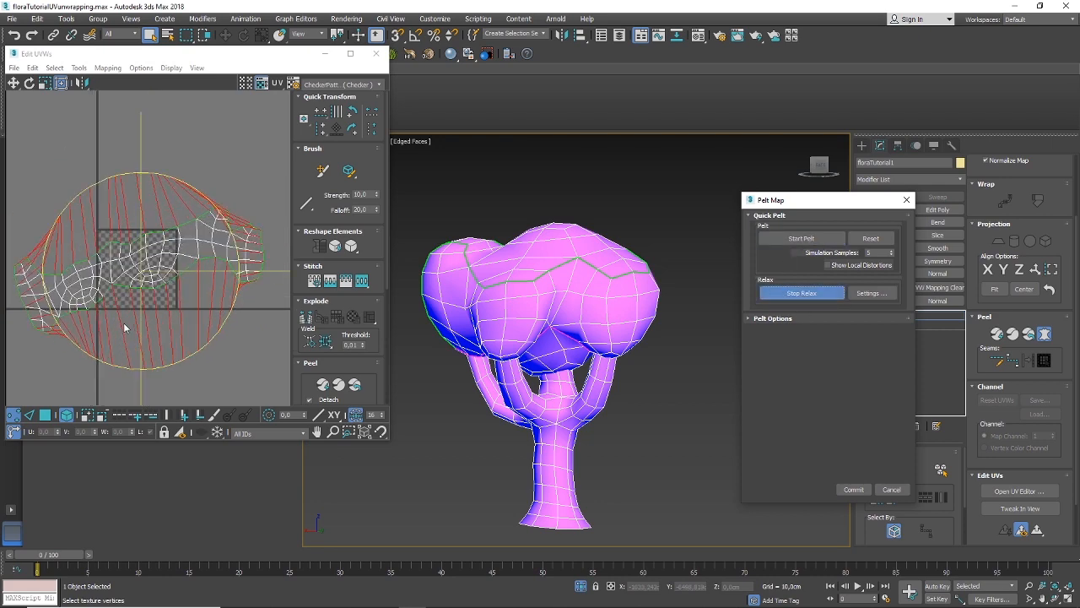
pyautogui.click(853, 489)
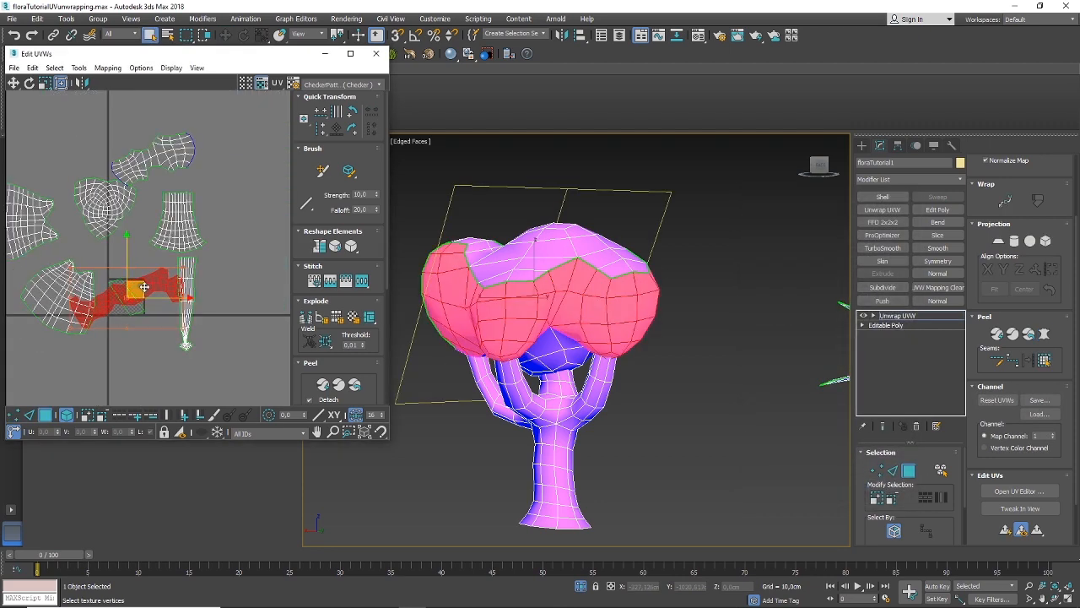
pyautogui.moveTo(145, 287); pyautogui.dragTo(110, 366)
# Select a face on top of the canopy and expand the selection to the surrounding seams
pyautogui.keyDown('alt'); pyautogui.moveTo(549, 252); pyautogui.dragTo(557, 310, button='middle'); pyautogui.keyUp('alt')
pyautogui.click(558, 314)
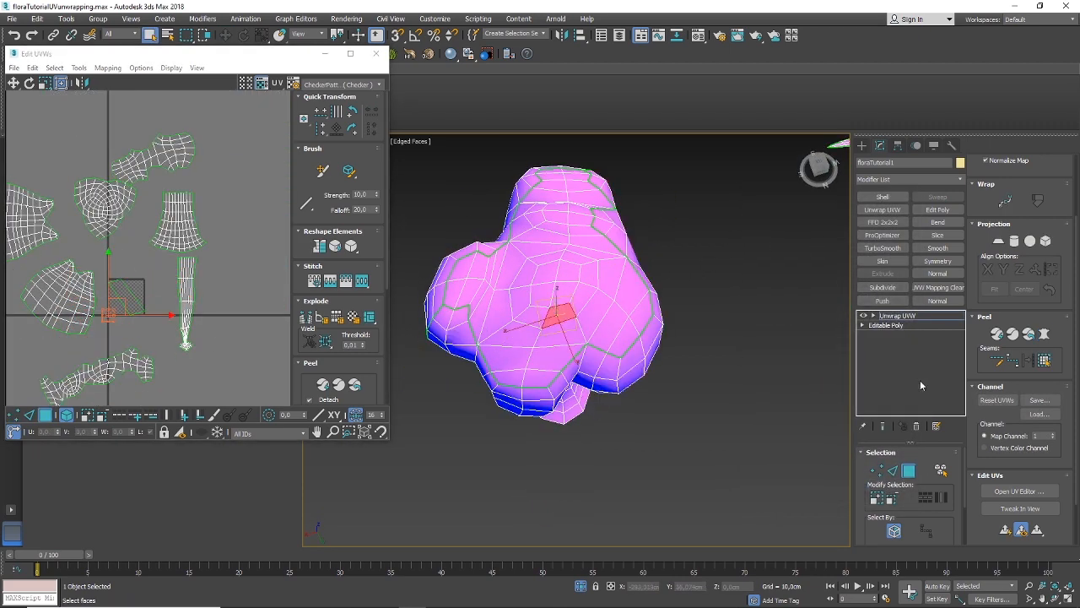
pyautogui.click(1047, 363)
pyautogui.moveTo(601, 303)
pyautogui.keyDown('alt'); pyautogui.mouseDown(button='middle')
pyautogui.moveTo(603, 340)
pyautogui.moveTo(598, 322)
pyautogui.mouseUp(button='middle'); pyautogui.keyUp('alt')
# Pelt and relax the canopy's top section, commit it, and move its shell to the empty space beside the back section's shell
pyautogui.click(1043, 333)
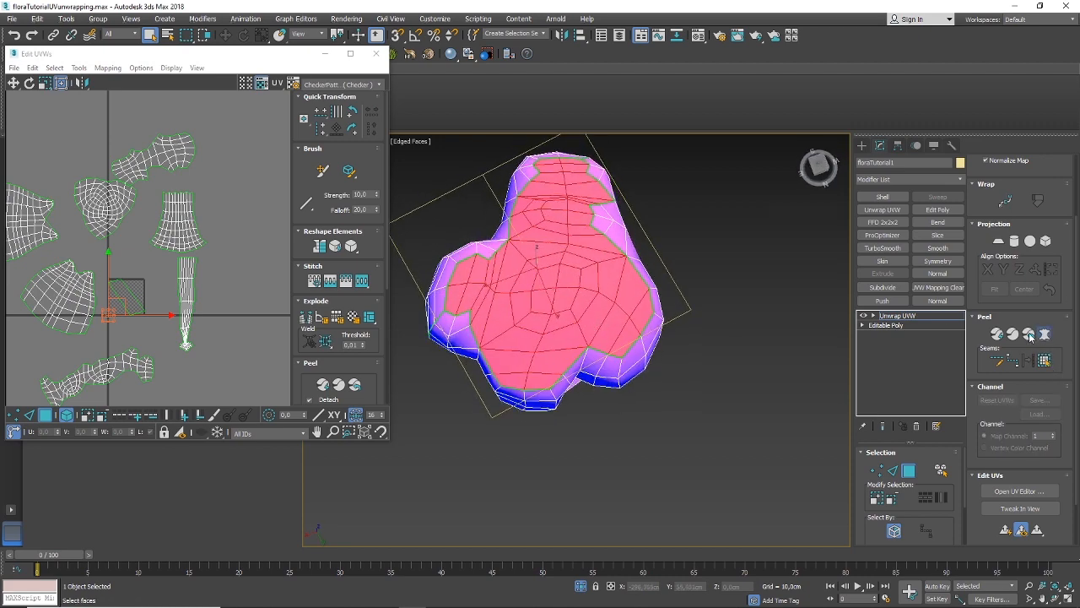
pyautogui.click(802, 238)
pyautogui.click(806, 292)
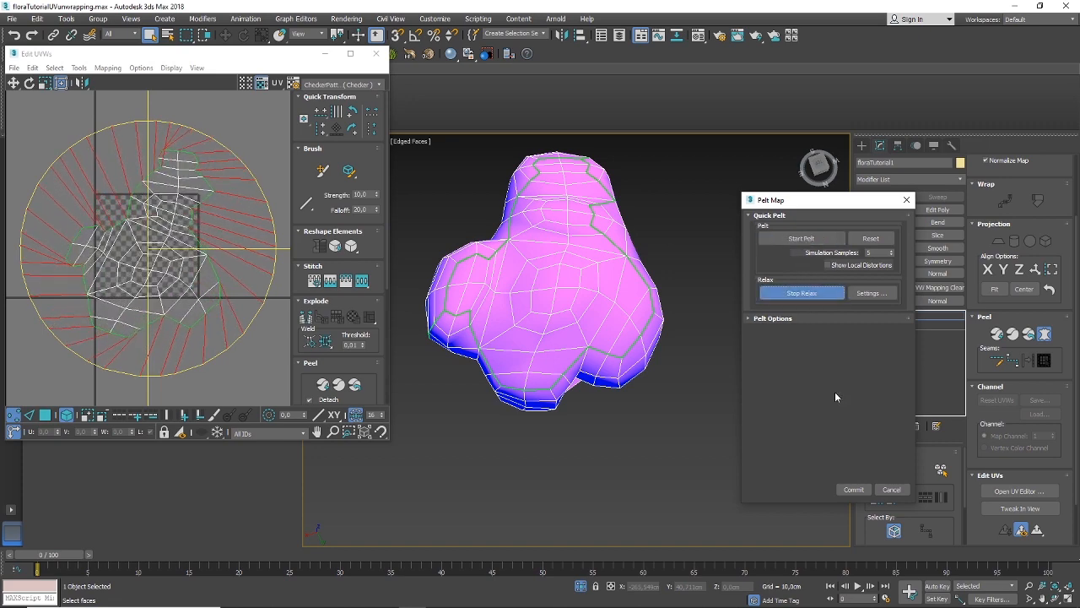
pyautogui.click(855, 490)
pyautogui.scroll(-5, 198, 281)
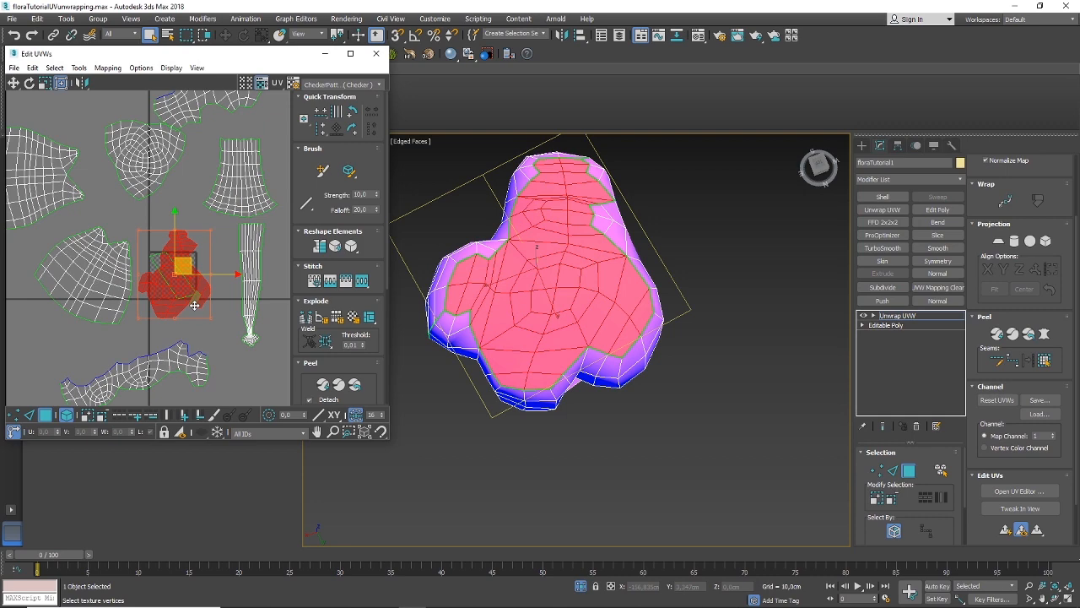
pyautogui.click(198, 281)
pyautogui.click(191, 293)
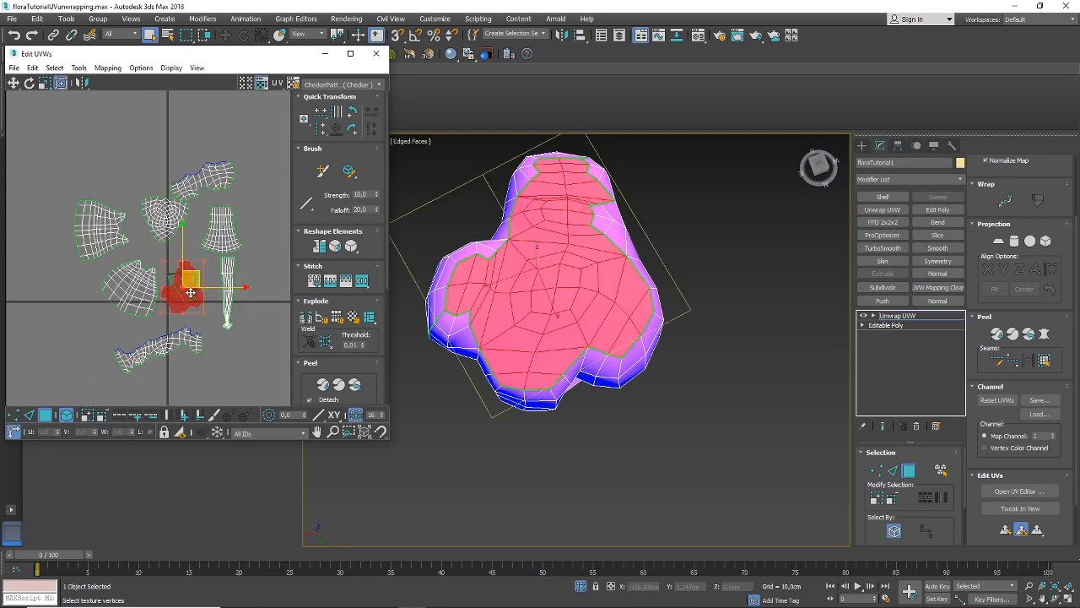
pyautogui.moveTo(196, 277); pyautogui.dragTo(86, 319)
# Select a face on the canopy's underside between the branches and expand the selection to the seams
pyautogui.keyDown('alt'); pyautogui.moveTo(549, 253); pyautogui.dragTo(567, 213, button='middle'); pyautogui.keyUp('alt')
pyautogui.click(567, 291)
pyautogui.keyDown('alt'); pyautogui.moveTo(566, 293); pyautogui.dragTo(530, 372, button='middle'); pyautogui.keyUp('alt')
pyautogui.click(1045, 363)
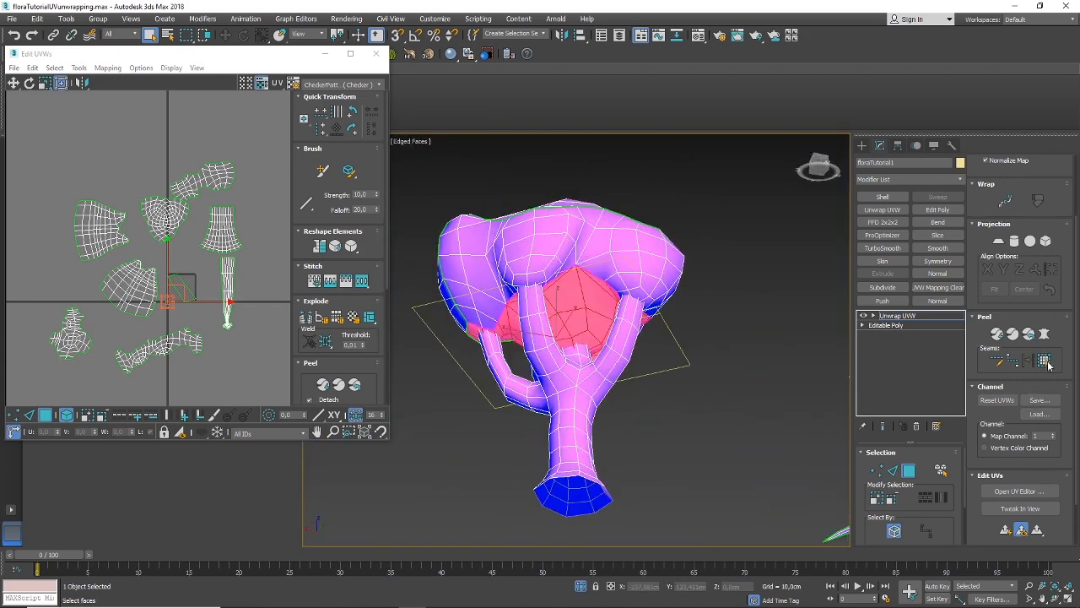
# Pelt and relax the canopy's underside section, commit it, and move its shell to free space below the trunk-shaped shell
pyautogui.click(1045, 334)
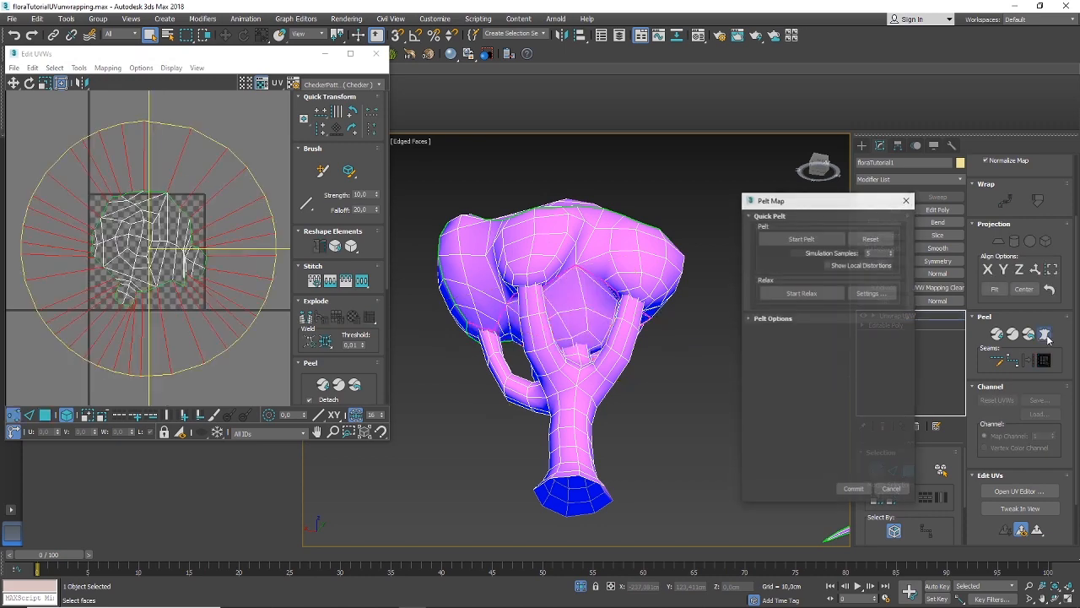
pyautogui.click(804, 239)
pyautogui.click(806, 239)
pyautogui.click(812, 293)
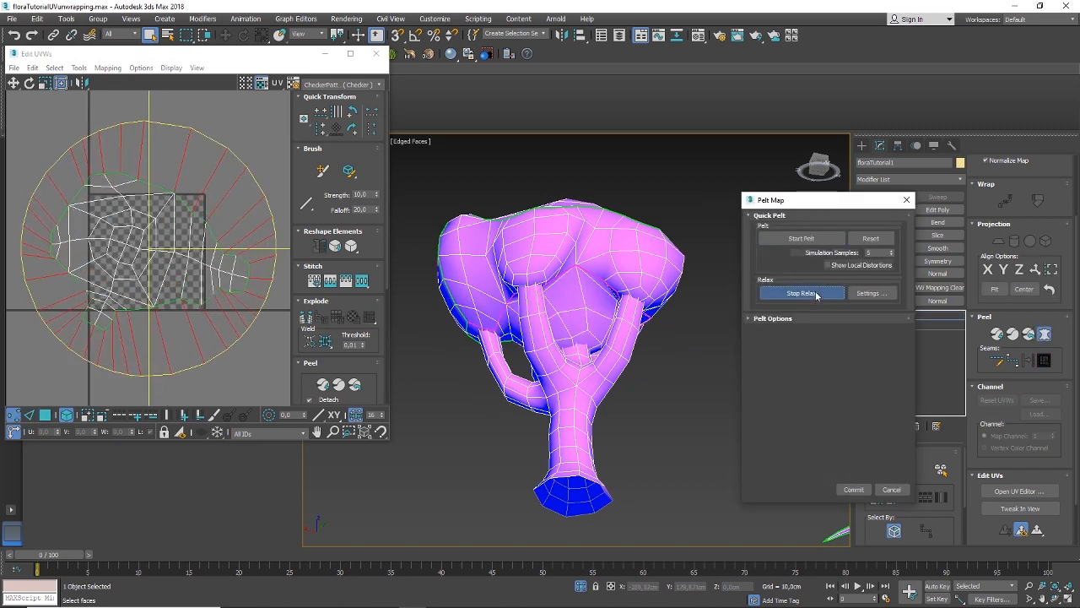
pyautogui.click(852, 489)
pyautogui.scroll(-3, 120, 293)
pyautogui.scroll(-1, 120, 293)
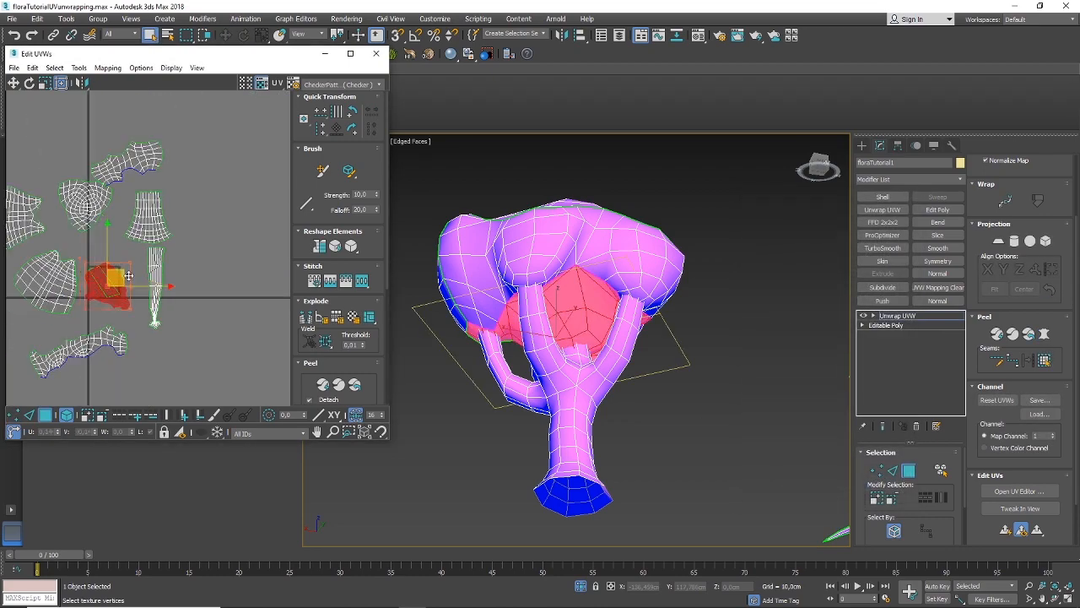
pyautogui.moveTo(120, 293); pyautogui.dragTo(202, 386)
# In edge mode, select the vertical edge line along the trunk from the fork to the base and convert it to seams
pyautogui.scroll(-4, 583, 342)
pyautogui.keyDown('alt'); pyautogui.moveTo(584, 343); pyautogui.dragTo(346, 364, button='middle'); pyautogui.keyUp('alt')
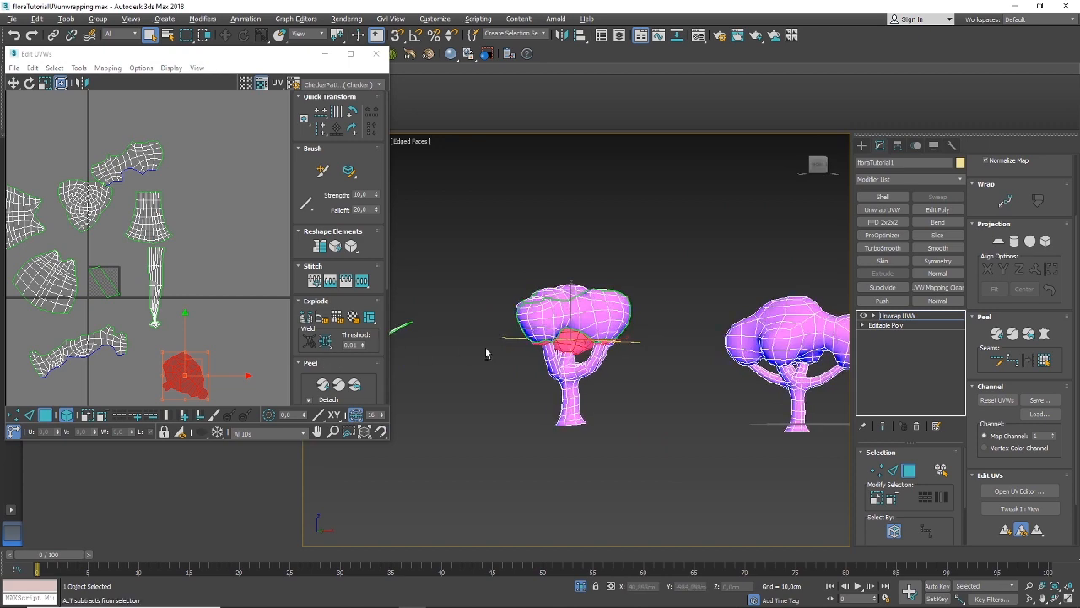
pyautogui.keyDown('alt'); pyautogui.moveTo(465, 352); pyautogui.dragTo(448, 363, button='middle'); pyautogui.keyUp('alt')
pyautogui.scroll(5, 549, 343)
pyautogui.keyDown('alt'); pyautogui.moveTo(554, 343); pyautogui.dragTo(593, 315, button='middle'); pyautogui.keyUp('alt')
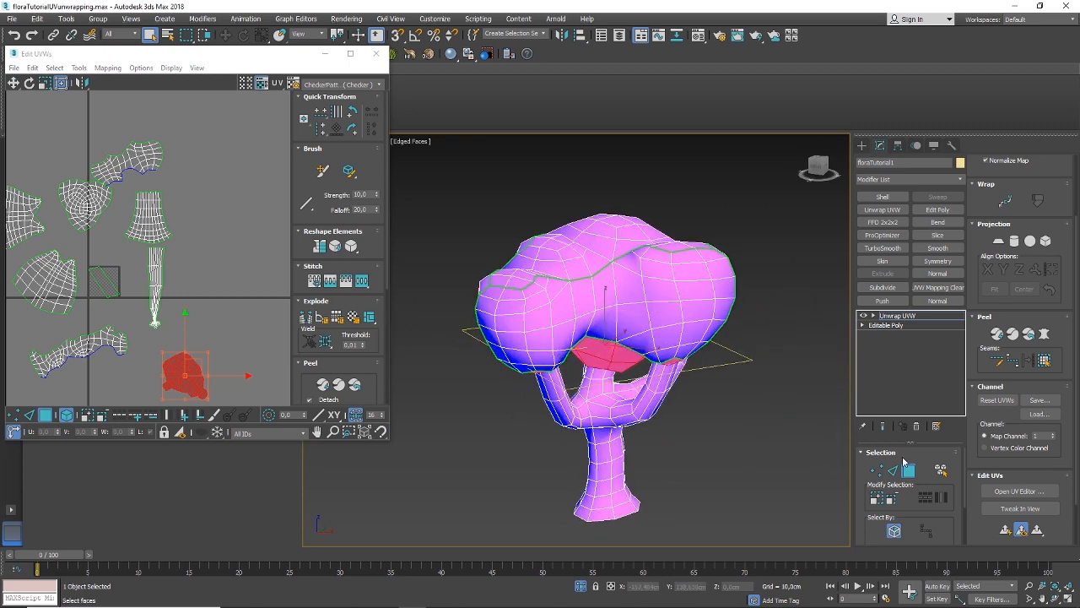
pyautogui.click(893, 470)
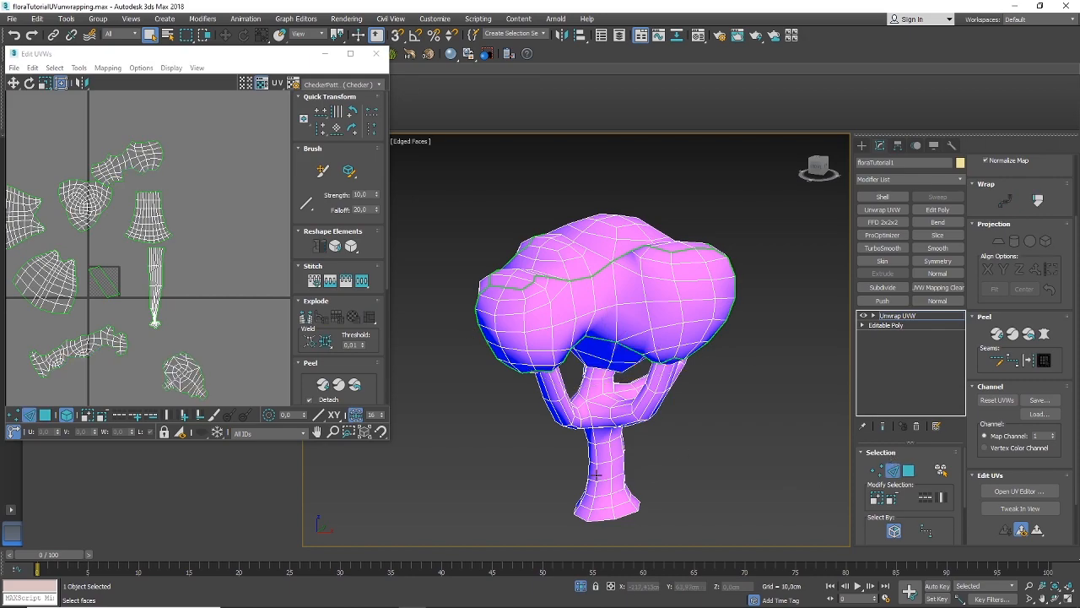
pyautogui.keyDown('alt'); pyautogui.moveTo(616, 493); pyautogui.dragTo(605, 408, button='middle'); pyautogui.keyUp('alt')
pyautogui.scroll(3, 600, 412)
pyautogui.keyDown('alt'); pyautogui.moveTo(578, 470); pyautogui.dragTo(557, 453, button='middle'); pyautogui.keyUp('alt')
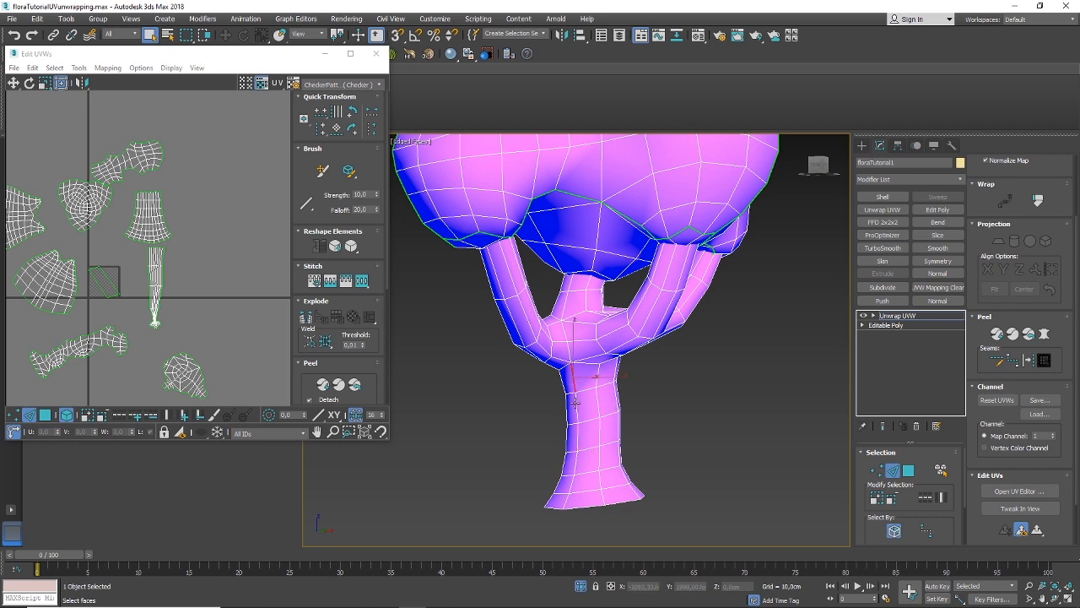
pyautogui.click(570, 483)
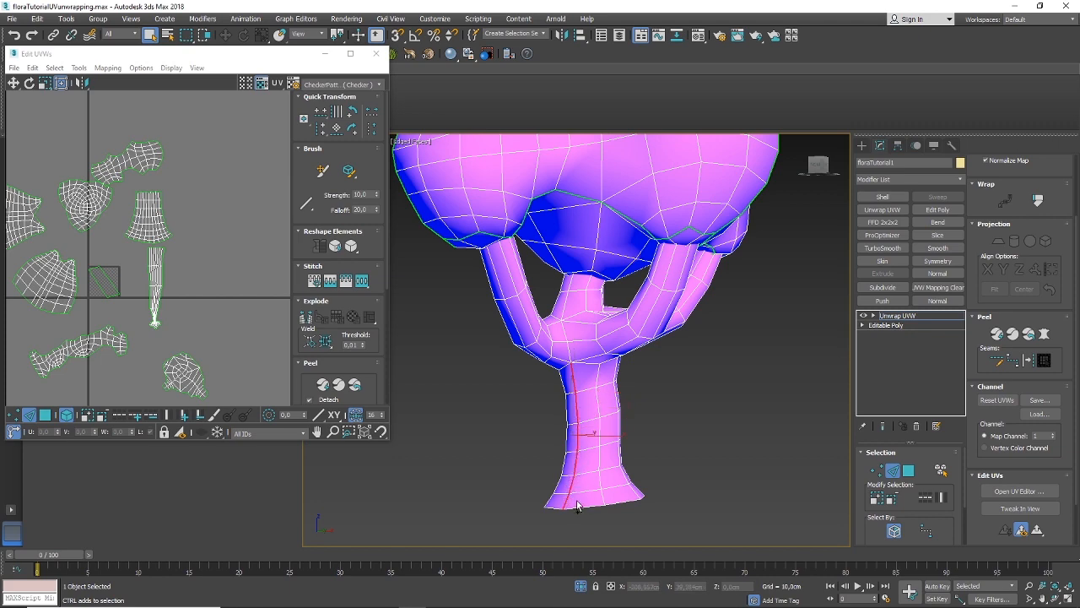
pyautogui.moveTo(578, 493)
pyautogui.keyDown('alt'); pyautogui.mouseDown(button='middle')
pyautogui.moveTo(620, 494)
pyautogui.moveTo(583, 489)
pyautogui.mouseUp(button='middle'); pyautogui.keyUp('alt')
pyautogui.moveTo(648, 540); pyautogui.dragTo(651, 494, button='middle')
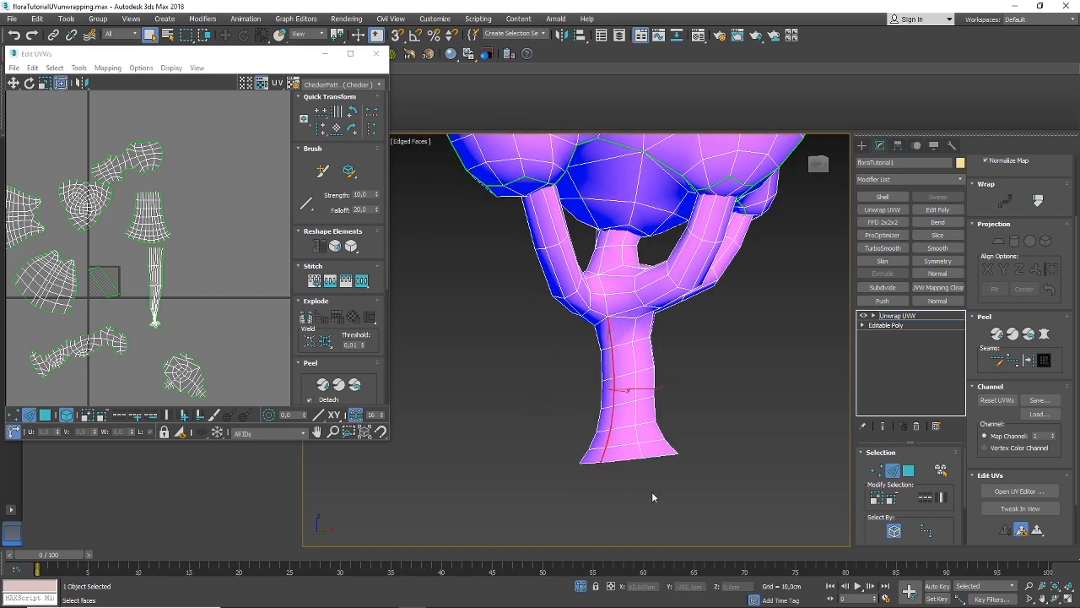
pyautogui.click(1028, 363)
# Select the edges around the trunk's top and up through the fork between the branches, and convert them to seams
pyautogui.keyDown('alt'); pyautogui.moveTo(637, 340); pyautogui.dragTo(678, 338, button='middle'); pyautogui.keyUp('alt')
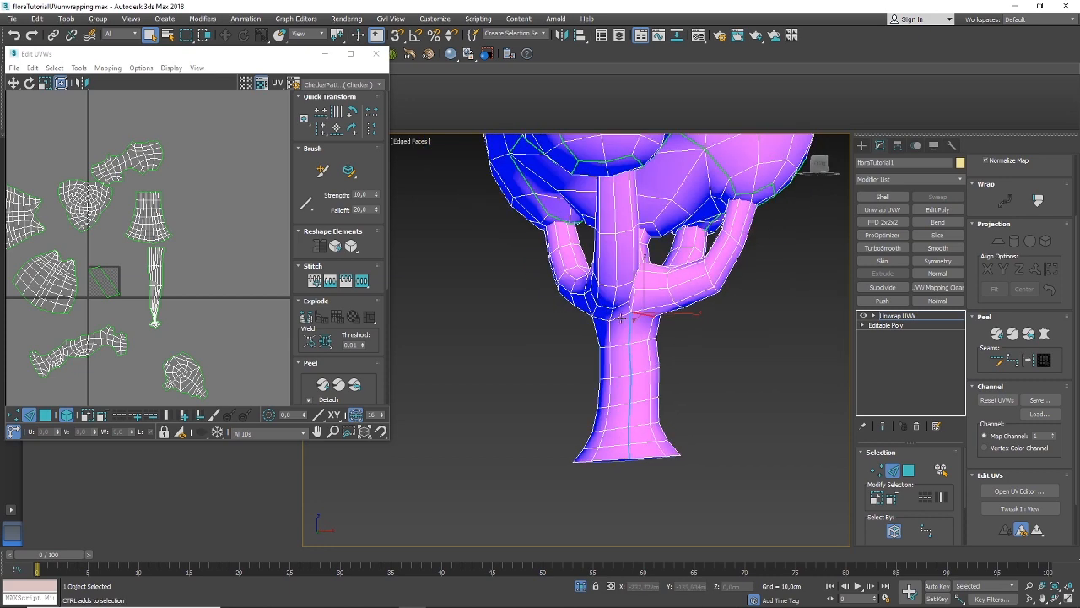
pyautogui.keyDown('alt'); pyautogui.moveTo(602, 318); pyautogui.dragTo(620, 388, button='middle'); pyautogui.keyUp('alt')
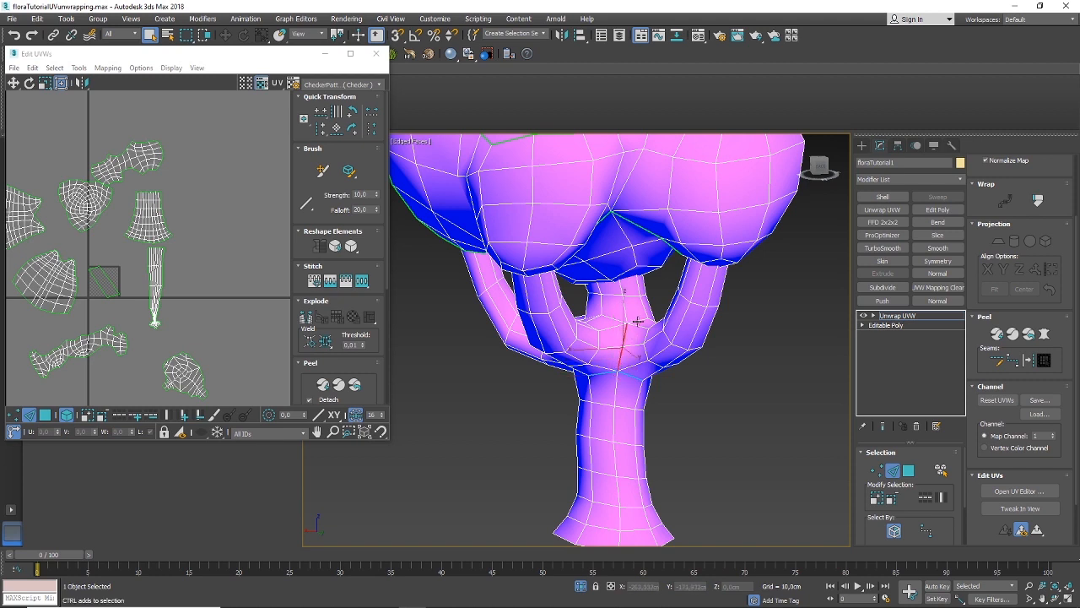
pyautogui.keyDown('alt'); pyautogui.moveTo(637, 321); pyautogui.dragTo(657, 340, button='middle'); pyautogui.keyUp('alt')
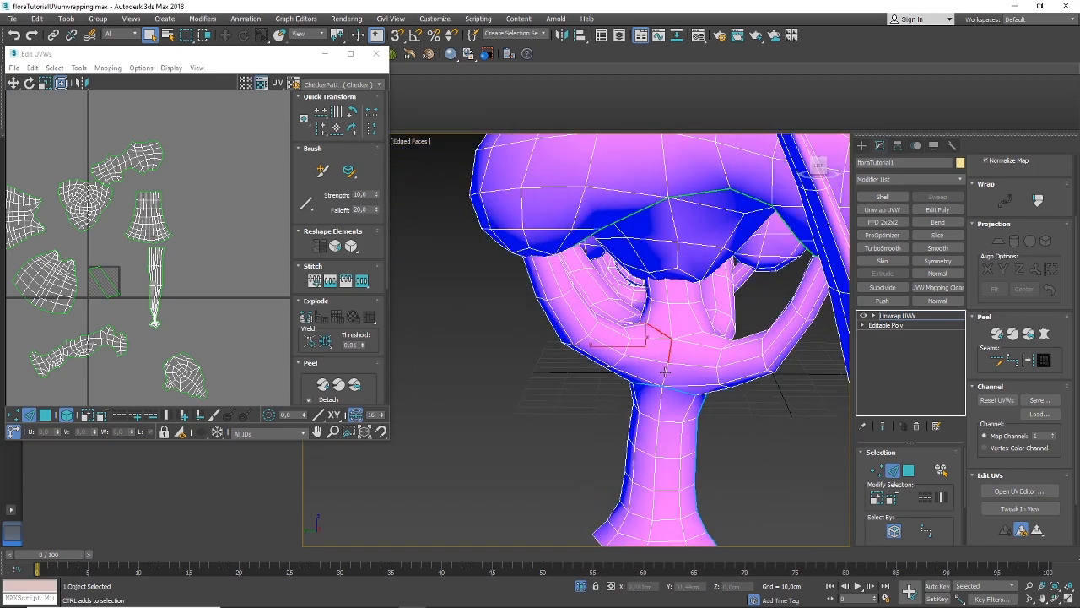
pyautogui.keyDown('alt'); pyautogui.moveTo(664, 372); pyautogui.dragTo(667, 330, button='middle'); pyautogui.keyUp('alt')
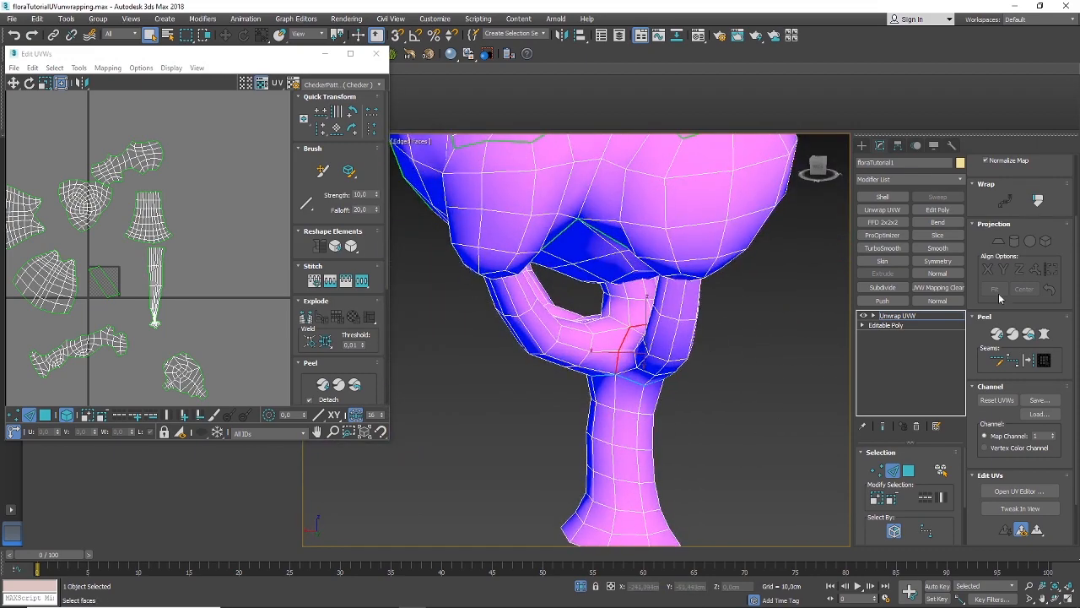
pyautogui.click(1031, 361)
# Select the edge line along the inner side of a branch from the fork seam up to the canopy, using wireframe view
pyautogui.keyDown('alt'); pyautogui.moveTo(688, 361); pyautogui.dragTo(542, 379, button='middle'); pyautogui.keyUp('alt')
pyautogui.click(640, 334)
pyautogui.keyDown('alt'); pyautogui.moveTo(631, 336); pyautogui.dragTo(580, 268, button='middle'); pyautogui.keyUp('alt')
pyautogui.click(592, 302)
pyautogui.press('F3')
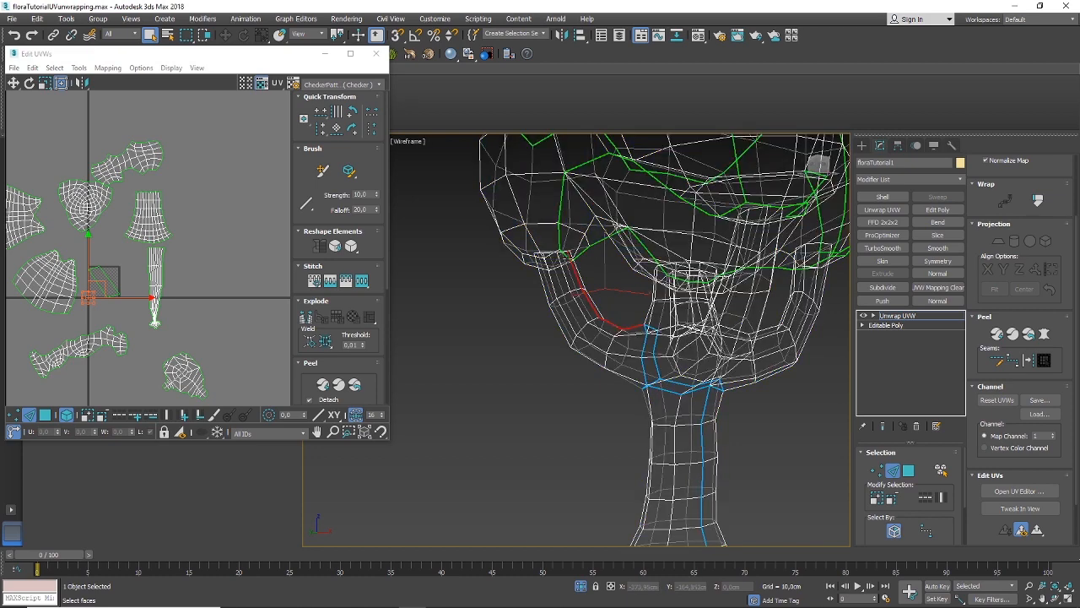
pyautogui.scroll(3, 580, 268)
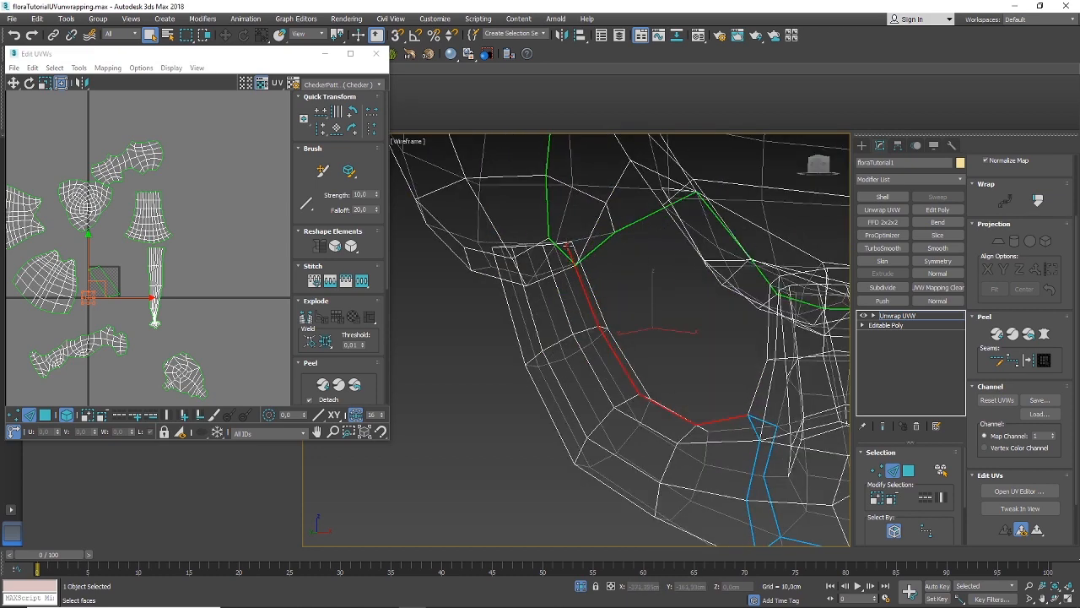
# Show the viewport as shaded edged faces and convert the selected edges along the tree's branch into UV seams
pyautogui.press('F3')
pyautogui.keyDown('alt'); pyautogui.moveTo(562, 272); pyautogui.dragTo(604, 353, button='middle'); pyautogui.keyUp('alt')
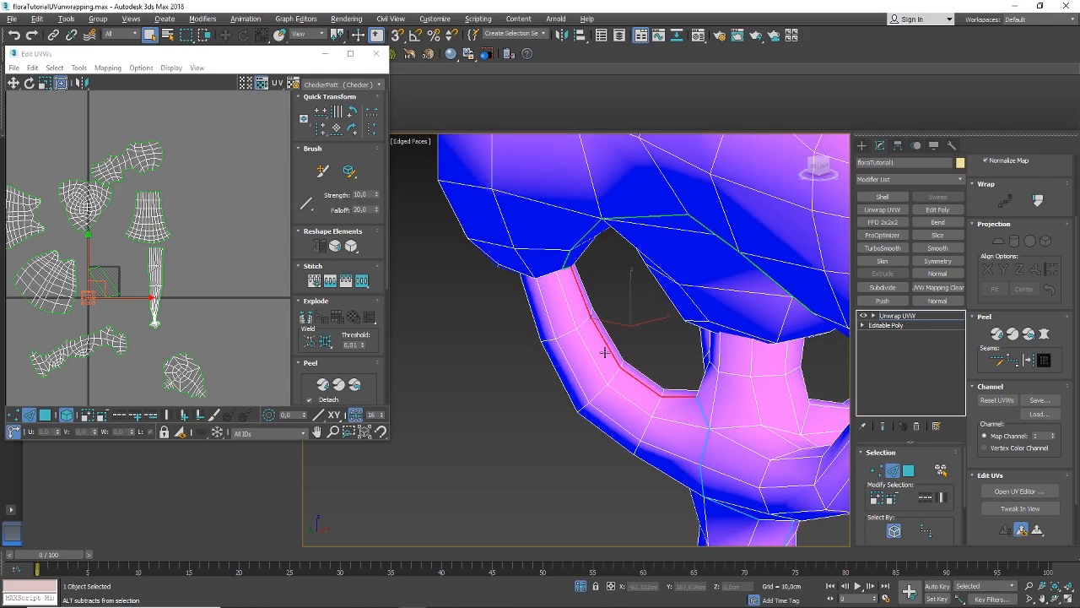
pyautogui.click(1029, 360)
pyautogui.scroll(-8, 603, 366)
pyautogui.keyDown('alt'); pyautogui.moveTo(622, 405); pyautogui.dragTo(674, 421, button='middle'); pyautogui.keyUp('alt')
pyautogui.scroll(5, 674, 421)
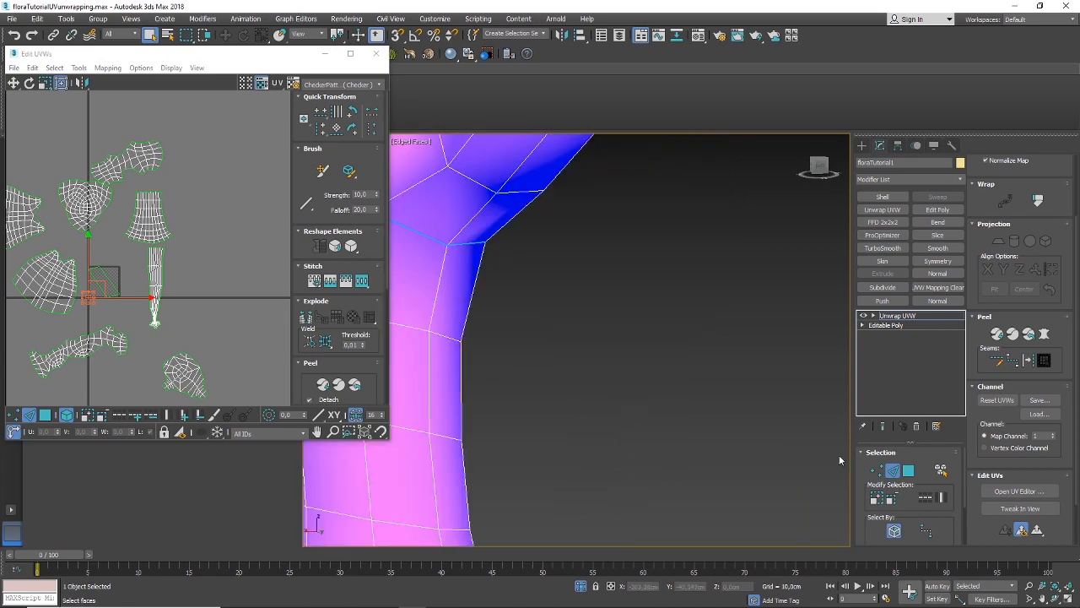
pyautogui.scroll(-5, 590, 402)
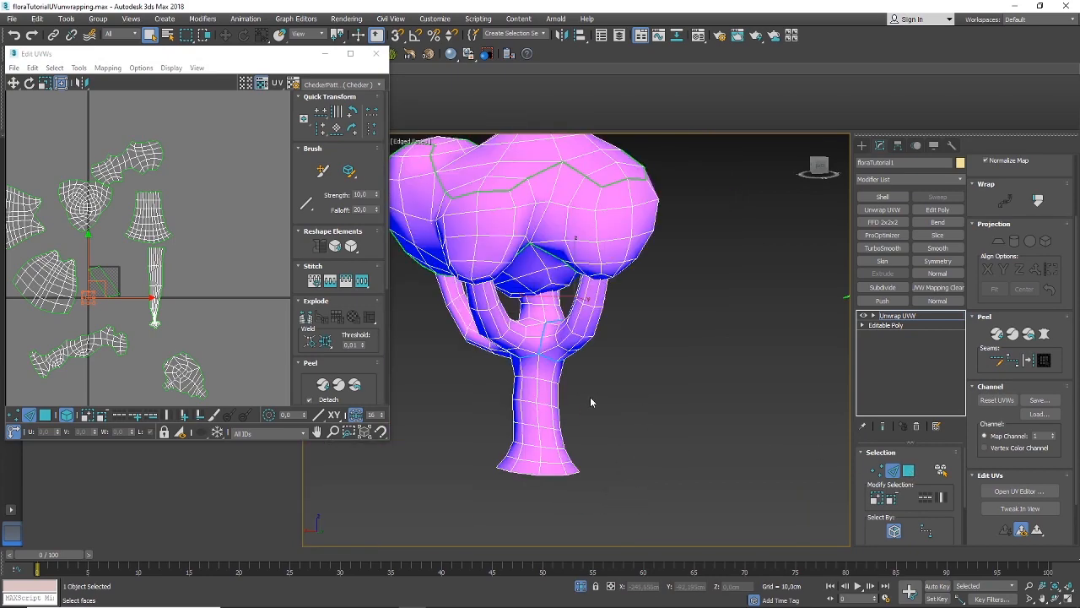
# Select a face on the tree's trunk and expand the face selection to the surrounding seams
pyautogui.click(909, 471)
pyautogui.click(529, 412)
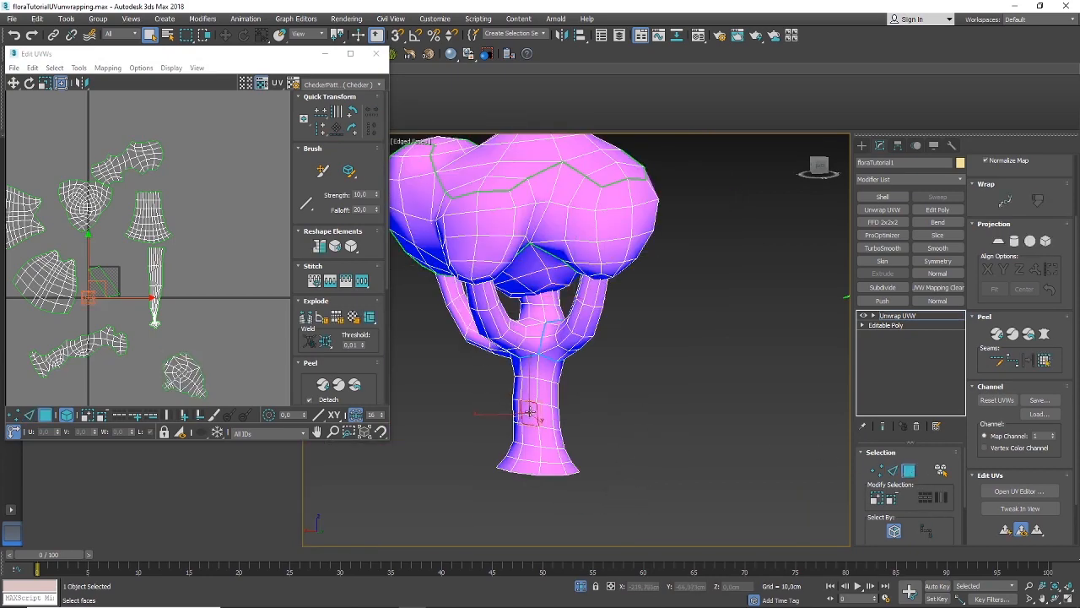
pyautogui.click(1047, 361)
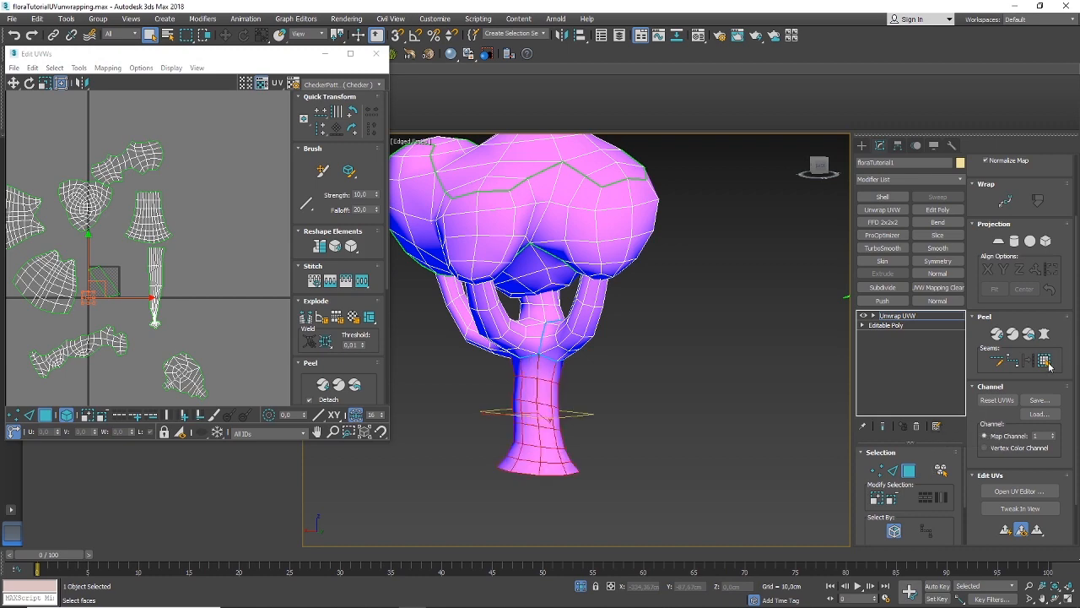
# Pelt map, relax and commit the trunk faces, and move their UV shell outside the tile beside the narrow strip shell
pyautogui.click(1044, 335)
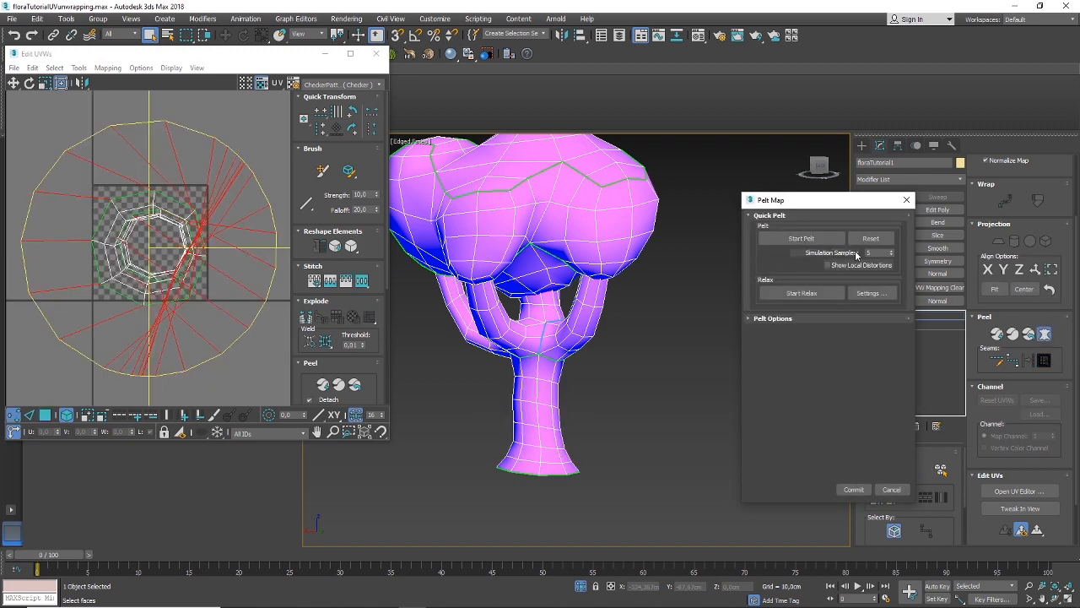
pyautogui.click(801, 239)
pyautogui.click(806, 292)
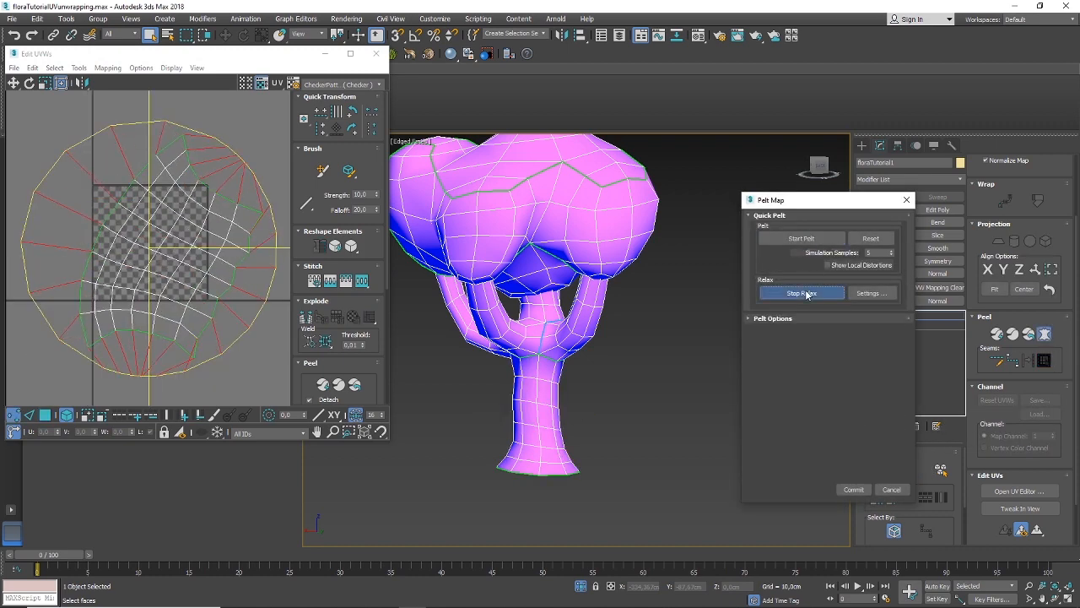
pyautogui.click(858, 491)
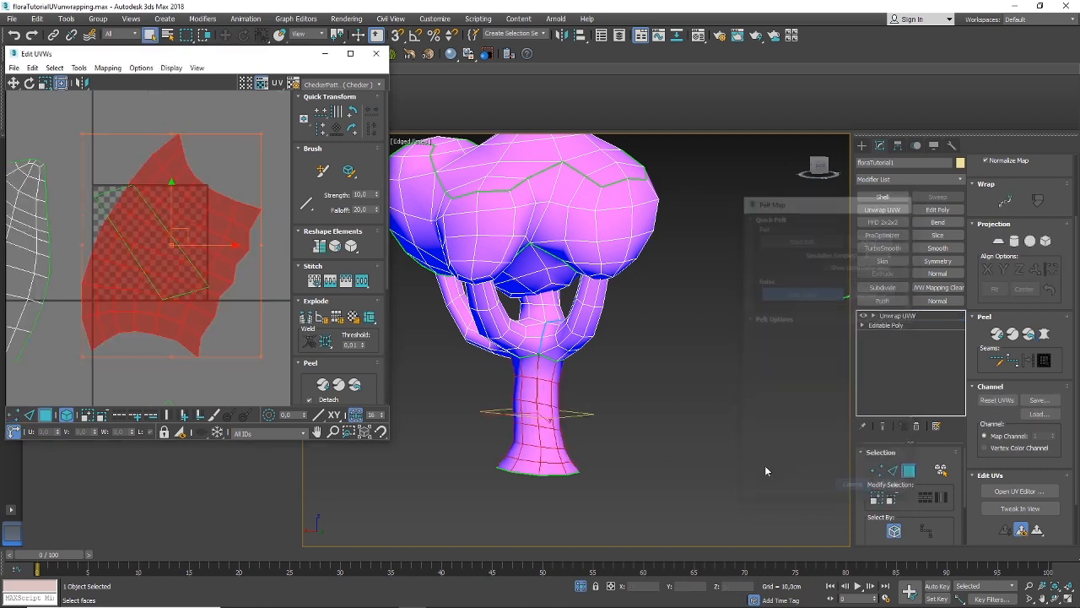
pyautogui.scroll(-5, 161, 287)
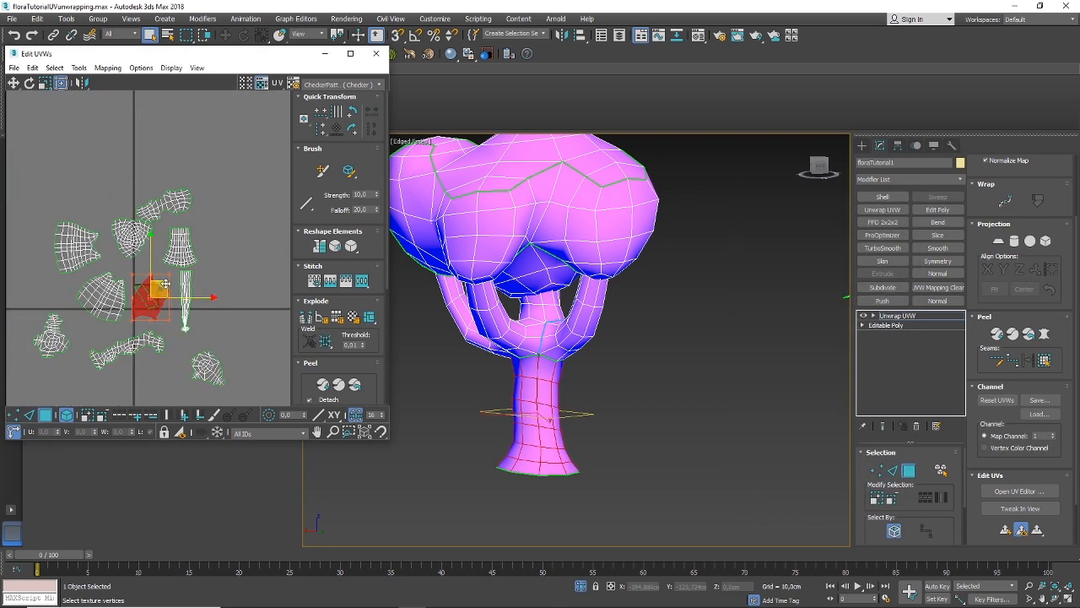
pyautogui.moveTo(164, 284); pyautogui.dragTo(243, 297)
# Select a face on the tree's seamed side branch and expand the selection to its seams
pyautogui.click(559, 335)
pyautogui.keyDown('alt'); pyautogui.moveTo(559, 335); pyautogui.dragTo(619, 366, button='middle'); pyautogui.keyUp('alt')
pyautogui.click(1045, 361)
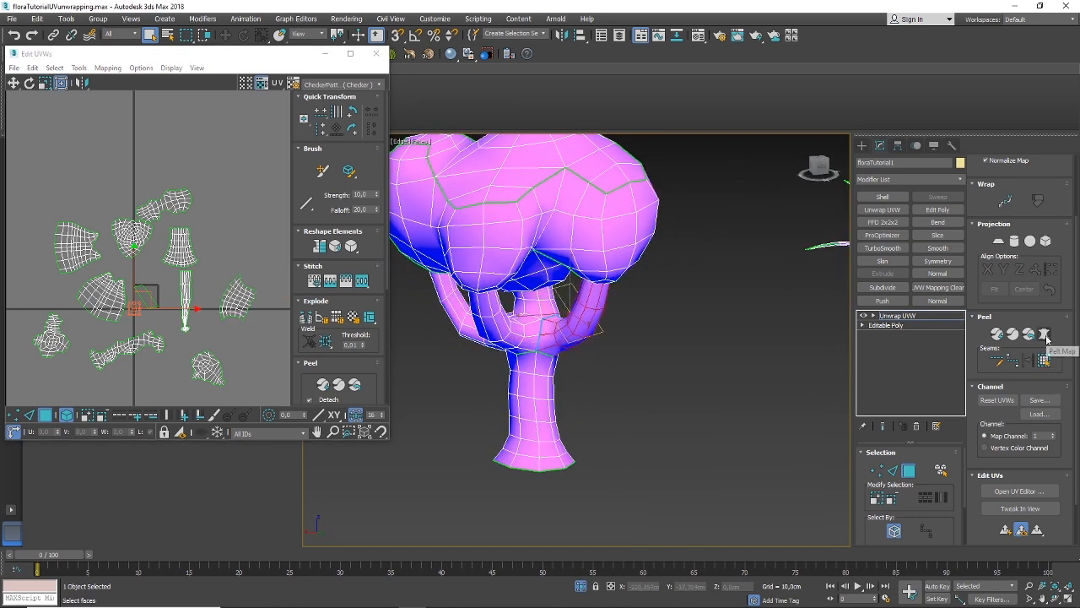
# Pelt map, relax and commit the side branch, and place its UV shell above the trunk shell
pyautogui.click(1044, 334)
pyautogui.click(801, 238)
pyautogui.click(800, 293)
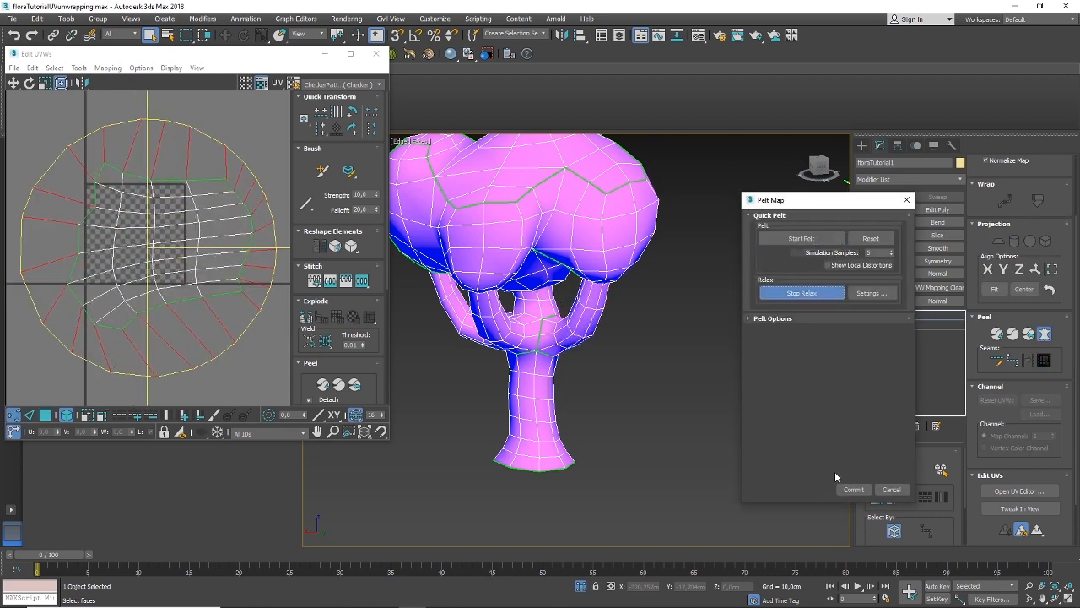
pyautogui.click(853, 490)
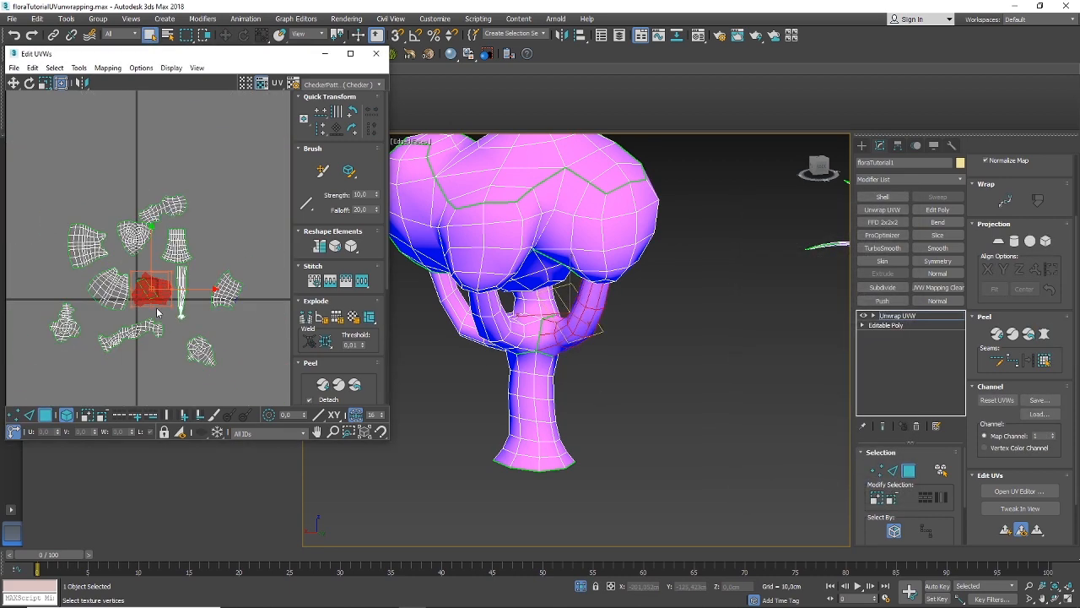
pyautogui.moveTo(171, 274); pyautogui.dragTo(224, 221)
# Clear the face selection and switch to edge selection at the lowest branch of the multi-branched, bulb-tipped plant
pyautogui.scroll(-6, 690, 321)
pyautogui.keyDown('alt'); pyautogui.moveTo(675, 319); pyautogui.dragTo(540, 336, button='middle'); pyautogui.keyUp('alt')
pyautogui.moveTo(540, 335); pyautogui.dragTo(606, 344, button='middle')
pyautogui.scroll(3, 576, 331)
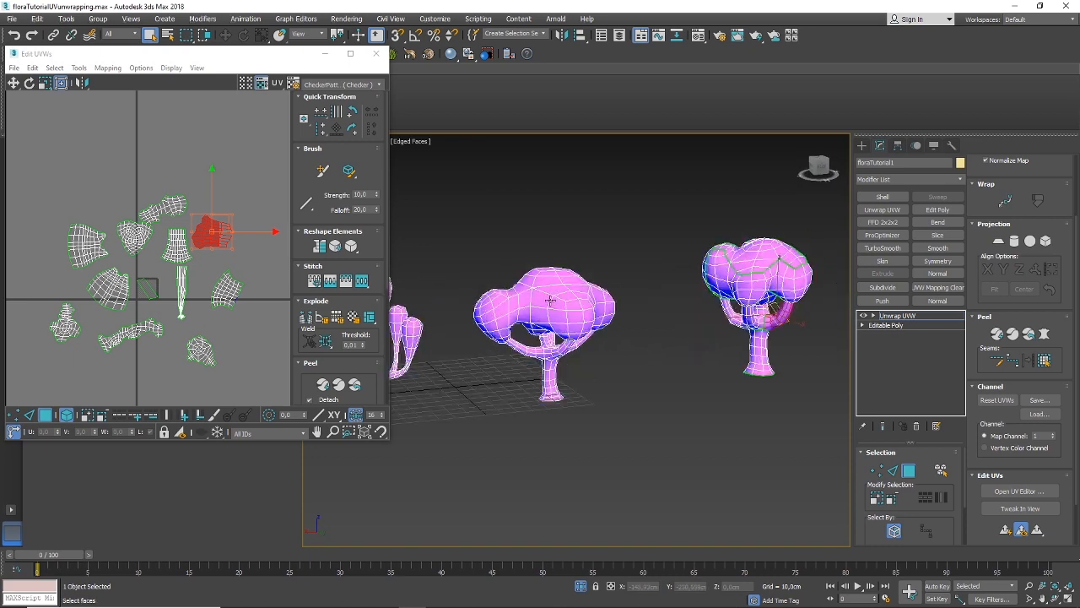
pyautogui.scroll(-2, 550, 334)
pyautogui.keyDown('alt'); pyautogui.moveTo(547, 336); pyautogui.dragTo(609, 378, button='middle'); pyautogui.keyUp('alt')
pyautogui.scroll(8, 621, 337)
pyautogui.moveTo(697, 361); pyautogui.dragTo(618, 400, button='middle')
pyautogui.click(600, 380)
pyautogui.scroll(3, 593, 392)
pyautogui.click(893, 470)
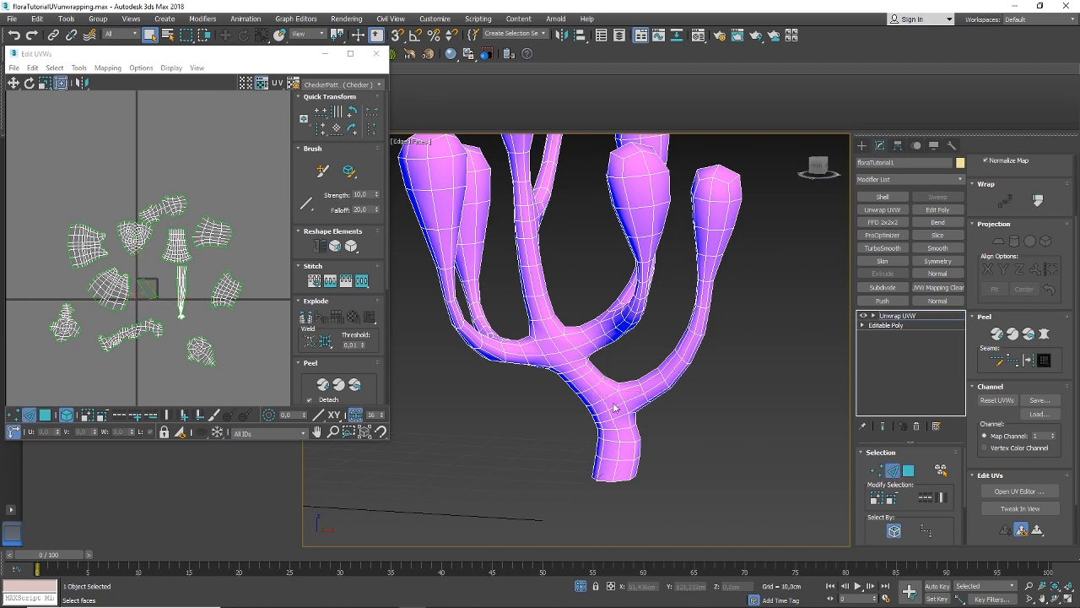
pyautogui.scroll(3, 633, 404)
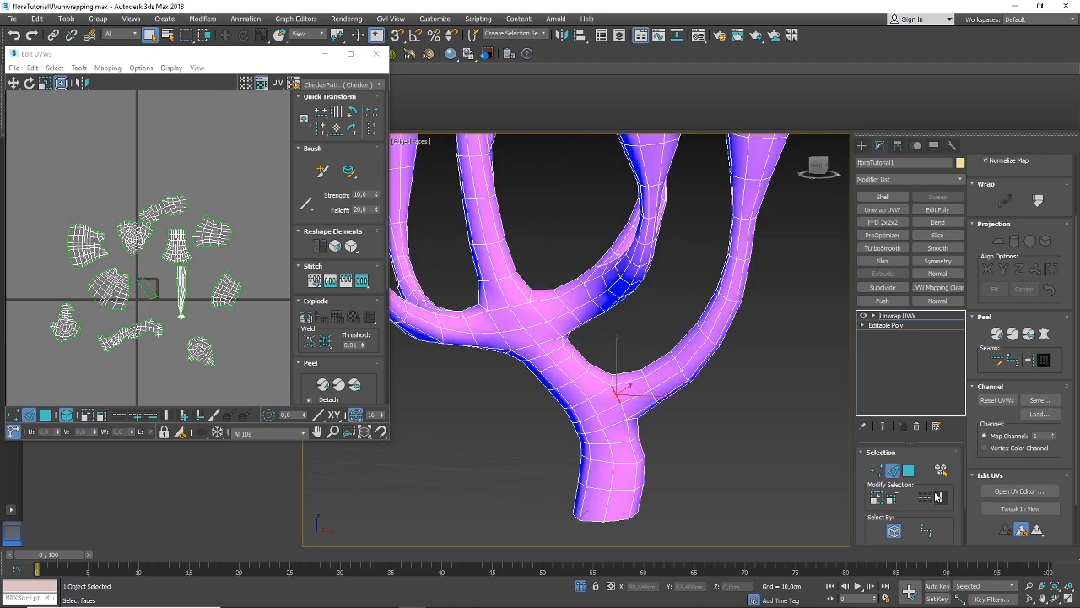
pyautogui.moveTo(625, 389)
pyautogui.keyDown('alt'); pyautogui.mouseDown(button='middle')
pyautogui.moveTo(595, 388)
pyautogui.moveTo(643, 394)
pyautogui.mouseUp(button='middle'); pyautogui.keyUp('alt')
pyautogui.click(647, 397)
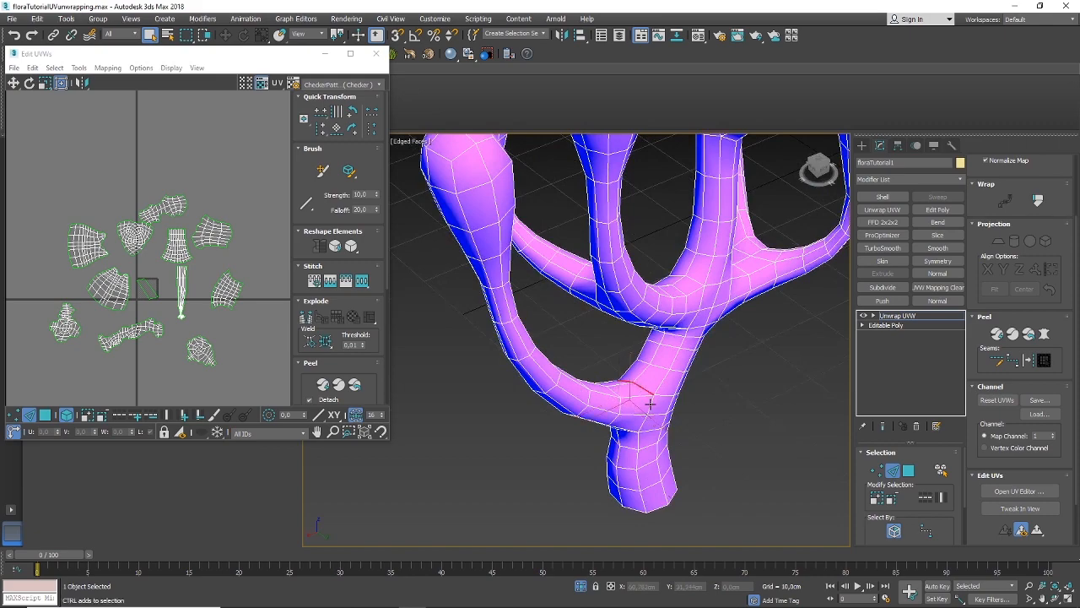
pyautogui.moveTo(643, 422)
pyautogui.keyDown('alt'); pyautogui.mouseDown(button='middle')
pyautogui.moveTo(709, 414)
pyautogui.moveTo(650, 419)
pyautogui.mouseUp(button='middle'); pyautogui.keyUp('alt')
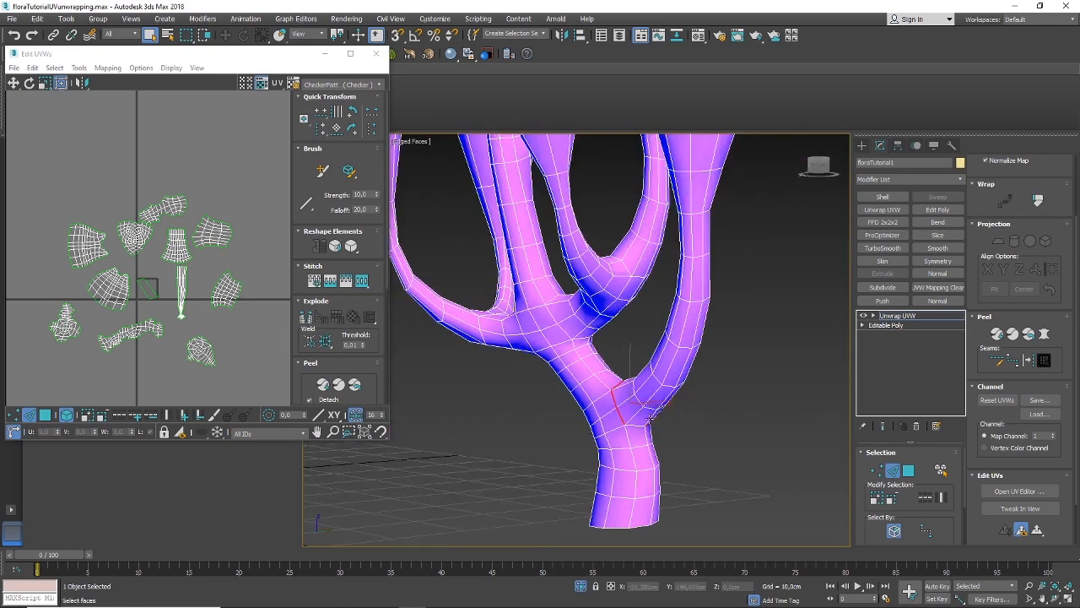
pyautogui.keyDown('alt'); pyautogui.moveTo(605, 387); pyautogui.dragTo(634, 393, button='middle'); pyautogui.keyUp('alt')
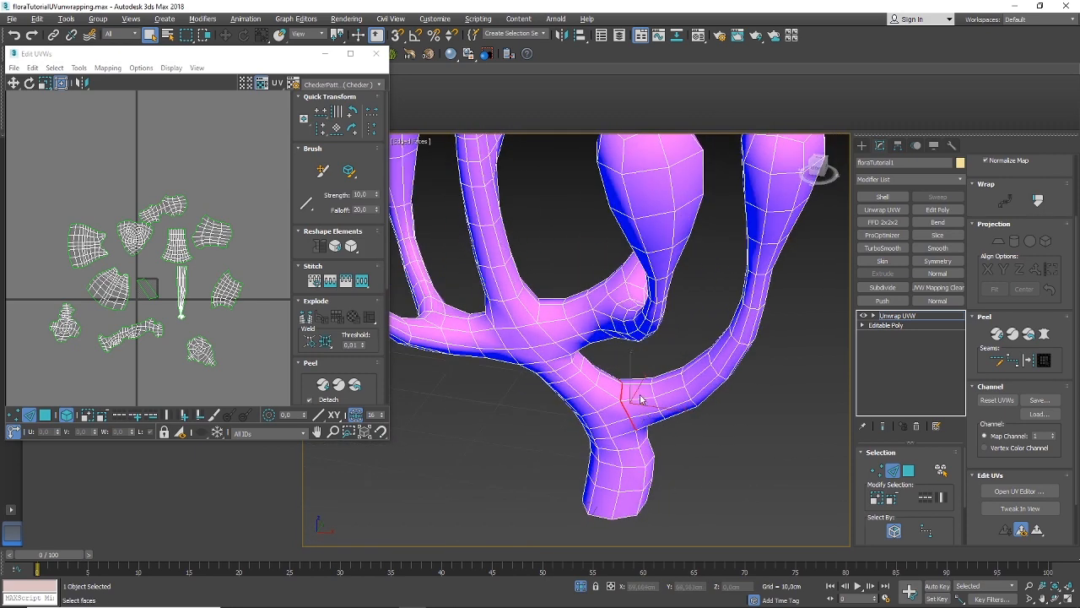
# Select consecutive lengthwise edges along the plant's lowest branch, starting where it leaves the trunk
pyautogui.click(634, 390)
pyautogui.keyDown('ctrl'); pyautogui.click(673, 379); pyautogui.keyUp('ctrl')
pyautogui.keyDown('ctrl'); pyautogui.click(690, 368); pyautogui.keyUp('ctrl')
pyautogui.keyDown('alt'); pyautogui.moveTo(750, 366); pyautogui.dragTo(723, 330, button='middle'); pyautogui.keyUp('alt')
pyautogui.keyDown('ctrl'); pyautogui.click(725, 360); pyautogui.keyUp('ctrl')
pyautogui.moveTo(755, 294); pyautogui.dragTo(714, 341, button='middle')
pyautogui.keyDown('alt'); pyautogui.moveTo(730, 304); pyautogui.dragTo(697, 304, button='middle'); pyautogui.keyUp('alt')
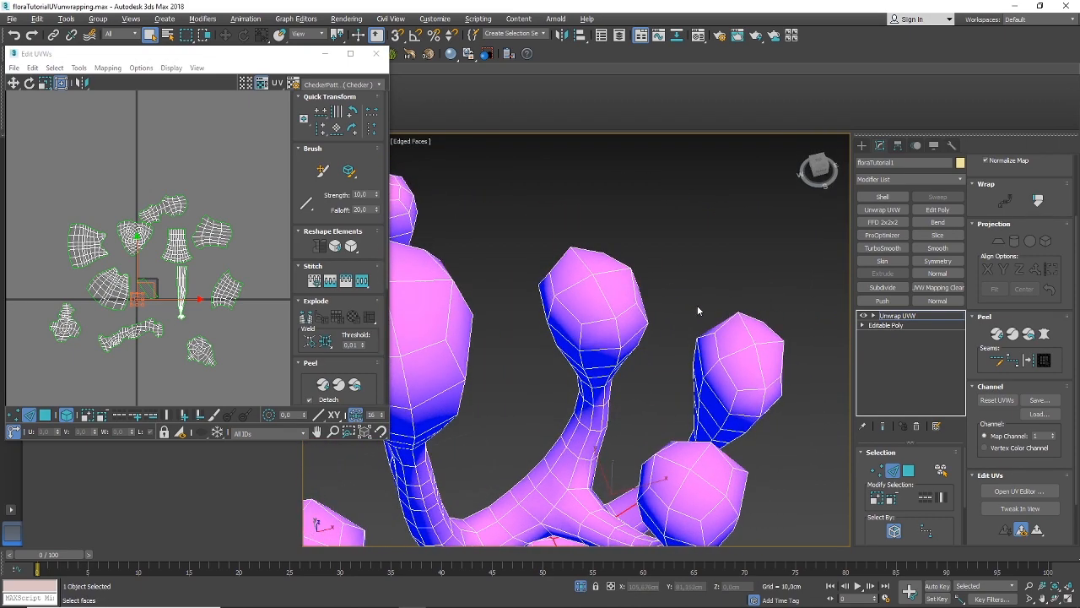
# Add edges on the bulb at the branch's tip and extend the selection into a line along the whole branch
pyautogui.click(736, 396)
pyautogui.keyDown('alt'); pyautogui.moveTo(751, 410); pyautogui.dragTo(740, 415, button='middle'); pyautogui.keyUp('alt')
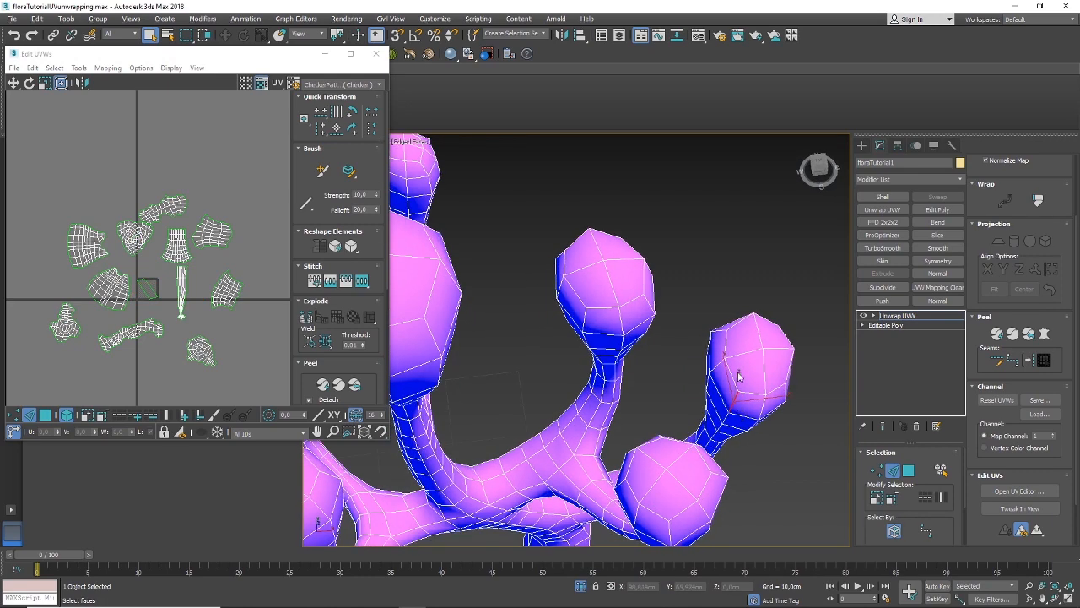
pyautogui.click(746, 391)
pyautogui.click(736, 395)
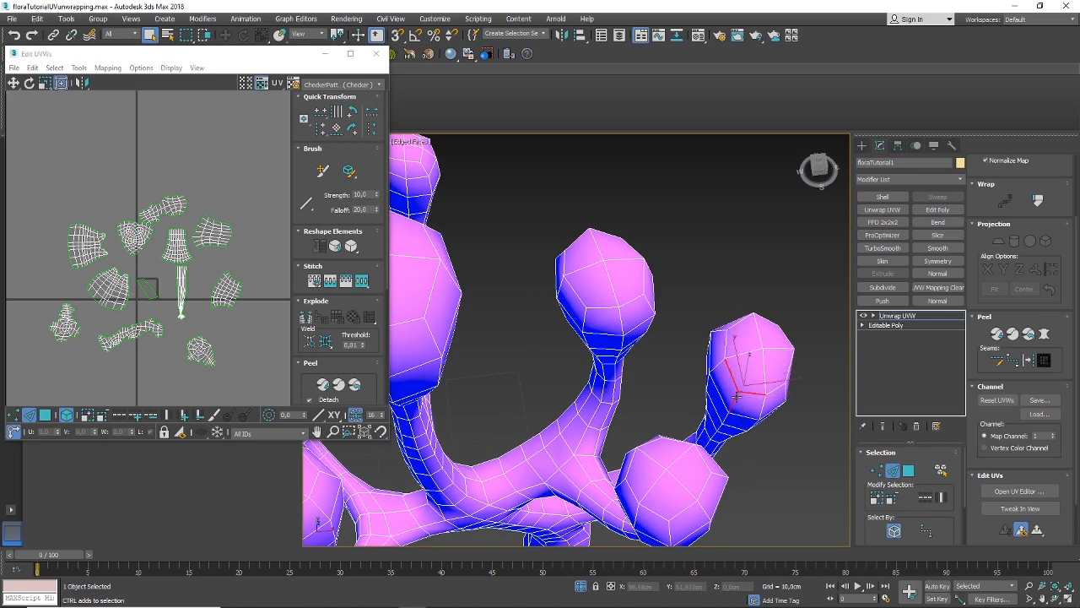
pyautogui.click(926, 498)
# Convert the selected branch and bulb edges into seams, and add a seam ring around the branch's base
pyautogui.keyDown('alt'); pyautogui.moveTo(670, 358); pyautogui.dragTo(653, 295, button='middle'); pyautogui.keyUp('alt')
pyautogui.moveTo(704, 515); pyautogui.dragTo(695, 346, button='middle')
pyautogui.keyDown('alt'); pyautogui.moveTo(692, 378); pyautogui.dragTo(676, 415, button='middle'); pyautogui.keyUp('alt')
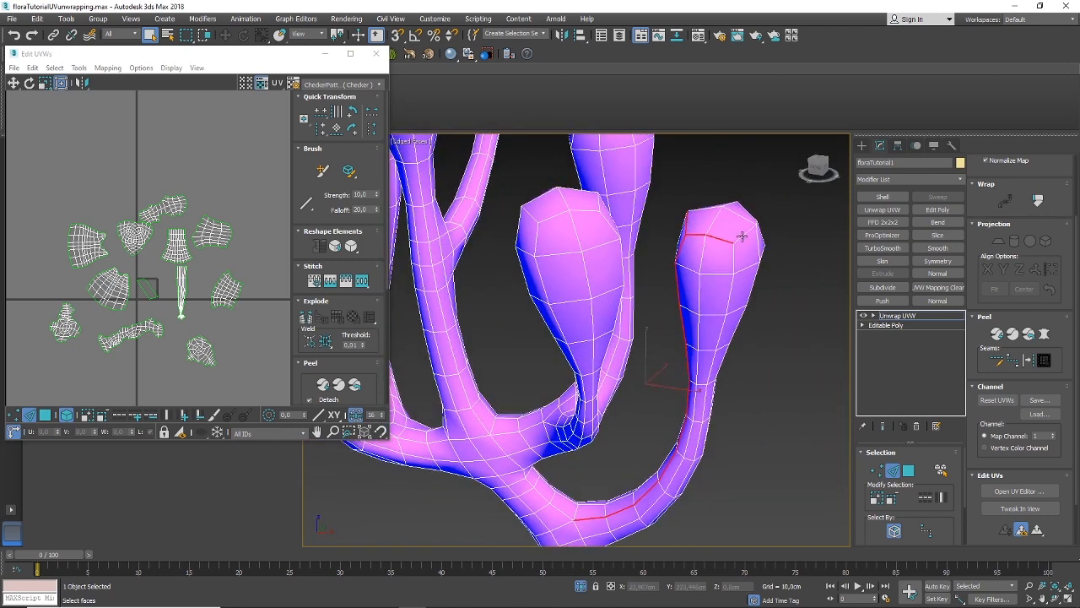
pyautogui.keyDown('alt'); pyautogui.moveTo(584, 503); pyautogui.dragTo(586, 484, button='middle'); pyautogui.keyUp('alt')
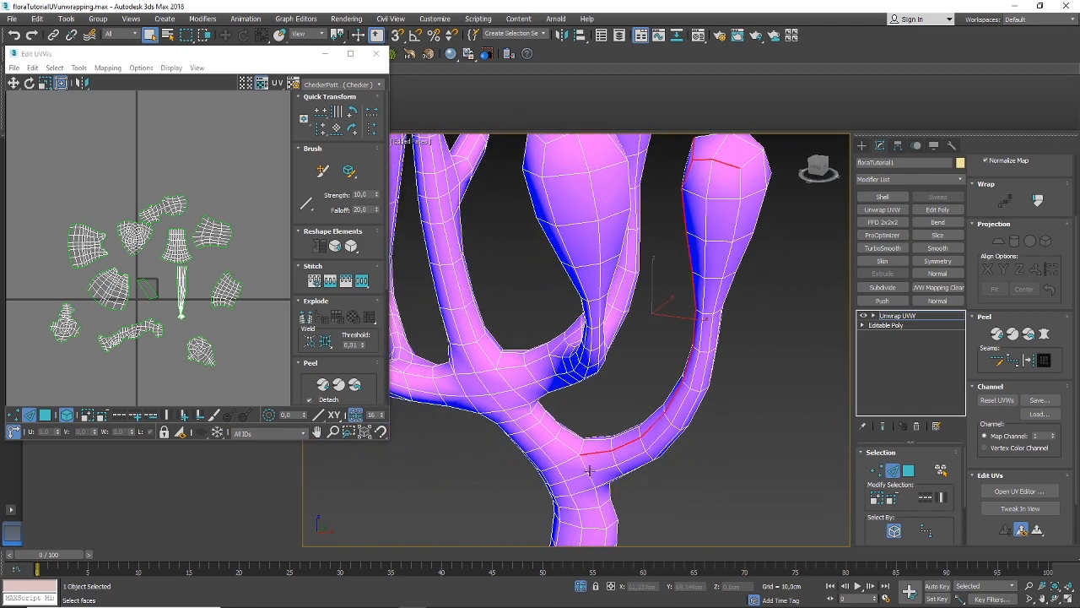
pyautogui.click(1028, 363)
pyautogui.moveTo(716, 492); pyautogui.dragTo(698, 505, button='middle')
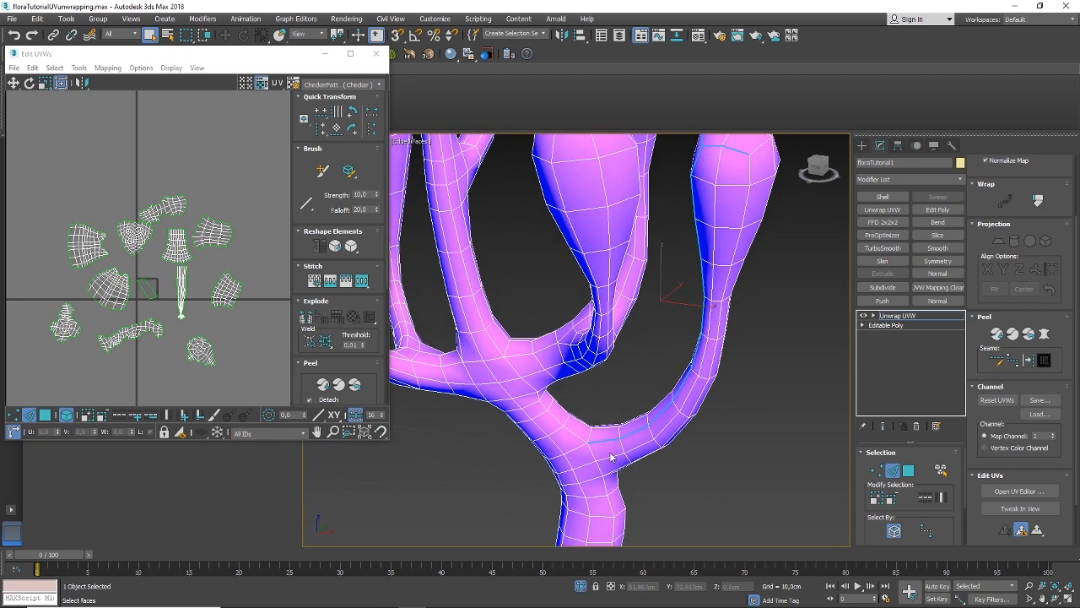
pyautogui.click(593, 440)
pyautogui.keyDown('alt'); pyautogui.moveTo(598, 468); pyautogui.dragTo(641, 456, button='middle'); pyautogui.keyUp('alt')
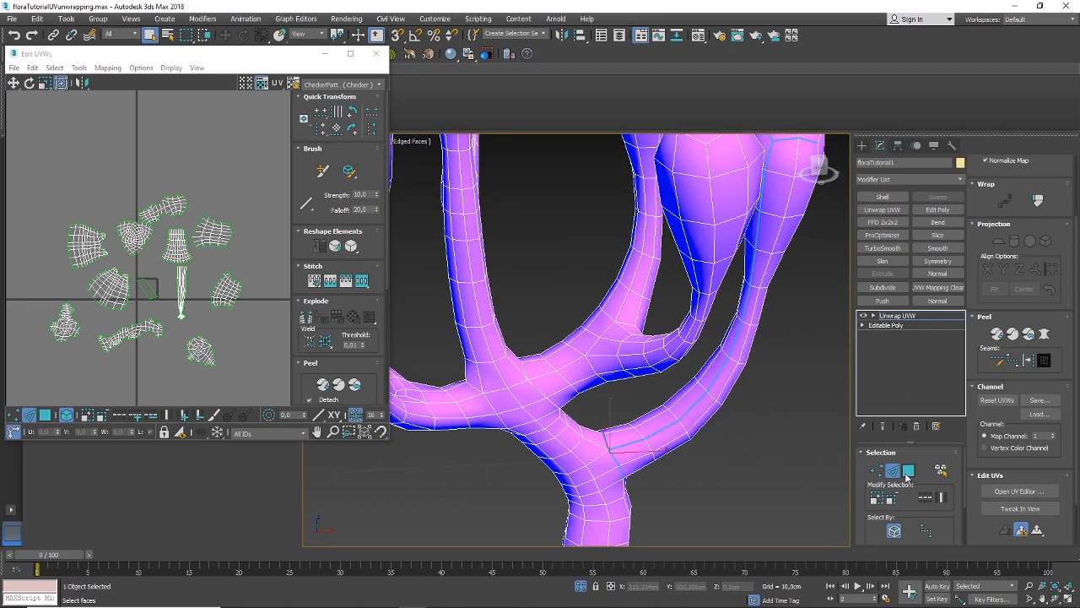
# Select a face on the plant's lowest branch and expand the face selection to its seams
pyautogui.click(909, 473)
pyautogui.click(723, 394)
pyautogui.scroll(-4, 701, 405)
pyautogui.moveTo(701, 406)
pyautogui.keyDown('alt'); pyautogui.mouseDown(button='middle')
pyautogui.moveTo(669, 412)
pyautogui.moveTo(709, 415)
pyautogui.moveTo(713, 403)
pyautogui.mouseUp(button='middle'); pyautogui.keyUp('alt')
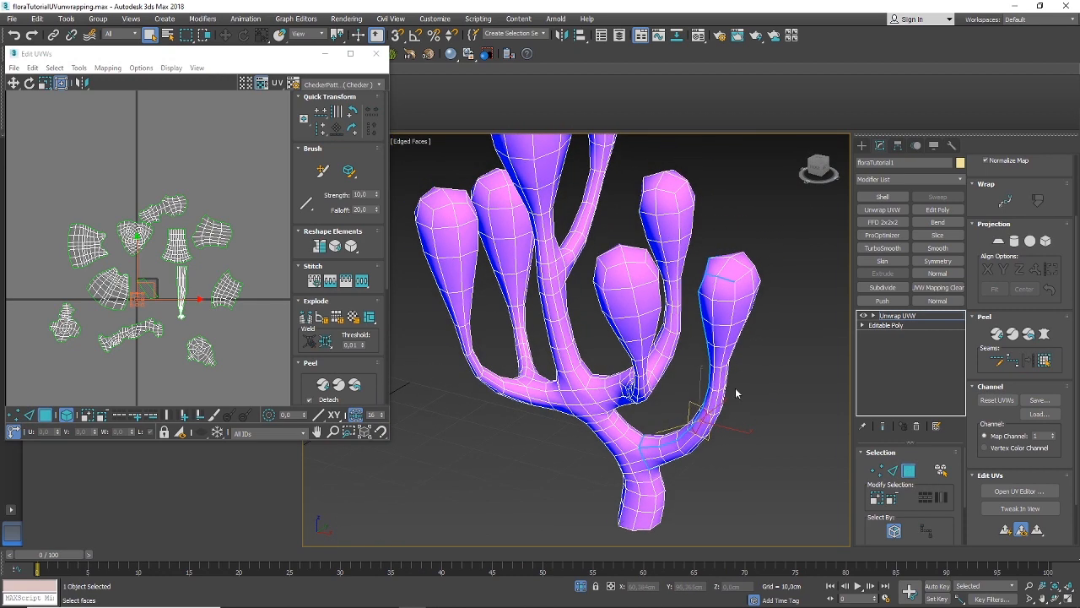
pyautogui.click(1045, 360)
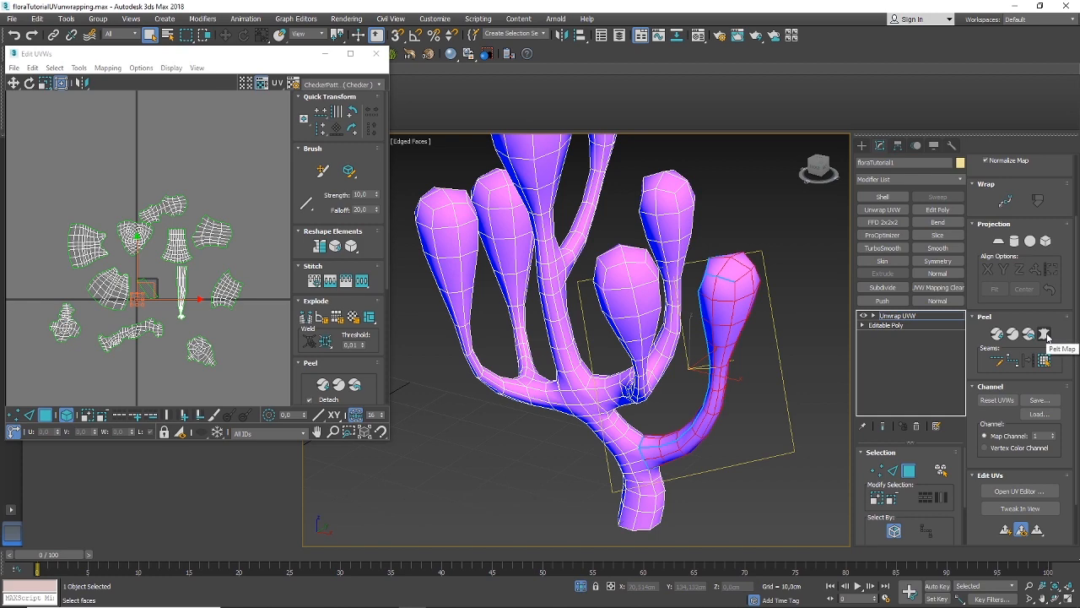
# Pelt map, relax and commit the bulb-tipped branch, and move its UV shell out beyond the other shells
pyautogui.click(1045, 335)
pyautogui.click(793, 240)
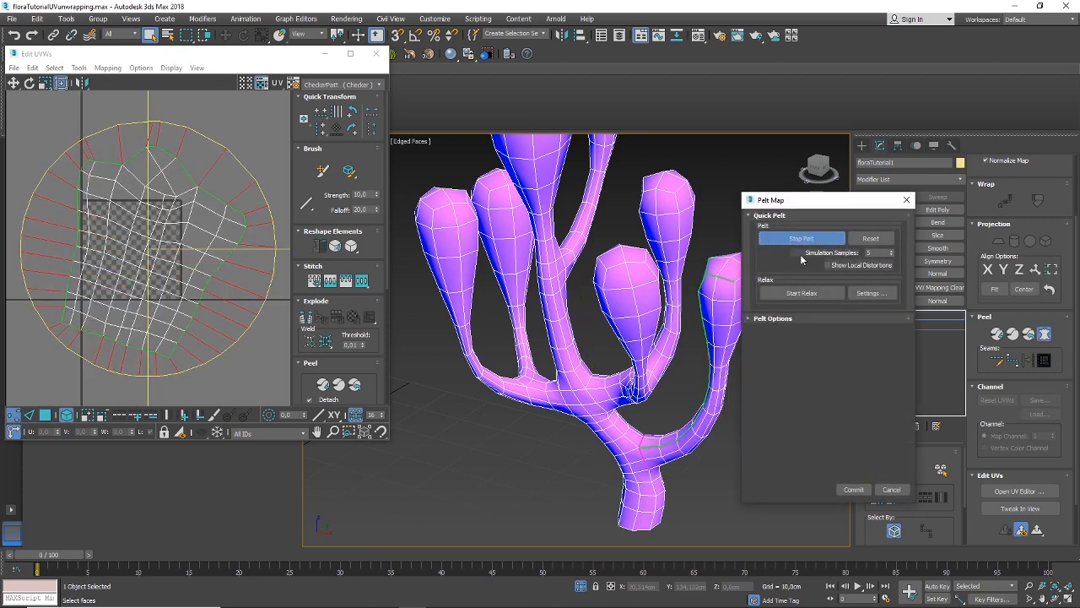
pyautogui.click(801, 293)
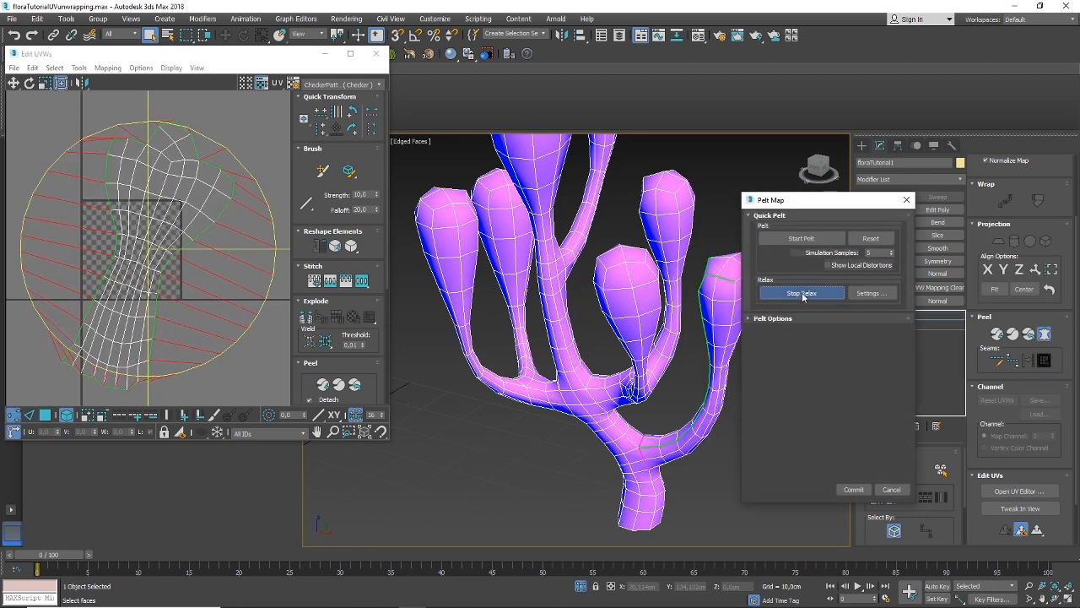
pyautogui.click(803, 293)
pyautogui.click(854, 490)
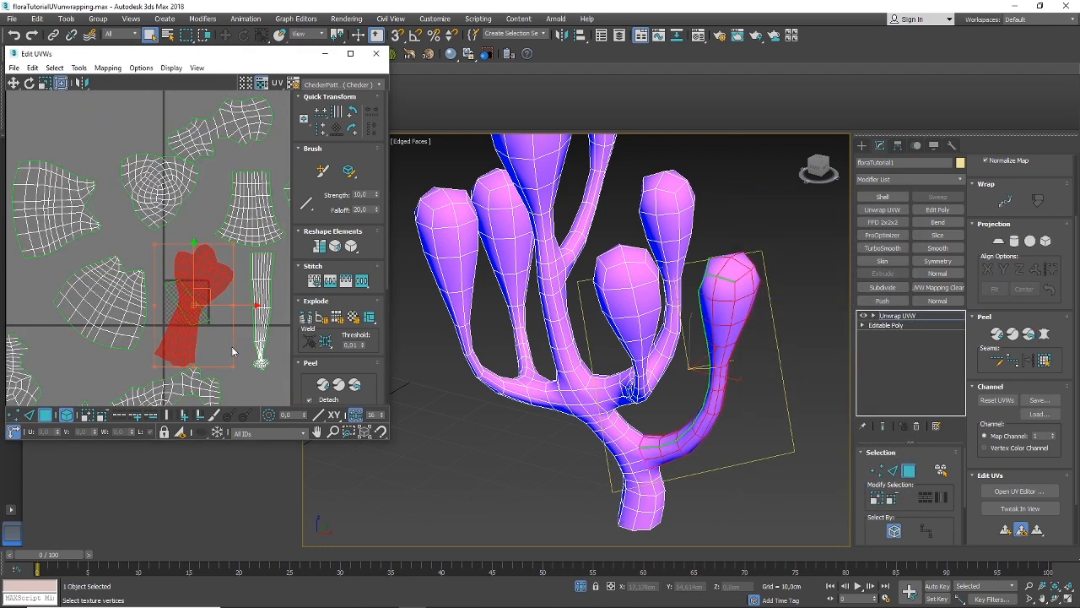
pyautogui.scroll(-4, 233, 352)
pyautogui.moveTo(221, 311); pyautogui.dragTo(98, 287)
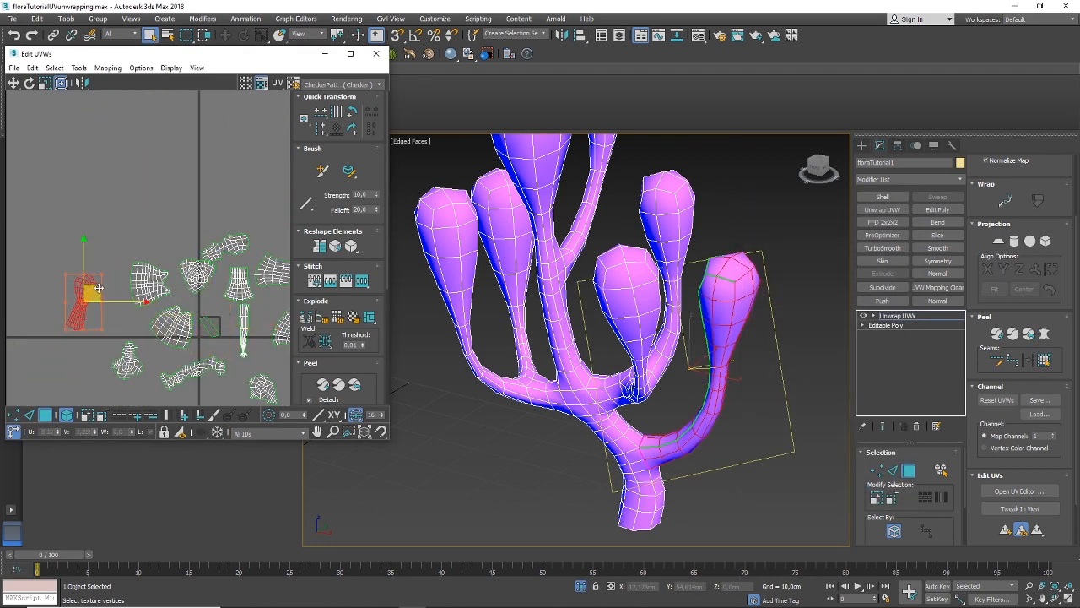
# Select the edge rings around the bases of the two branches at the plant's middle fork and convert them into seams
pyautogui.keyDown('alt'); pyautogui.moveTo(694, 370); pyautogui.dragTo(668, 363, button='middle'); pyautogui.keyUp('alt')
pyautogui.scroll(-6, 708, 350)
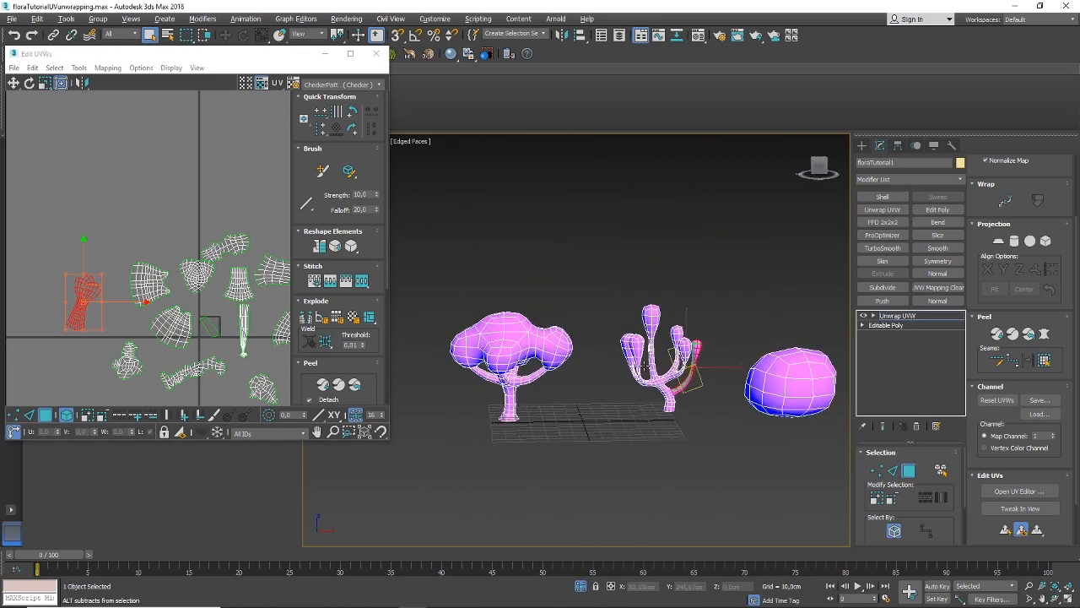
pyautogui.scroll(10, 671, 388)
pyautogui.keyDown('alt'); pyautogui.moveTo(709, 384); pyautogui.dragTo(714, 410, button='middle'); pyautogui.keyUp('alt')
pyautogui.scroll(5, 714, 410)
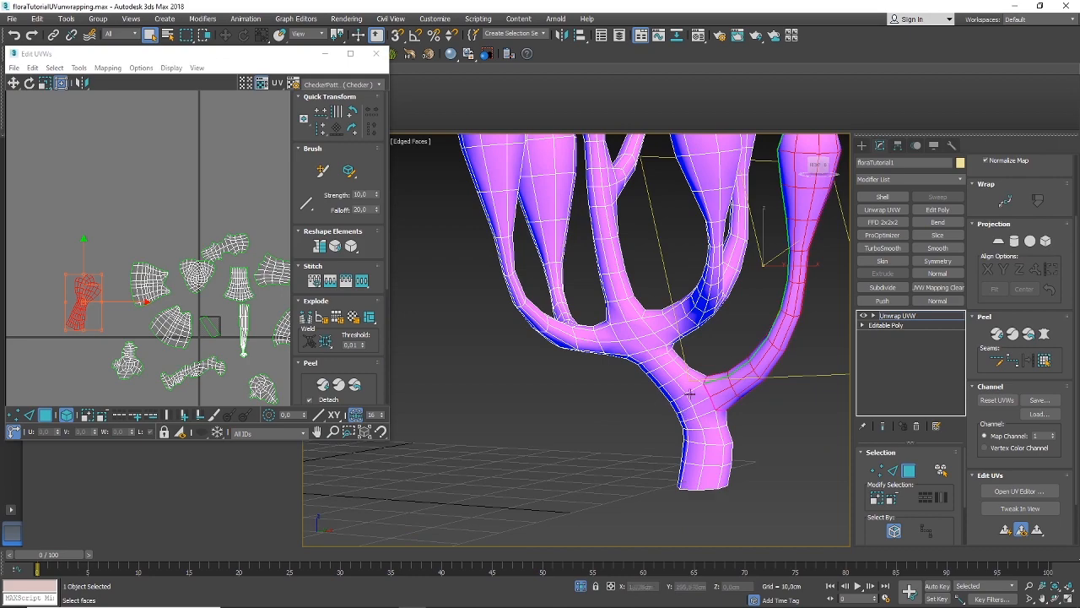
pyautogui.keyDown('alt'); pyautogui.moveTo(704, 380); pyautogui.dragTo(705, 458, button='middle'); pyautogui.keyUp('alt')
pyautogui.keyDown('alt'); pyautogui.moveTo(687, 405); pyautogui.dragTo(669, 383, button='middle'); pyautogui.keyUp('alt')
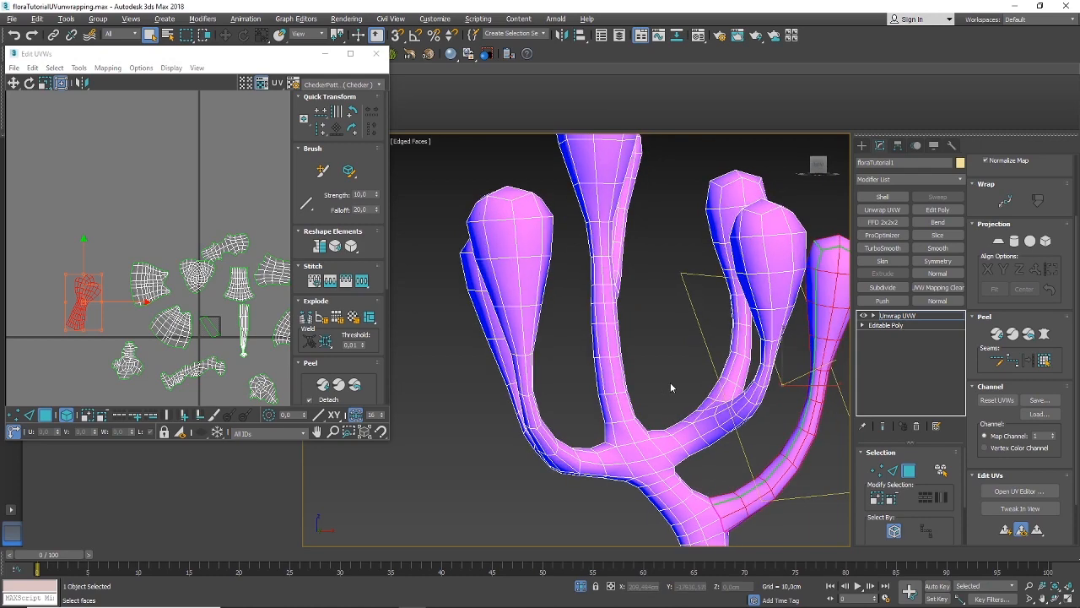
pyautogui.scroll(-3, 651, 429)
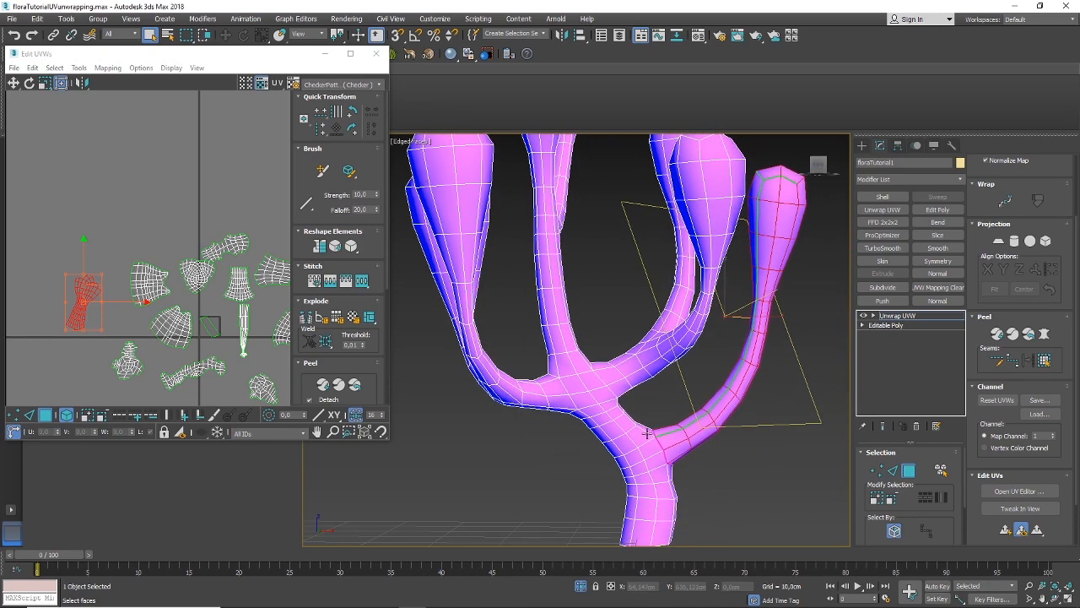
pyautogui.scroll(-2, 641, 442)
pyautogui.click(894, 471)
pyautogui.scroll(3, 589, 402)
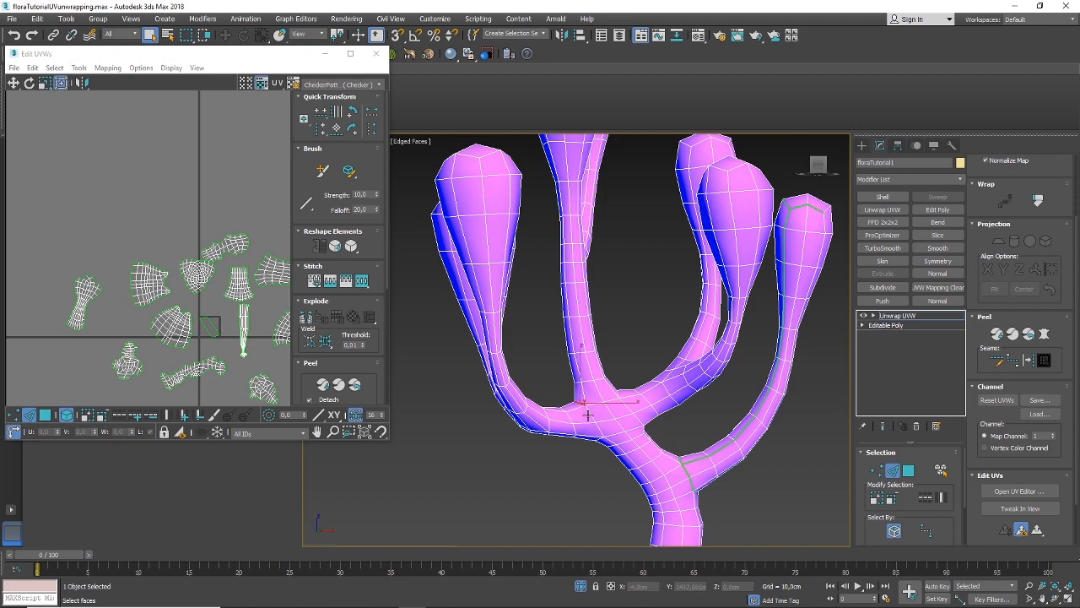
pyautogui.click(595, 426)
pyautogui.keyDown('alt'); pyautogui.moveTo(606, 437); pyautogui.dragTo(506, 429, button='middle'); pyautogui.keyUp('alt')
pyautogui.click(1028, 362)
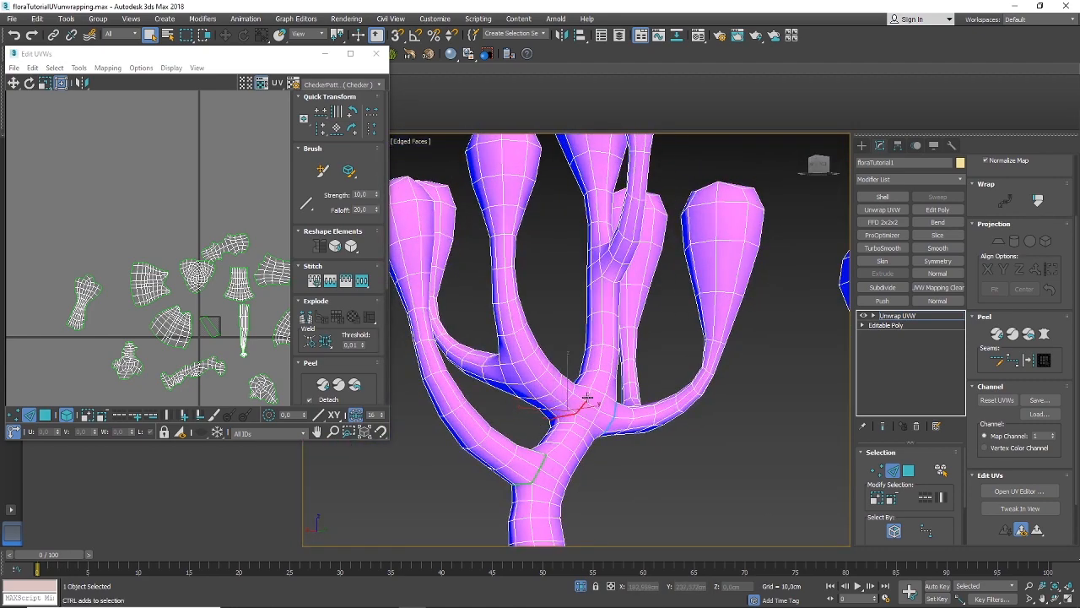
pyautogui.keyDown('alt'); pyautogui.moveTo(596, 386); pyautogui.dragTo(448, 428, button='middle'); pyautogui.keyUp('alt')
pyautogui.click(1032, 363)
# Add a seam ring around the base of the small branch on the plant's upper trunk
pyautogui.scroll(-3, 628, 297)
pyautogui.keyDown('alt'); pyautogui.moveTo(622, 316); pyautogui.dragTo(634, 322, button='middle'); pyautogui.keyUp('alt')
pyautogui.scroll(1, 634, 322)
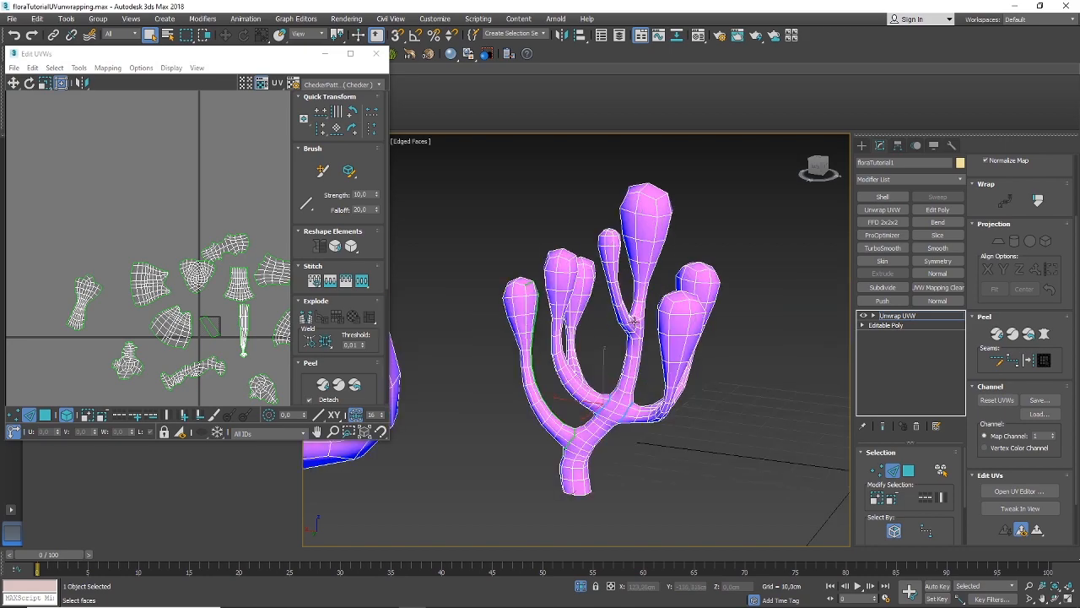
pyautogui.scroll(4, 634, 322)
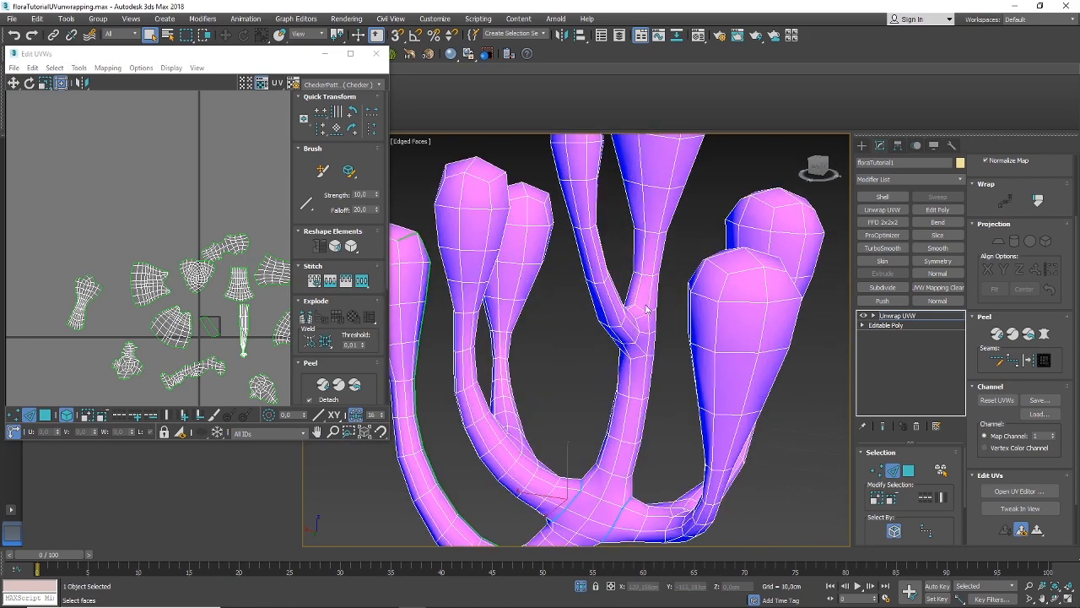
pyautogui.moveTo(642, 309)
pyautogui.keyDown('alt'); pyautogui.mouseDown(button='middle')
pyautogui.moveTo(599, 365)
pyautogui.moveTo(631, 301)
pyautogui.moveTo(631, 328)
pyautogui.mouseUp(button='middle'); pyautogui.keyUp('alt')
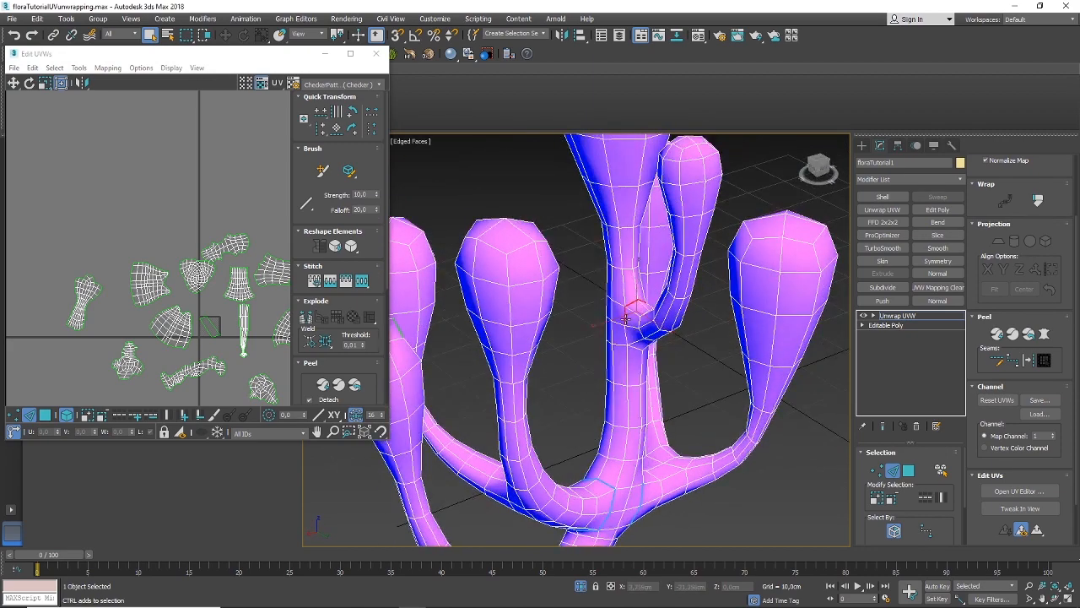
pyautogui.moveTo(631, 346)
pyautogui.keyDown('alt'); pyautogui.mouseDown(button='middle')
pyautogui.moveTo(649, 354)
pyautogui.moveTo(651, 339)
pyautogui.mouseUp(button='middle'); pyautogui.keyUp('alt')
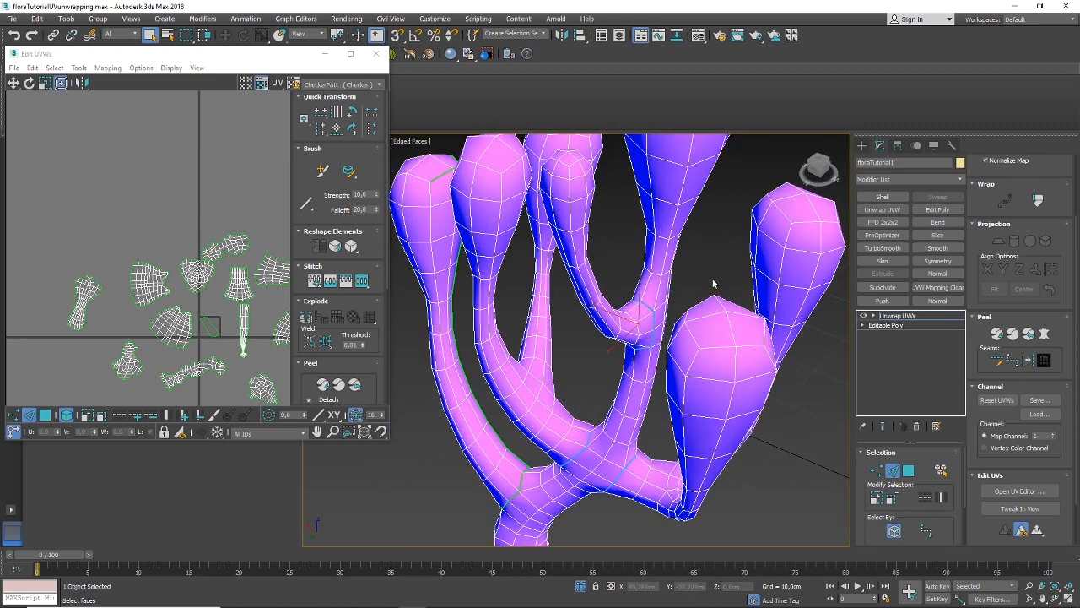
# Select an edge line across the topmost bulb and down its stem, and convert it into seams
pyautogui.scroll(-5, 671, 302)
pyautogui.keyDown('alt'); pyautogui.moveTo(671, 303); pyautogui.dragTo(857, 415, button='middle'); pyautogui.keyUp('alt')
pyautogui.keyDown('alt'); pyautogui.moveTo(691, 224); pyautogui.dragTo(660, 240, button='middle'); pyautogui.keyUp('alt')
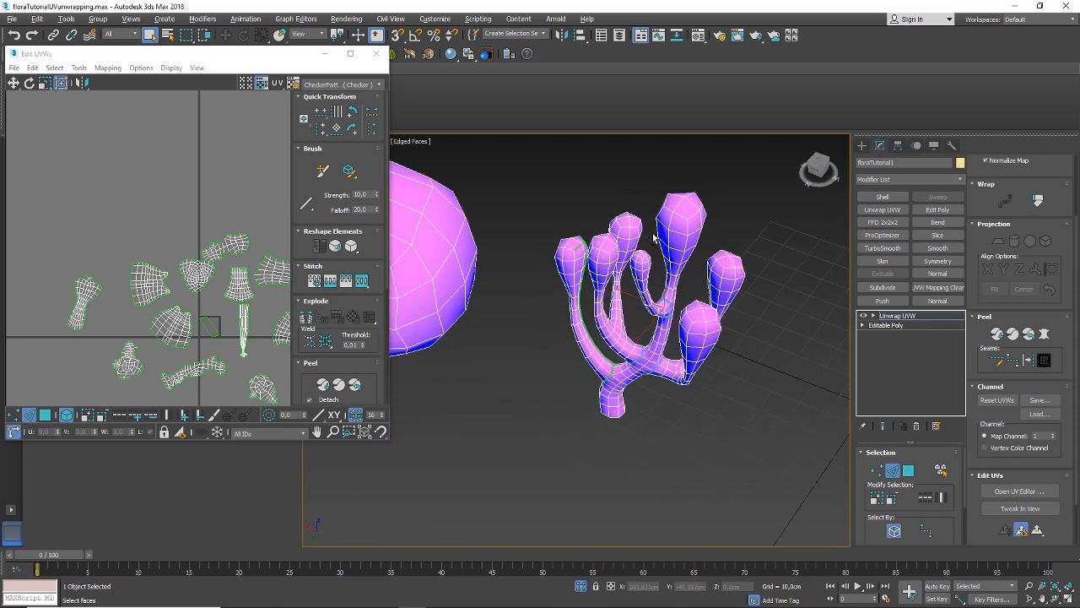
pyautogui.scroll(3, 691, 215)
pyautogui.click(680, 225)
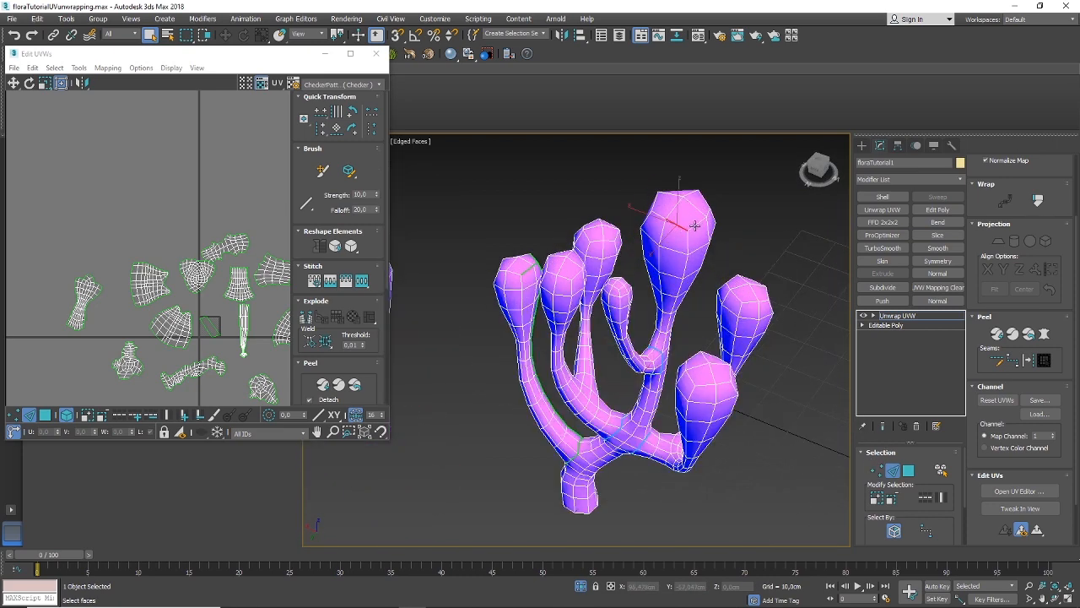
pyautogui.click(926, 497)
pyautogui.keyDown('alt'); pyautogui.moveTo(686, 314); pyautogui.dragTo(673, 224, button='middle'); pyautogui.keyUp('alt')
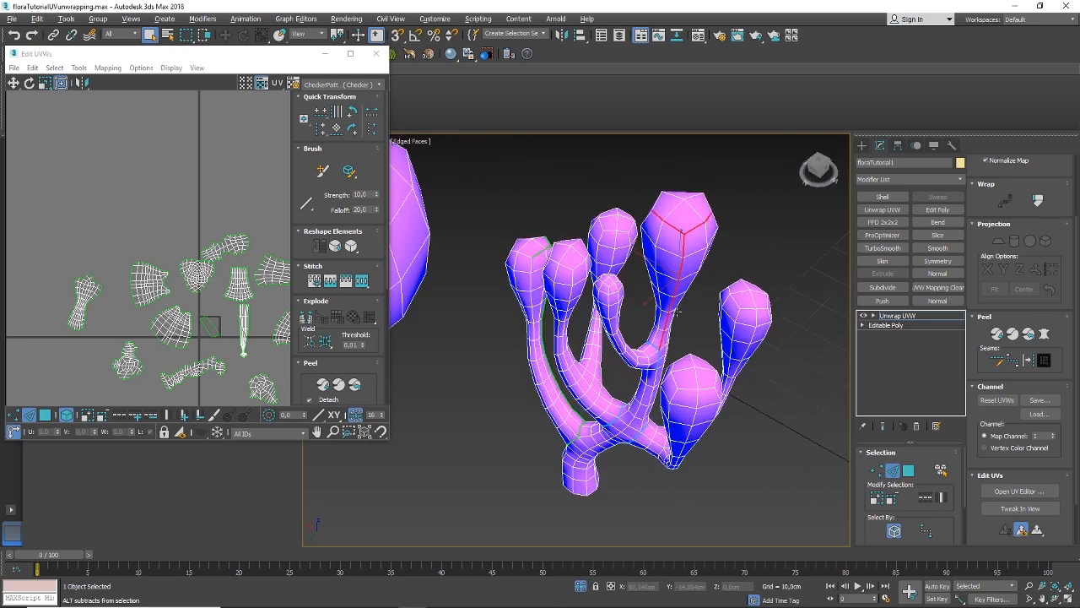
pyautogui.scroll(5, 656, 344)
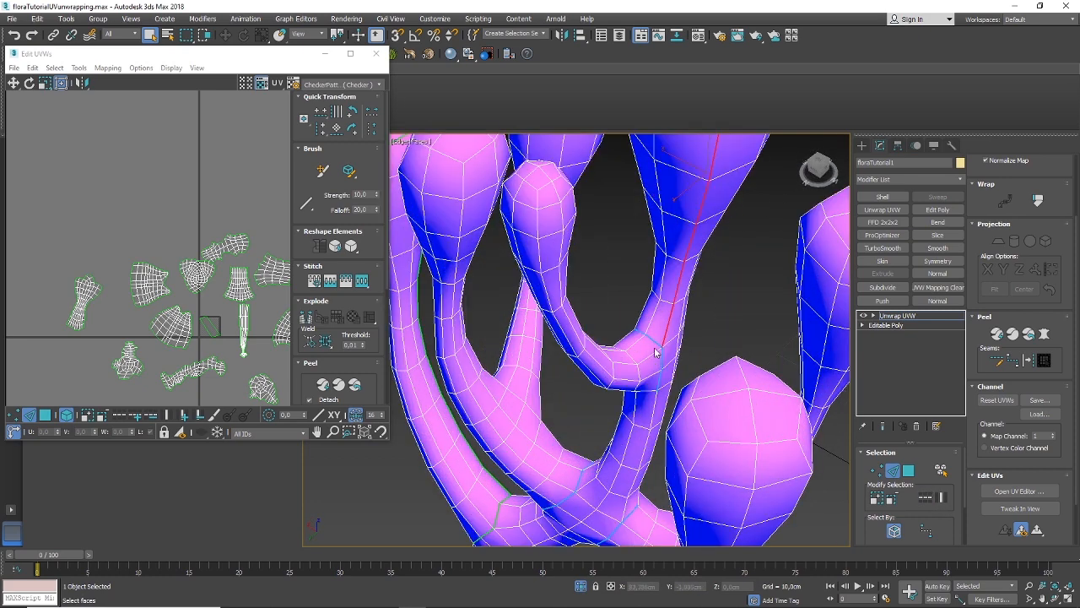
pyautogui.scroll(-4, 657, 371)
pyautogui.keyDown('alt'); pyautogui.moveTo(657, 371); pyautogui.dragTo(614, 358, button='middle'); pyautogui.keyUp('alt')
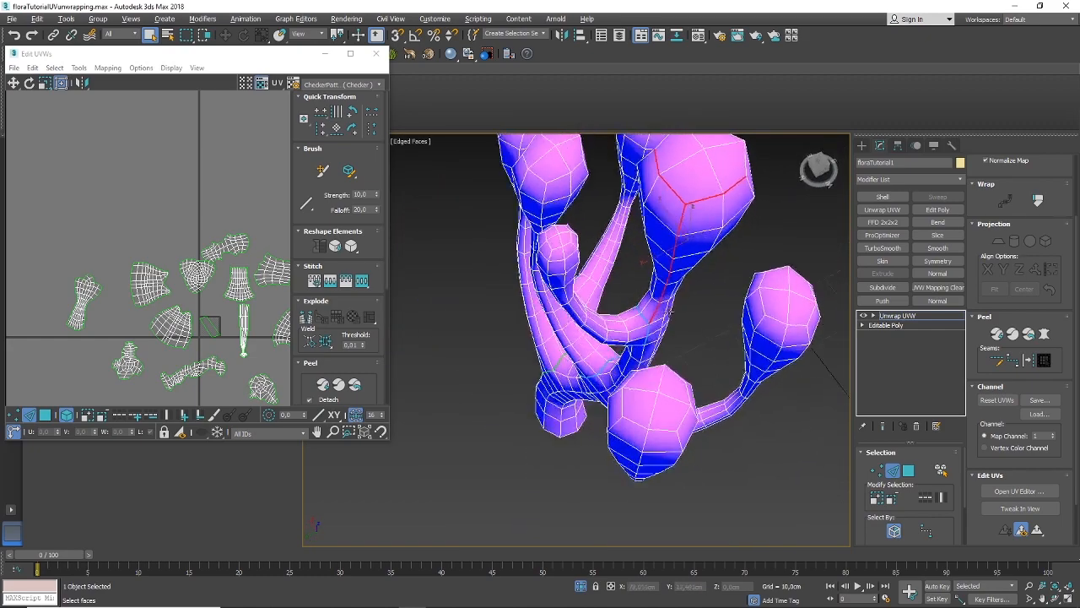
pyautogui.click(1027, 362)
# Select the trunk edges running down from the small upper branch's seam ring to the ring at the middle fork
pyautogui.keyDown('alt'); pyautogui.moveTo(709, 274); pyautogui.dragTo(661, 373, button='middle'); pyautogui.keyUp('alt')
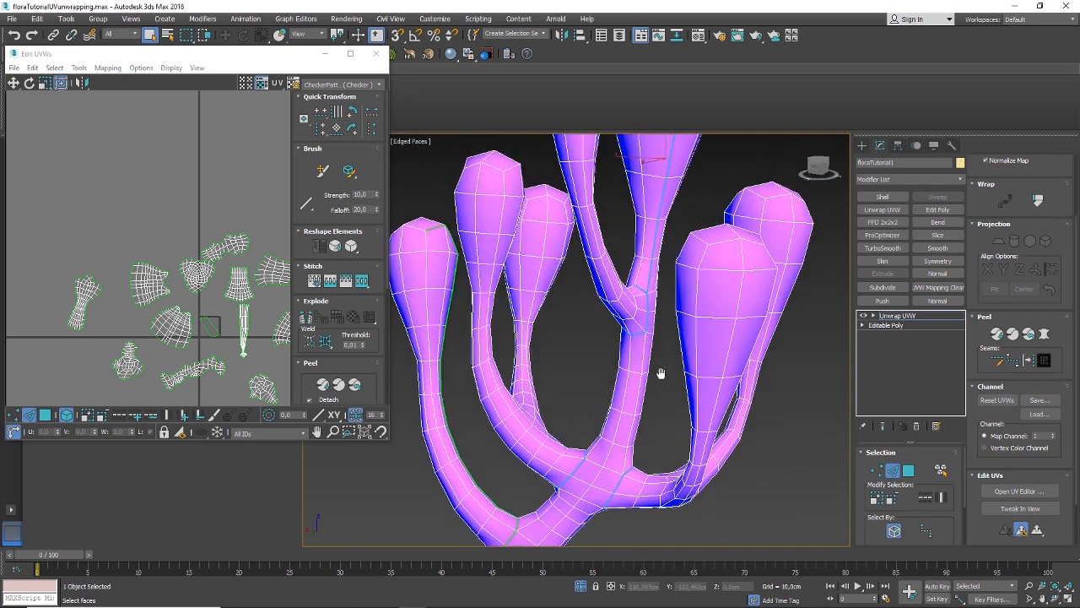
pyautogui.scroll(3, 641, 310)
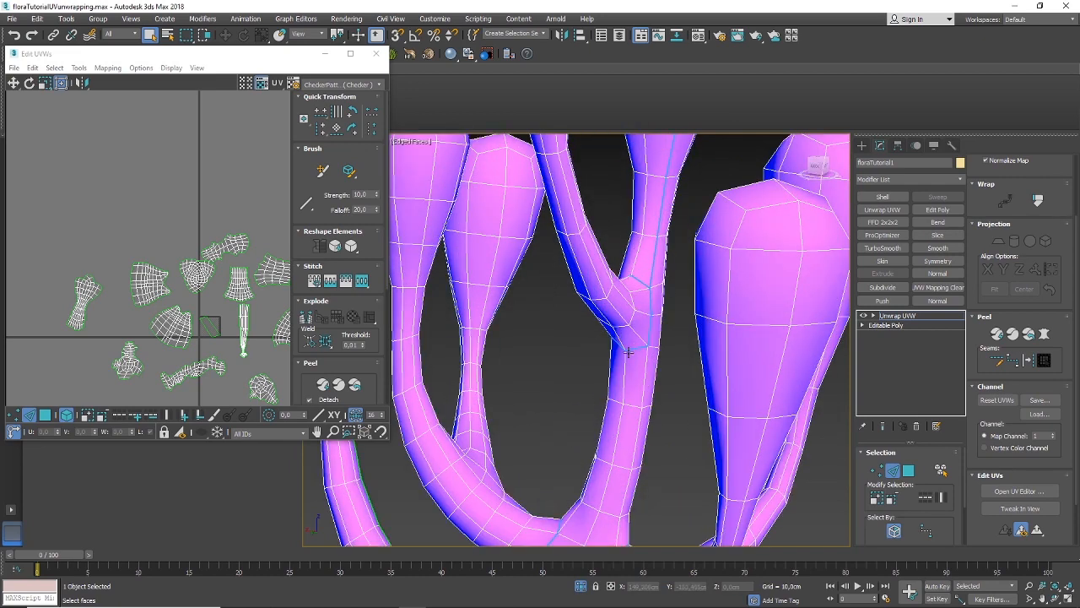
pyautogui.click(643, 373)
pyautogui.scroll(-3, 641, 374)
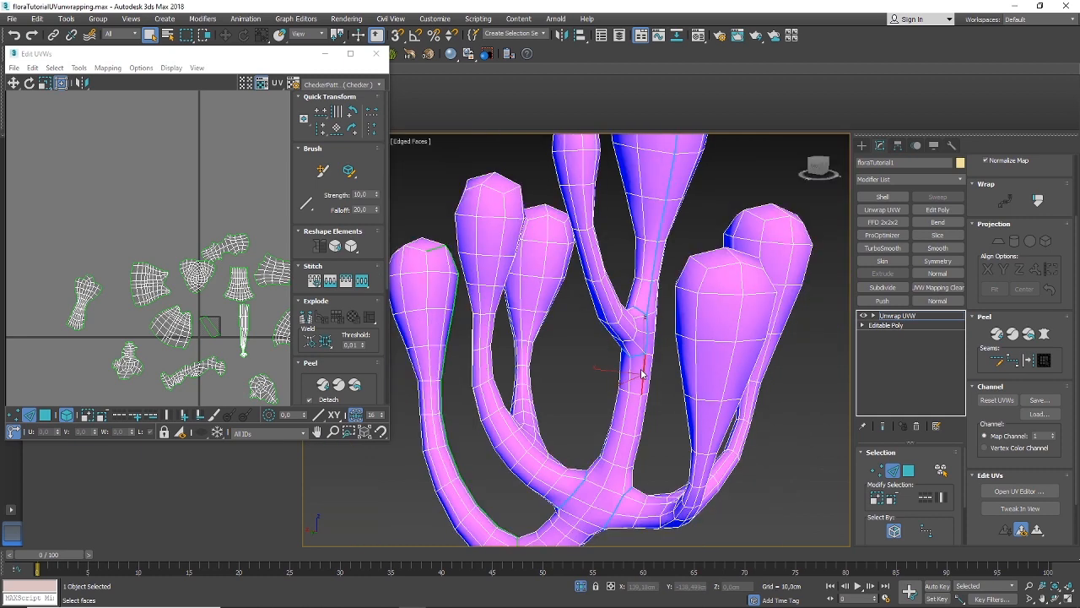
pyautogui.moveTo(639, 396); pyautogui.dragTo(613, 371, button='middle')
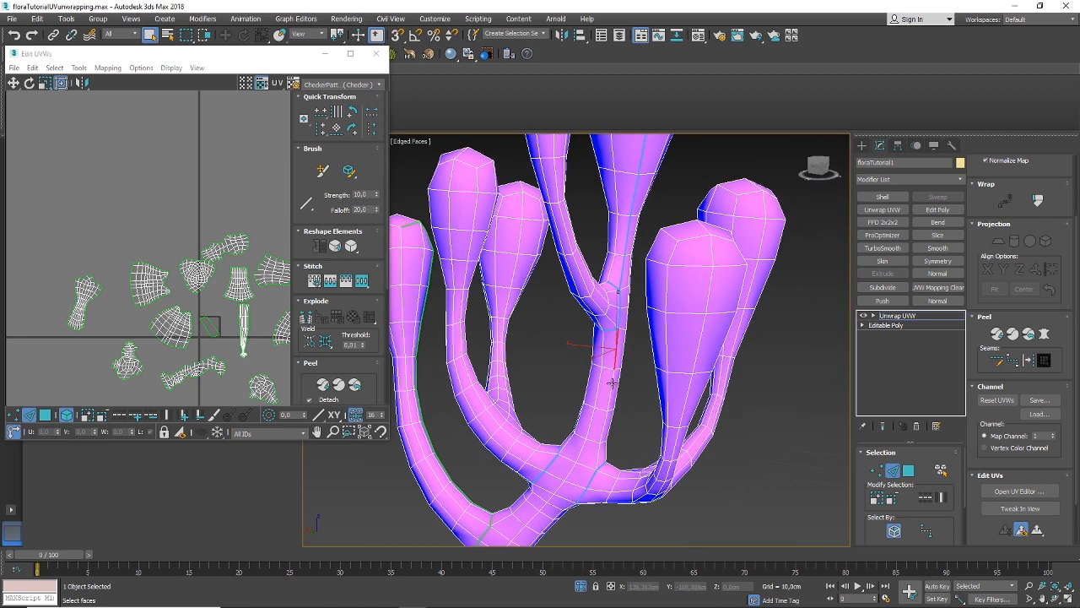
pyautogui.keyDown('ctrl'); pyautogui.click(611, 383); pyautogui.keyUp('ctrl')
pyautogui.moveTo(626, 434); pyautogui.dragTo(613, 389, button='middle')
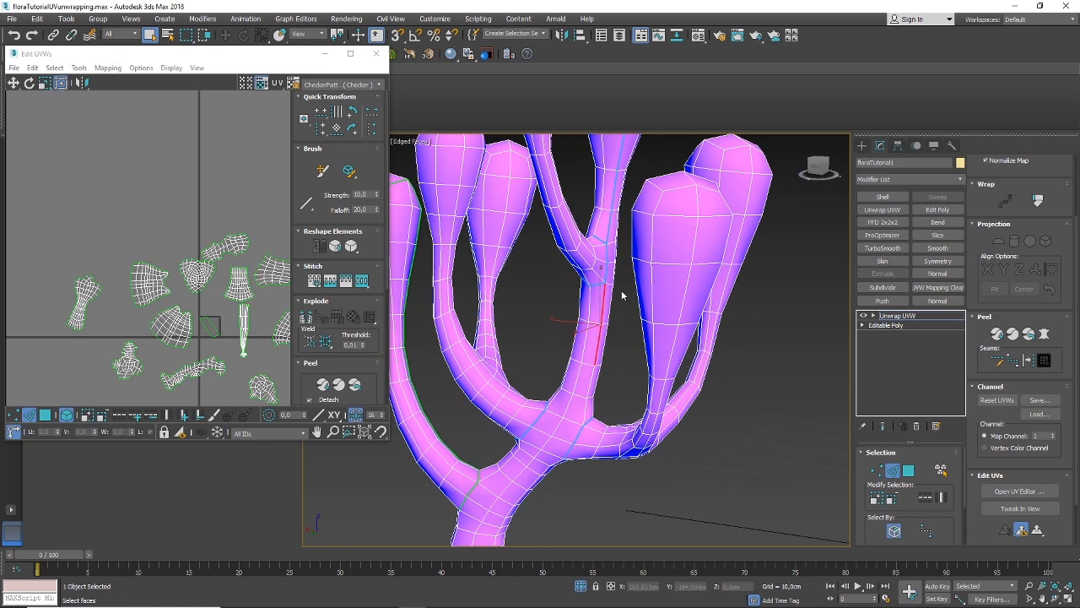
pyautogui.scroll(3, 604, 250)
pyautogui.scroll(-2, 648, 209)
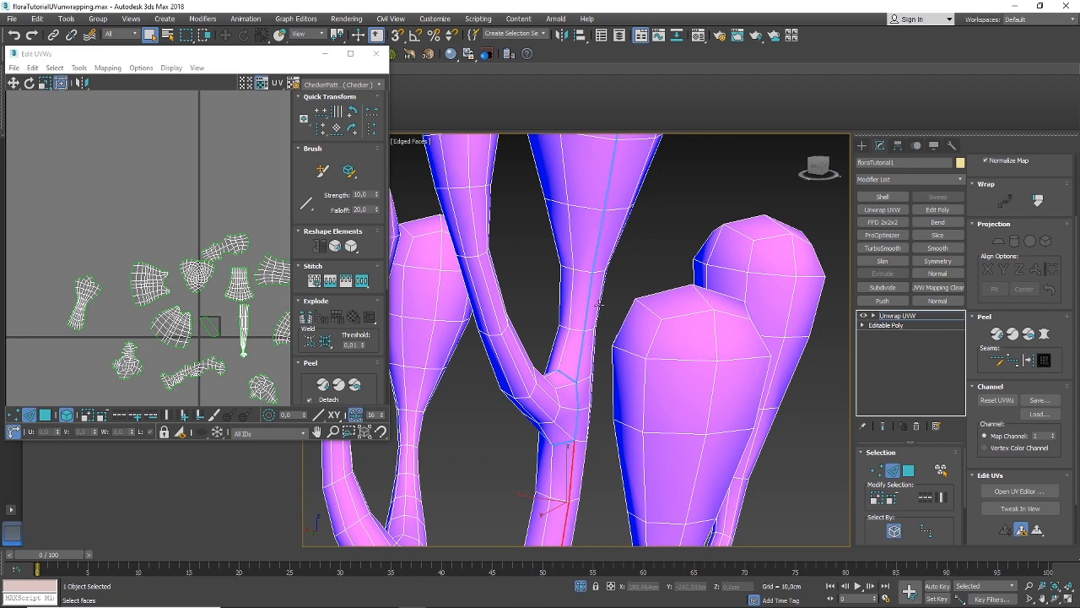
pyautogui.moveTo(584, 456); pyautogui.dragTo(593, 377, button='middle')
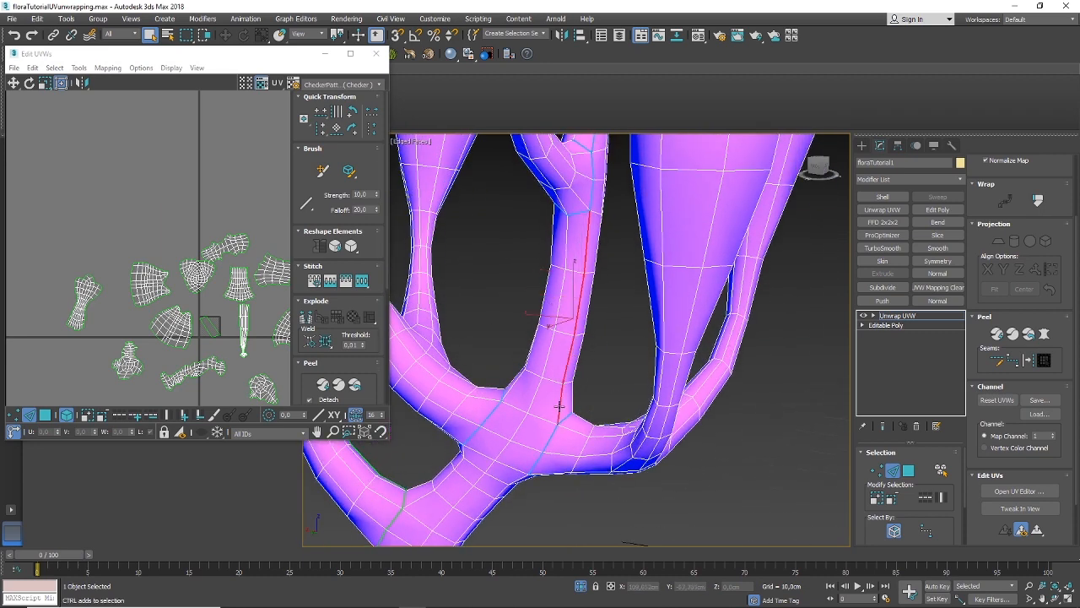
# Add the edge line down the lower trunk to its base and convert all selected trunk edges into seams
pyautogui.scroll(-3, 569, 363)
pyautogui.keyDown('alt'); pyautogui.moveTo(569, 372); pyautogui.dragTo(593, 376, button='middle'); pyautogui.keyUp('alt')
pyautogui.moveTo(588, 200); pyautogui.dragTo(593, 350, button='middle')
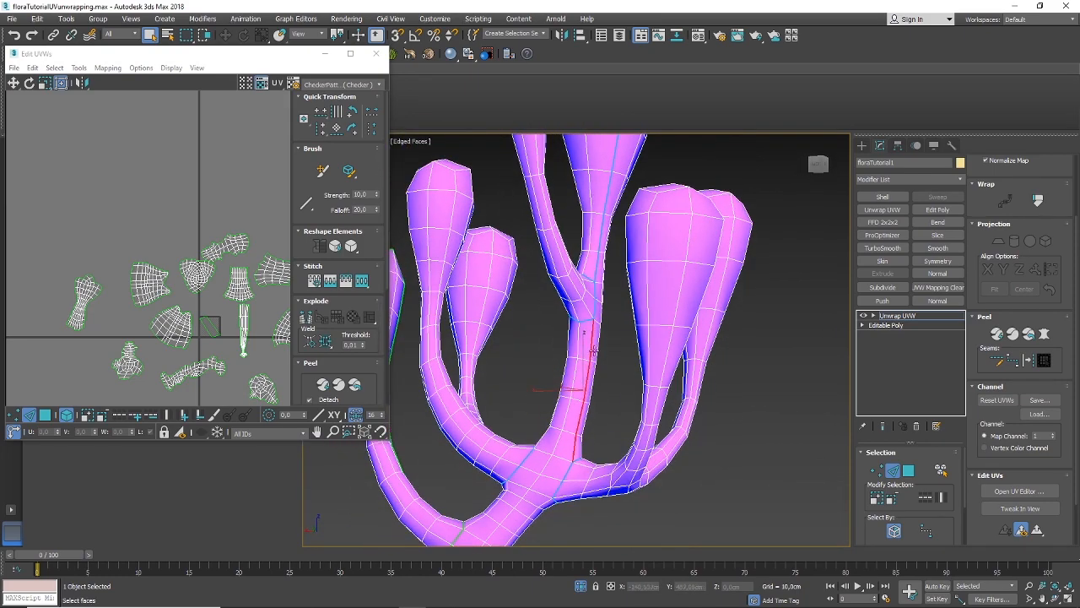
pyautogui.keyDown('alt'); pyautogui.moveTo(572, 388); pyautogui.dragTo(586, 449, button='middle'); pyautogui.keyUp('alt')
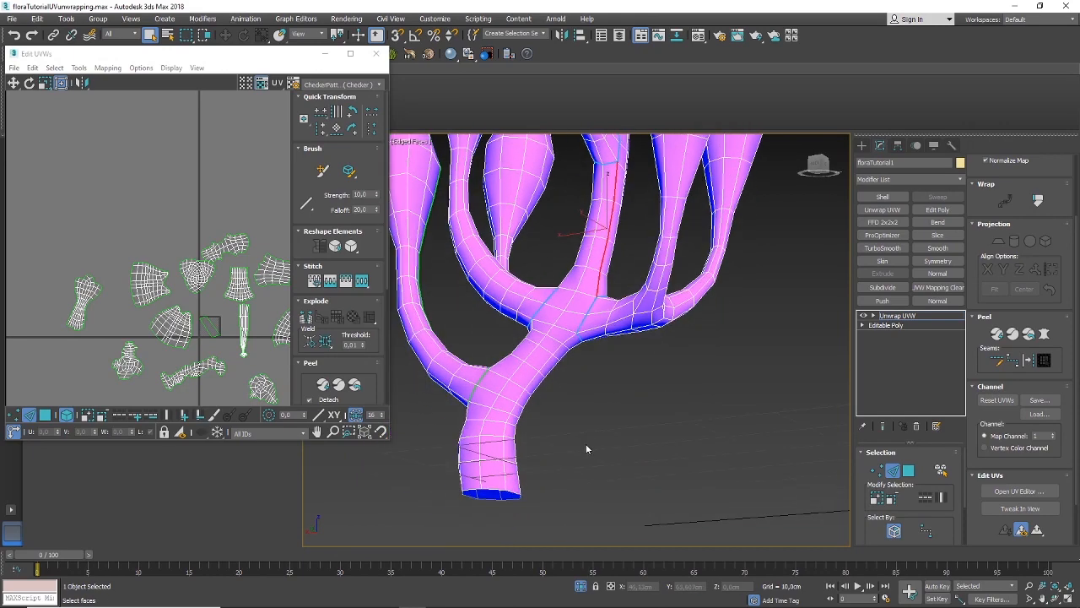
pyautogui.keyDown('alt'); pyautogui.moveTo(615, 311); pyautogui.dragTo(618, 357, button='middle'); pyautogui.keyUp('alt')
pyautogui.scroll(3, 574, 342)
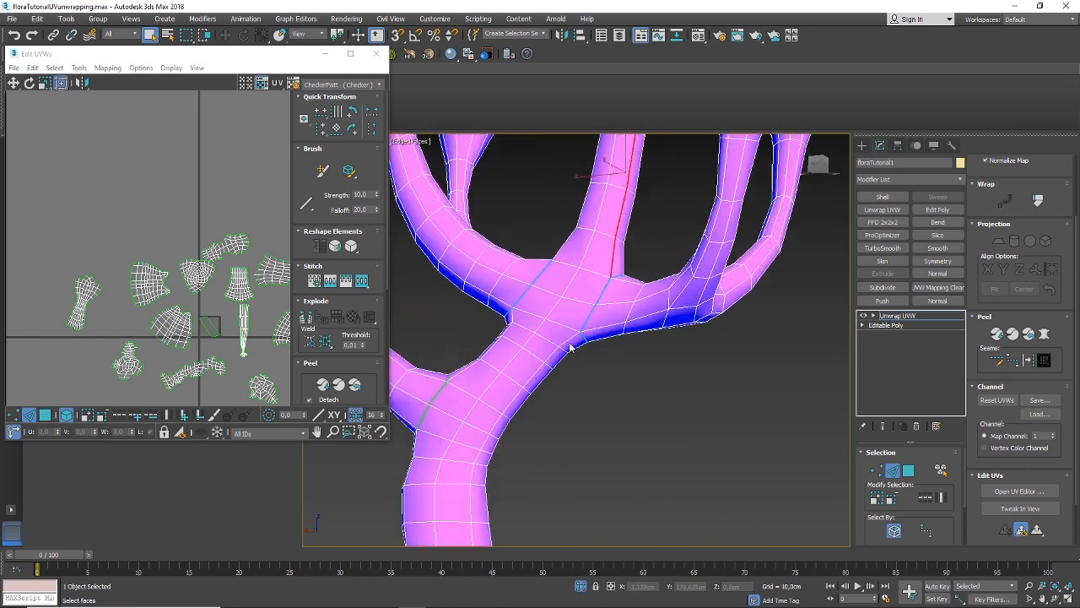
pyautogui.keyDown('ctrl'); pyautogui.click(563, 352); pyautogui.keyUp('ctrl')
pyautogui.keyDown('ctrl'); pyautogui.click(547, 360); pyautogui.keyUp('ctrl')
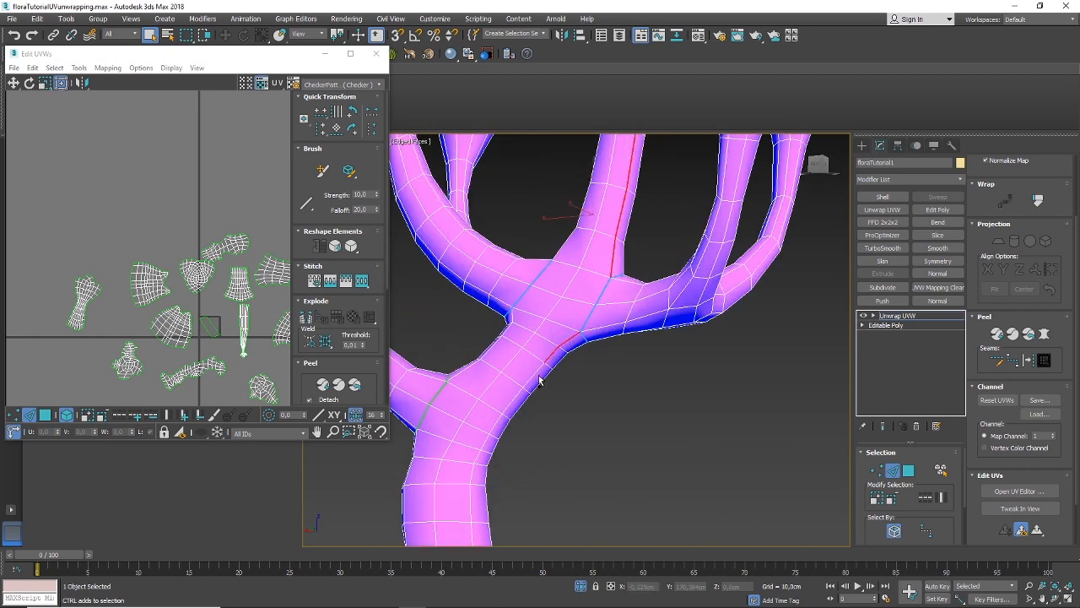
pyautogui.moveTo(448, 434); pyautogui.dragTo(498, 524, button='middle')
pyautogui.keyDown('ctrl'); pyautogui.click(541, 347); pyautogui.keyUp('ctrl')
pyautogui.keyDown('ctrl'); pyautogui.click(532, 365); pyautogui.keyUp('ctrl')
pyautogui.keyDown('ctrl'); pyautogui.click(526, 378); pyautogui.keyUp('ctrl')
pyautogui.keyDown('ctrl'); pyautogui.click(519, 398); pyautogui.keyUp('ctrl')
pyautogui.keyDown('ctrl'); pyautogui.click(517, 422); pyautogui.keyUp('ctrl')
pyautogui.keyDown('ctrl'); pyautogui.click(518, 463); pyautogui.keyUp('ctrl')
pyautogui.scroll(-2, 517, 483)
pyautogui.moveTo(603, 231); pyautogui.dragTo(585, 348, button='middle')
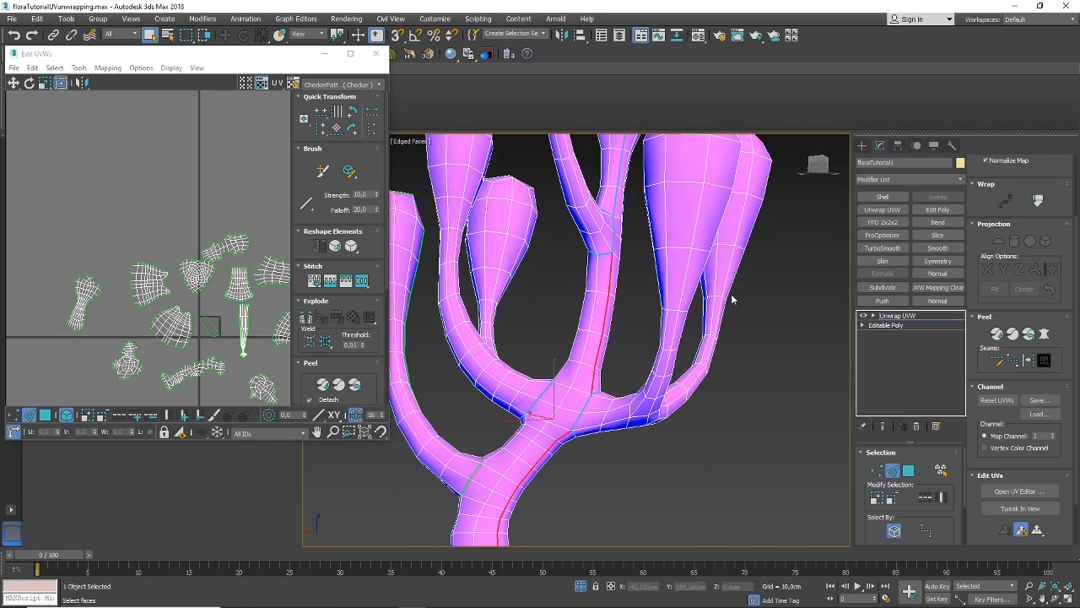
pyautogui.click(1028, 361)
# Select a face on the plant's trunk and expand the face selection to its seams
pyautogui.click(908, 470)
pyautogui.click(554, 402)
pyautogui.click(561, 413)
pyautogui.click(1045, 361)
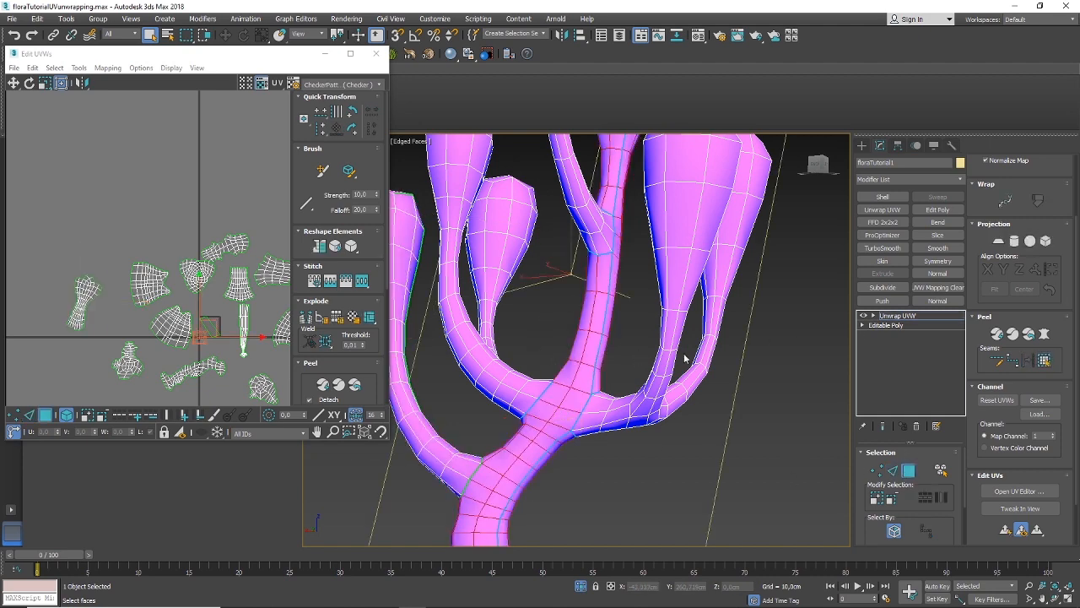
pyautogui.scroll(-5, 616, 359)
pyautogui.scroll(6, 624, 363)
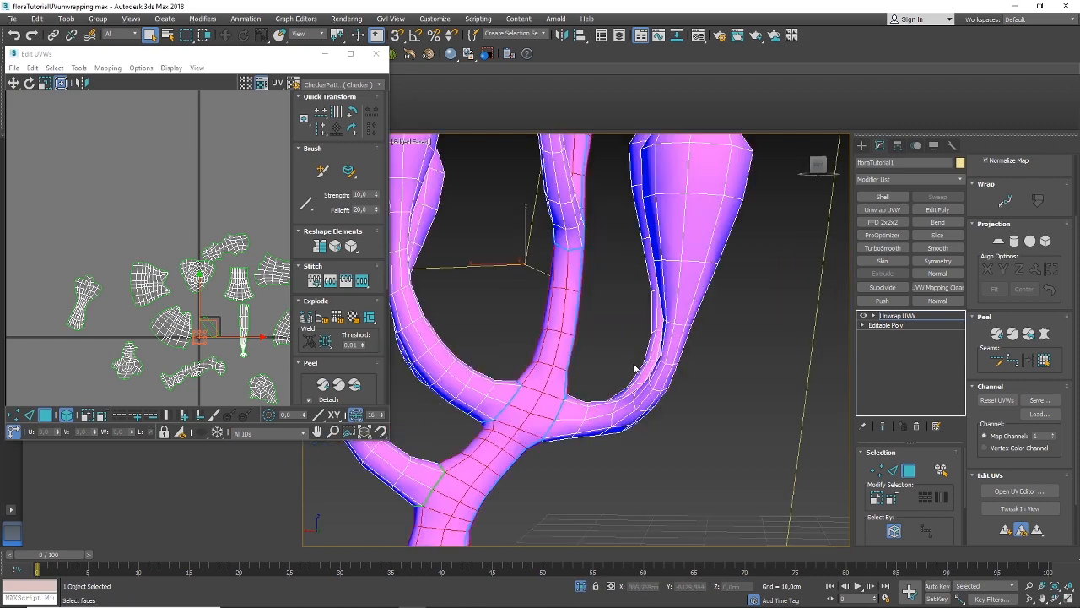
pyautogui.scroll(-5, 618, 375)
pyautogui.keyDown('alt'); pyautogui.moveTo(621, 377); pyautogui.dragTo(662, 375, button='middle'); pyautogui.keyUp('alt')
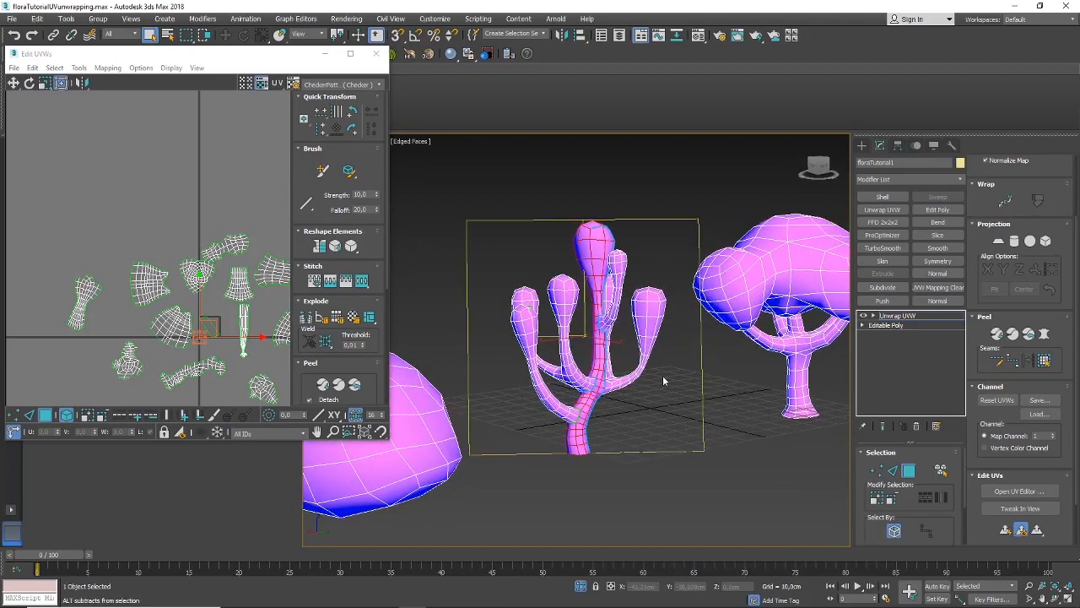
# Open a pelt map for the selected trunk faces, run the pelt simulation and start relaxing the shell
pyautogui.click(1044, 334)
pyautogui.click(796, 240)
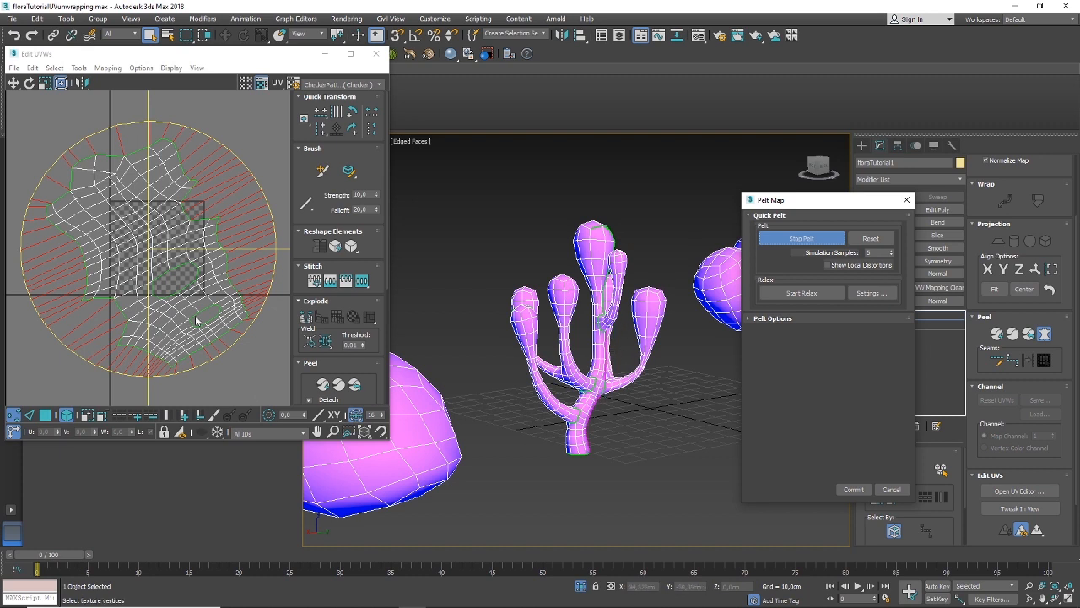
pyautogui.click(797, 293)
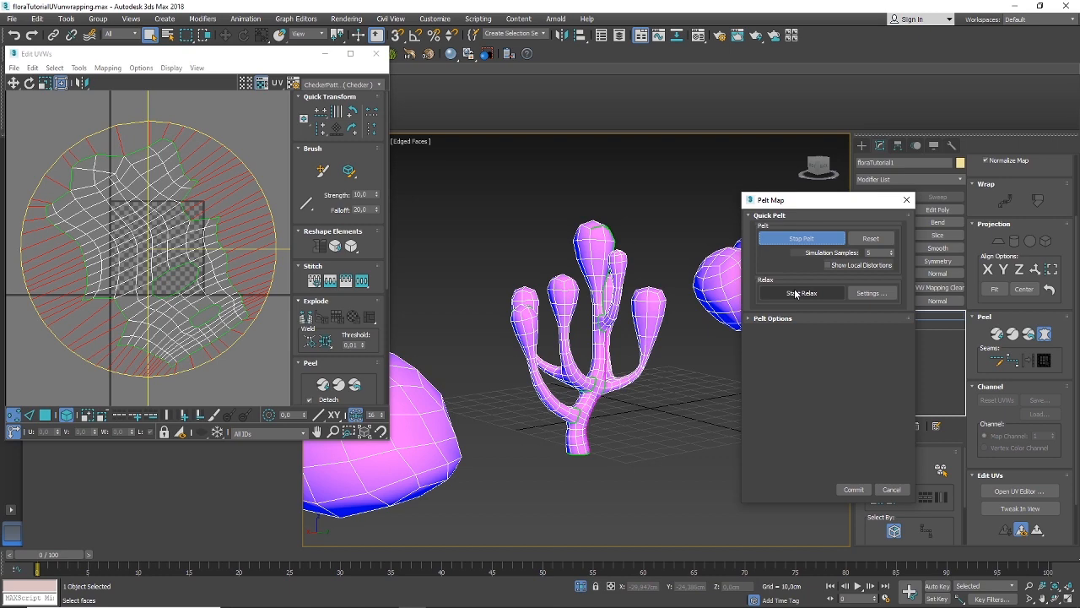
pyautogui.click(794, 293)
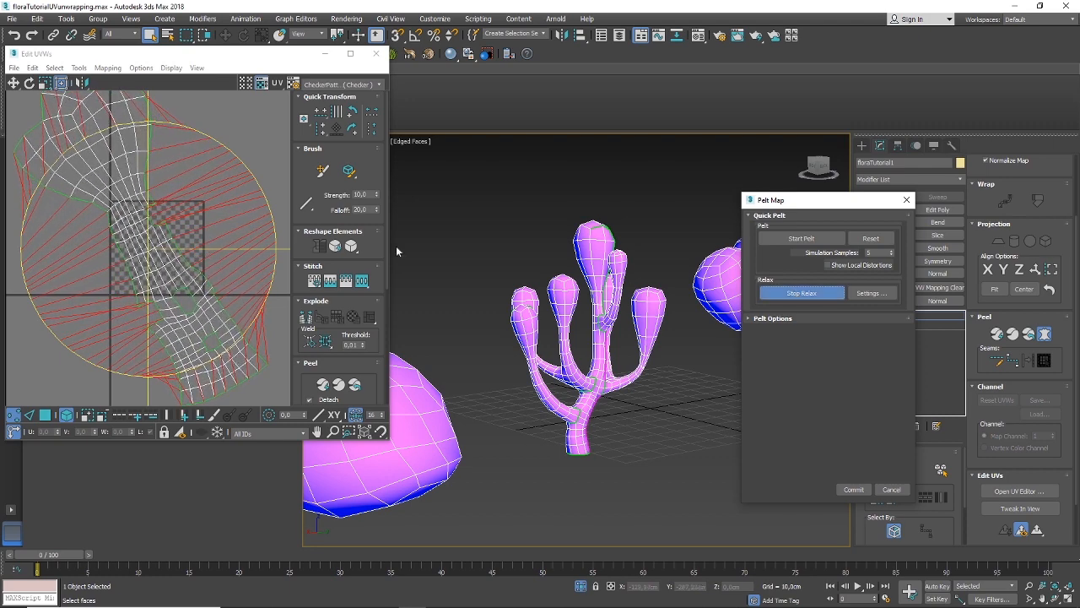
# Check the relaxed trunk shell around its branch openings and commit the pelt map
pyautogui.scroll(2, 195, 324)
pyautogui.scroll(2, 196, 324)
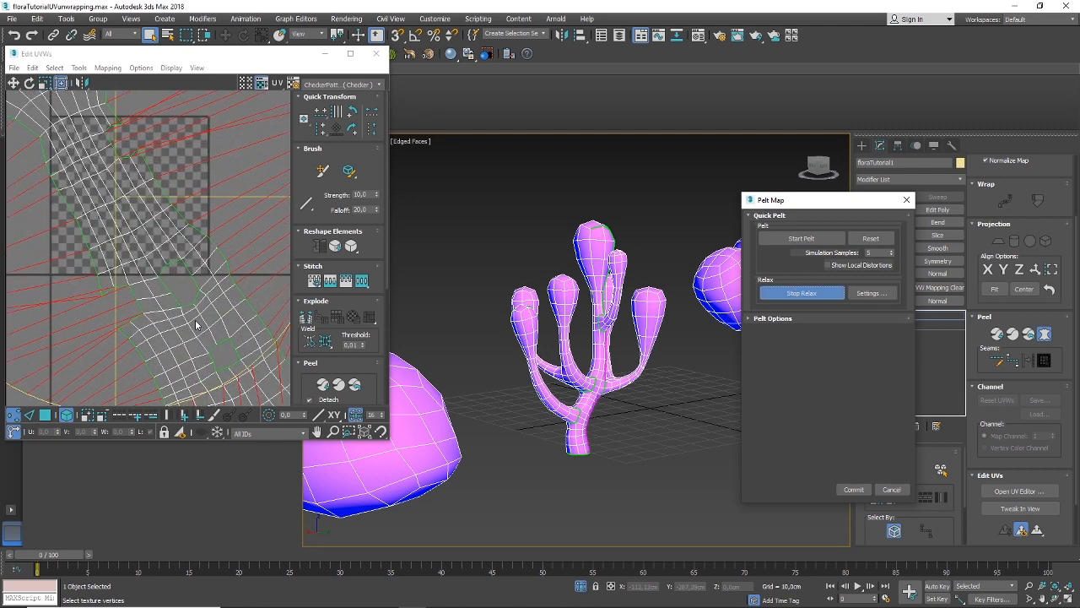
pyautogui.scroll(-2, 200, 333)
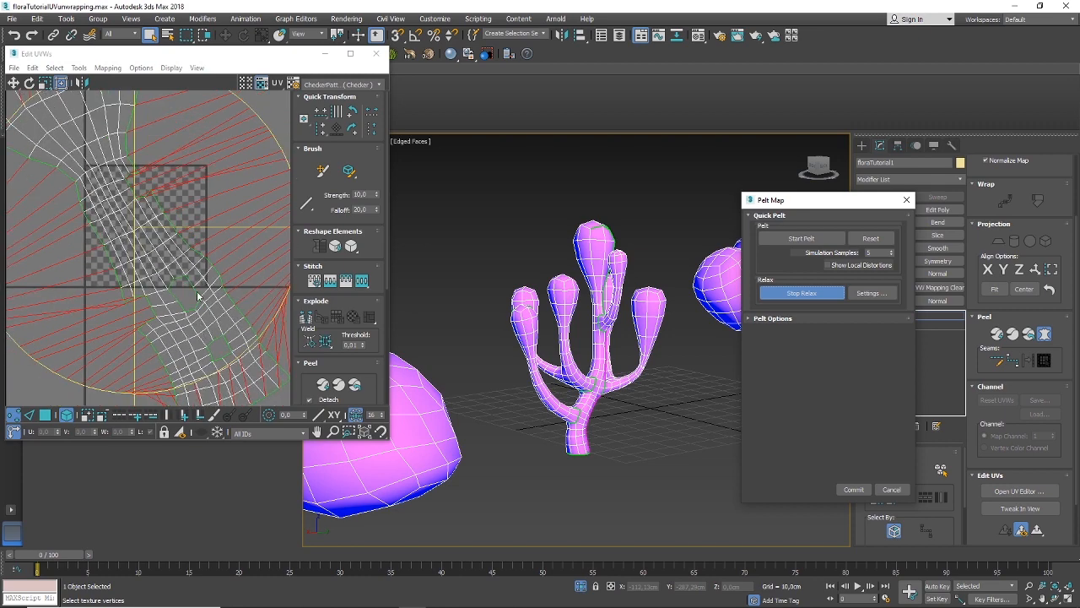
pyautogui.scroll(3, 197, 295)
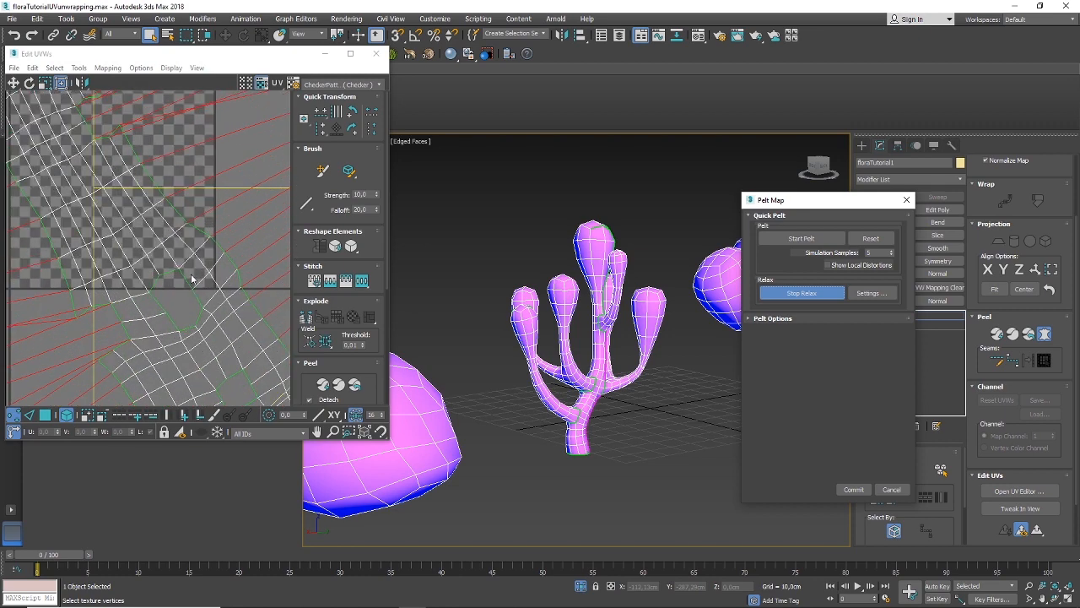
pyautogui.scroll(-2, 161, 240)
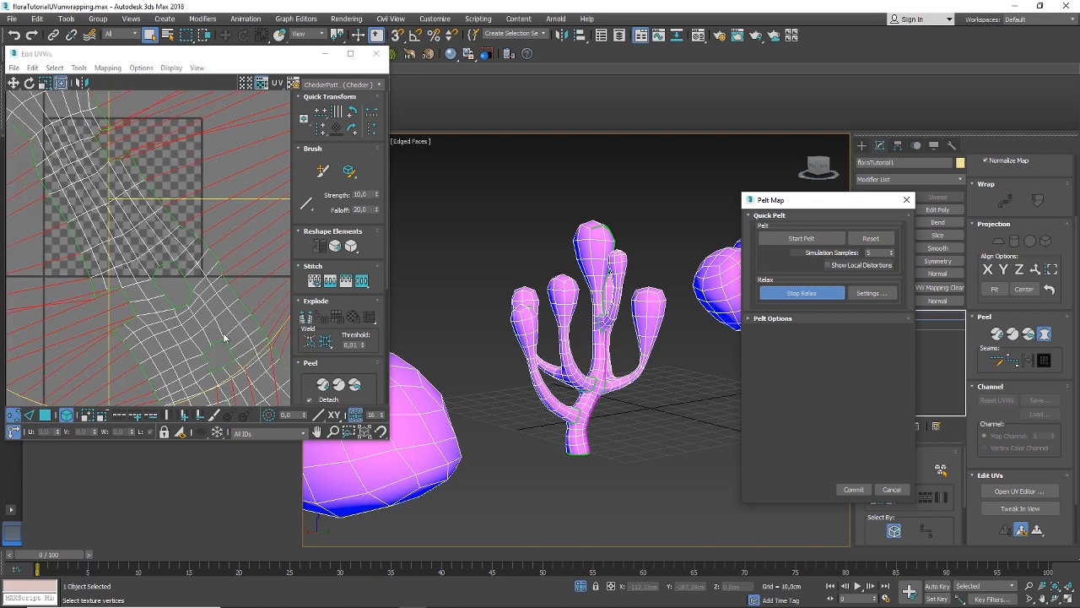
pyautogui.scroll(-1, 148, 229)
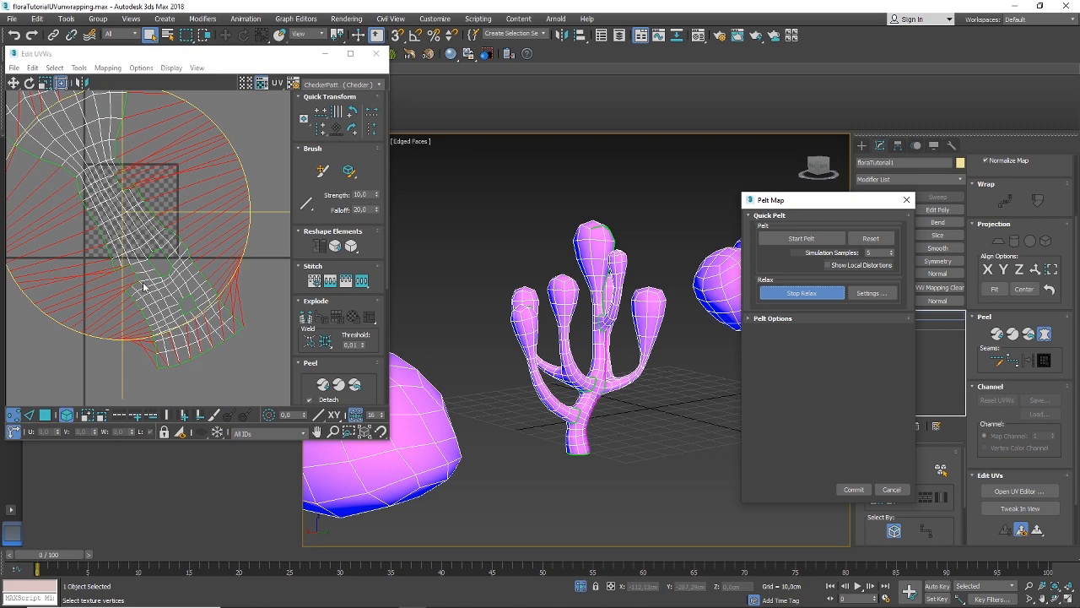
pyautogui.scroll(-1, 144, 288)
pyautogui.scroll(-1, 123, 194)
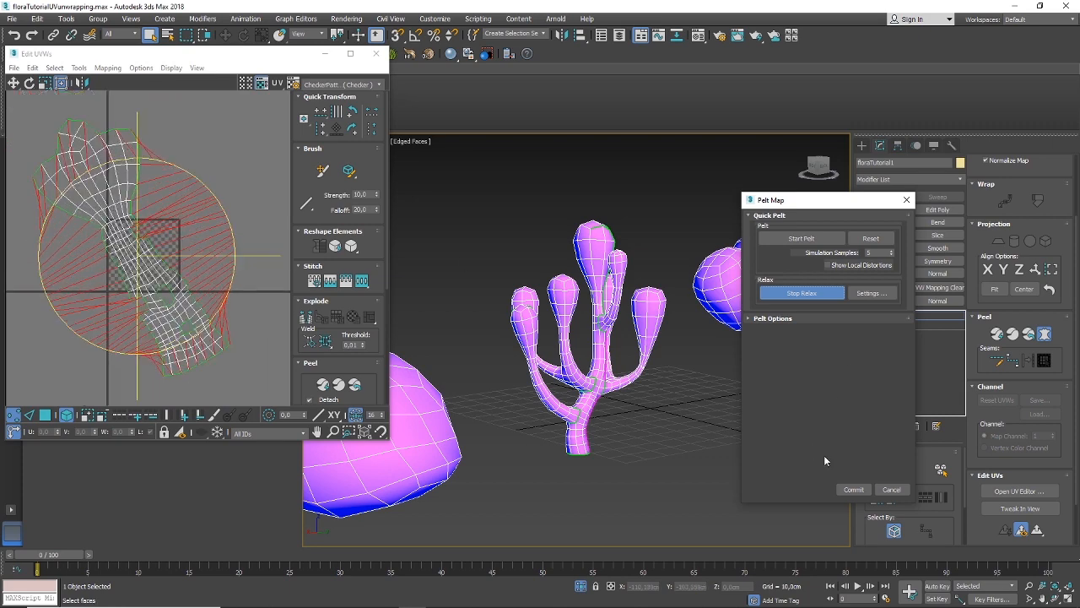
pyautogui.click(853, 490)
# Move the trunk's UV shell out of the middle of the layout to the free area above the other shells
pyautogui.scroll(-3, 157, 331)
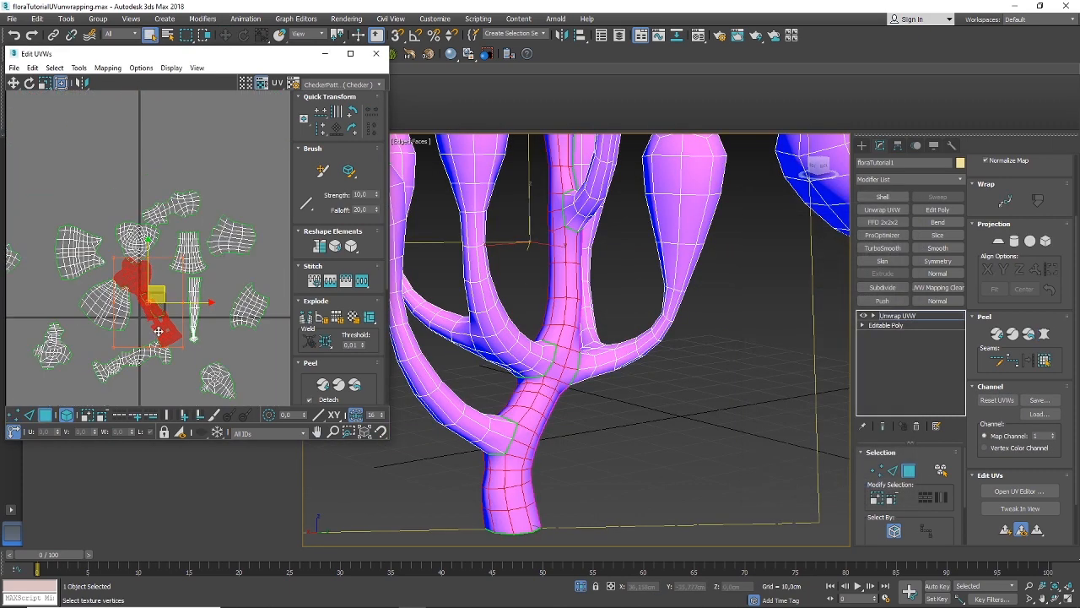
pyautogui.moveTo(165, 292); pyautogui.dragTo(114, 152)
pyautogui.scroll(-1, 113, 151)
pyautogui.scroll(2, 155, 285)
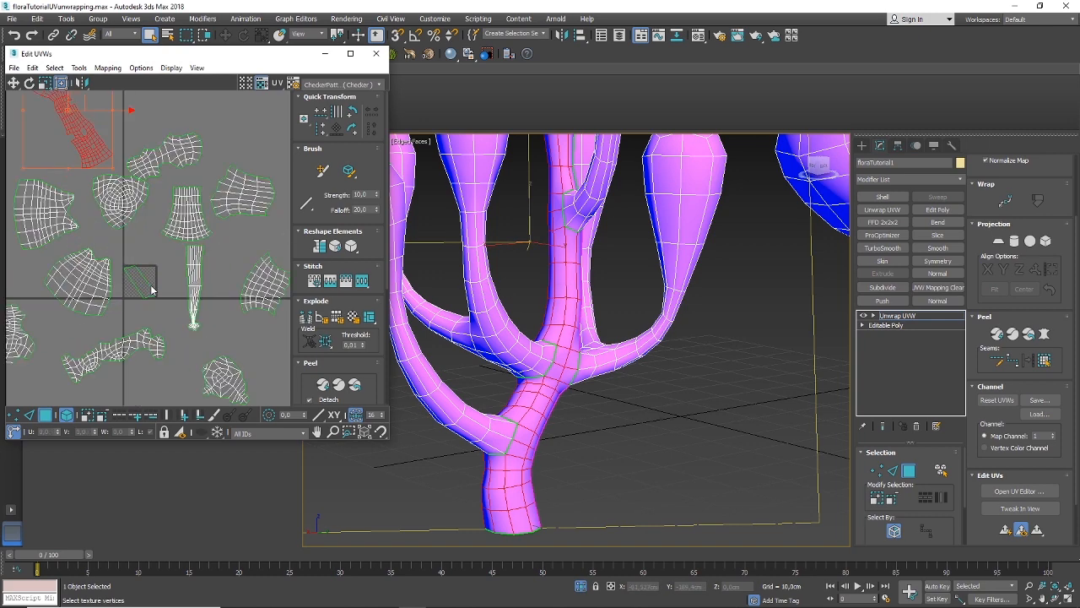
# Move the small slanted shell out of the checkered UV square to the free spot beside the round shell
pyautogui.click(141, 278)
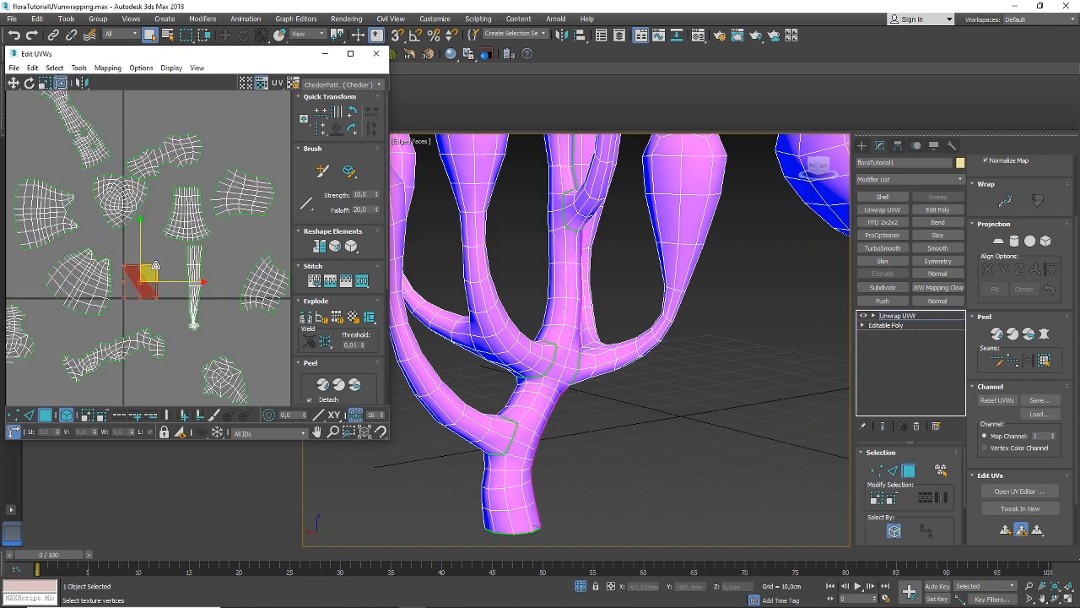
pyautogui.press('w')
pyautogui.moveTo(142, 288); pyautogui.dragTo(234, 346)
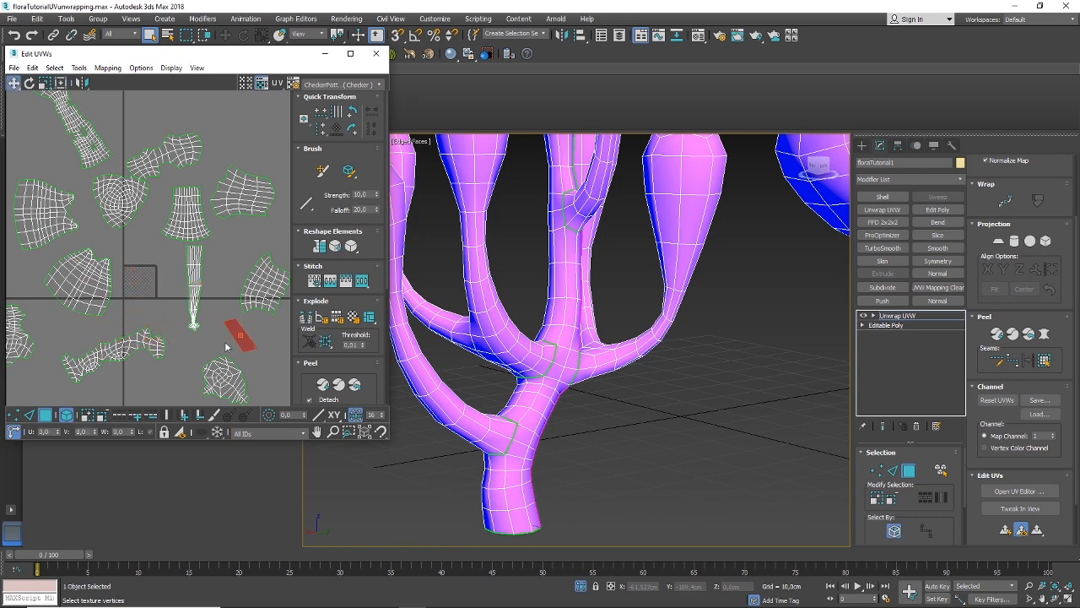
pyautogui.scroll(3, 144, 286)
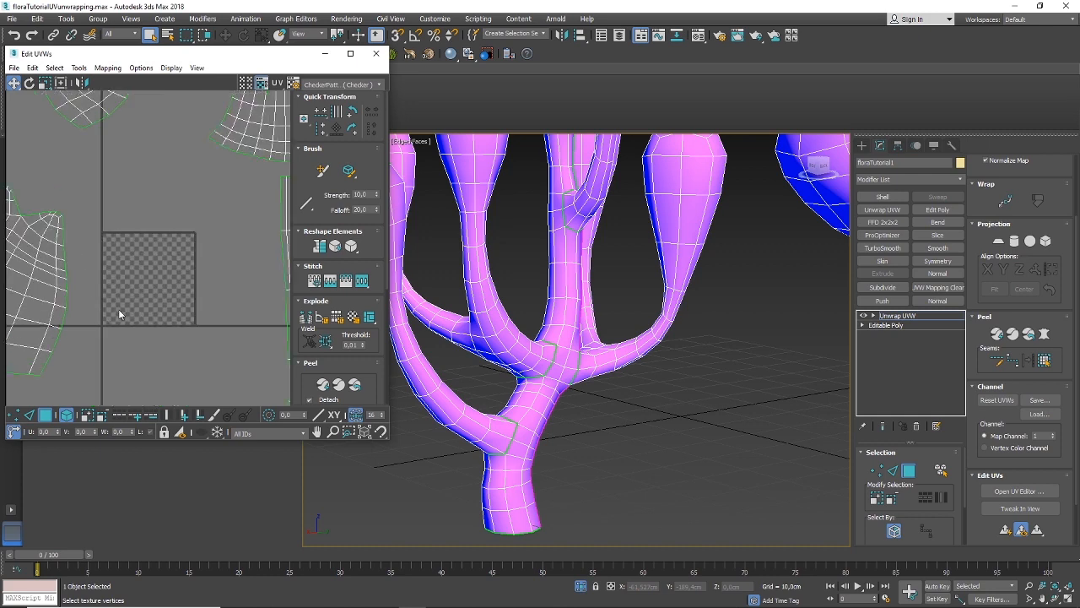
pyautogui.scroll(-3, 122, 310)
pyautogui.scroll(-3, 152, 199)
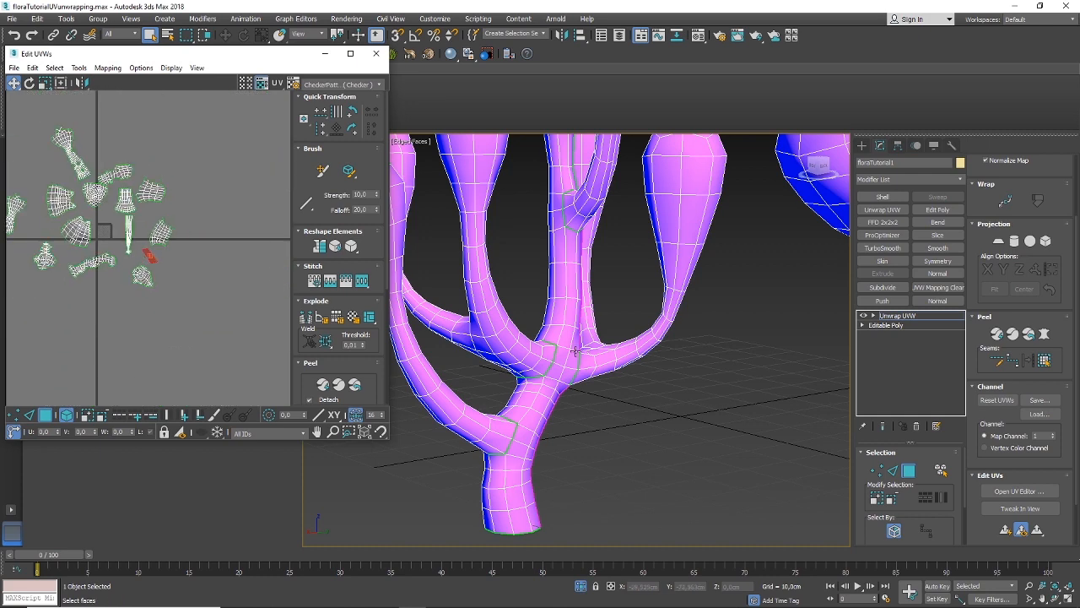
# Switch to edge selection and select edges across the top of the rounded bush nearest the branching plant
pyautogui.scroll(-5, 607, 306)
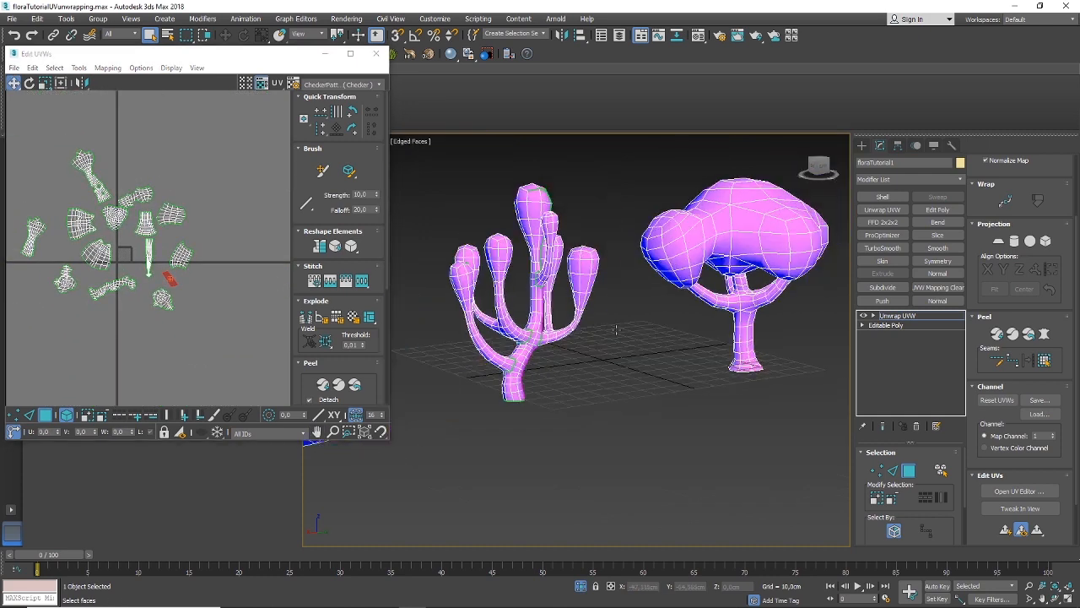
pyautogui.scroll(4, 616, 343)
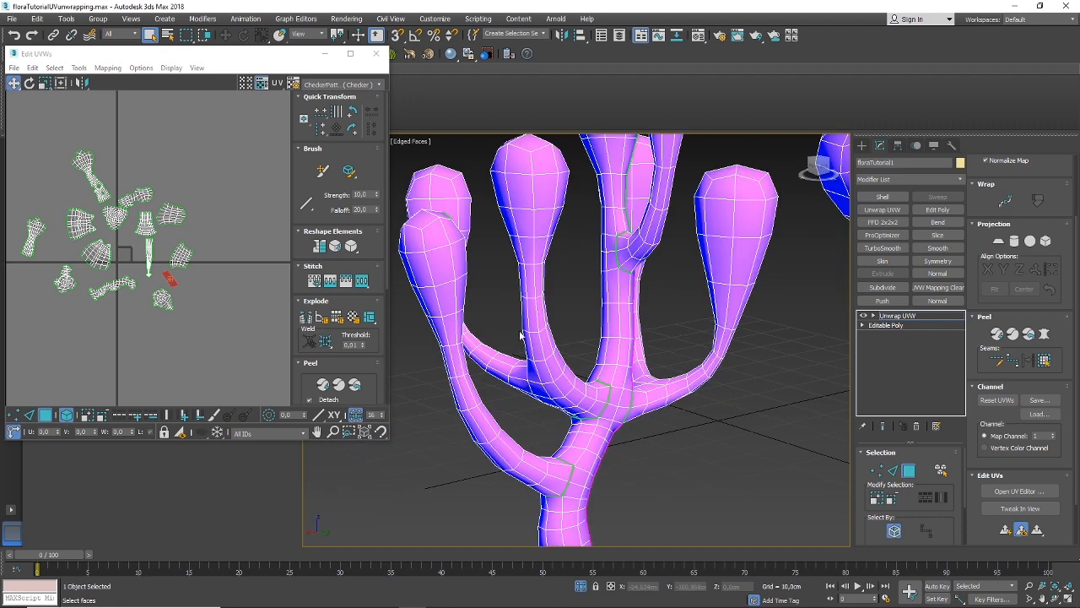
pyautogui.scroll(-5, 539, 374)
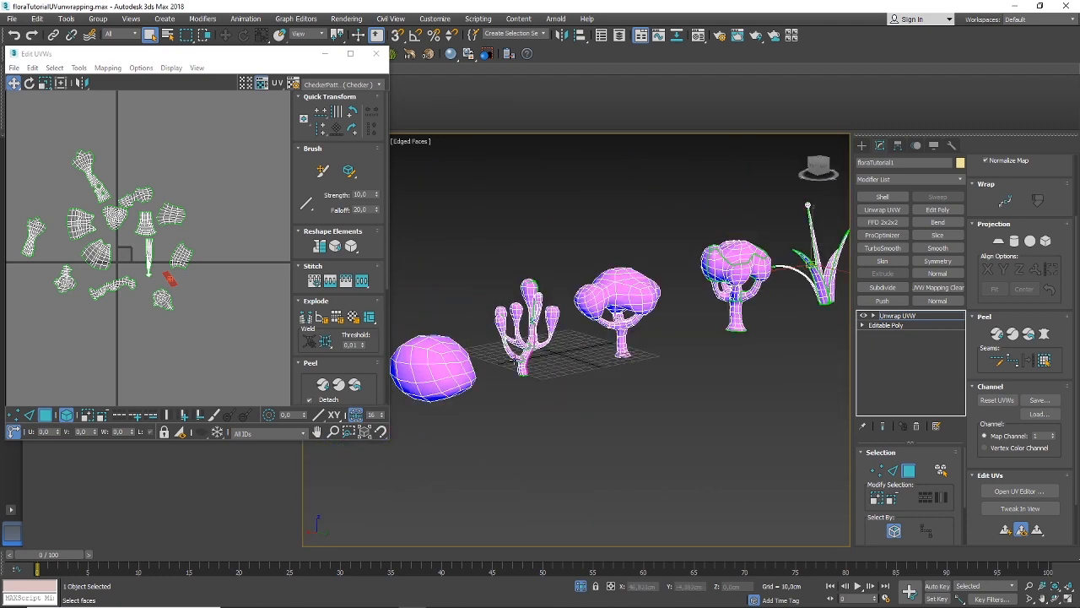
pyautogui.scroll(2, 523, 358)
pyautogui.keyDown('alt'); pyautogui.moveTo(475, 358); pyautogui.dragTo(665, 386, button='middle'); pyautogui.keyUp('alt')
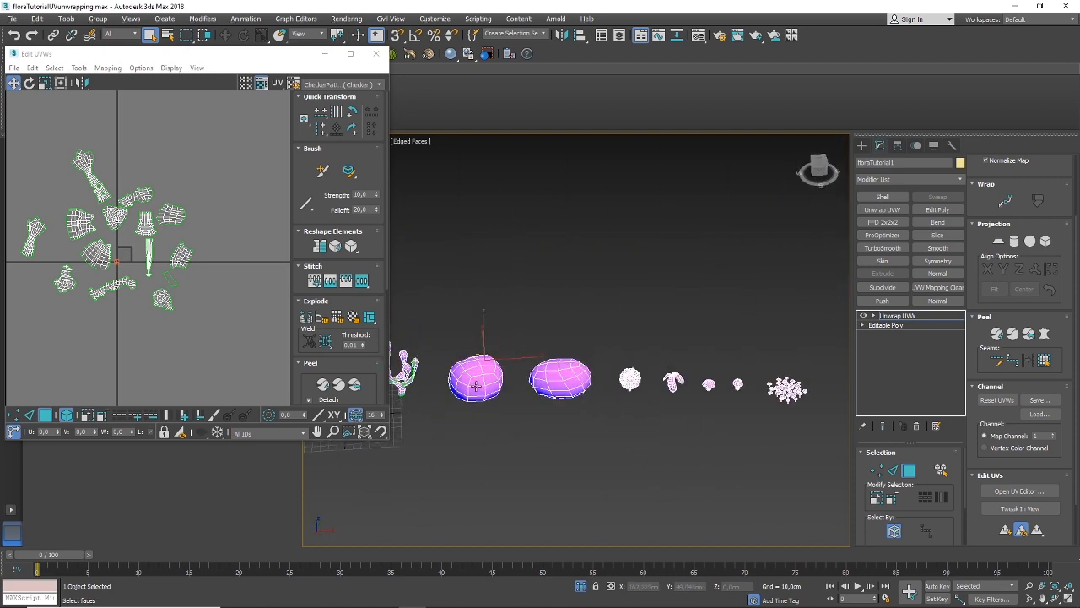
pyautogui.scroll(6, 487, 378)
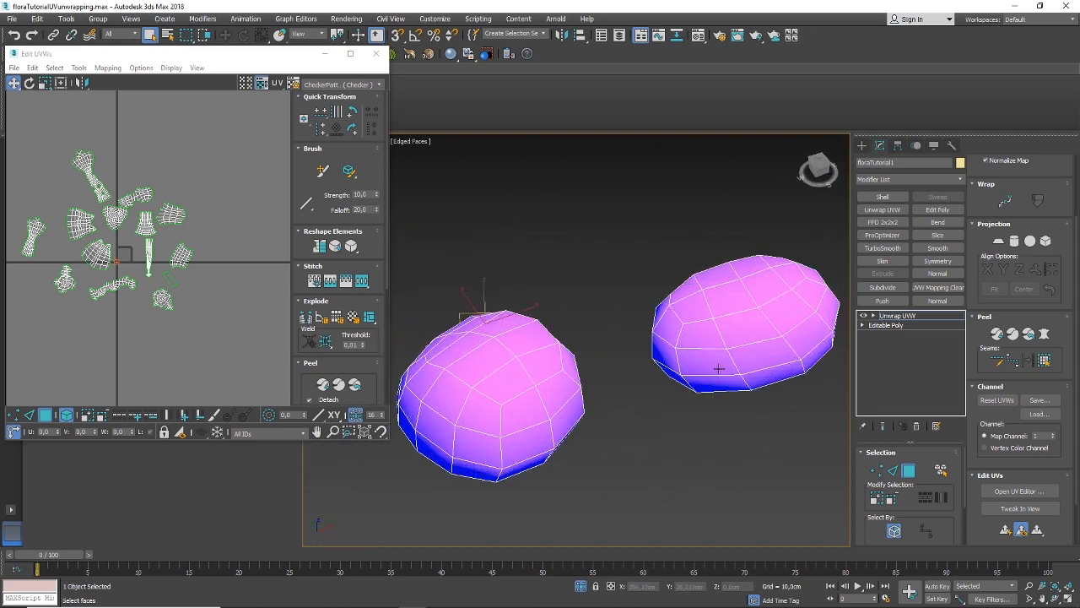
pyautogui.scroll(-2, 455, 399)
pyautogui.scroll(2, 479, 401)
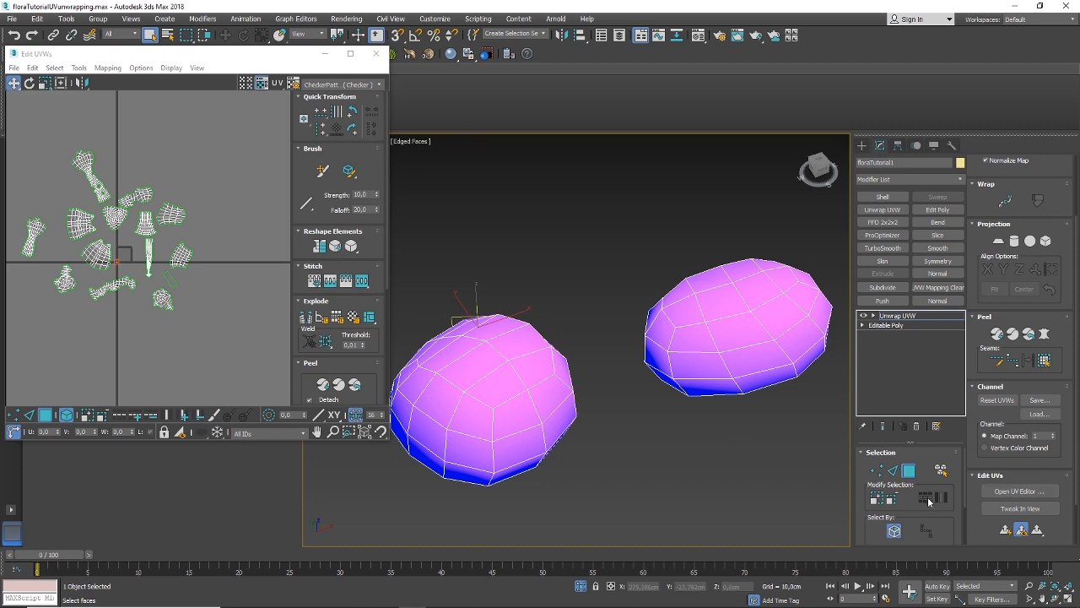
pyautogui.click(893, 474)
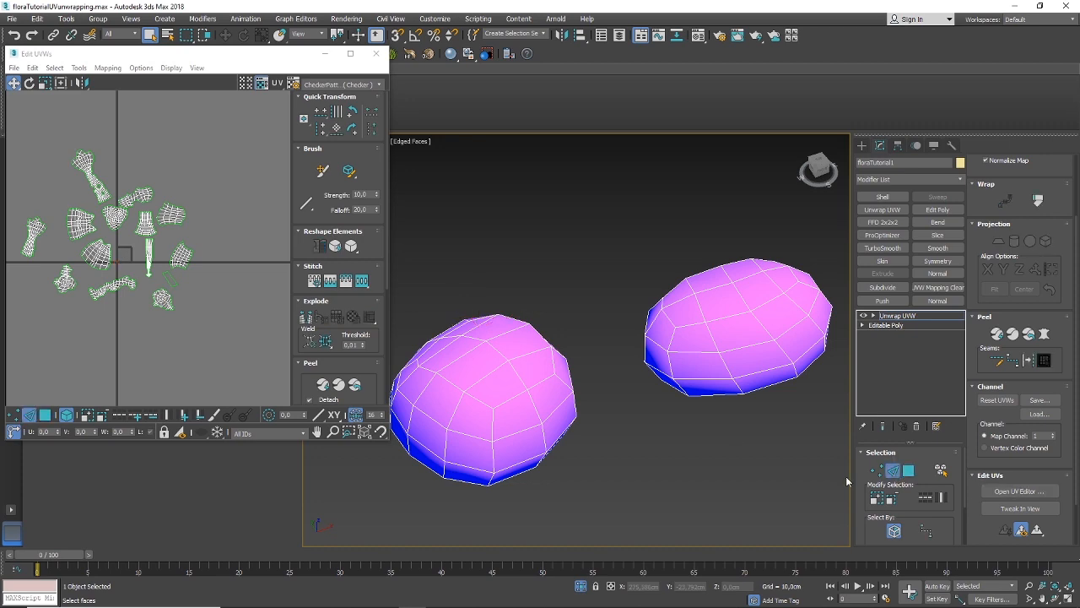
pyautogui.click(485, 404)
pyautogui.scroll(-5, 498, 439)
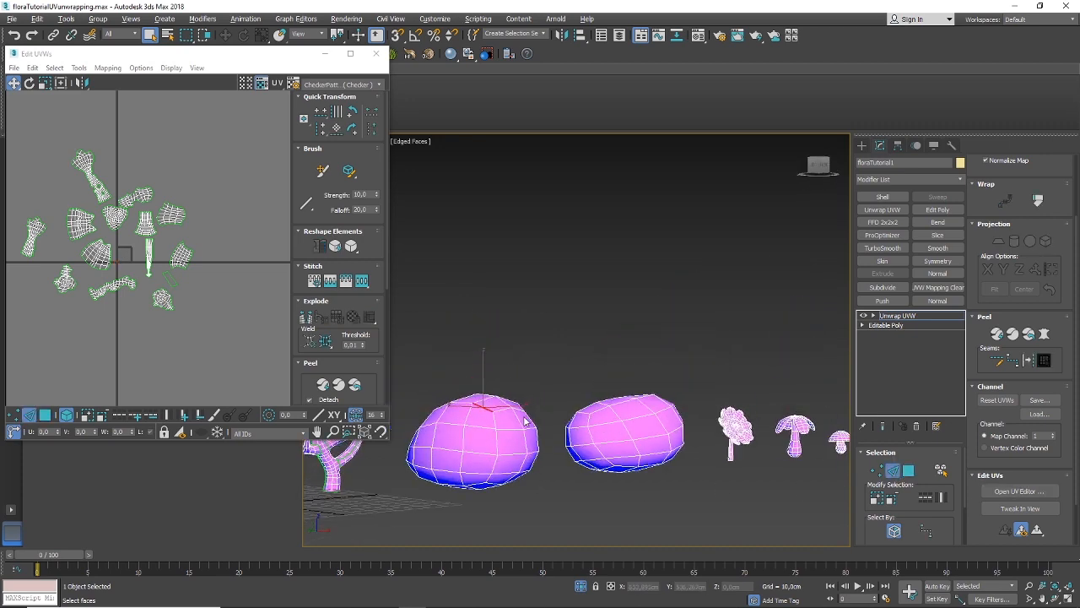
# Extend the bush's edge selection down its side and both ways along its lower part
pyautogui.moveTo(547, 454)
pyautogui.keyDown('alt'); pyautogui.mouseDown(button='middle')
pyautogui.moveTo(561, 440)
pyautogui.moveTo(565, 448)
pyautogui.mouseUp(button='middle'); pyautogui.keyUp('alt')
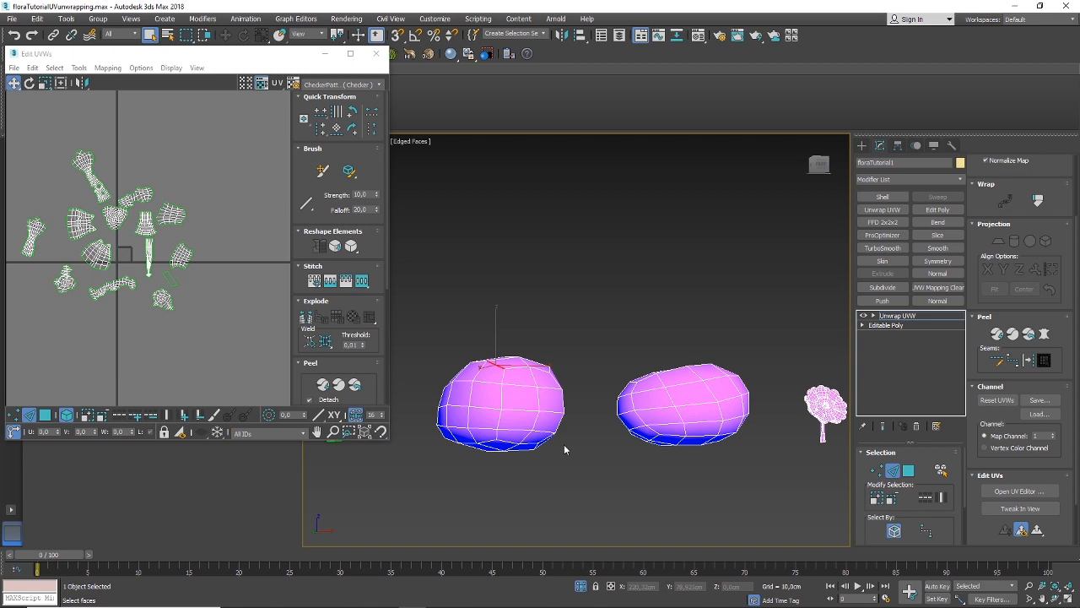
pyautogui.moveTo(532, 451)
pyautogui.keyDown('alt'); pyautogui.mouseDown(button='middle')
pyautogui.moveTo(530, 437)
pyautogui.moveTo(681, 426)
pyautogui.moveTo(700, 454)
pyautogui.moveTo(793, 425)
pyautogui.moveTo(706, 448)
pyautogui.moveTo(538, 447)
pyautogui.moveTo(569, 437)
pyautogui.moveTo(535, 429)
pyautogui.moveTo(692, 434)
pyautogui.moveTo(547, 425)
pyautogui.moveTo(594, 422)
pyautogui.moveTo(521, 435)
pyautogui.mouseUp(button='middle'); pyautogui.keyUp('alt')
pyautogui.scroll(2, 528, 419)
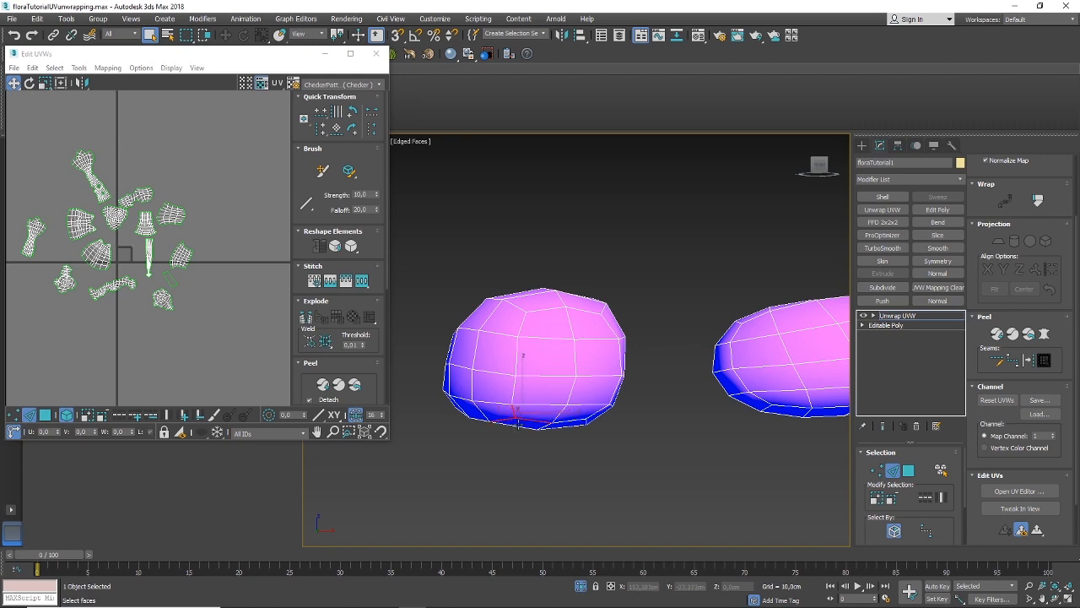
pyautogui.keyDown('alt'); pyautogui.moveTo(520, 429); pyautogui.dragTo(523, 433, button='middle'); pyautogui.keyUp('alt')
pyautogui.scroll(-2, 523, 428)
pyautogui.keyDown('alt'); pyautogui.moveTo(521, 378); pyautogui.dragTo(514, 421, button='middle'); pyautogui.keyUp('alt')
pyautogui.scroll(2, 517, 403)
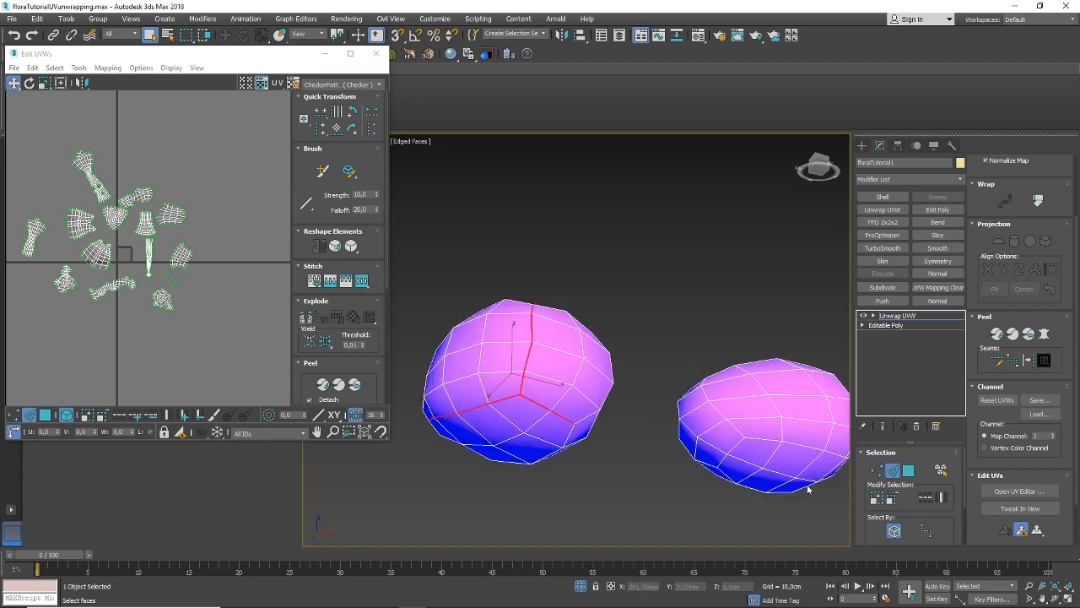
# Check the edge lines around the bush and convert the selected edges into seams
pyautogui.scroll(-2, 498, 414)
pyautogui.keyDown('alt'); pyautogui.moveTo(499, 414); pyautogui.dragTo(512, 438, button='middle'); pyautogui.keyUp('alt')
pyautogui.scroll(-4, 527, 429)
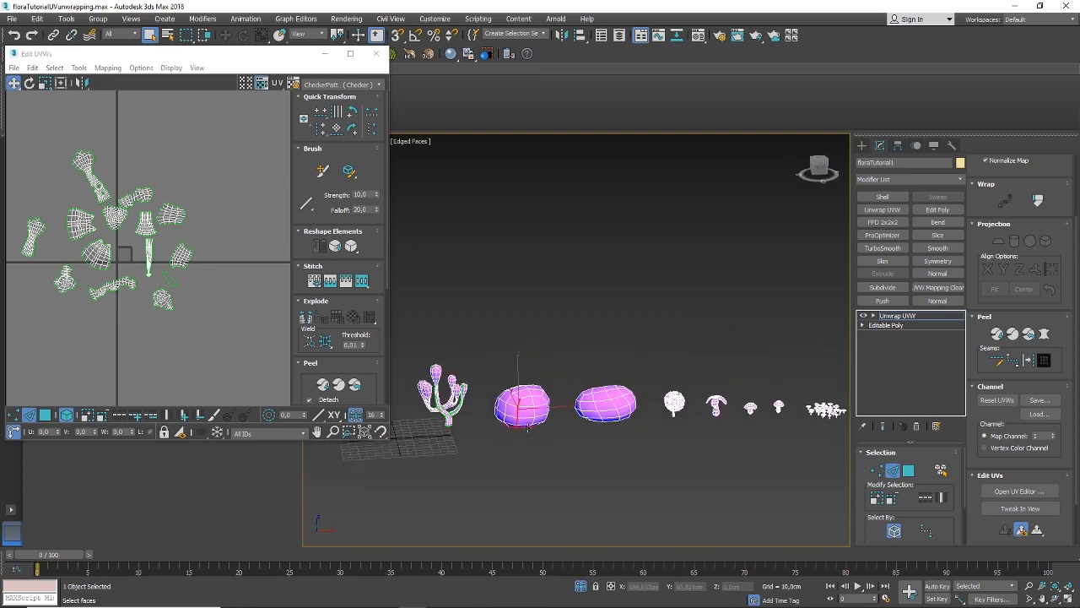
pyautogui.scroll(-4, 527, 428)
pyautogui.moveTo(408, 427); pyautogui.dragTo(588, 434, button='middle')
pyautogui.scroll(5, 535, 359)
pyautogui.scroll(-5, 480, 365)
pyautogui.scroll(5, 664, 426)
pyautogui.scroll(5, 650, 423)
pyautogui.keyDown('alt'); pyautogui.moveTo(630, 427); pyautogui.dragTo(625, 316, button='middle'); pyautogui.keyUp('alt')
pyautogui.keyDown('alt'); pyautogui.moveTo(631, 397); pyautogui.dragTo(592, 387, button='middle'); pyautogui.keyUp('alt')
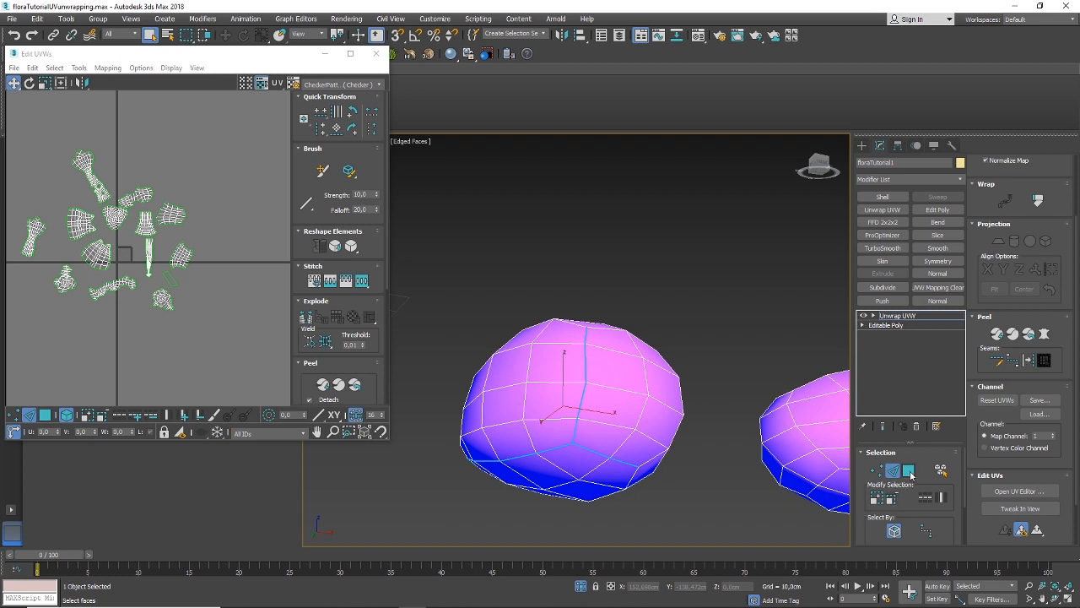
# Expand a face selection on the bush to its seams and try to pelt map and relax it
pyautogui.click(908, 471)
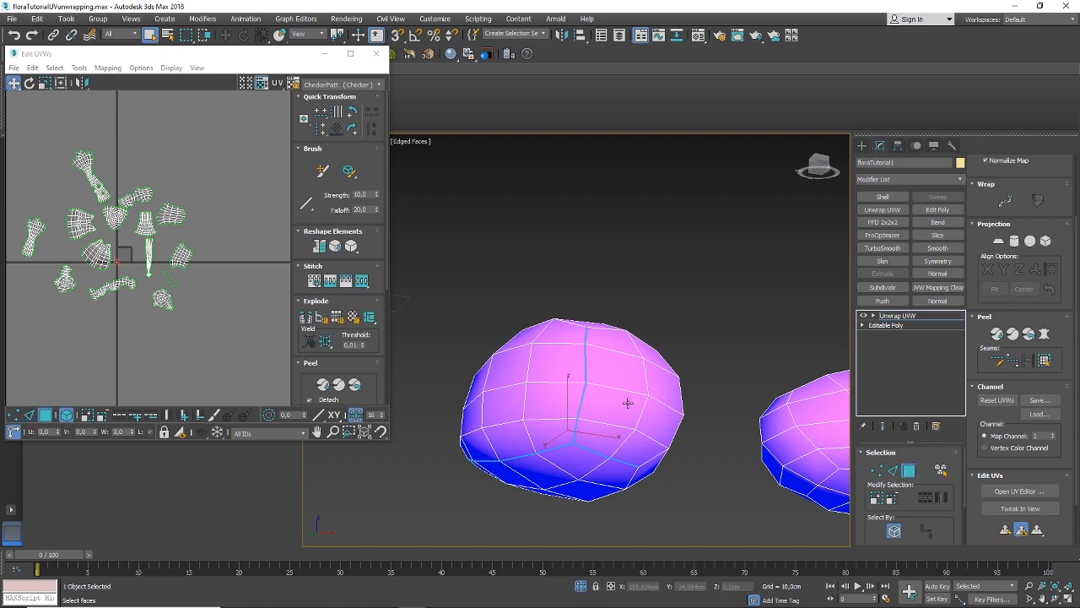
pyautogui.click(1045, 361)
pyautogui.keyDown('alt'); pyautogui.moveTo(591, 372); pyautogui.dragTo(610, 388, button='middle'); pyautogui.keyUp('alt')
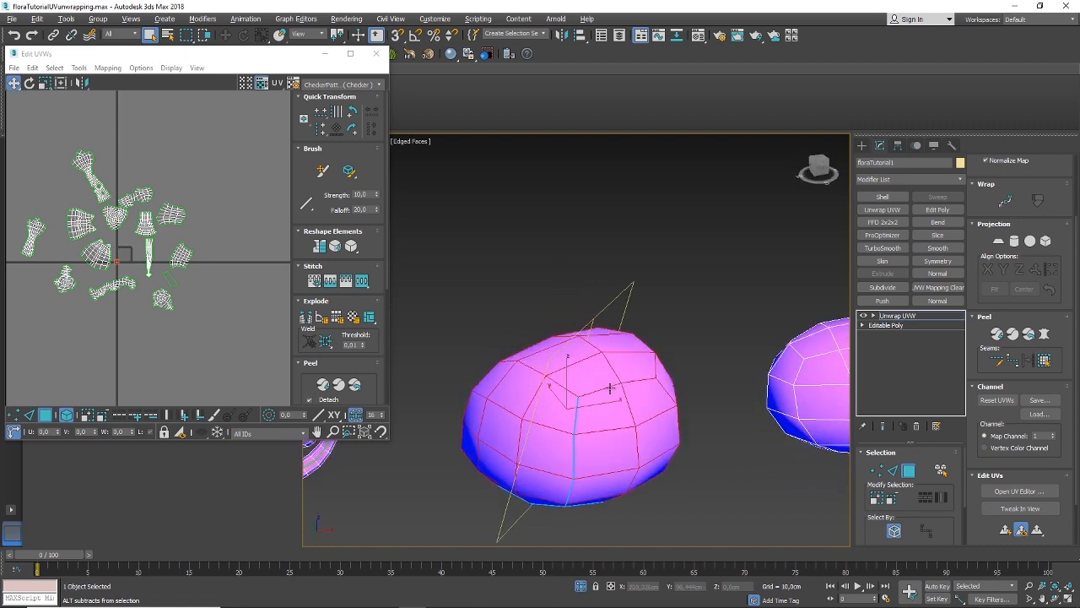
pyautogui.click(1045, 335)
pyautogui.click(802, 238)
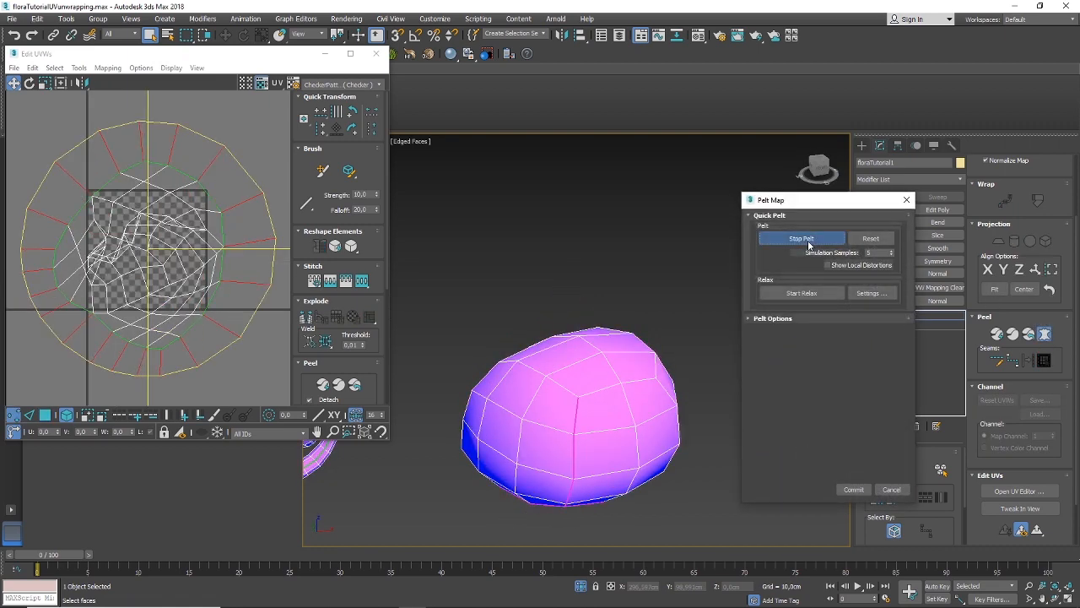
pyautogui.click(802, 292)
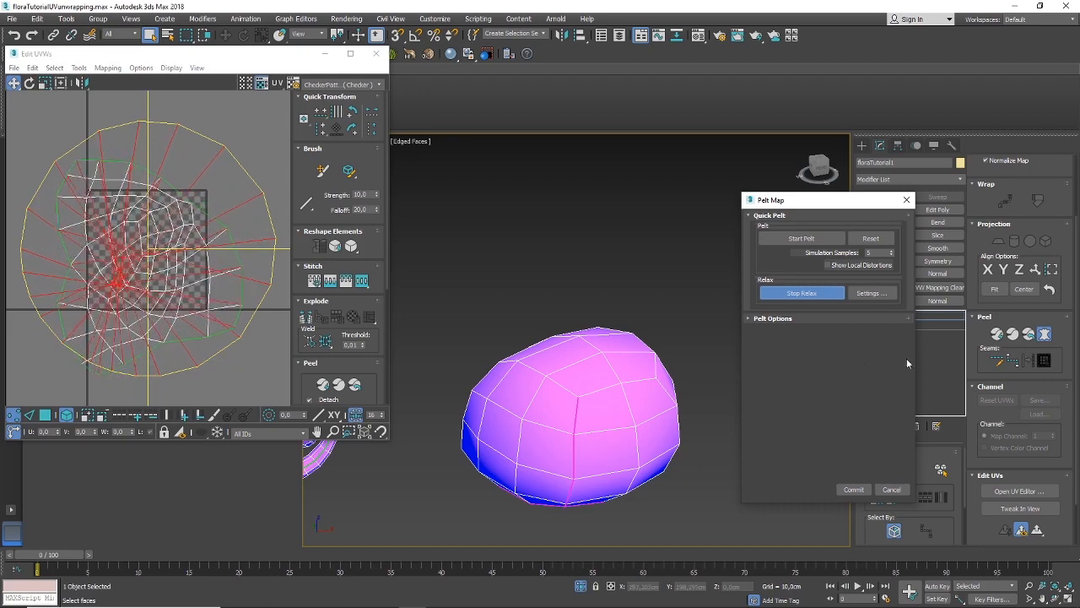
pyautogui.click(891, 489)
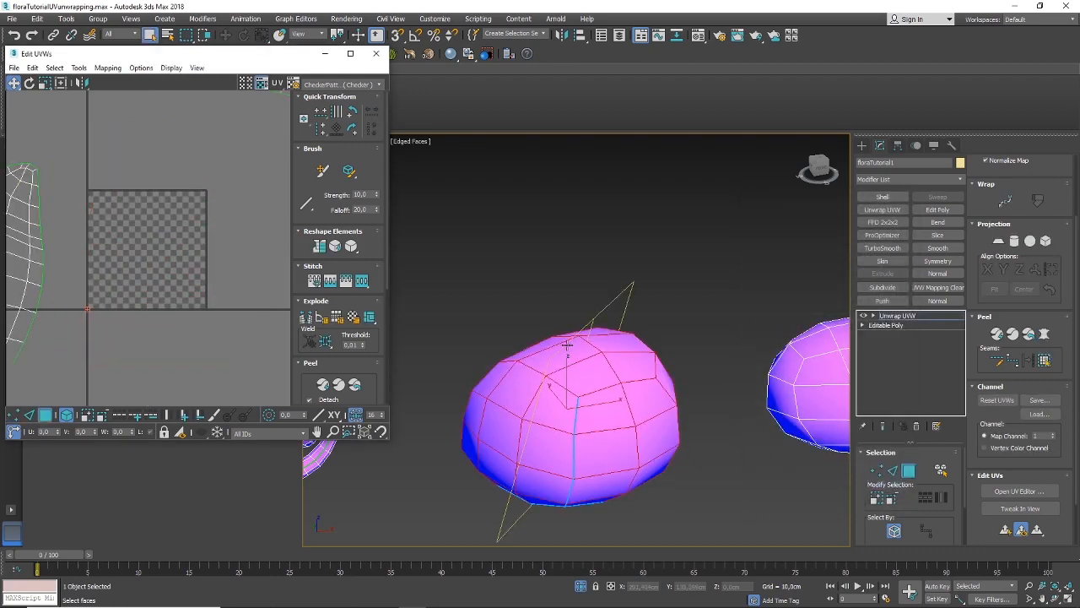
# Select the connecting edges around the rounded bush's underside and convert them into seams
pyautogui.moveTo(585, 415)
pyautogui.keyDown('alt'); pyautogui.mouseDown(button='middle')
pyautogui.moveTo(570, 422)
pyautogui.moveTo(565, 371)
pyautogui.moveTo(571, 379)
pyautogui.moveTo(602, 362)
pyautogui.moveTo(560, 381)
pyautogui.moveTo(559, 356)
pyautogui.moveTo(549, 376)
pyautogui.moveTo(567, 376)
pyautogui.moveTo(583, 356)
pyautogui.moveTo(559, 381)
pyautogui.moveTo(587, 407)
pyautogui.moveTo(582, 397)
pyautogui.mouseUp(button='middle'); pyautogui.keyUp('alt')
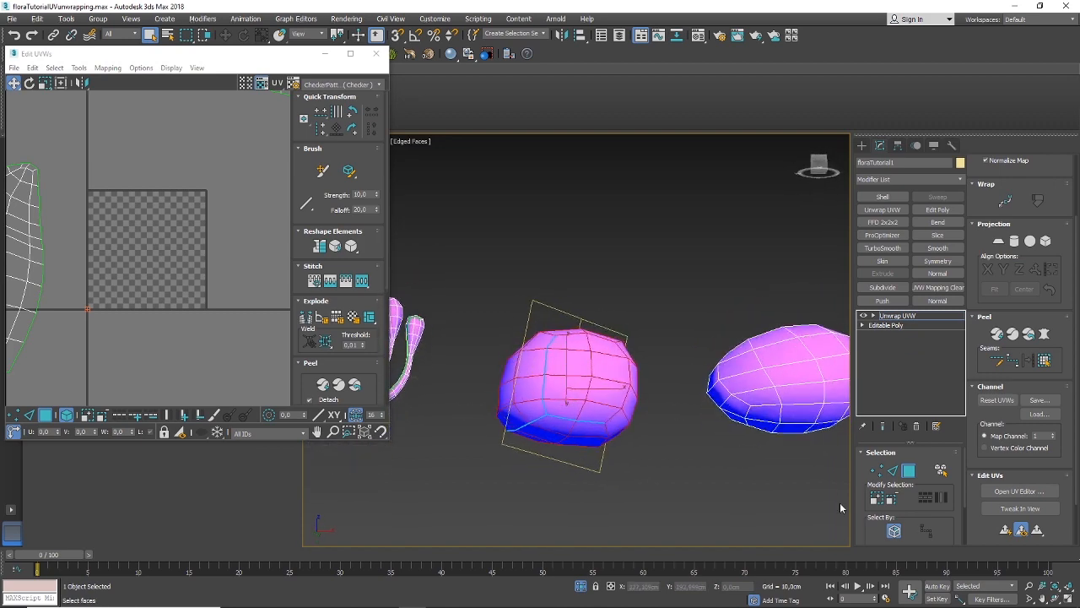
pyautogui.click(893, 474)
pyautogui.keyDown('alt'); pyautogui.moveTo(567, 475); pyautogui.dragTo(581, 443, button='middle'); pyautogui.keyUp('alt')
pyautogui.scroll(3, 628, 398)
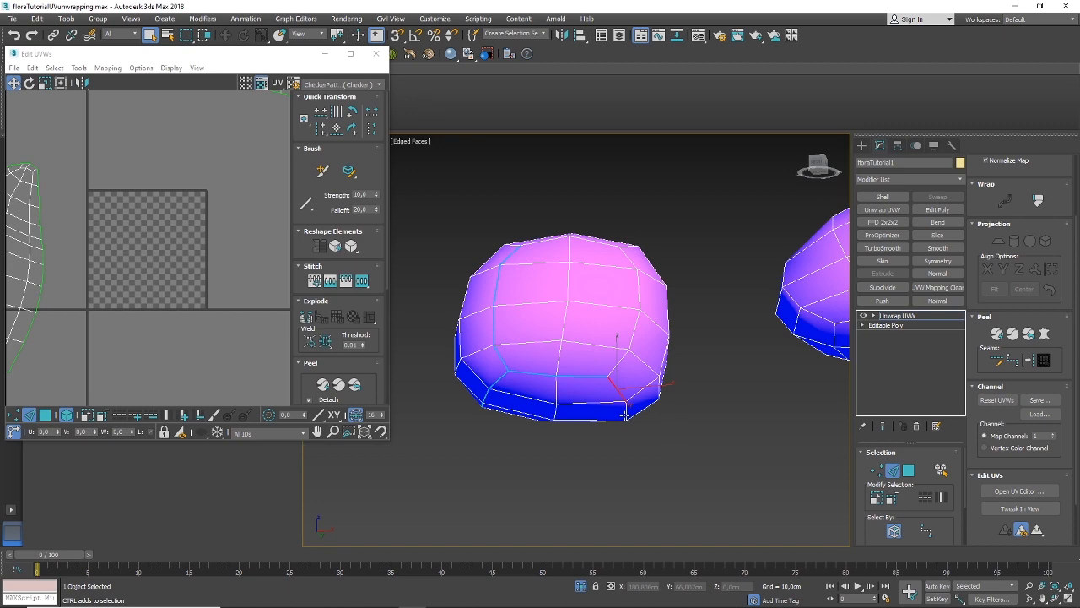
pyautogui.keyDown('alt'); pyautogui.moveTo(623, 420); pyautogui.dragTo(581, 365, button='middle'); pyautogui.keyUp('alt')
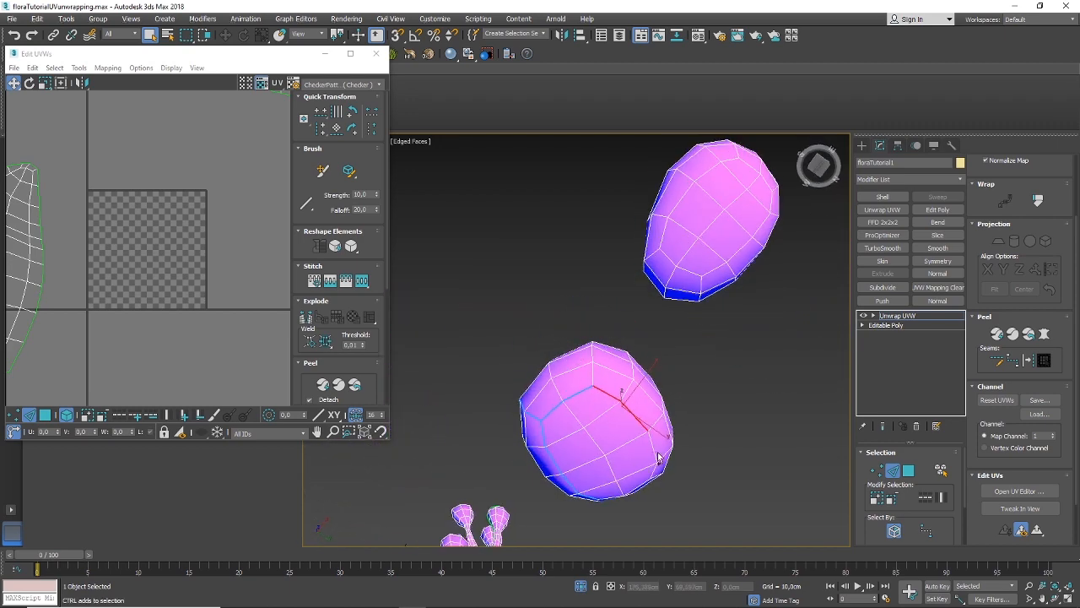
pyautogui.keyDown('alt'); pyautogui.moveTo(632, 430); pyautogui.dragTo(648, 464, button='middle'); pyautogui.keyUp('alt')
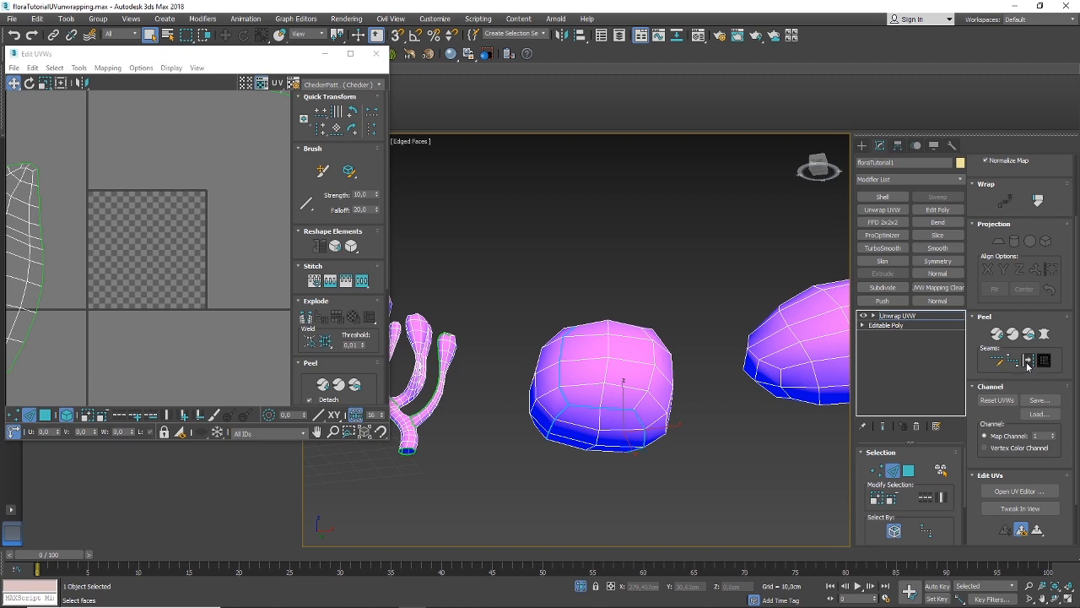
# Try to pelt map and relax the rounded bush using its extended seams
pyautogui.click(909, 475)
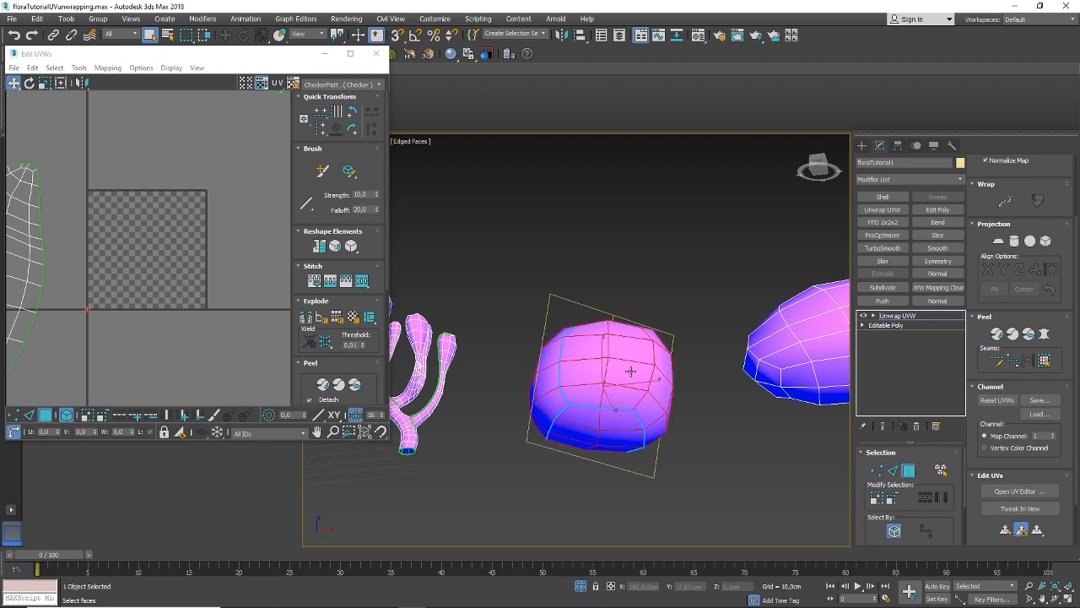
pyautogui.click(630, 371)
pyautogui.click(1045, 334)
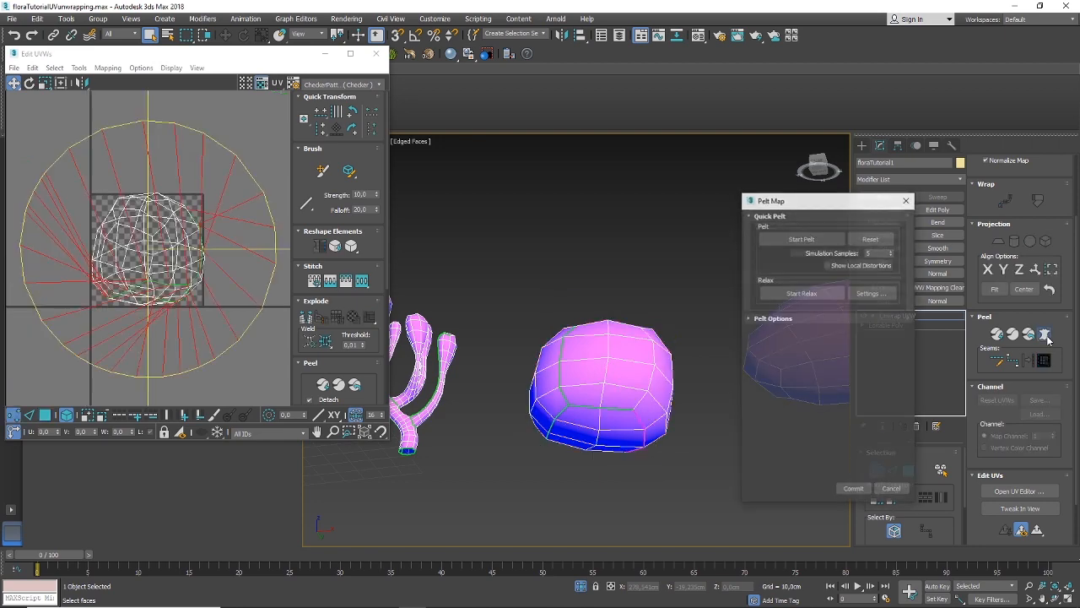
pyautogui.click(781, 240)
pyautogui.click(796, 291)
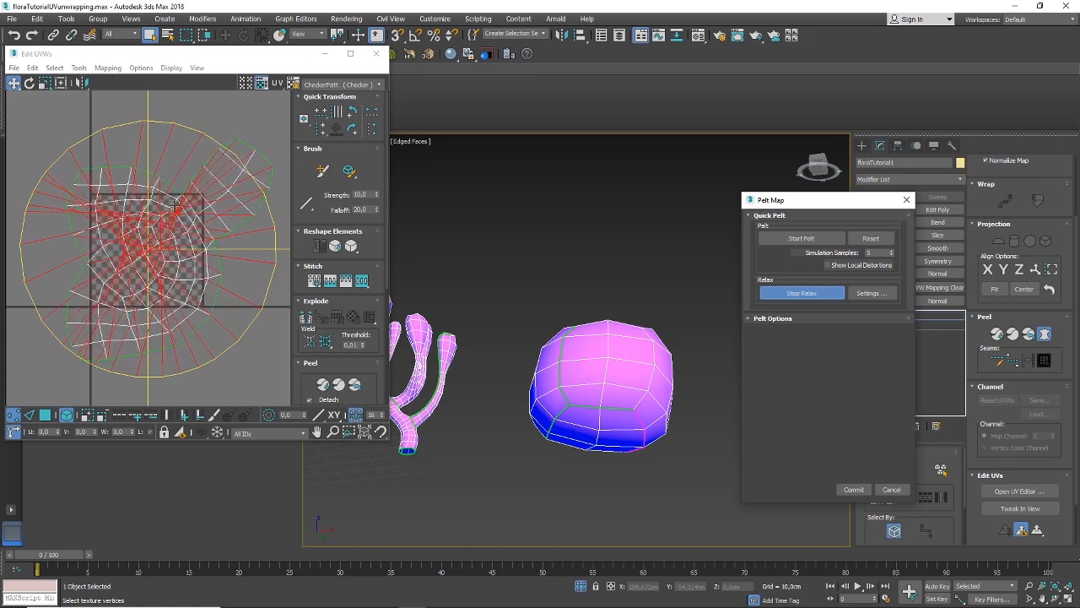
pyautogui.click(891, 489)
# Select the vertical edge line on the rounded bush's opposite side and convert it into a seam
pyautogui.keyDown('alt'); pyautogui.moveTo(593, 370); pyautogui.dragTo(576, 396, button='middle'); pyautogui.keyUp('alt')
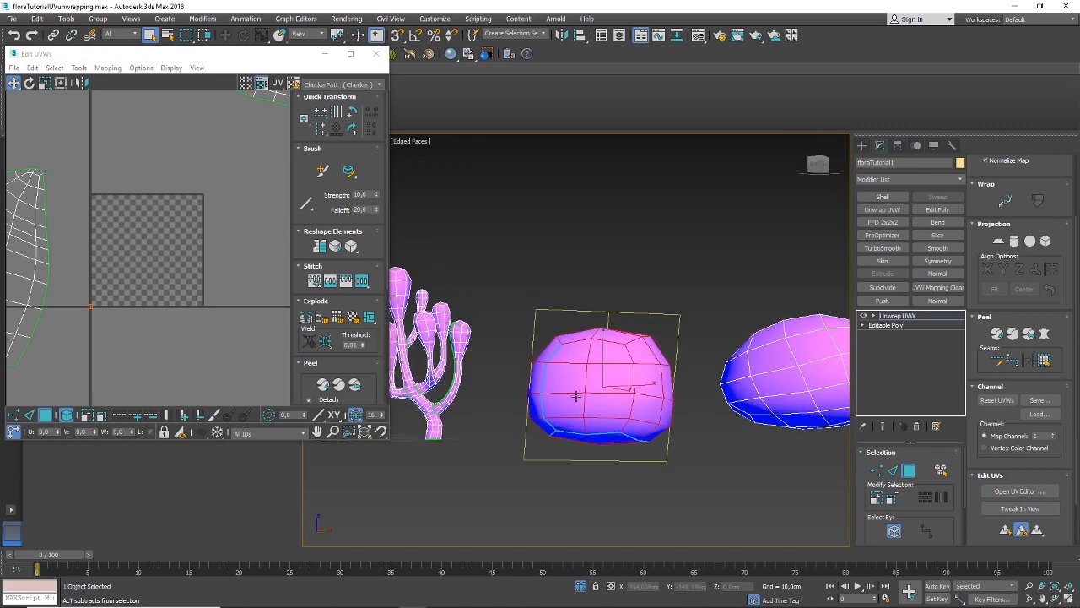
pyautogui.click(893, 470)
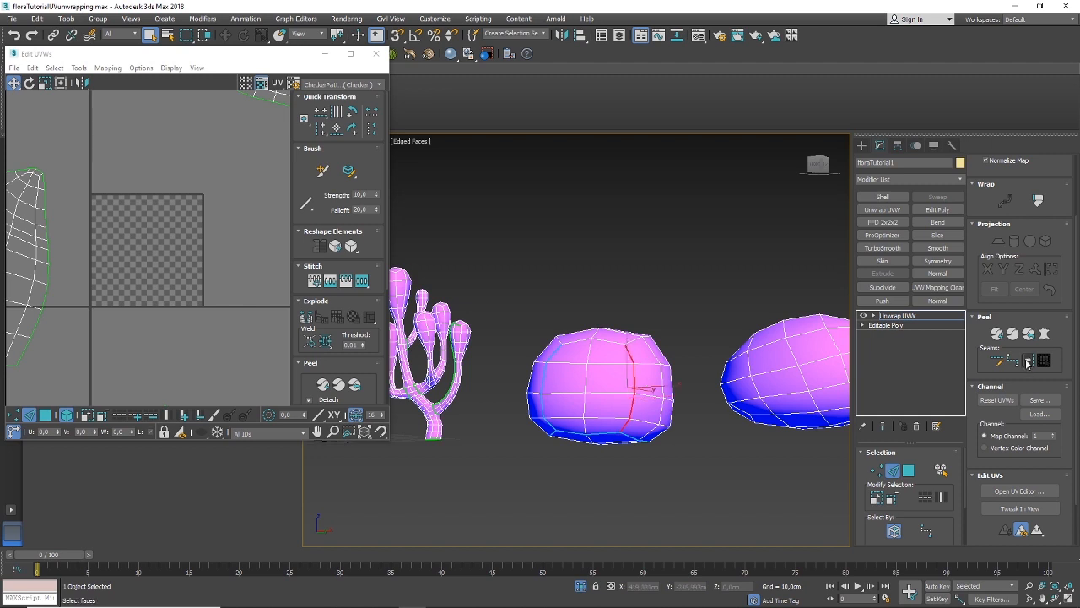
# Expand a face selection on the rounded bush to its seams, pelt map and relax it, and commit the result
pyautogui.click(908, 469)
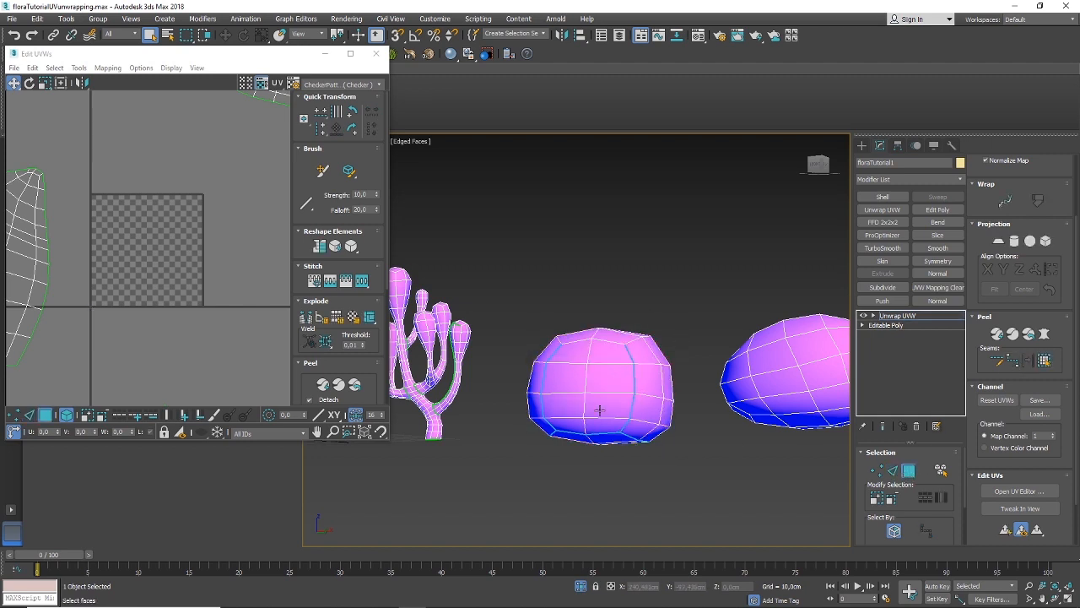
pyautogui.click(1046, 360)
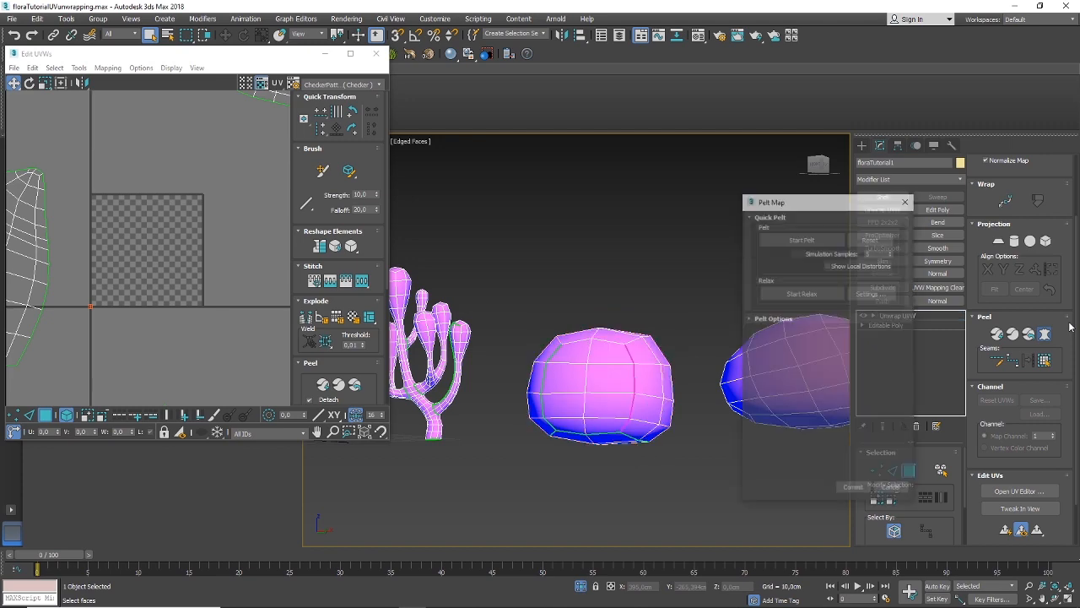
pyautogui.click(801, 239)
pyautogui.click(804, 239)
pyautogui.click(815, 295)
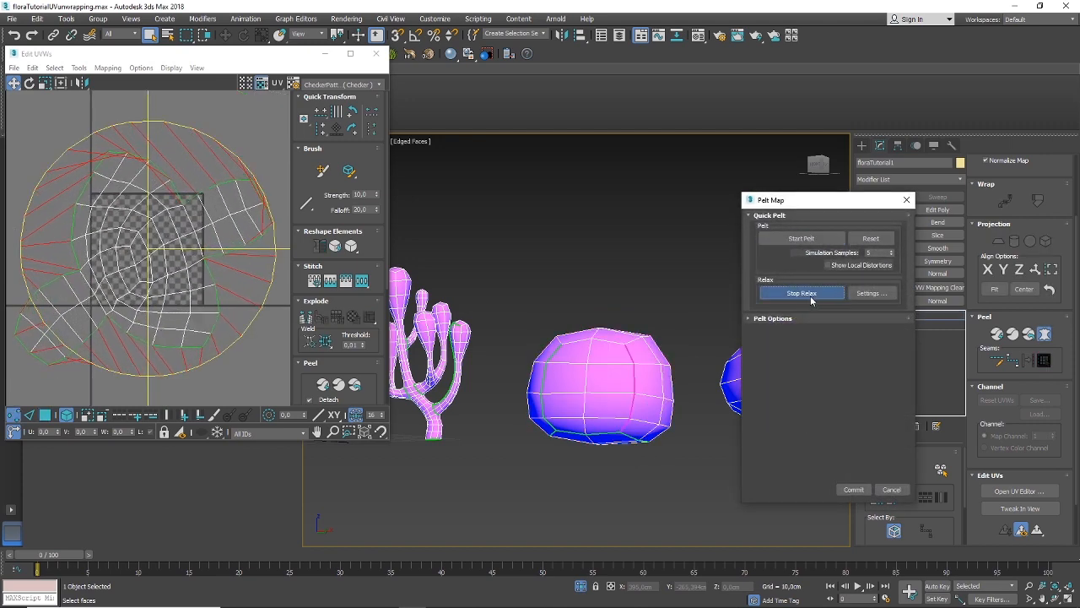
pyautogui.click(853, 490)
# Move the rounded bush's UV shell outside the texture square, clear of the other shells
pyautogui.scroll(-3, 122, 309)
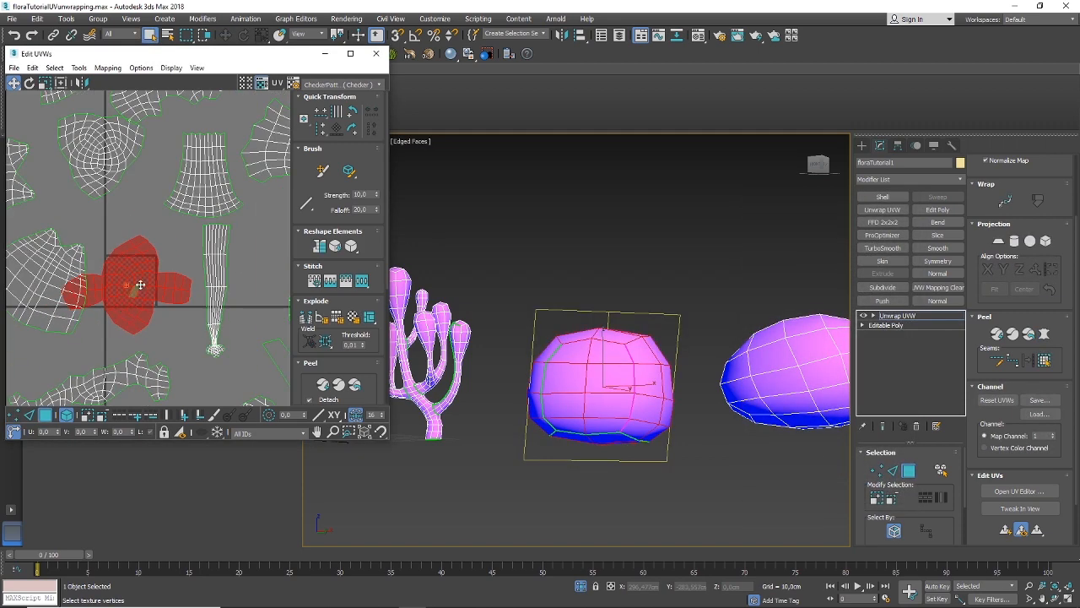
pyautogui.moveTo(142, 267); pyautogui.dragTo(288, 250)
pyautogui.scroll(-3, 165, 267)
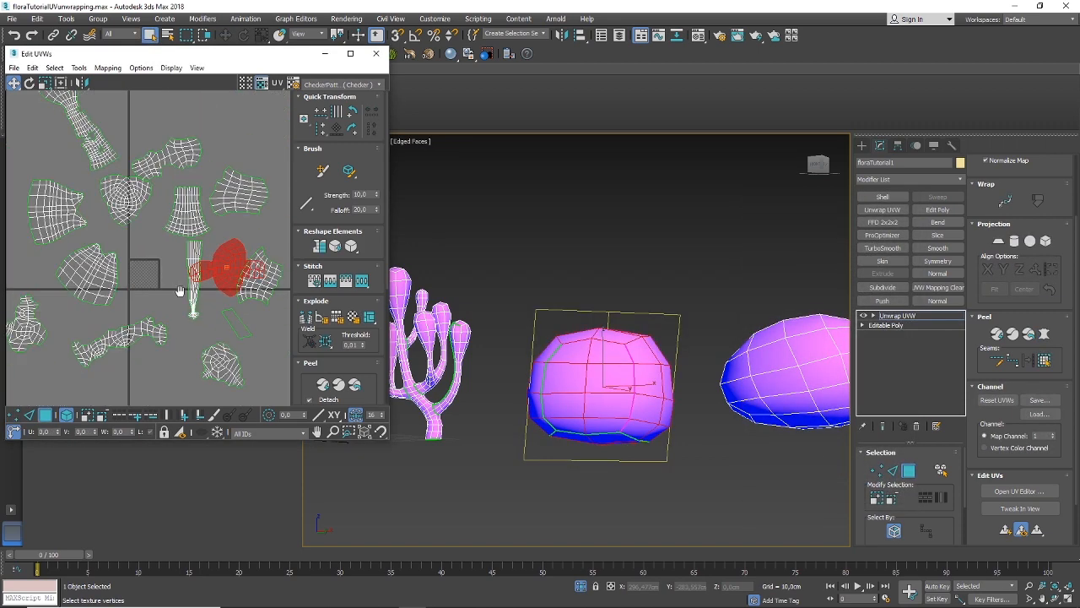
pyautogui.moveTo(188, 294); pyautogui.dragTo(152, 306, button='middle')
pyautogui.moveTo(173, 273); pyautogui.dragTo(272, 220)
# Switch to edge selection and select the corner edges at both ends of the neighbouring elongated bush
pyautogui.keyDown('alt'); pyautogui.moveTo(542, 335); pyautogui.dragTo(566, 396, button='middle'); pyautogui.keyUp('alt')
pyautogui.scroll(-3, 627, 400)
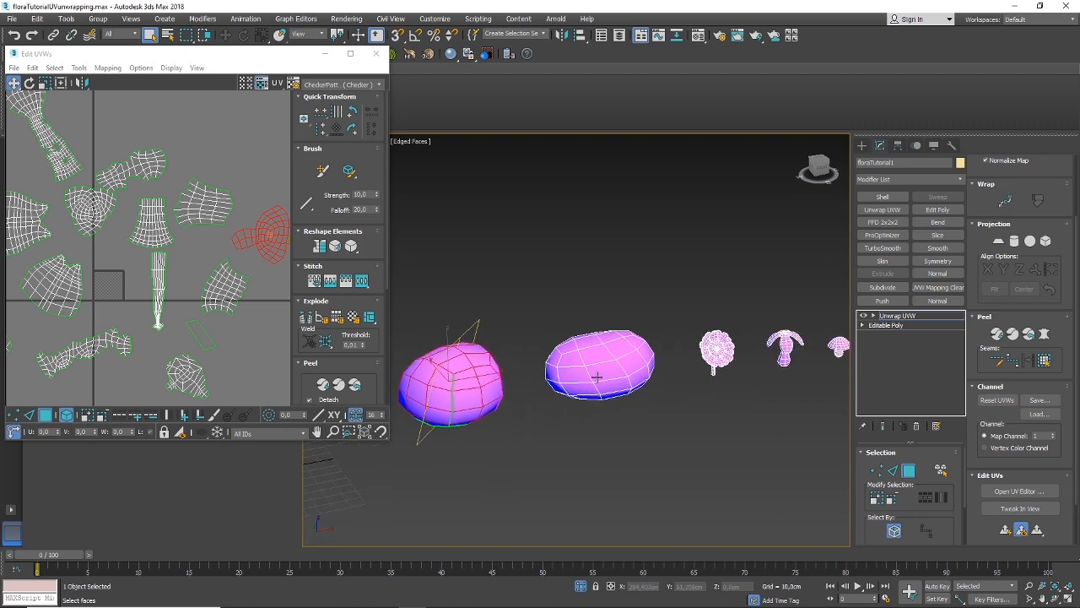
pyautogui.scroll(2, 597, 376)
pyautogui.keyDown('alt'); pyautogui.moveTo(600, 375); pyautogui.dragTo(617, 374, button='middle'); pyautogui.keyUp('alt')
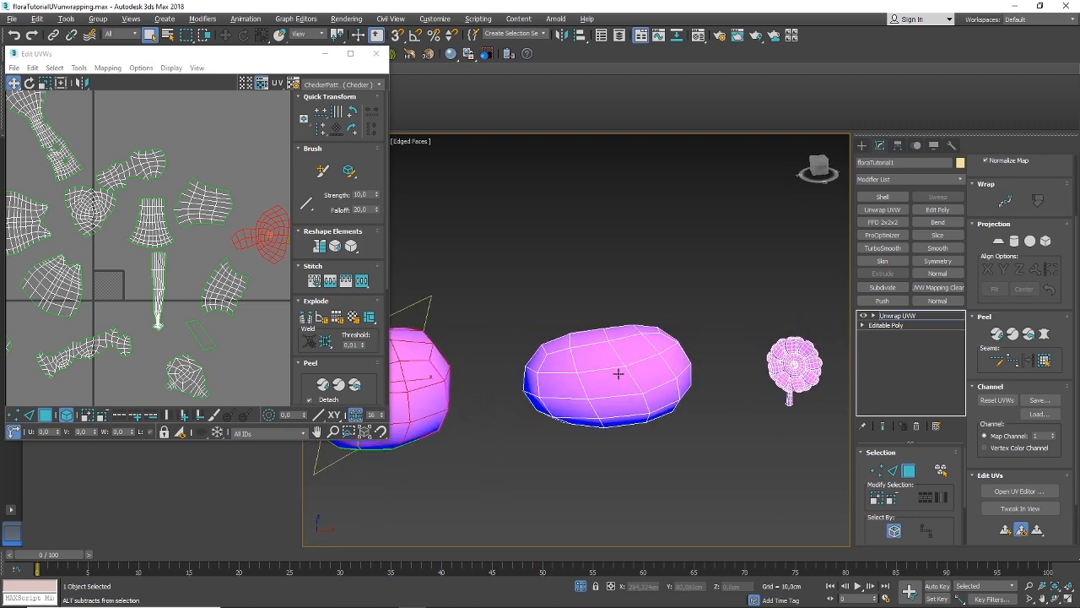
pyautogui.click(892, 472)
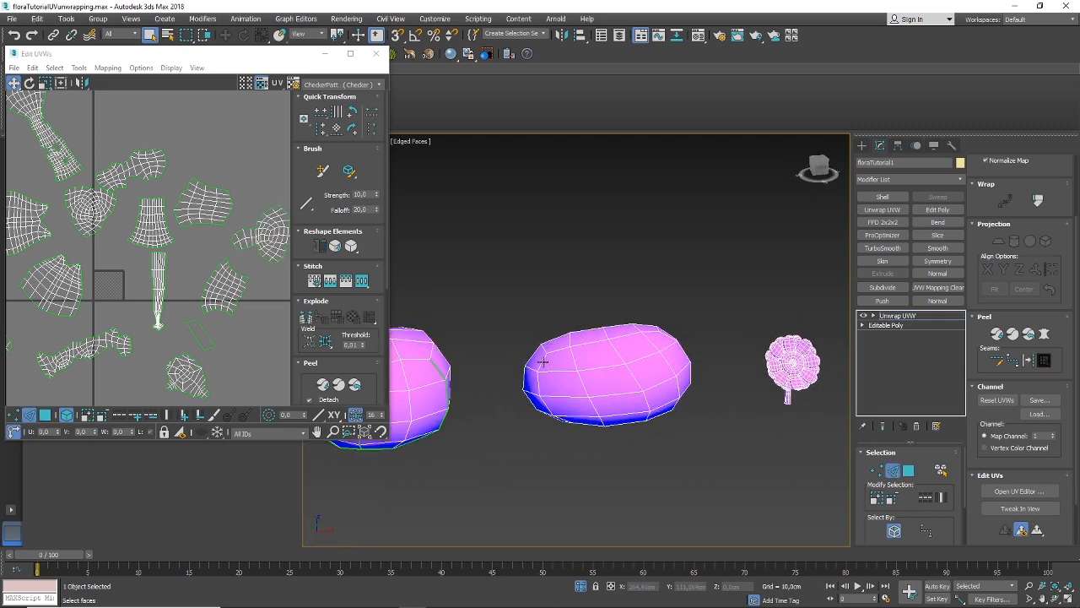
pyautogui.scroll(-3, 561, 414)
pyautogui.keyDown('alt'); pyautogui.moveTo(561, 414); pyautogui.dragTo(560, 369, button='middle'); pyautogui.keyUp('alt')
pyautogui.keyDown('alt'); pyautogui.moveTo(596, 463); pyautogui.dragTo(510, 306, button='middle'); pyautogui.keyUp('alt')
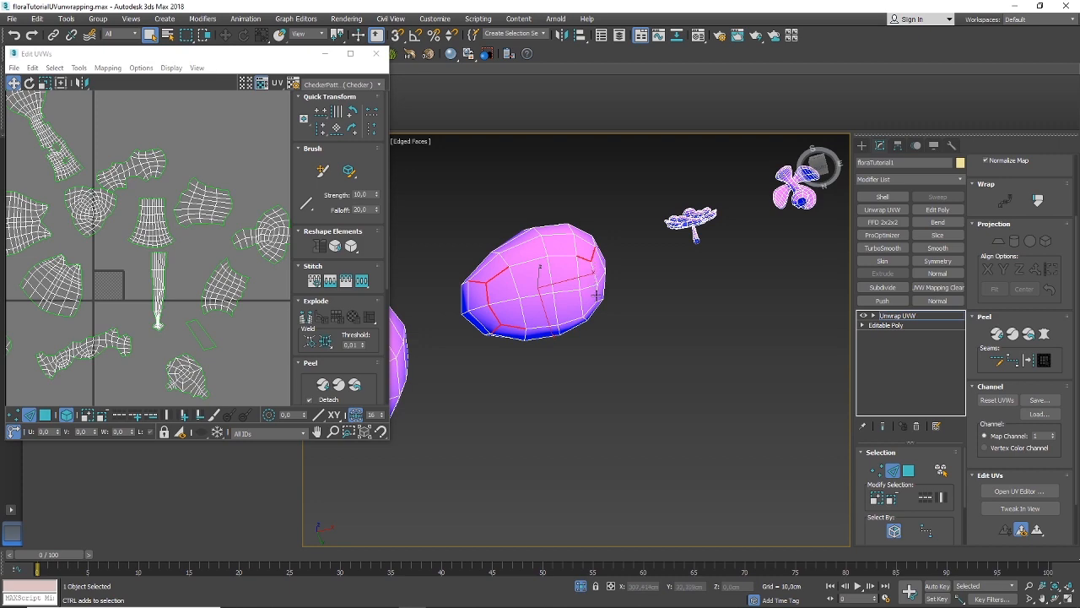
# Complete the edge lines along both long sides of the elongated bush and convert the selection into seams
pyautogui.keyDown('alt'); pyautogui.moveTo(594, 303); pyautogui.dragTo(612, 305, button='middle'); pyautogui.keyUp('alt')
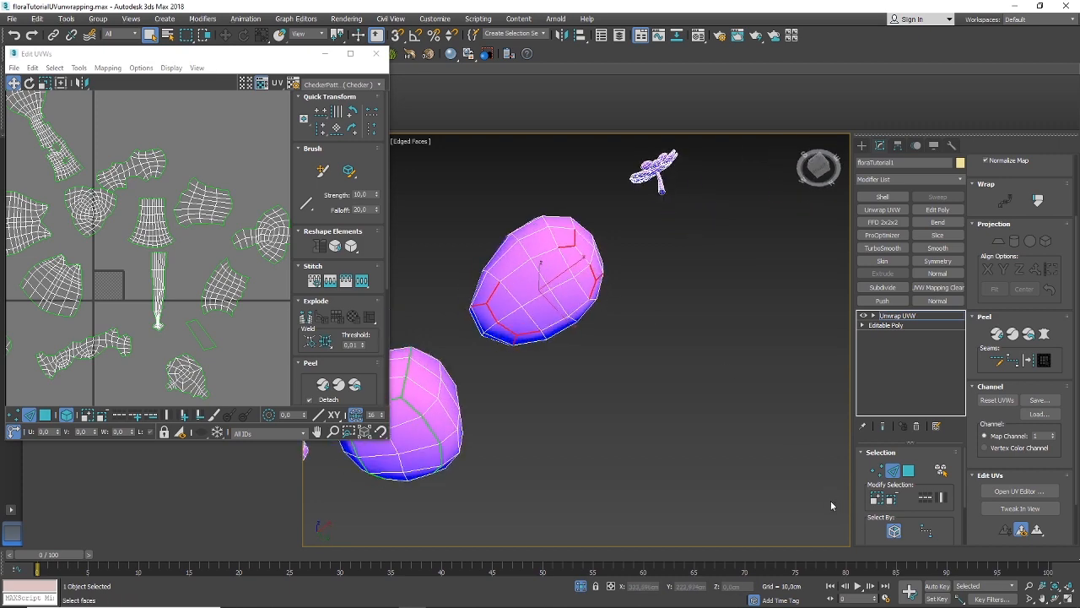
pyautogui.moveTo(585, 286)
pyautogui.keyDown('alt'); pyautogui.mouseDown(button='middle')
pyautogui.moveTo(578, 354)
pyautogui.moveTo(626, 388)
pyautogui.moveTo(703, 384)
pyautogui.moveTo(656, 320)
pyautogui.moveTo(648, 195)
pyautogui.moveTo(630, 218)
pyautogui.moveTo(637, 248)
pyautogui.moveTo(591, 278)
pyautogui.mouseUp(button='middle'); pyautogui.keyUp('alt')
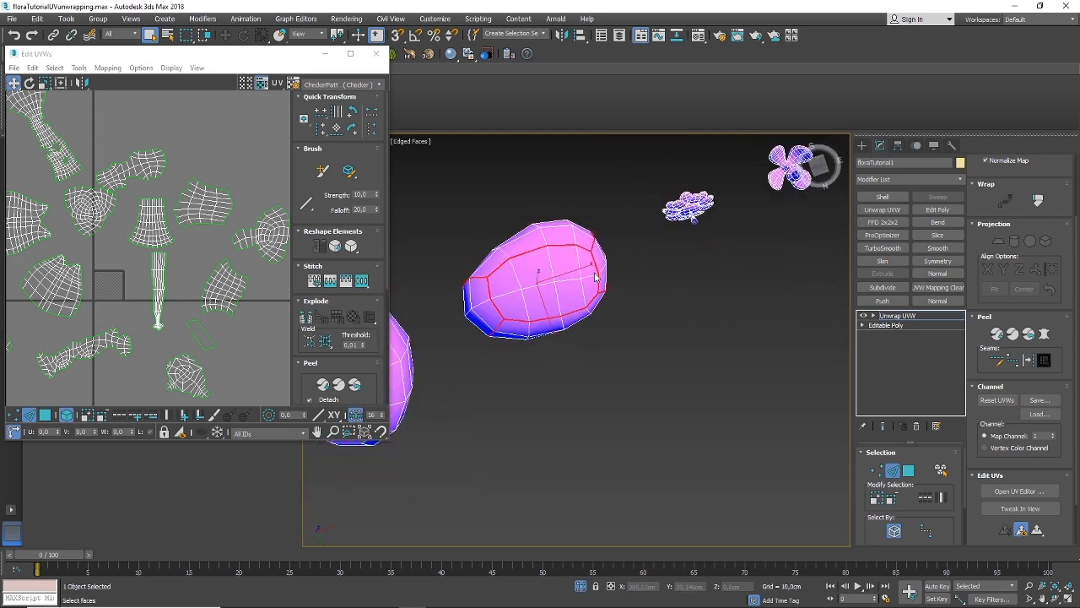
pyautogui.scroll(3, 595, 275)
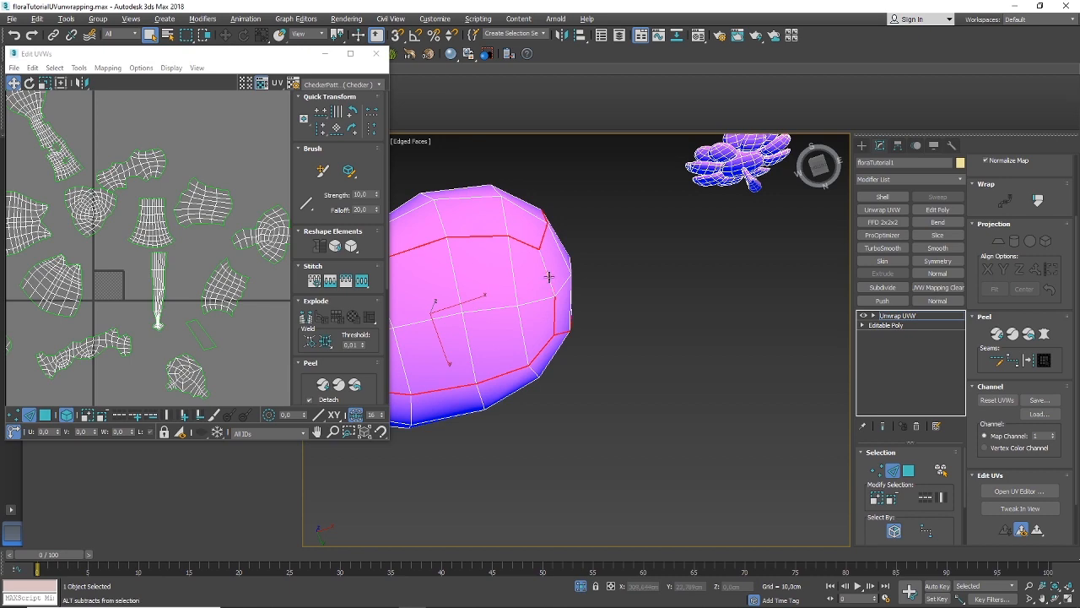
pyautogui.keyDown('alt'); pyautogui.moveTo(570, 296); pyautogui.dragTo(601, 287, button='middle'); pyautogui.keyUp('alt')
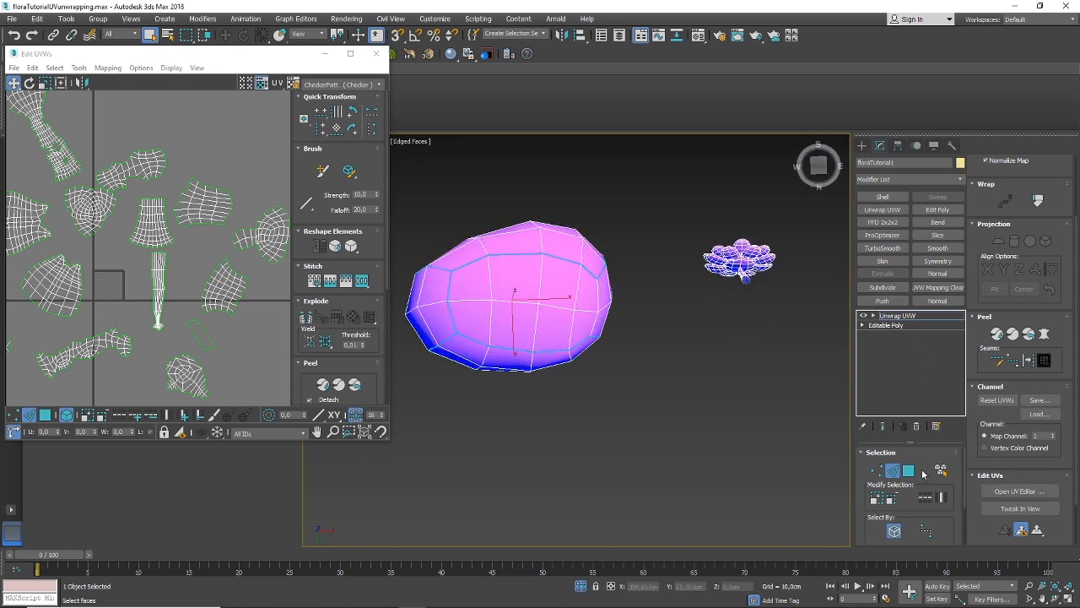
# Expand a face selection on the elongated bush to its seams, pelt map and relax it, and commit the result
pyautogui.click(908, 470)
pyautogui.click(548, 282)
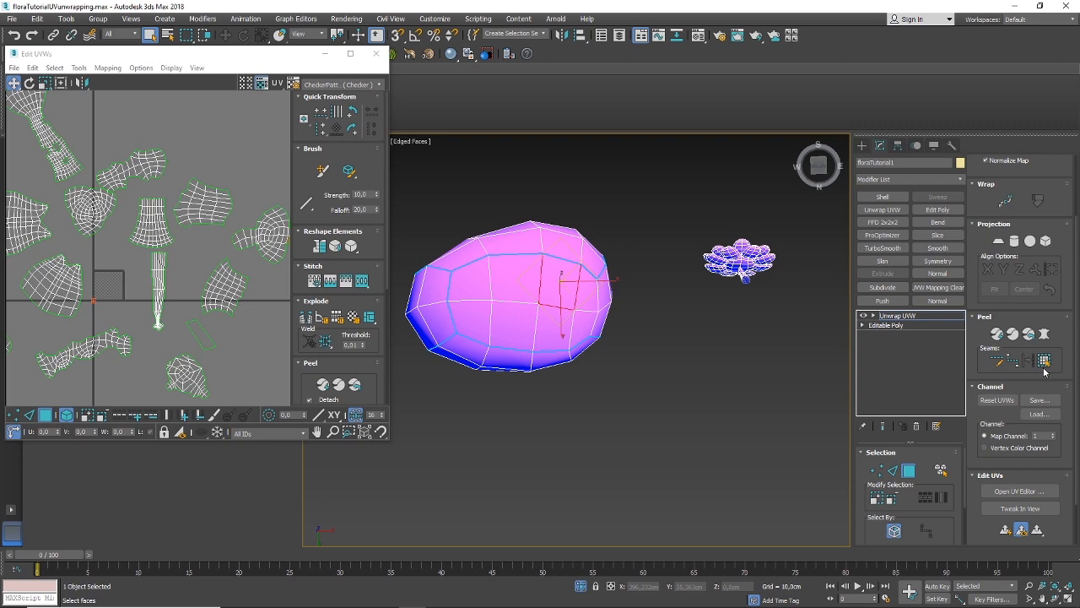
pyautogui.click(1044, 335)
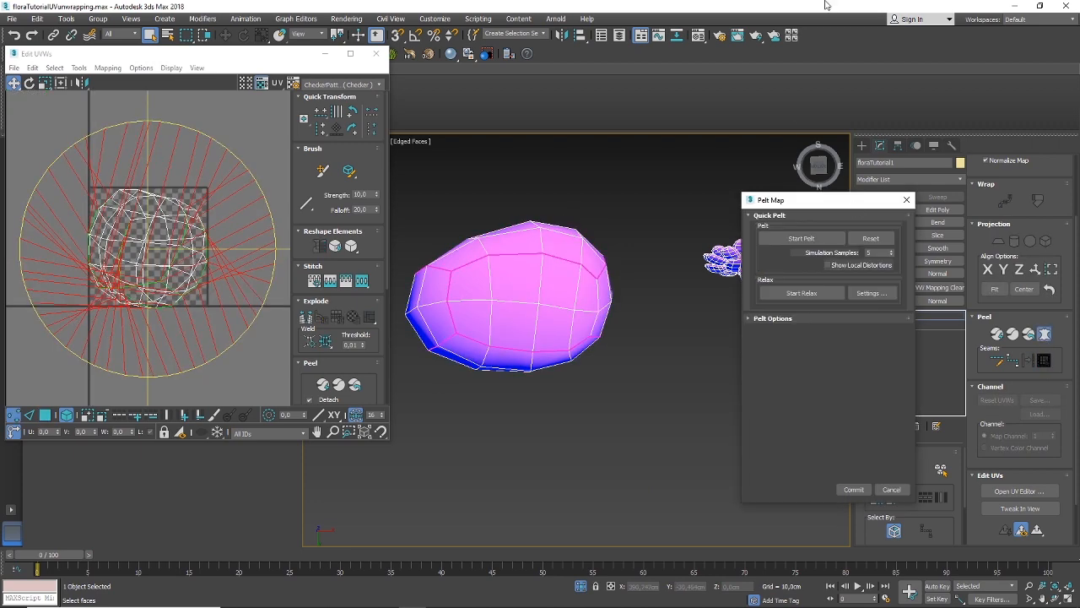
pyautogui.click(809, 239)
pyautogui.click(808, 240)
pyautogui.click(801, 293)
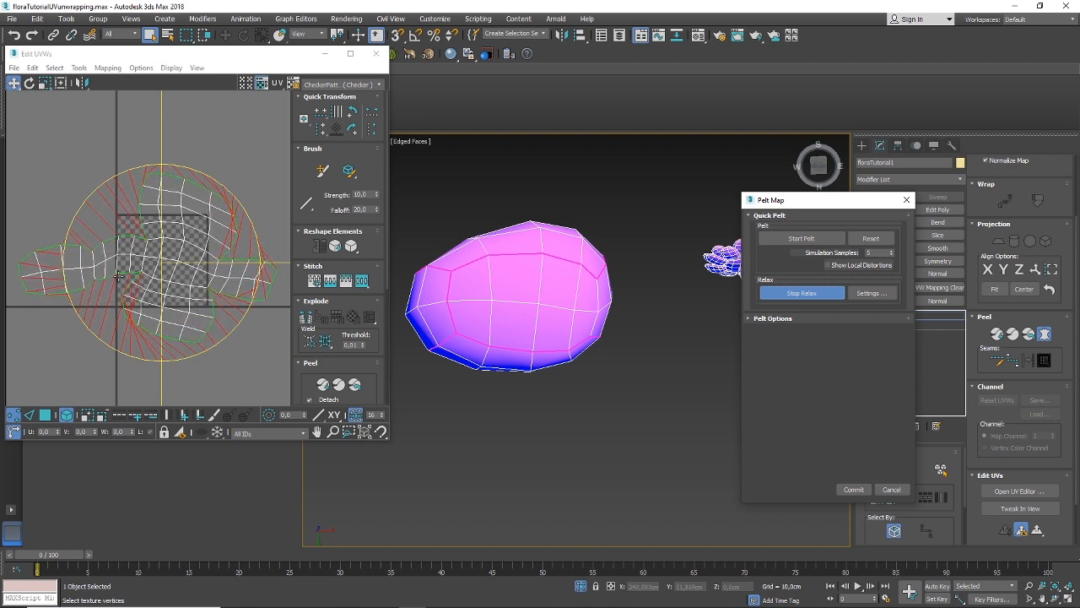
pyautogui.scroll(-2, 117, 282)
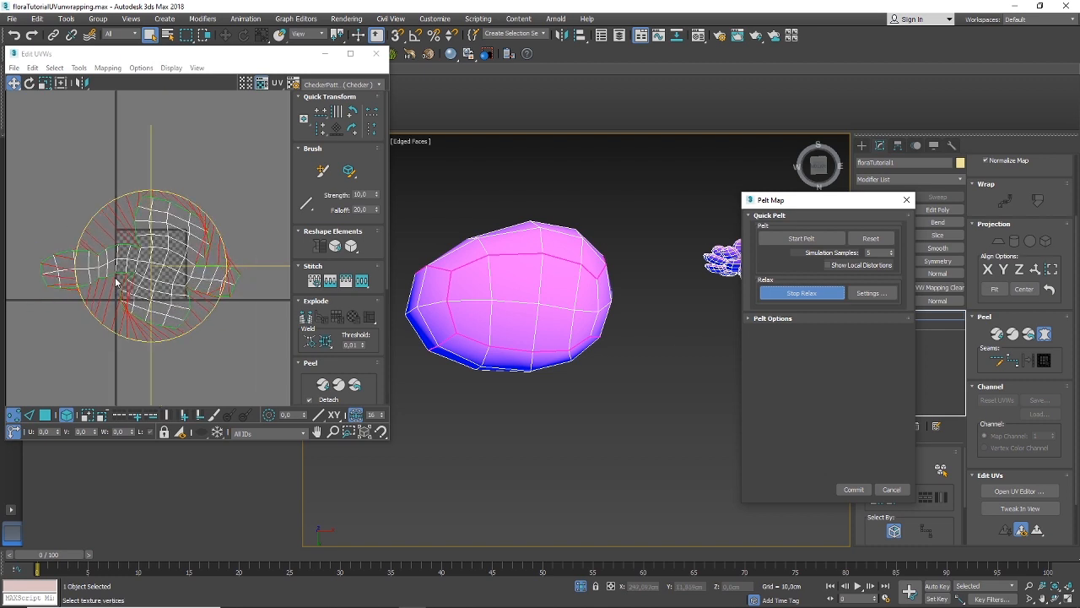
pyautogui.click(852, 489)
# Move the elongated bush's UV shell into the free area above the rounded bush's shell
pyautogui.scroll(-4, 123, 319)
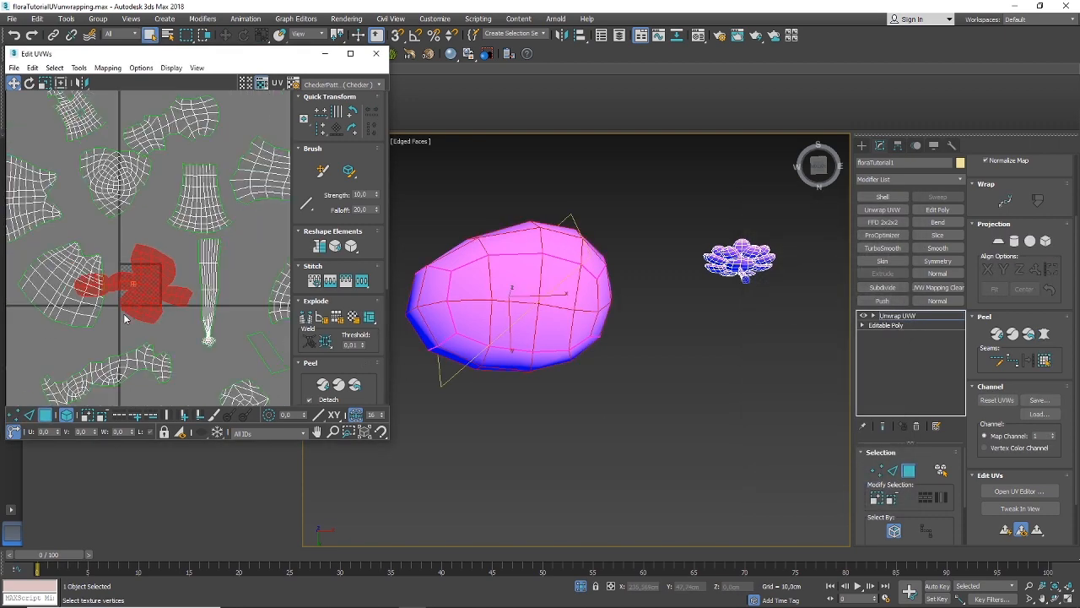
pyautogui.moveTo(141, 285); pyautogui.dragTo(261, 185)
pyautogui.scroll(-6, 556, 319)
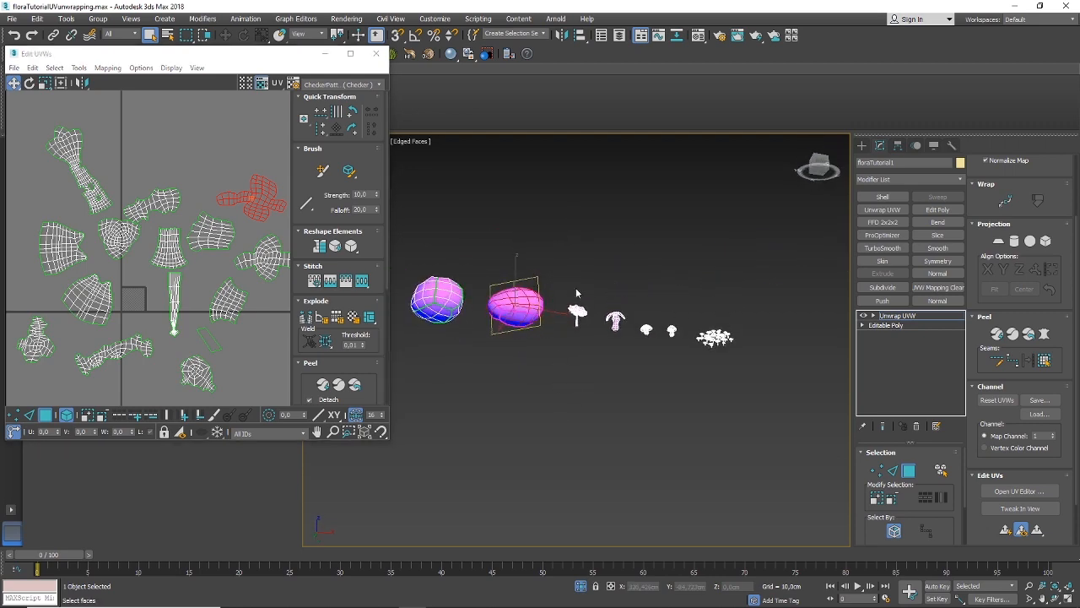
# Switch to edge selection, select an edge at the base of a lower front petal on the flower, and try to extend it into a loop
pyautogui.scroll(6, 576, 309)
pyautogui.scroll(4, 575, 309)
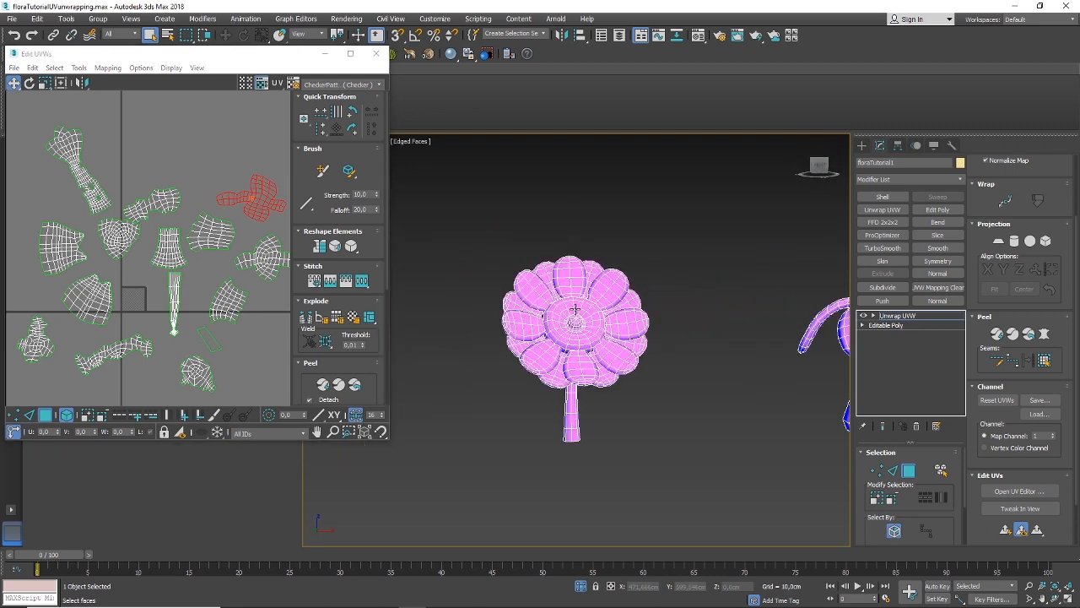
pyautogui.scroll(-4, 575, 310)
pyautogui.click(893, 471)
pyautogui.scroll(4, 601, 361)
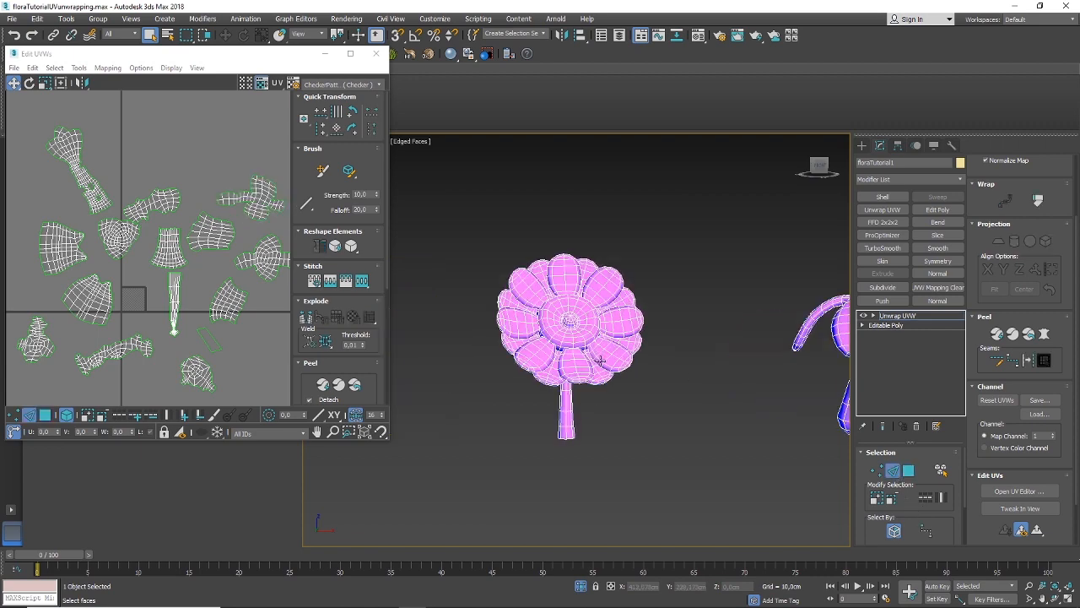
pyautogui.keyDown('alt'); pyautogui.moveTo(583, 369); pyautogui.dragTo(496, 395, button='middle'); pyautogui.keyUp('alt')
pyautogui.scroll(3, 556, 372)
pyautogui.scroll(3, 556, 373)
pyautogui.scroll(3, 528, 357)
pyautogui.click(542, 361)
pyautogui.click(480, 407)
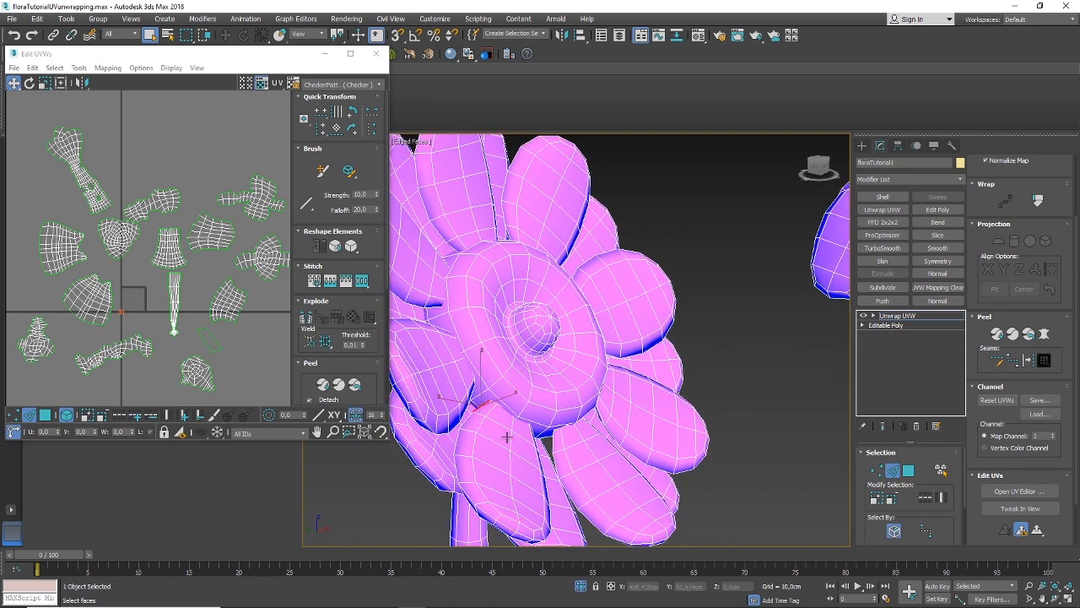
pyautogui.click(924, 499)
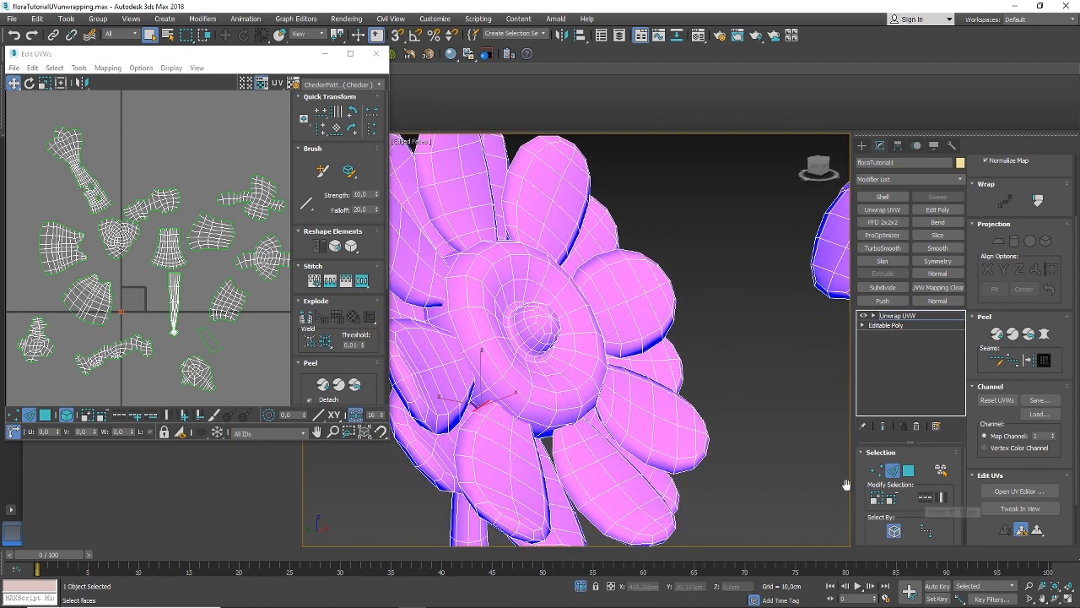
# Select the edges along the outer side of the flower's lower front petal and convert them into a seam
pyautogui.click(456, 440)
pyautogui.keyDown('ctrl'); pyautogui.click(461, 490); pyautogui.keyUp('ctrl')
pyautogui.keyDown('ctrl'); pyautogui.click(491, 518); pyautogui.keyUp('ctrl')
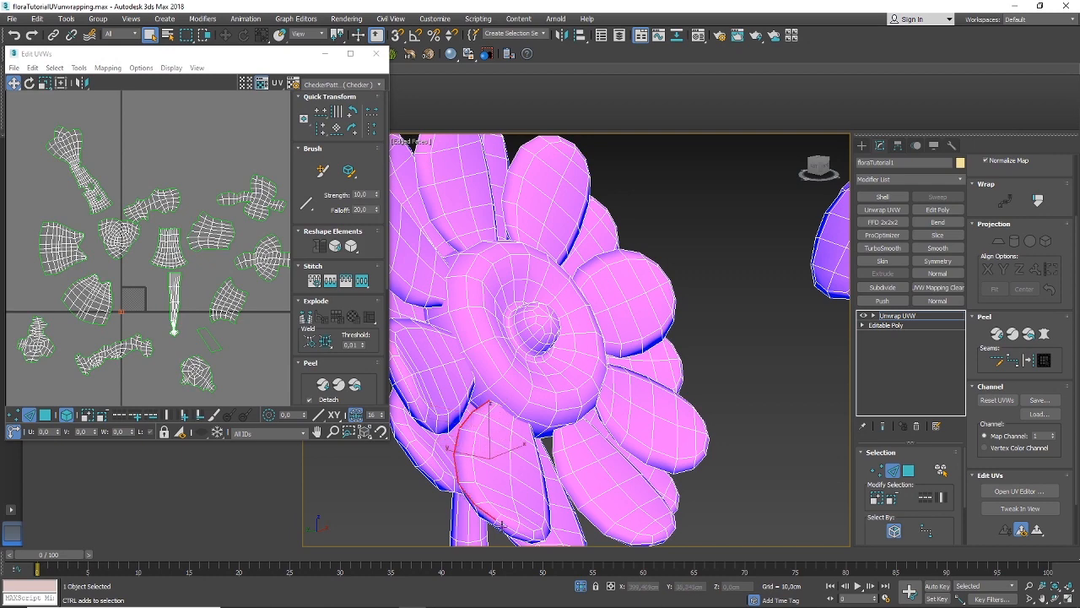
pyautogui.keyDown('alt'); pyautogui.moveTo(506, 531); pyautogui.dragTo(495, 436, button='middle'); pyautogui.keyUp('alt')
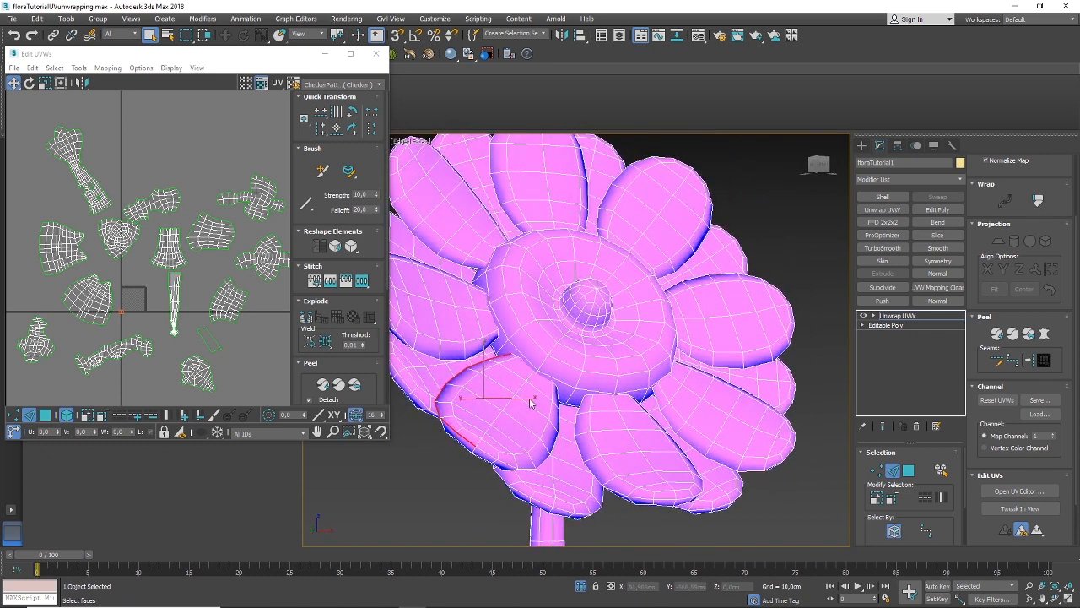
pyautogui.keyDown('ctrl'); pyautogui.click(486, 453); pyautogui.keyUp('ctrl')
pyautogui.keyDown('alt'); pyautogui.moveTo(508, 464); pyautogui.dragTo(481, 445, button='middle'); pyautogui.keyUp('alt')
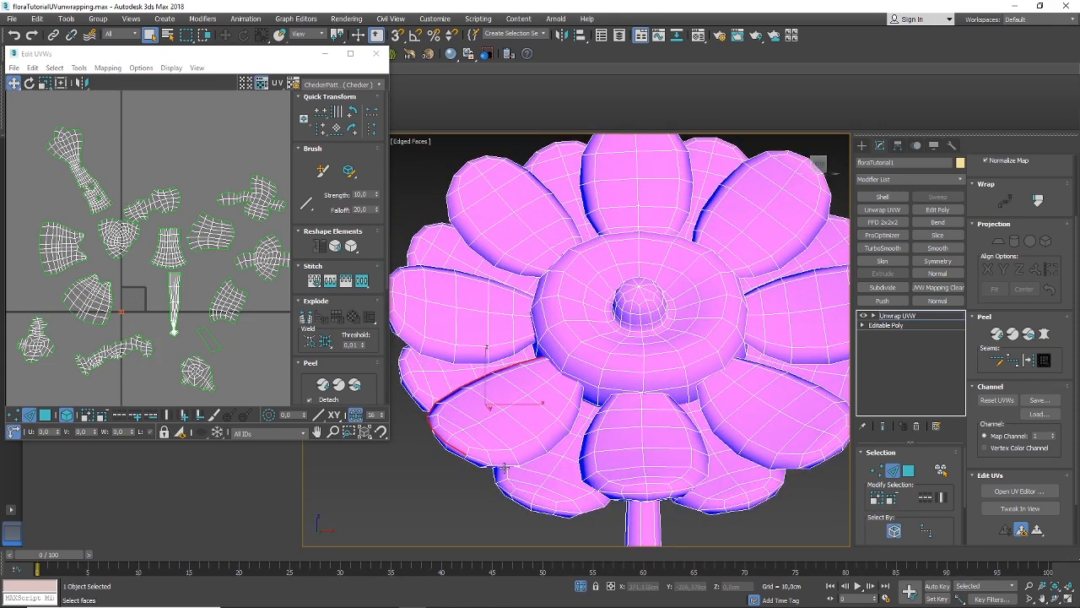
pyautogui.keyDown('alt'); pyautogui.moveTo(477, 460); pyautogui.dragTo(544, 422, button='middle'); pyautogui.keyUp('alt')
pyautogui.keyDown('alt'); pyautogui.moveTo(486, 369); pyautogui.dragTo(514, 510, button='middle'); pyautogui.keyUp('alt')
pyautogui.click(1028, 361)
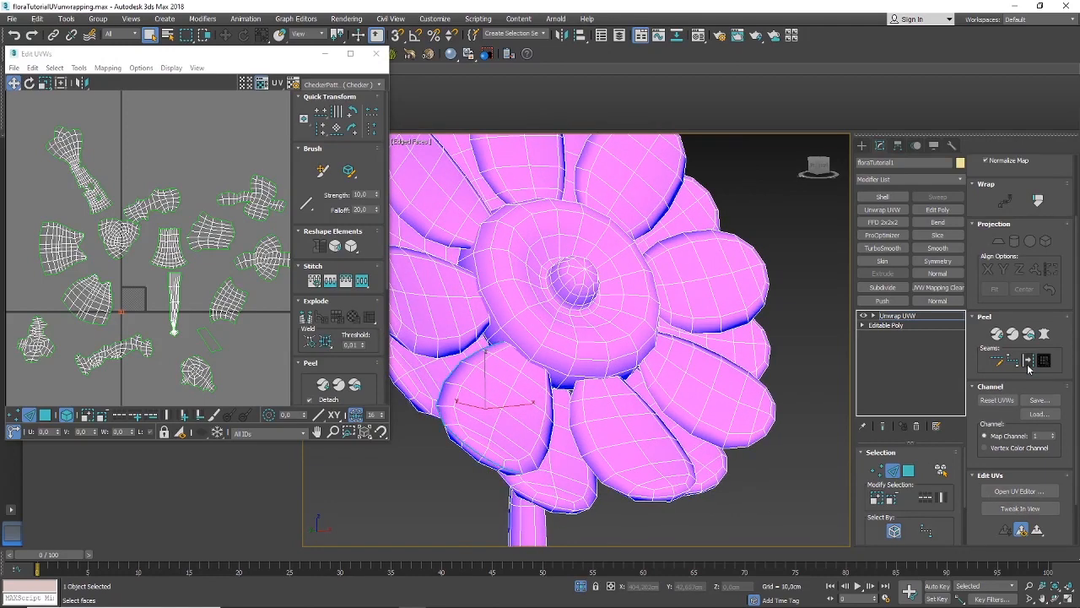
# Expand a face selection on the petal to its seams, pelt map and relax it, and move its shell to free space above the other shells
pyautogui.click(907, 470)
pyautogui.click(525, 412)
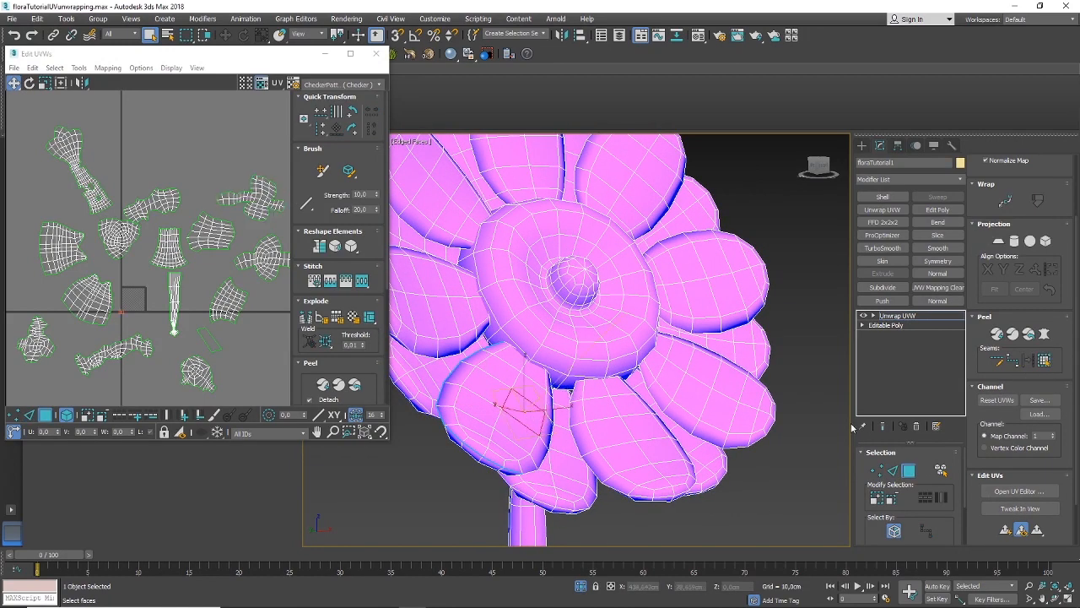
pyautogui.click(1046, 362)
pyautogui.click(1045, 334)
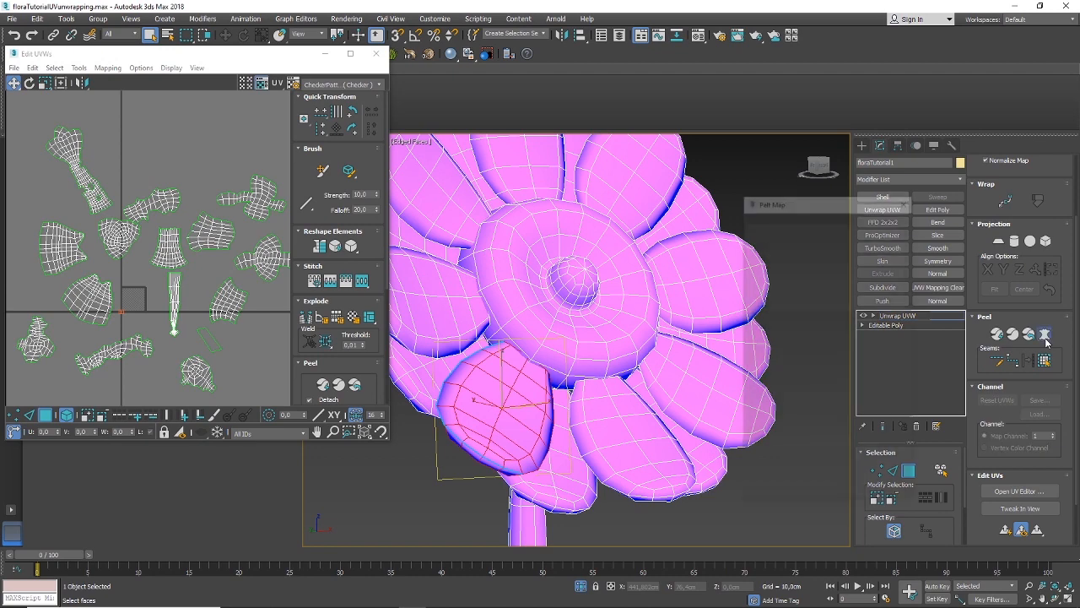
pyautogui.click(803, 241)
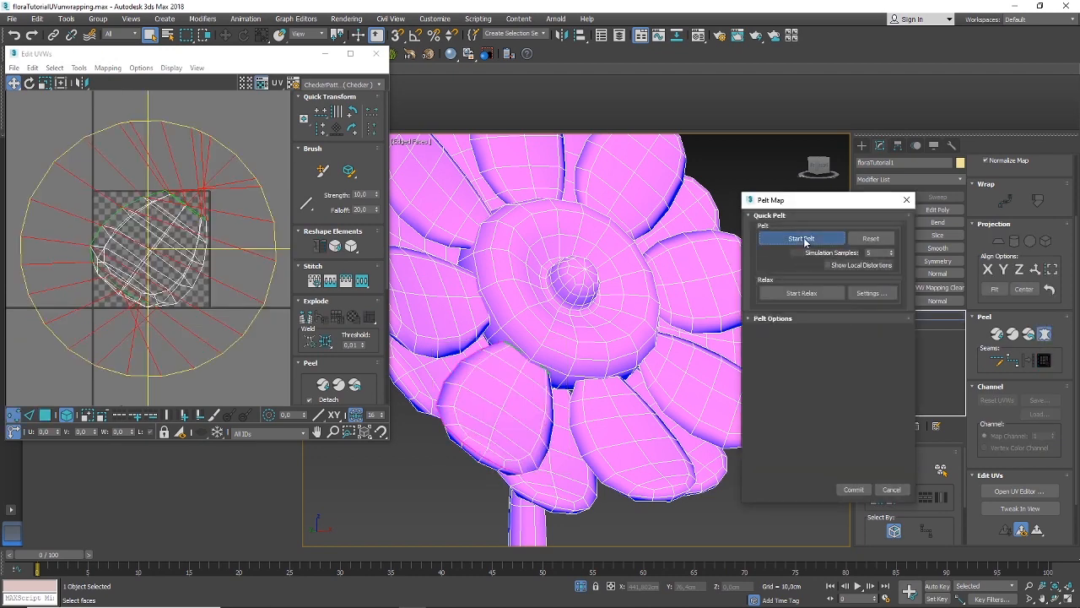
pyautogui.click(797, 293)
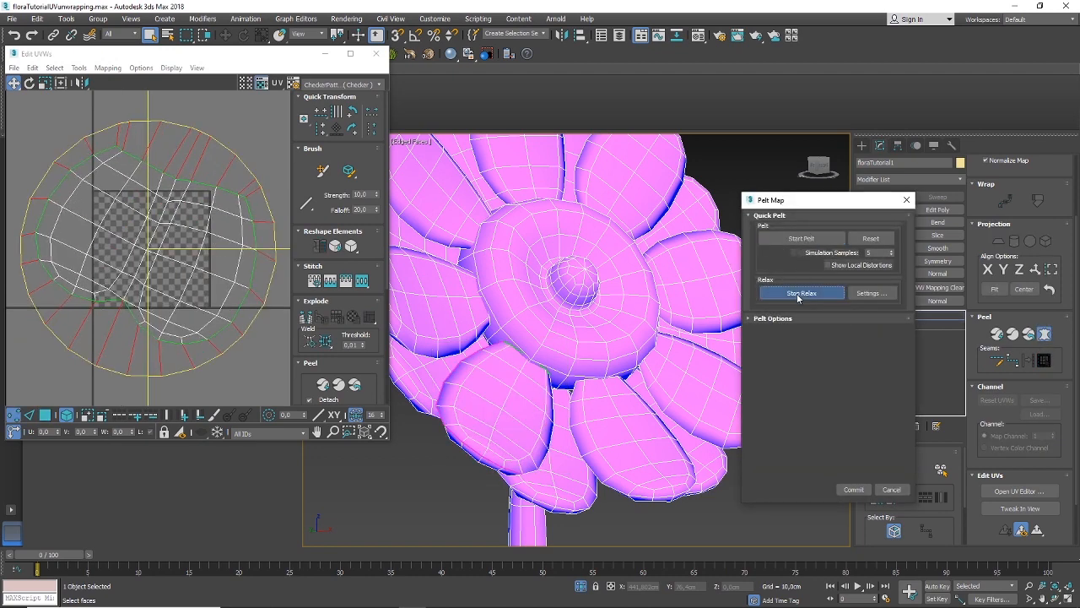
pyautogui.click(865, 488)
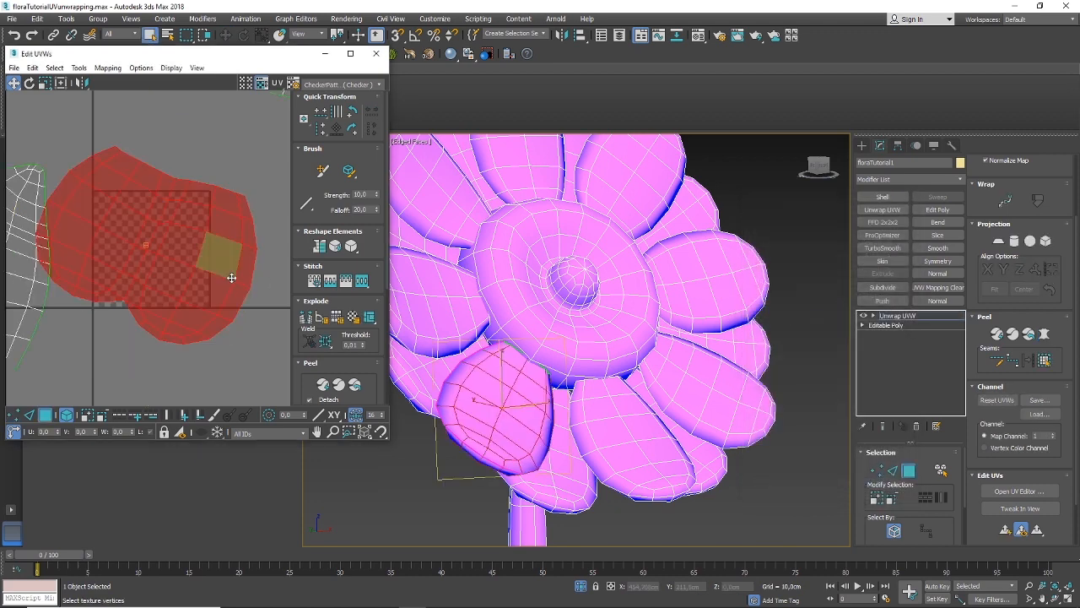
pyautogui.scroll(-4, 220, 295)
pyautogui.moveTo(211, 302); pyautogui.dragTo(208, 131)
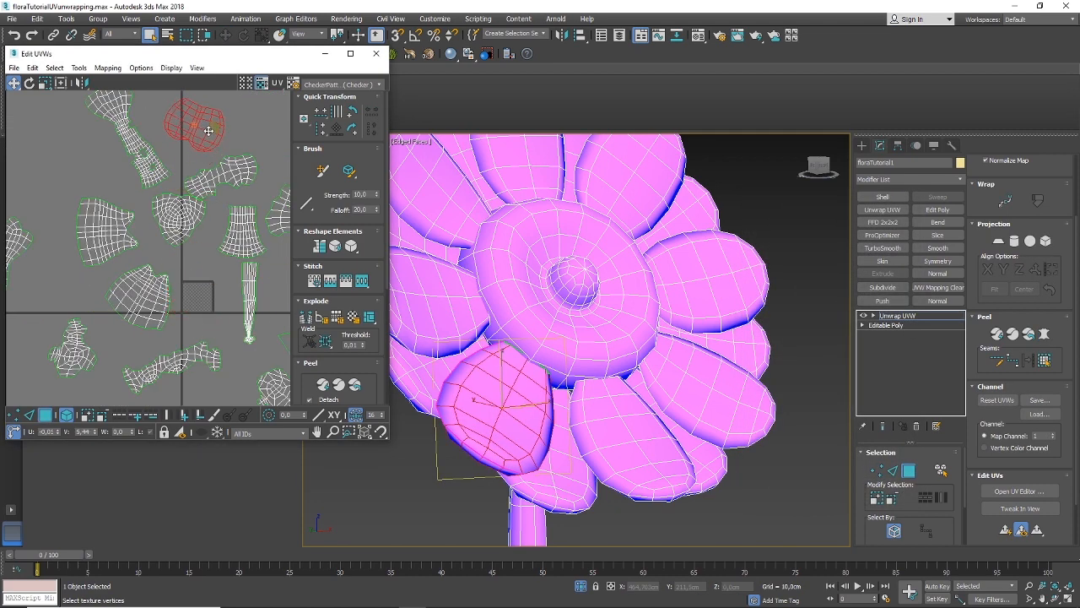
# Select the edge loop around the underside rim of the flower's central disc and convert it into a seam
pyautogui.scroll(-5, 575, 393)
pyautogui.keyDown('alt'); pyautogui.moveTo(575, 393); pyautogui.dragTo(613, 435, button='middle'); pyautogui.keyUp('alt')
pyautogui.scroll(5, 591, 420)
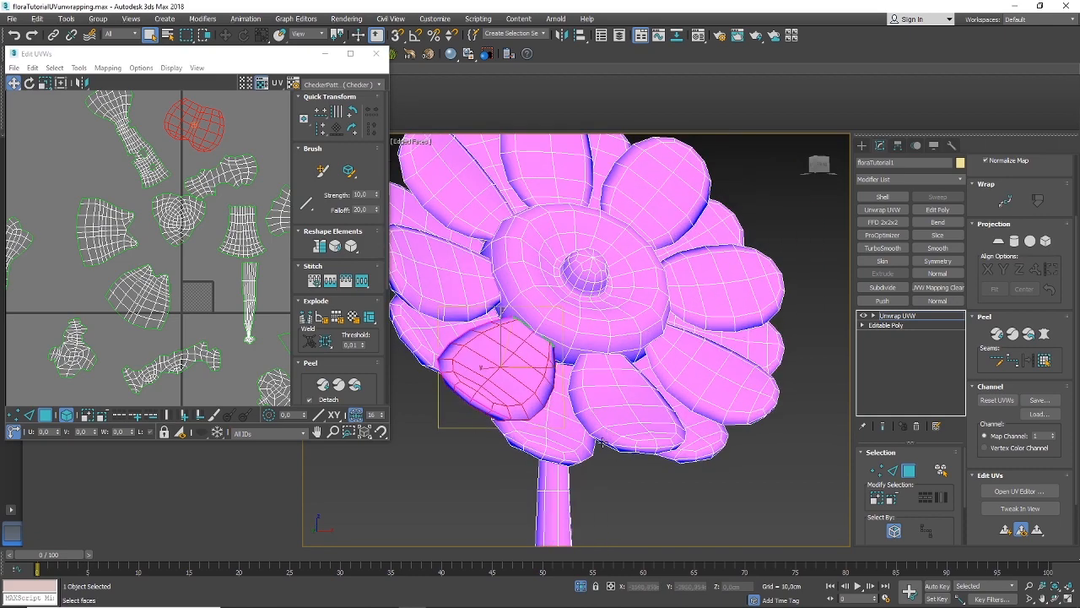
pyautogui.moveTo(584, 252); pyautogui.dragTo(632, 297, button='middle')
pyautogui.click(642, 349)
pyautogui.keyDown('alt'); pyautogui.moveTo(642, 348); pyautogui.dragTo(651, 364, button='middle'); pyautogui.keyUp('alt')
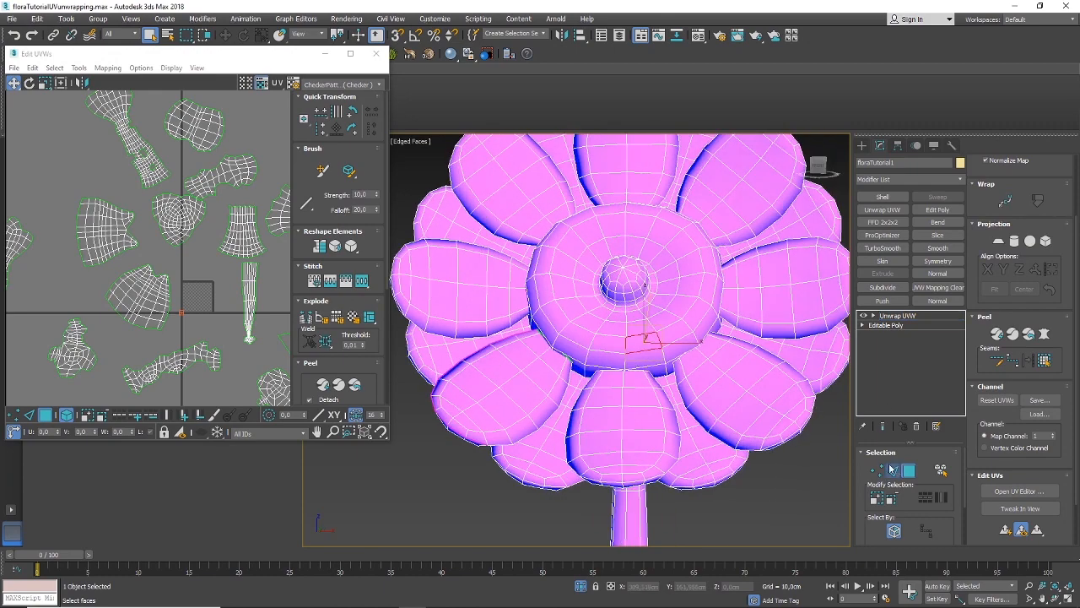
pyautogui.click(892, 470)
pyautogui.scroll(3, 662, 382)
pyautogui.keyDown('alt'); pyautogui.moveTo(662, 391); pyautogui.dragTo(662, 307, button='middle'); pyautogui.keyUp('alt')
pyautogui.keyDown('alt'); pyautogui.moveTo(597, 382); pyautogui.dragTo(657, 492, button='middle'); pyautogui.keyUp('alt')
pyautogui.keyDown('alt'); pyautogui.moveTo(599, 384); pyautogui.dragTo(601, 398, button='middle'); pyautogui.keyUp('alt')
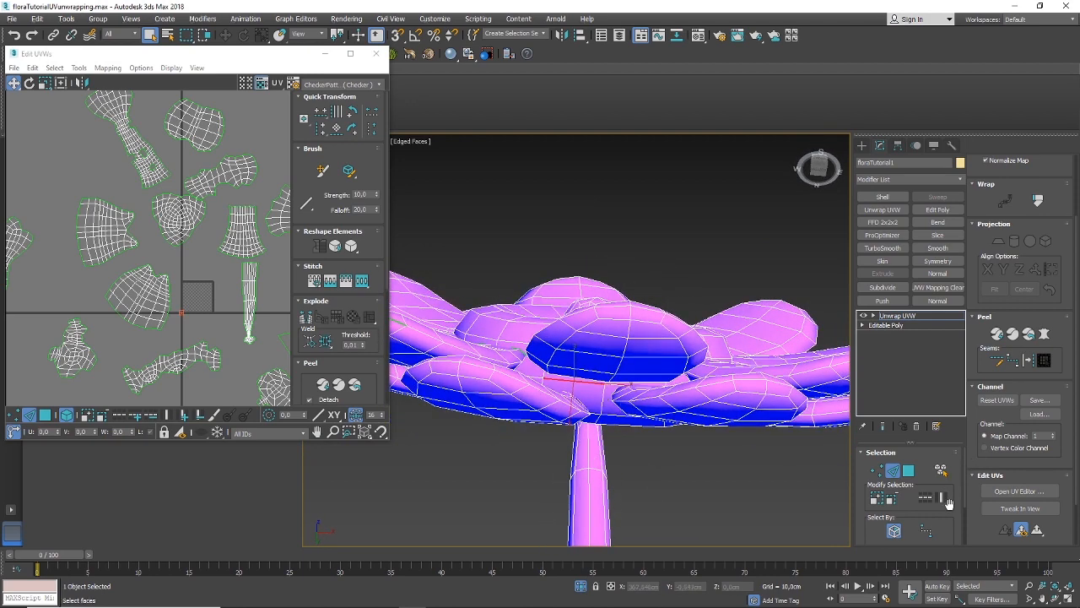
pyautogui.keyDown('alt'); pyautogui.moveTo(590, 371); pyautogui.dragTo(597, 439, button='middle'); pyautogui.keyUp('alt')
pyautogui.press('F3')
pyautogui.press('F3')
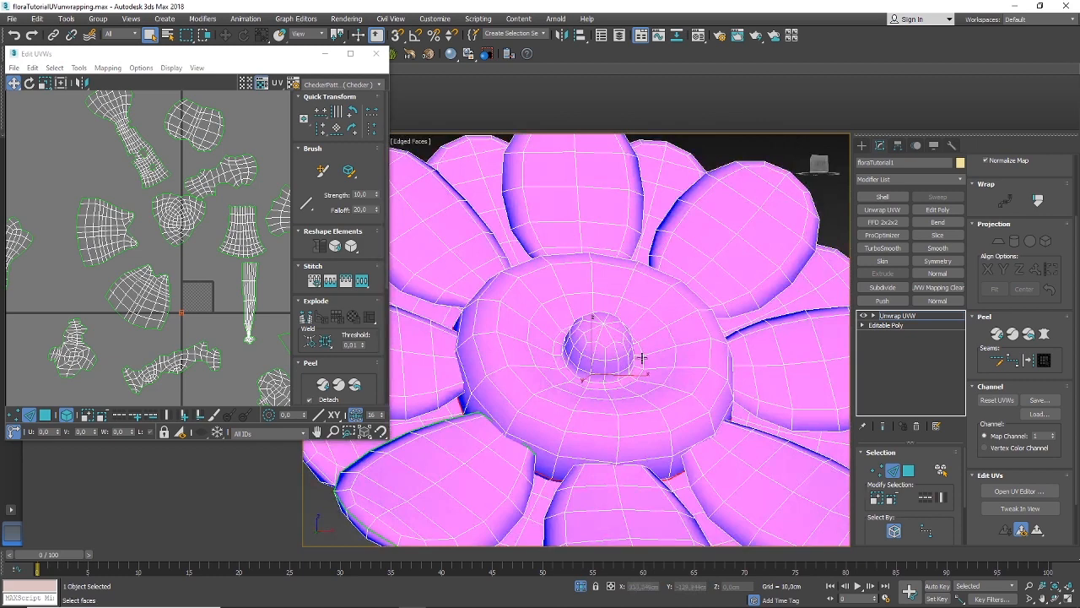
pyautogui.click(1030, 363)
# Expand a face selection on the flower's central disc to its seam, pelt map and relax it, and commit the result
pyautogui.scroll(-2, 621, 383)
pyautogui.keyDown('alt'); pyautogui.moveTo(621, 384); pyautogui.dragTo(613, 392, button='middle'); pyautogui.keyUp('alt')
pyautogui.scroll(3, 610, 393)
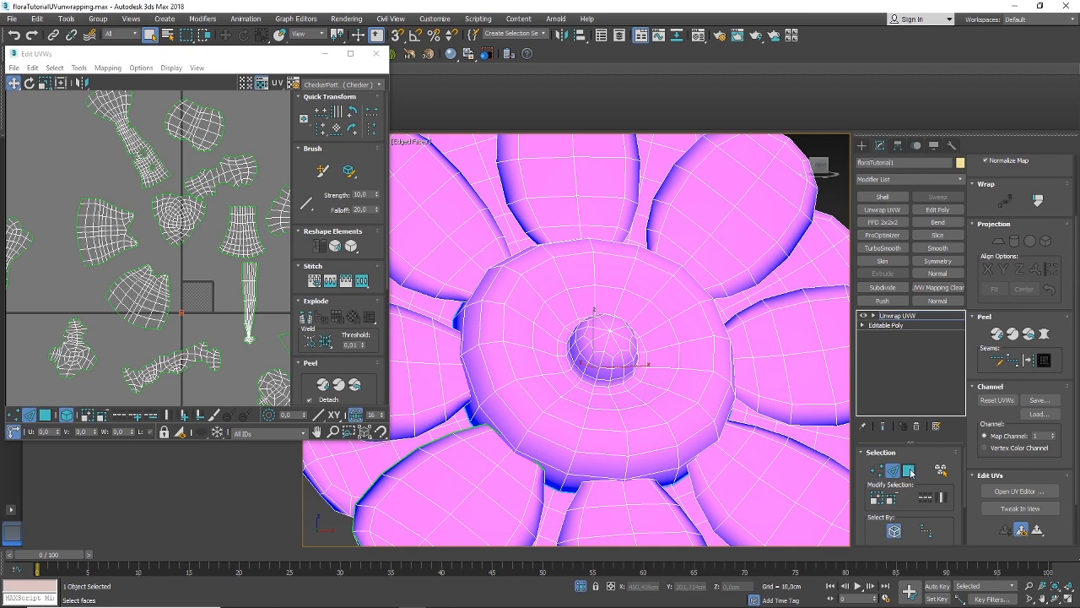
pyautogui.click(909, 469)
pyautogui.click(656, 418)
pyautogui.click(1043, 361)
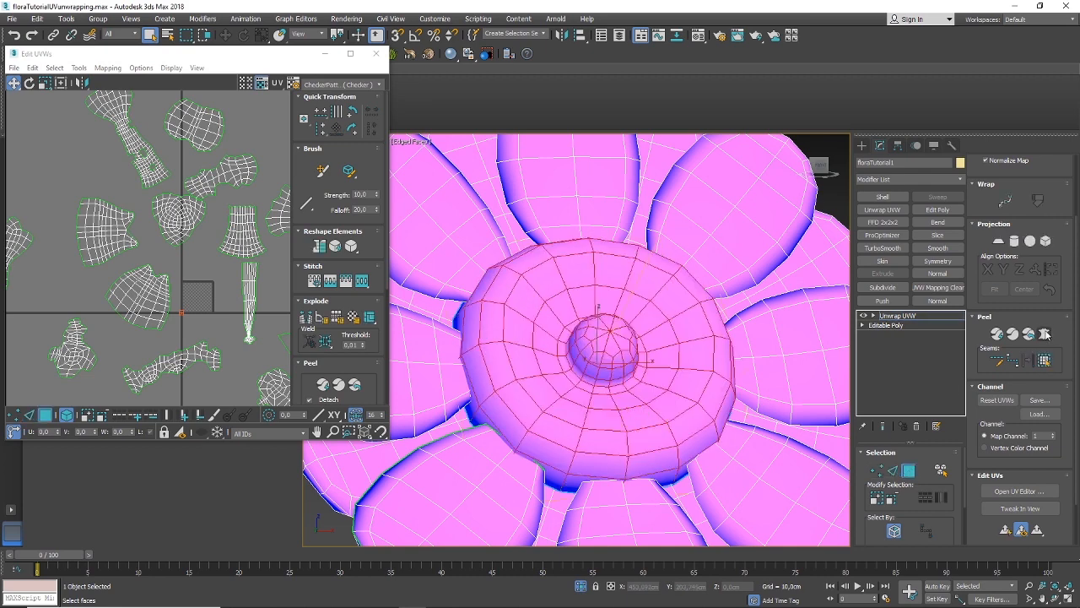
pyautogui.click(1045, 335)
pyautogui.click(812, 240)
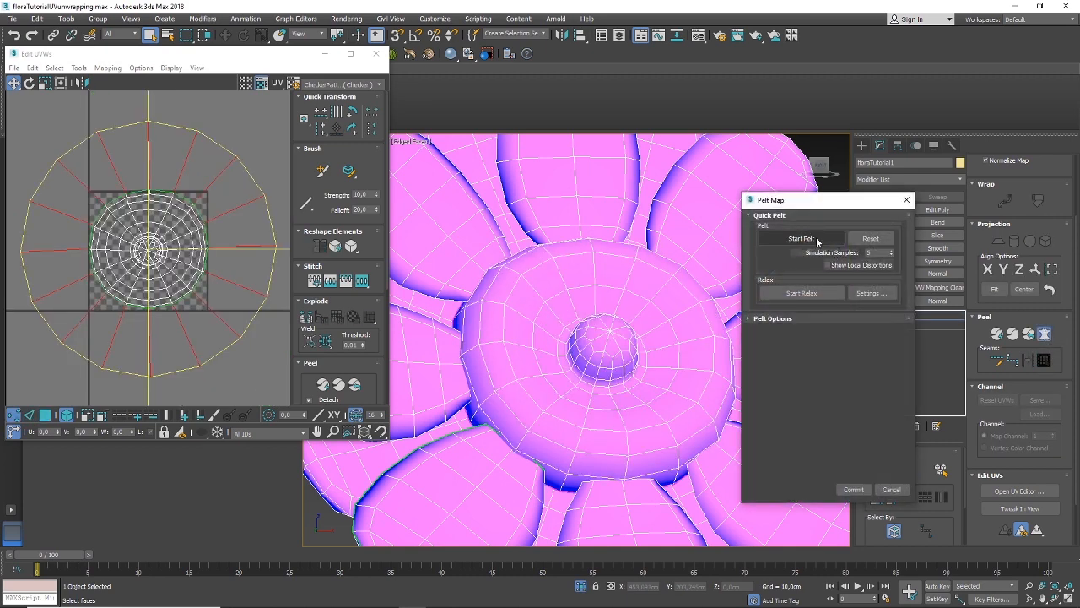
pyautogui.click(803, 292)
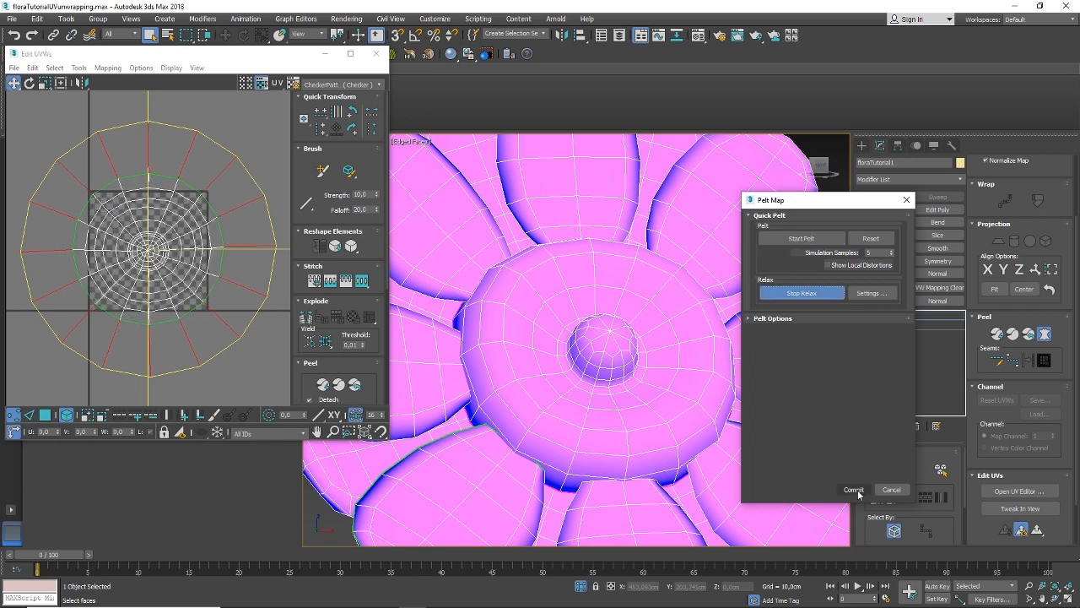
pyautogui.click(854, 489)
# Examine the central disc's pelted UV shell and compare it with the knob and disc geometry on the flower
pyautogui.scroll(5, 126, 244)
pyautogui.scroll(4, 201, 240)
pyautogui.scroll(-4, 197, 243)
pyautogui.scroll(4, 157, 242)
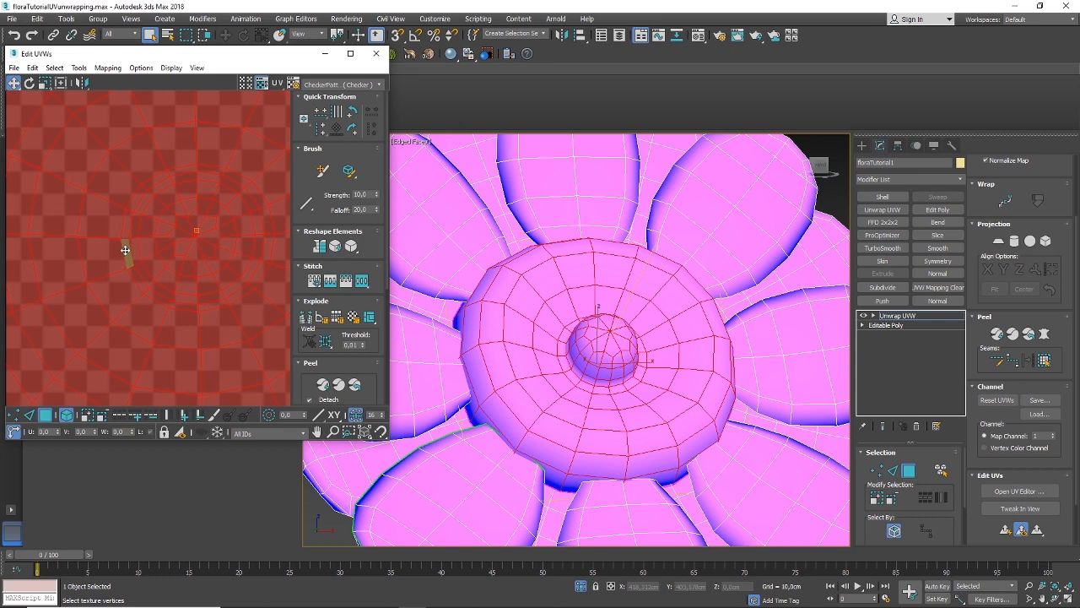
pyautogui.scroll(-5, 157, 253)
pyautogui.scroll(-2, 156, 255)
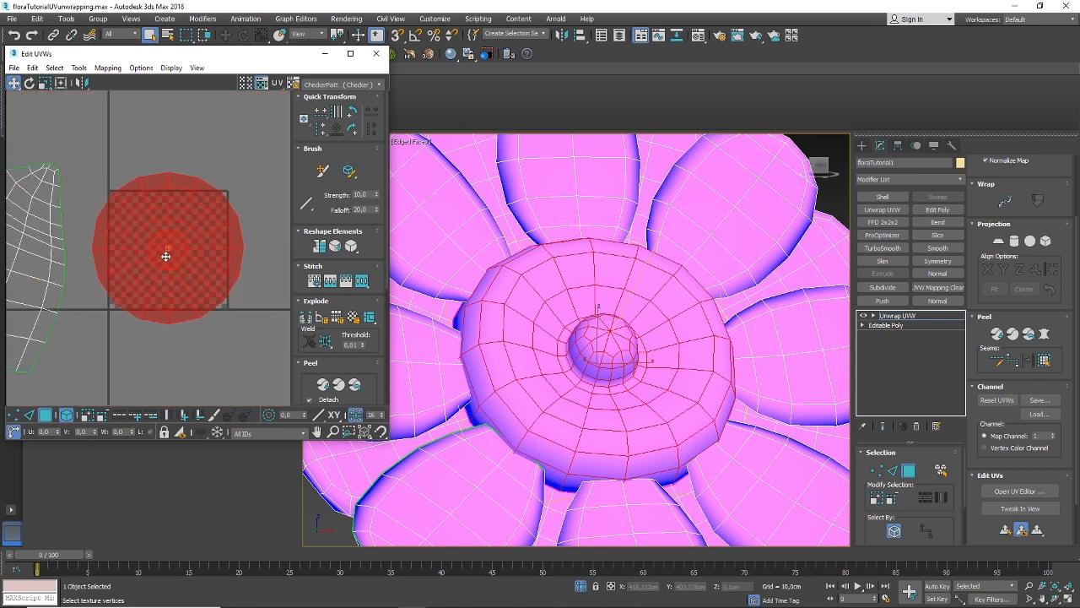
pyautogui.scroll(-5, 551, 319)
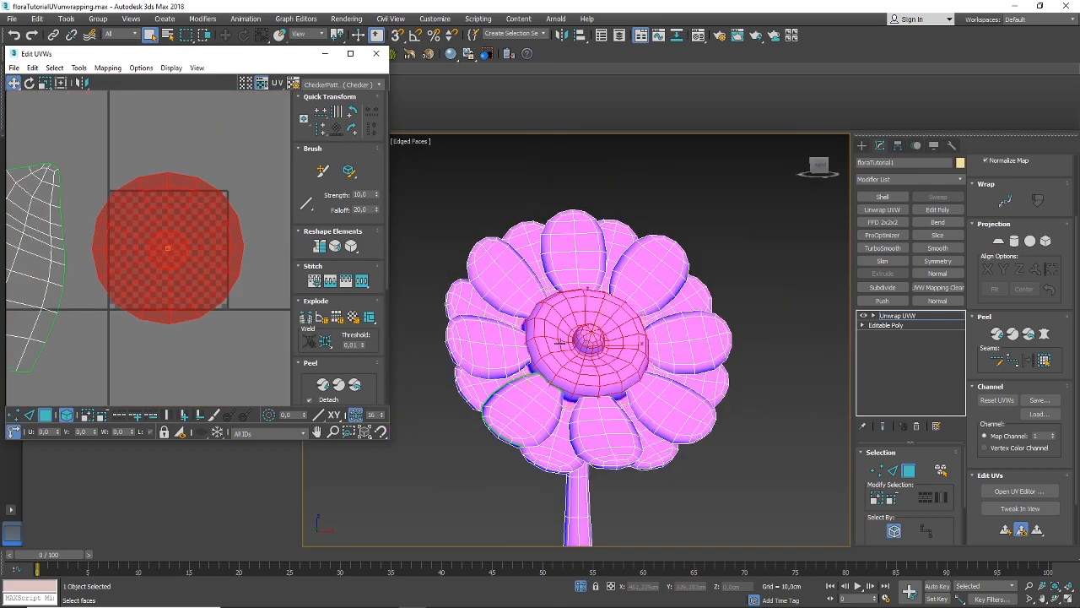
pyautogui.scroll(3, 573, 338)
pyautogui.scroll(4, 593, 346)
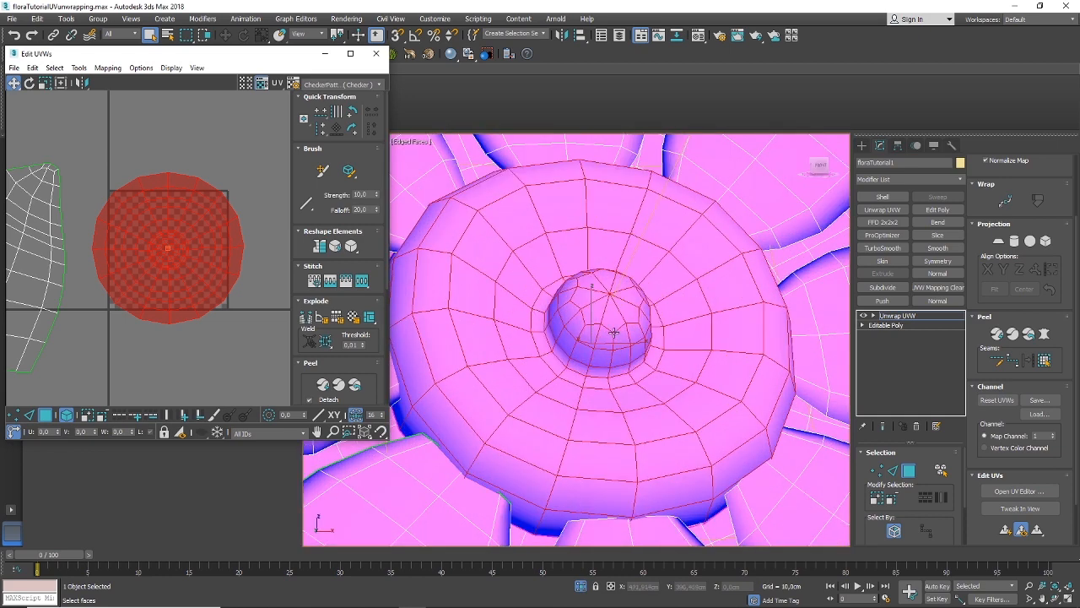
pyautogui.scroll(-5, 591, 326)
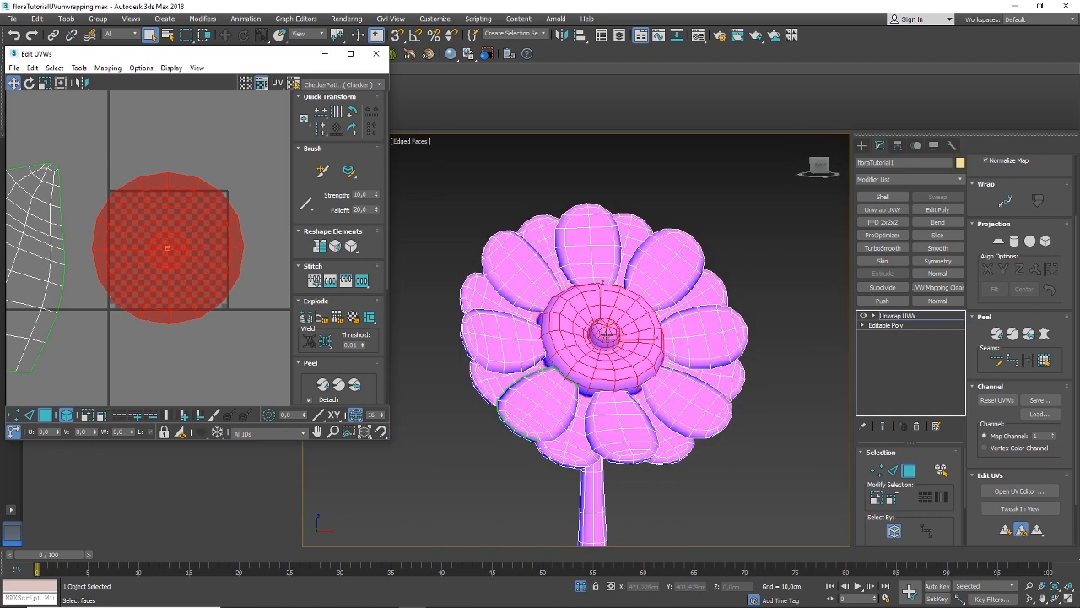
pyautogui.scroll(4, 602, 325)
pyautogui.scroll(-3, 607, 331)
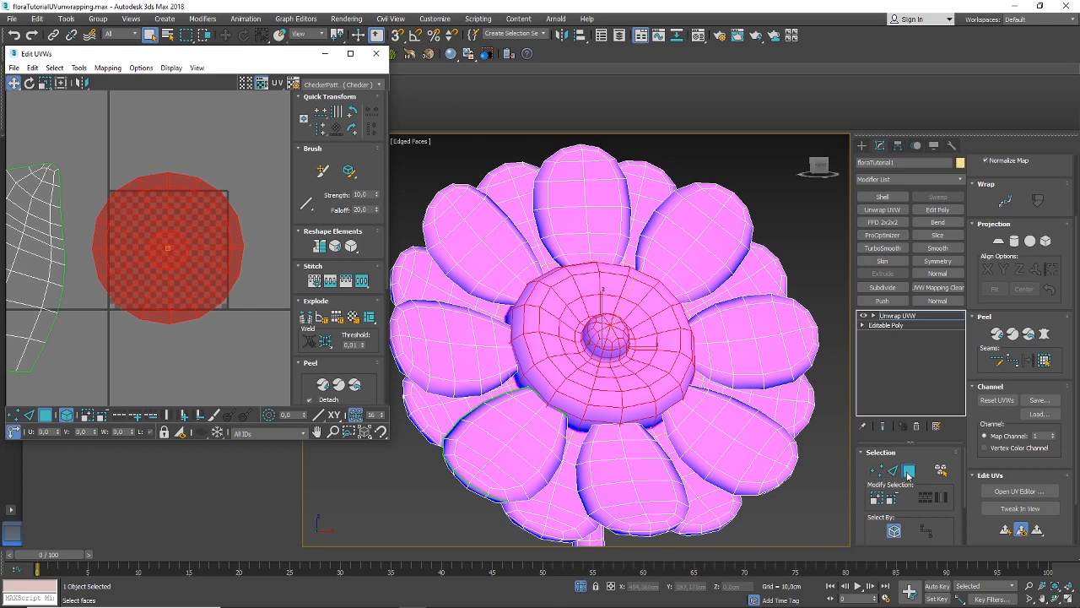
# Move the central disc's UV shell off the checkered UV tile into the area above it
pyautogui.scroll(-4, 574, 374)
pyautogui.keyDown('alt'); pyautogui.moveTo(586, 413); pyautogui.dragTo(582, 325, button='middle'); pyautogui.keyUp('alt')
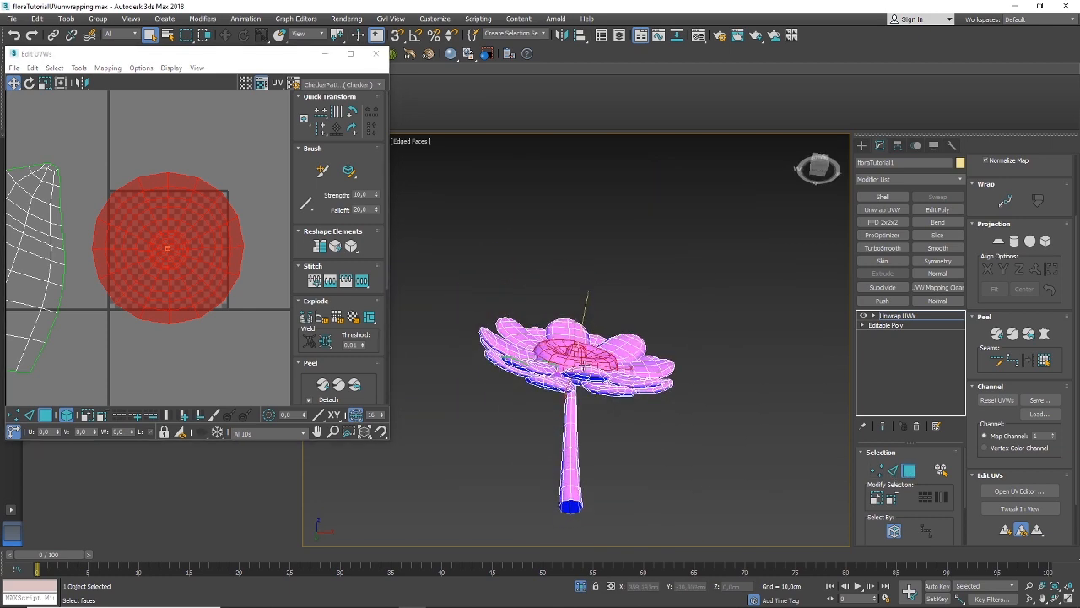
pyautogui.moveTo(207, 264); pyautogui.dragTo(274, 125)
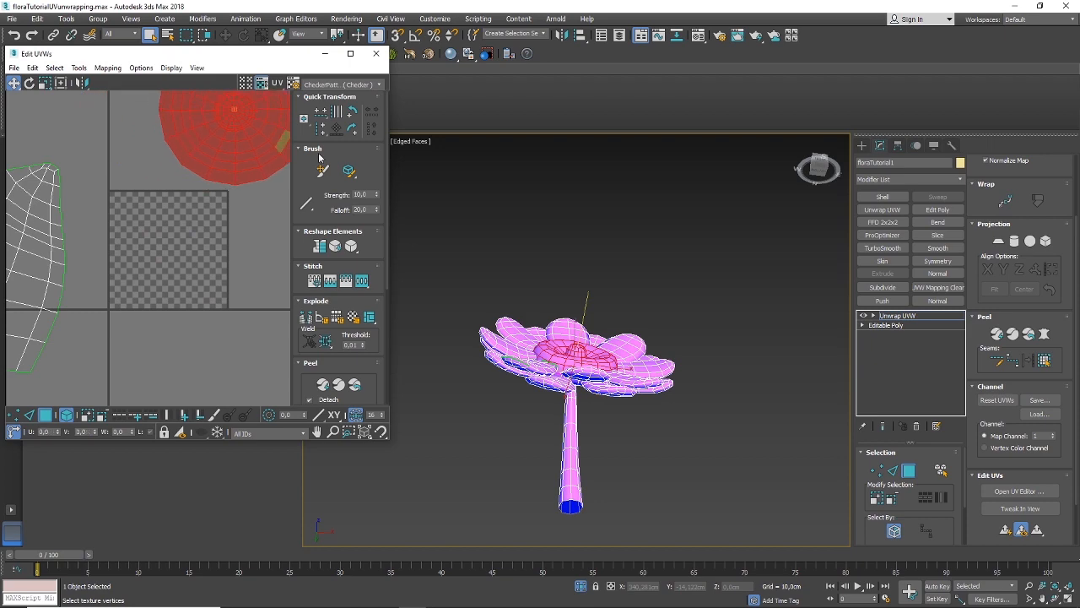
# Expand a face selection on the underside of the flower's central disc to its seam, pelt map and relax it, and commit the result
pyautogui.scroll(-3, 406, 308)
pyautogui.scroll(4, 471, 341)
pyautogui.keyDown('alt'); pyautogui.moveTo(473, 358); pyautogui.dragTo(477, 311, button='middle'); pyautogui.keyUp('alt')
pyautogui.click(477, 311)
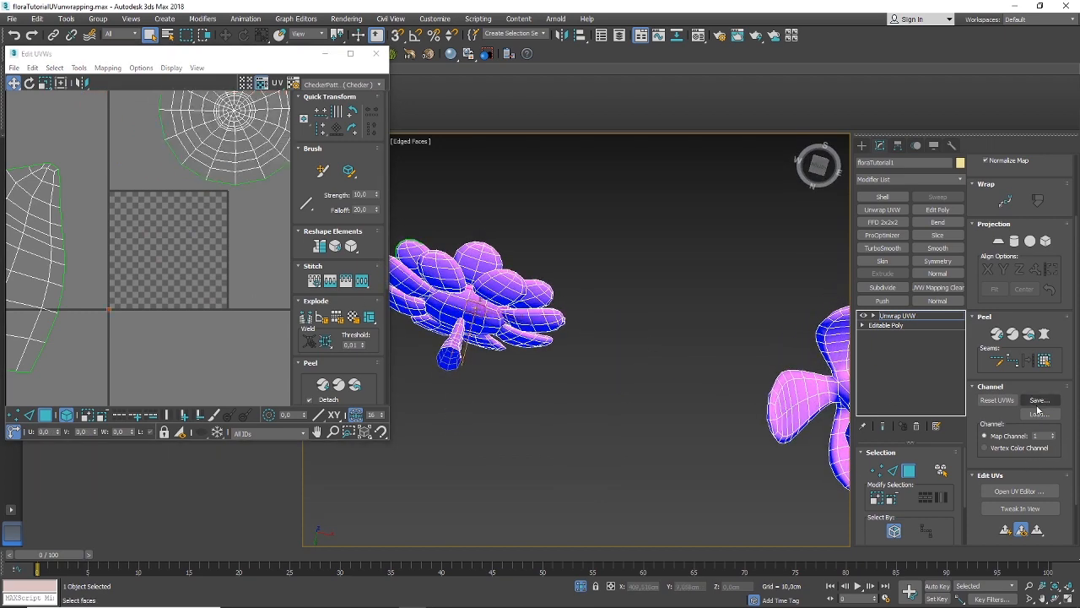
pyautogui.click(1044, 360)
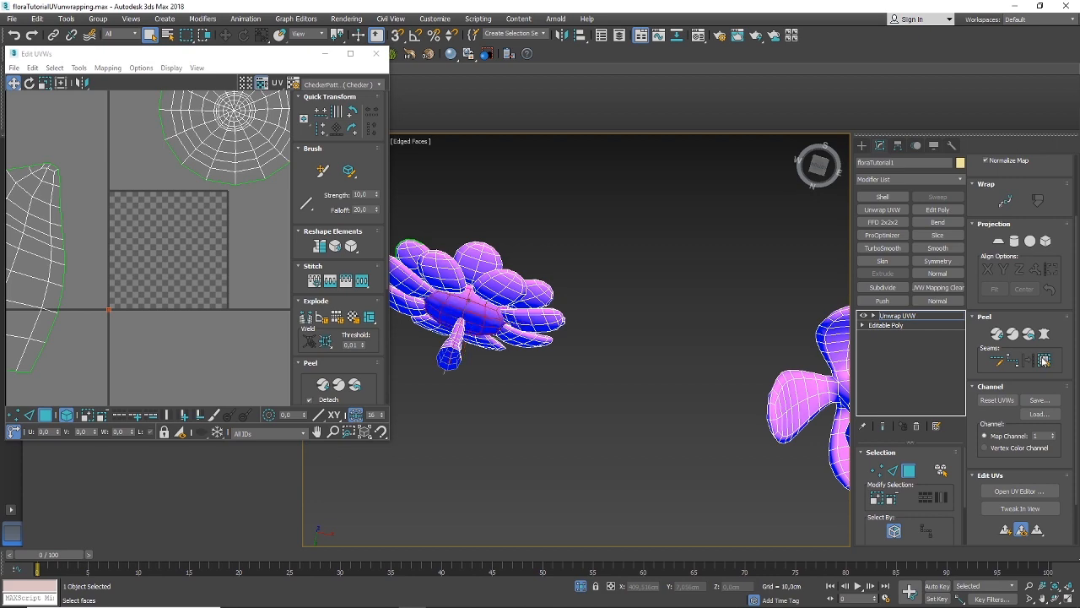
pyautogui.scroll(8, 447, 329)
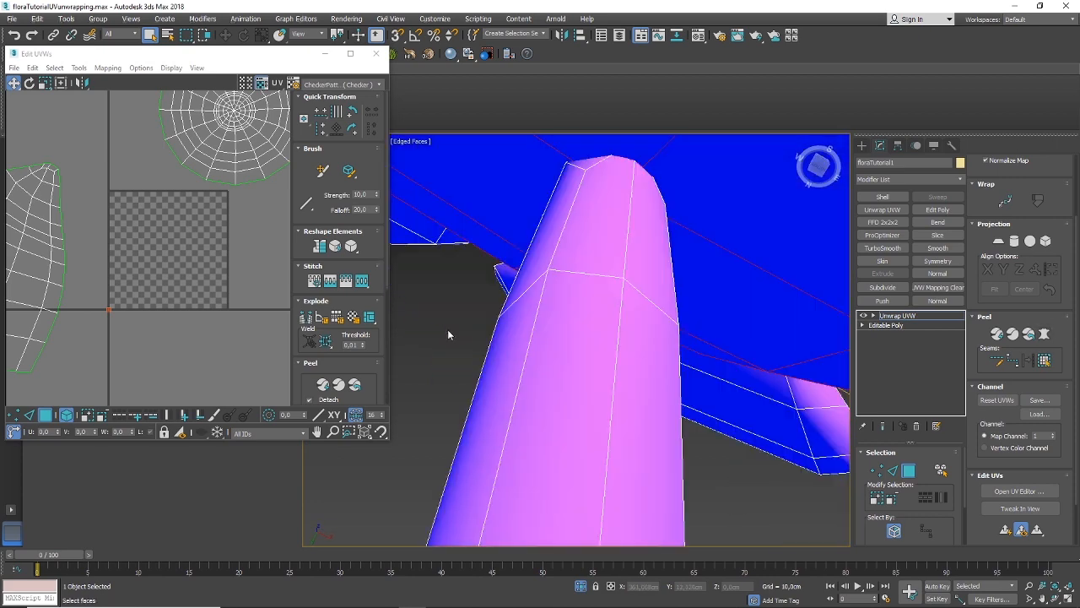
pyautogui.scroll(-8, 462, 335)
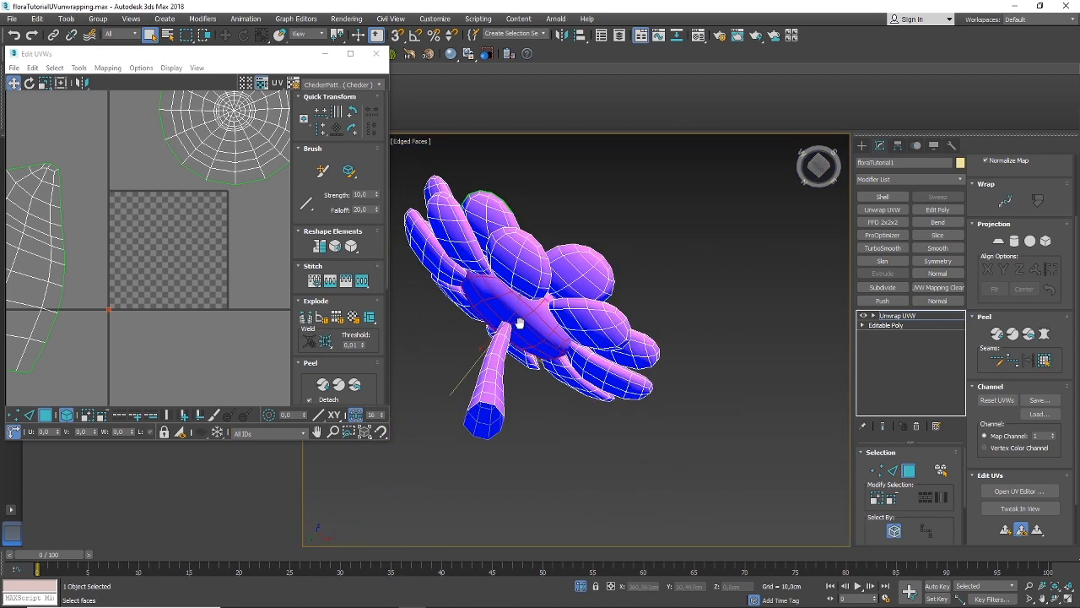
pyautogui.click(1044, 335)
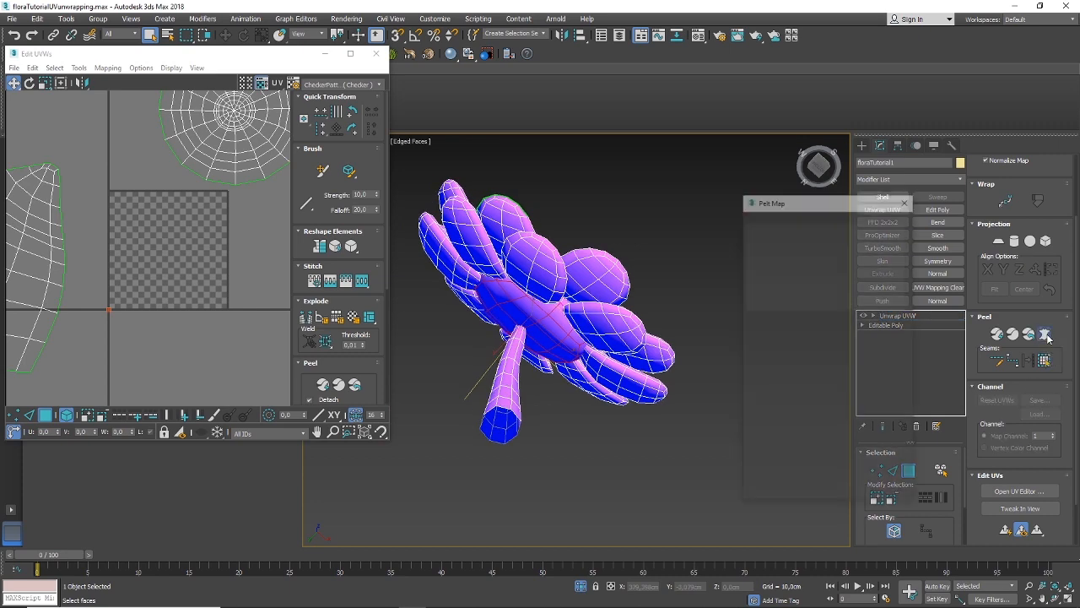
pyautogui.click(802, 238)
pyautogui.click(801, 292)
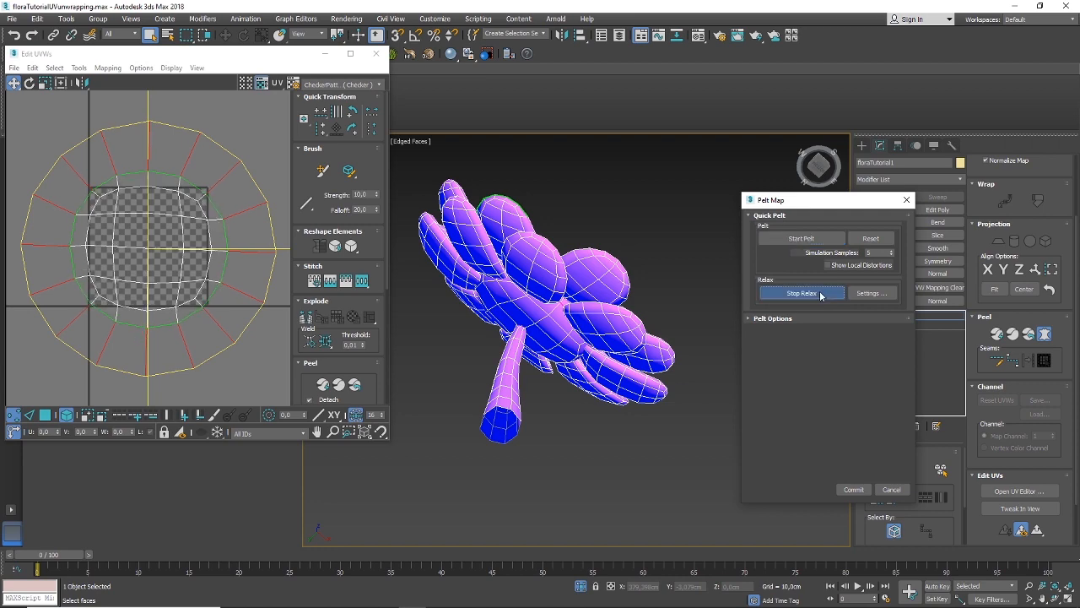
pyautogui.click(852, 489)
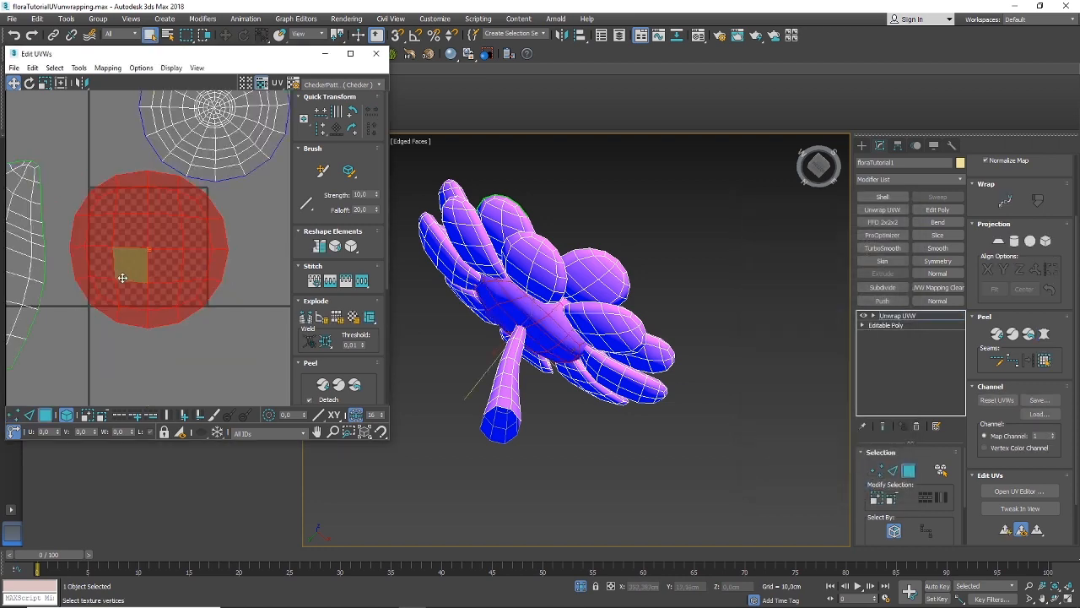
# Move the disc underside's UV shell into the free area below the other shells
pyautogui.scroll(-5, 169, 304)
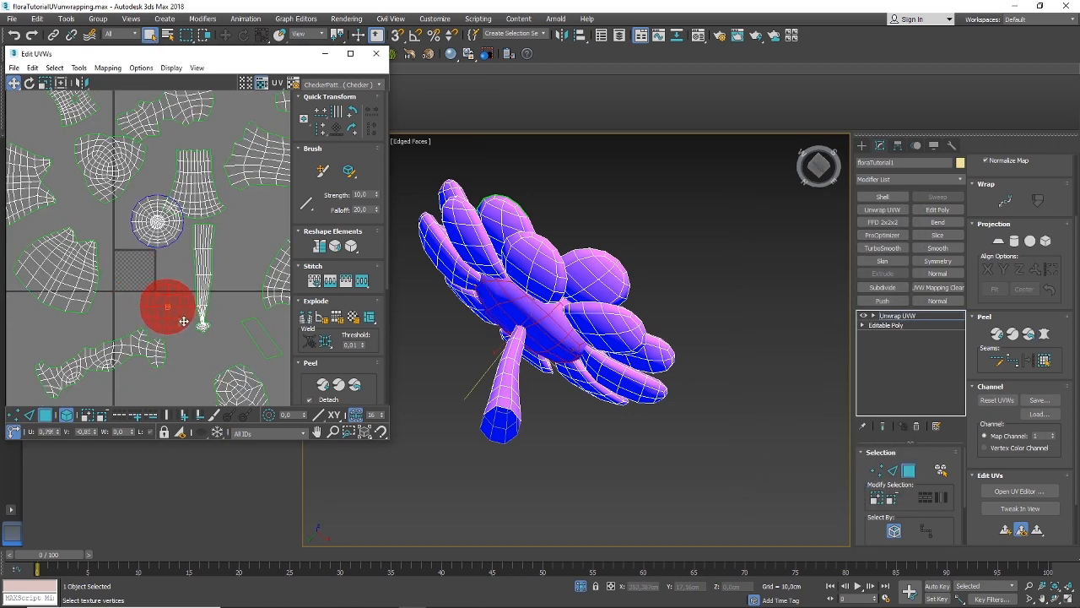
pyautogui.scroll(-2, 179, 317)
pyautogui.moveTo(174, 332); pyautogui.dragTo(173, 377)
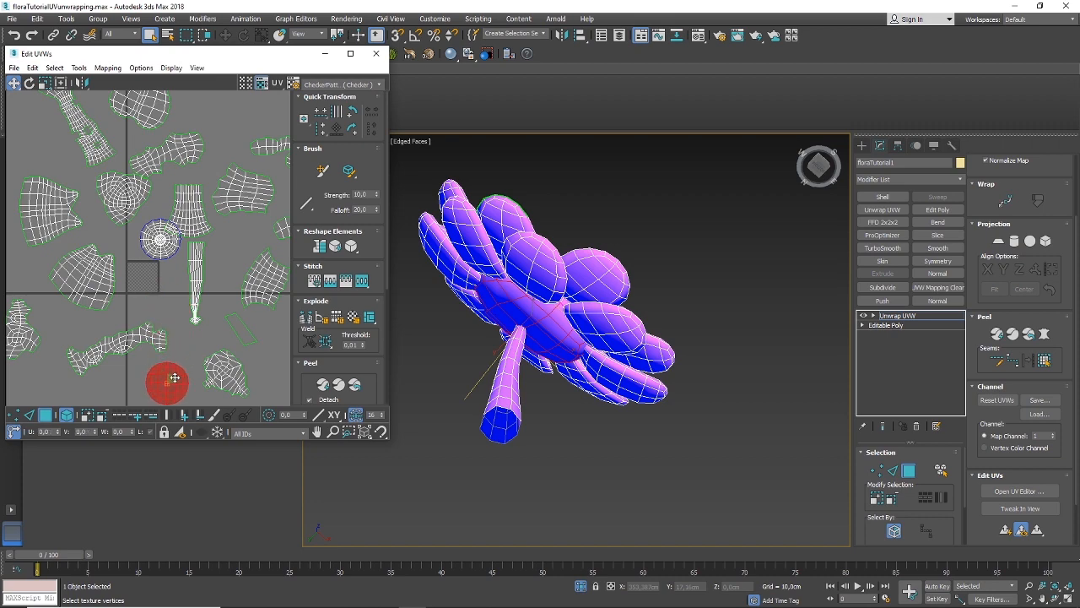
# Select the lengthwise edges along the back of the round flower's stem up to its tip and convert them to a pelt seam
pyautogui.scroll(-4, 518, 354)
pyautogui.keyDown('alt'); pyautogui.moveTo(560, 332); pyautogui.dragTo(584, 390, button='middle'); pyautogui.keyUp('alt')
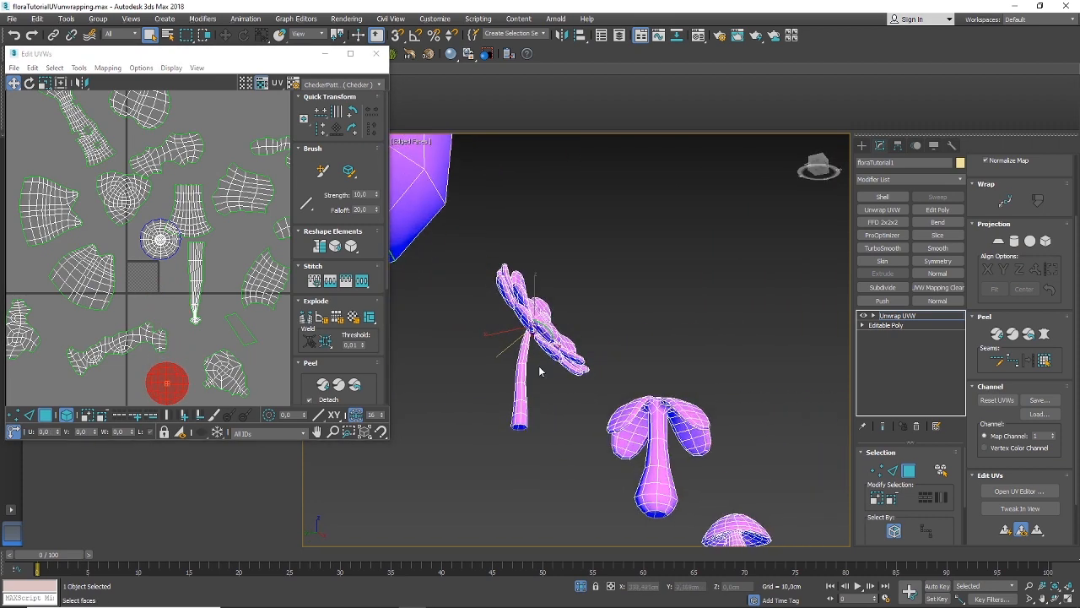
pyautogui.scroll(4, 540, 371)
pyautogui.click(892, 471)
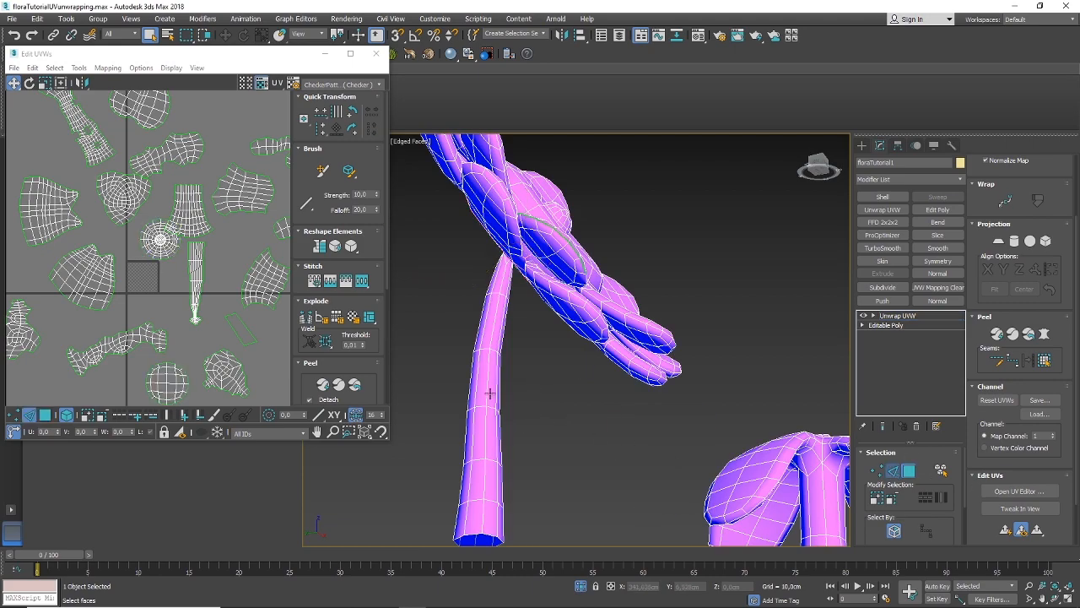
pyautogui.keyDown('alt'); pyautogui.moveTo(457, 394); pyautogui.dragTo(549, 427, button='middle'); pyautogui.keyUp('alt')
pyautogui.scroll(3, 495, 249)
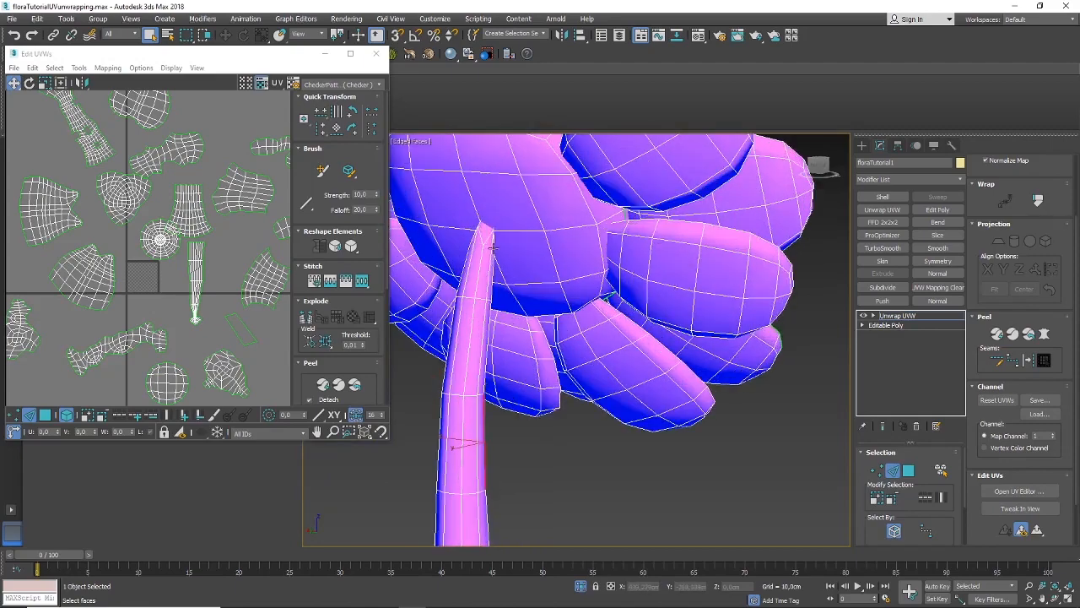
pyautogui.keyDown('alt'); pyautogui.moveTo(474, 225); pyautogui.dragTo(484, 248, button='middle'); pyautogui.keyUp('alt')
pyautogui.click(495, 247)
pyautogui.scroll(2, 487, 240)
pyautogui.click(488, 243)
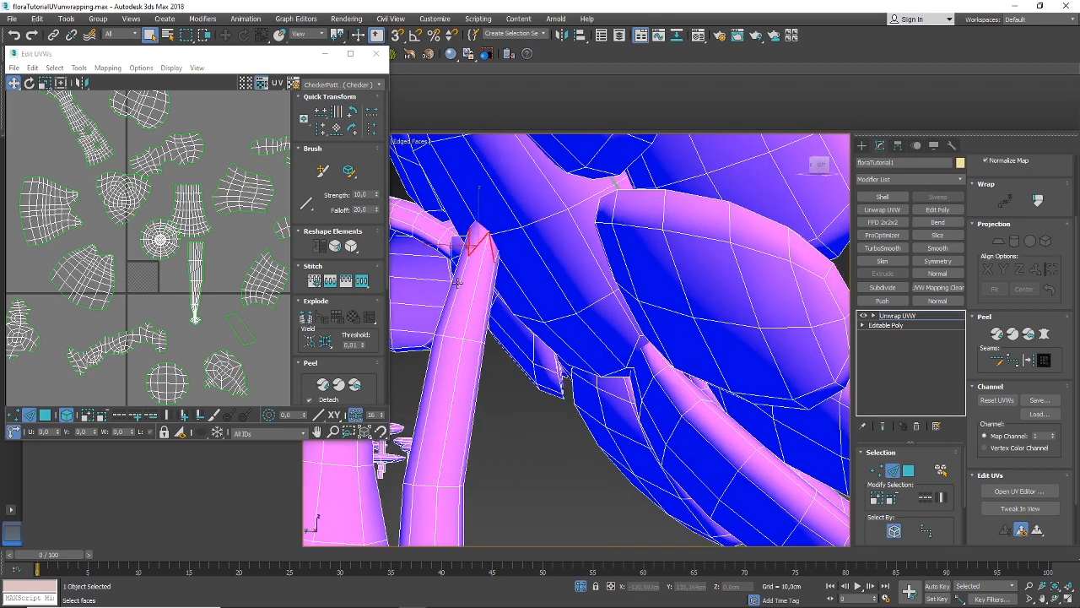
pyautogui.click(463, 275)
pyautogui.keyDown('alt'); pyautogui.moveTo(509, 267); pyautogui.dragTo(499, 167, button='middle'); pyautogui.keyUp('alt')
pyautogui.scroll(2, 492, 277)
pyautogui.keyDown('ctrl'); pyautogui.click(491, 282); pyautogui.keyUp('ctrl')
pyautogui.keyDown('ctrl'); pyautogui.click(493, 295); pyautogui.keyUp('ctrl')
pyautogui.keyDown('ctrl'); pyautogui.click(495, 314); pyautogui.keyUp('ctrl')
pyautogui.keyDown('ctrl'); pyautogui.click(492, 412); pyautogui.keyUp('ctrl')
pyautogui.keyDown('ctrl'); pyautogui.click(491, 450); pyautogui.keyUp('ctrl')
pyautogui.moveTo(517, 340); pyautogui.dragTo(637, 364, button='middle')
pyautogui.scroll(3, 537, 272)
pyautogui.click(1028, 362)
# Expand a face selection on the round flower's stem to its seams, pelt map and relax it, and commit the result
pyautogui.click(903, 470)
pyautogui.click(167, 382)
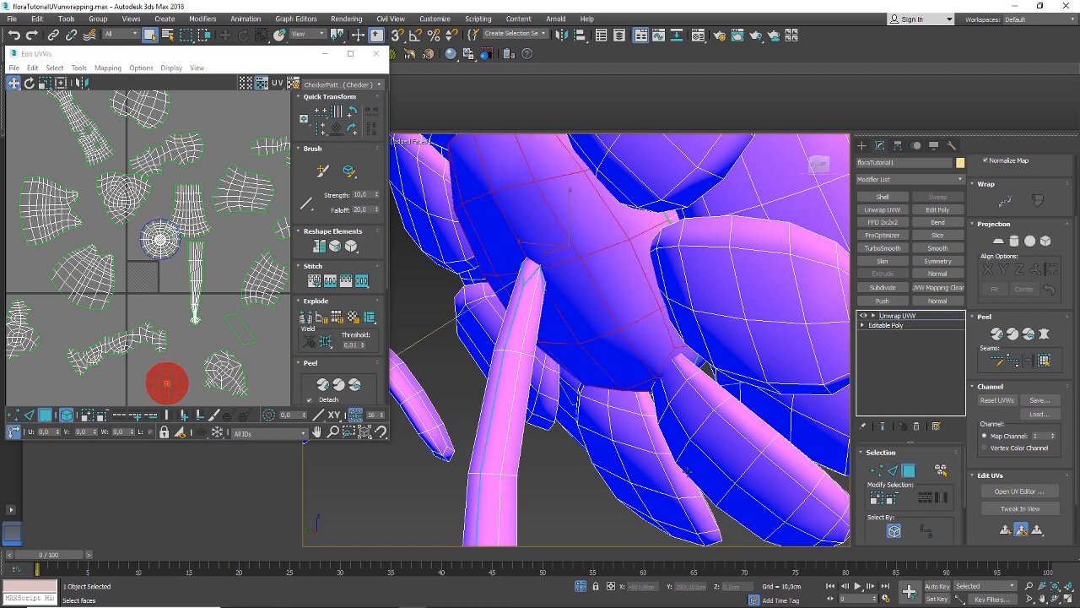
pyautogui.click(499, 445)
pyautogui.click(1045, 360)
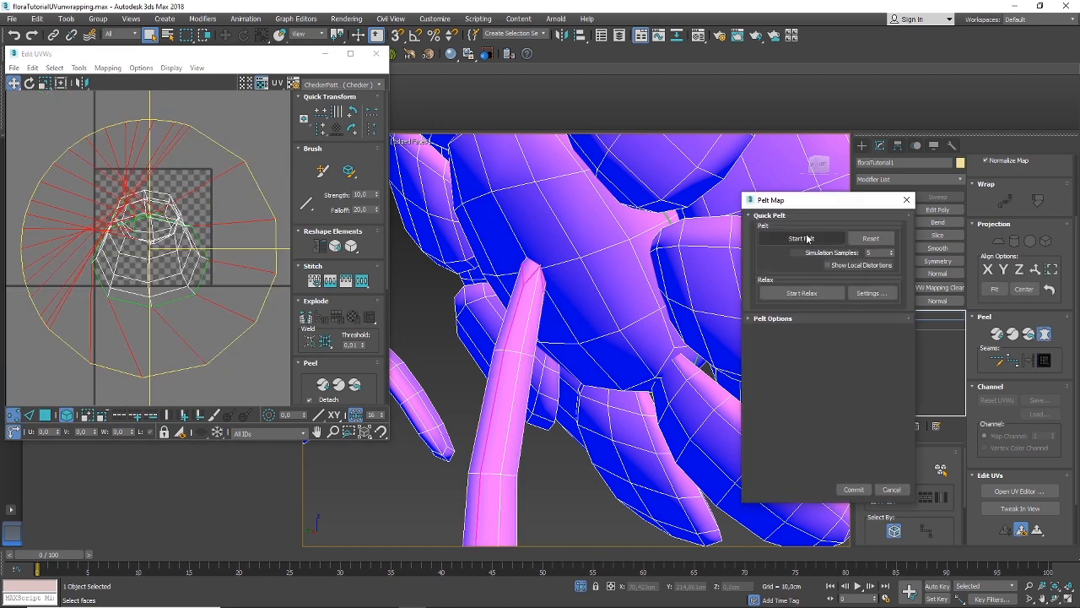
pyautogui.click(804, 239)
pyautogui.click(806, 292)
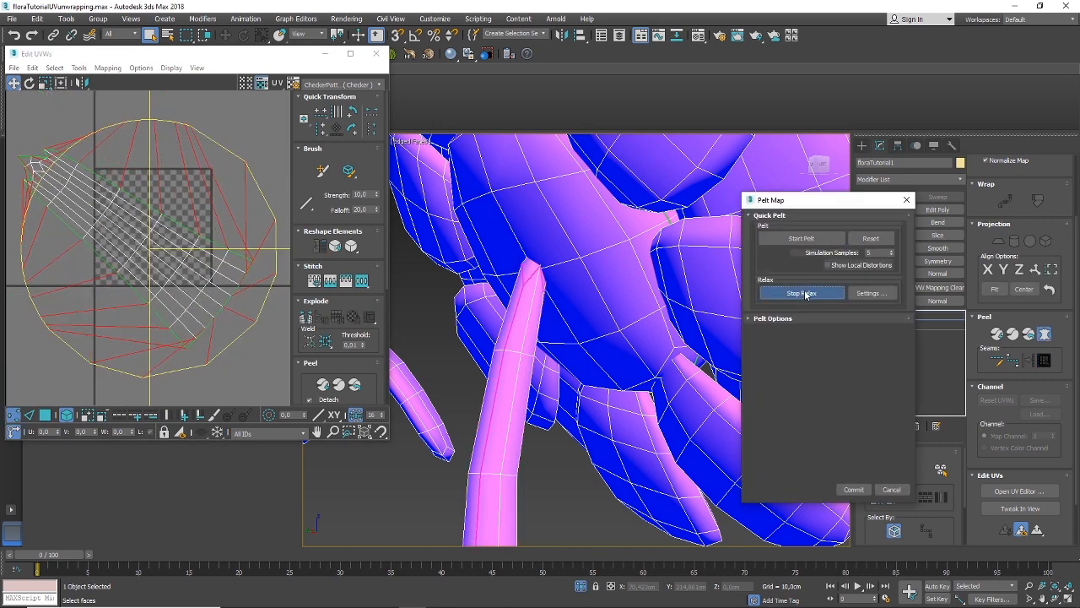
pyautogui.click(805, 292)
pyautogui.click(853, 490)
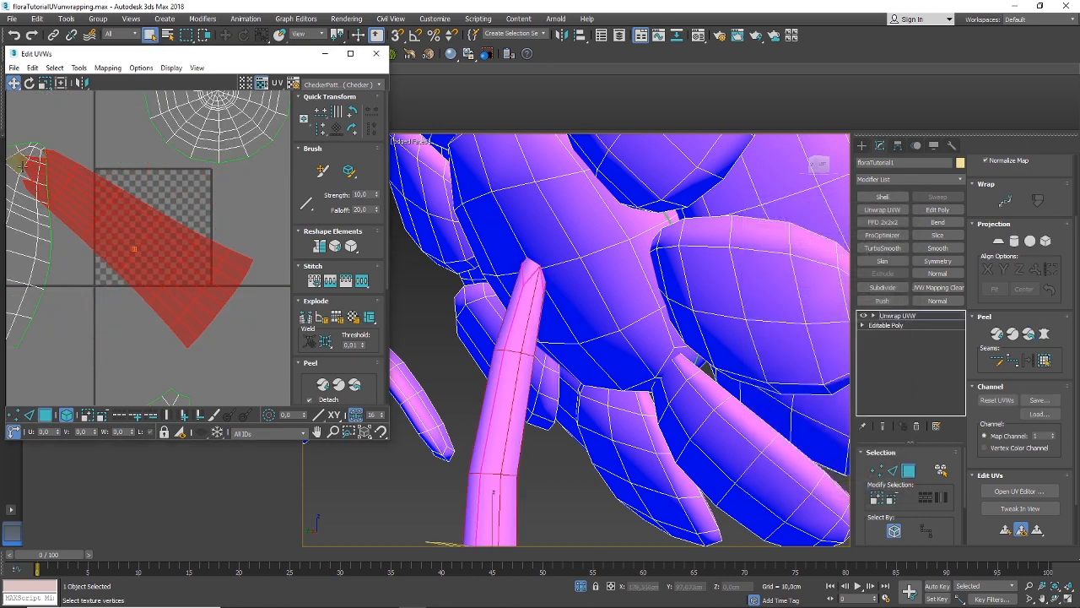
# Move the stem's UV shell off the checkered UV tile into the free area beside the thin rectangular shell
pyautogui.scroll(-3, 88, 193)
pyautogui.scroll(8, 98, 199)
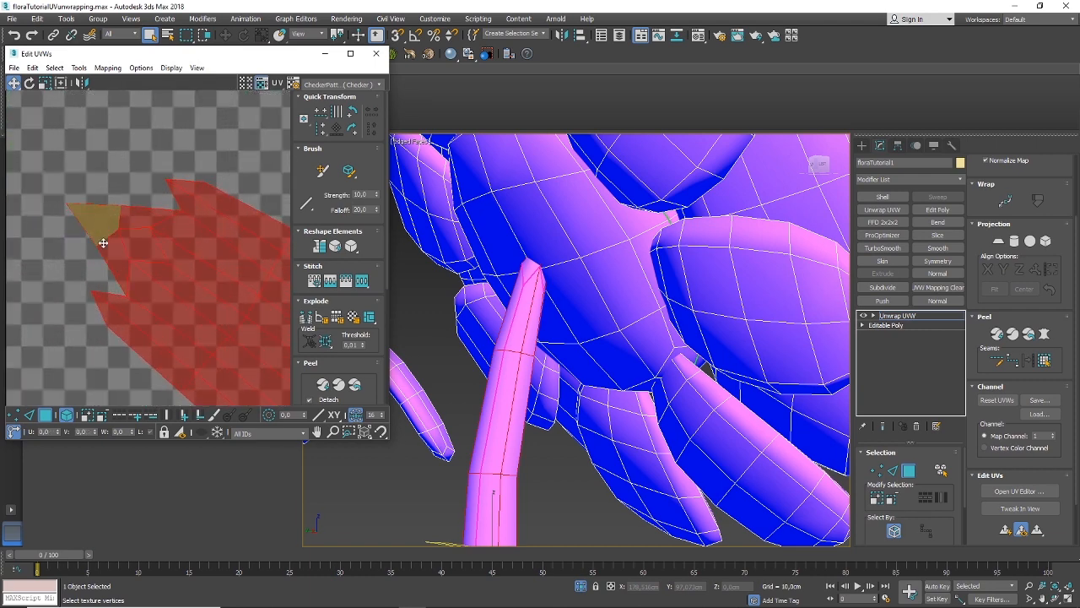
pyautogui.scroll(-5, 79, 219)
pyautogui.moveTo(93, 235); pyautogui.dragTo(243, 291)
pyautogui.scroll(-2, 209, 311)
pyautogui.scroll(1, 209, 310)
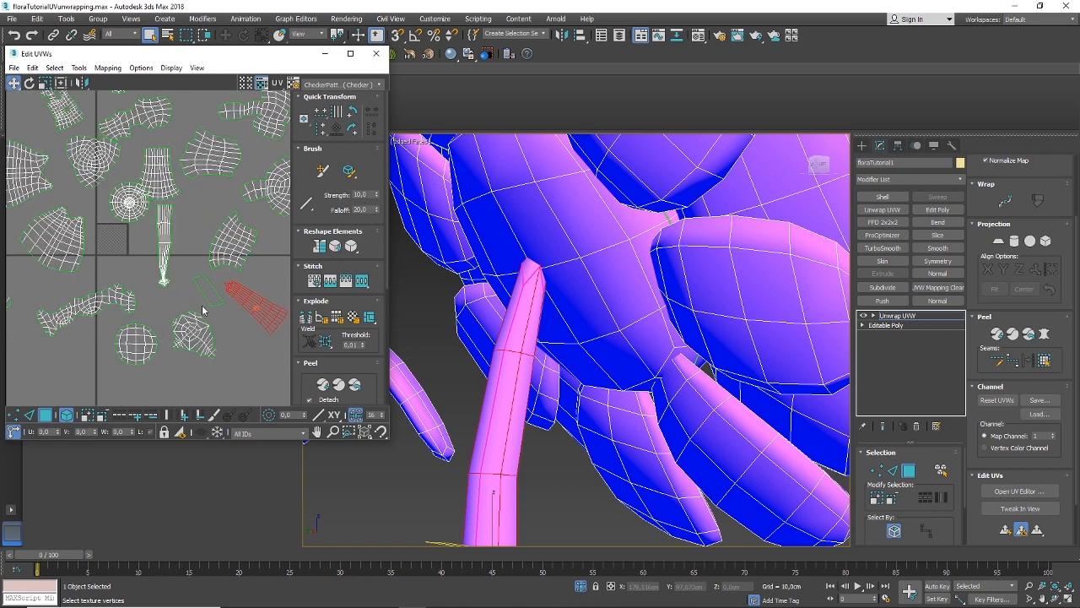
# Inspect the stem's UV shell among the other shells and locate the four-petalled flower among the models
pyautogui.moveTo(590, 384)
pyautogui.keyDown('alt'); pyautogui.mouseDown(button='middle')
pyautogui.moveTo(538, 369)
pyautogui.moveTo(571, 380)
pyautogui.mouseUp(button='middle'); pyautogui.keyUp('alt')
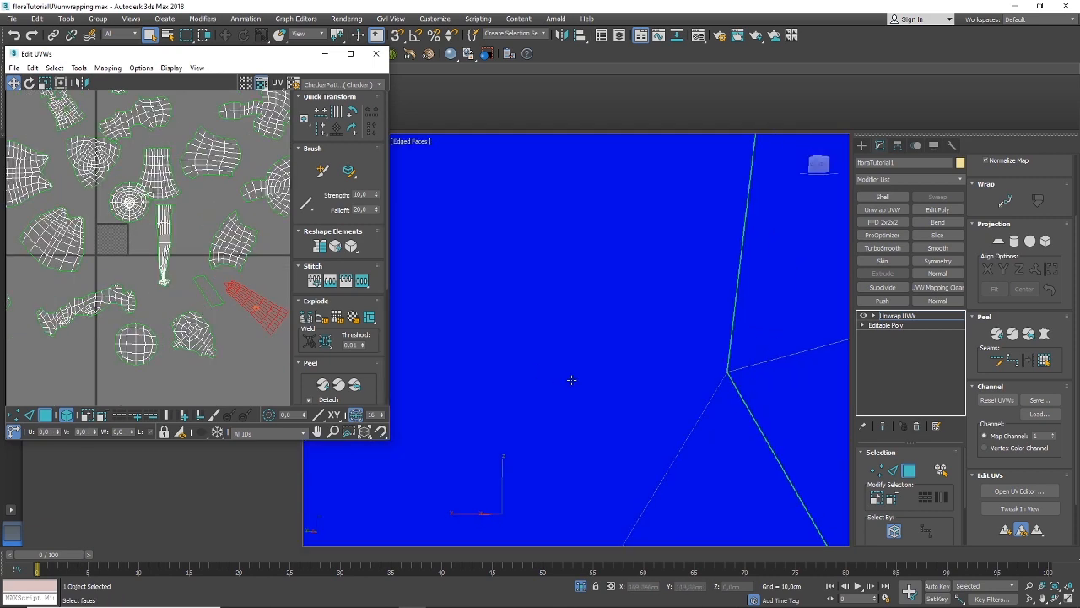
pyautogui.press('z')
pyautogui.moveTo(574, 376); pyautogui.dragTo(571, 377, button='middle')
pyautogui.scroll(-5, 570, 378)
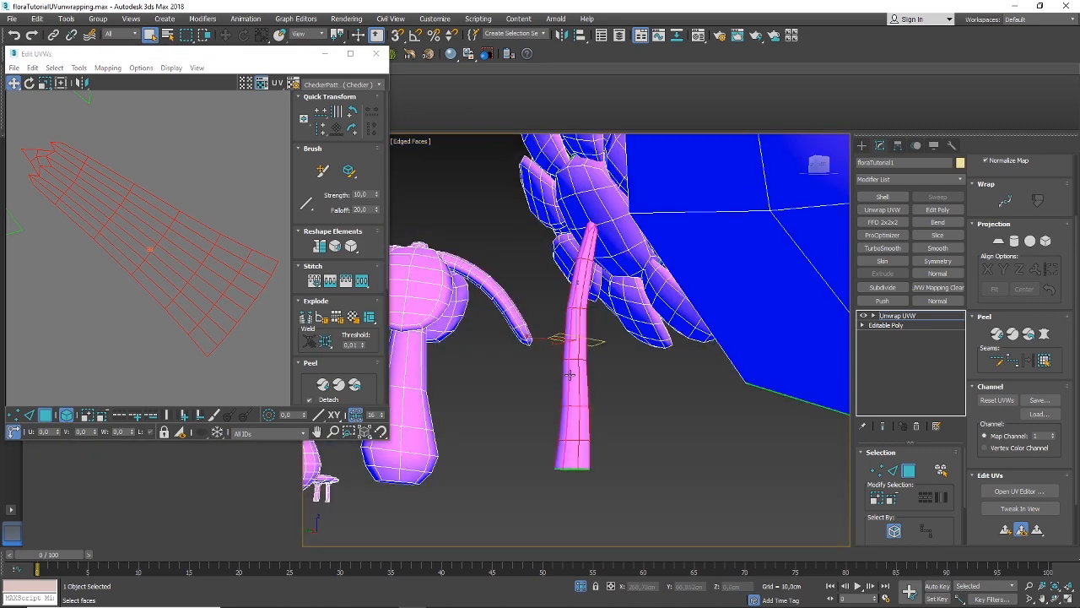
pyautogui.scroll(-6, 579, 380)
pyautogui.keyDown('alt'); pyautogui.moveTo(647, 368); pyautogui.dragTo(680, 373, button='middle'); pyautogui.keyUp('alt')
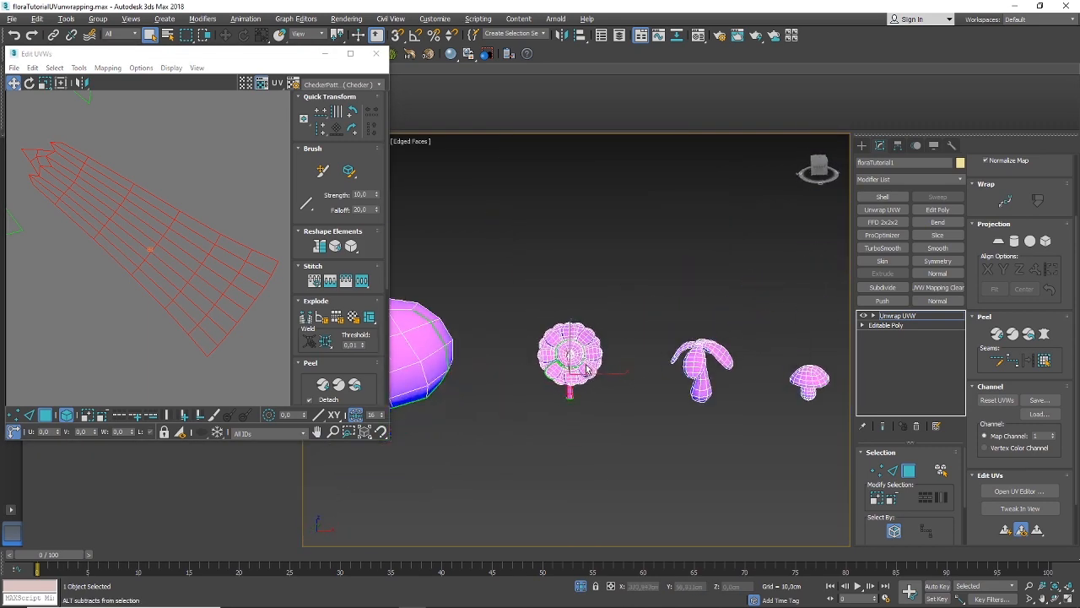
pyautogui.scroll(7, 680, 373)
pyautogui.scroll(-3, 680, 373)
pyautogui.scroll(-5, 101, 307)
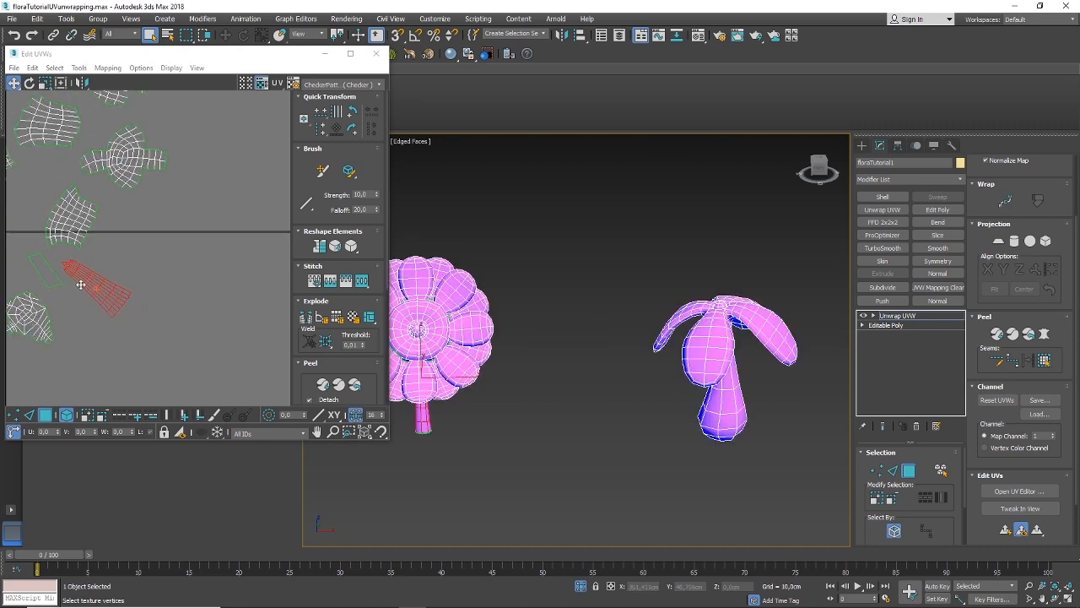
pyautogui.moveTo(80, 285); pyautogui.dragTo(167, 291, button='middle')
pyautogui.scroll(3, 74, 229)
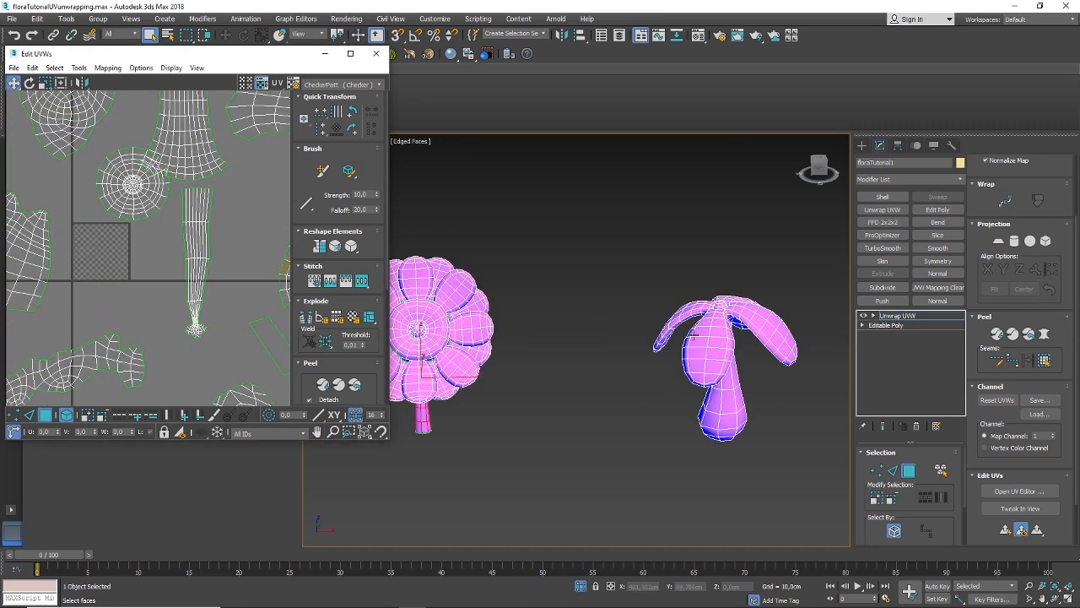
# Loop-select the rim edges around all petals of the four-petalled flower and convert them to pelt seams
pyautogui.scroll(4, 693, 357)
pyautogui.click(908, 471)
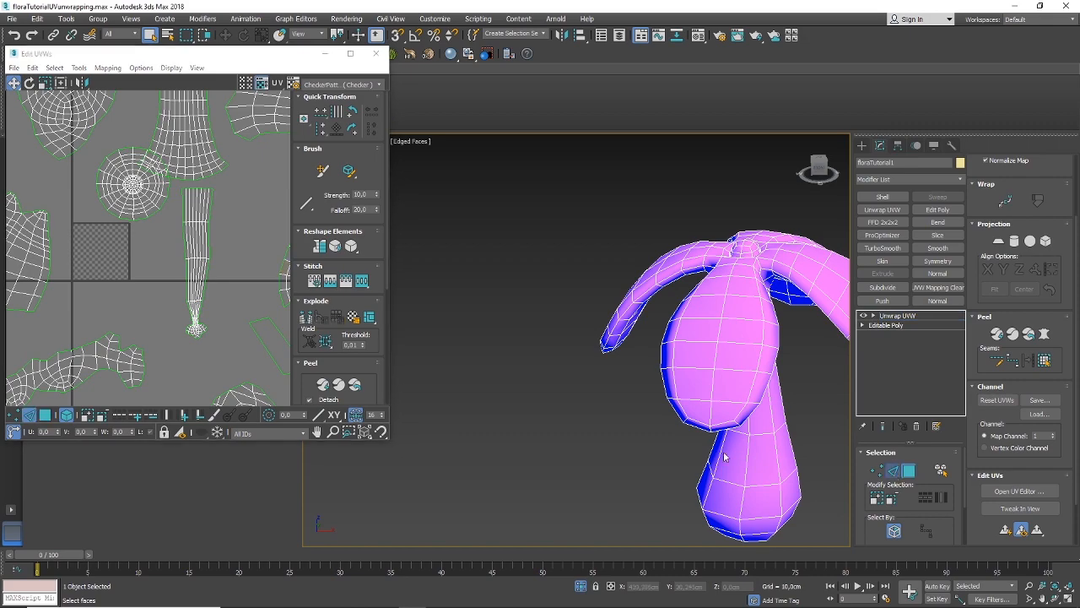
pyautogui.keyDown('alt'); pyautogui.moveTo(690, 427); pyautogui.dragTo(631, 355, button='middle'); pyautogui.keyUp('alt')
pyautogui.scroll(3, 546, 301)
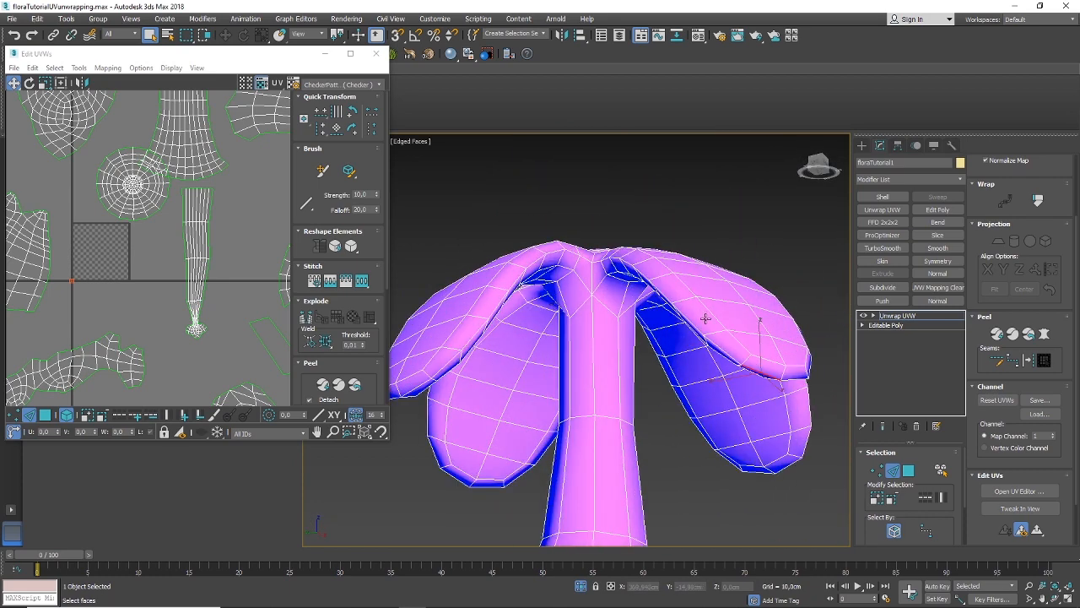
pyautogui.keyDown('alt'); pyautogui.moveTo(705, 318); pyautogui.dragTo(705, 330, button='middle'); pyautogui.keyUp('alt')
pyautogui.click(721, 349)
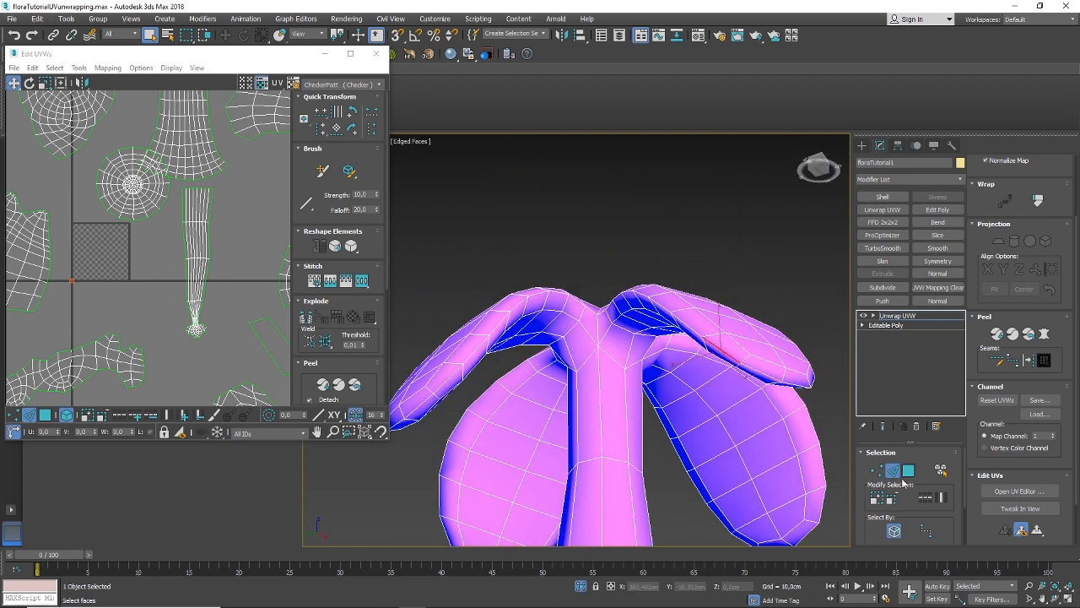
pyautogui.click(925, 498)
pyautogui.keyDown('alt'); pyautogui.moveTo(718, 397); pyautogui.dragTo(605, 391, button='middle'); pyautogui.keyUp('alt')
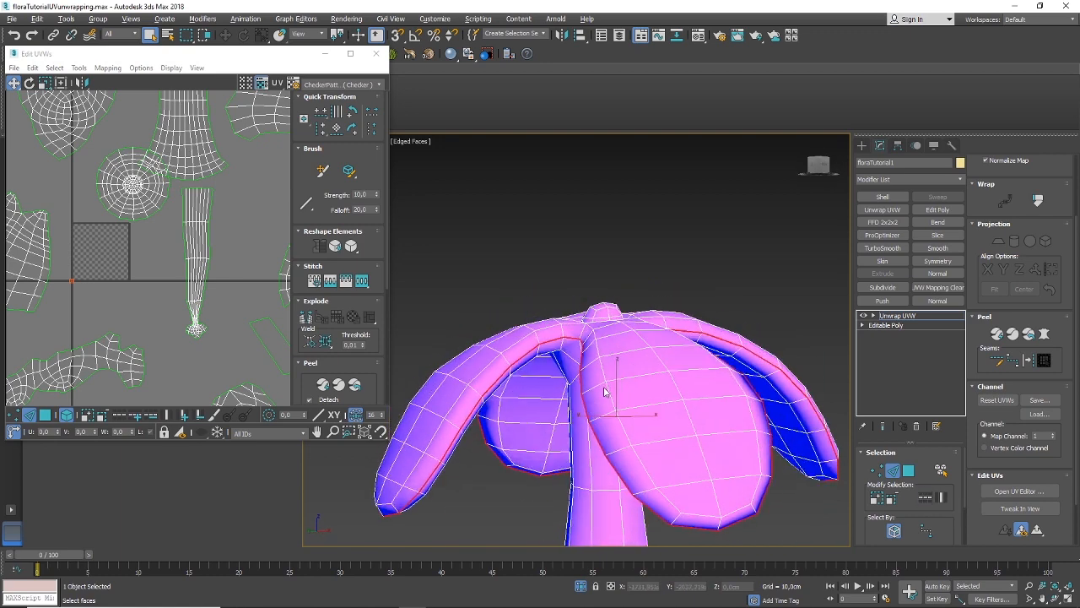
pyautogui.scroll(-5, 597, 363)
pyautogui.keyDown('alt'); pyautogui.moveTo(594, 353); pyautogui.dragTo(567, 395, button='middle'); pyautogui.keyUp('alt')
pyautogui.scroll(4, 614, 400)
pyautogui.keyDown('alt'); pyautogui.moveTo(643, 358); pyautogui.dragTo(545, 358, button='middle'); pyautogui.keyUp('alt')
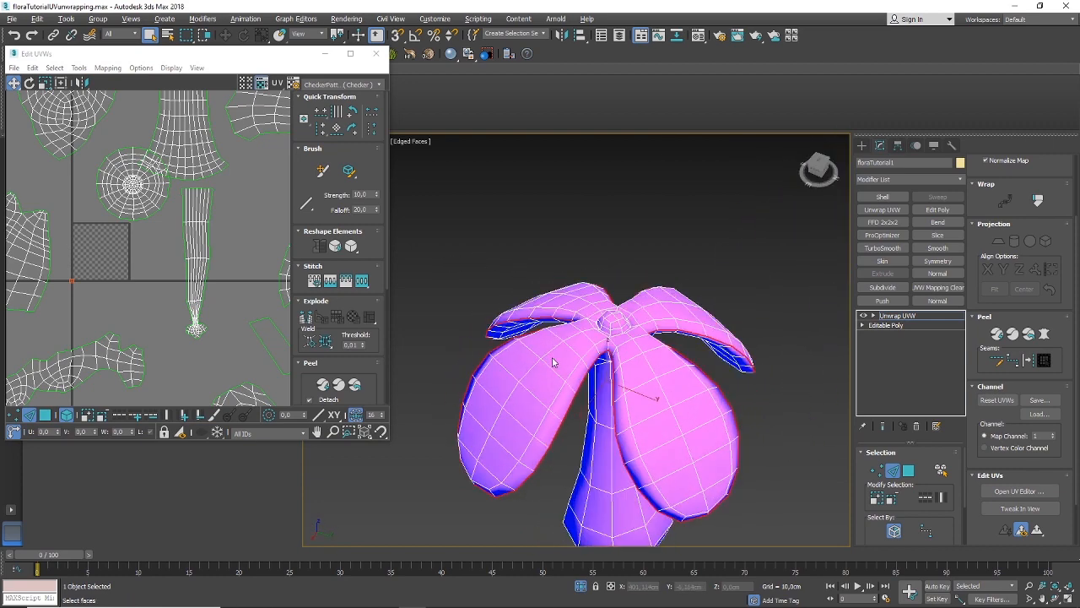
# Select a face on the upper side of the four-petalled flower and expand the selection to the rim seam
pyautogui.click(908, 470)
pyautogui.click(641, 351)
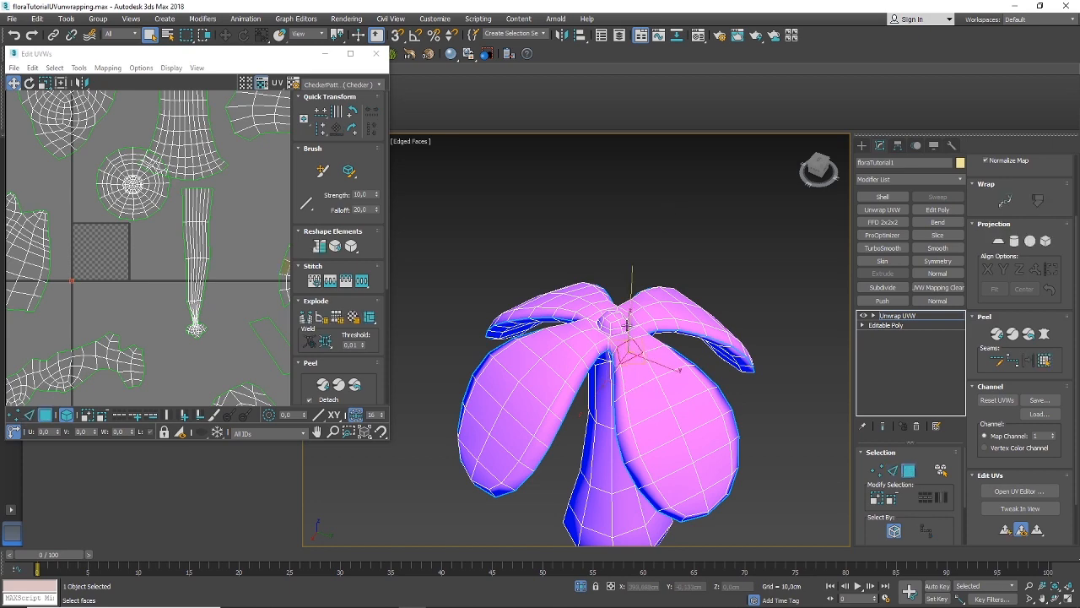
pyautogui.scroll(5, 616, 337)
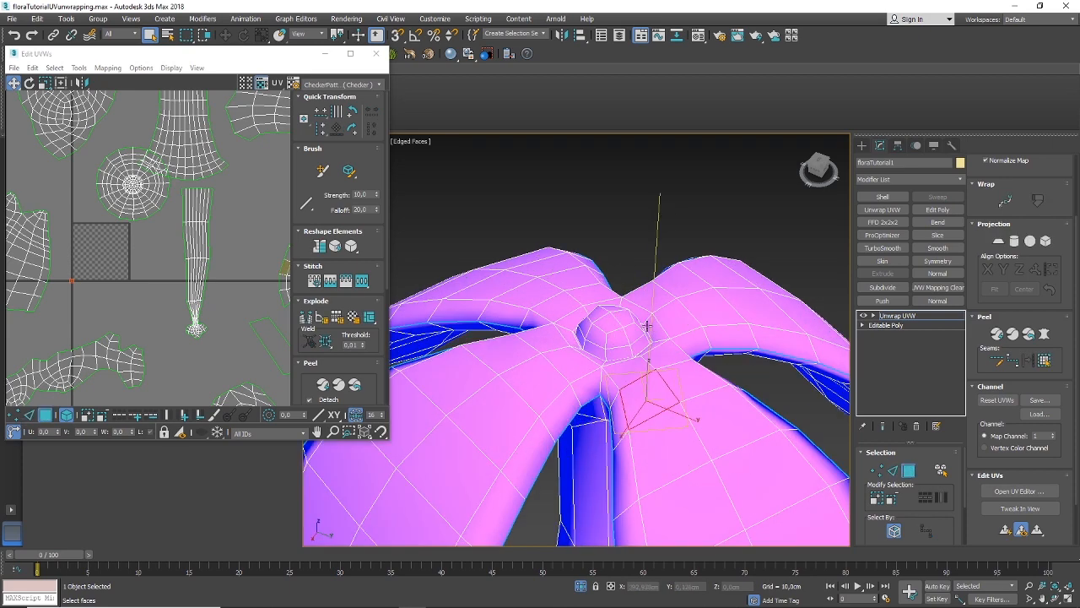
pyautogui.scroll(-5, 611, 330)
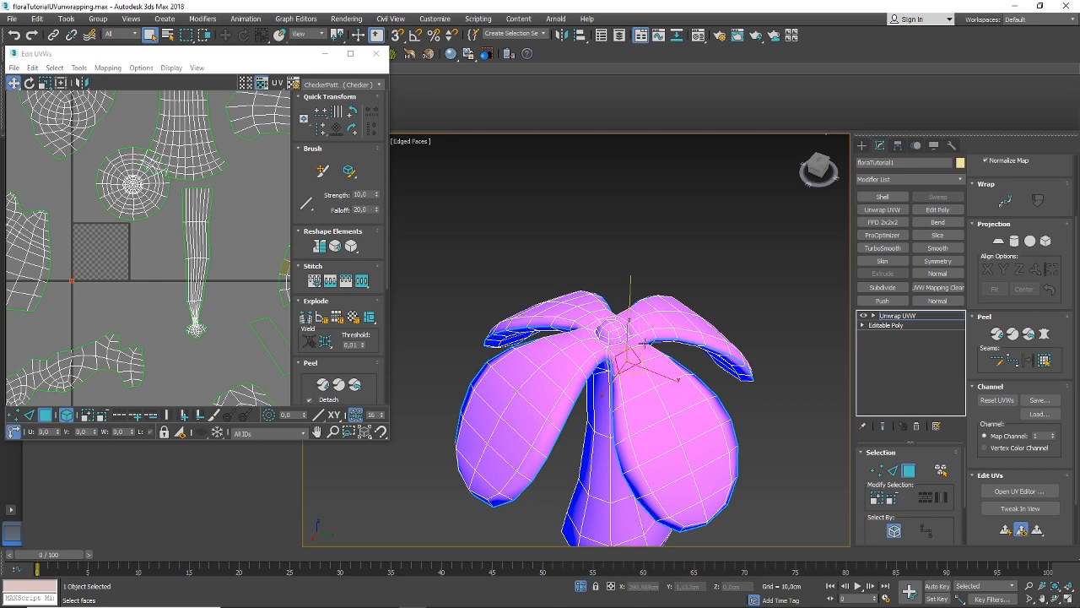
pyautogui.scroll(3, 583, 359)
pyautogui.scroll(-3, 586, 362)
pyautogui.keyDown('alt'); pyautogui.moveTo(586, 362); pyautogui.dragTo(623, 355, button='middle'); pyautogui.keyUp('alt')
pyautogui.click(1044, 360)
# Pelt map and relax the petals' upper side, commit it, and move its UV shell into the free area below the other shells
pyautogui.click(802, 238)
pyautogui.click(802, 238)
pyautogui.click(801, 293)
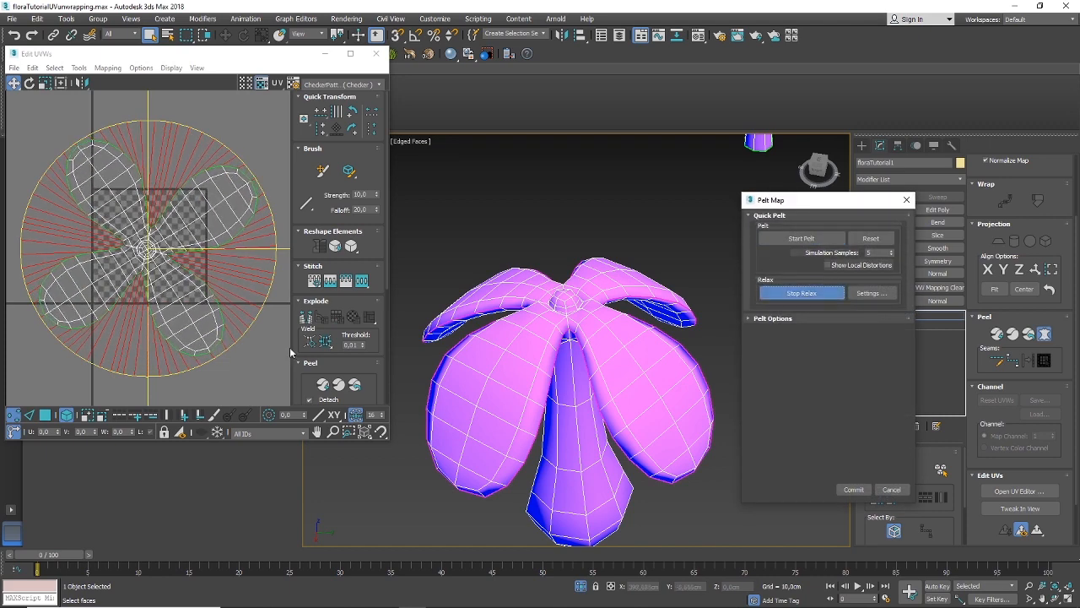
pyautogui.scroll(6, 140, 250)
pyautogui.scroll(-8, 149, 251)
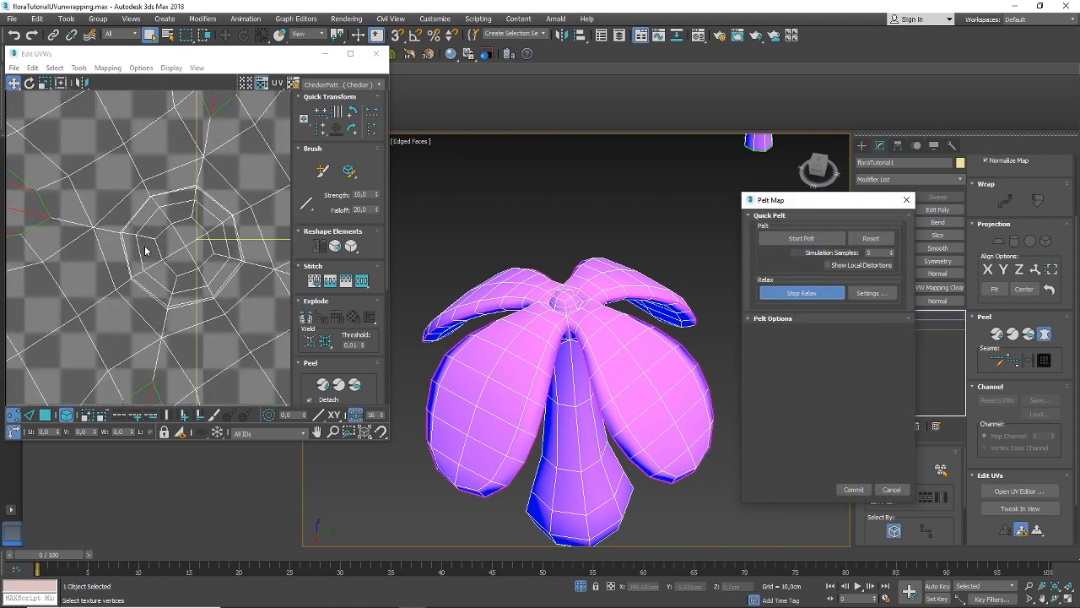
pyautogui.click(853, 489)
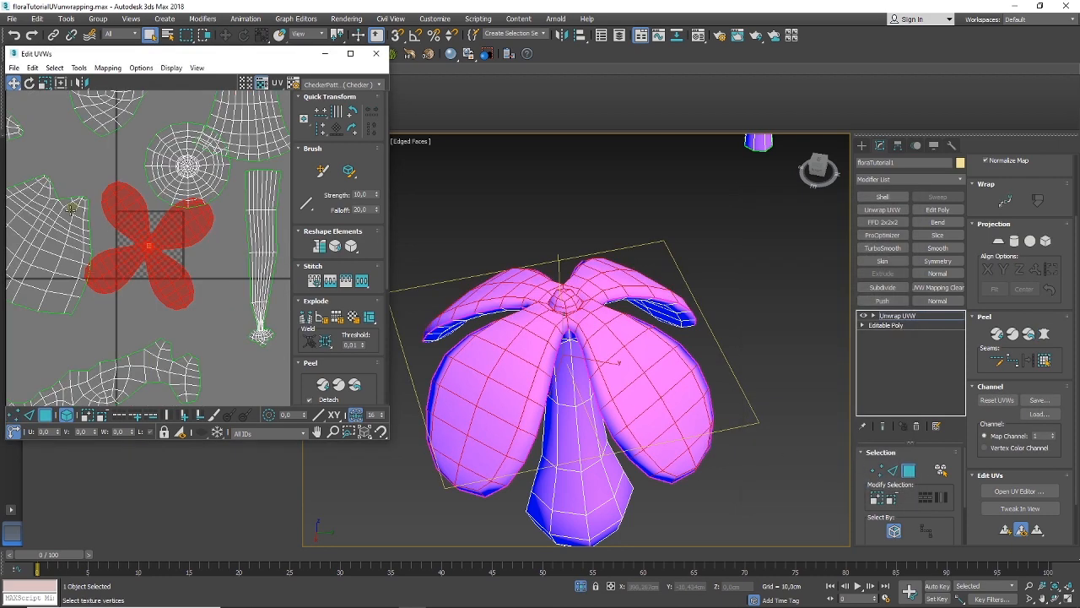
pyautogui.moveTo(101, 248); pyautogui.dragTo(209, 347)
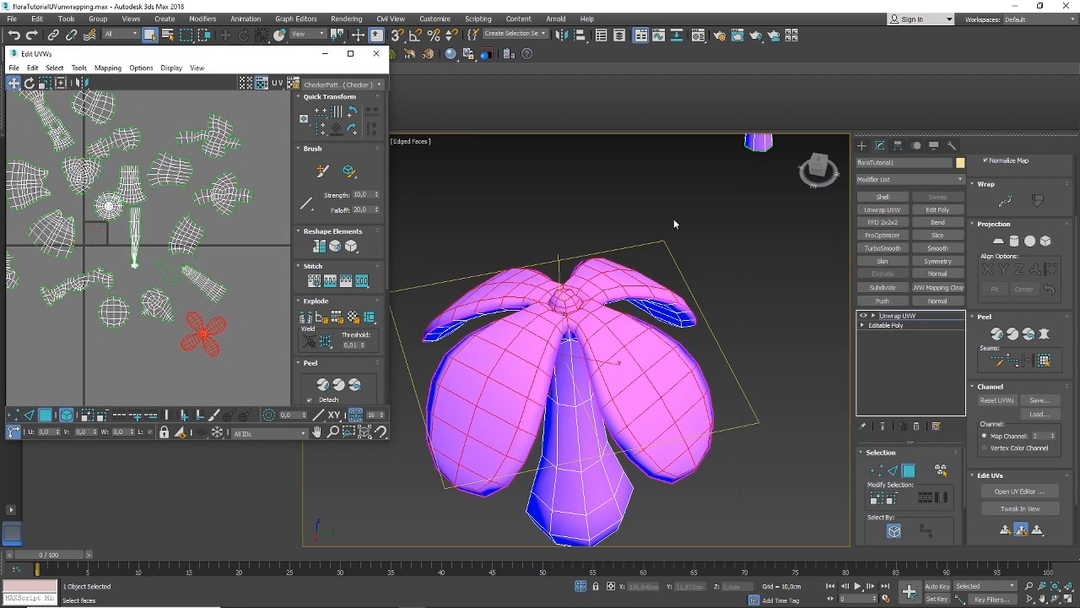
# Select the lengthwise edges of the four-petalled flower's stem from the petal rim to the base opening and convert them to a seam
pyautogui.keyDown('alt'); pyautogui.moveTo(608, 380); pyautogui.dragTo(571, 310, button='middle'); pyautogui.keyUp('alt')
pyautogui.keyDown('alt'); pyautogui.moveTo(565, 355); pyautogui.dragTo(609, 347, button='middle'); pyautogui.keyUp('alt')
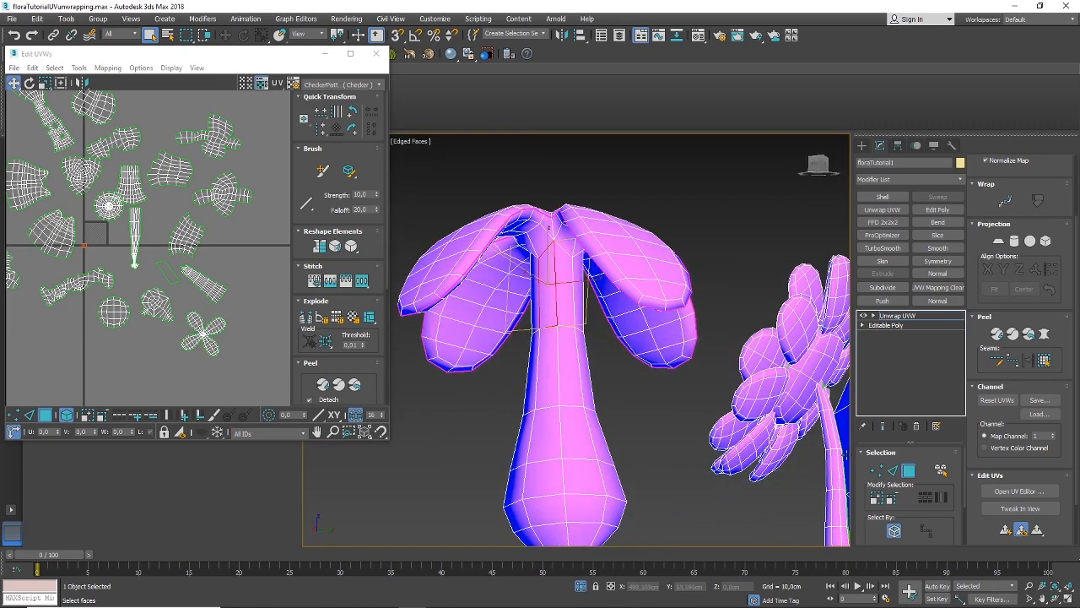
pyautogui.click(892, 470)
pyautogui.scroll(3, 561, 243)
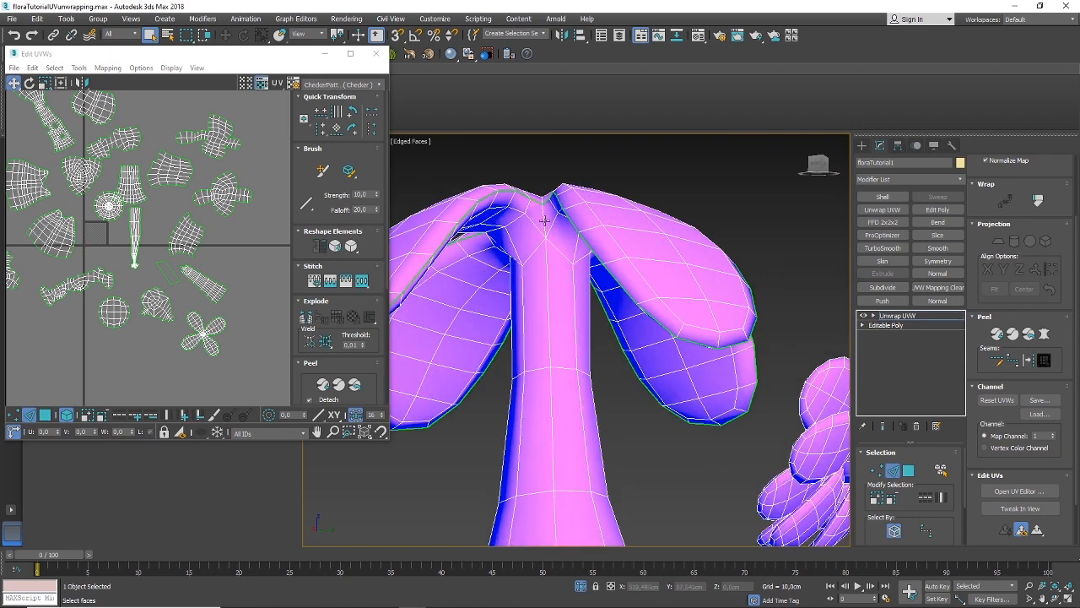
pyautogui.click(544, 211)
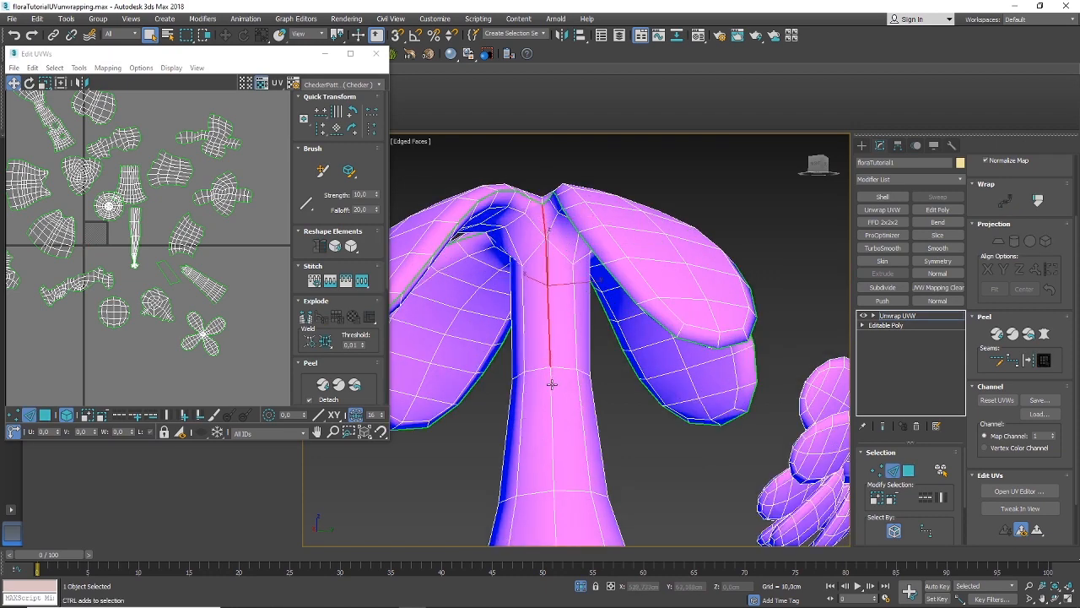
pyautogui.moveTo(562, 427); pyautogui.dragTo(545, 321, button='middle')
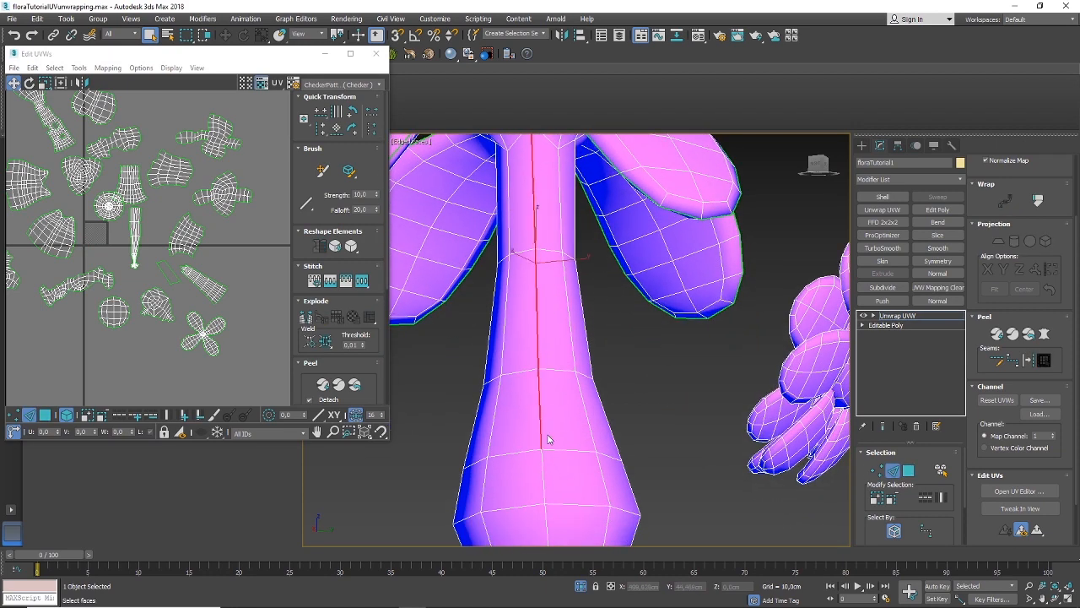
pyautogui.moveTo(548, 439); pyautogui.dragTo(537, 390, button='middle')
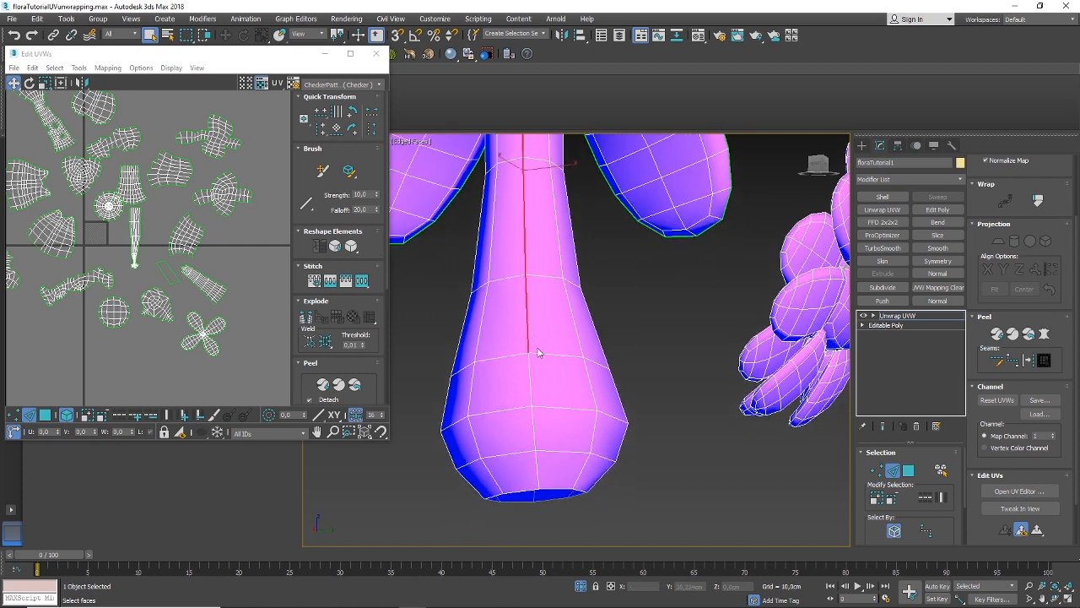
pyautogui.keyDown('ctrl'); pyautogui.click(538, 465); pyautogui.keyUp('ctrl')
pyautogui.keyDown('alt'); pyautogui.moveTo(583, 441); pyautogui.dragTo(576, 406, button='middle'); pyautogui.keyUp('alt')
pyautogui.scroll(-3, 545, 447)
pyautogui.click(1027, 361)
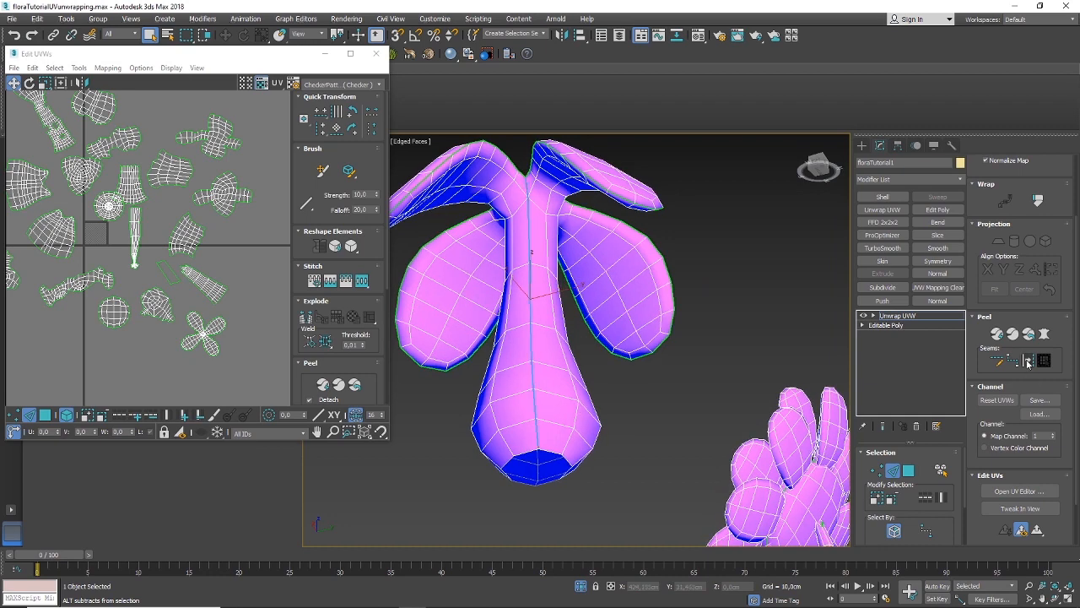
# Try to pelt map and relax the flower's stem together with the petals' underside as one piece
pyautogui.click(908, 470)
pyautogui.click(550, 377)
pyautogui.click(1044, 361)
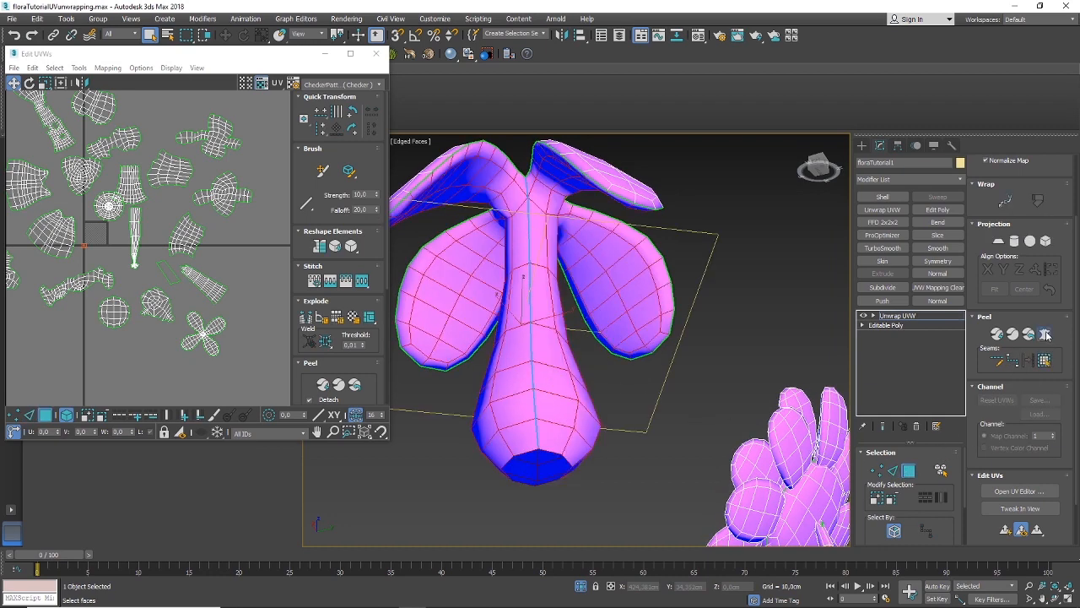
pyautogui.click(1044, 334)
pyautogui.click(801, 239)
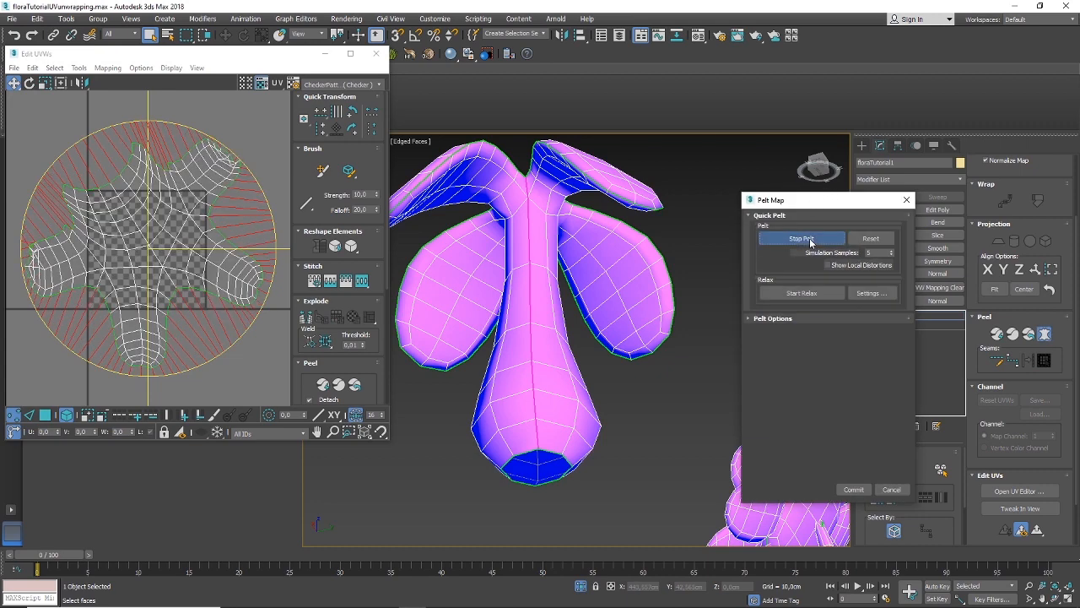
pyautogui.click(812, 294)
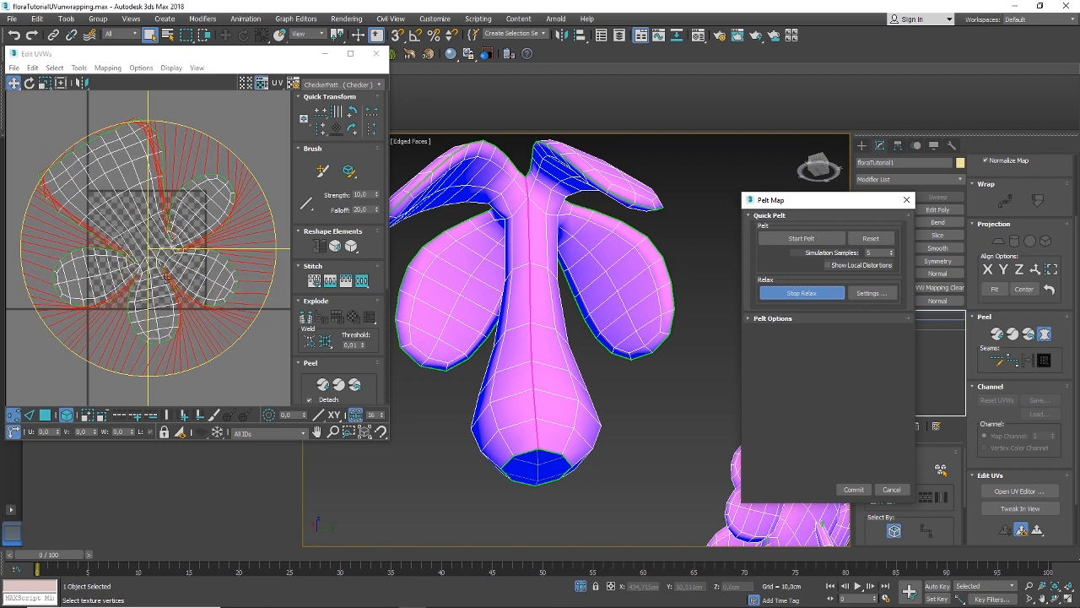
# Examine the junction between stem and petals in the relaxing pelt for overlaps in the UV editor
pyautogui.scroll(6, 174, 236)
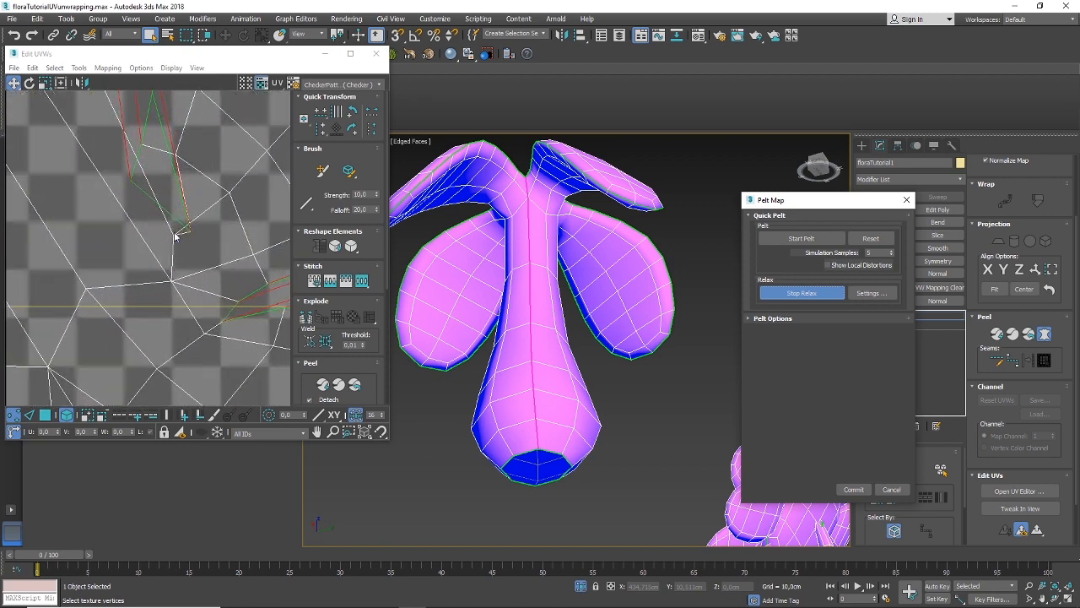
pyautogui.scroll(-5, 174, 236)
pyautogui.scroll(-2, 181, 327)
pyautogui.scroll(1, 174, 308)
pyautogui.scroll(2, 174, 261)
pyautogui.scroll(-2, 174, 264)
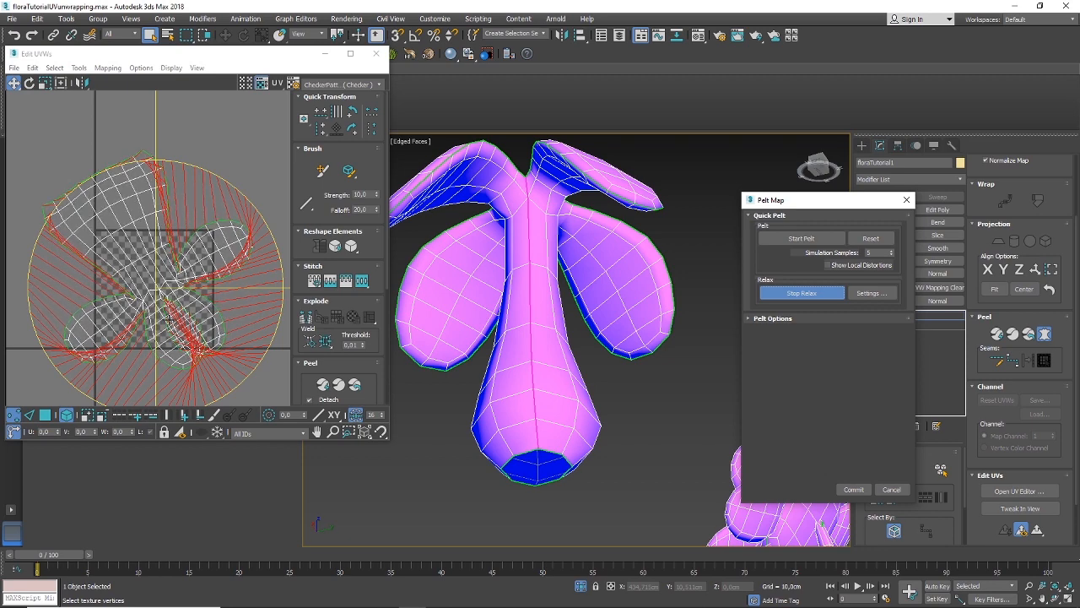
pyautogui.scroll(2, 147, 318)
pyautogui.scroll(-2, 150, 324)
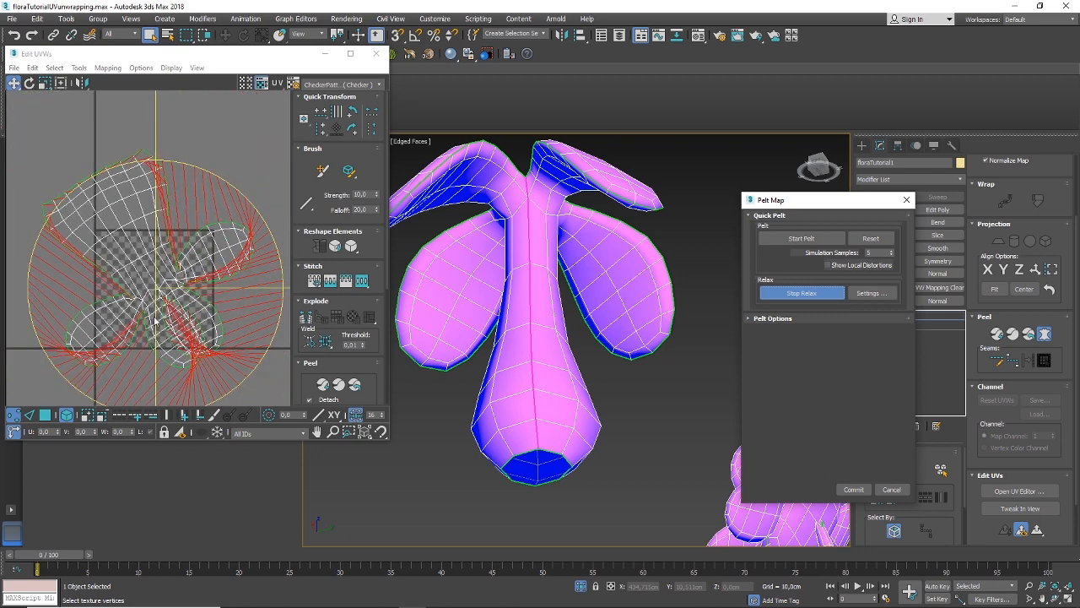
pyautogui.scroll(2, 155, 319)
pyautogui.scroll(-3, 173, 289)
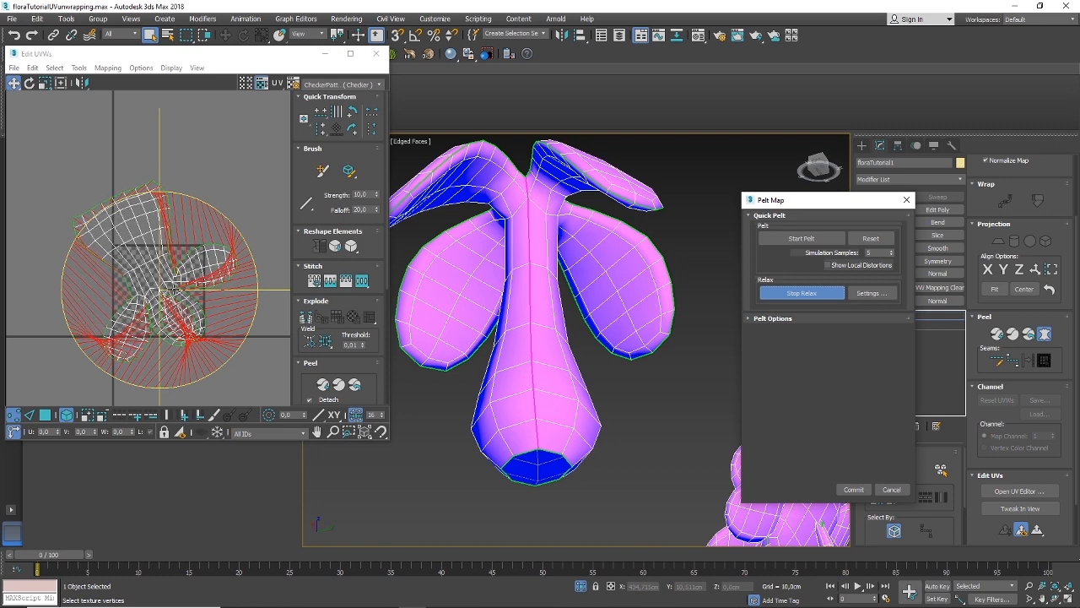
pyautogui.scroll(-1, 178, 287)
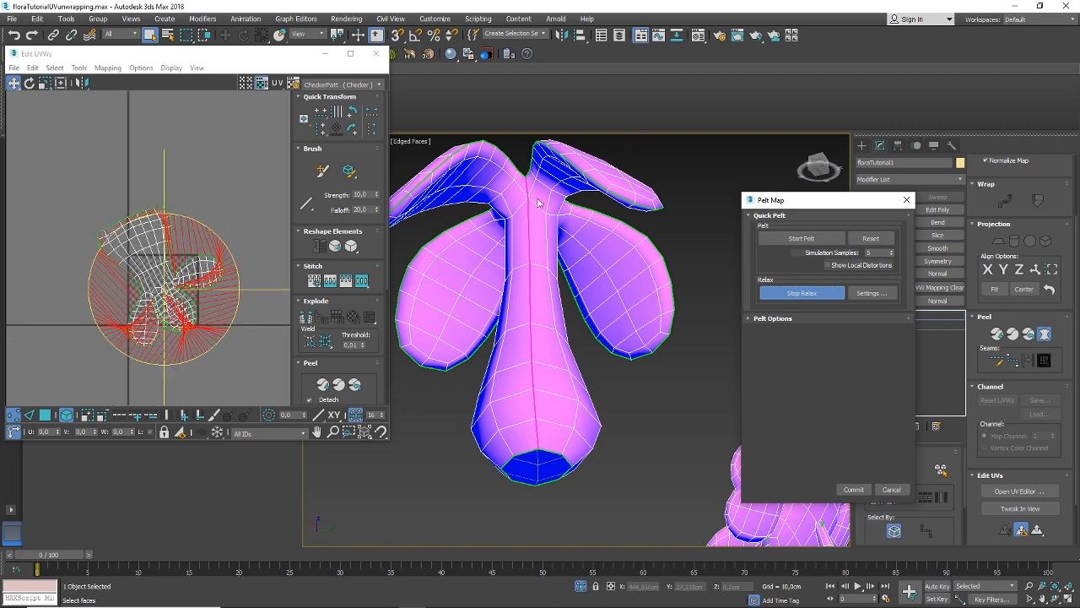
# Cancel the pelt map and undo the lengthwise seam on the flower's stem
pyautogui.click(891, 490)
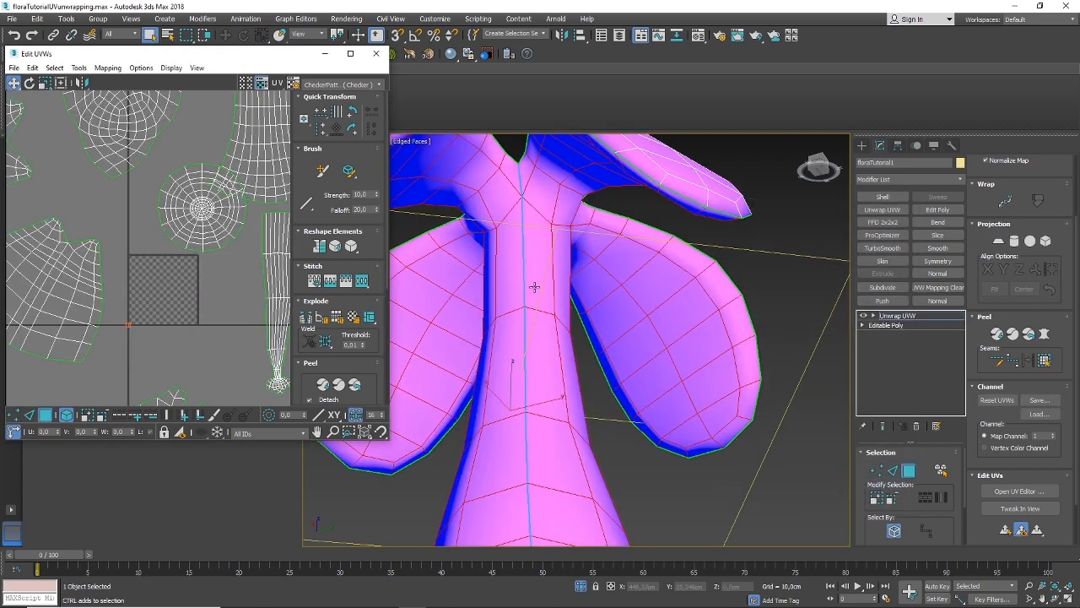
pyautogui.hotkey('ctrl', 'z')
# Select the ring of edges where the four-petalled flower's stem meets the petals and convert them to a seam
pyautogui.scroll(-2, 535, 287)
pyautogui.keyDown('alt'); pyautogui.moveTo(545, 294); pyautogui.dragTo(538, 273, button='middle'); pyautogui.keyUp('alt')
pyautogui.scroll(4, 535, 272)
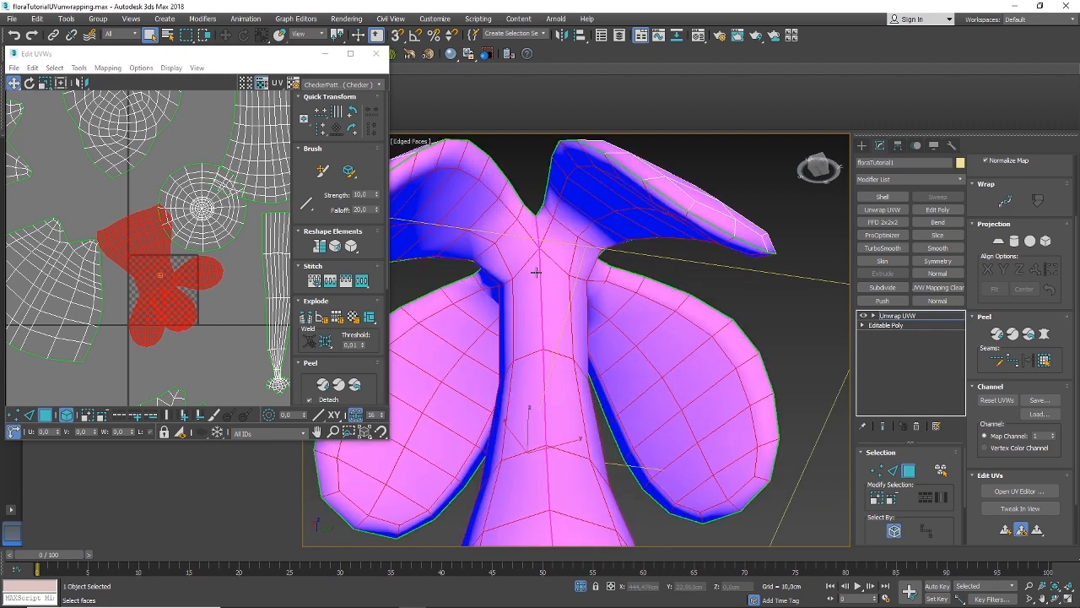
pyautogui.click(893, 470)
pyautogui.click(525, 267)
pyautogui.keyDown('alt'); pyautogui.moveTo(551, 262); pyautogui.dragTo(543, 331, button='middle'); pyautogui.keyUp('alt')
pyautogui.keyDown('ctrl'); pyautogui.click(495, 272); pyautogui.keyUp('ctrl')
pyautogui.keyDown('ctrl'); pyautogui.click(477, 272); pyautogui.keyUp('ctrl')
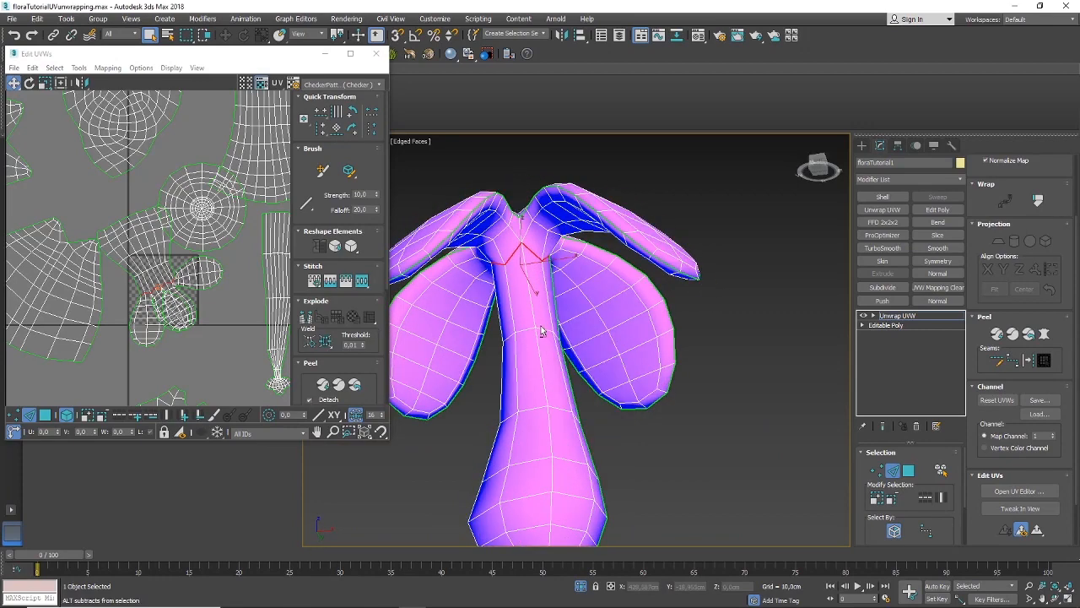
pyautogui.click(1028, 361)
# Select a face on the underside of the flower's petals and expand the selection to the seams
pyautogui.keyDown('alt'); pyautogui.moveTo(594, 293); pyautogui.dragTo(594, 247, button='middle'); pyautogui.keyUp('alt')
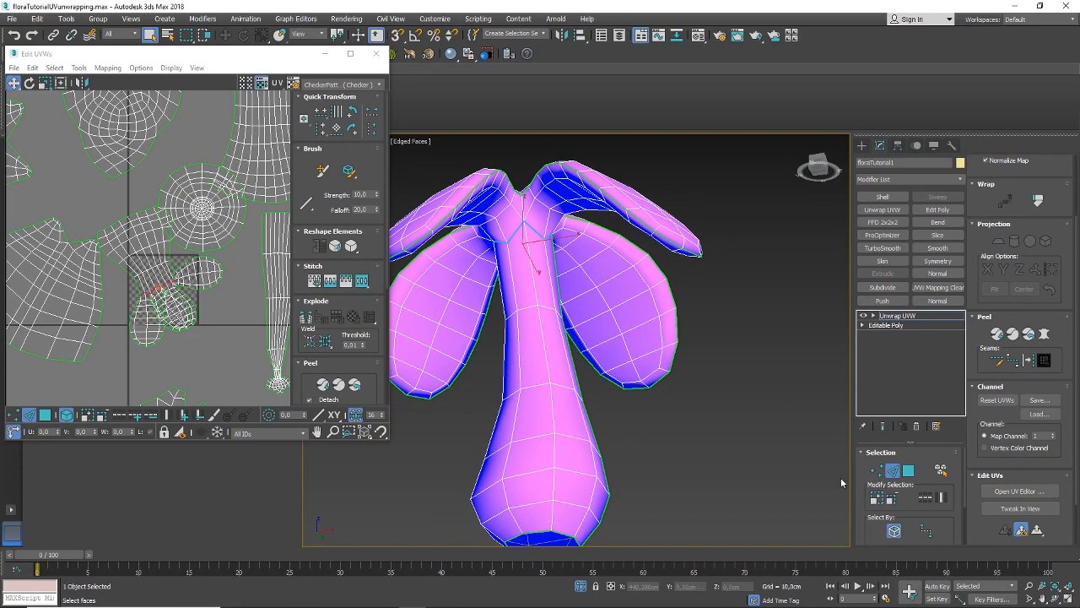
pyautogui.click(908, 470)
pyautogui.click(595, 224)
pyautogui.click(544, 201)
pyautogui.keyDown('alt'); pyautogui.moveTo(554, 251); pyautogui.dragTo(561, 223, button='middle'); pyautogui.keyUp('alt')
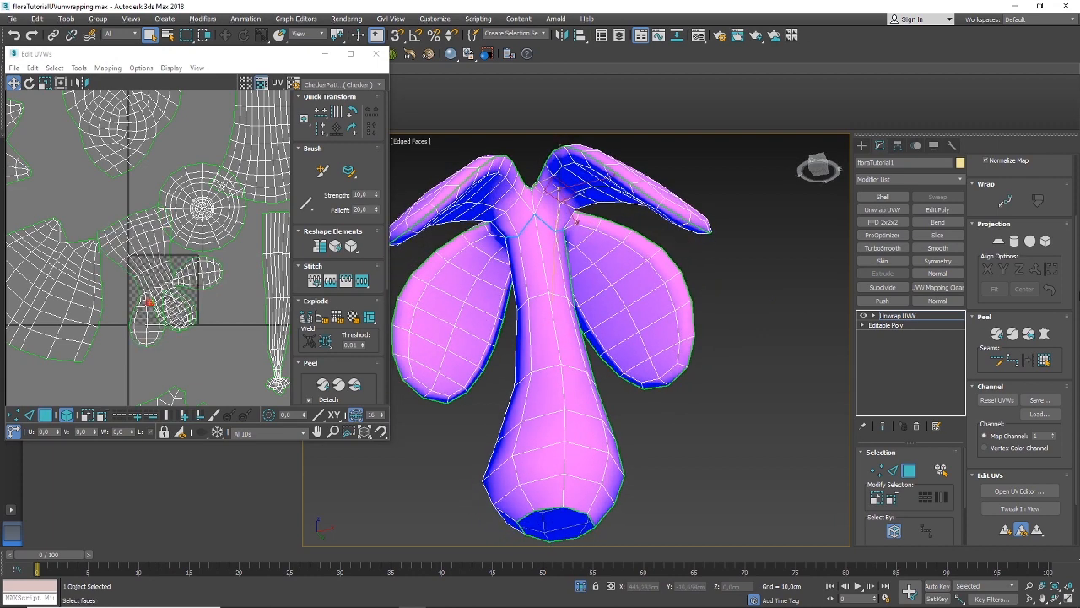
pyautogui.click(1046, 362)
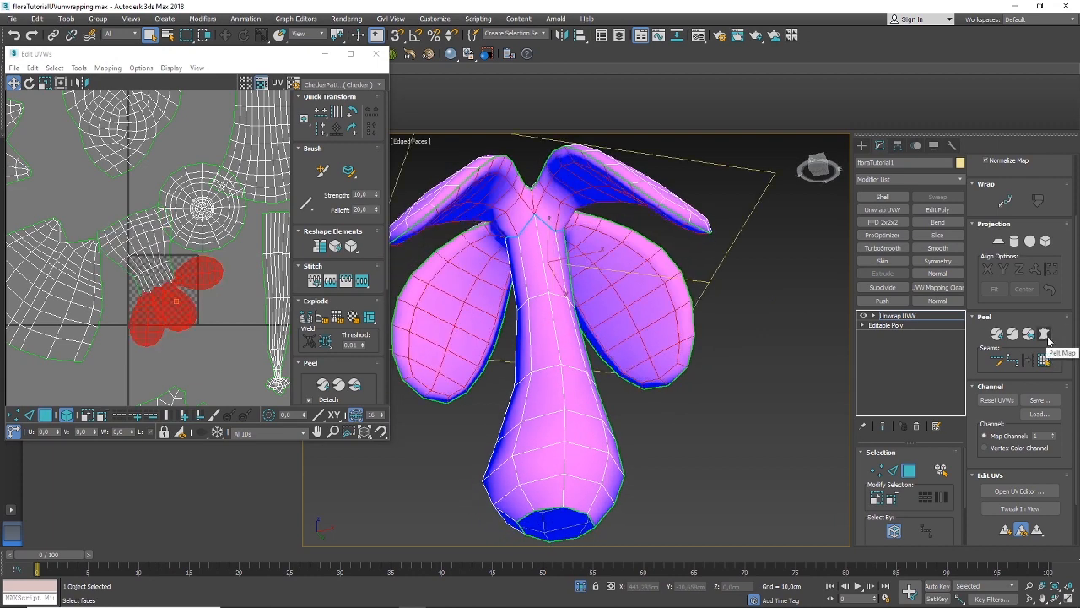
# Pelt map and relax the petals' underside, commit it, and move its UV shell into the free area below the other shells
pyautogui.click(1045, 335)
pyautogui.click(802, 241)
pyautogui.click(801, 240)
pyautogui.click(801, 293)
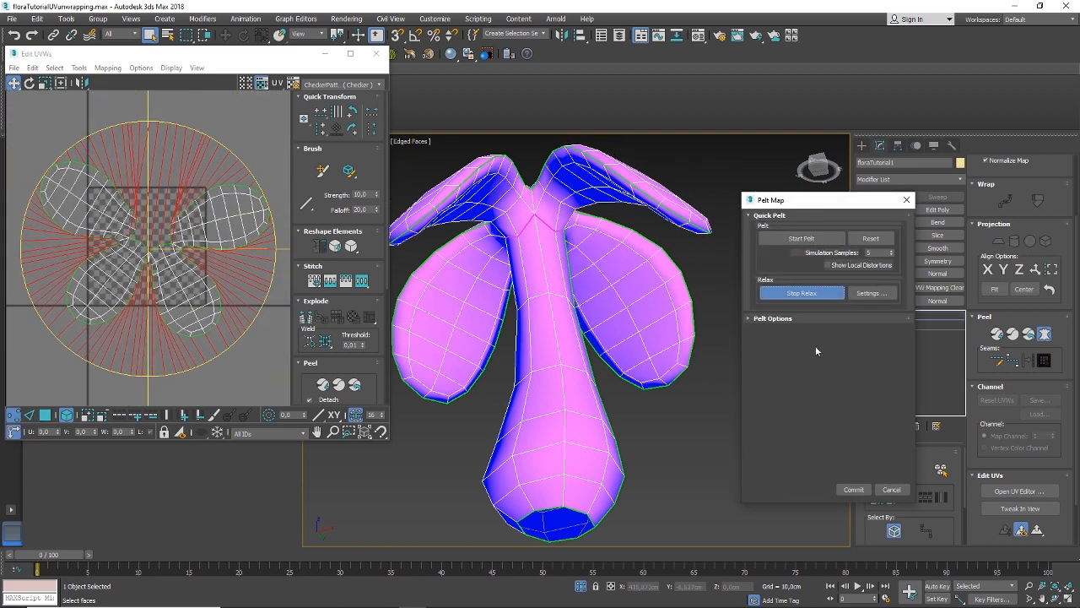
pyautogui.click(854, 490)
pyautogui.scroll(6, 182, 244)
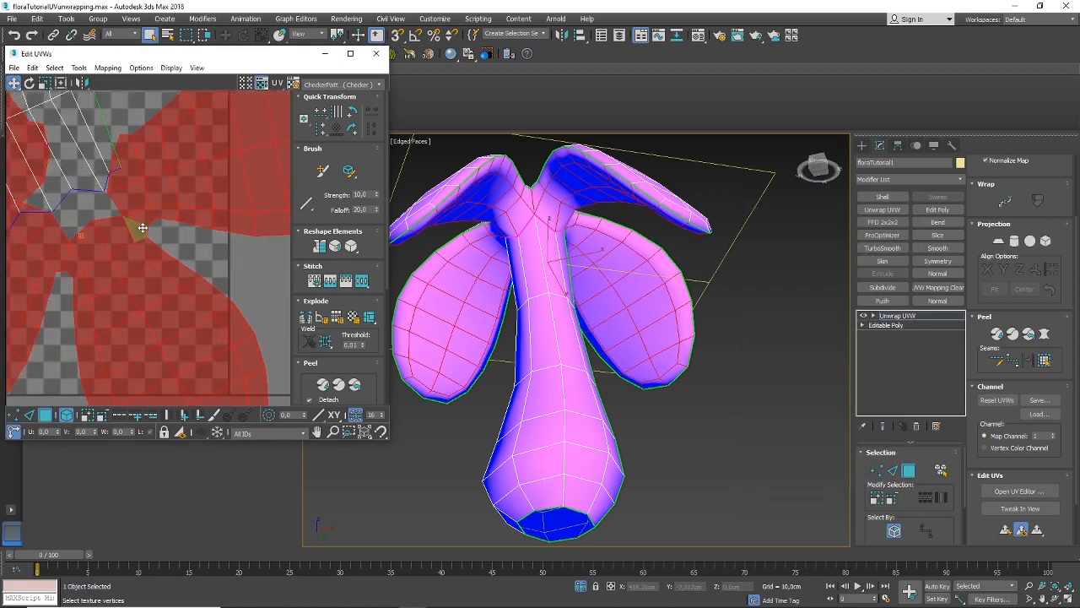
pyautogui.scroll(-8, 143, 227)
pyautogui.scroll(-2, 151, 240)
pyautogui.moveTo(151, 241); pyautogui.dragTo(105, 368)
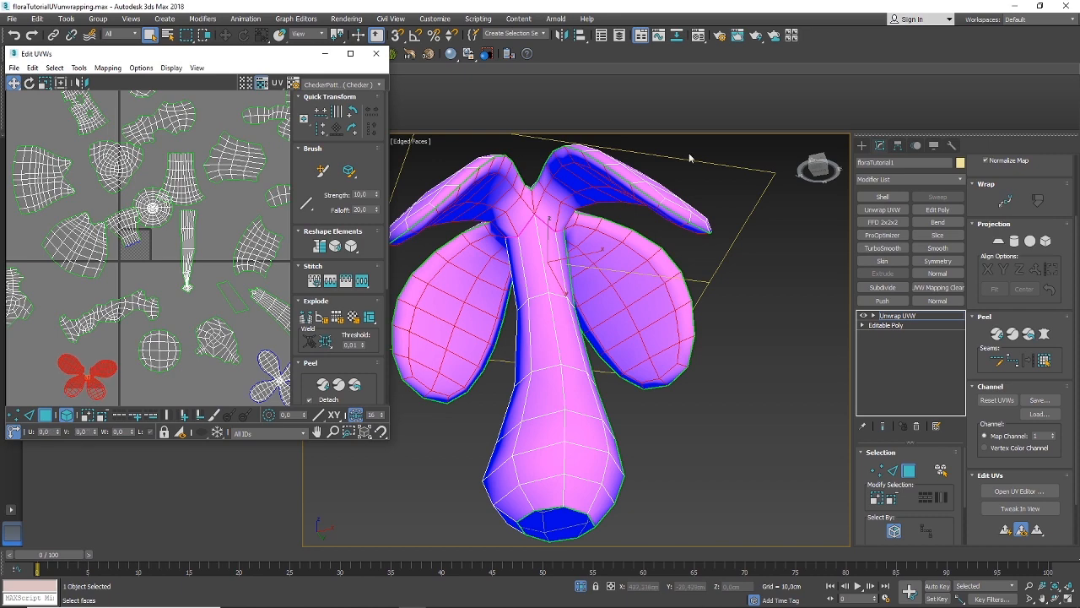
# Select the lengthwise edges of the stem from the ring seam to the base opening and convert them to a seam
pyautogui.click(894, 470)
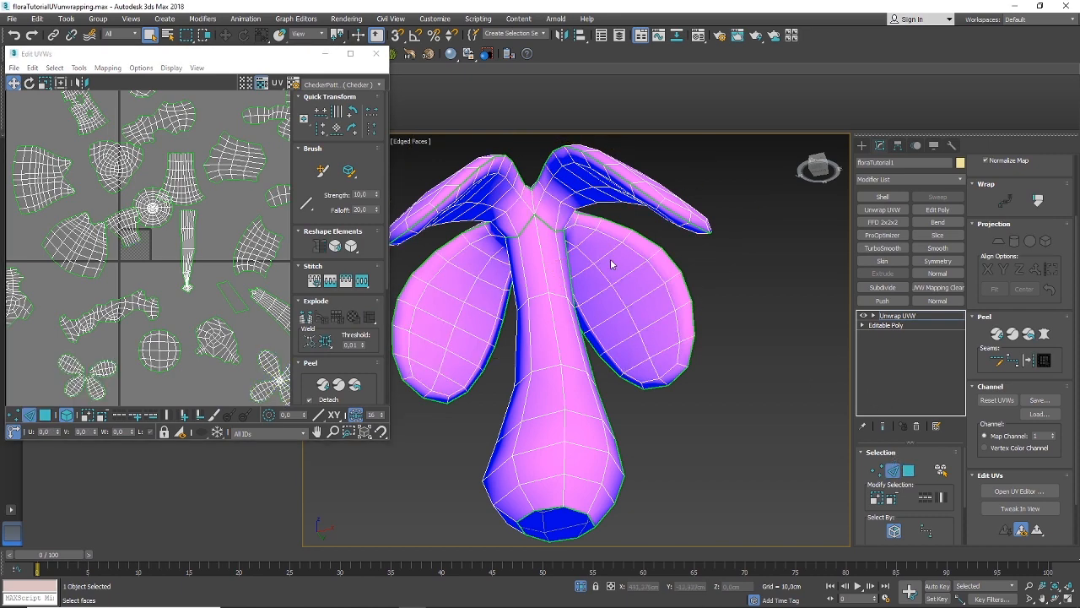
pyautogui.click(543, 256)
pyautogui.keyDown('ctrl'); pyautogui.click(557, 337); pyautogui.keyUp('ctrl')
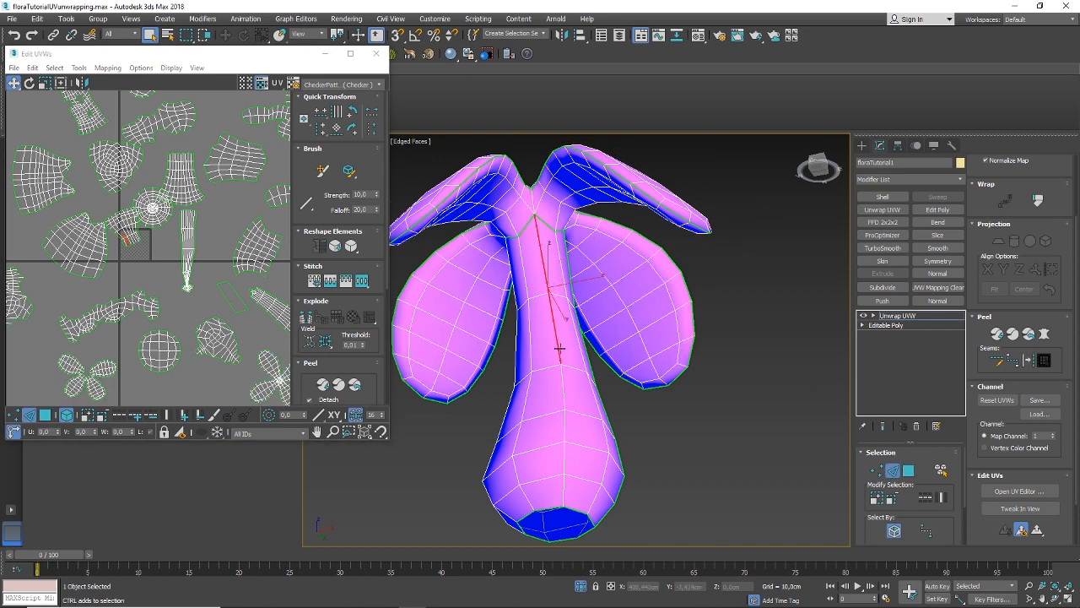
pyautogui.keyDown('ctrl'); pyautogui.click(561, 383); pyautogui.keyUp('ctrl')
pyautogui.keyDown('ctrl'); pyautogui.click(564, 426); pyautogui.keyUp('ctrl')
pyautogui.keyDown('ctrl'); pyautogui.click(563, 460); pyautogui.keyUp('ctrl')
pyautogui.keyDown('ctrl'); pyautogui.click(563, 488); pyautogui.keyUp('ctrl')
pyautogui.click(1028, 362)
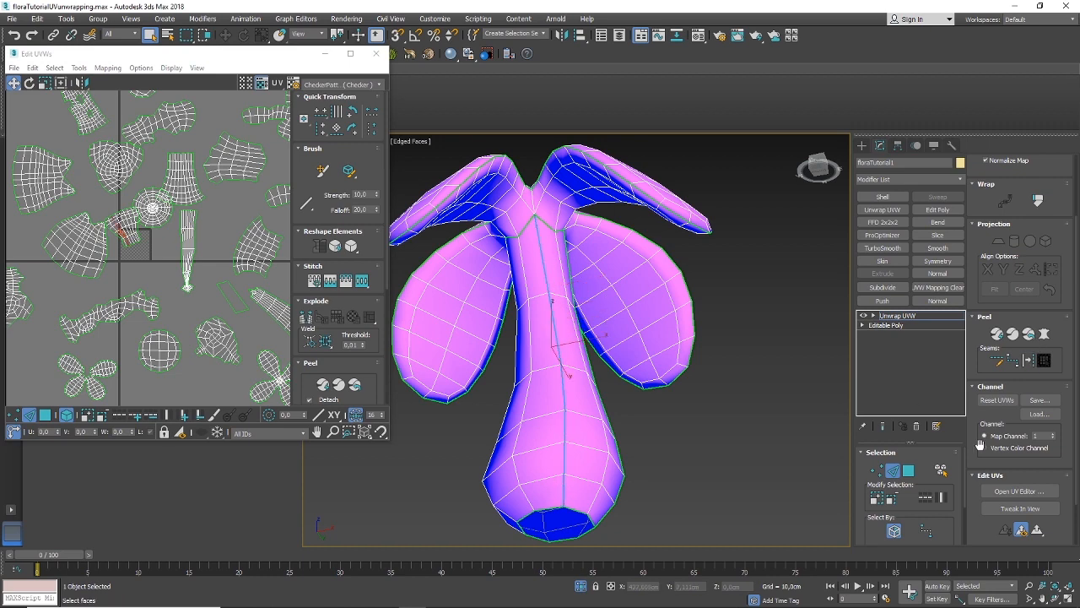
# Try to pelt map the flower's stem from a face beside the lengthwise seam
pyautogui.click(907, 470)
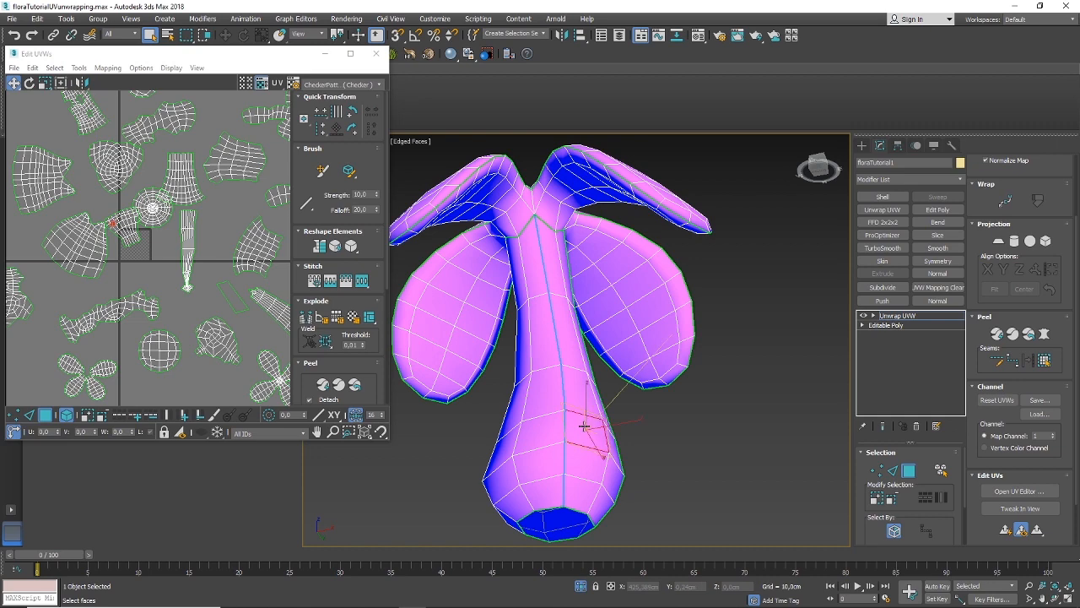
pyautogui.click(1043, 333)
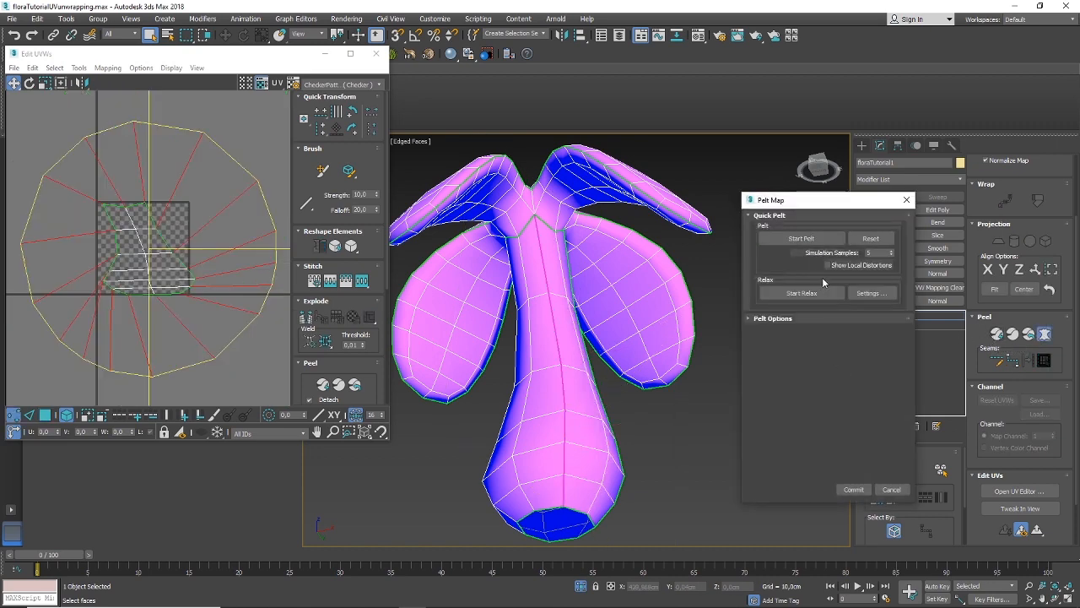
pyautogui.click(799, 238)
pyautogui.click(897, 490)
pyautogui.keyDown('alt'); pyautogui.moveTo(636, 350); pyautogui.dragTo(665, 409, button='middle'); pyautogui.keyUp('alt')
pyautogui.hotkey('ctrl', 'z')
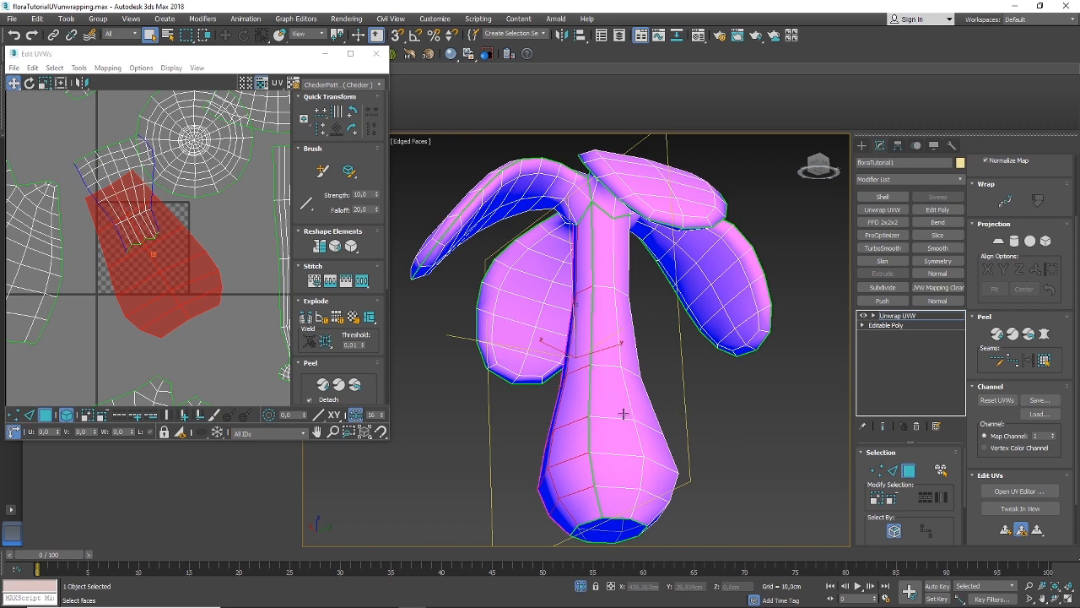
# Select a face on the stem's other side, expand the selection to the seams, pelt map and relax it, and commit
pyautogui.click(623, 414)
pyautogui.click(1045, 363)
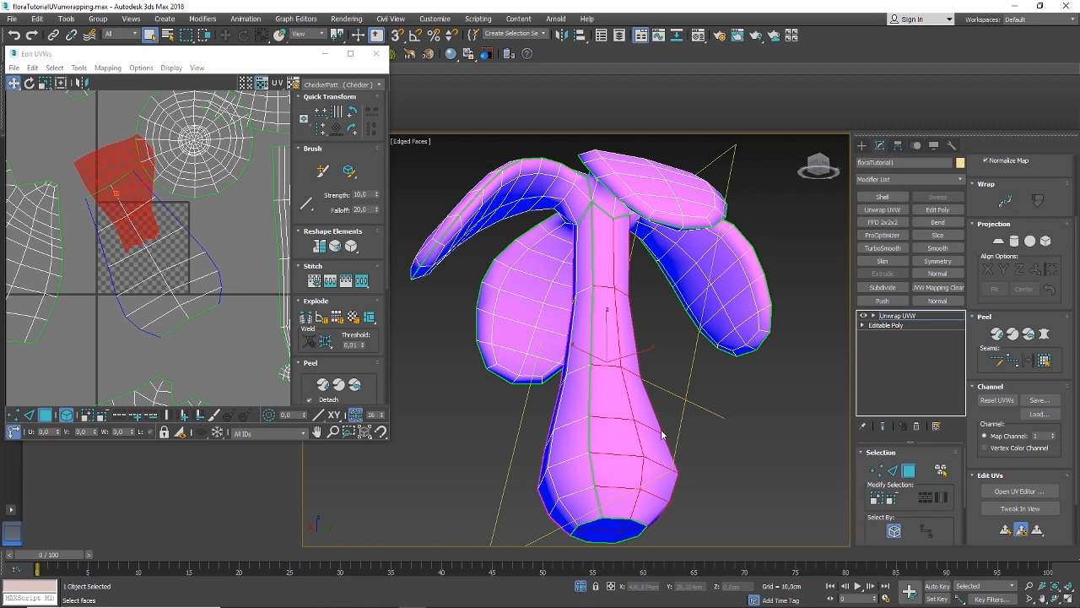
pyautogui.click(1046, 334)
pyautogui.click(818, 240)
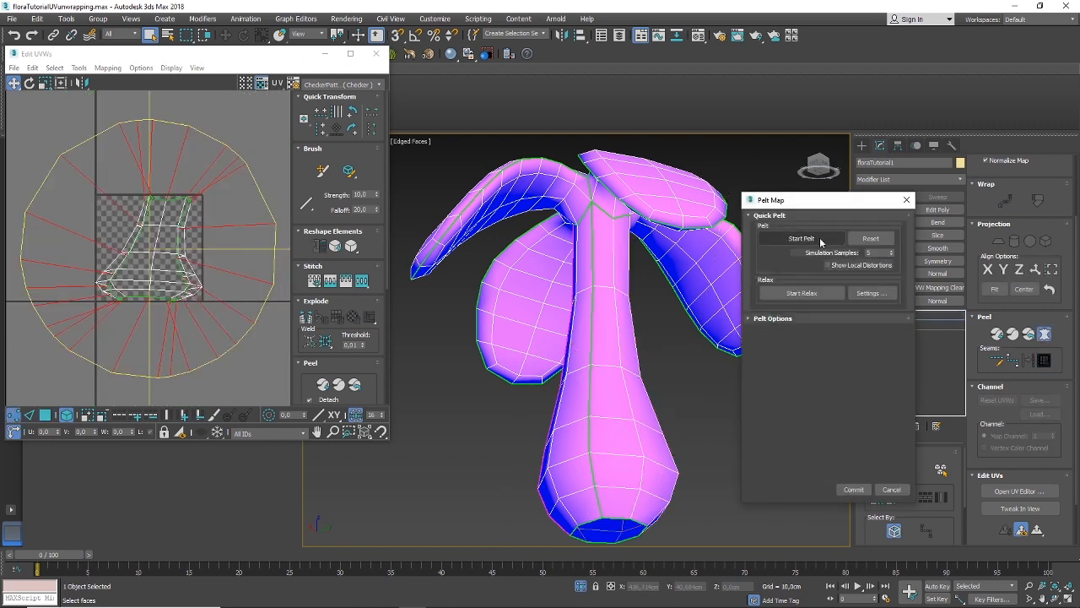
pyautogui.click(820, 242)
pyautogui.click(816, 293)
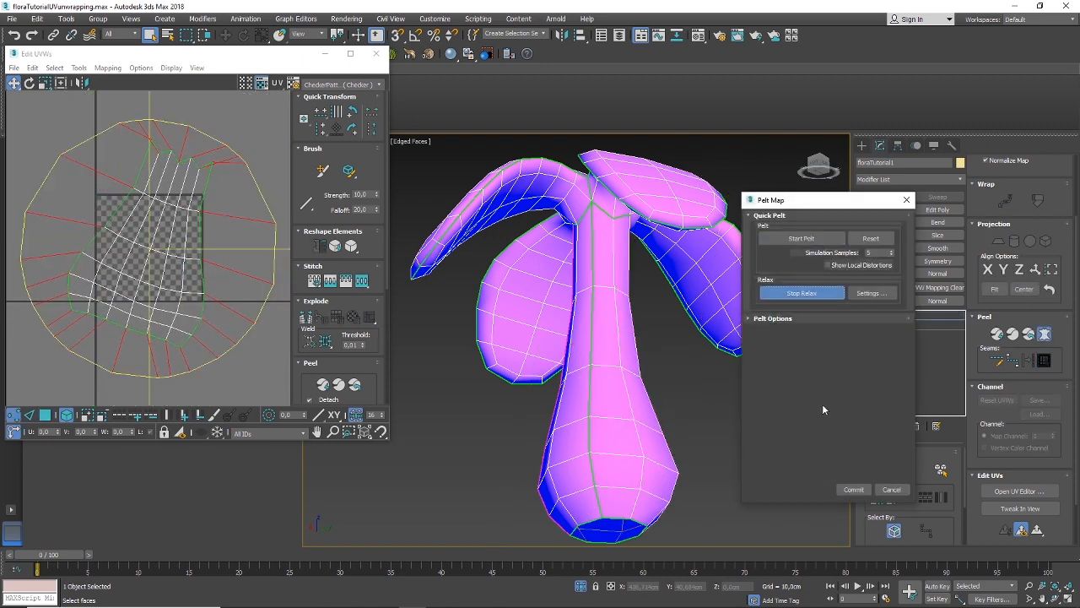
pyautogui.click(854, 490)
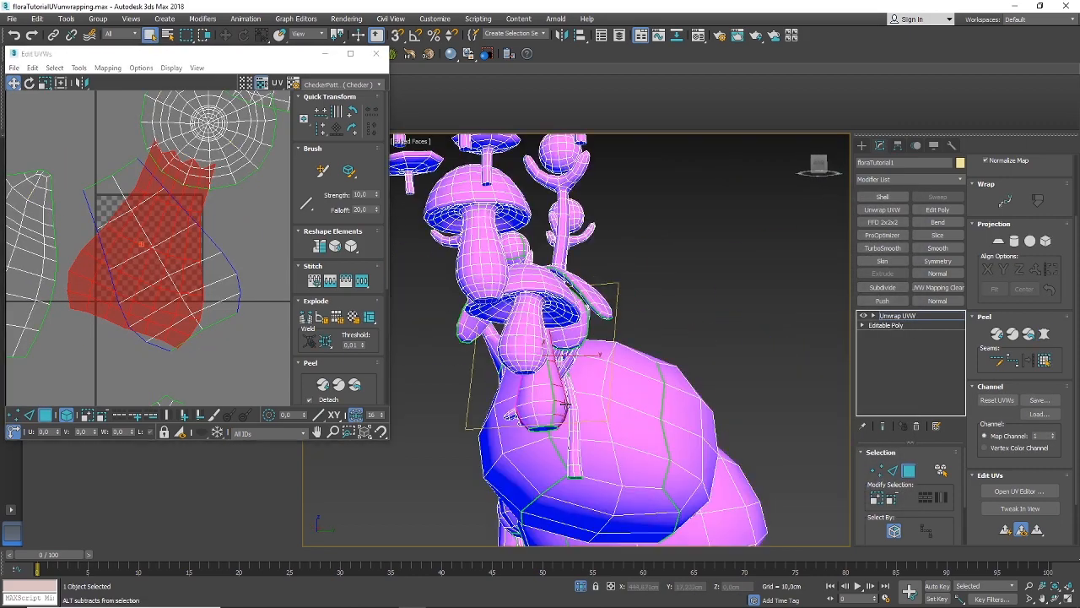
# Examine the seams and face selection around the flower's stem from several sides
pyautogui.keyDown('alt'); pyautogui.moveTo(566, 405); pyautogui.dragTo(600, 411, button='middle'); pyautogui.keyUp('alt')
pyautogui.scroll(5, 540, 399)
pyautogui.keyDown('alt'); pyautogui.moveTo(537, 397); pyautogui.dragTo(562, 393, button='middle'); pyautogui.keyUp('alt')
pyautogui.click(540, 389)
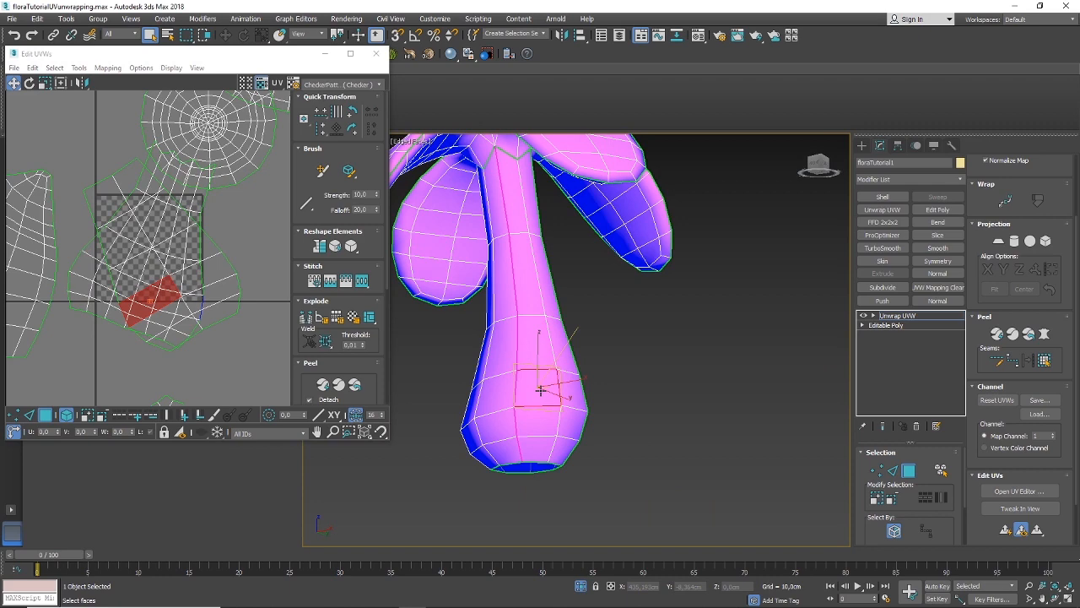
pyautogui.scroll(-5, 540, 389)
pyautogui.moveTo(540, 389)
pyautogui.keyDown('alt'); pyautogui.mouseDown(button='middle')
pyautogui.moveTo(555, 394)
pyautogui.moveTo(545, 391)
pyautogui.mouseUp(button='middle'); pyautogui.keyUp('alt')
pyautogui.scroll(5, 535, 395)
pyautogui.press('e')
pyautogui.press('q')
pyautogui.keyDown('alt'); pyautogui.moveTo(620, 395); pyautogui.dragTo(565, 393, button='middle'); pyautogui.keyUp('alt')
pyautogui.click(892, 470)
pyautogui.scroll(-10, 549, 386)
pyautogui.scroll(12, 549, 387)
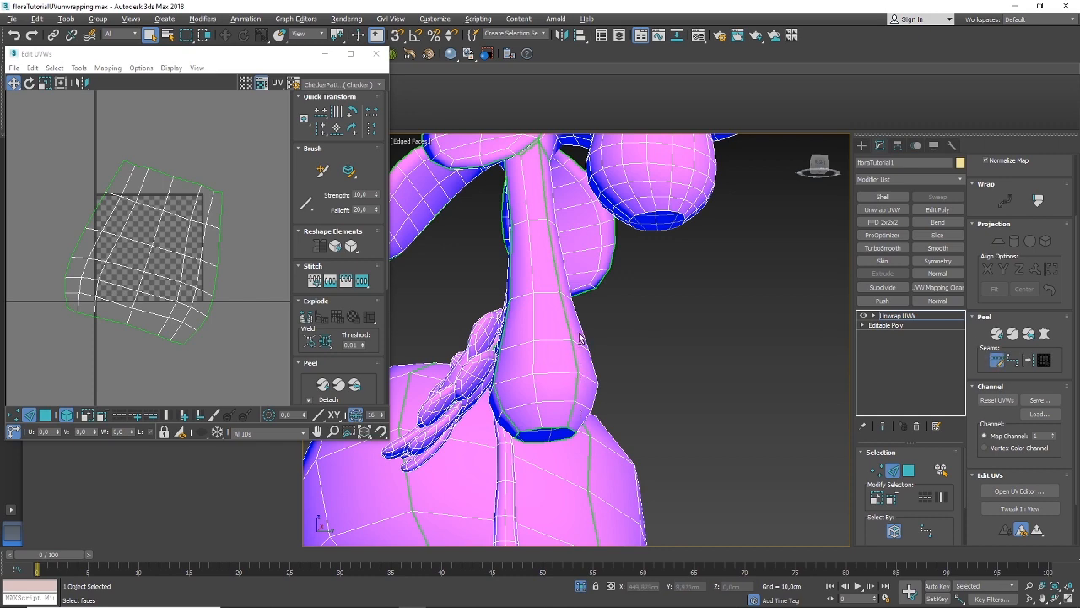
pyautogui.keyDown('alt'); pyautogui.moveTo(569, 328); pyautogui.dragTo(594, 334, button='middle'); pyautogui.keyUp('alt')
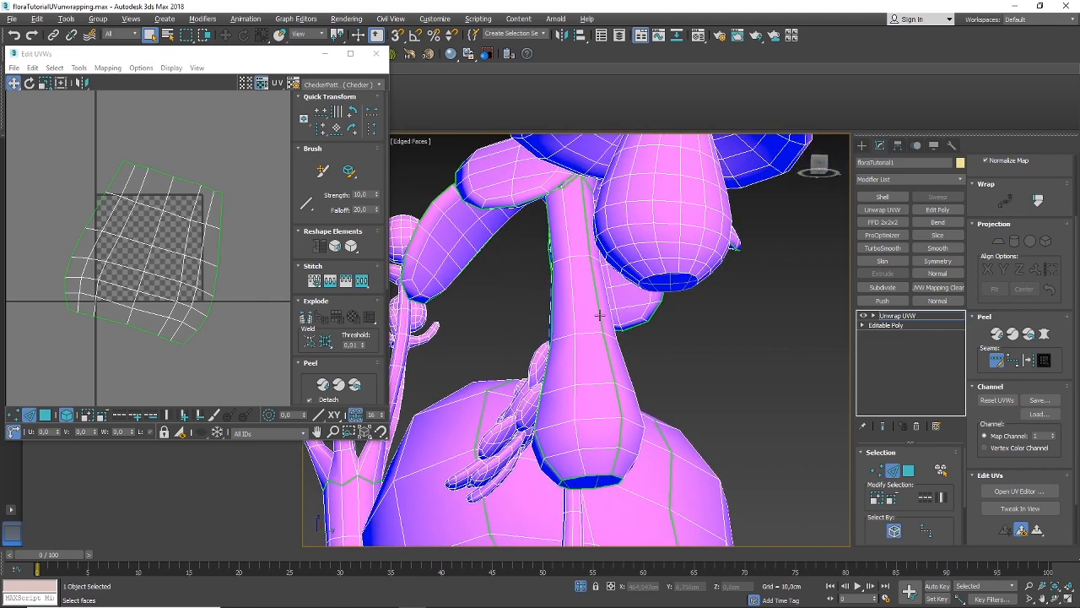
pyautogui.keyDown('alt'); pyautogui.moveTo(584, 209); pyautogui.dragTo(629, 292, button='middle'); pyautogui.keyUp('alt')
# Select a single face on the flower's stem and expand the selection to the seams to cover the whole stem
pyautogui.click(909, 470)
pyautogui.hotkey('ctrl', 'a')
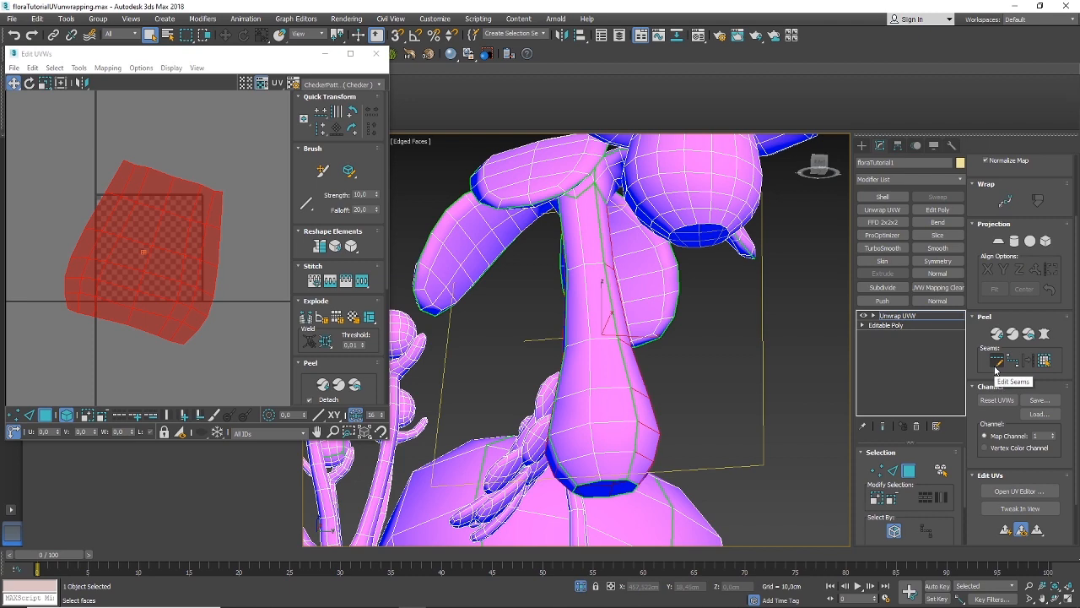
pyautogui.click(726, 360)
pyautogui.click(614, 365)
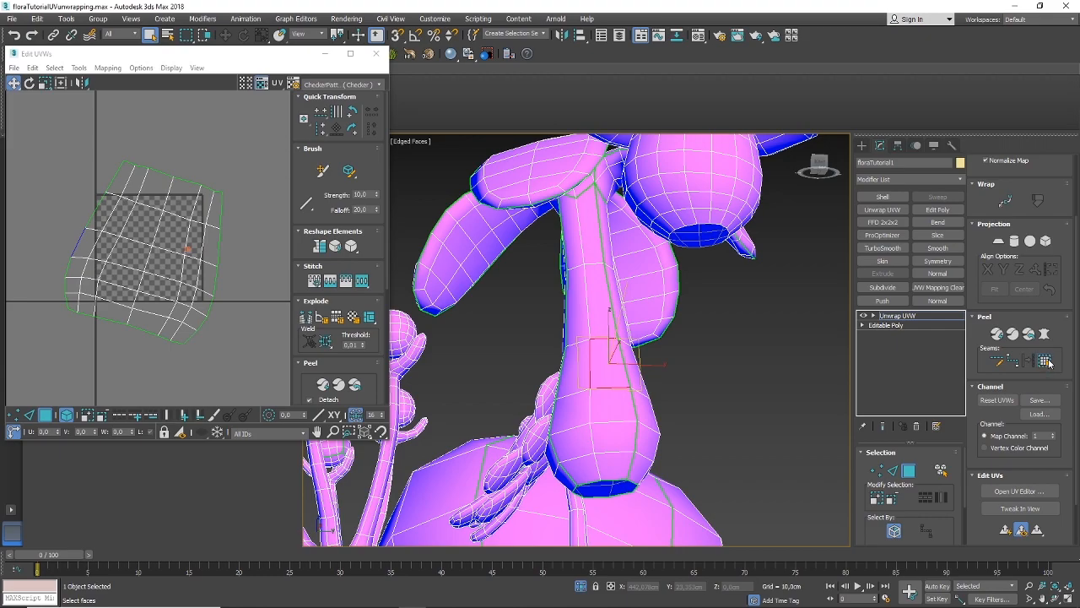
pyautogui.click(1047, 362)
pyautogui.keyDown('alt'); pyautogui.moveTo(699, 394); pyautogui.dragTo(757, 404, button='middle'); pyautogui.keyUp('alt')
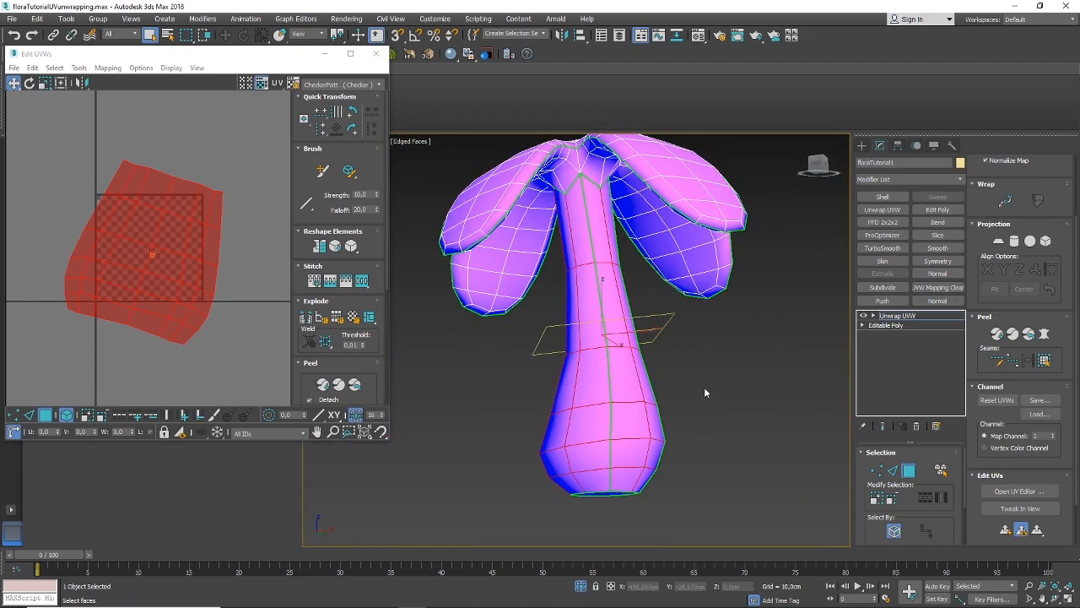
# Pelt map the selected flower stem, relax its UVs, and commit the result
pyautogui.click(1045, 334)
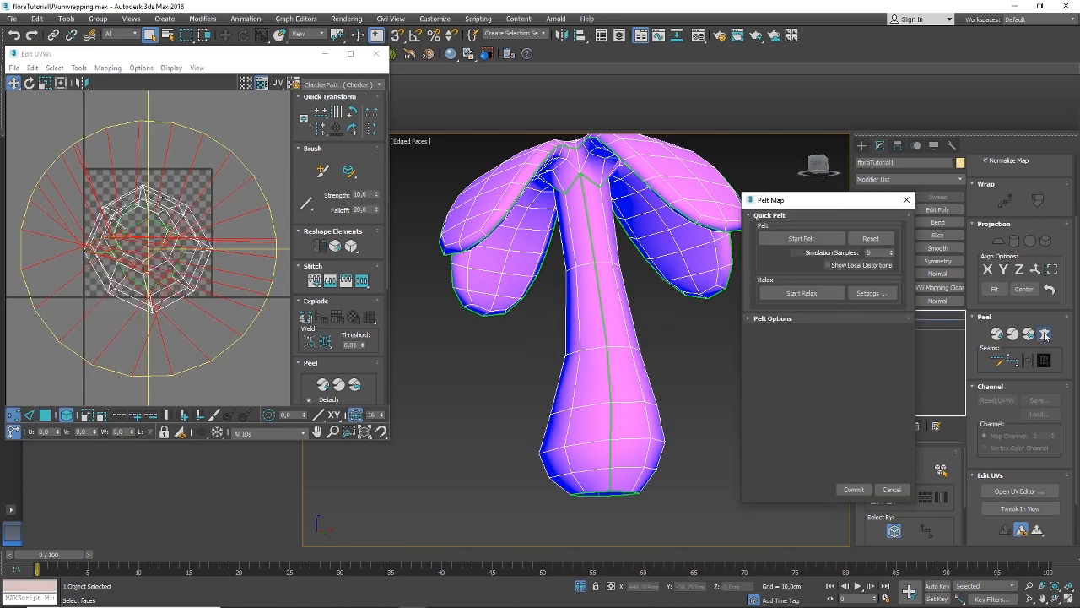
pyautogui.click(812, 241)
pyautogui.click(802, 293)
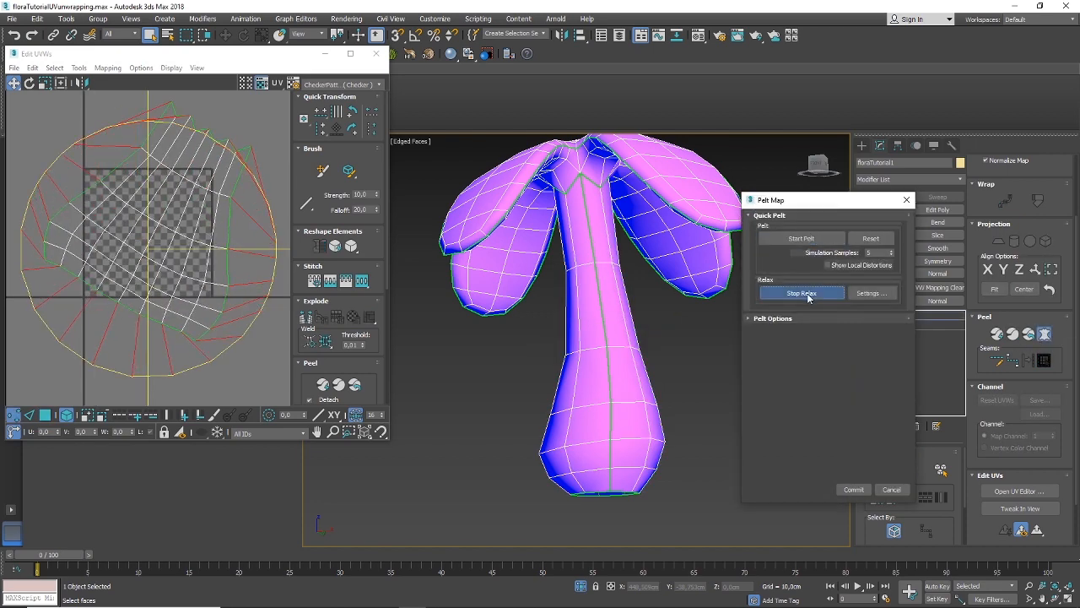
pyautogui.click(851, 489)
# Move the flower stem's UV shell out of the texture square into free space beside the other shells
pyautogui.keyDown('alt'); pyautogui.moveTo(597, 382); pyautogui.dragTo(683, 380, button='middle'); pyautogui.keyUp('alt')
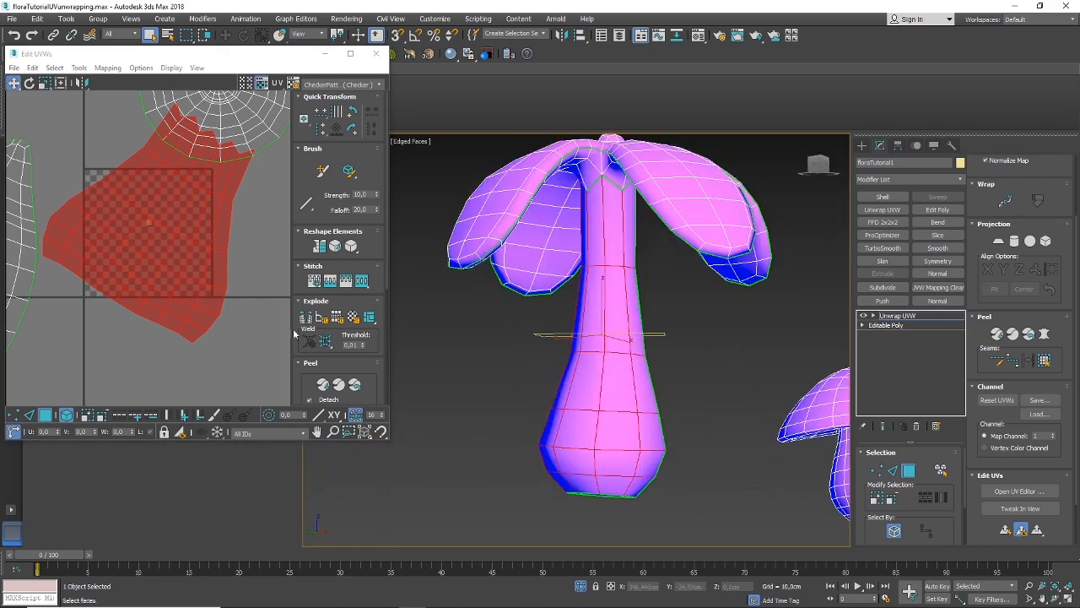
pyautogui.scroll(-6, 203, 279)
pyautogui.moveTo(205, 289); pyautogui.dragTo(47, 295)
pyautogui.scroll(-5, 557, 321)
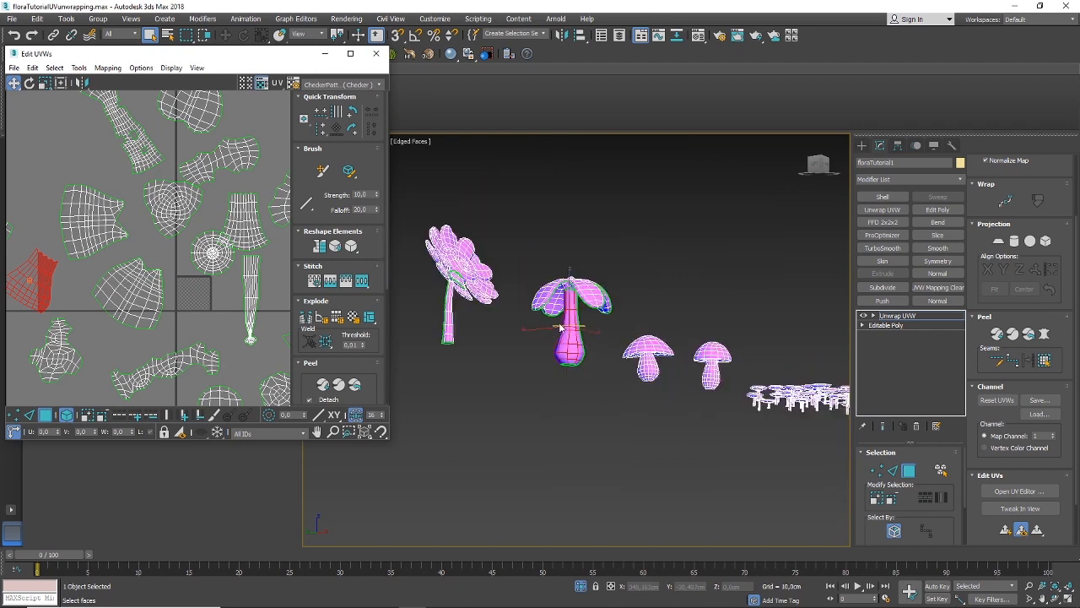
# Select the full edge loop around the first mushroom cap's lower rim and convert it to a seam
pyautogui.moveTo(632, 349); pyautogui.dragTo(558, 359, button='middle')
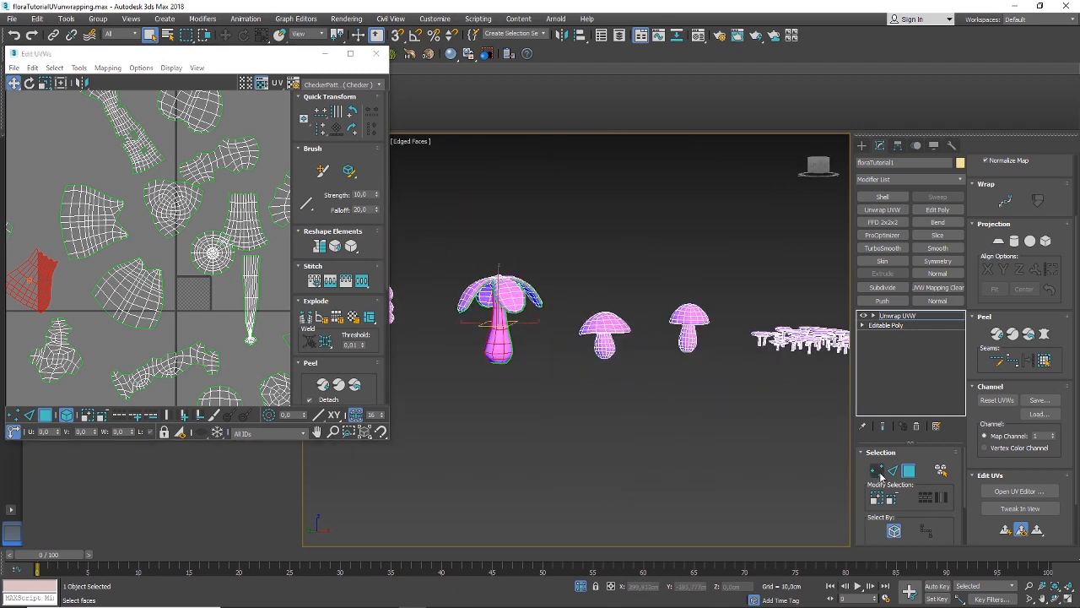
pyautogui.click(895, 471)
pyautogui.scroll(8, 604, 322)
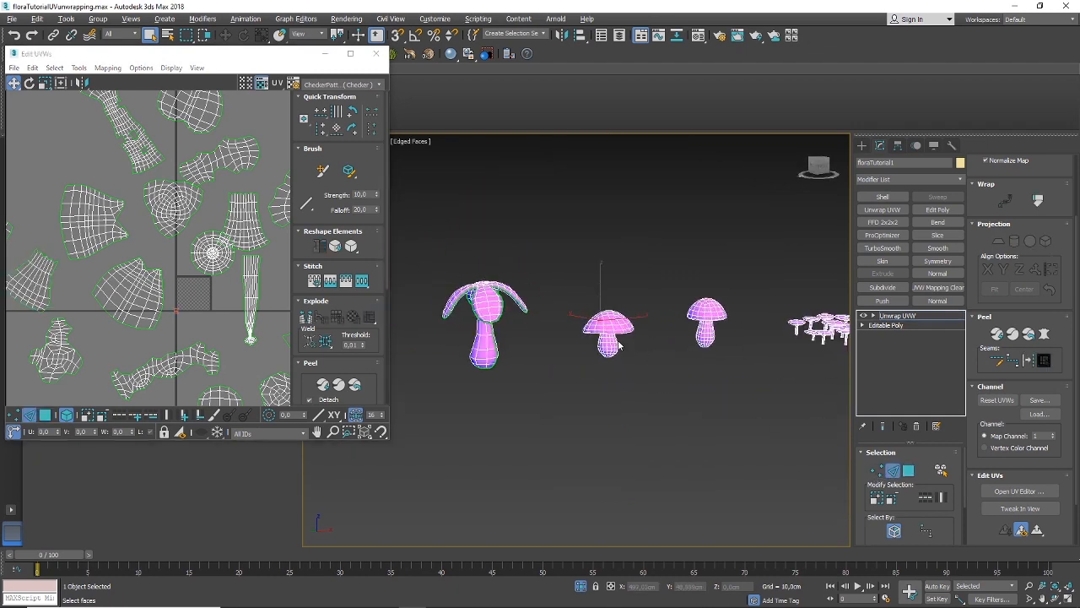
pyautogui.keyDown('alt'); pyautogui.moveTo(614, 332); pyautogui.dragTo(601, 381, button='middle'); pyautogui.keyUp('alt')
pyautogui.scroll(3, 646, 336)
pyautogui.click(647, 336)
pyautogui.keyDown('alt'); pyautogui.moveTo(717, 346); pyautogui.dragTo(632, 336, button='middle'); pyautogui.keyUp('alt')
pyautogui.click(603, 351)
pyautogui.click(925, 497)
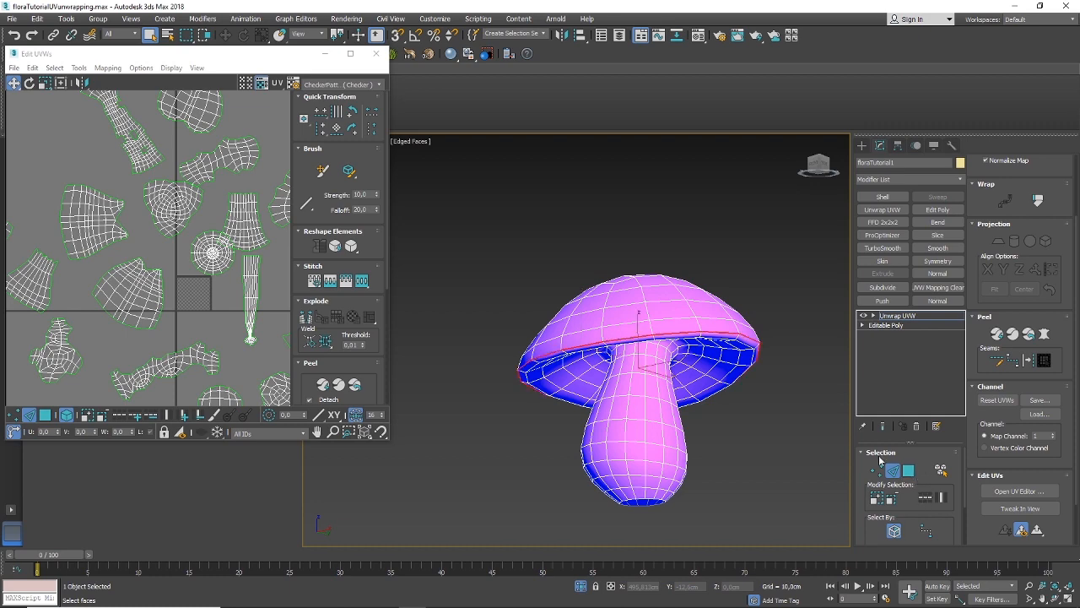
pyautogui.moveTo(689, 377); pyautogui.dragTo(652, 371, button='middle')
pyautogui.click(1029, 360)
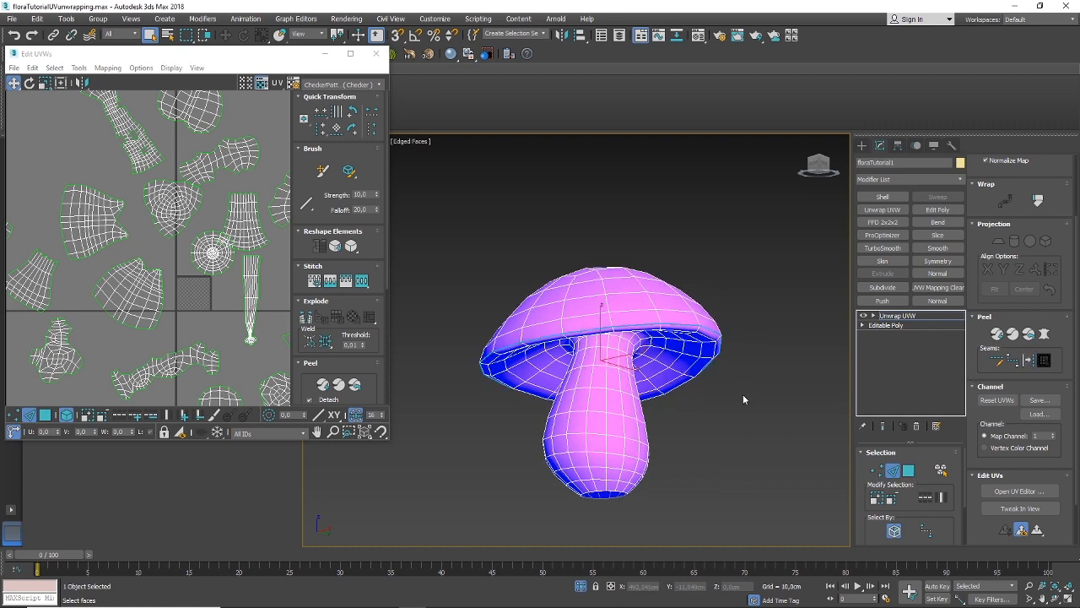
# Select the top of the mushroom cap up to the rim seam, pelt map and relax it, and commit
pyautogui.click(908, 469)
pyautogui.click(610, 301)
pyautogui.keyDown('alt'); pyautogui.moveTo(635, 304); pyautogui.dragTo(659, 290, button='middle'); pyautogui.keyUp('alt')
pyautogui.click(1045, 360)
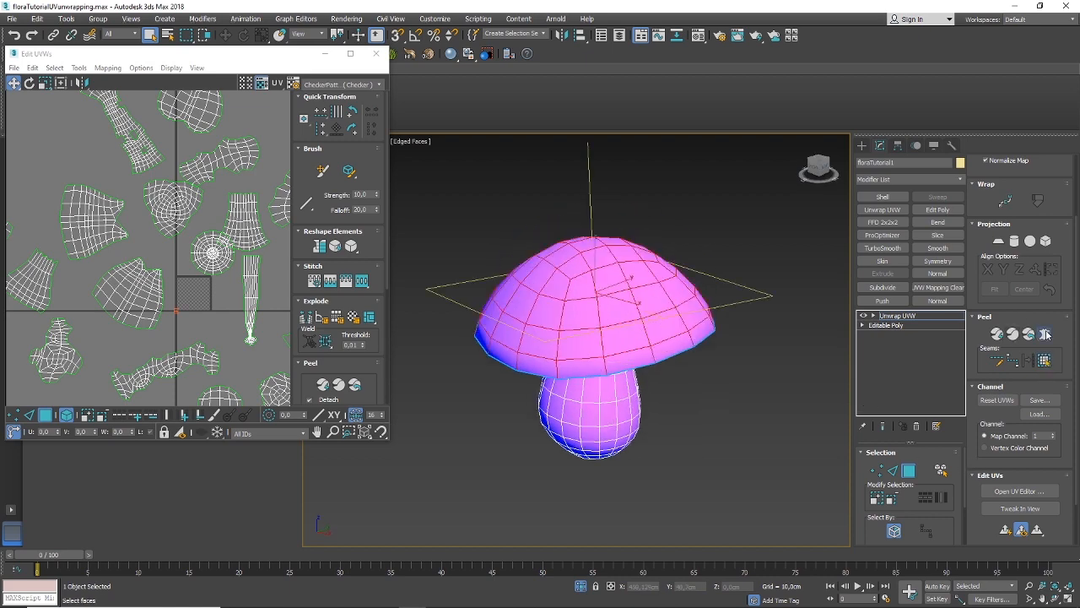
pyautogui.click(1045, 335)
pyautogui.click(805, 239)
pyautogui.click(801, 292)
pyautogui.click(852, 490)
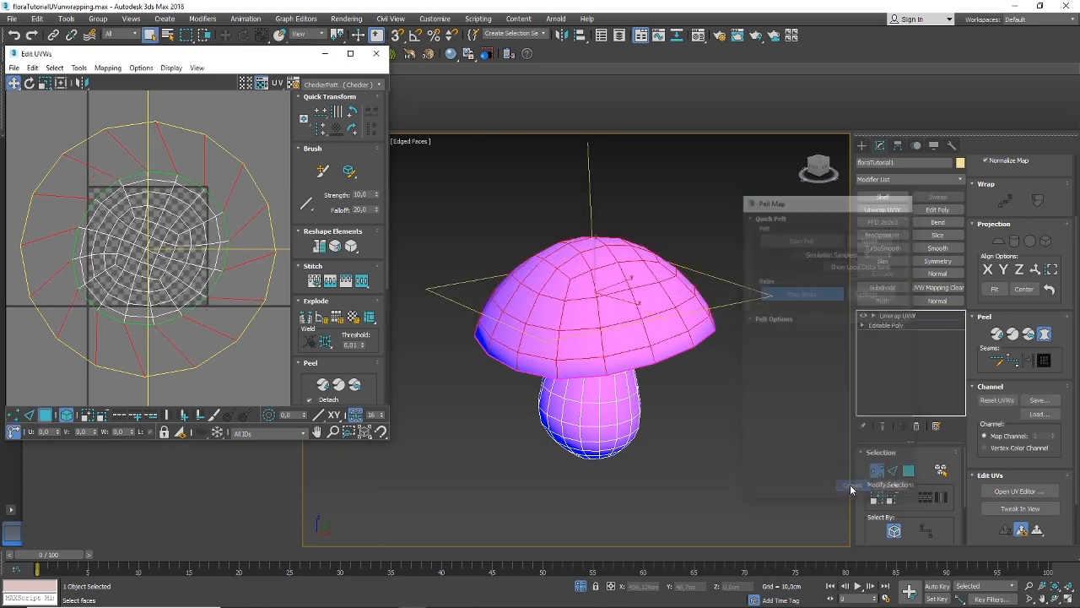
# Move the mushroom cap's UV shell out of the texture square to free space above the other shells
pyautogui.scroll(-5, 121, 287)
pyautogui.moveTo(130, 284); pyautogui.dragTo(212, 114)
pyautogui.scroll(-1, 173, 297)
pyautogui.keyDown('alt'); pyautogui.moveTo(610, 395); pyautogui.dragTo(611, 348, button='middle'); pyautogui.keyUp('alt')
pyautogui.scroll(-3, 193, 233)
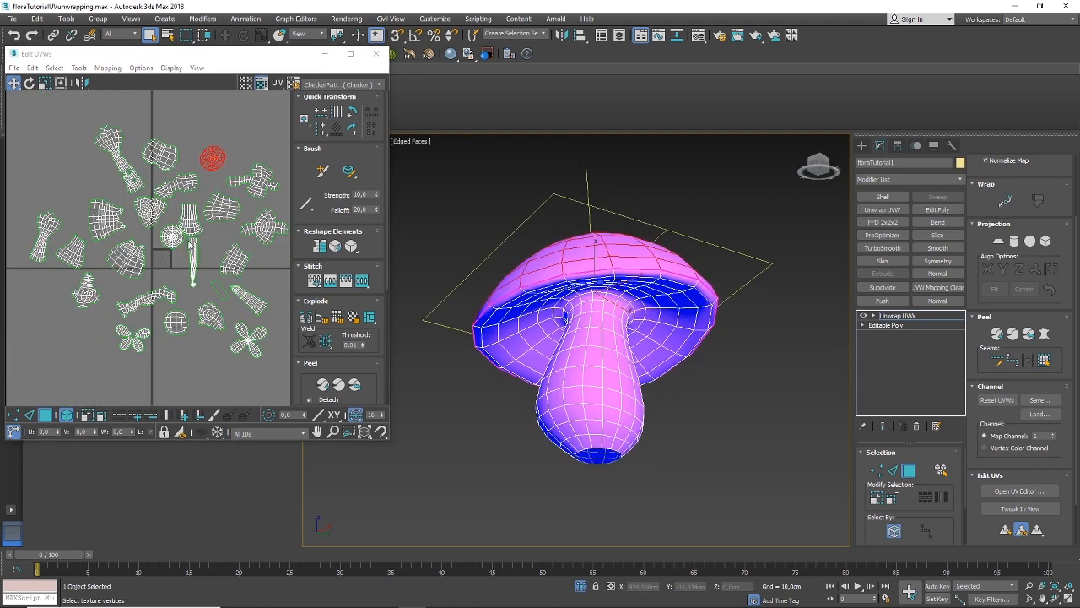
pyautogui.scroll(2, 188, 188)
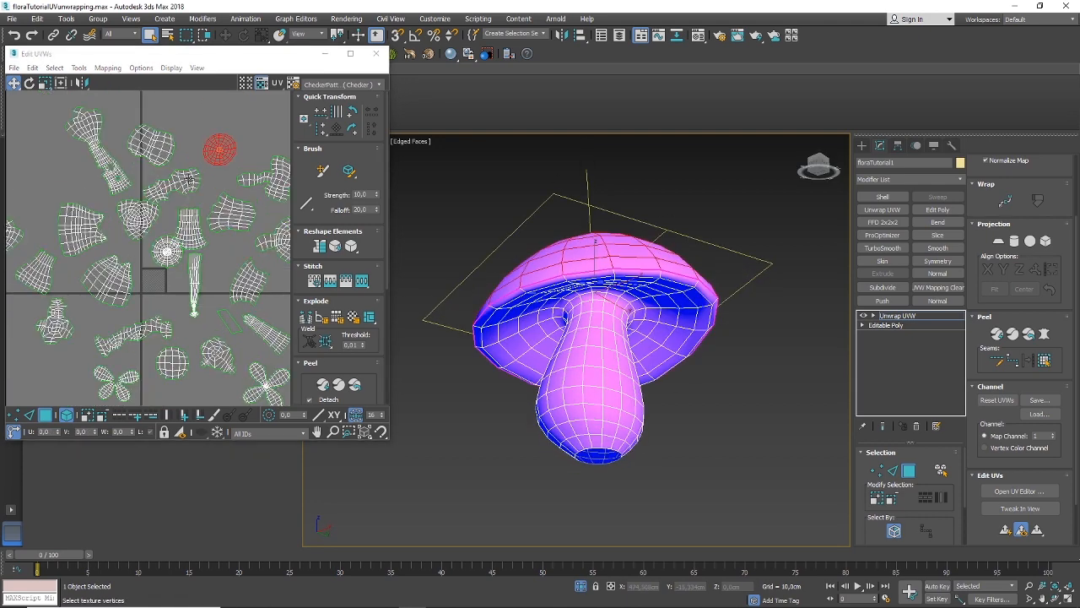
# Select a line of edges from the cap's rim across its underside and down the stem to the base, and convert it to a seam
pyautogui.moveTo(554, 369)
pyautogui.keyDown('alt'); pyautogui.mouseDown(button='middle')
pyautogui.moveTo(544, 339)
pyautogui.moveTo(563, 360)
pyautogui.mouseUp(button='middle'); pyautogui.keyUp('alt')
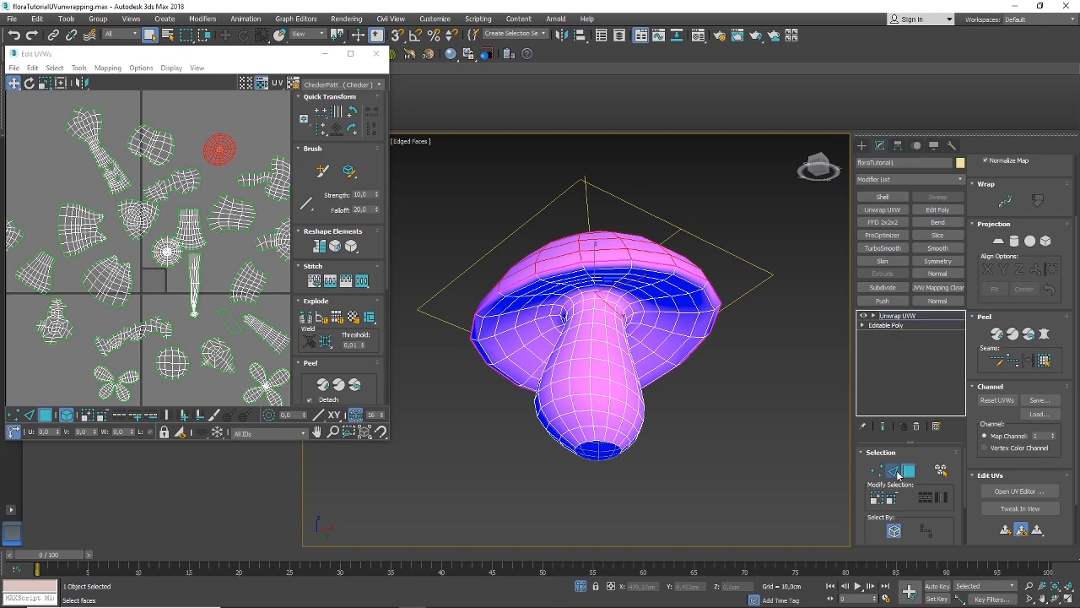
pyautogui.click(897, 473)
pyautogui.keyDown('alt'); pyautogui.moveTo(590, 349); pyautogui.dragTo(663, 363, button='middle'); pyautogui.keyUp('alt')
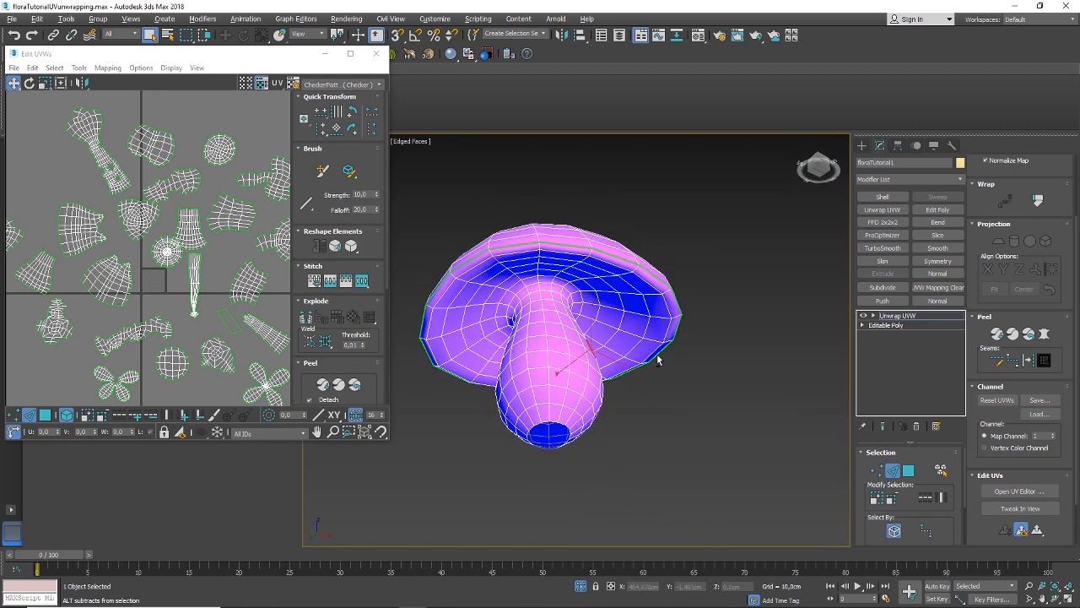
pyautogui.scroll(3, 538, 255)
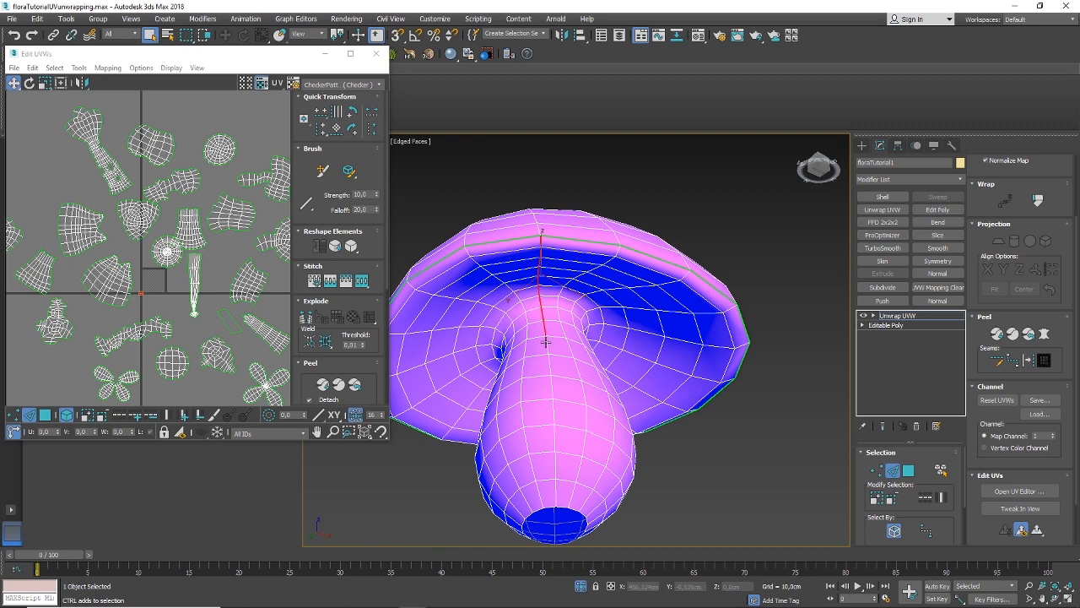
pyautogui.click(553, 431)
pyautogui.keyDown('ctrl'); pyautogui.click(557, 495); pyautogui.keyUp('ctrl')
pyautogui.keyDown('alt'); pyautogui.moveTo(556, 491); pyautogui.dragTo(530, 475, button='middle'); pyautogui.keyUp('alt')
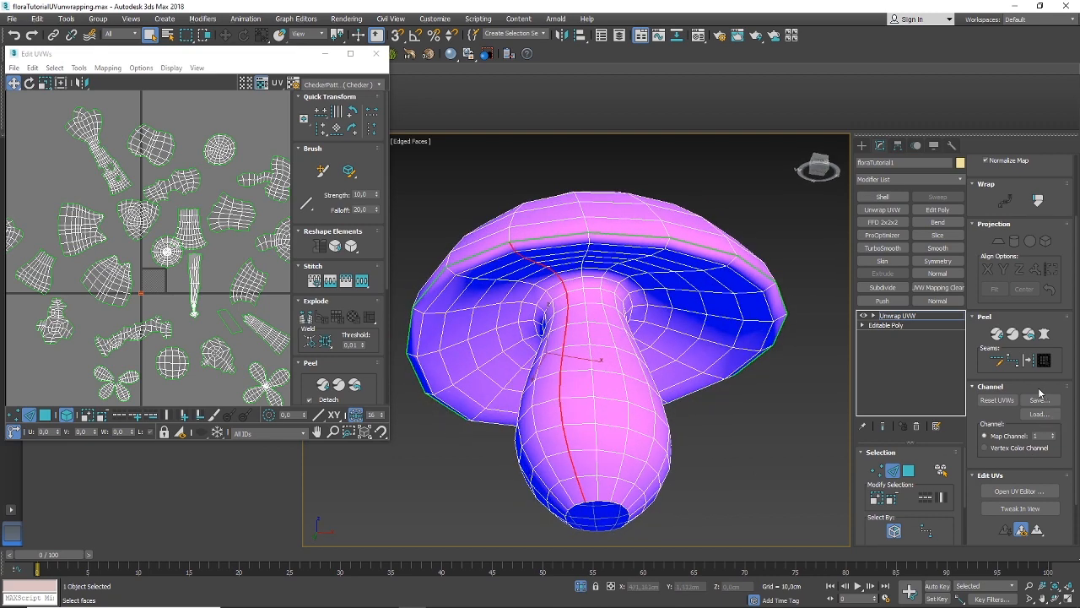
pyautogui.click(1027, 361)
# Try to pelt map and relax the mushroom cap's underside together with the stem as one piece
pyautogui.click(909, 470)
pyautogui.click(1044, 334)
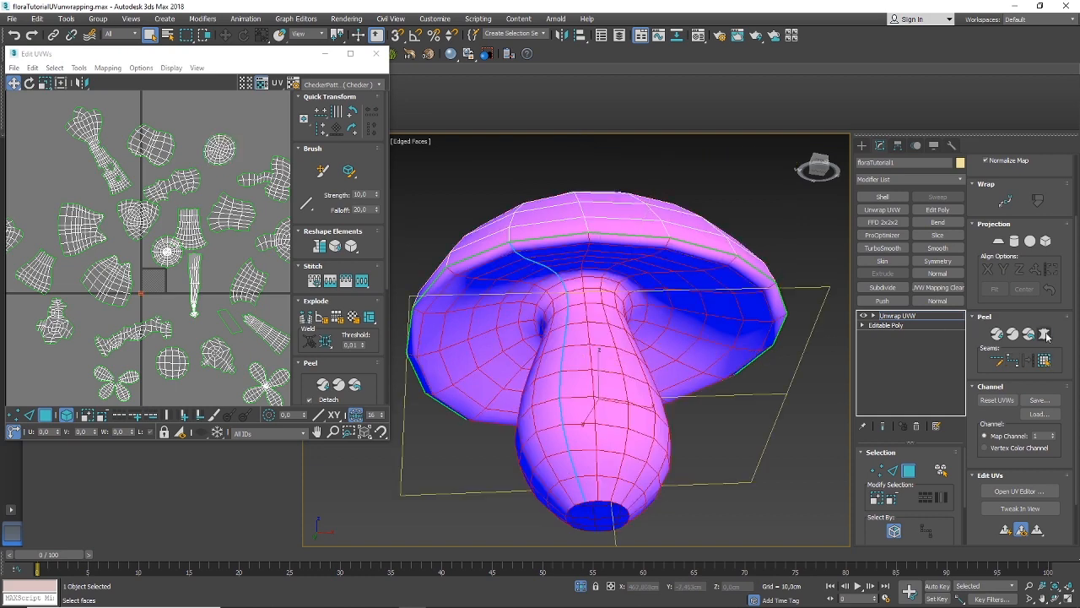
pyautogui.click(806, 239)
pyautogui.click(801, 238)
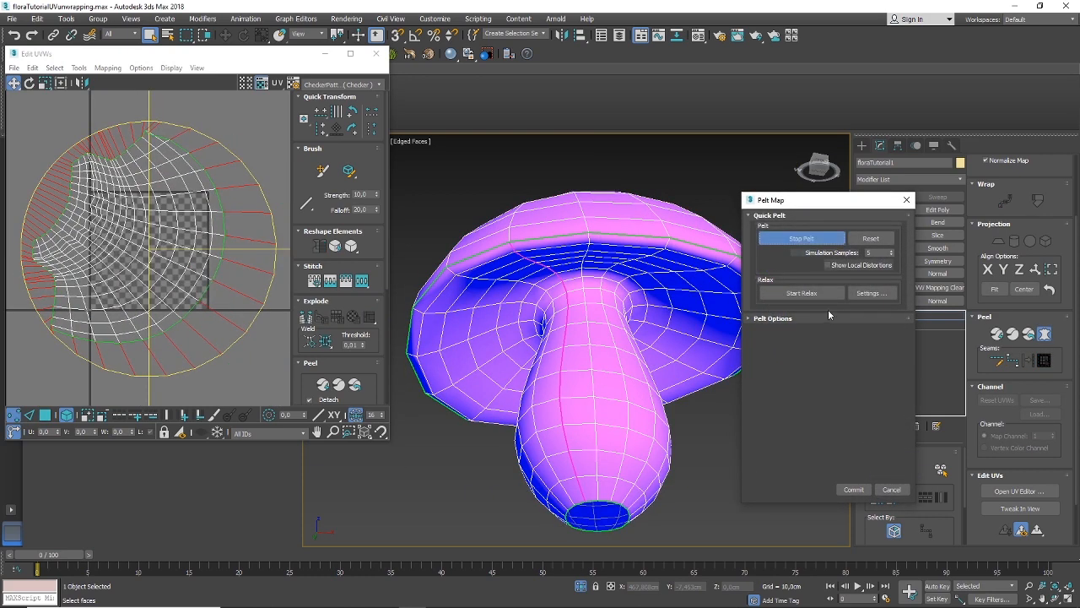
pyautogui.click(815, 294)
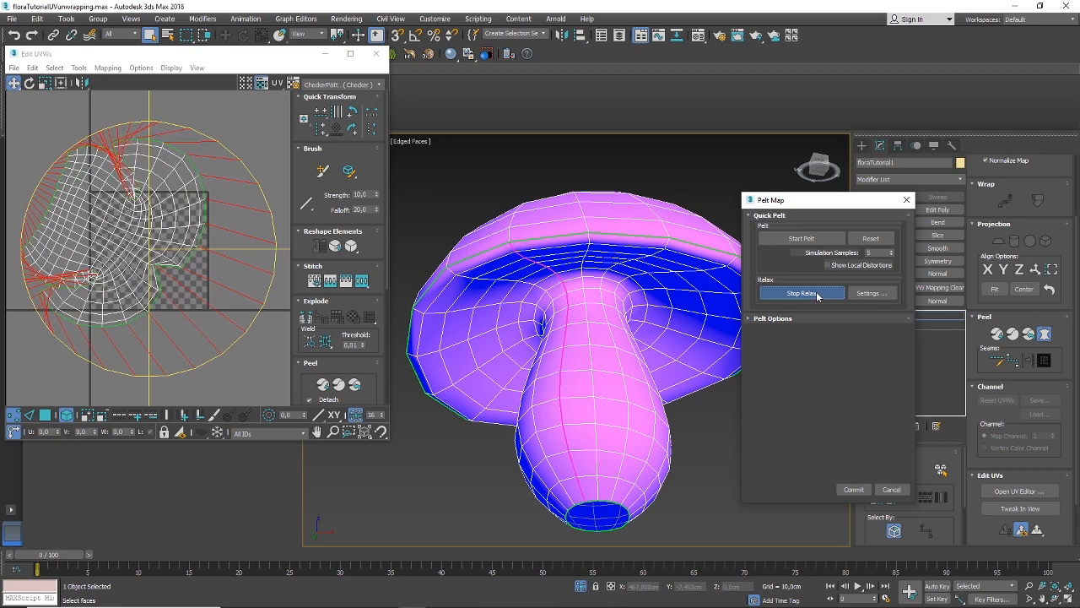
pyautogui.scroll(5, 136, 270)
pyautogui.scroll(-4, 137, 270)
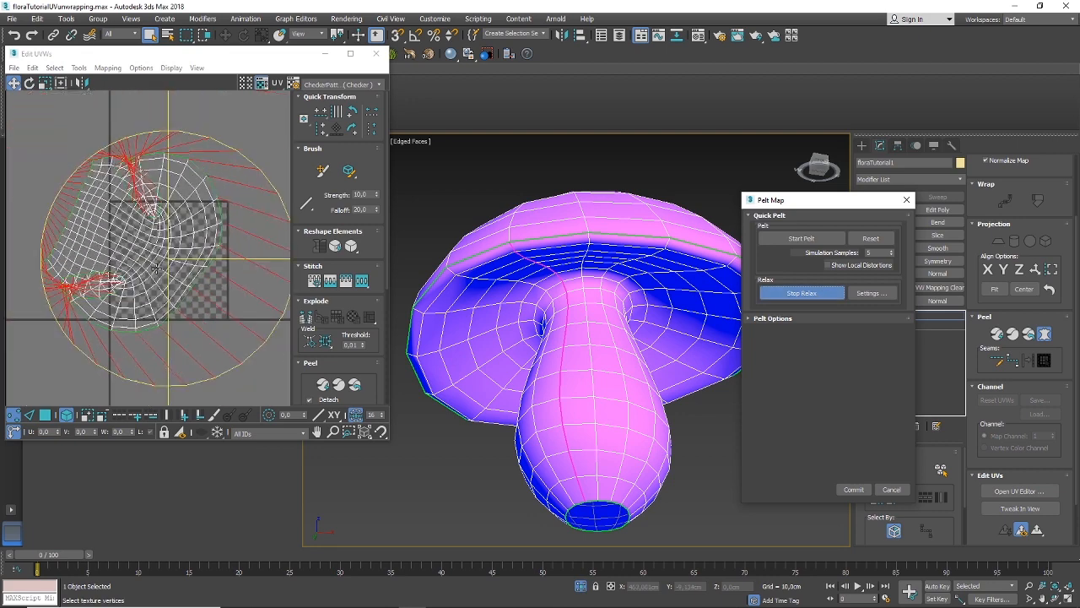
pyautogui.scroll(4, 156, 207)
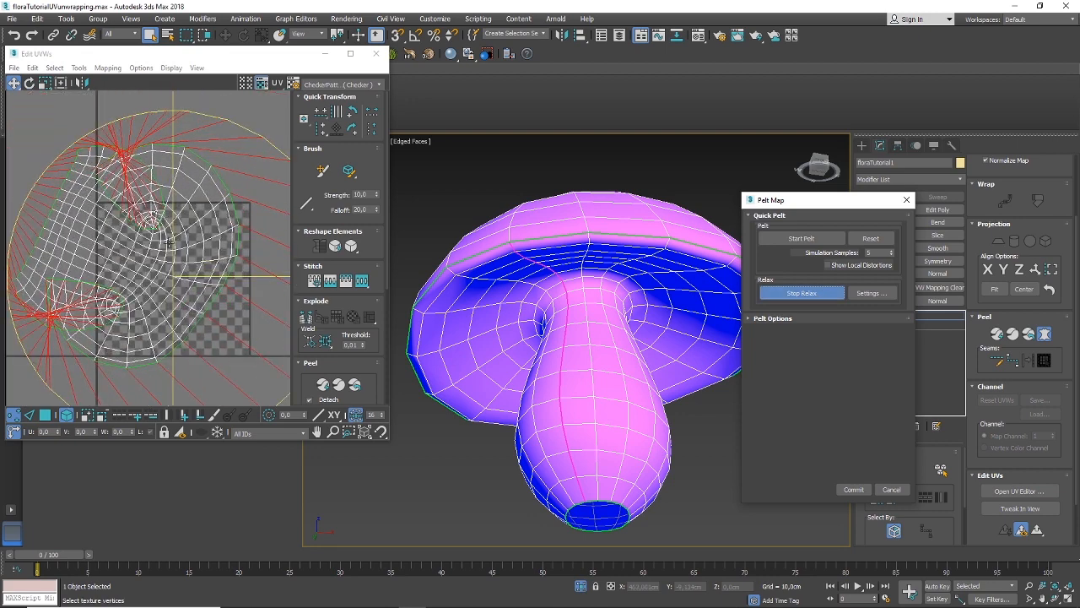
pyautogui.scroll(-3, 148, 209)
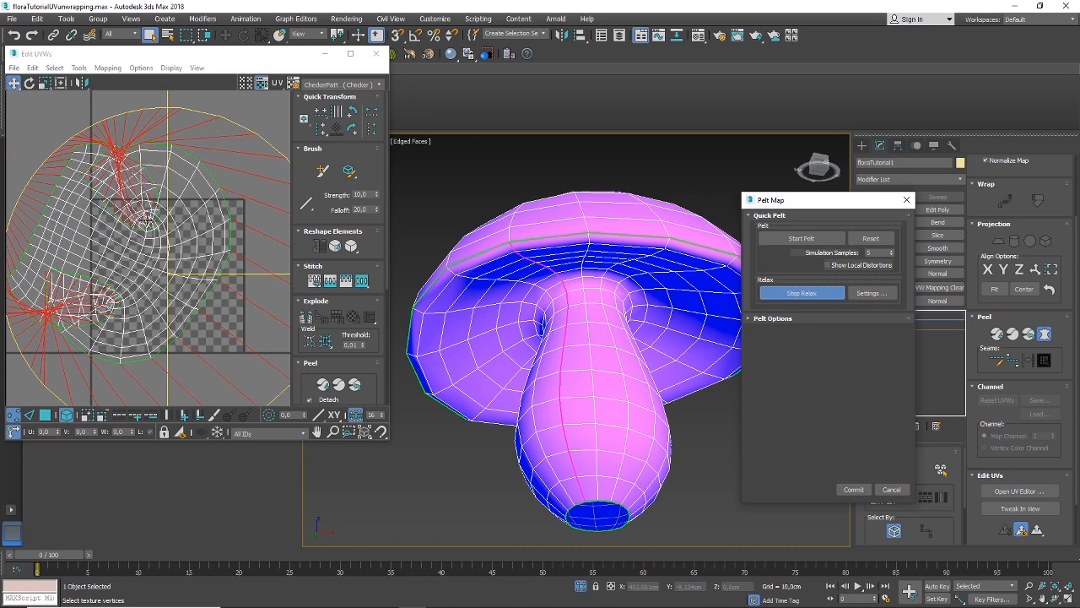
pyautogui.click(890, 489)
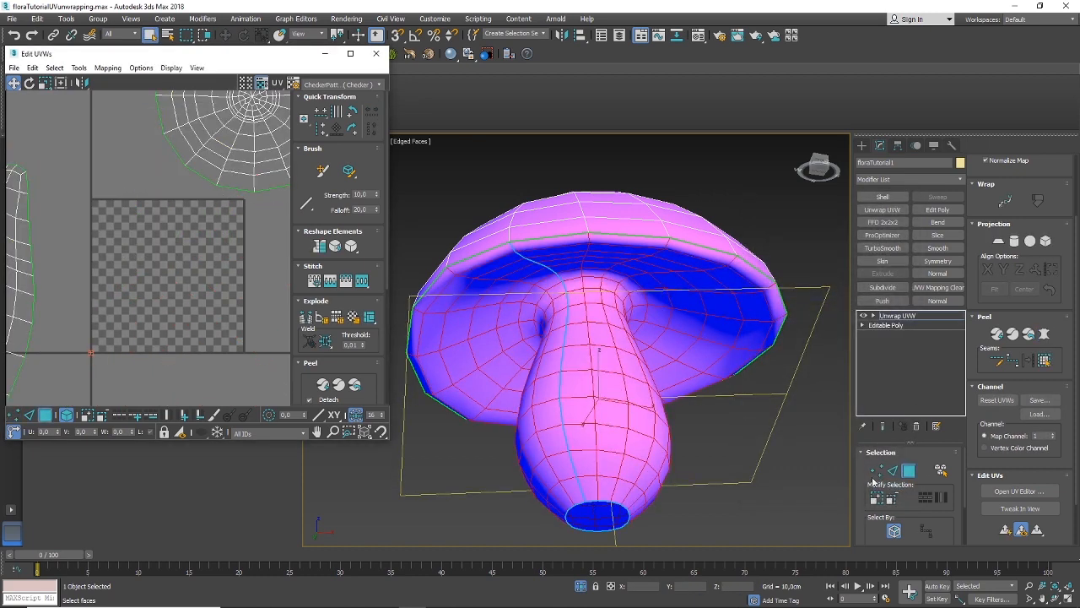
# Select the edge loop where the mushroom's stem meets the cap's underside and convert it to a seam
pyautogui.keyDown('alt'); pyautogui.moveTo(651, 336); pyautogui.dragTo(838, 337, button='middle'); pyautogui.keyUp('alt')
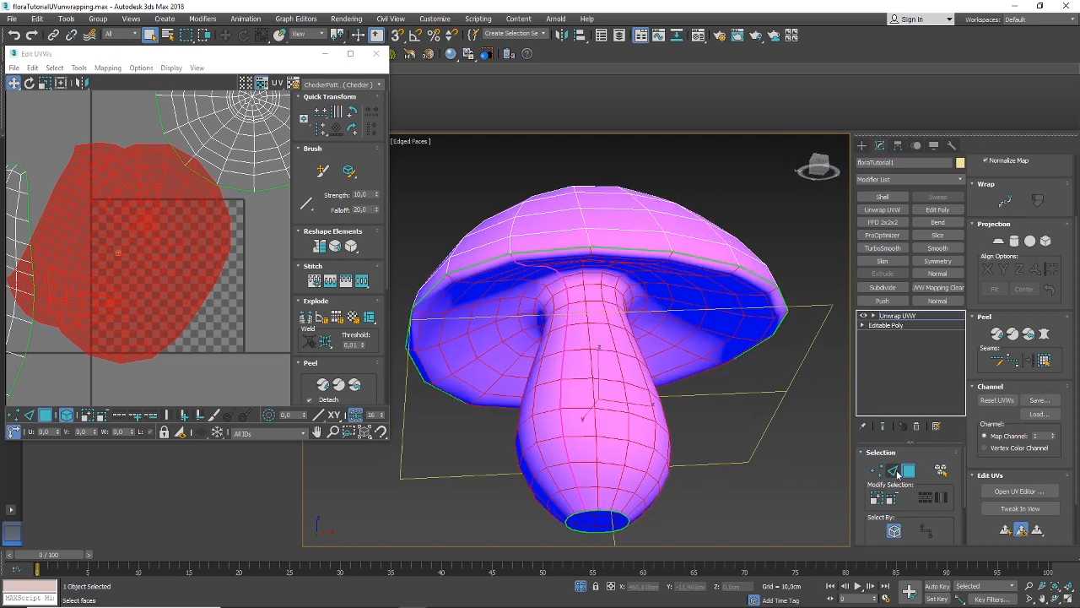
pyautogui.click(897, 473)
pyautogui.keyDown('alt'); pyautogui.moveTo(704, 397); pyautogui.dragTo(683, 381, button='middle'); pyautogui.keyUp('alt')
pyautogui.press('z')
pyautogui.scroll(9, 603, 362)
pyautogui.scroll(3, 596, 378)
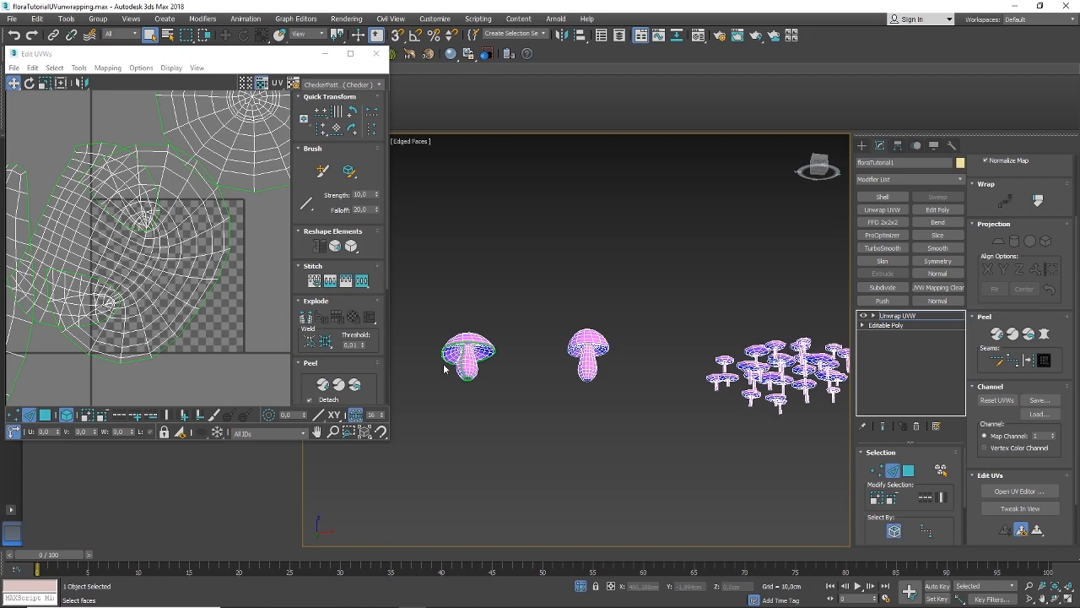
pyautogui.press('z')
pyautogui.scroll(2, 496, 313)
pyautogui.moveTo(499, 299)
pyautogui.keyDown('alt'); pyautogui.mouseDown(button='middle')
pyautogui.moveTo(598, 314)
pyautogui.moveTo(486, 310)
pyautogui.mouseUp(button='middle'); pyautogui.keyUp('alt')
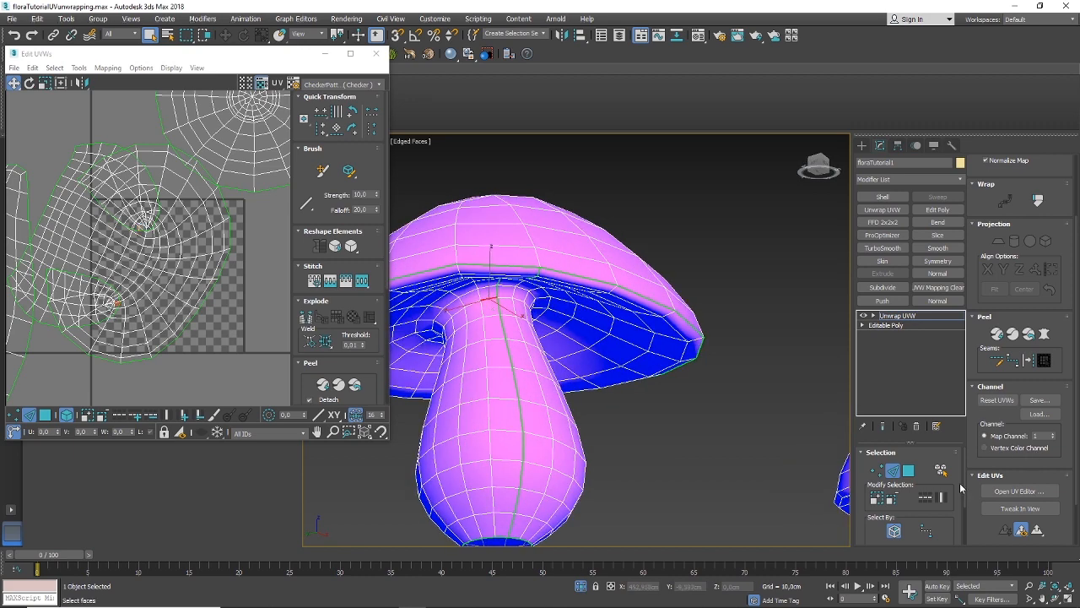
pyautogui.click(928, 498)
pyautogui.keyDown('alt'); pyautogui.moveTo(544, 381); pyautogui.dragTo(495, 371, button='middle'); pyautogui.keyUp('alt')
pyautogui.click(1028, 361)
# Select a face on the cap's underside and expand the selection to the seams to cover the whole underside
pyautogui.keyDown('alt'); pyautogui.moveTo(613, 388); pyautogui.dragTo(709, 396, button='middle'); pyautogui.keyUp('alt')
pyautogui.click(601, 264)
pyautogui.click(1043, 361)
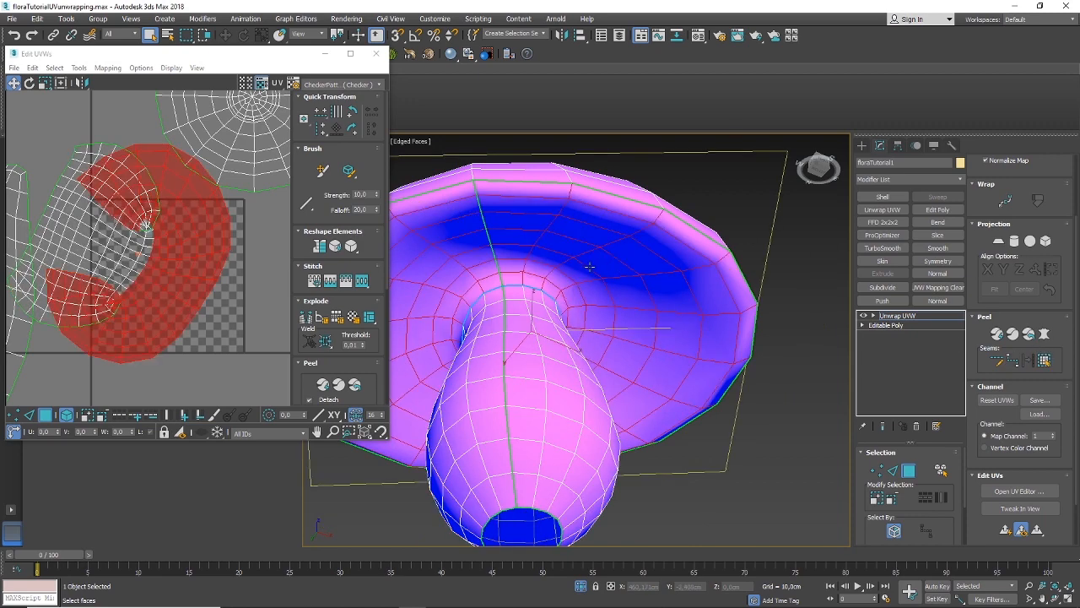
pyautogui.scroll(-2, 590, 271)
pyautogui.moveTo(585, 287); pyautogui.dragTo(599, 295, button='middle')
# Pelt map the mushroom cap's underside, check its seams on the model, relax the UVs, and commit
pyautogui.click(1044, 333)
pyautogui.click(799, 239)
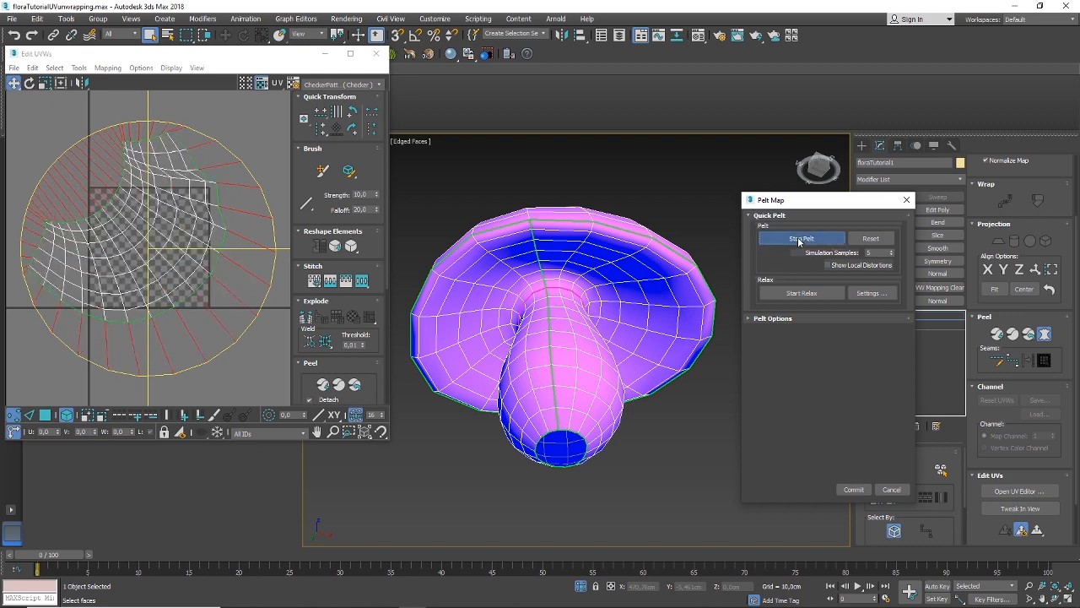
pyautogui.press('z')
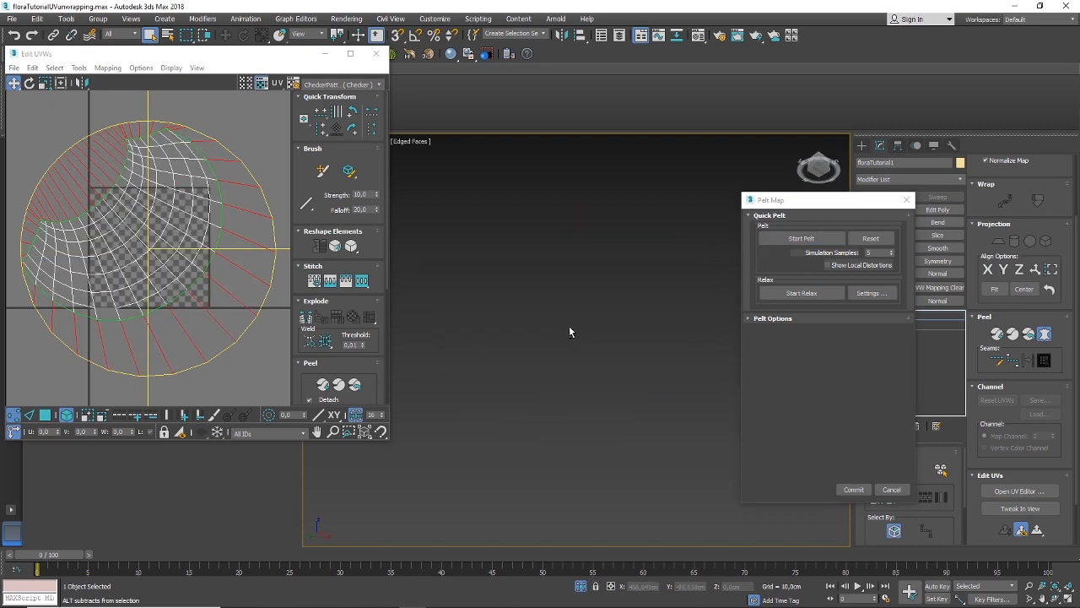
pyautogui.scroll(5, 667, 435)
pyautogui.scroll(-3, 643, 443)
pyautogui.moveTo(643, 443); pyautogui.dragTo(521, 367, button='middle')
pyautogui.scroll(10, 532, 396)
pyautogui.scroll(4, 501, 364)
pyautogui.keyDown('alt'); pyautogui.moveTo(503, 340); pyautogui.dragTo(536, 268, button='middle'); pyautogui.keyUp('alt')
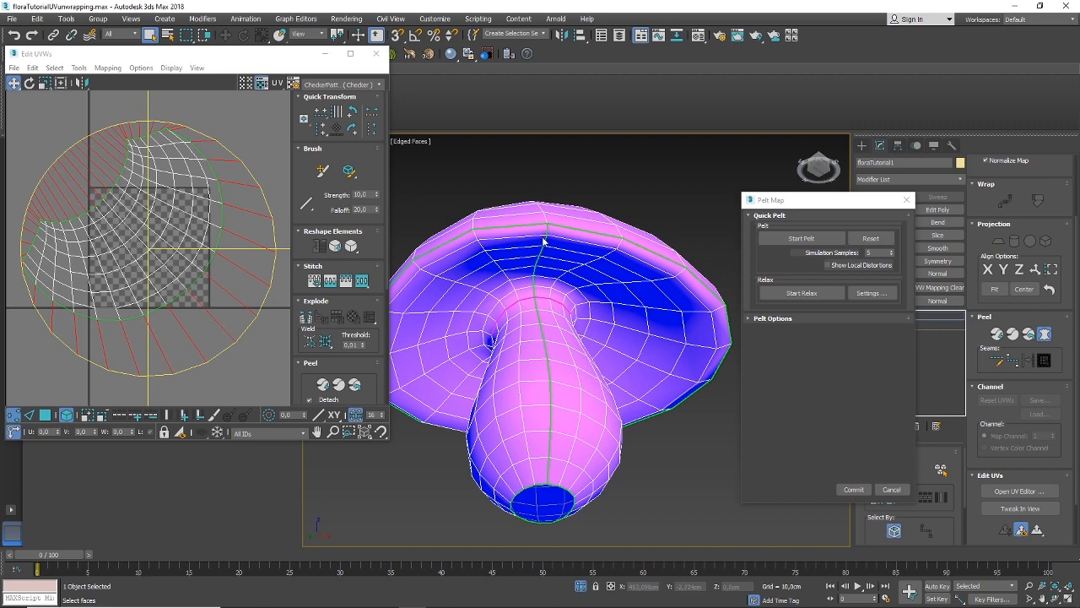
pyautogui.click(800, 291)
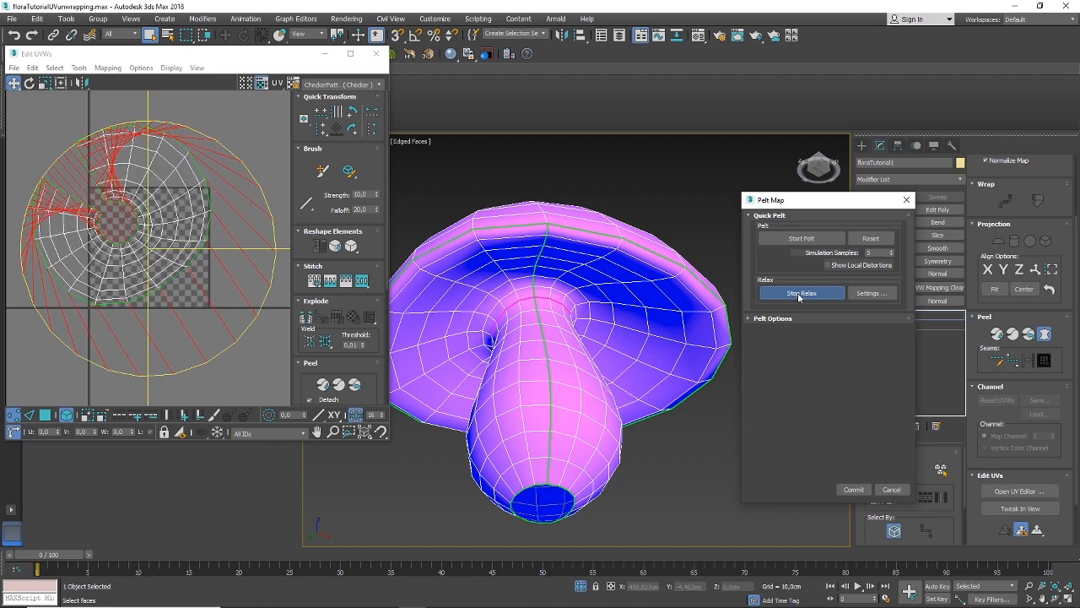
pyautogui.scroll(2, 97, 200)
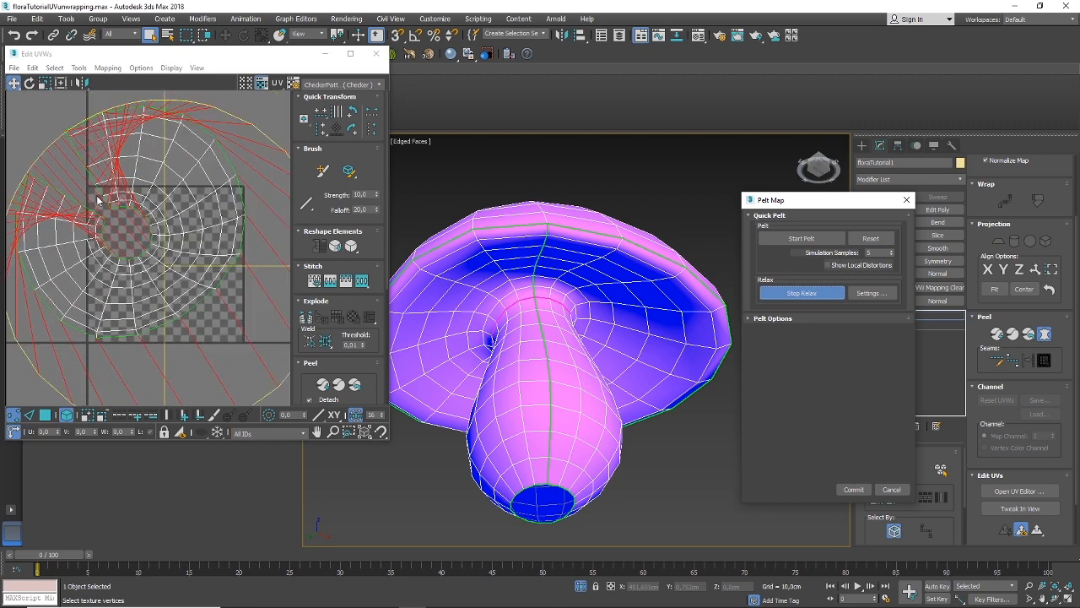
pyautogui.scroll(-2, 51, 185)
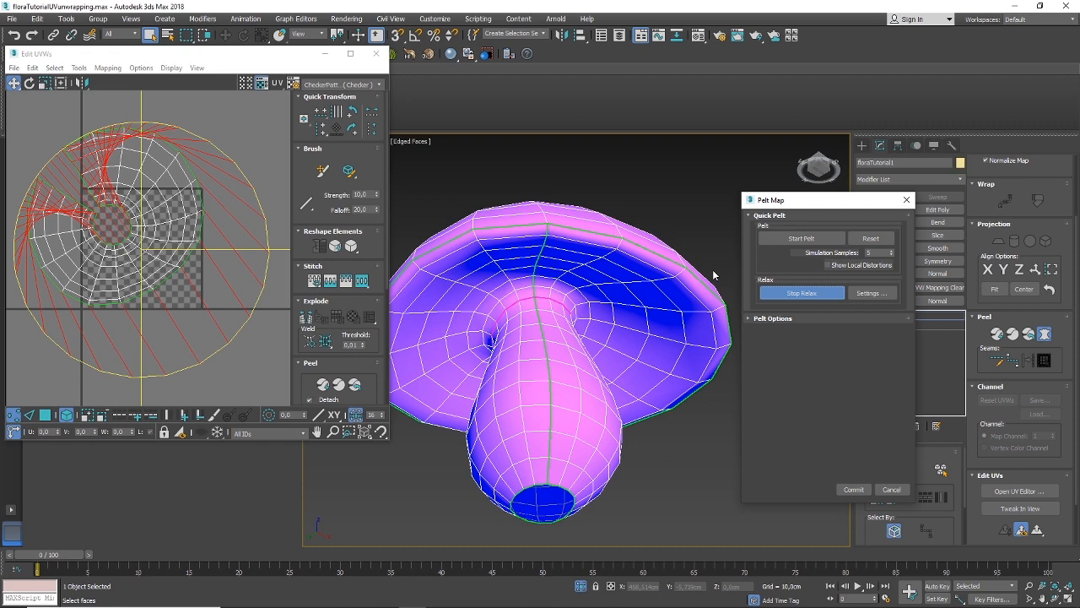
pyautogui.click(854, 489)
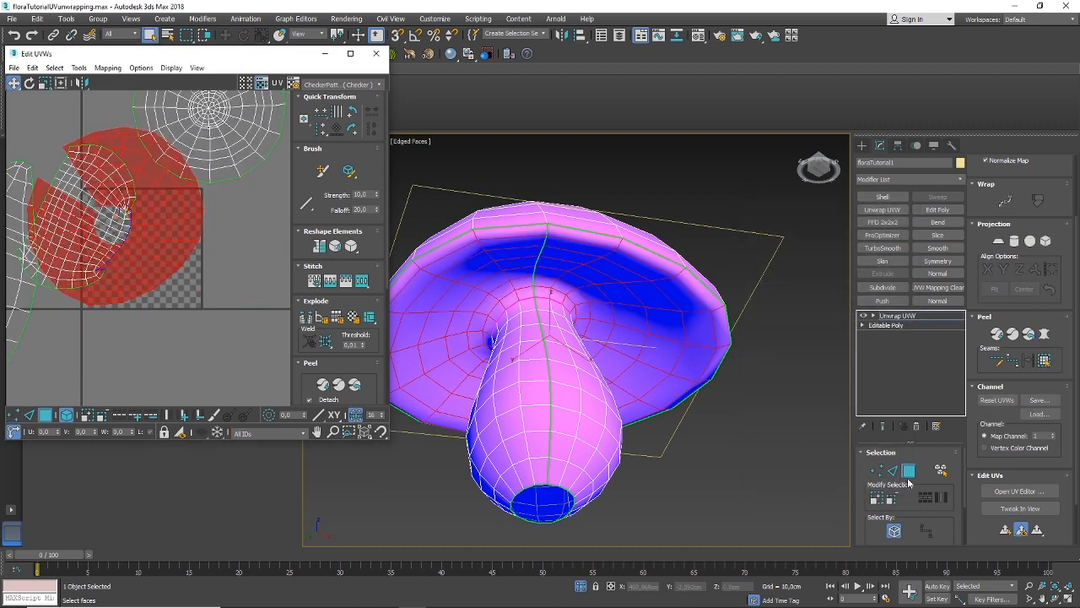
# Select the mushroom's whole stem out to its seams, pelt map it, relax the UVs, and commit
pyautogui.click(561, 380)
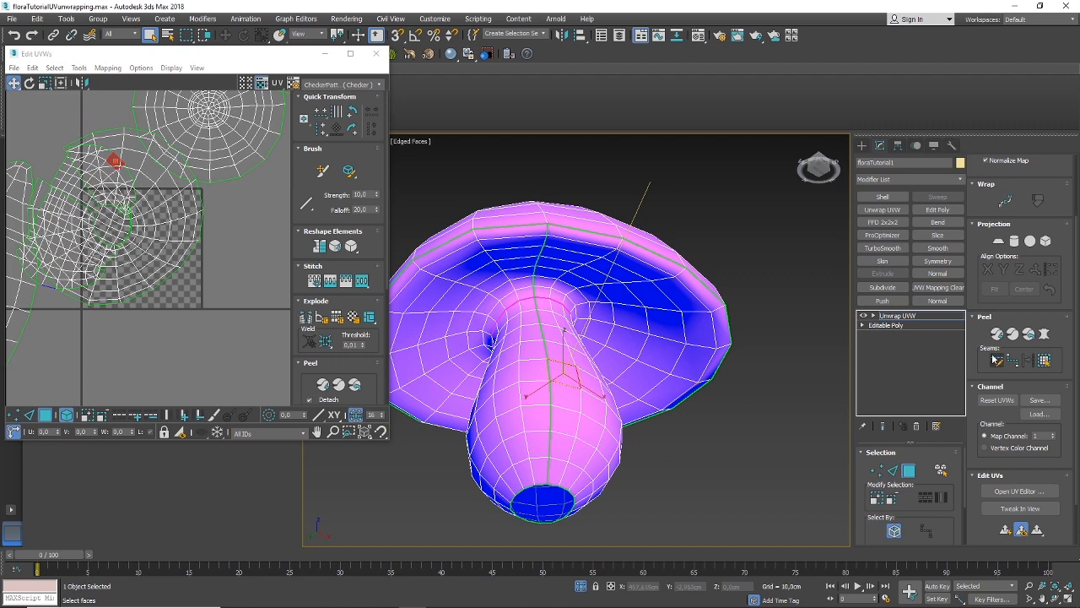
pyautogui.click(1043, 359)
pyautogui.click(1044, 333)
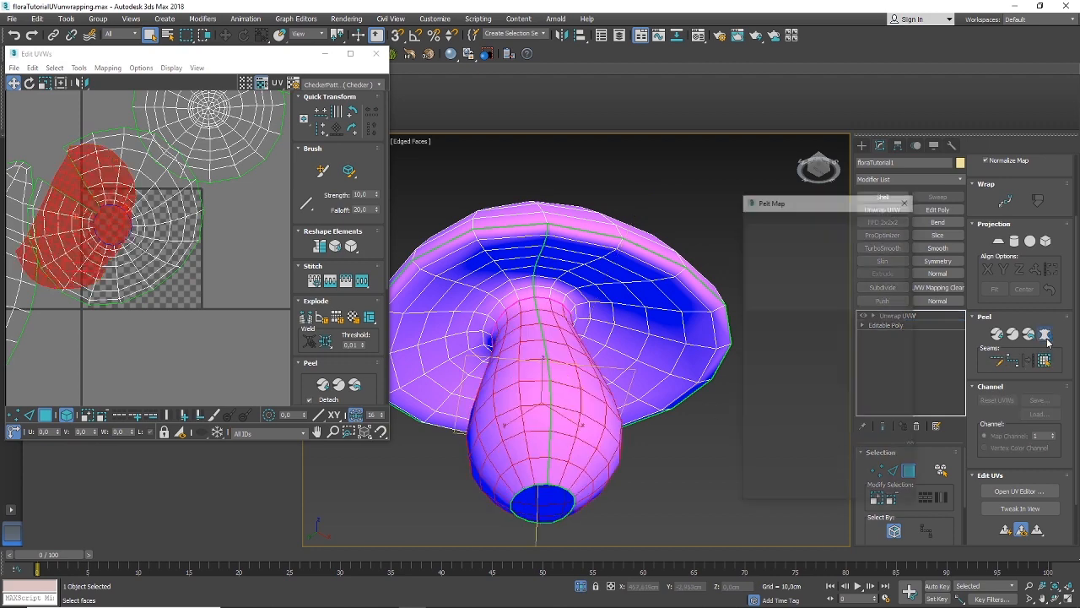
pyautogui.click(812, 239)
pyautogui.click(810, 293)
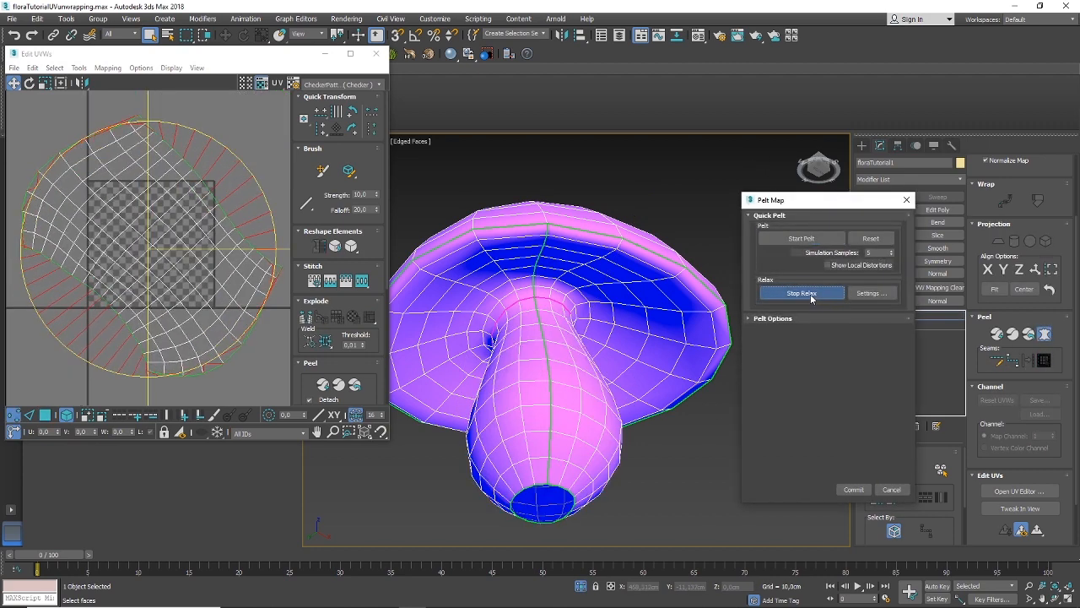
pyautogui.click(853, 489)
# Move the UV shells of the mushroom's stem and cap underside out to free space around the layout
pyautogui.scroll(-5, 154, 297)
pyautogui.moveTo(160, 300); pyautogui.dragTo(239, 141)
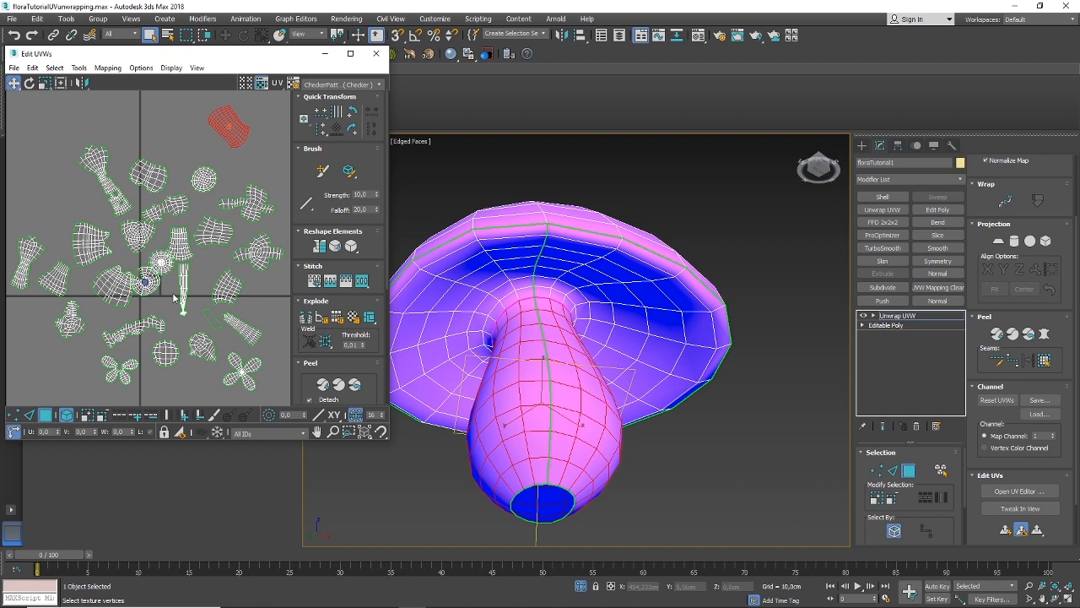
pyautogui.click(145, 283)
pyautogui.moveTo(152, 288); pyautogui.dragTo(177, 134)
pyautogui.scroll(3, 135, 294)
# Examine the second large mushroom and the cluster of small mushrooms from several angles
pyautogui.scroll(-8, 535, 273)
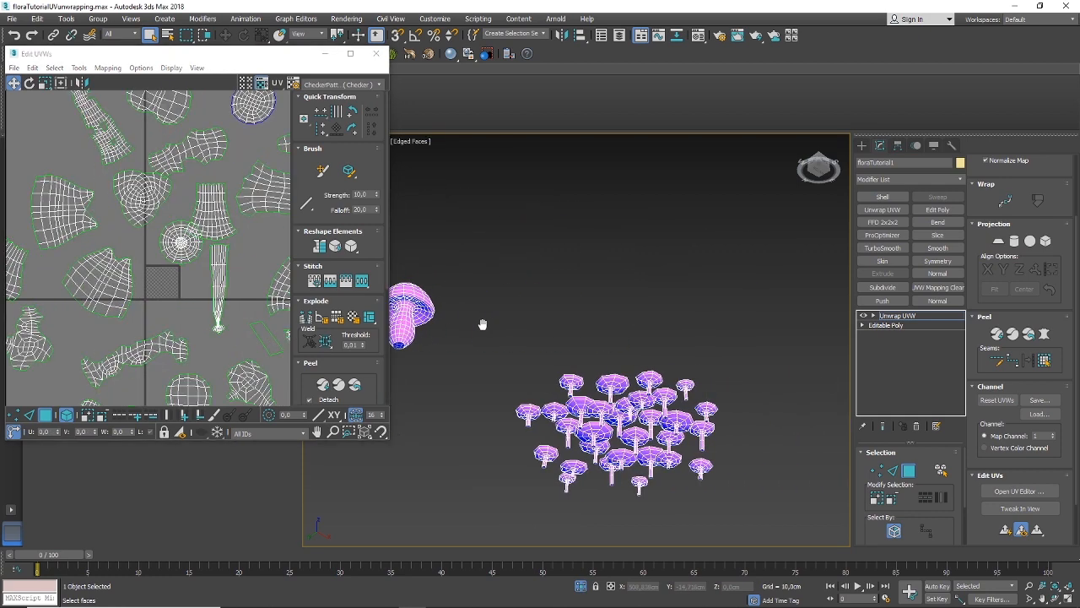
pyautogui.scroll(3, 618, 402)
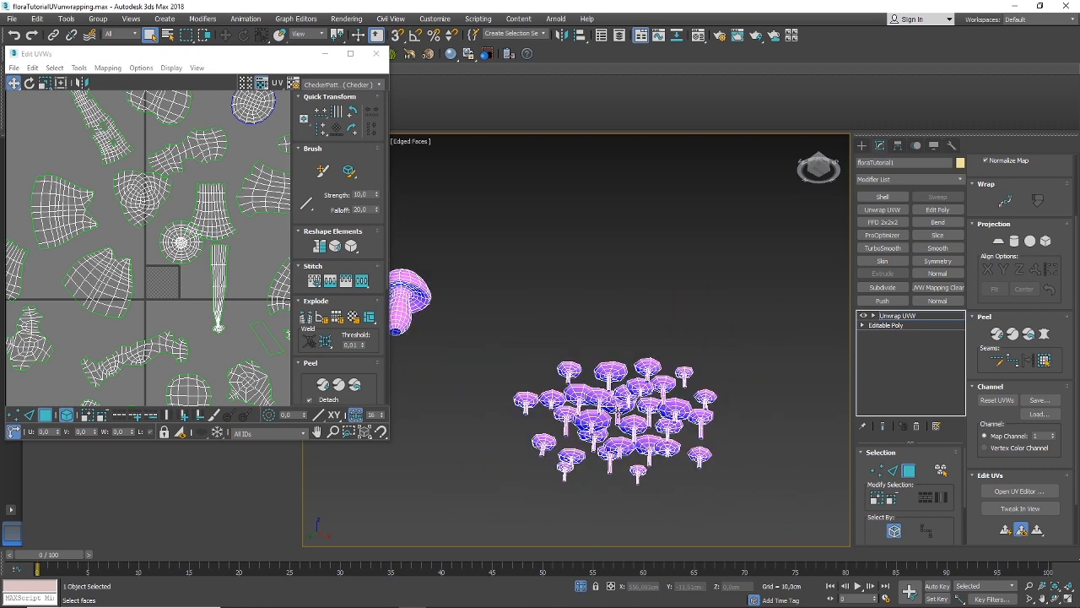
pyautogui.scroll(5, 599, 399)
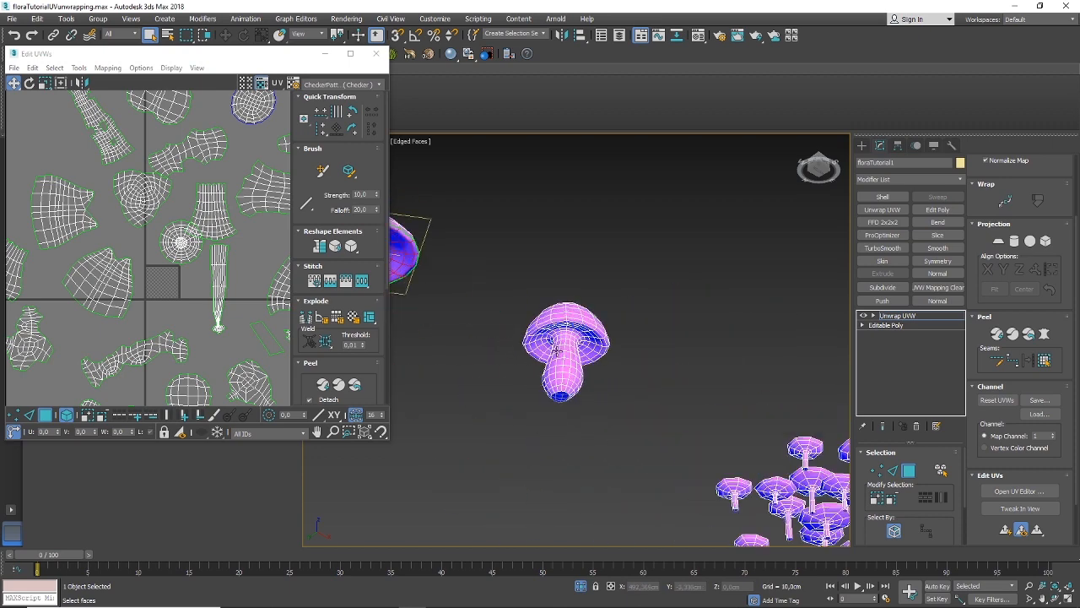
pyautogui.scroll(-5, 513, 346)
pyautogui.scroll(4, 514, 338)
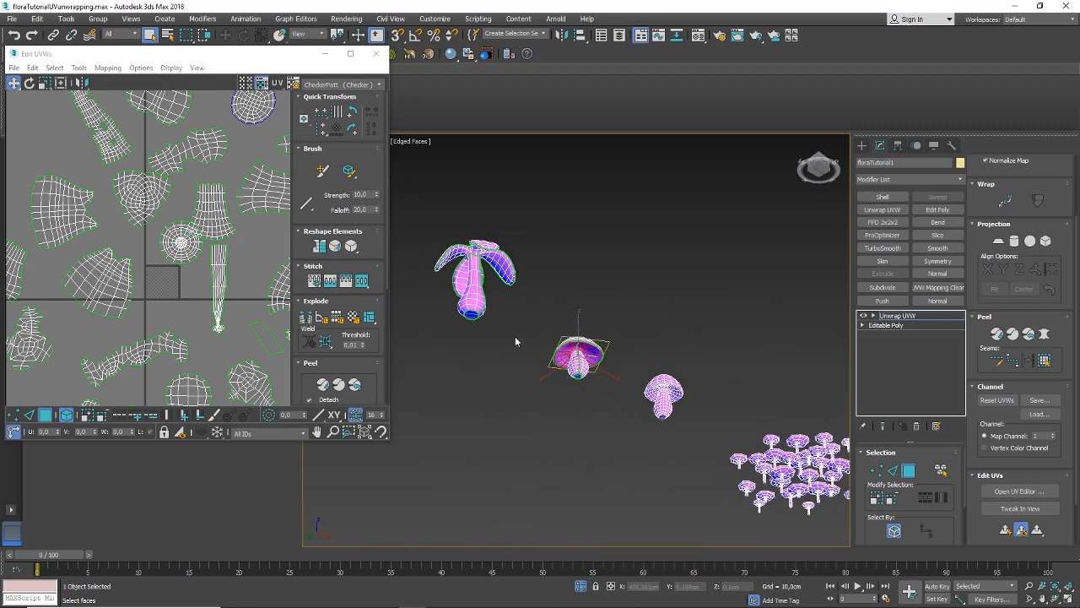
pyautogui.moveTo(637, 384); pyautogui.dragTo(499, 361, button='middle')
pyautogui.scroll(4, 541, 372)
pyautogui.scroll(-3, 524, 365)
pyautogui.scroll(-3, 443, 363)
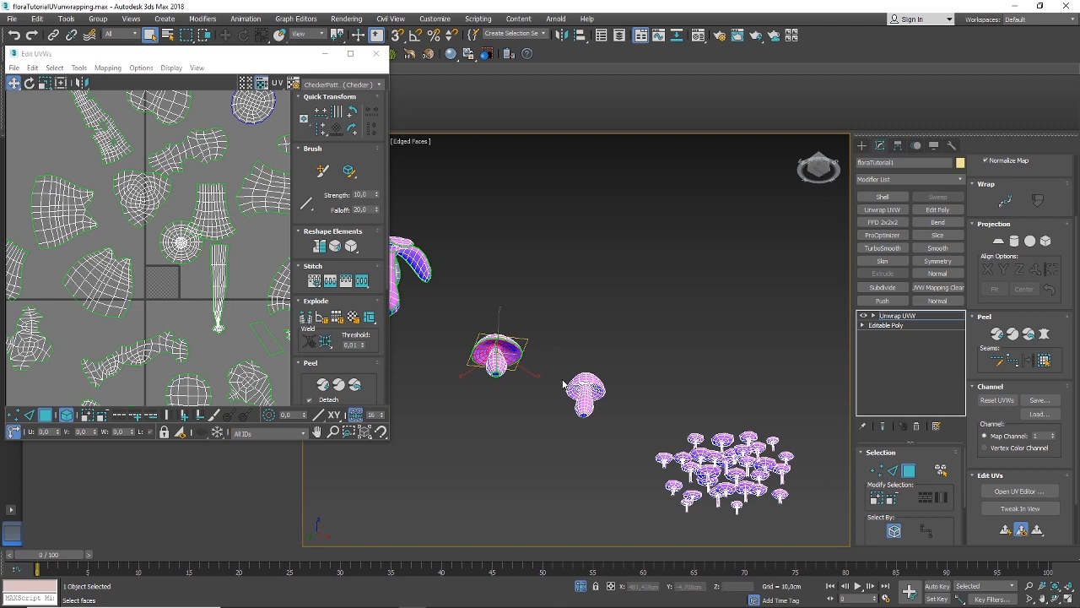
pyautogui.scroll(6, 564, 384)
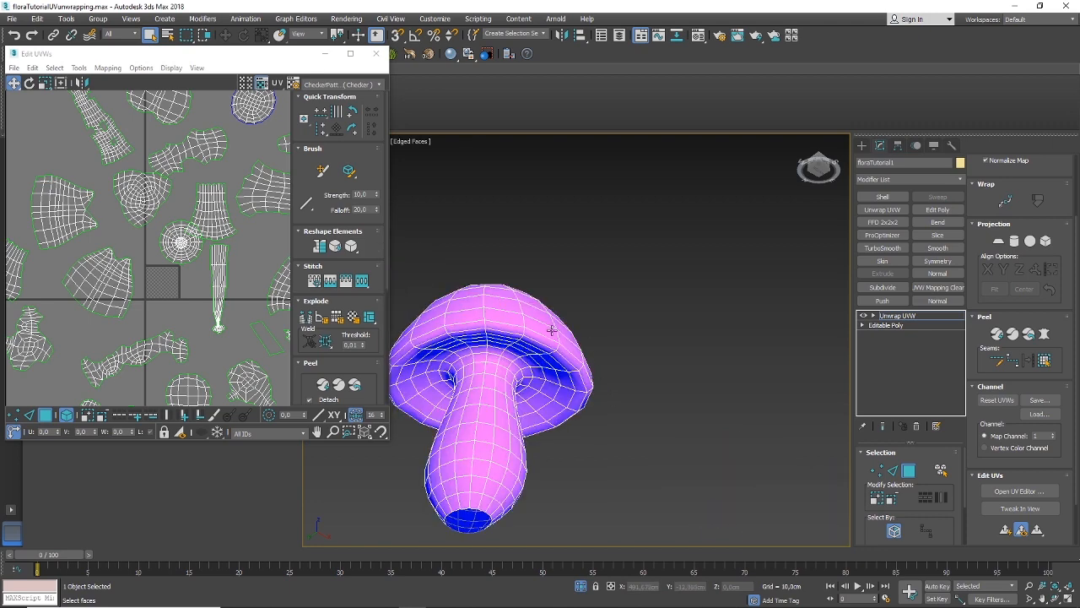
pyautogui.scroll(-5, 551, 330)
pyautogui.moveTo(742, 408); pyautogui.dragTo(559, 347, button='middle')
pyautogui.keyDown('alt'); pyautogui.moveTo(641, 384); pyautogui.dragTo(642, 452, button='middle'); pyautogui.keyUp('alt')
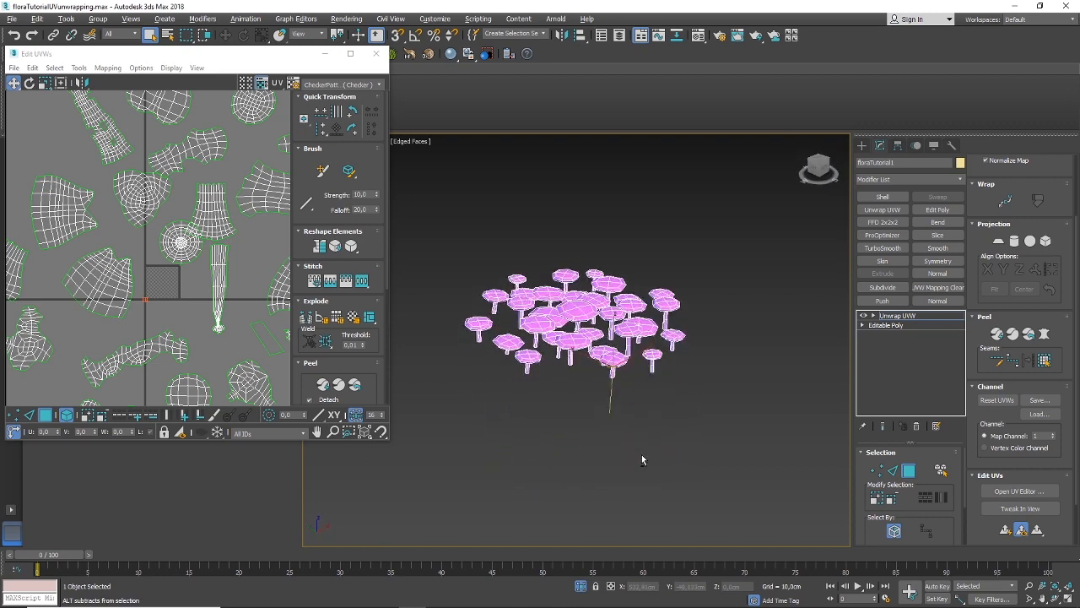
pyautogui.scroll(3, 593, 361)
pyautogui.keyDown('alt'); pyautogui.moveTo(646, 382); pyautogui.dragTo(635, 320, button='middle'); pyautogui.keyUp('alt')
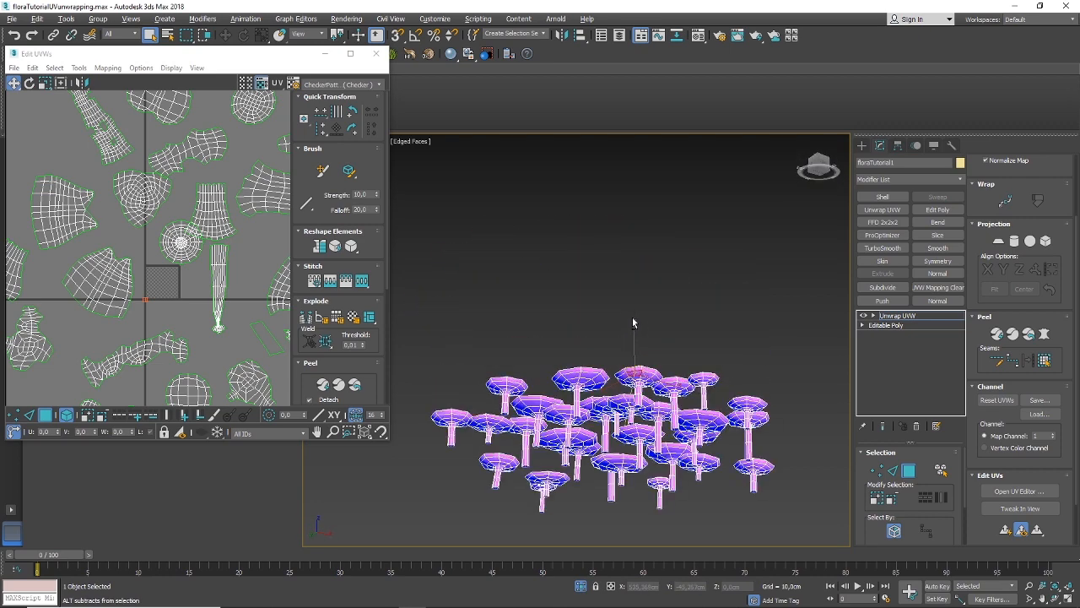
pyautogui.moveTo(629, 374); pyautogui.dragTo(578, 340, button='middle')
pyautogui.scroll(1, 577, 339)
pyautogui.scroll(-5, 575, 340)
pyautogui.scroll(8, 574, 339)
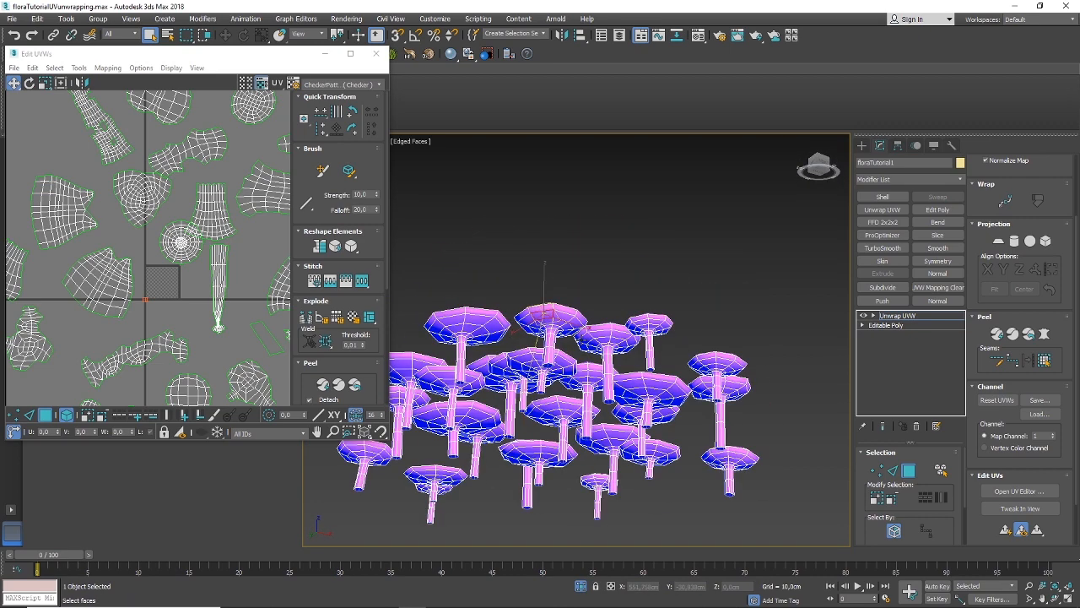
pyautogui.scroll(4, 546, 314)
pyautogui.keyDown('alt'); pyautogui.moveTo(552, 314); pyautogui.dragTo(582, 330, button='middle'); pyautogui.keyUp('alt')
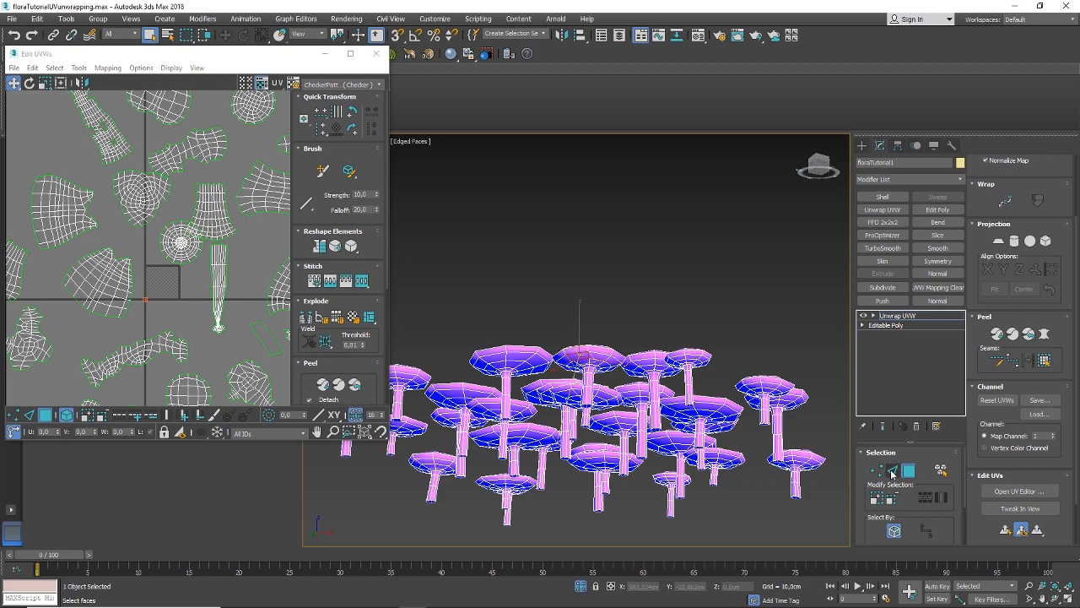
# Mark the edge loop where one small cluster mushroom's stem meets its cap as a seam
pyautogui.press('2')
pyautogui.click(582, 347)
pyautogui.scroll(3, 582, 347)
pyautogui.keyDown('alt'); pyautogui.moveTo(582, 347); pyautogui.dragTo(839, 433, button='middle'); pyautogui.keyUp('alt')
pyautogui.keyDown('alt'); pyautogui.moveTo(518, 320); pyautogui.dragTo(677, 412, button='middle'); pyautogui.keyUp('alt')
pyautogui.click(616, 377)
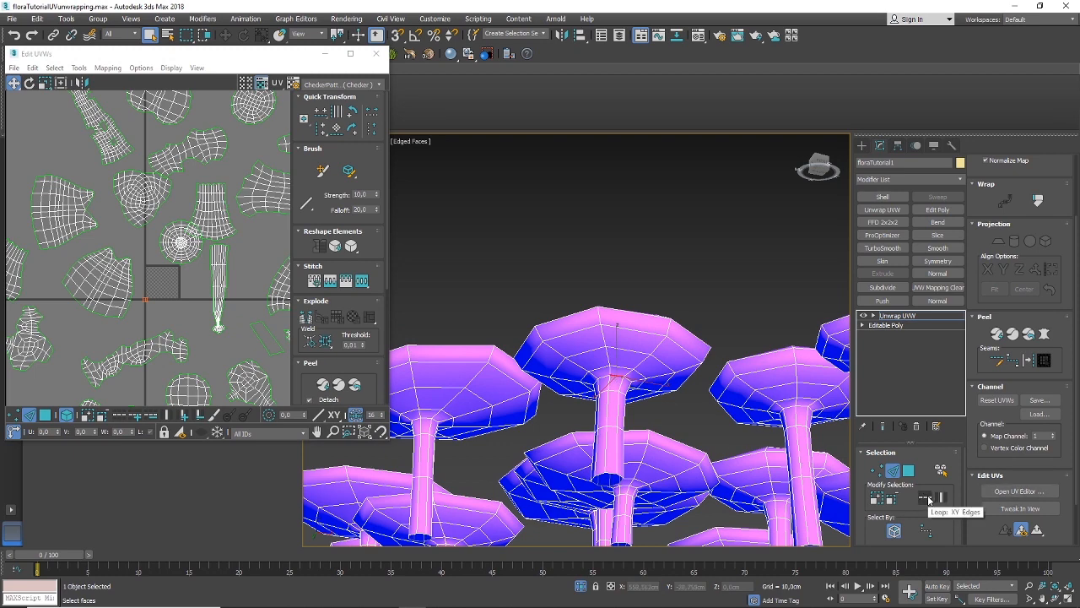
pyautogui.moveTo(656, 426)
pyautogui.keyDown('alt'); pyautogui.mouseDown(button='middle')
pyautogui.moveTo(758, 421)
pyautogui.moveTo(634, 431)
pyautogui.moveTo(673, 435)
pyautogui.mouseUp(button='middle'); pyautogui.keyUp('alt')
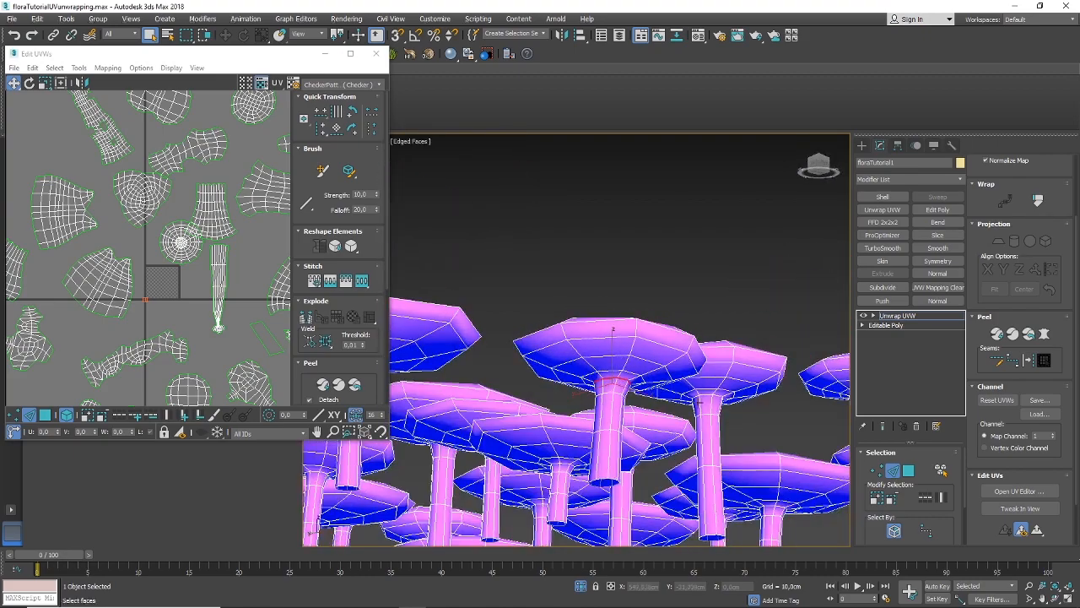
pyautogui.keyDown('alt'); pyautogui.moveTo(628, 339); pyautogui.dragTo(638, 352, button='middle'); pyautogui.keyUp('alt')
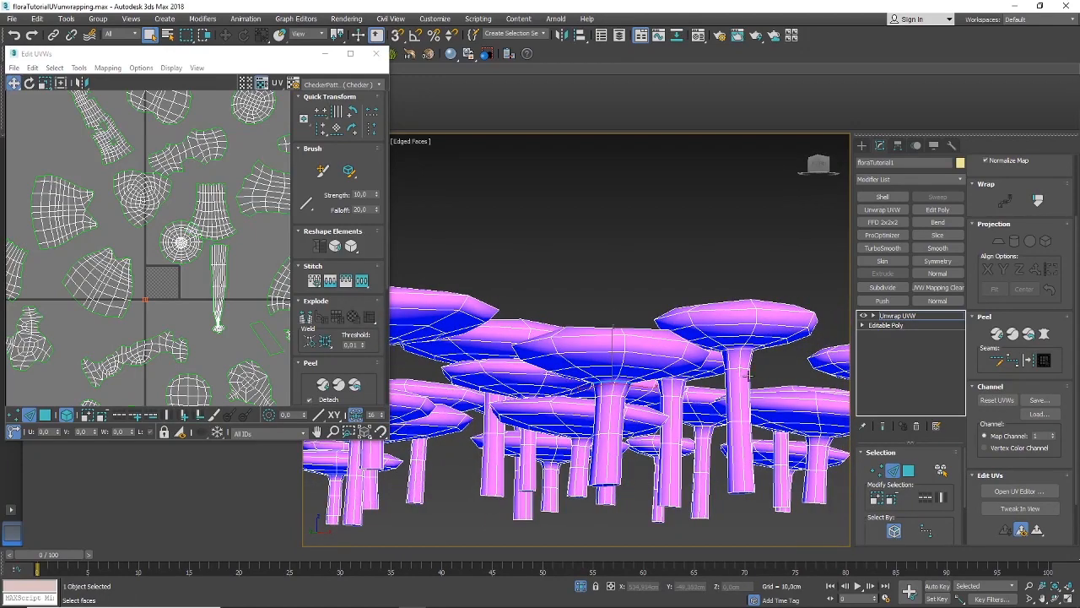
# Select the edges around most of the small mushroom's cap rim and convert them to a seam
pyautogui.click(585, 336)
pyautogui.keyDown('alt'); pyautogui.moveTo(586, 336); pyautogui.dragTo(611, 369, button='middle'); pyautogui.keyUp('alt')
pyautogui.keyDown('alt'); pyautogui.moveTo(535, 332); pyautogui.dragTo(540, 338, button='middle'); pyautogui.keyUp('alt')
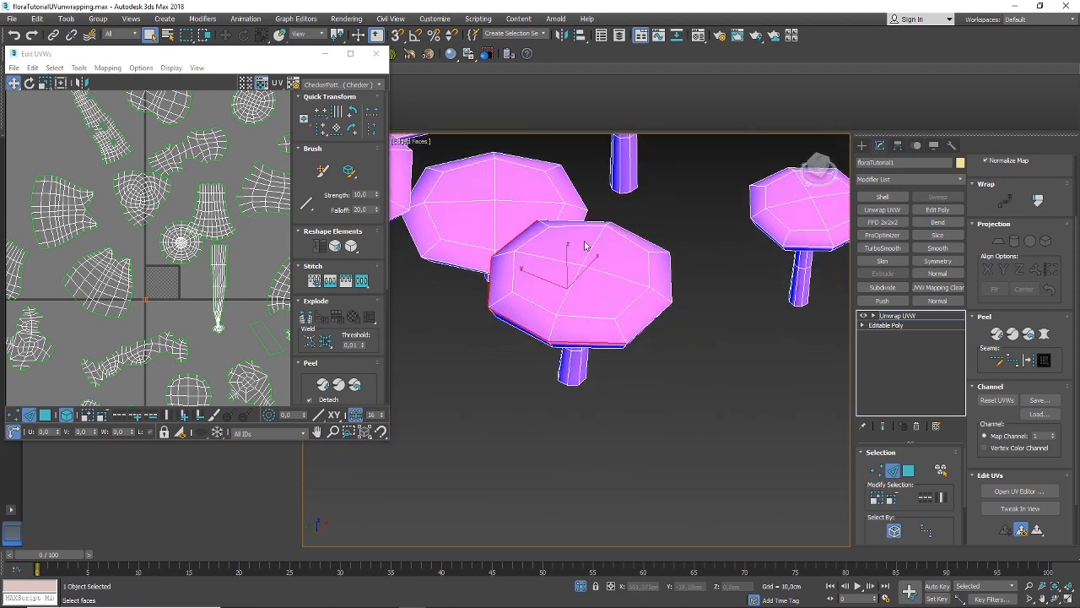
pyautogui.keyDown('alt'); pyautogui.moveTo(504, 245); pyautogui.dragTo(508, 272, button='middle'); pyautogui.keyUp('alt')
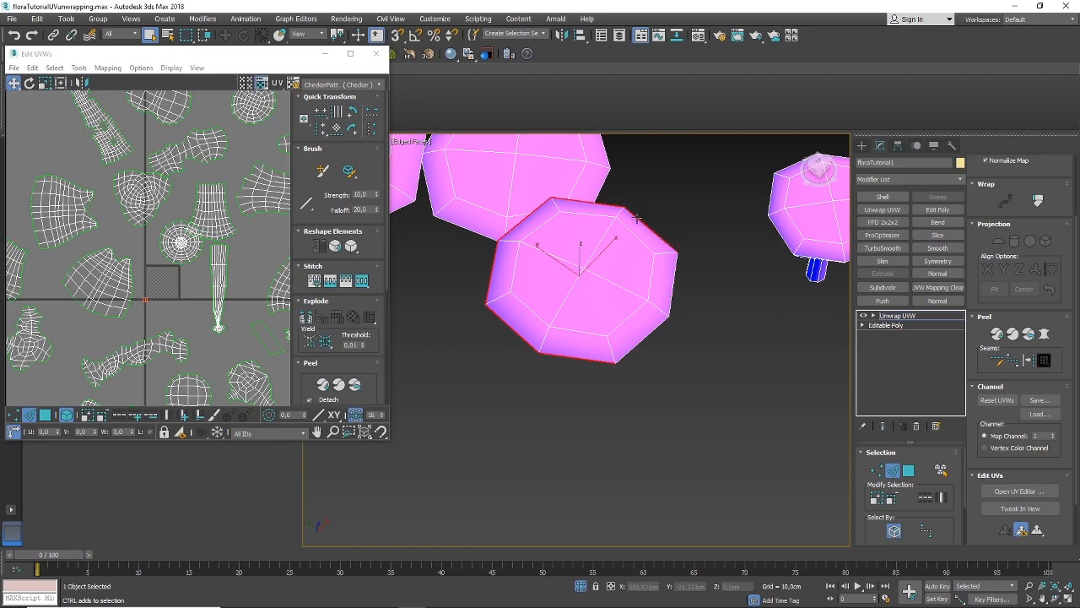
pyautogui.keyDown('alt'); pyautogui.moveTo(661, 321); pyautogui.dragTo(663, 241, button='middle'); pyautogui.keyUp('alt')
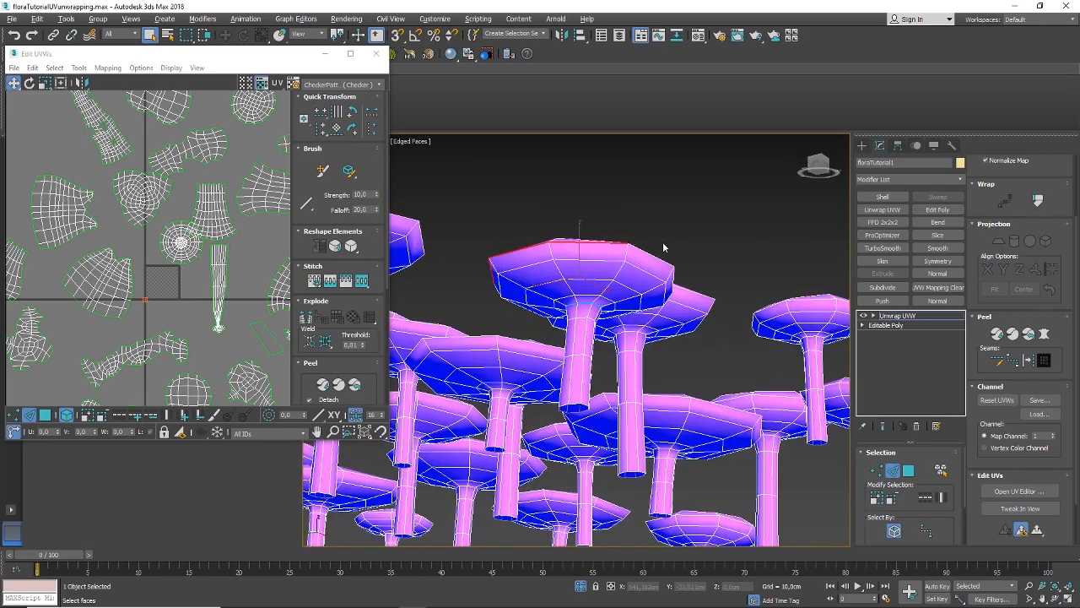
pyautogui.click(1028, 361)
# Select the small mushroom's entire cap within its seams, pelt map it, relax the UVs, and commit
pyautogui.click(908, 473)
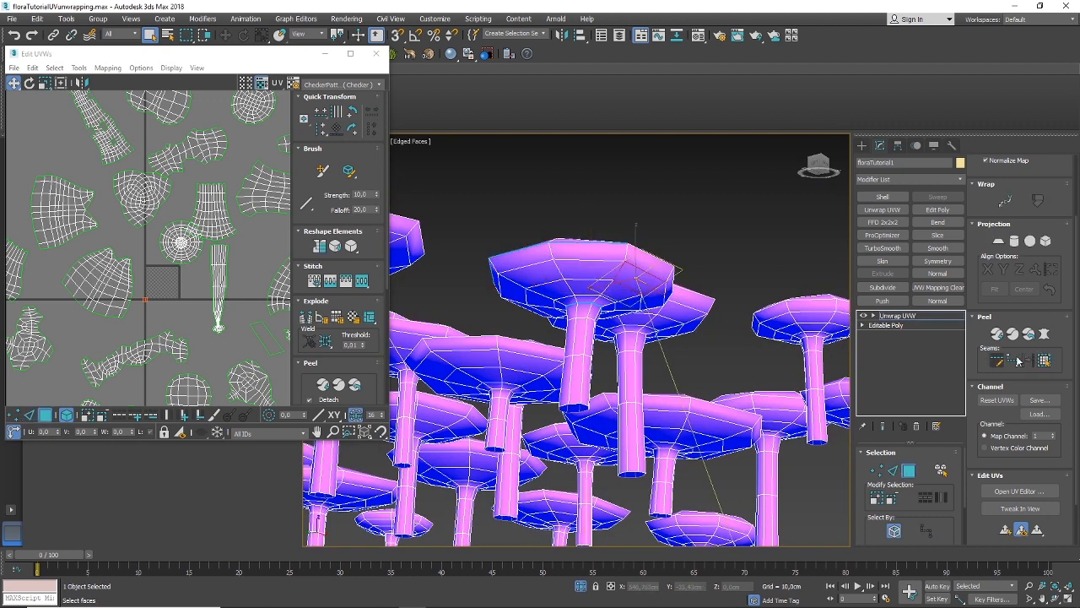
pyautogui.moveTo(619, 267)
pyautogui.keyDown('alt'); pyautogui.mouseDown(button='middle')
pyautogui.moveTo(616, 253)
pyautogui.moveTo(616, 289)
pyautogui.mouseUp(button='middle'); pyautogui.keyUp('alt')
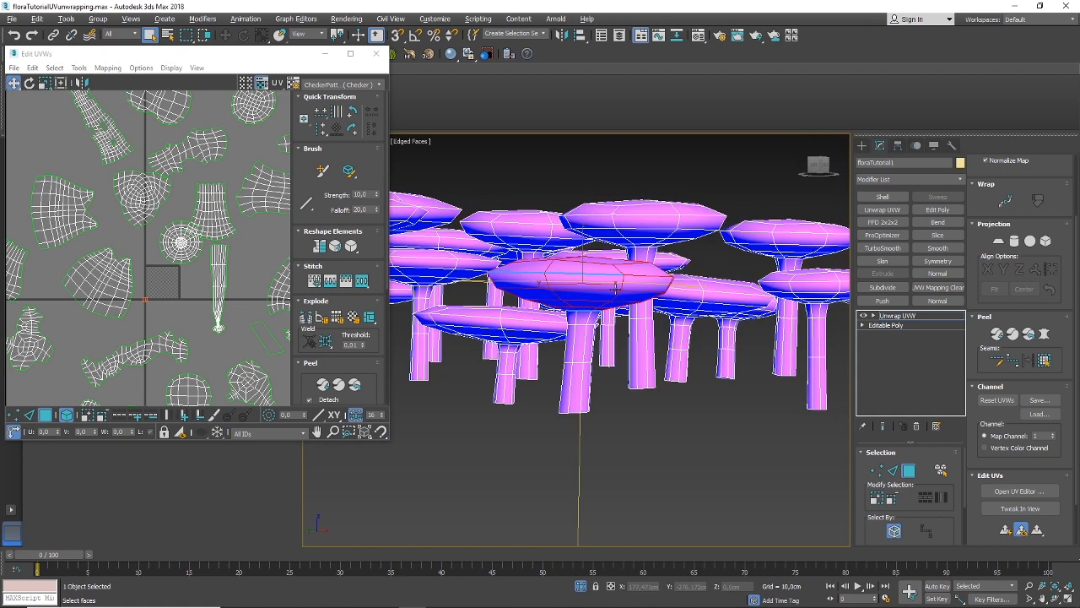
pyautogui.click(1044, 334)
pyautogui.click(800, 240)
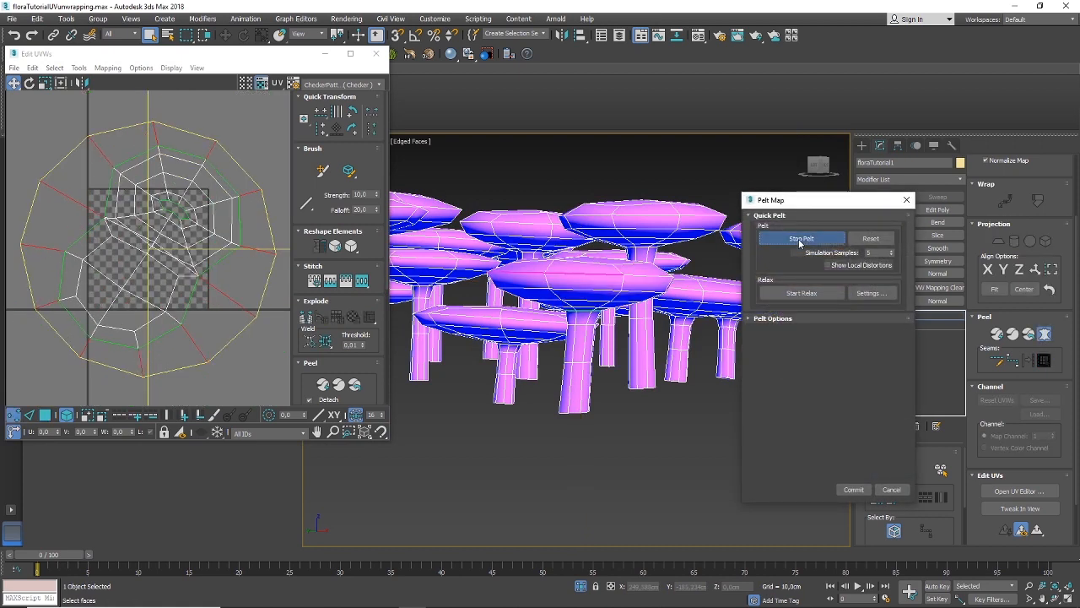
pyautogui.click(799, 241)
pyautogui.click(802, 292)
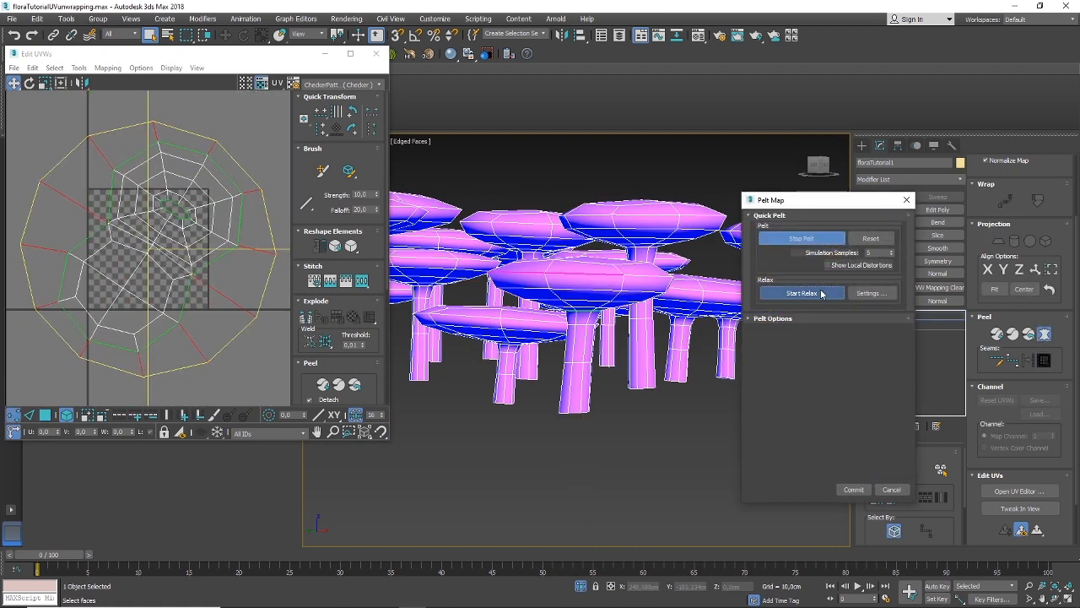
pyautogui.click(853, 489)
# Select the line of edges running down the length of the small mushroom's stem and convert it to a seam
pyautogui.scroll(4, 169, 207)
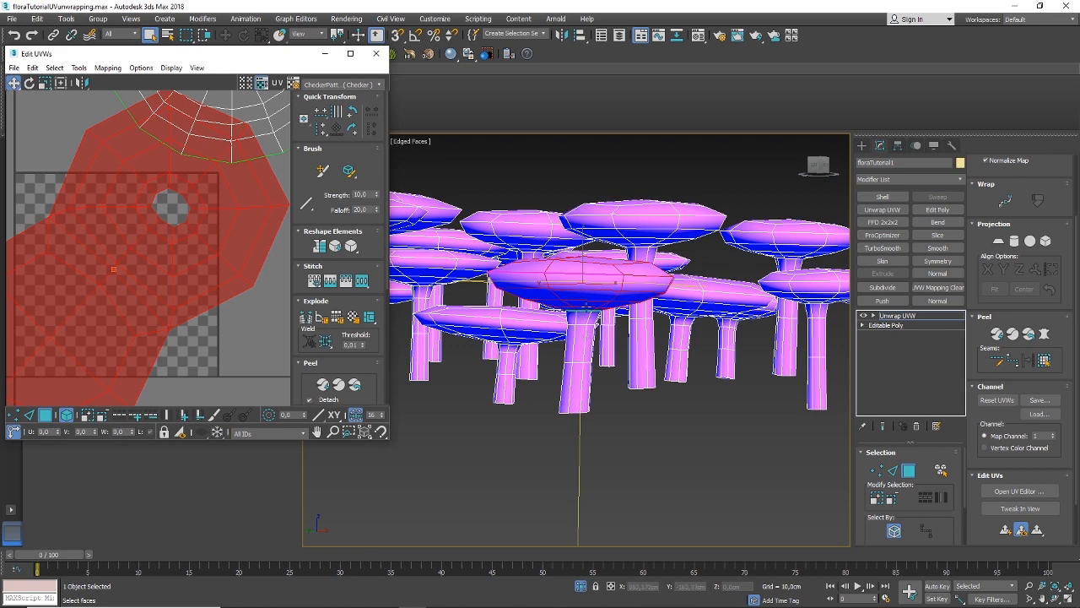
pyautogui.scroll(-2, 582, 368)
pyautogui.scroll(-2, 164, 205)
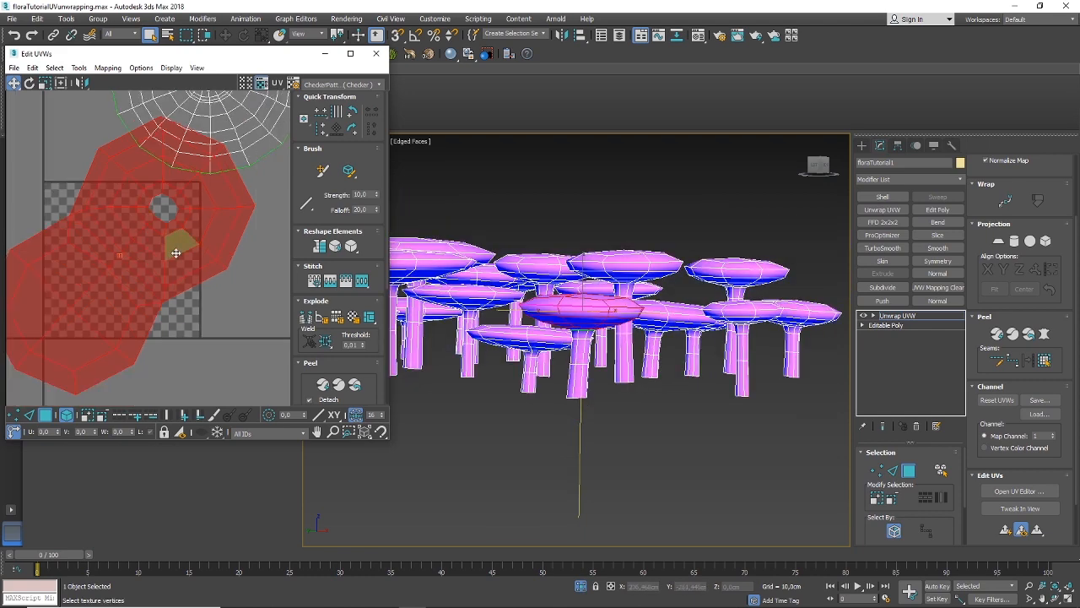
pyautogui.scroll(1, 579, 347)
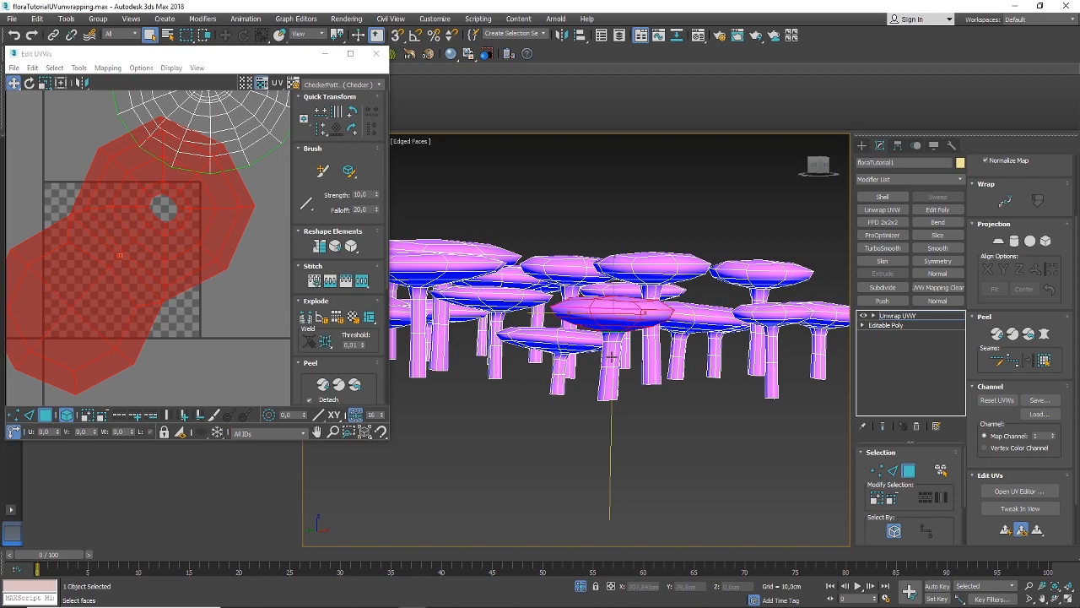
pyautogui.keyDown('alt'); pyautogui.moveTo(621, 376); pyautogui.dragTo(615, 345, button='middle'); pyautogui.keyUp('alt')
pyautogui.scroll(2, 615, 345)
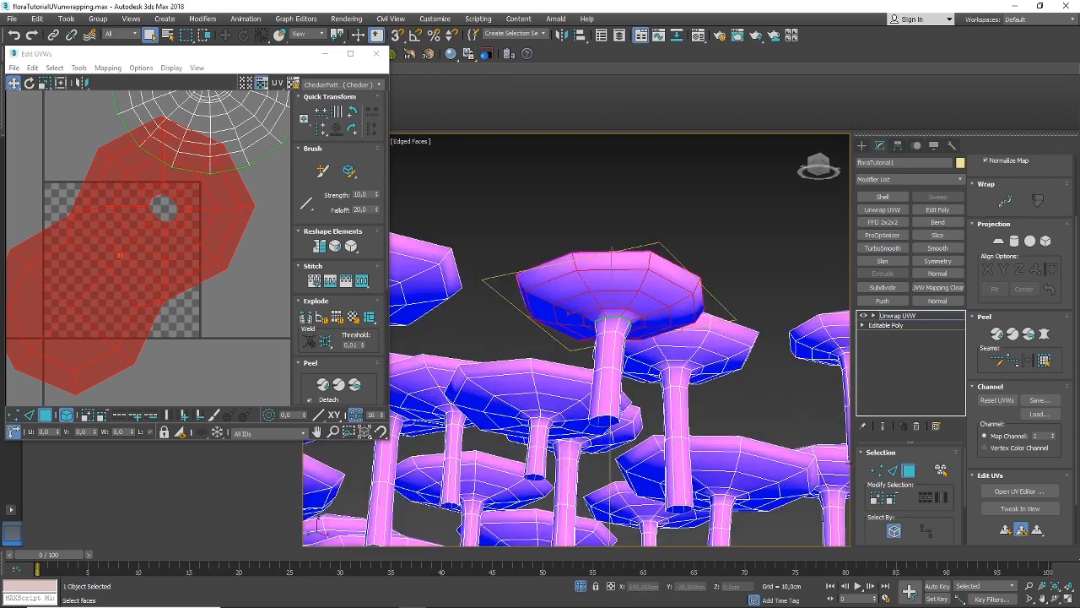
pyautogui.click(893, 475)
pyautogui.keyDown('alt'); pyautogui.moveTo(636, 386); pyautogui.dragTo(667, 387, button='middle'); pyautogui.keyUp('alt')
pyautogui.press('z')
pyautogui.scroll(2, 583, 348)
pyautogui.keyDown('alt'); pyautogui.moveTo(582, 358); pyautogui.dragTo(425, 345, button='middle'); pyautogui.keyUp('alt')
pyautogui.scroll(3, 444, 377)
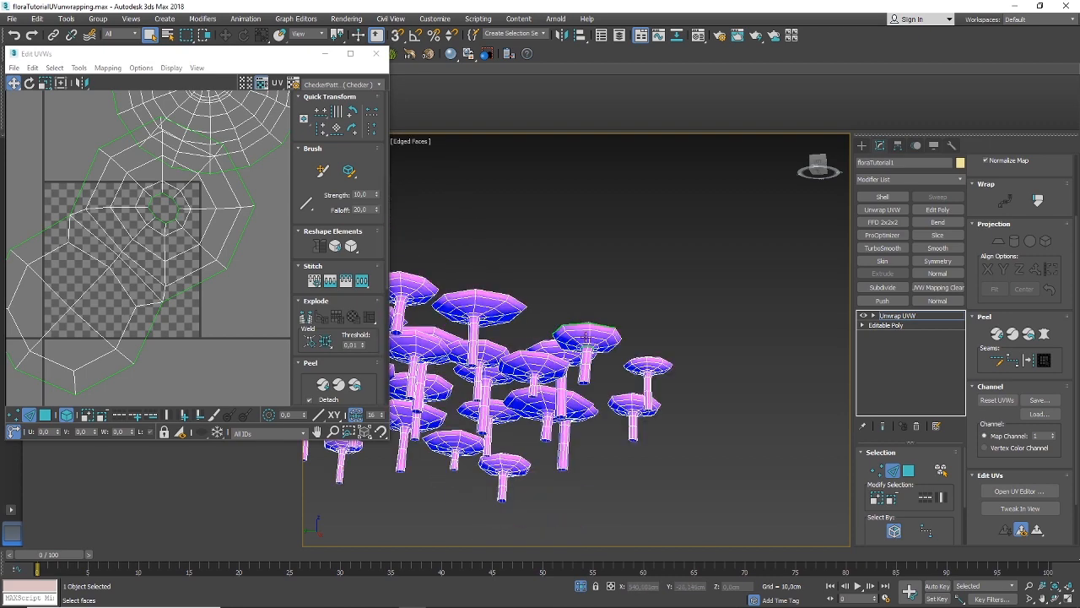
pyautogui.scroll(4, 578, 337)
pyautogui.keyDown('alt'); pyautogui.moveTo(527, 366); pyautogui.dragTo(624, 372, button='middle'); pyautogui.keyUp('alt')
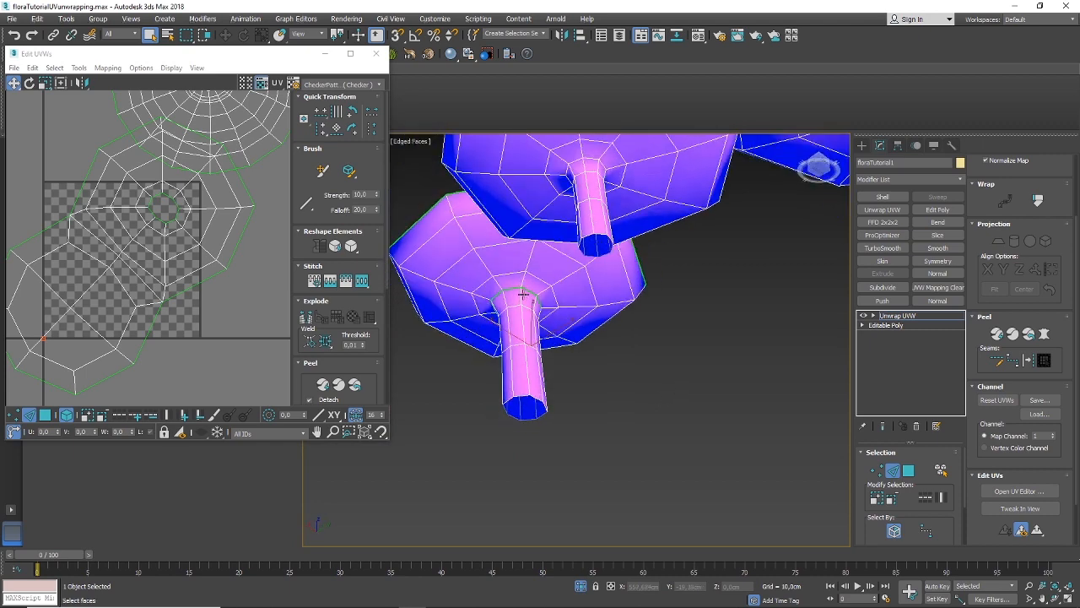
pyautogui.click(521, 299)
pyautogui.click(523, 321)
pyautogui.keyDown('alt'); pyautogui.moveTo(525, 382); pyautogui.dragTo(548, 397, button='middle'); pyautogui.keyUp('alt')
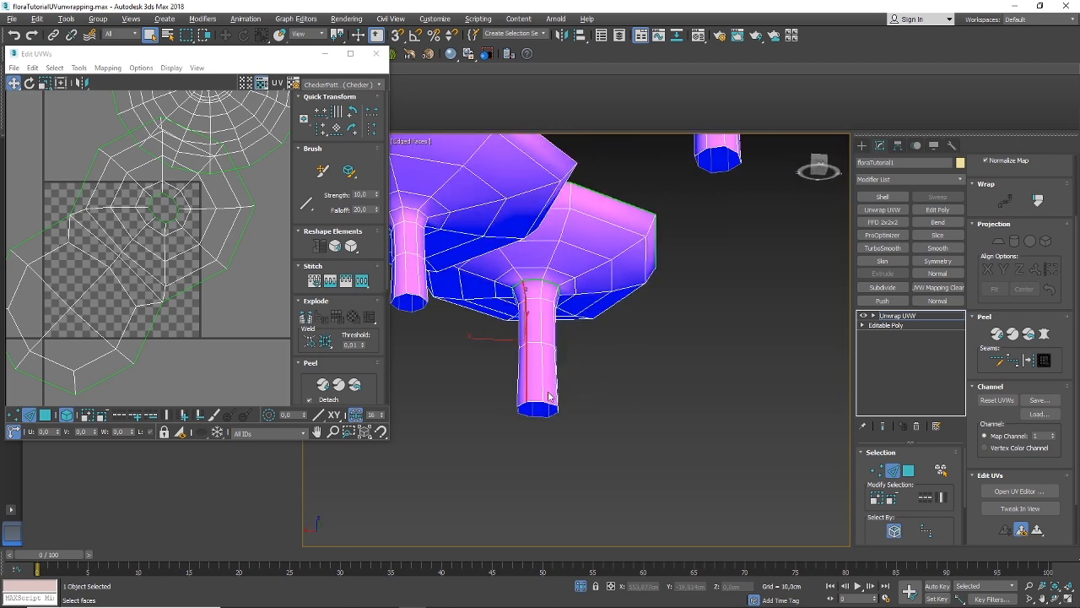
pyautogui.click(1029, 361)
# Expand a face selection to the seams over the small mushroom's stem, pelt map and relax it, and commit
pyautogui.click(908, 471)
pyautogui.click(549, 366)
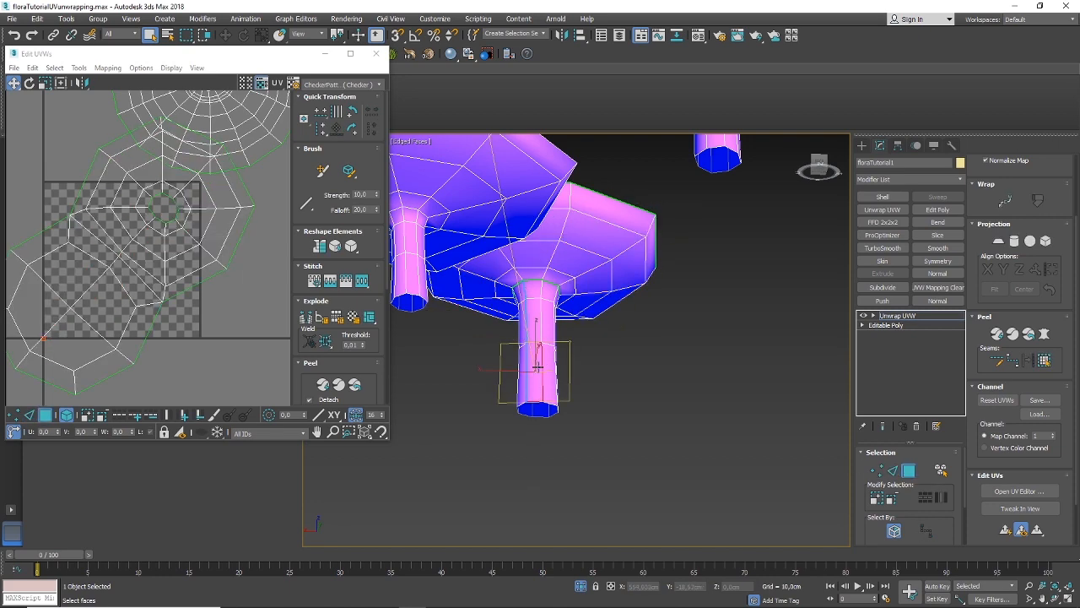
pyautogui.click(1046, 364)
pyautogui.keyDown('alt'); pyautogui.moveTo(764, 363); pyautogui.dragTo(634, 380, button='middle'); pyautogui.keyUp('alt')
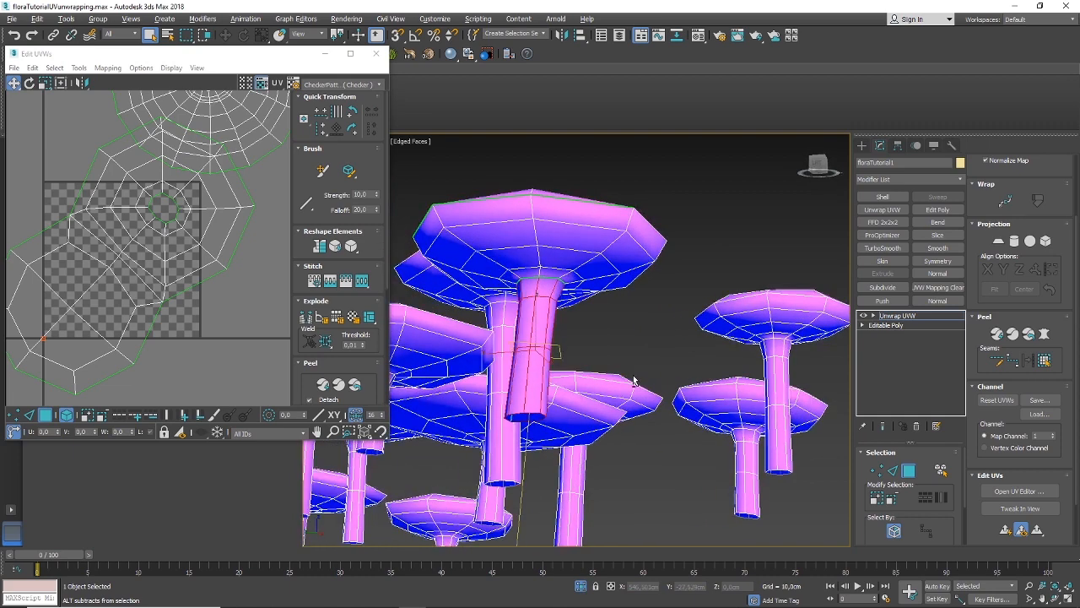
pyautogui.click(1044, 335)
pyautogui.click(801, 239)
pyautogui.click(801, 293)
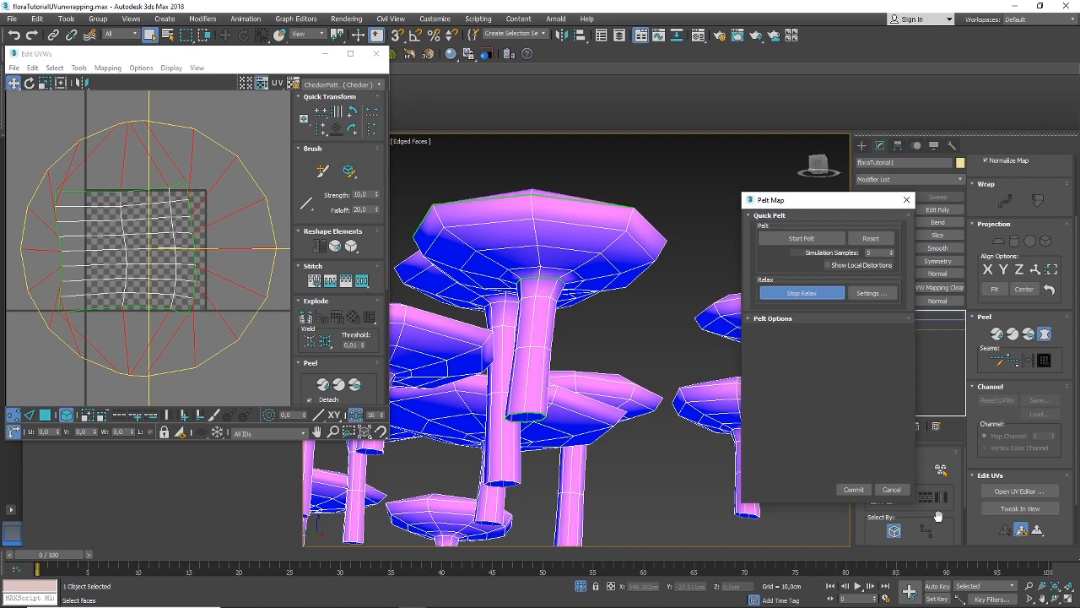
pyautogui.click(854, 489)
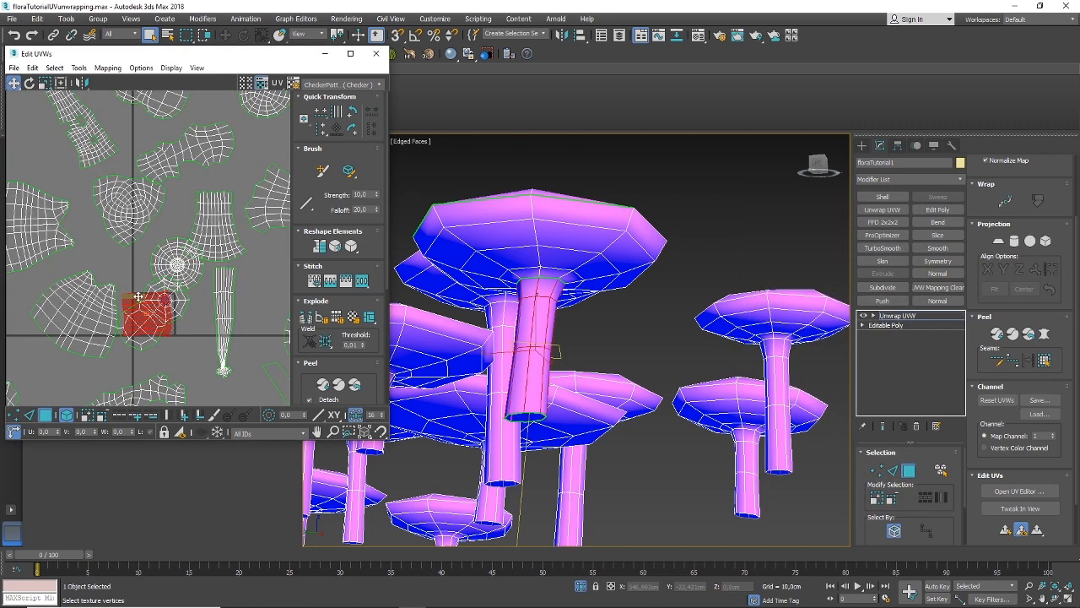
# Move the small mushroom stem's UV shell out of the centre, clear of the other shells
pyautogui.scroll(-3, 135, 329)
pyautogui.scroll(-2, 132, 325)
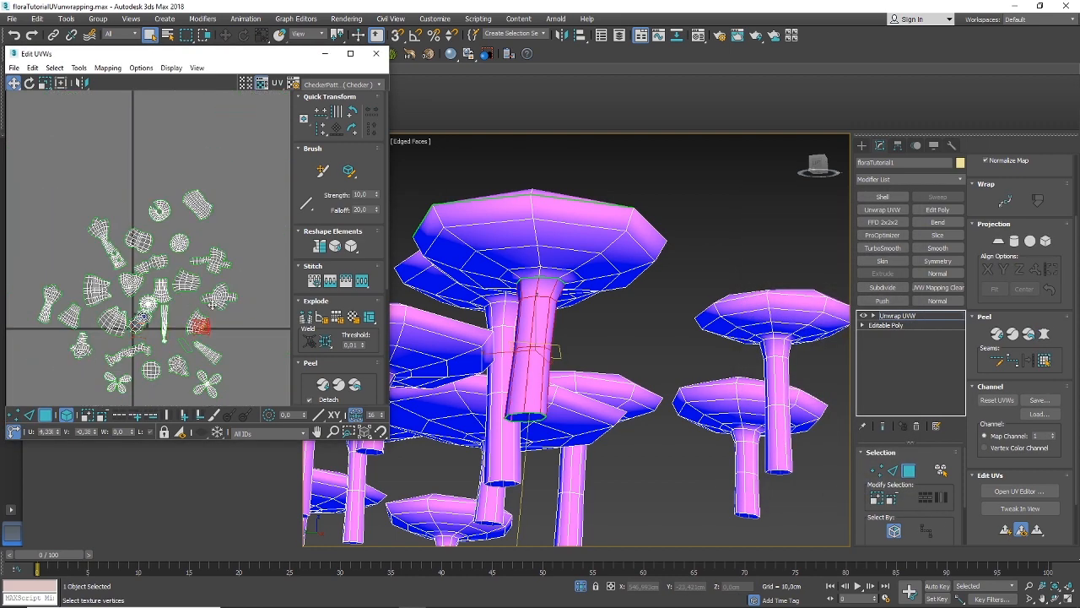
pyautogui.scroll(-3, 646, 312)
# Review the whole row of flora models in the viewport, with the UV editor window moved aside
pyautogui.keyDown('alt'); pyautogui.moveTo(653, 291); pyautogui.dragTo(706, 311, button='middle'); pyautogui.keyUp('alt')
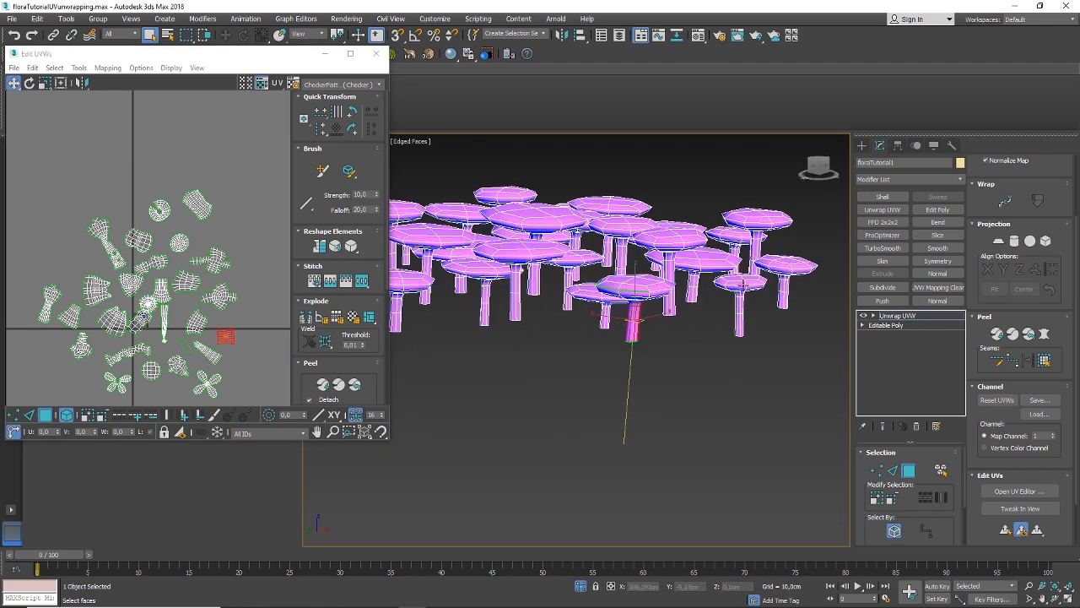
pyautogui.scroll(-5, 688, 327)
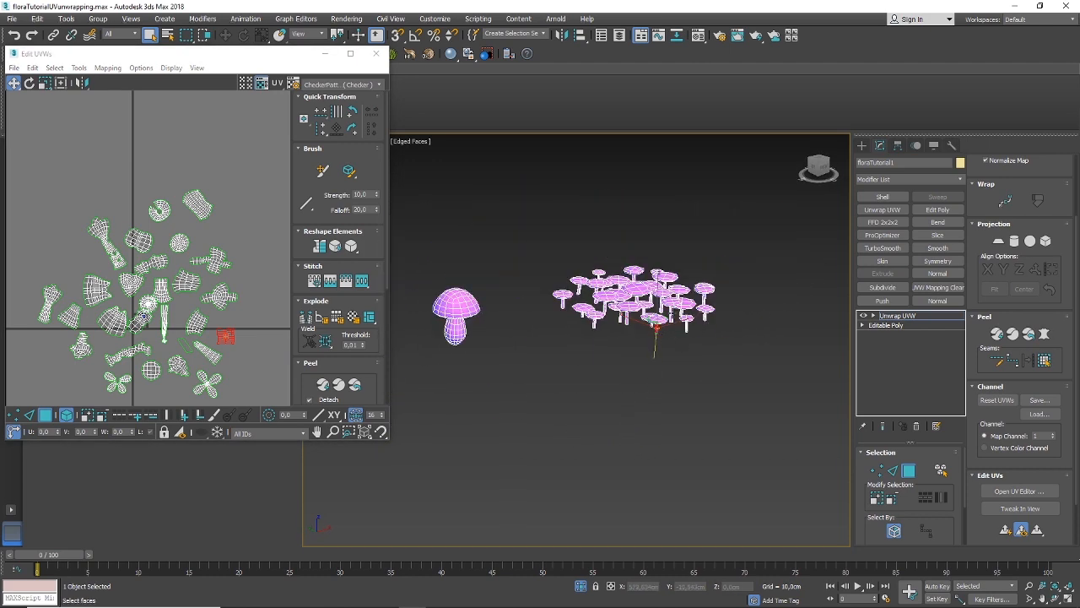
pyautogui.scroll(-8, 665, 325)
pyautogui.moveTo(637, 348); pyautogui.dragTo(713, 369, button='middle')
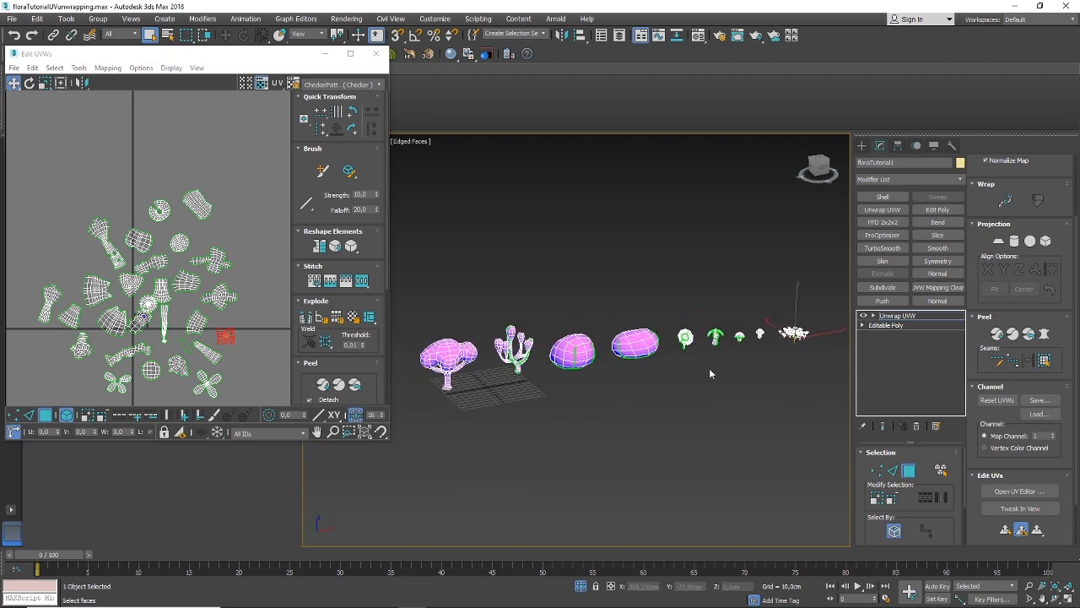
pyautogui.moveTo(199, 56); pyautogui.dragTo(152, 158)
pyautogui.keyDown('alt'); pyautogui.moveTo(488, 269); pyautogui.dragTo(578, 274, button='middle'); pyautogui.keyUp('alt')
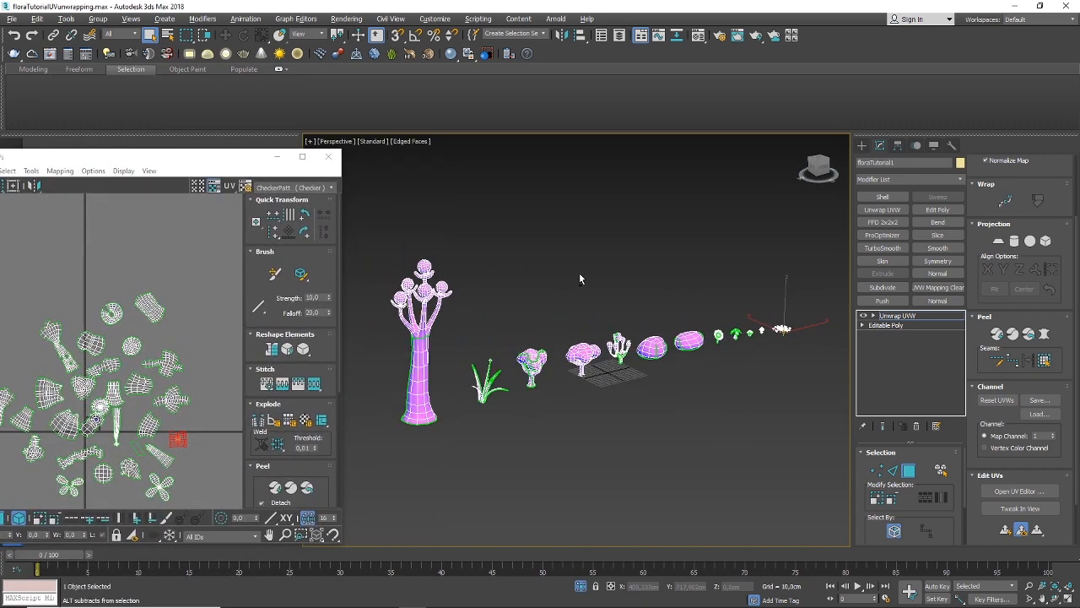
pyautogui.moveTo(639, 295); pyautogui.dragTo(627, 297, button='middle')
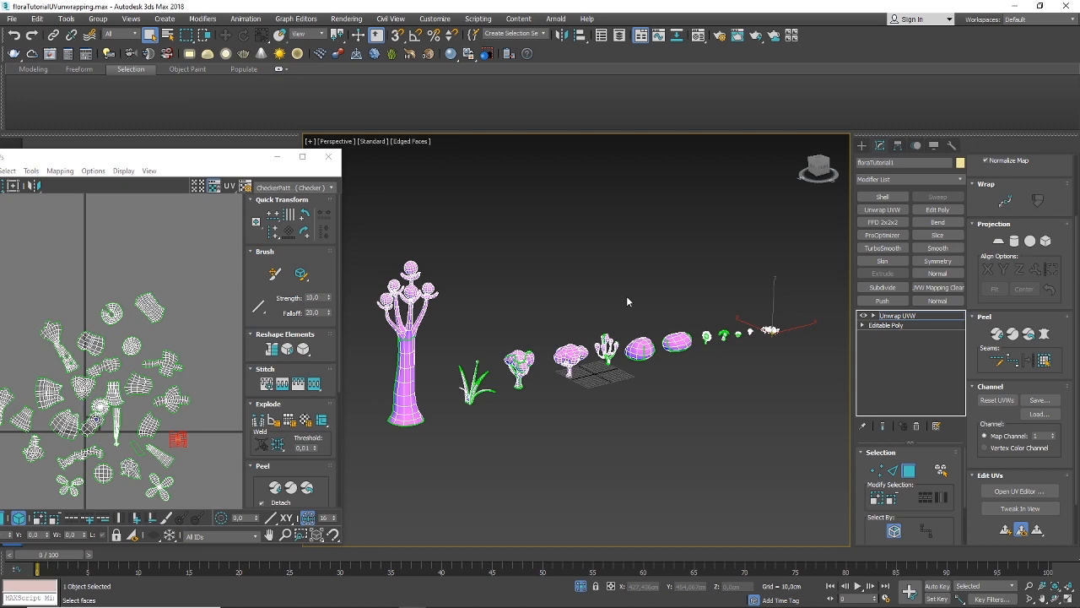
pyautogui.scroll(3, 626, 323)
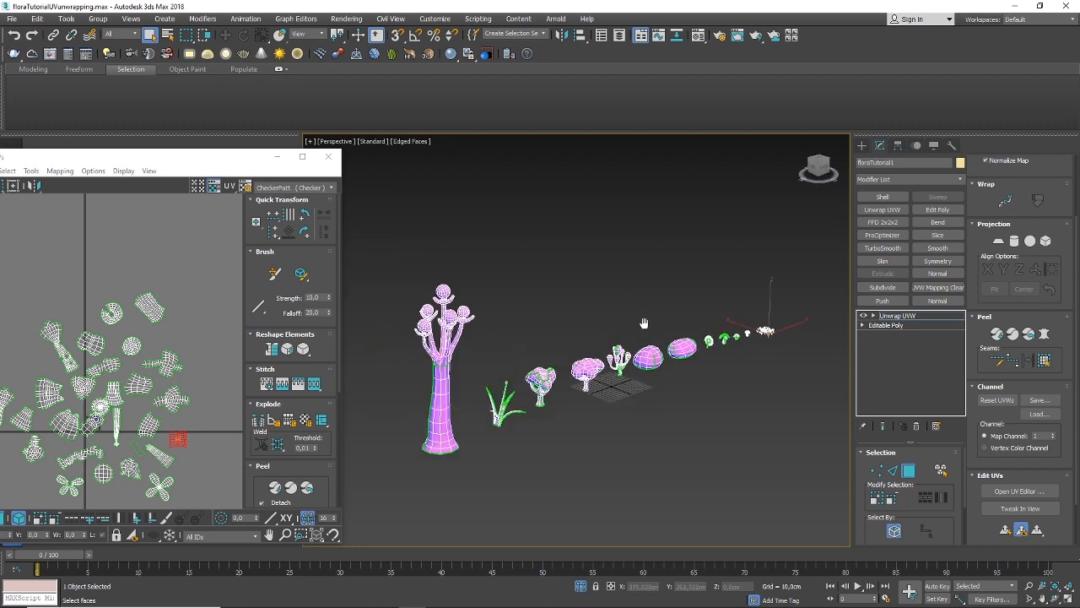
pyautogui.scroll(4, 640, 317)
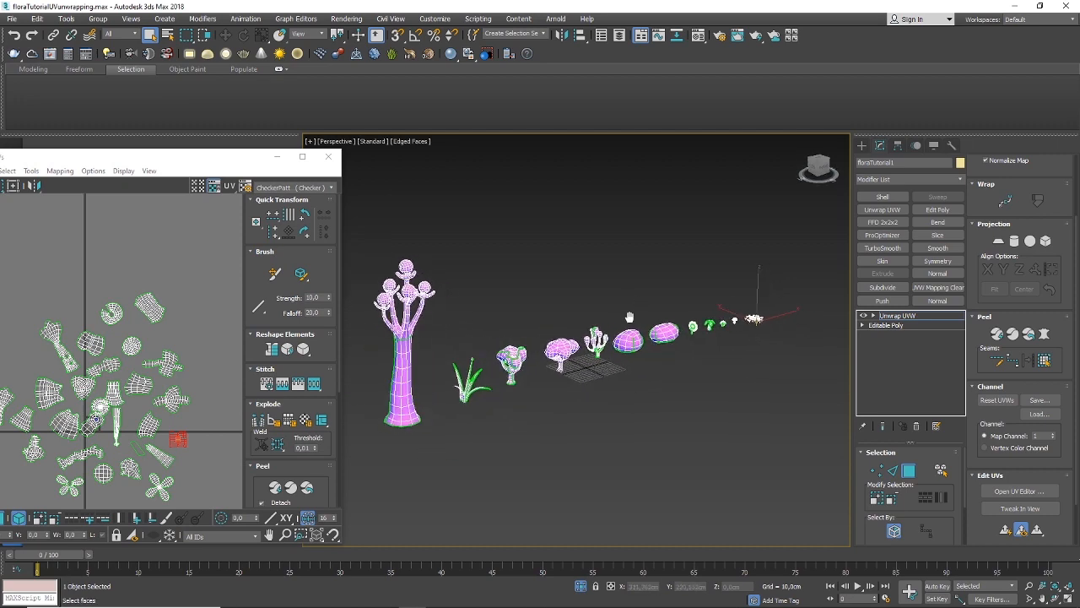
pyautogui.scroll(2, 667, 325)
pyautogui.scroll(4, 642, 342)
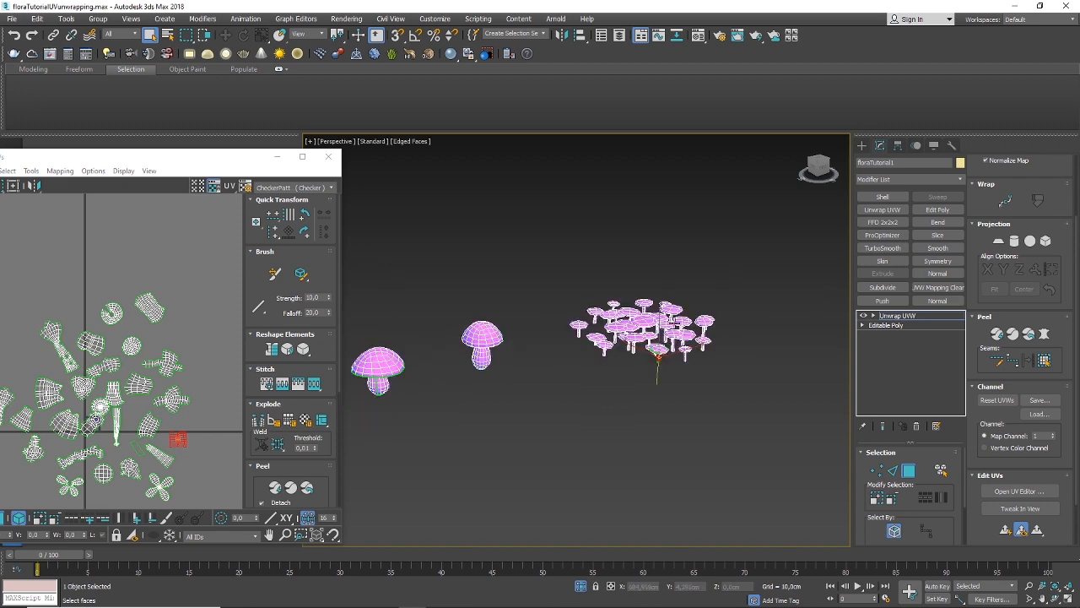
# Examine the cluster of small mushrooms up close and compare it with the other models in the row
pyautogui.scroll(3, 634, 345)
pyautogui.scroll(-5, 635, 345)
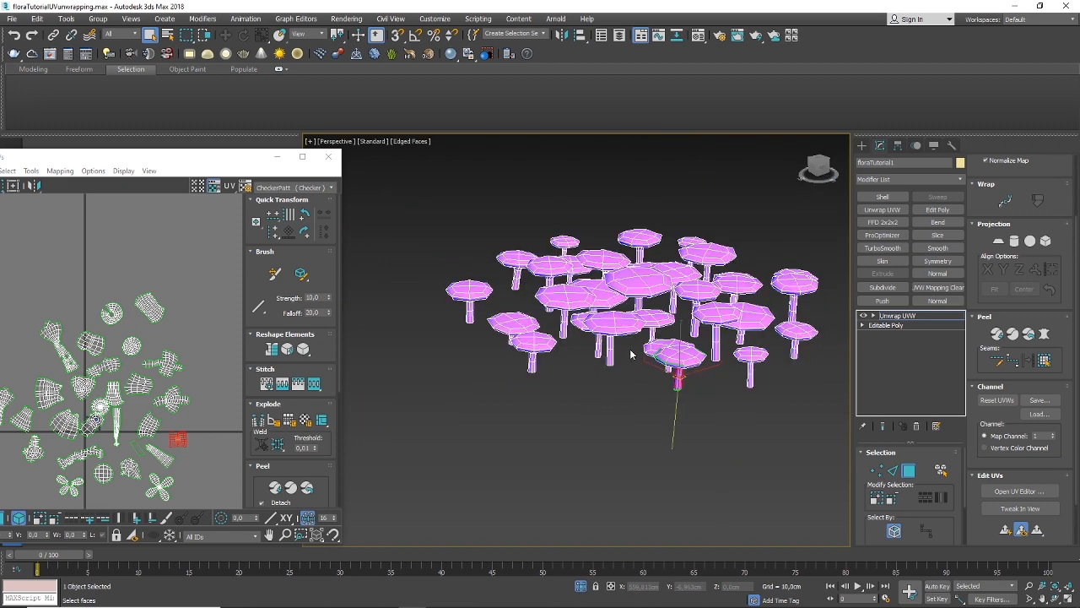
pyautogui.scroll(-3, 631, 354)
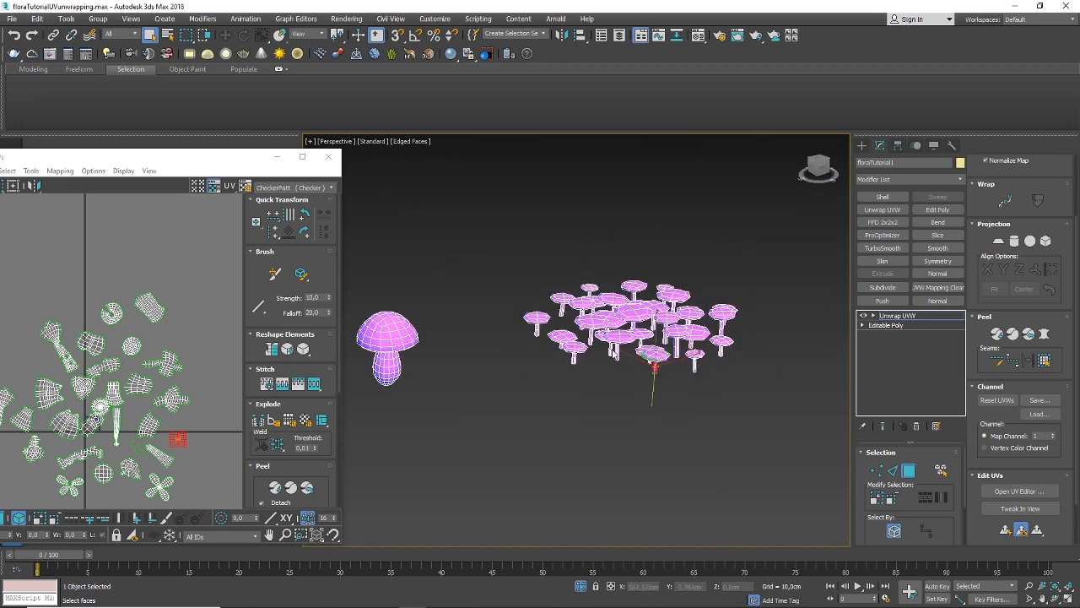
pyautogui.scroll(2, 614, 354)
pyautogui.scroll(-4, 609, 352)
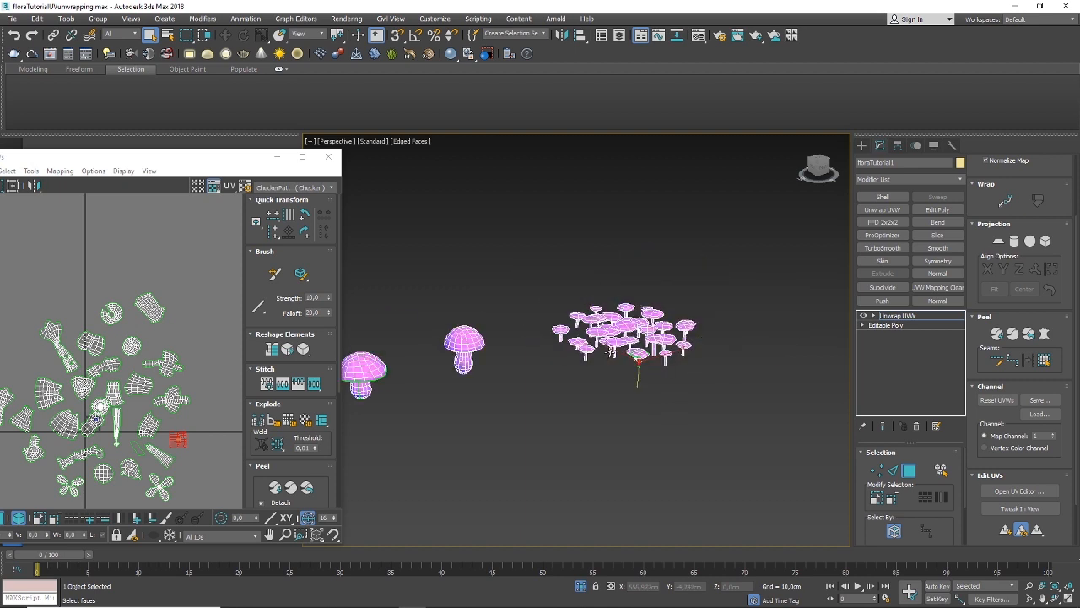
pyautogui.scroll(4, 609, 351)
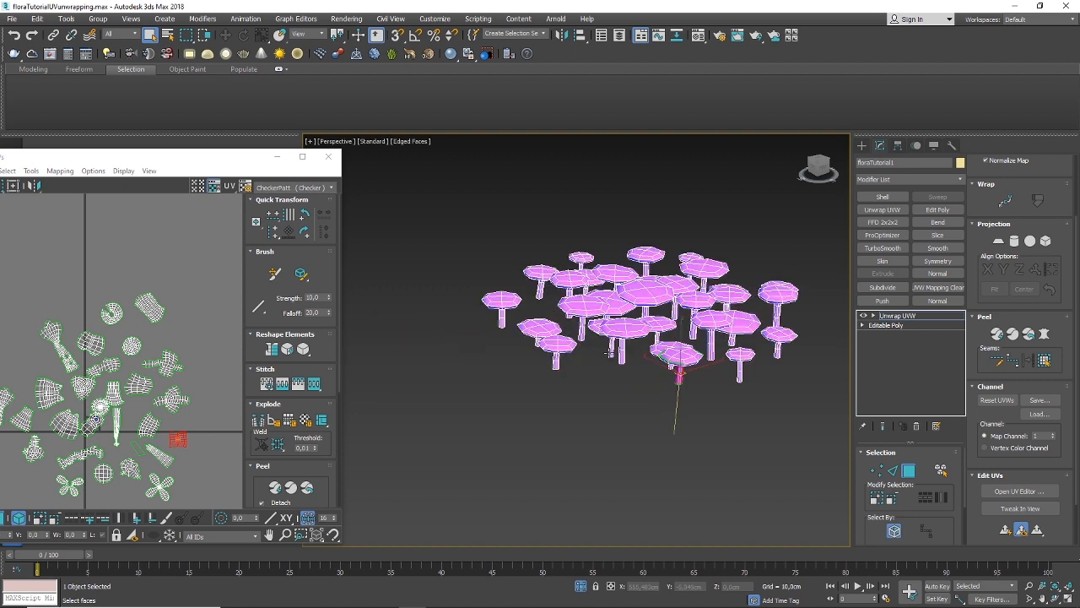
pyautogui.scroll(2, 609, 353)
pyautogui.scroll(-2, 608, 358)
pyautogui.moveTo(638, 384); pyautogui.dragTo(620, 388, button='middle')
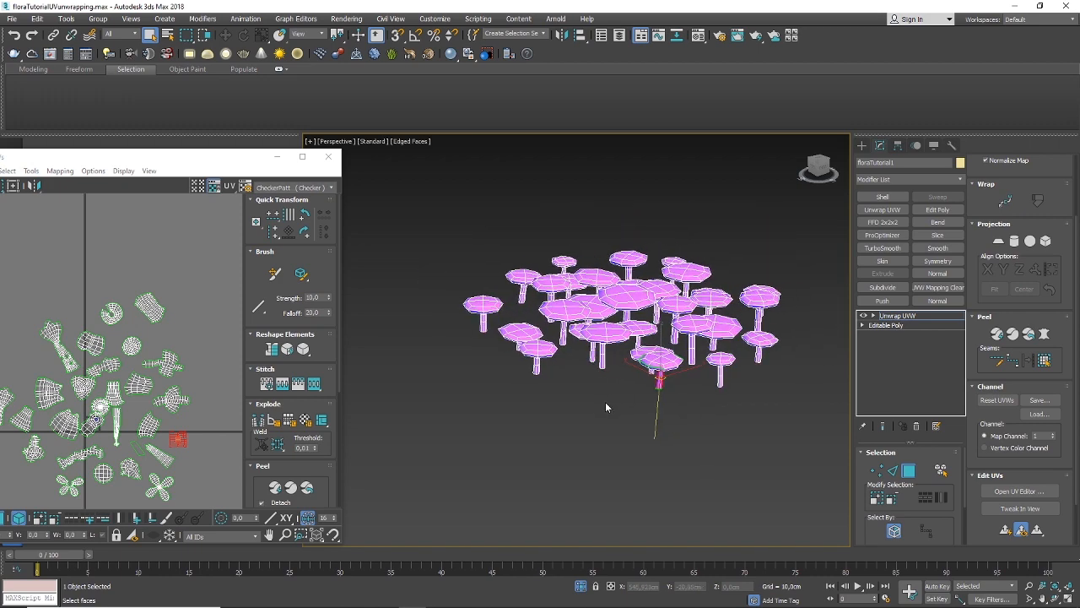
pyautogui.scroll(-2, 604, 402)
pyautogui.moveTo(597, 422); pyautogui.dragTo(646, 436, button='middle')
pyautogui.scroll(-3, 599, 395)
pyautogui.scroll(-2, 615, 395)
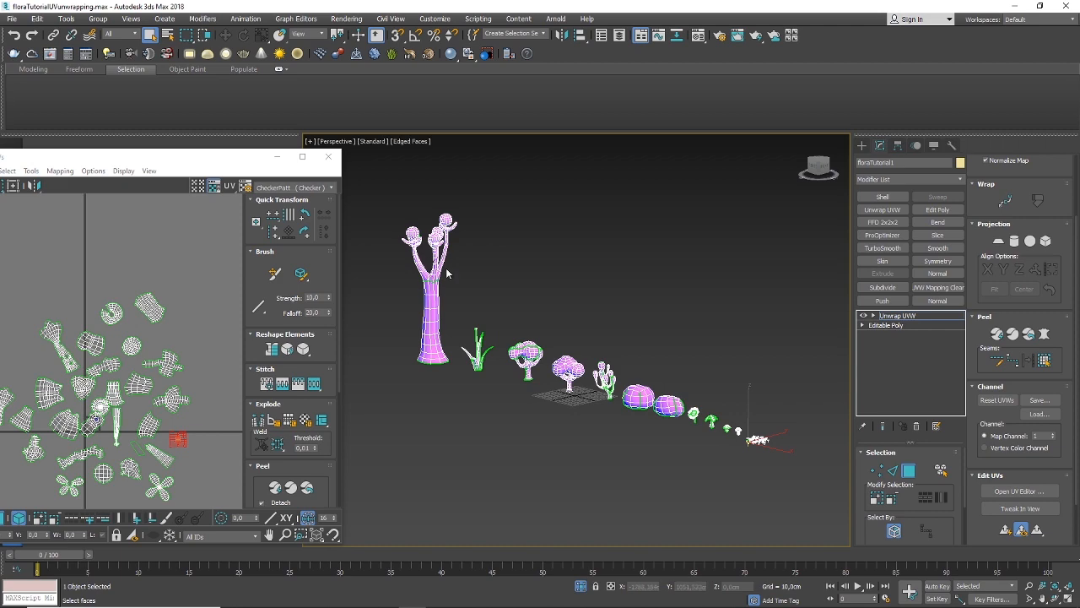
pyautogui.moveTo(639, 427); pyautogui.dragTo(628, 426, button='middle')
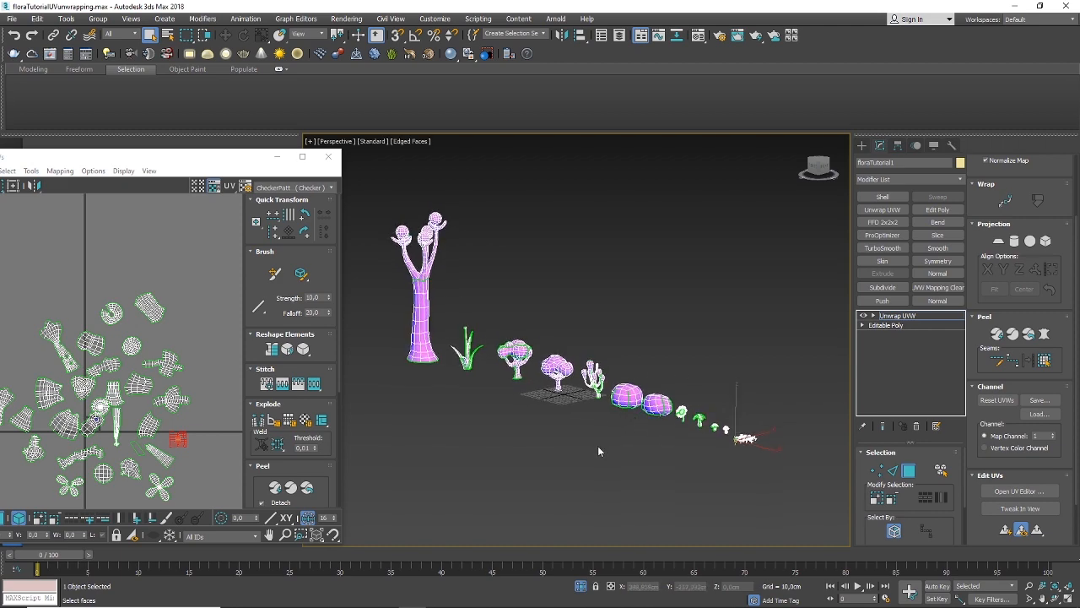
# Bring the UV editor window fully into view and select individual shells to identify the model parts they belong to
pyautogui.moveTo(205, 157); pyautogui.dragTo(385, 108)
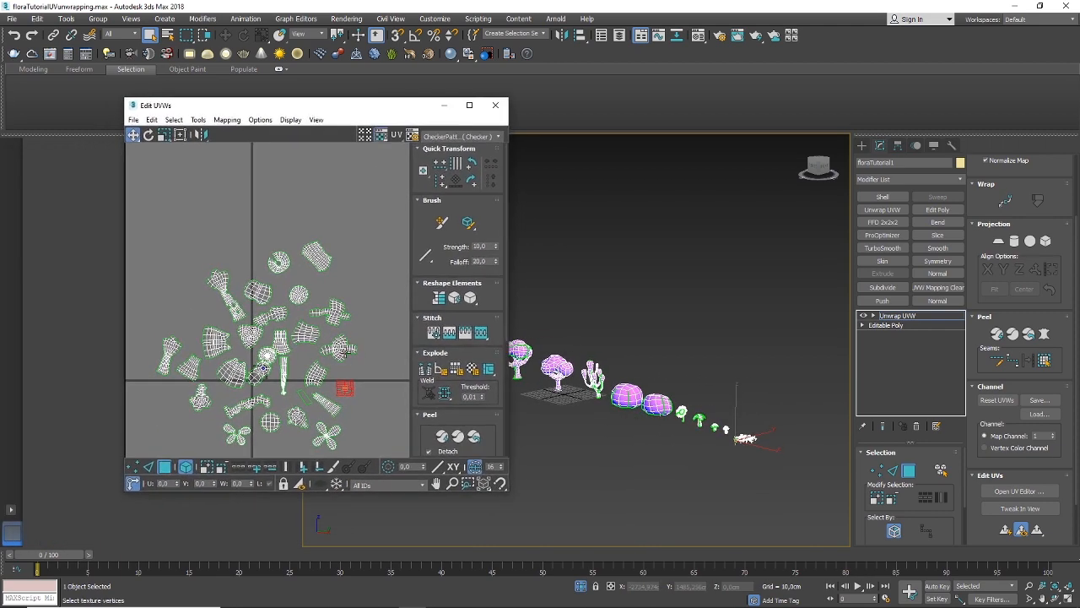
pyautogui.scroll(2, 349, 336)
pyautogui.click(349, 336)
pyautogui.scroll(-2, 348, 335)
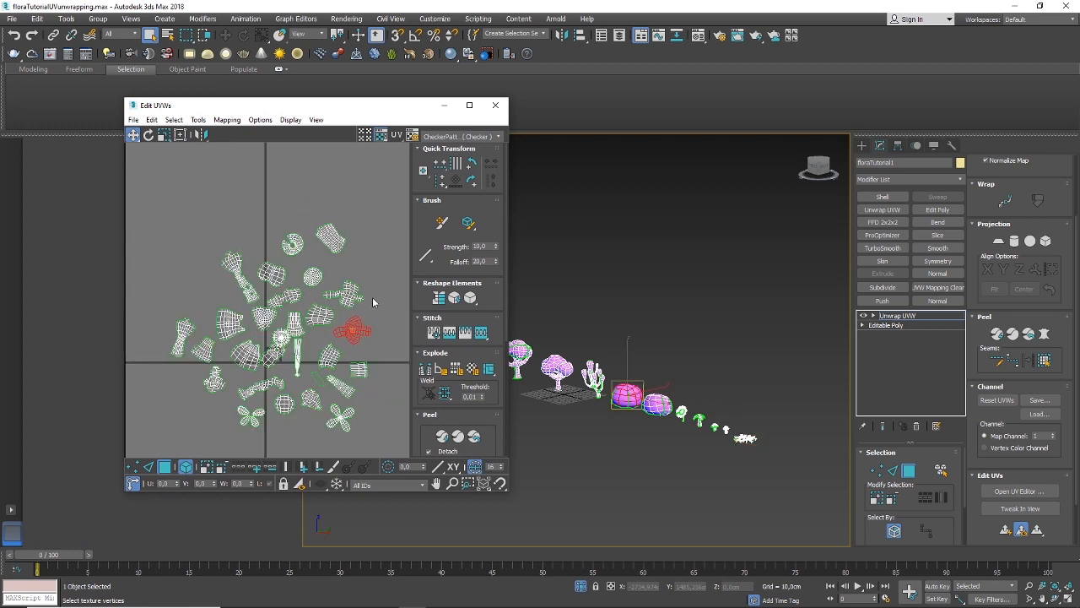
pyautogui.scroll(2, 295, 382)
pyautogui.click(292, 306)
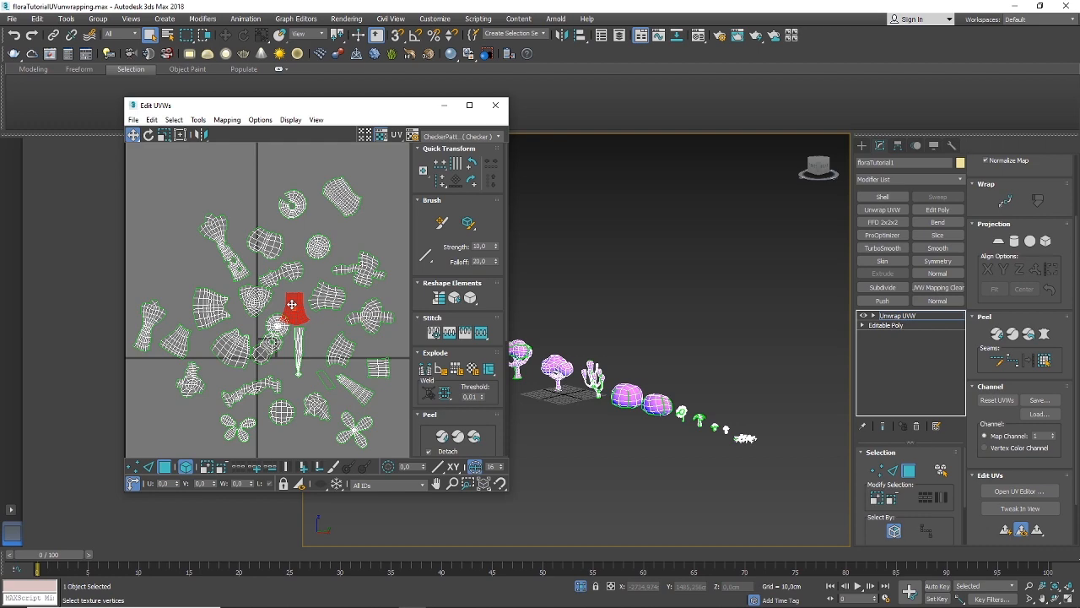
# Examine the shells that overlap around the checkered UV tile in the UV editor
pyautogui.scroll(5, 286, 316)
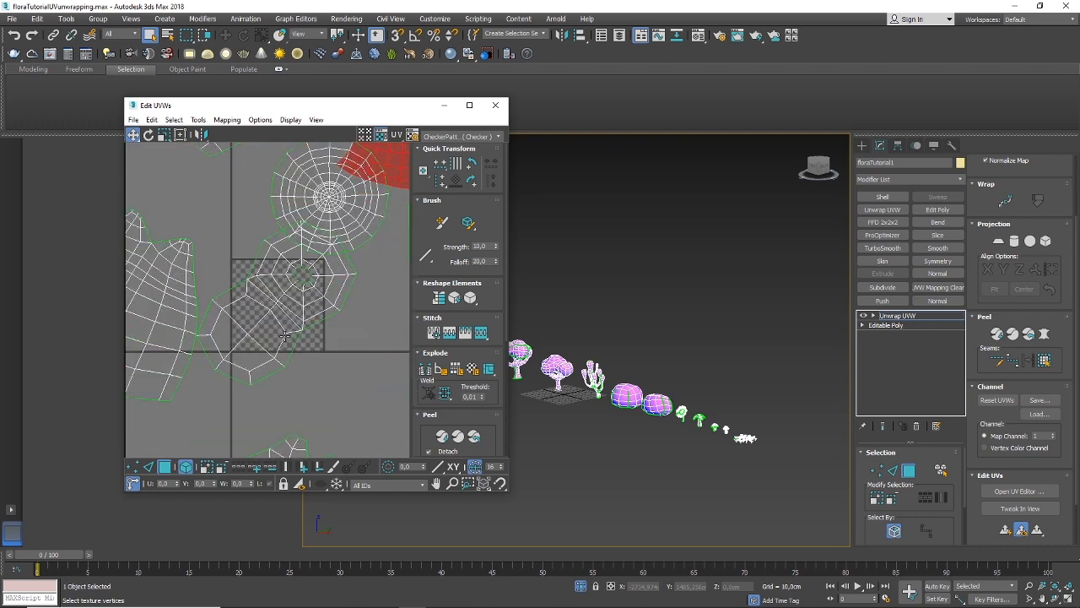
pyautogui.scroll(-3, 281, 334)
pyautogui.scroll(-2, 281, 335)
pyautogui.scroll(3, 283, 337)
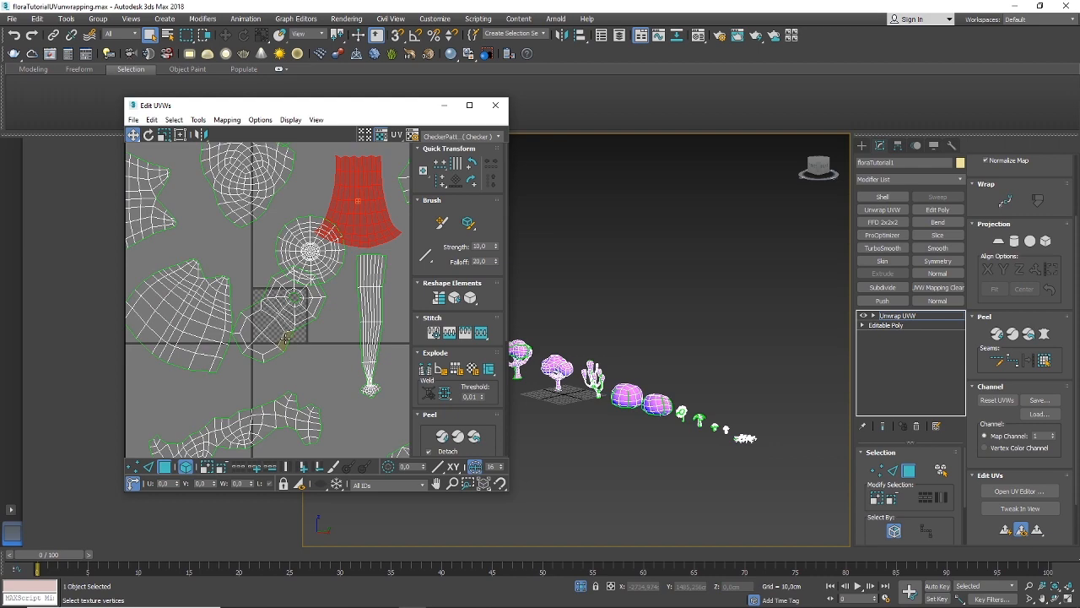
pyautogui.scroll(3, 286, 340)
pyautogui.scroll(-2, 349, 367)
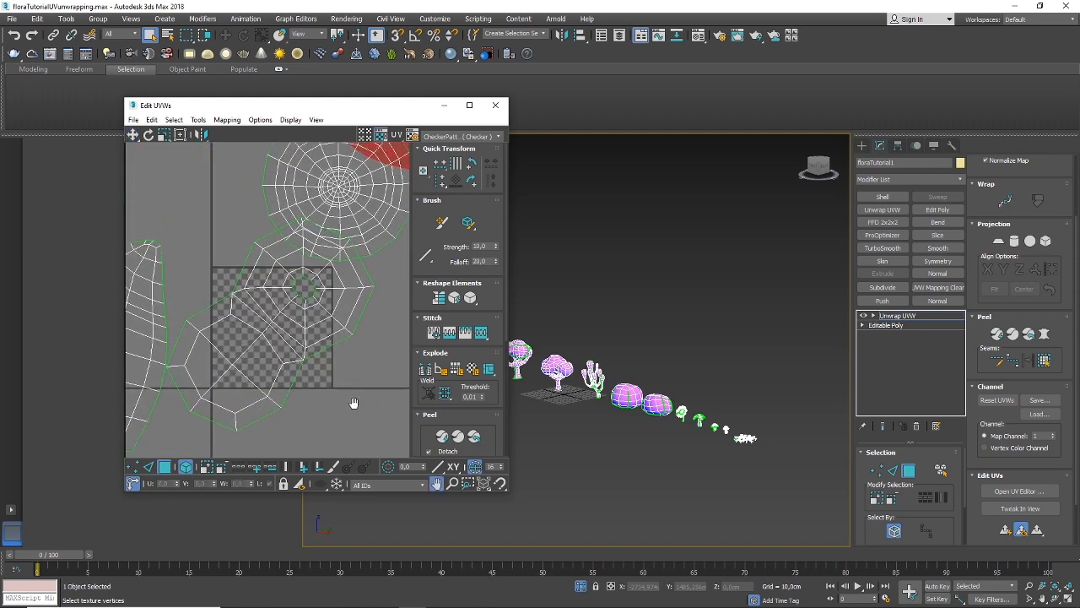
pyautogui.scroll(3, 292, 384)
pyautogui.moveTo(321, 411)
pyautogui.mouseDown(button='middle')
pyautogui.moveTo(323, 402)
pyautogui.moveTo(324, 411)
pyautogui.mouseUp(button='middle')
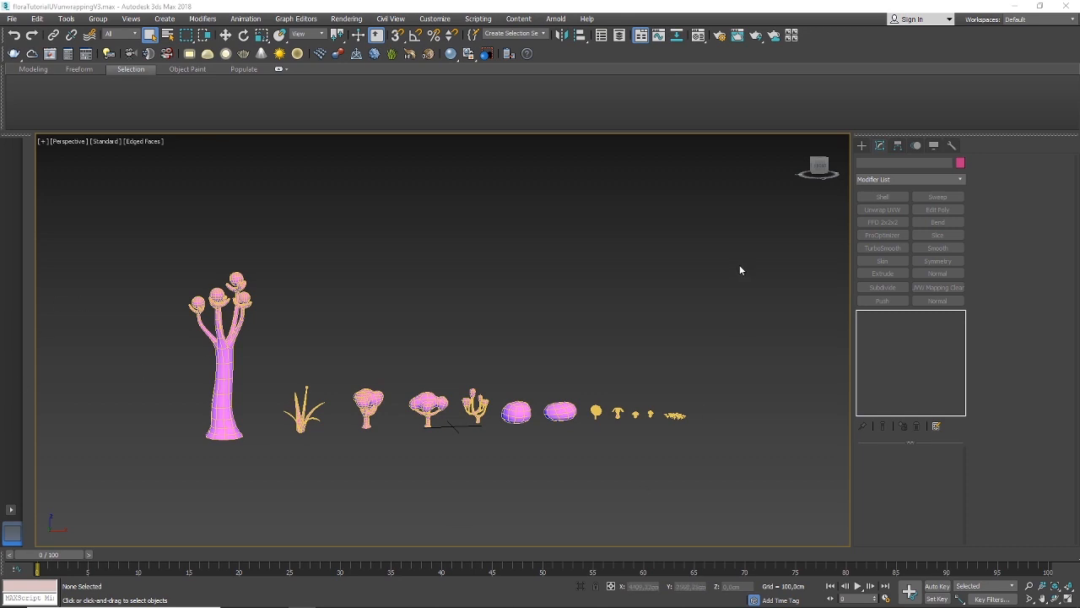
# Select the combined flora model and open its Unwrap UVW shells in the UV editor
pyautogui.click(570, 411)
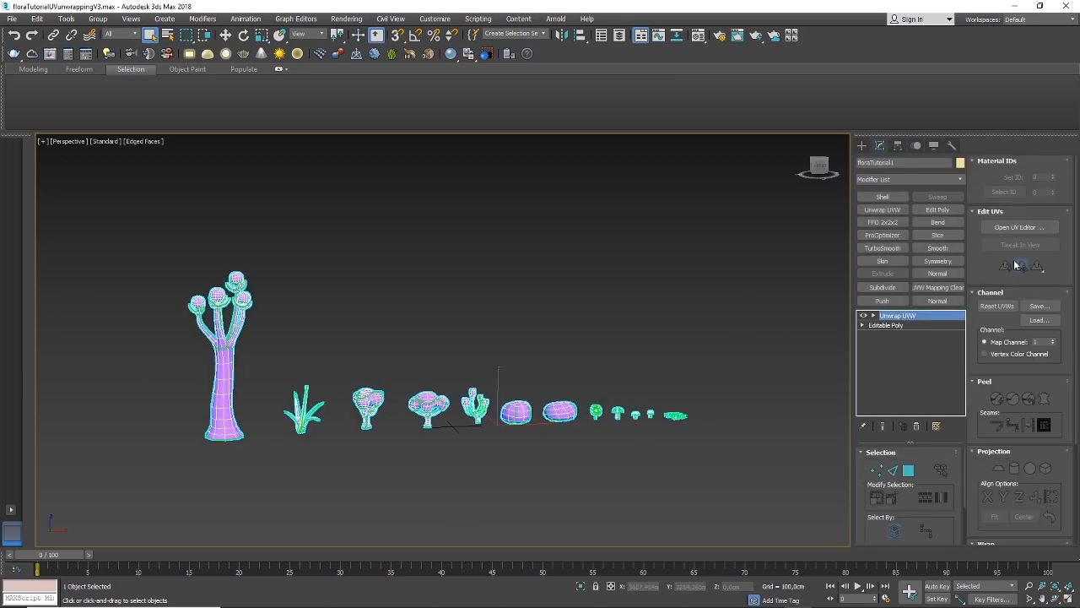
pyautogui.scroll(-2, 1028, 422)
pyautogui.scroll(2, 1032, 304)
pyautogui.click(1029, 230)
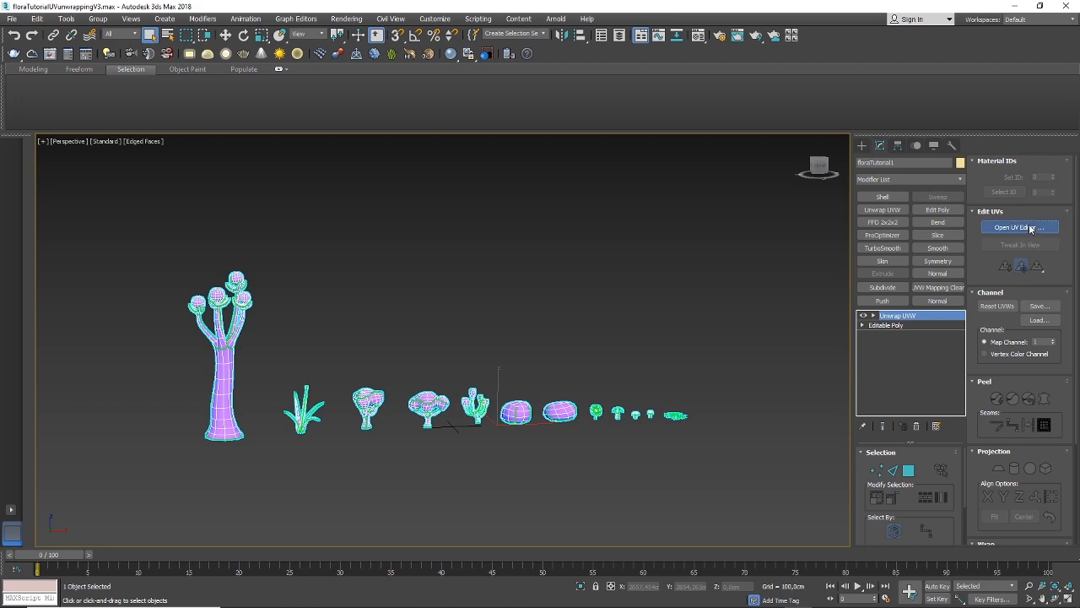
pyautogui.scroll(-10, 173, 279)
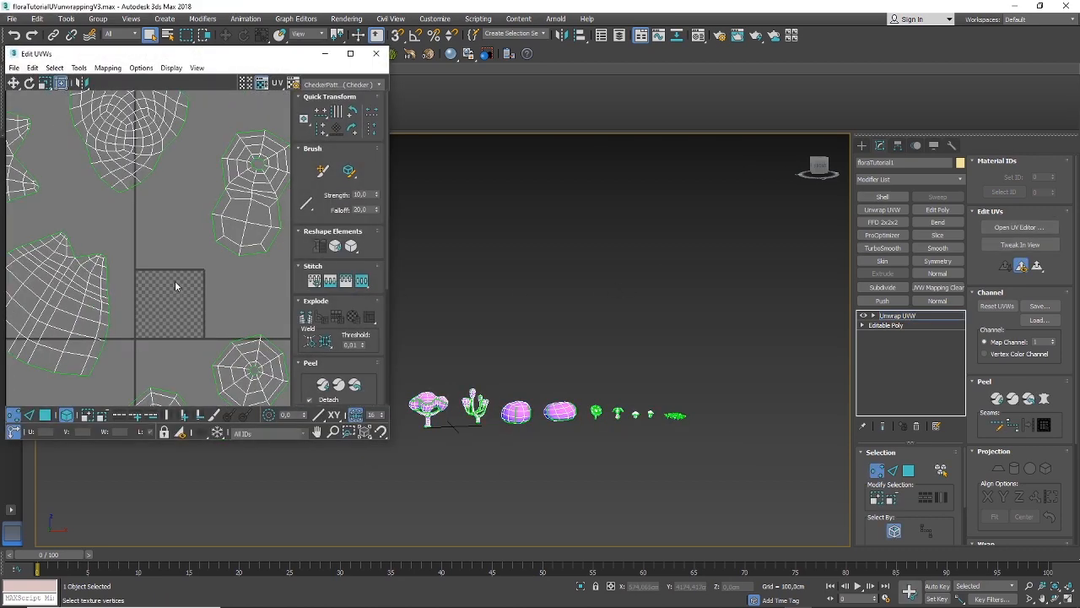
pyautogui.scroll(15, 170, 279)
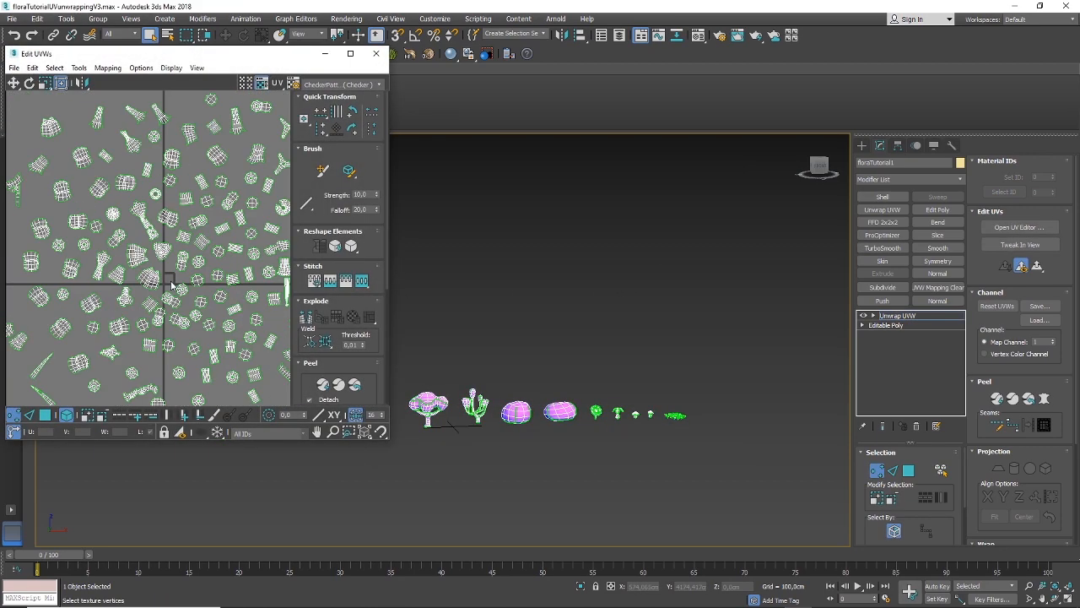
# Examine the bounds of the checkered UV tile and how the surrounding shells lie outside it
pyautogui.moveTo(446, 319); pyautogui.dragTo(557, 329, button='middle')
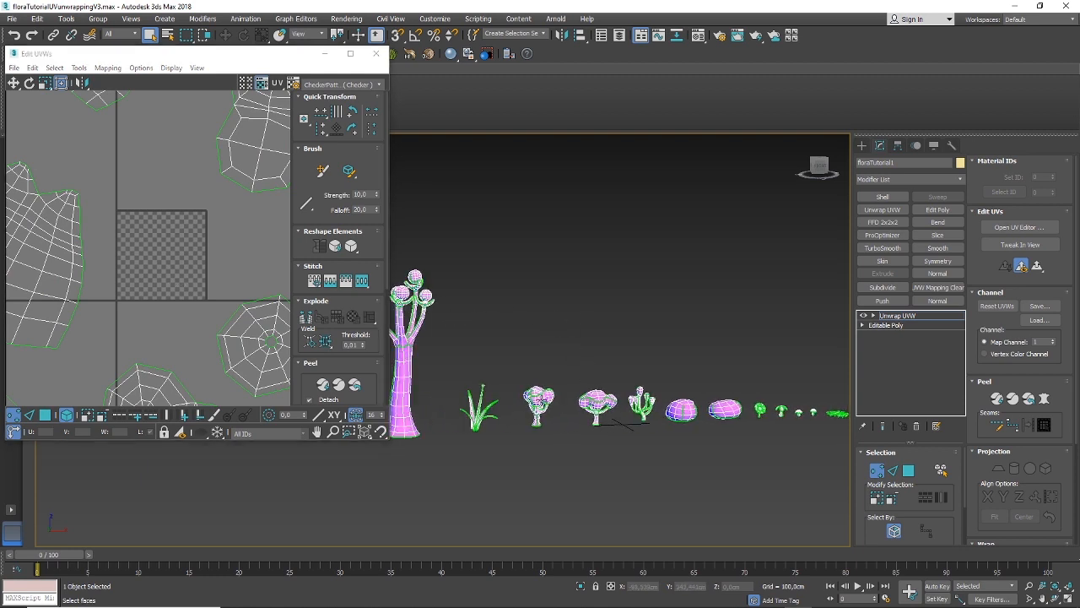
pyautogui.scroll(3, 536, 404)
pyautogui.moveTo(106, 203); pyautogui.dragTo(121, 226)
pyautogui.scroll(-4, 639, 357)
pyautogui.scroll(4, 637, 356)
pyautogui.scroll(-2, 489, 341)
pyautogui.moveTo(103, 198); pyautogui.dragTo(214, 313)
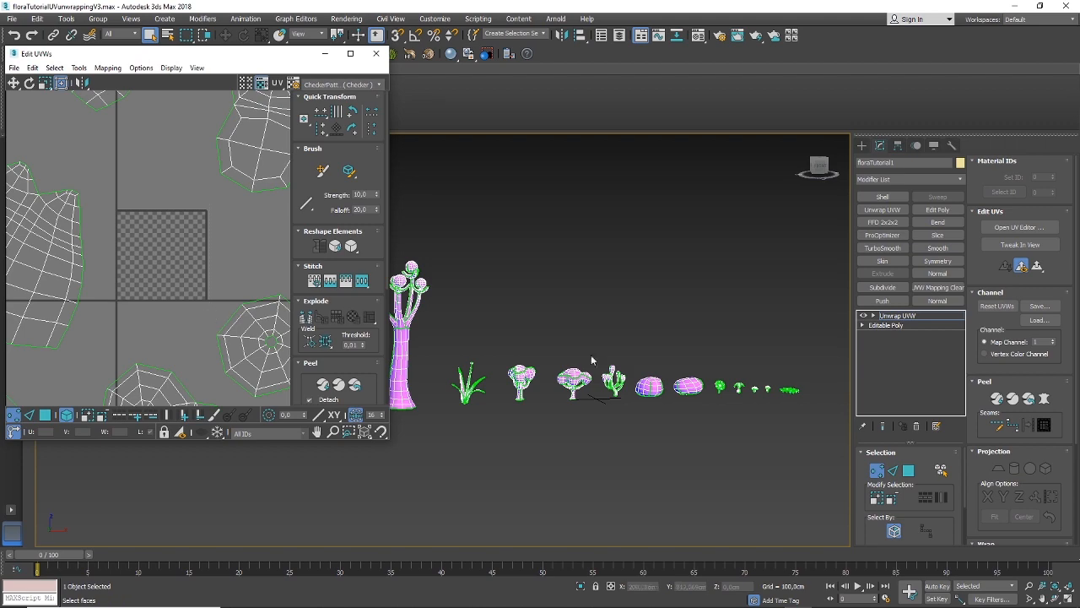
pyautogui.moveTo(562, 373); pyautogui.dragTo(604, 378, button='middle')
pyautogui.moveTo(530, 363)
pyautogui.mouseDown(button='middle')
pyautogui.moveTo(550, 346)
pyautogui.moveTo(540, 347)
pyautogui.mouseUp(button='middle')
pyautogui.moveTo(95, 191); pyautogui.dragTo(216, 300)
pyautogui.moveTo(106, 200); pyautogui.dragTo(214, 303)
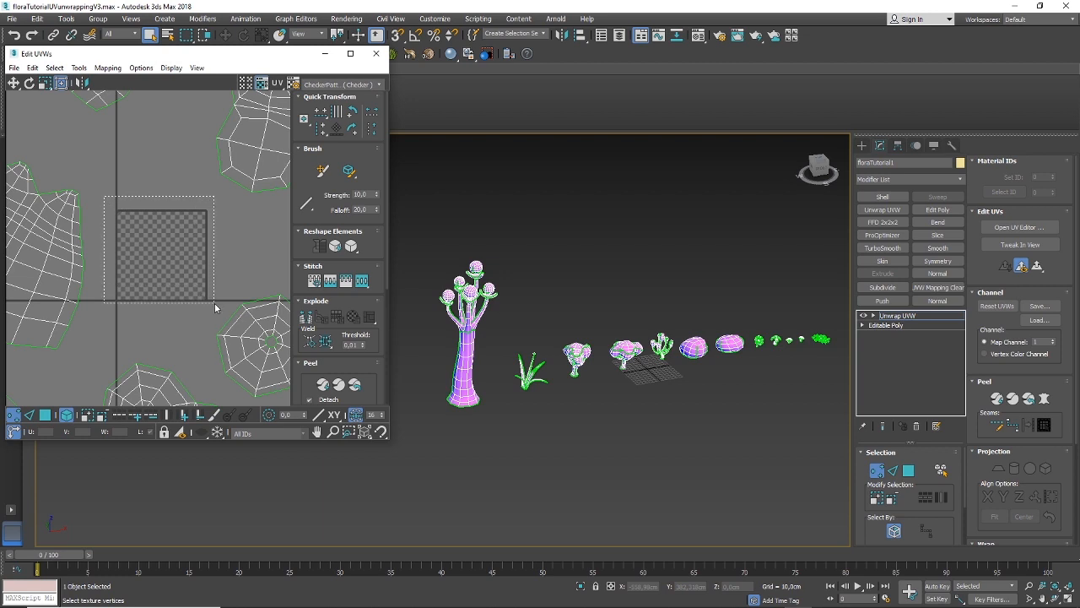
pyautogui.moveTo(102, 196); pyautogui.dragTo(212, 304)
pyautogui.scroll(5, 114, 304)
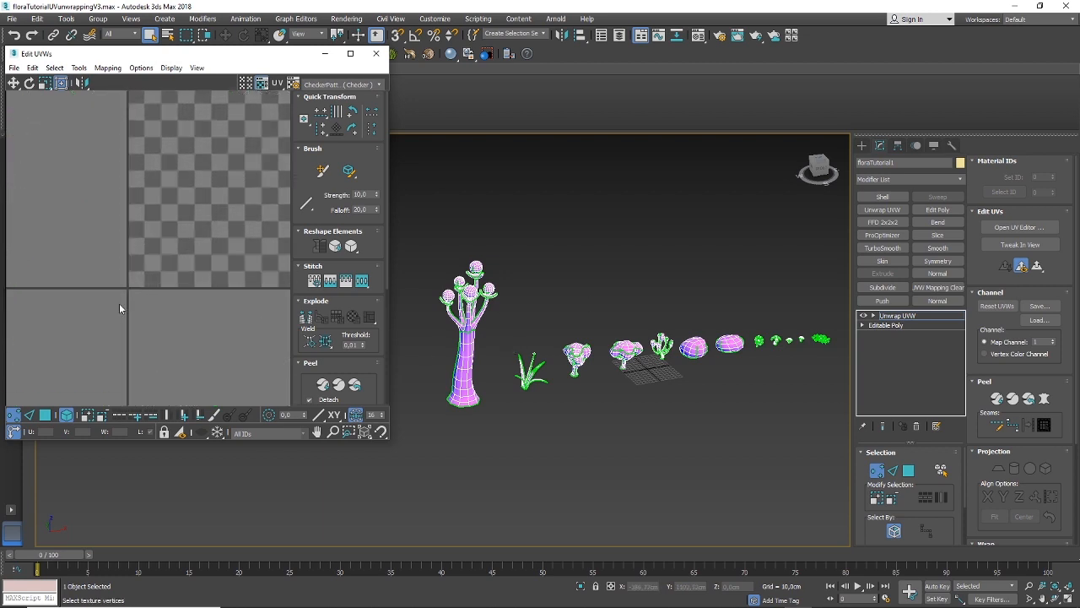
pyautogui.scroll(-5, 126, 287)
pyautogui.moveTo(117, 207); pyautogui.dragTo(208, 303)
# Inspect the row of models in the viewport, from the tall tree to the mushroom cluster, at several angles
pyautogui.keyDown('alt'); pyautogui.moveTo(727, 373); pyautogui.dragTo(597, 356, button='middle'); pyautogui.keyUp('alt')
pyautogui.scroll(5, 618, 334)
pyautogui.scroll(-5, 617, 332)
pyautogui.scroll(2, 802, 418)
pyautogui.scroll(3, 740, 393)
pyautogui.scroll(-4, 744, 419)
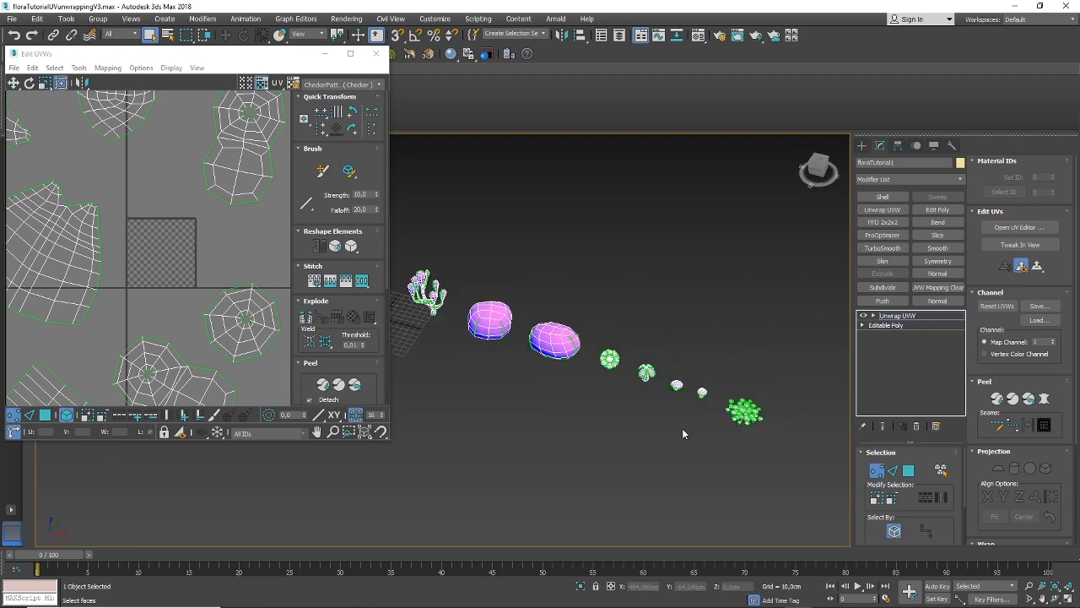
pyautogui.scroll(-4, 737, 417)
pyautogui.keyDown('alt'); pyautogui.moveTo(737, 417); pyautogui.dragTo(687, 401, button='middle'); pyautogui.keyUp('alt')
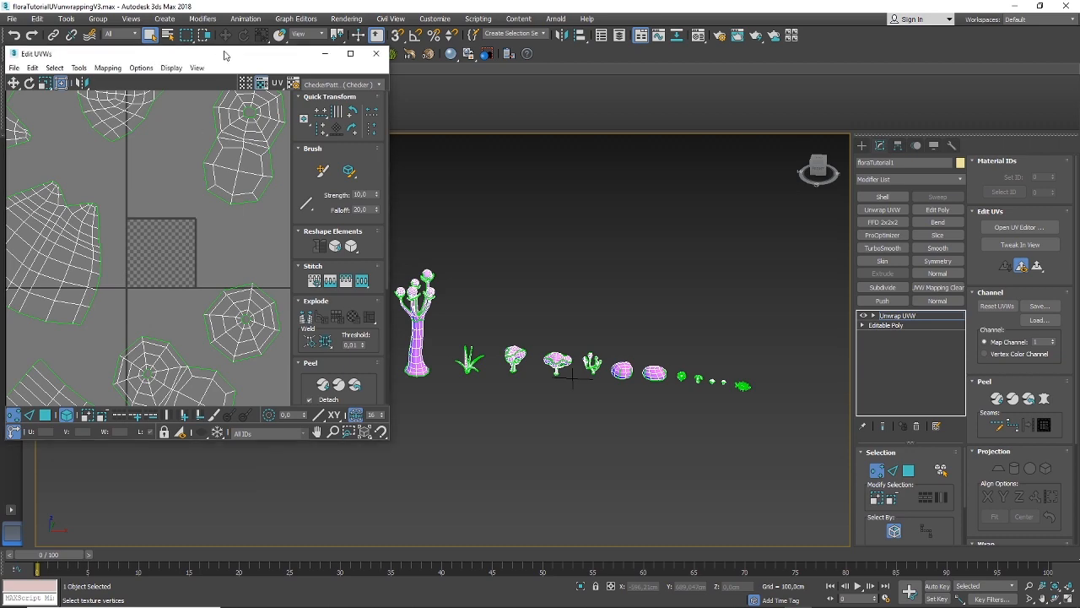
# Enlarge the UV editor window and select all the UV shells
pyautogui.moveTo(226, 49); pyautogui.dragTo(251, 28)
pyautogui.moveTo(416, 420); pyautogui.dragTo(525, 520)
pyautogui.scroll(-5, 296, 358)
pyautogui.scroll(-5, 295, 357)
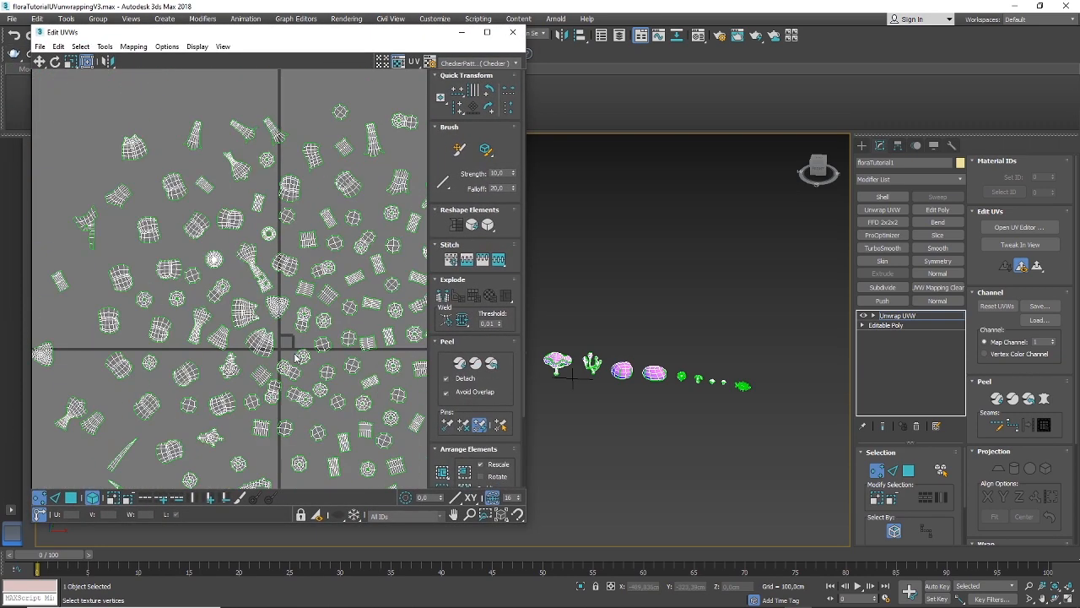
pyautogui.hotkey('ctrl', 'a')
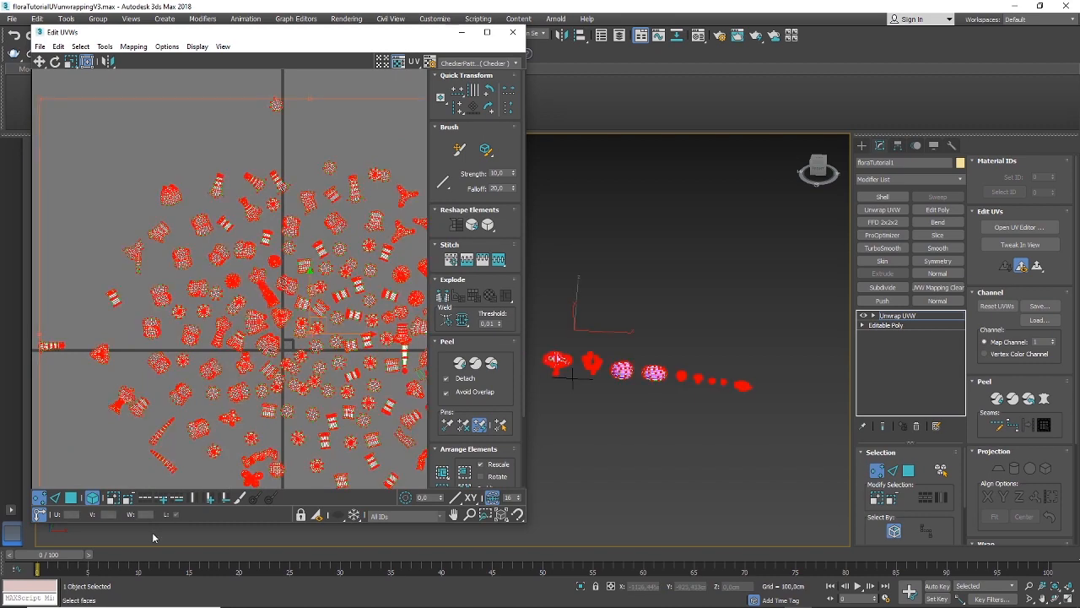
# Switch the UV editor to polygon selection with all shells selected and open the Pack UVs settings
pyautogui.click(67, 499)
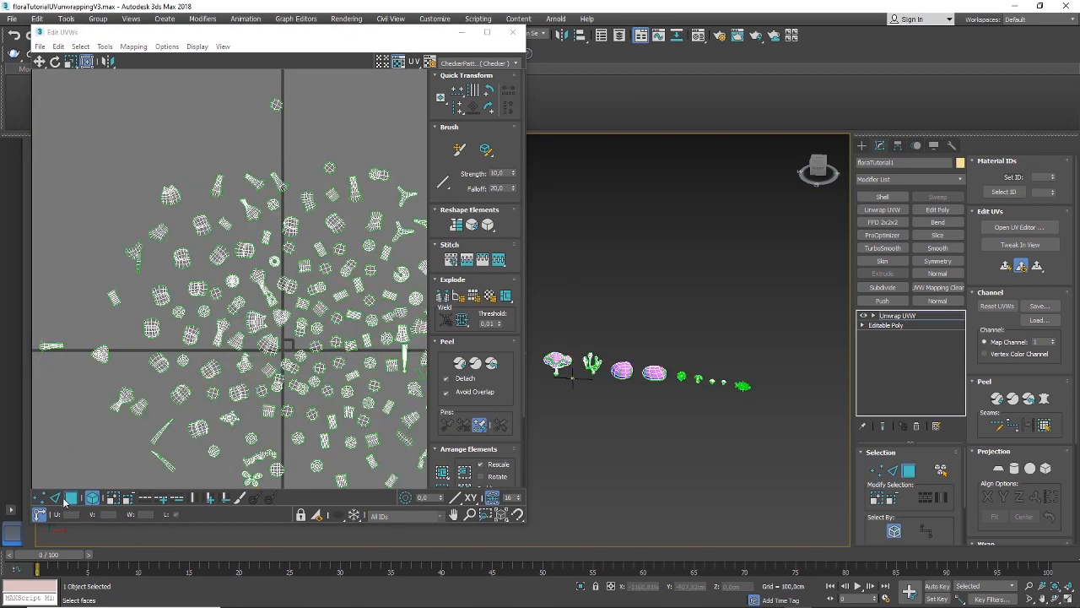
pyautogui.click(65, 500)
pyautogui.scroll(4, 264, 368)
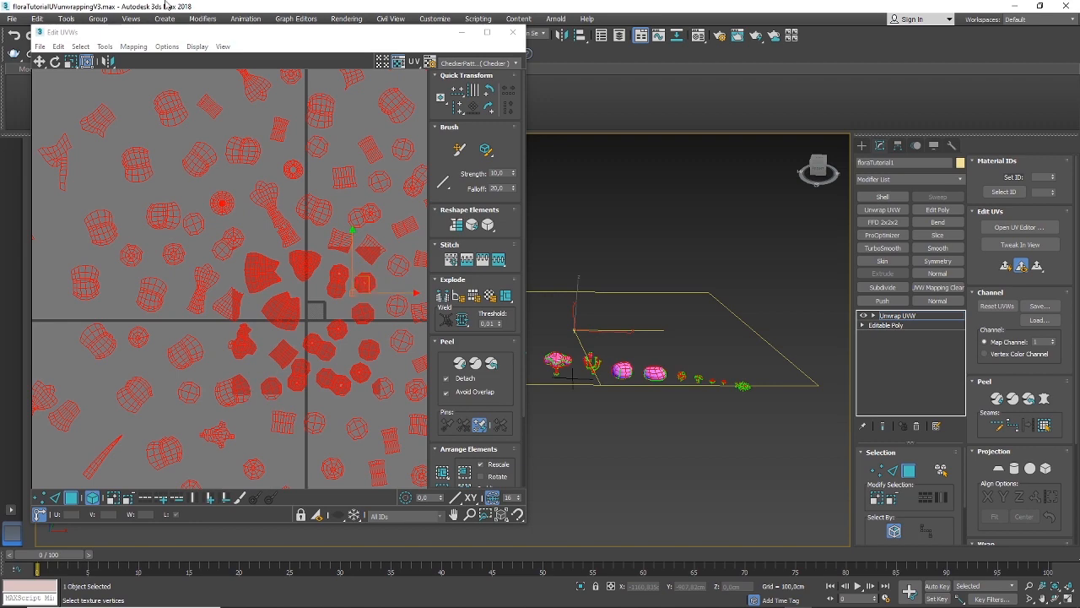
pyautogui.click(112, 49)
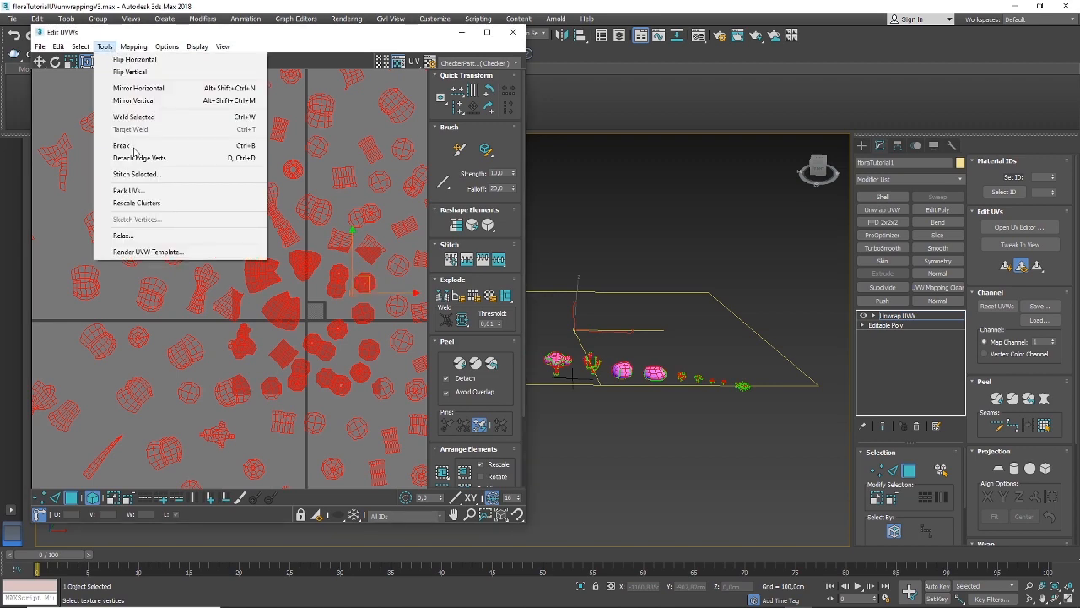
pyautogui.click(129, 190)
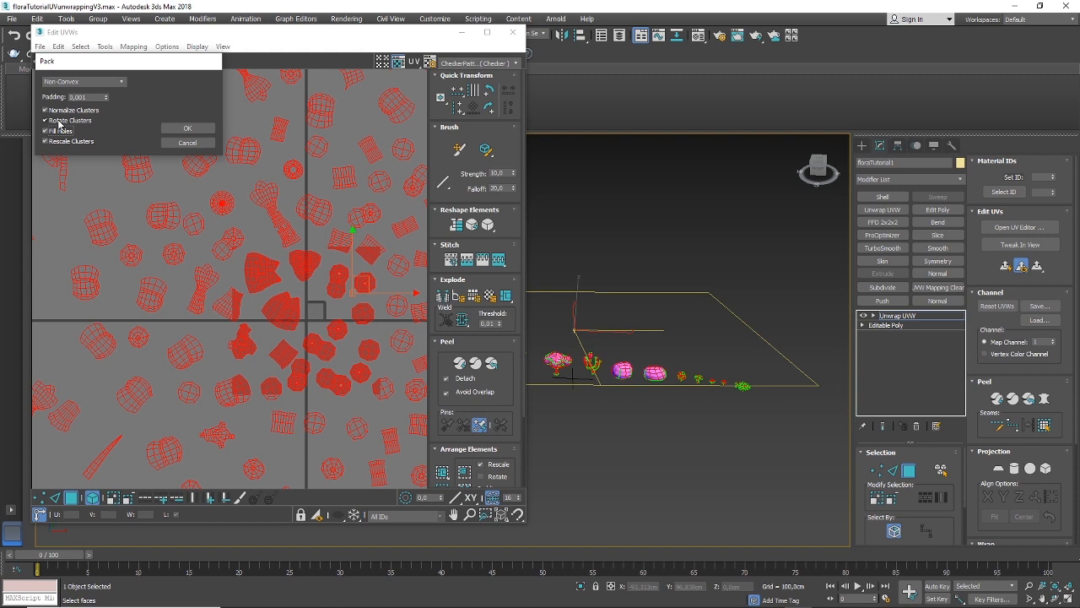
# Examine the size and position of the checkered UV tile against the scattered shells, both close up and from afar
pyautogui.scroll(5, 328, 299)
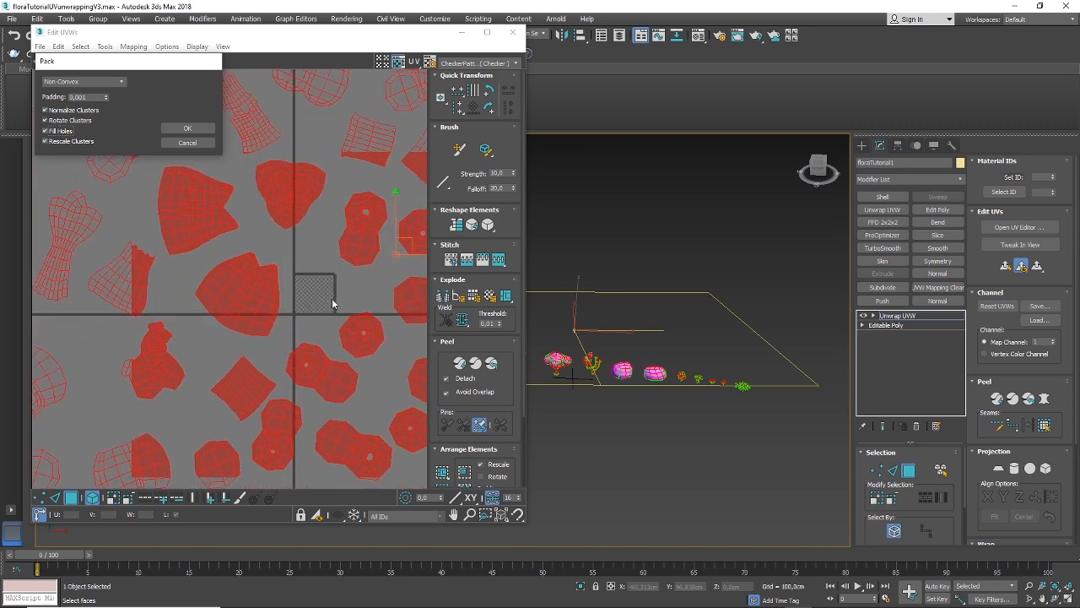
pyautogui.scroll(-5, 328, 297)
pyautogui.scroll(5, 338, 287)
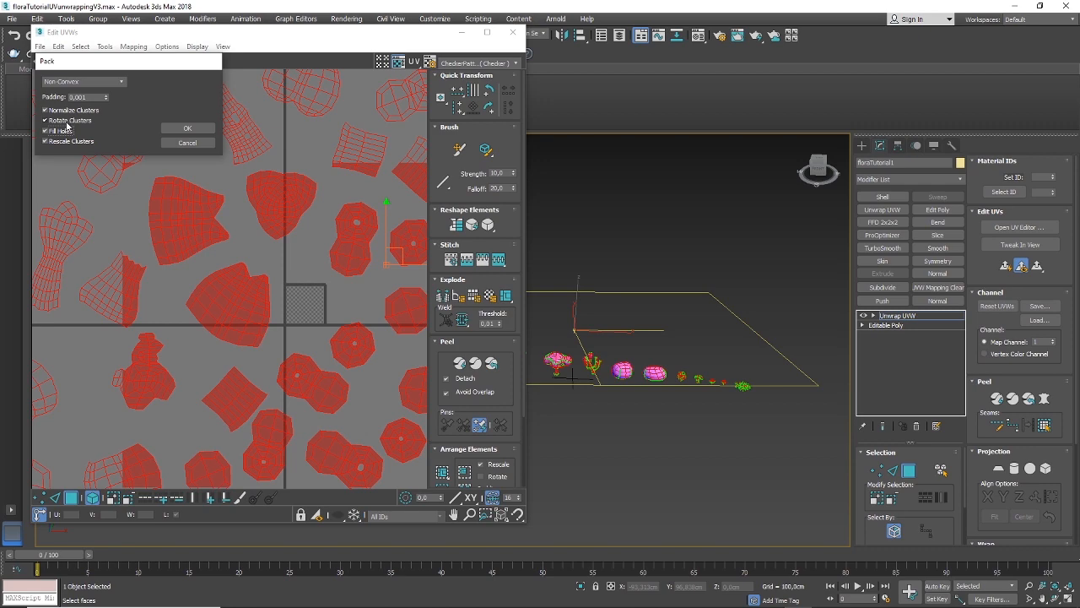
pyautogui.scroll(-4, 236, 367)
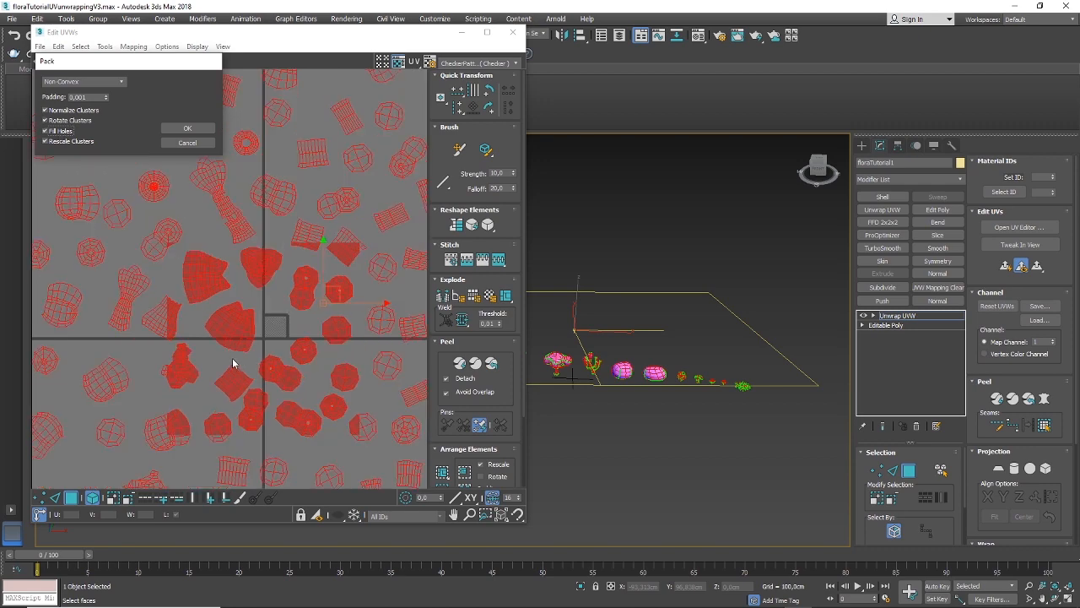
pyautogui.scroll(4, 232, 362)
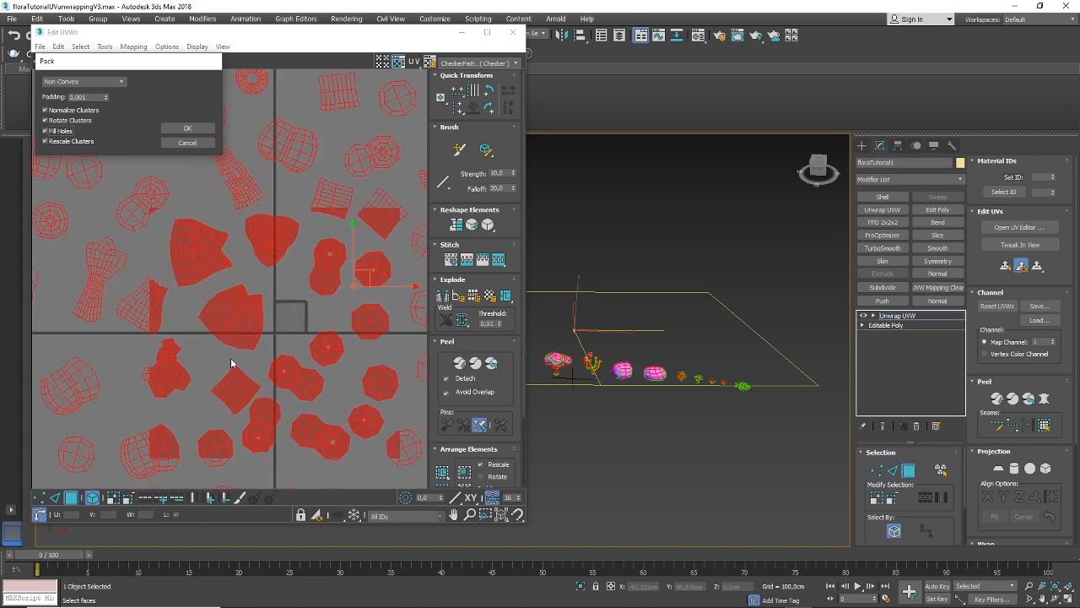
pyautogui.scroll(-4, 232, 363)
pyautogui.scroll(4, 232, 363)
pyautogui.scroll(3, 318, 291)
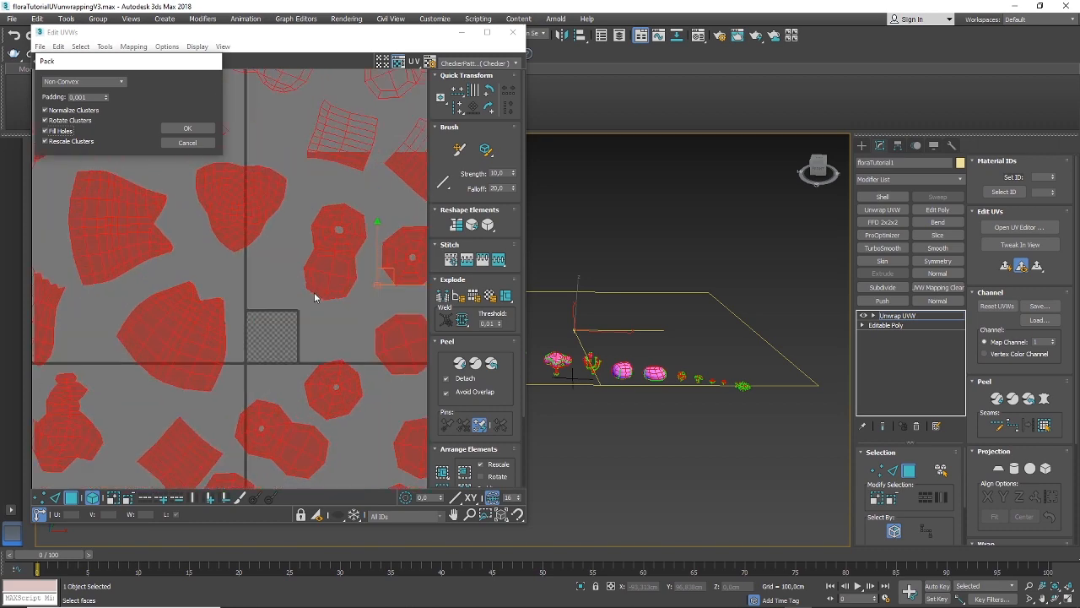
pyautogui.scroll(-3, 314, 297)
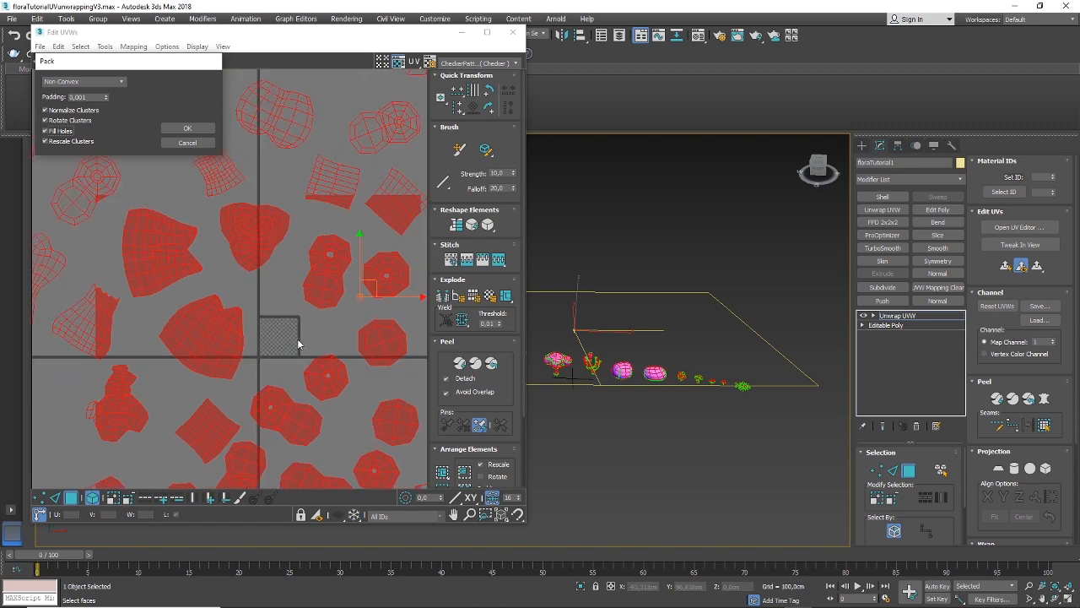
pyautogui.scroll(4, 341, 268)
pyautogui.scroll(-1, 300, 300)
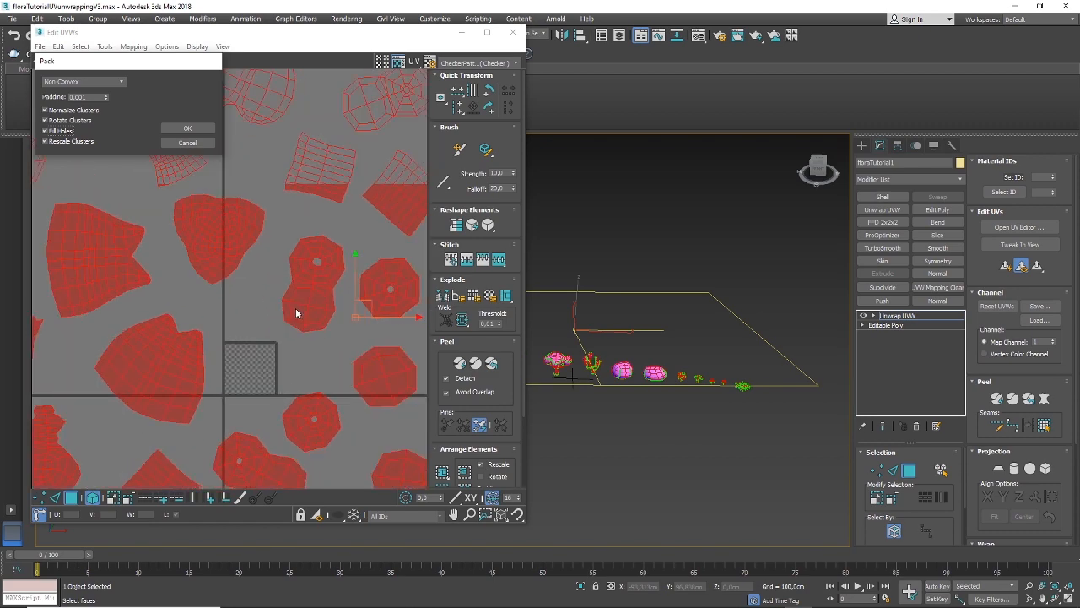
pyautogui.scroll(-3, 272, 324)
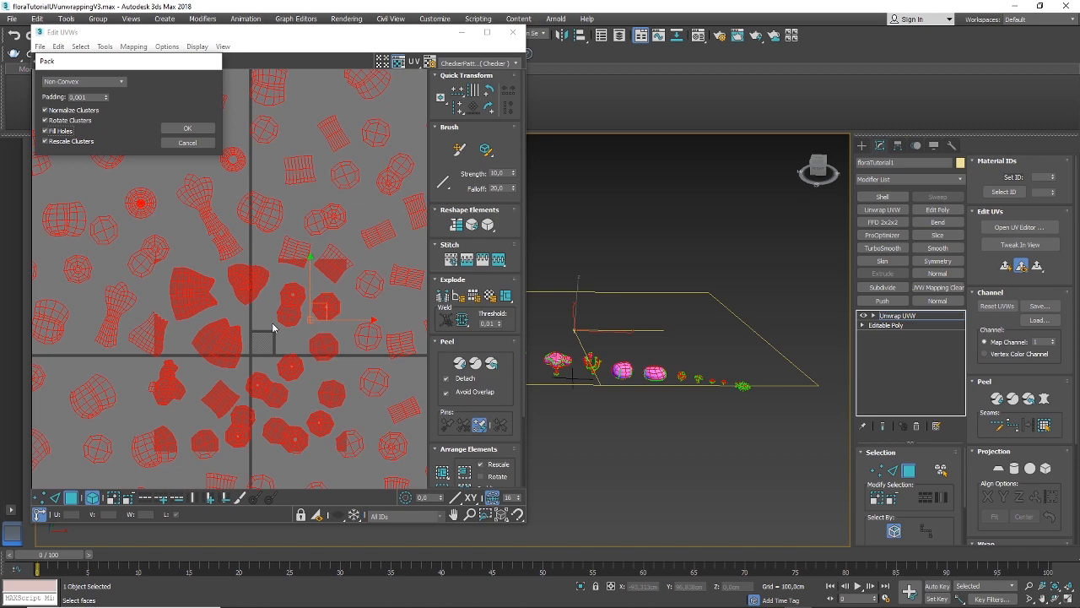
pyautogui.scroll(-3, 272, 323)
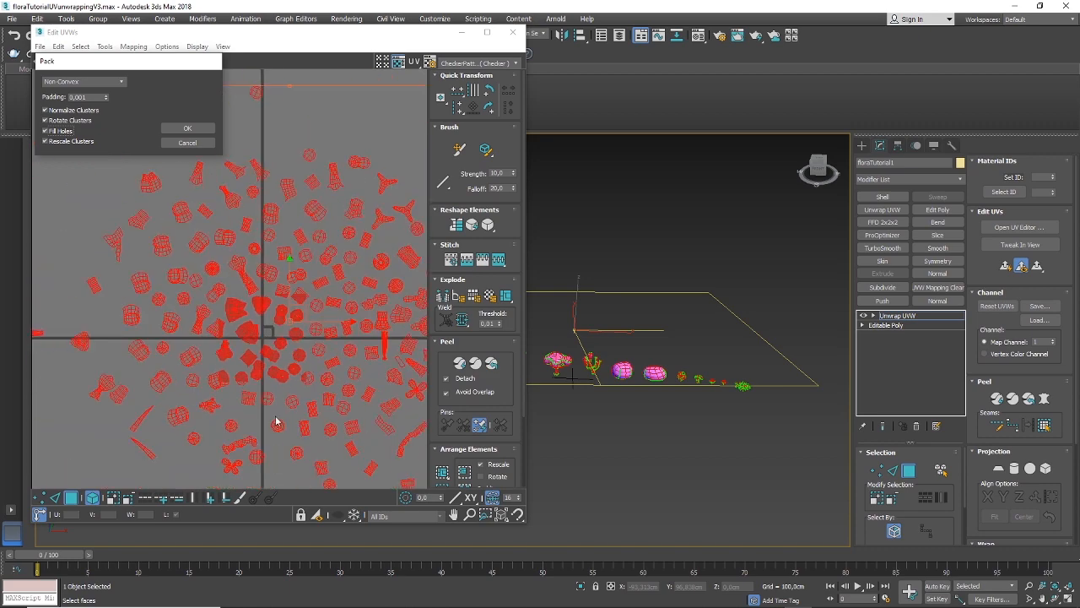
pyautogui.scroll(3, 226, 421)
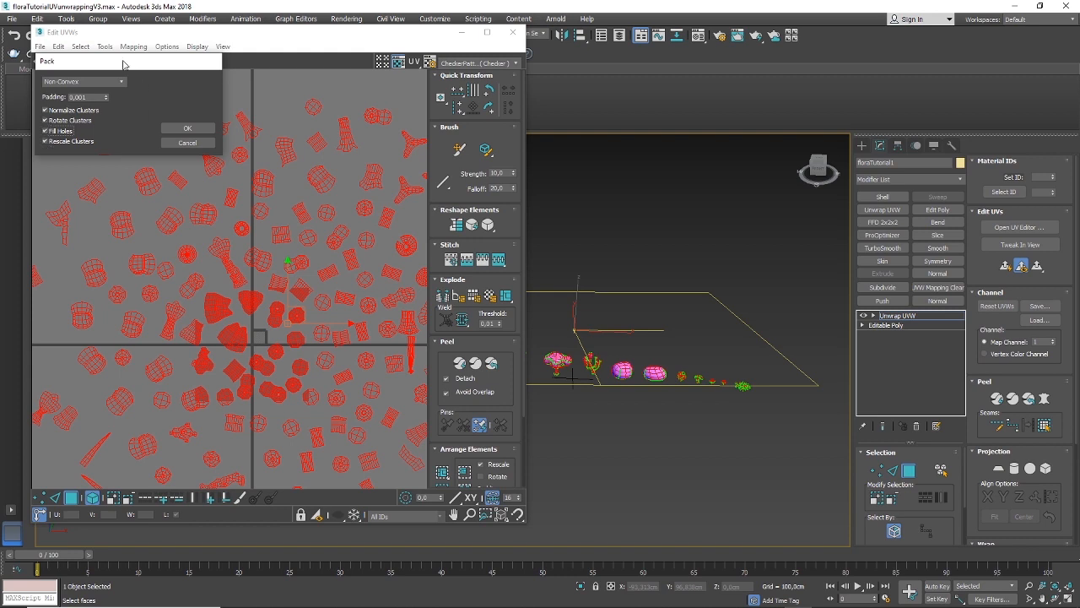
# Pack all shells into the UV tile with Non-Convex, 0,001 padding, and Normalize, Rotate, Fill Holes and Rescale Clusters enabled, and check the layout
pyautogui.click(188, 129)
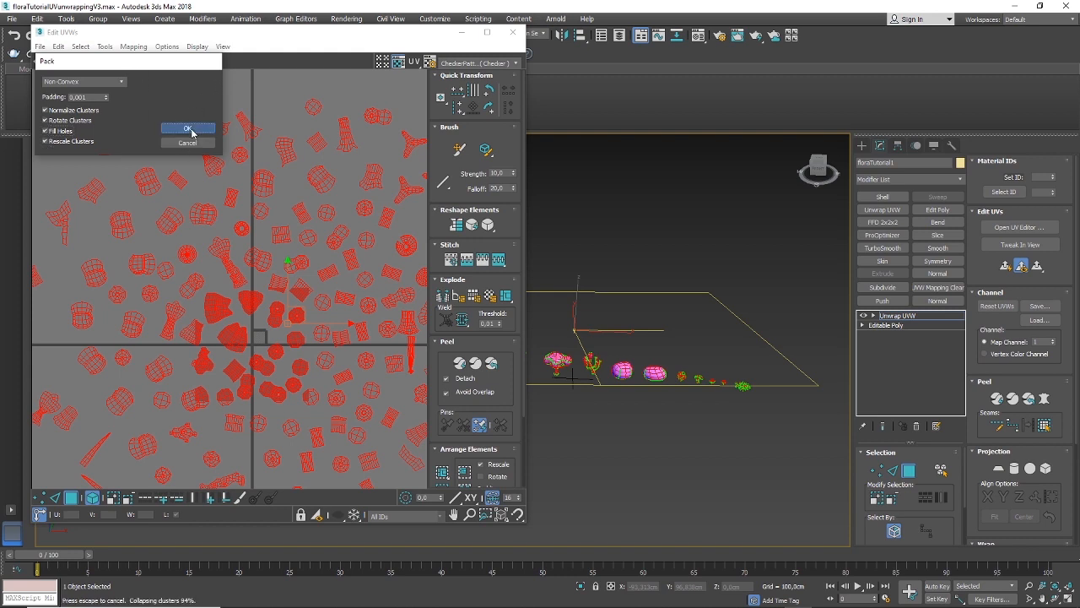
pyautogui.scroll(10, 271, 331)
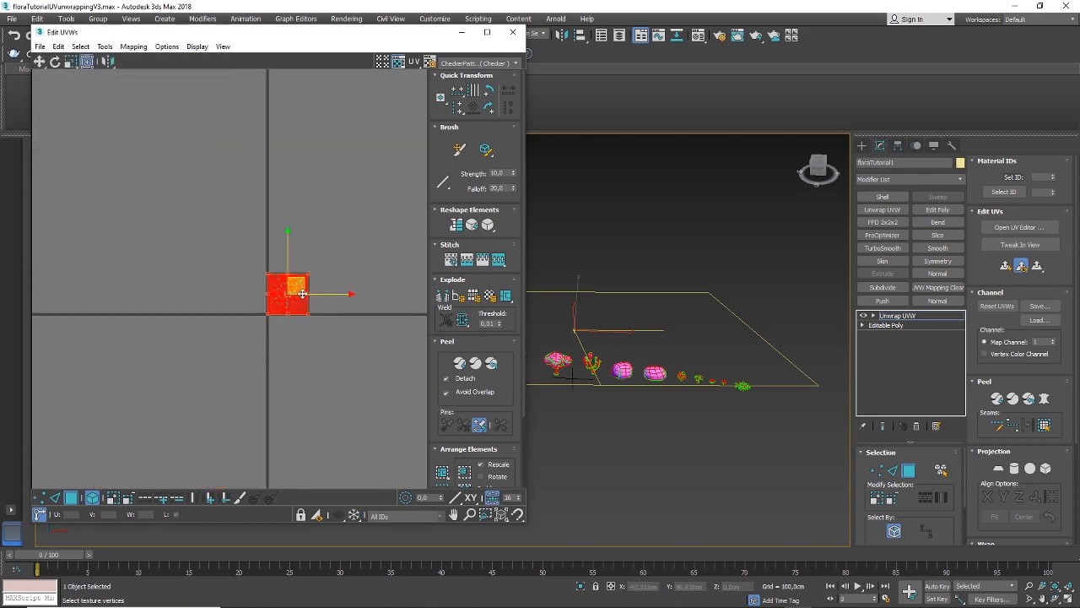
pyautogui.scroll(3, 297, 301)
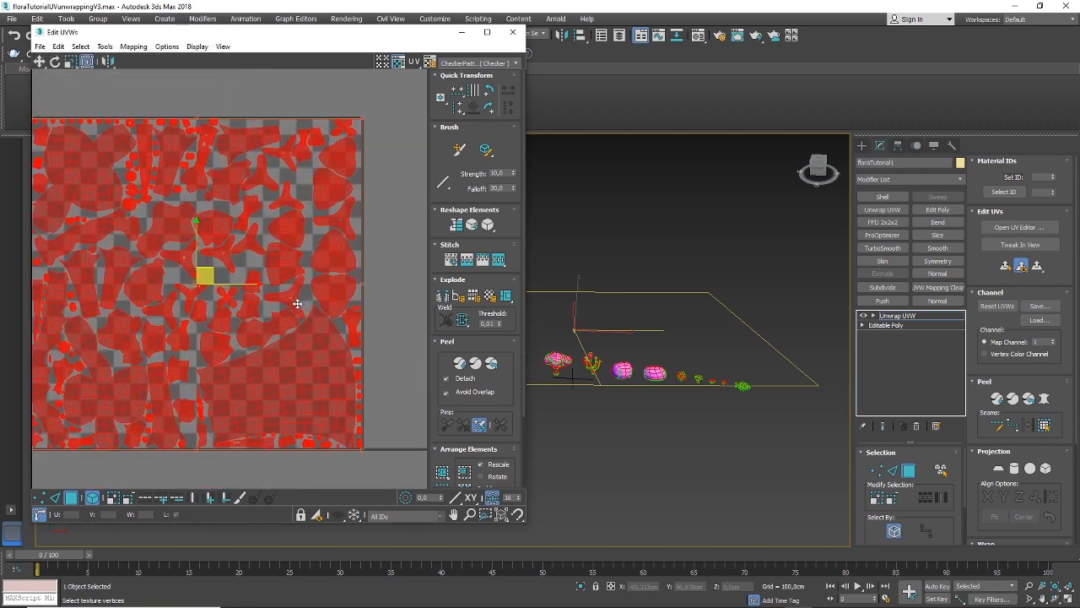
pyautogui.scroll(-3, 376, 301)
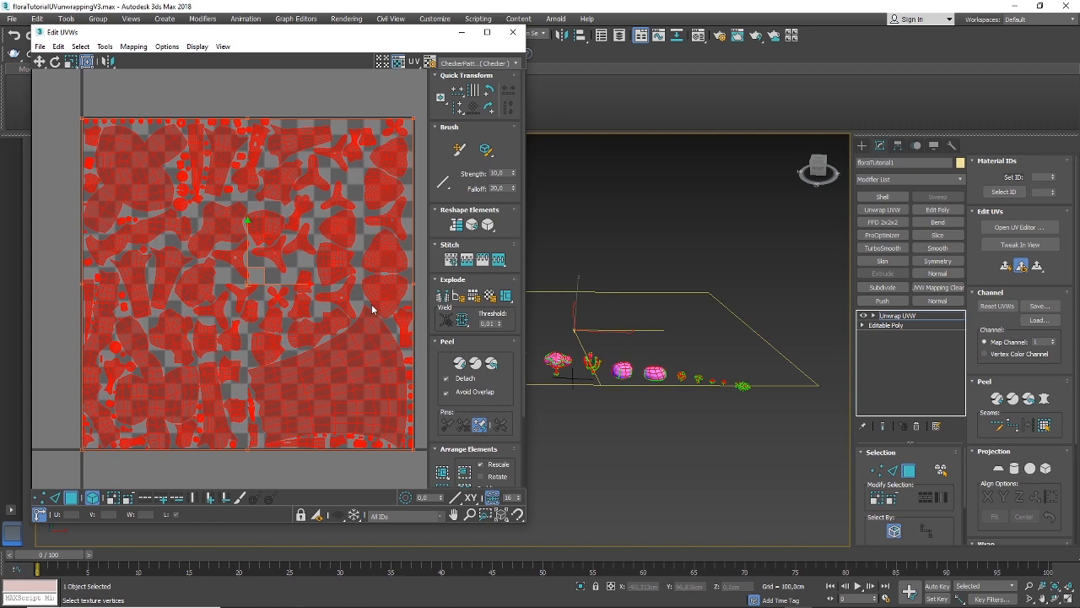
# Leave polygon selection and move the UV editor window aside to show the whole row of models in the viewport
pyautogui.moveTo(376, 39); pyautogui.dragTo(312, 134)
pyautogui.click(909, 471)
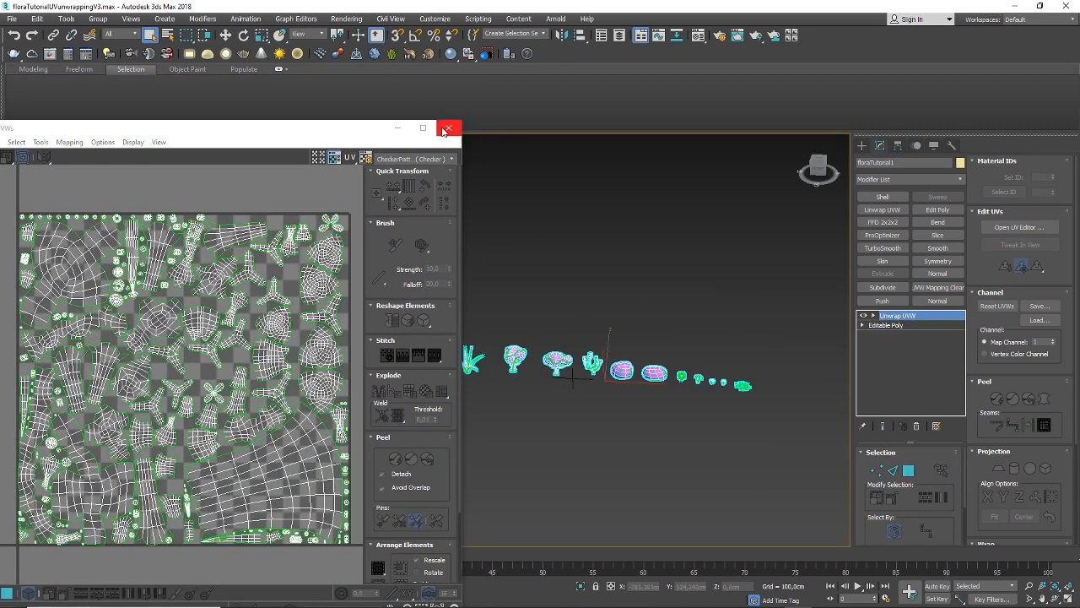
pyautogui.scroll(-2, 582, 232)
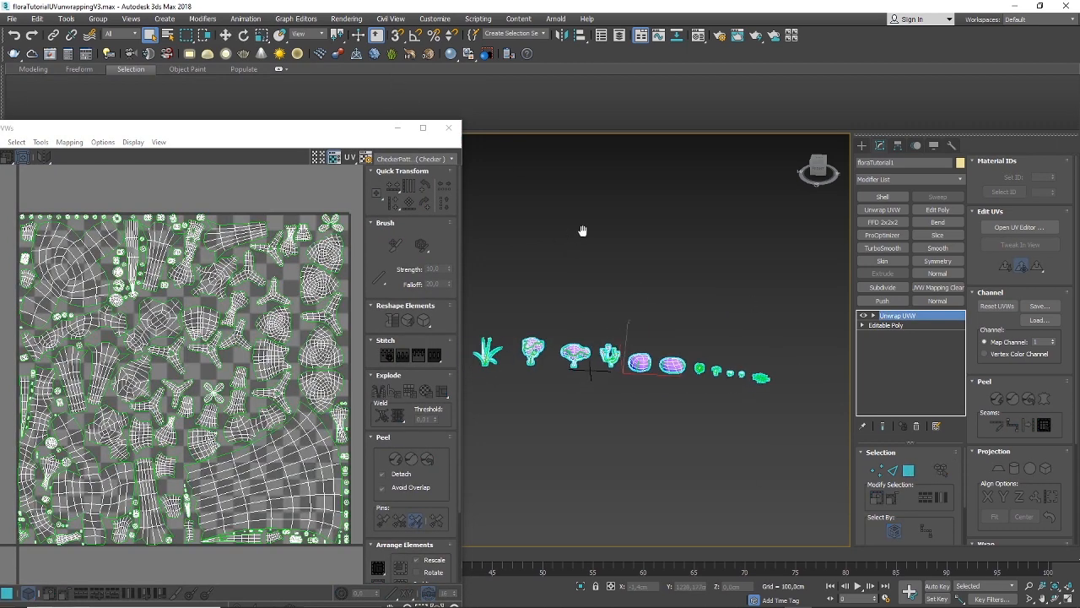
pyautogui.keyDown('alt'); pyautogui.moveTo(585, 233); pyautogui.dragTo(599, 249, button='middle'); pyautogui.keyUp('alt')
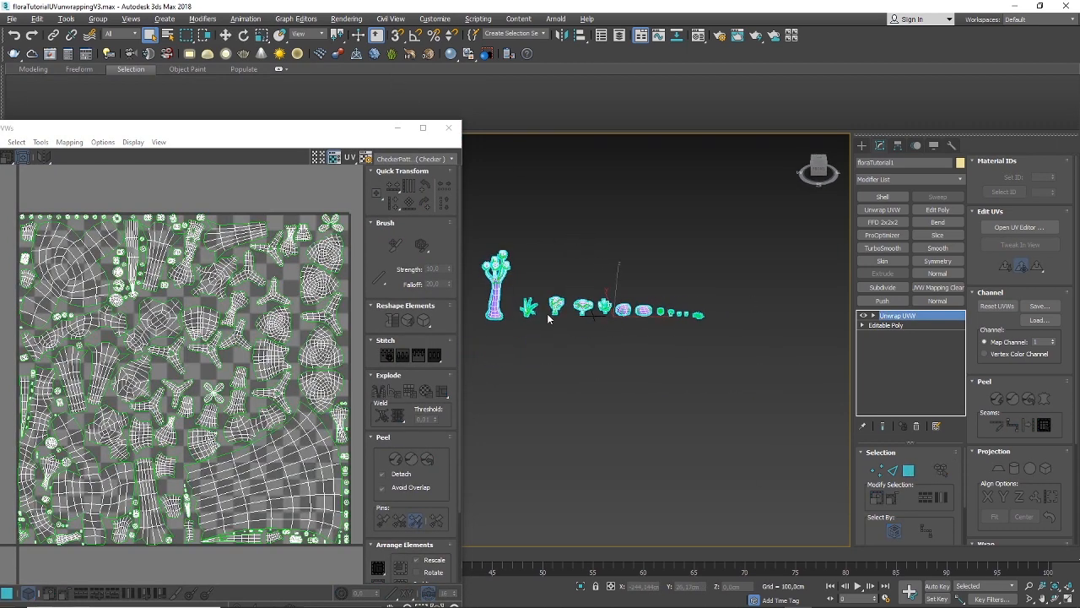
pyautogui.moveTo(350, 131); pyautogui.dragTo(210, 255)
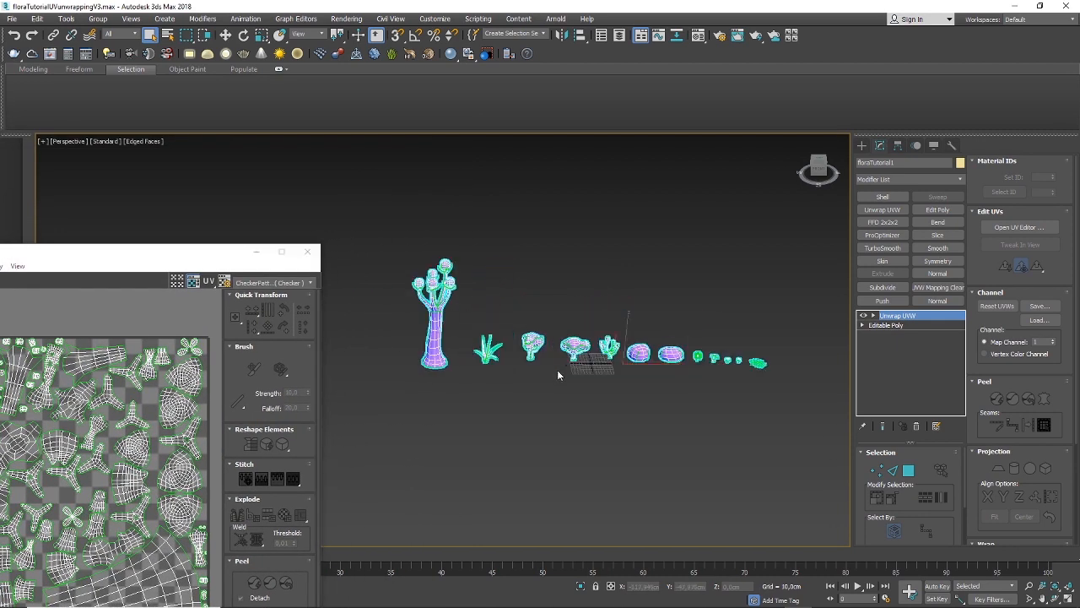
pyautogui.scroll(3, 639, 402)
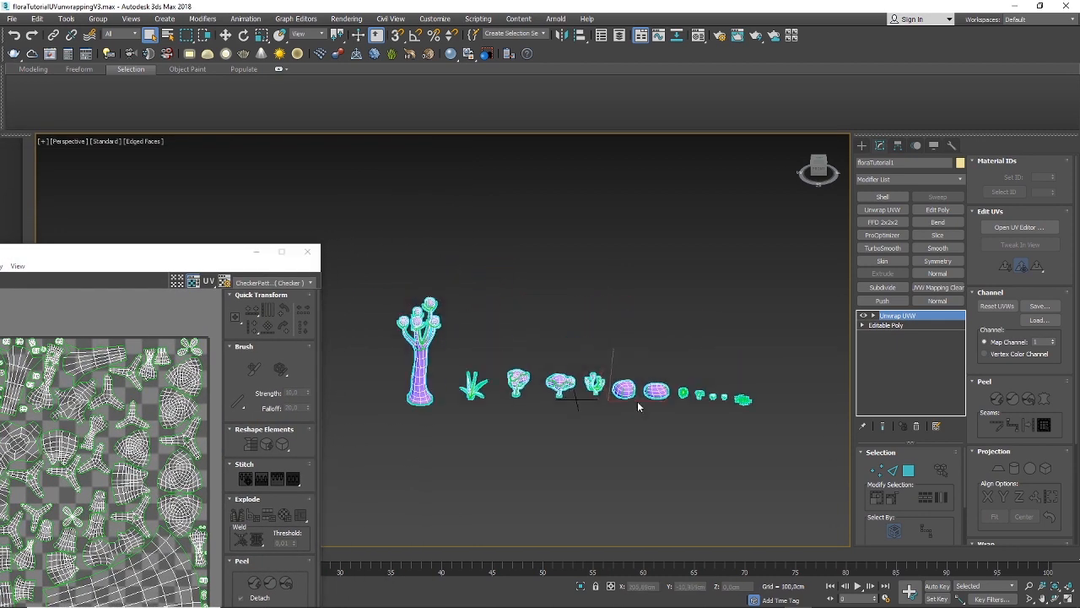
# Add an Edit Poly modifier above Unwrap UVW and select the small mushroom cluster at element level
pyautogui.click(938, 210)
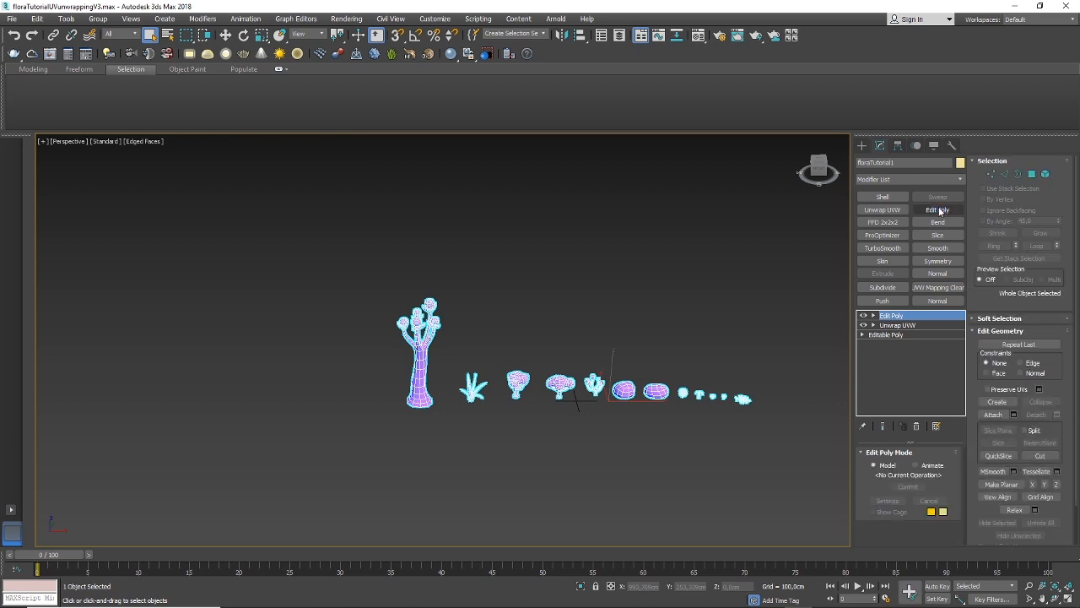
pyautogui.click(1044, 173)
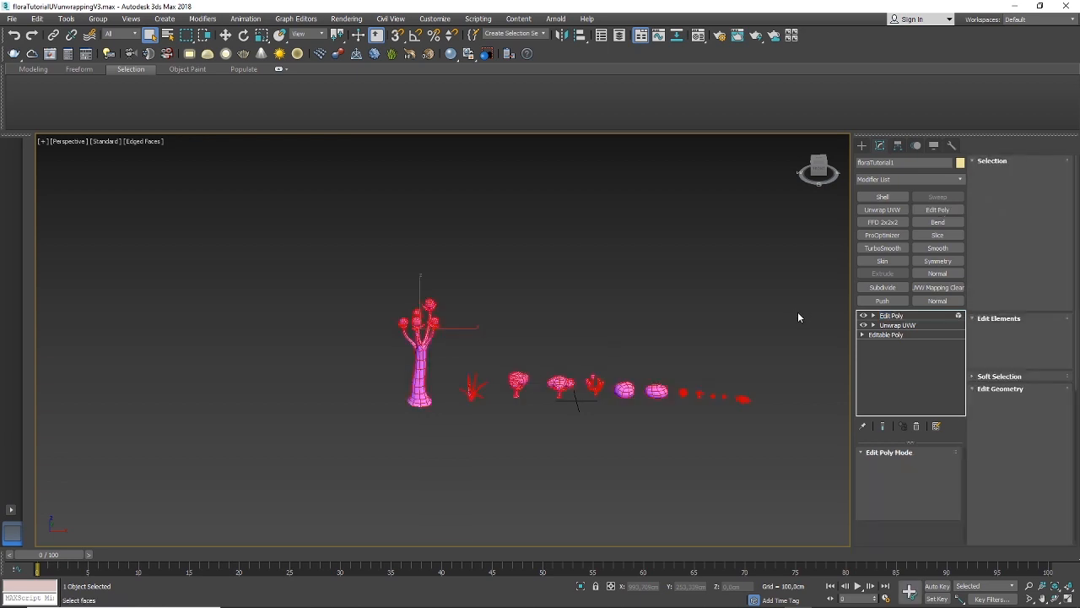
pyautogui.hotkey('ctrl', 'a')
pyautogui.scroll(8, 725, 405)
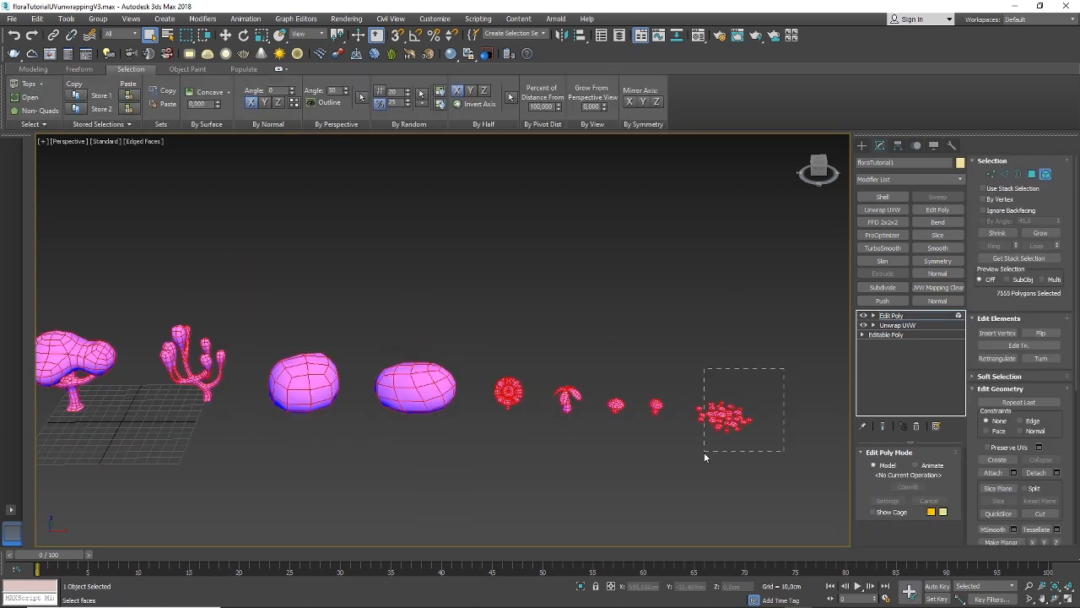
pyautogui.moveTo(708, 450); pyautogui.dragTo(695, 458)
pyautogui.moveTo(702, 508); pyautogui.dragTo(648, 435, button='middle')
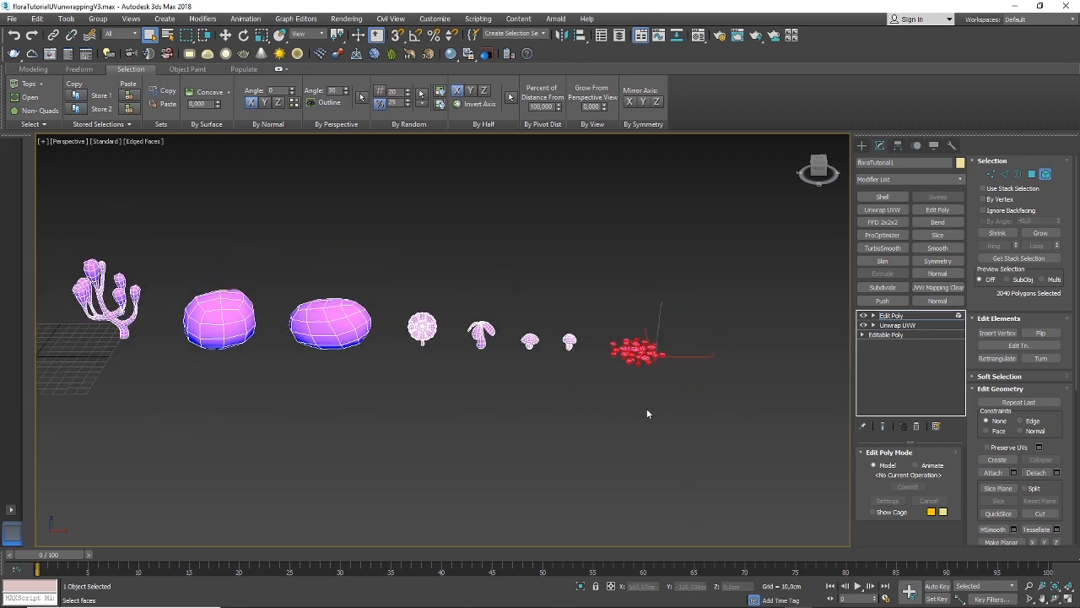
pyautogui.scroll(8, 636, 351)
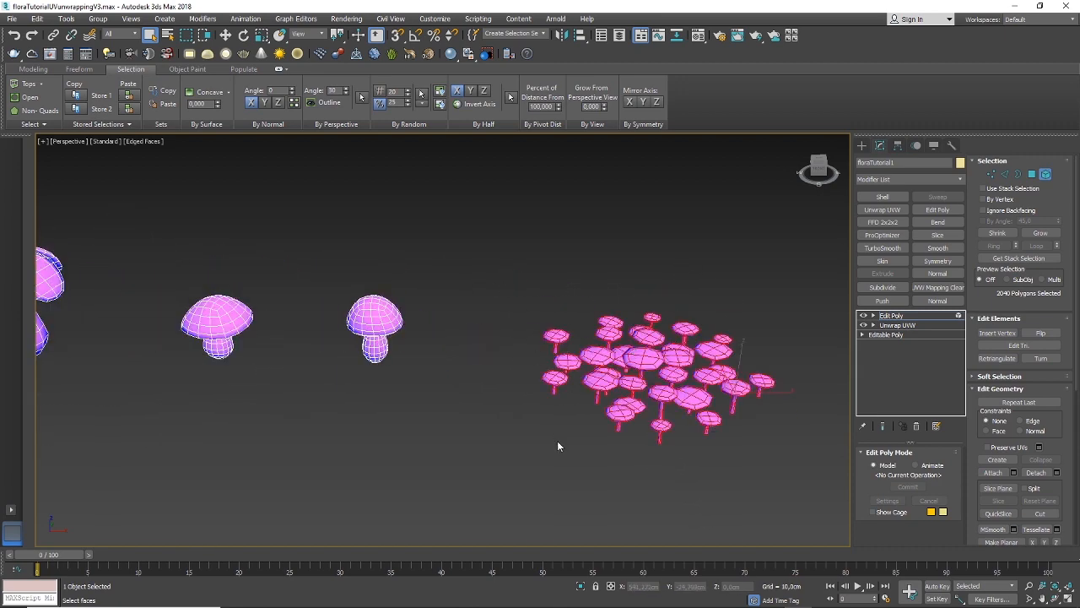
pyautogui.scroll(-6, 556, 436)
pyautogui.scroll(-1, 583, 463)
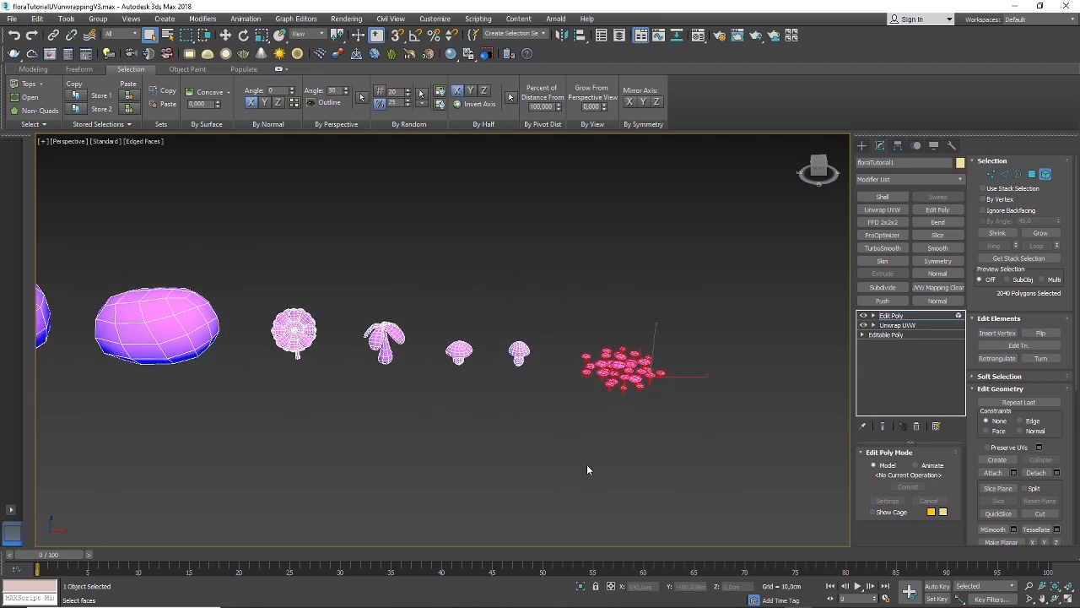
pyautogui.scroll(-3, 586, 466)
pyautogui.moveTo(570, 477); pyautogui.dragTo(604, 445, button='middle')
# Detach the mushroom cluster and the two single mushrooms from the combined flora model
pyautogui.moveTo(700, 339); pyautogui.dragTo(623, 419)
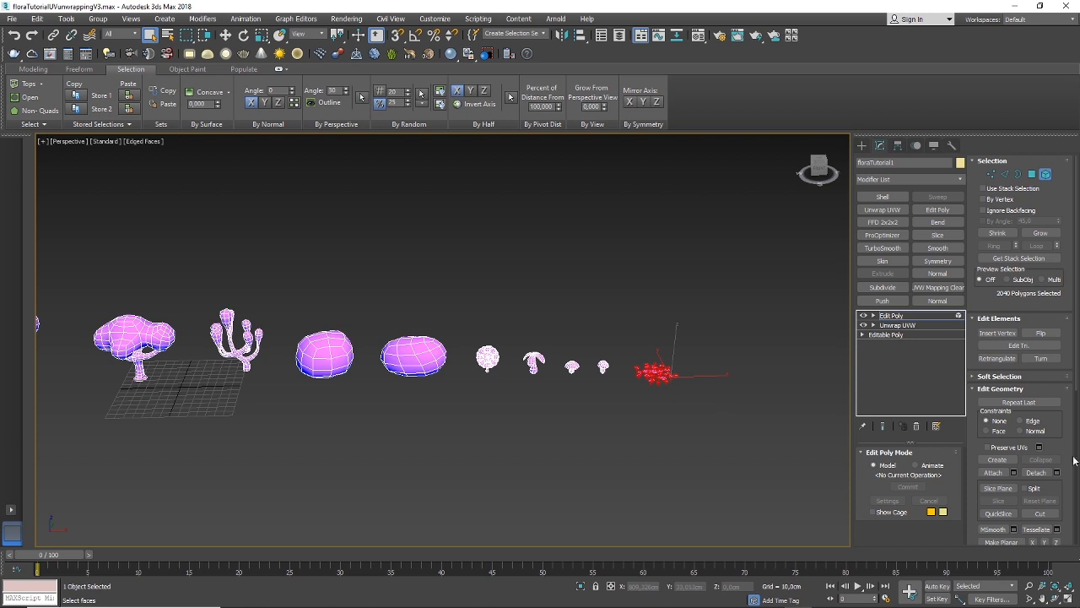
pyautogui.click(635, 363)
pyautogui.moveTo(593, 385); pyautogui.dragTo(563, 390)
pyautogui.click(1041, 473)
pyautogui.click(1036, 472)
# Detach the drooping-petal plant and the round flower from the combined flora model
pyautogui.moveTo(553, 340); pyautogui.dragTo(520, 398)
pyautogui.click(1037, 473)
pyautogui.moveTo(504, 344); pyautogui.dragTo(470, 391)
pyautogui.click(1037, 473)
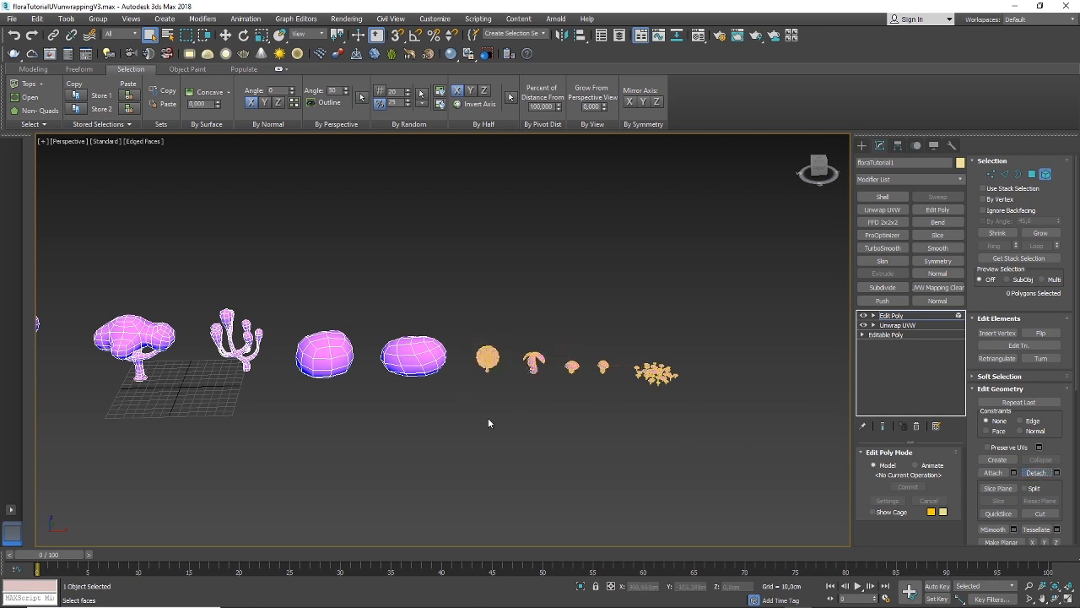
# Detach the wide bush and the rounder bush beside it from the combined flora model
pyautogui.moveTo(378, 408); pyautogui.dragTo(378, 409)
pyautogui.keyDown('alt'); pyautogui.moveTo(525, 379); pyautogui.dragTo(608, 384, button='middle'); pyautogui.keyUp('alt')
pyautogui.click(1036, 473)
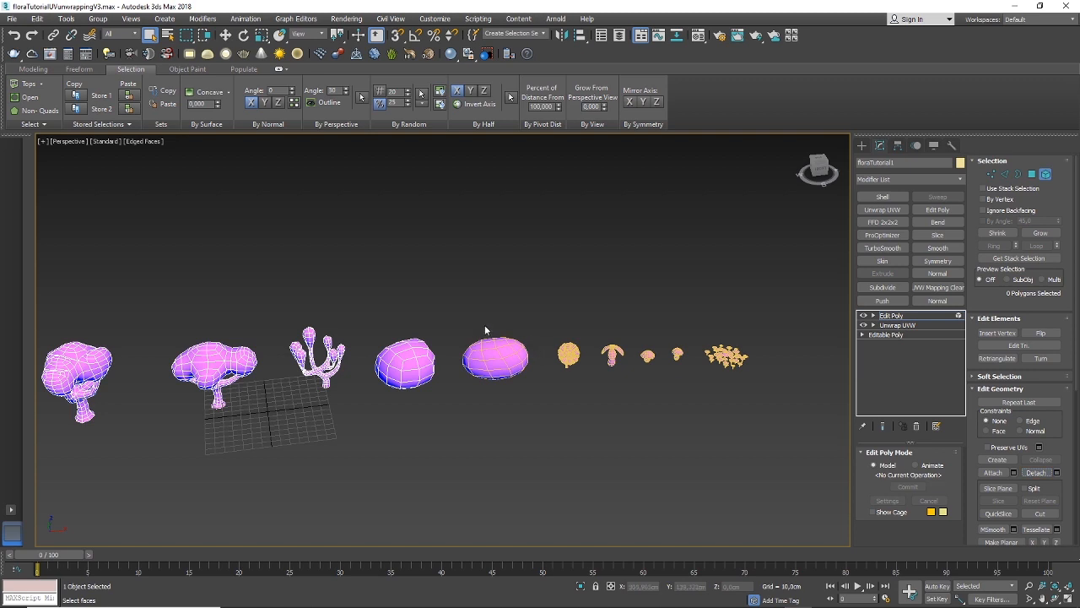
pyautogui.moveTo(403, 382); pyautogui.dragTo(375, 406)
pyautogui.click(1037, 475)
# Detach the branching bulb-tipped plant and the wide-canopy tree from the combined flora model
pyautogui.click(326, 381)
pyautogui.keyDown('alt'); pyautogui.moveTo(334, 414); pyautogui.dragTo(391, 404, button='middle'); pyautogui.keyUp('alt')
pyautogui.click(1051, 474)
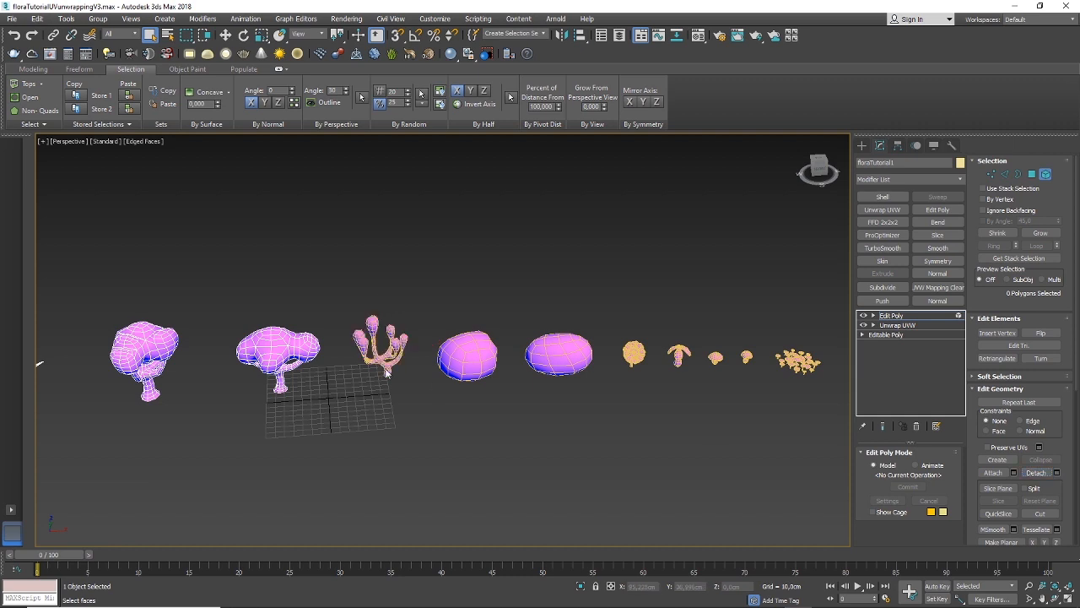
pyautogui.click(287, 340)
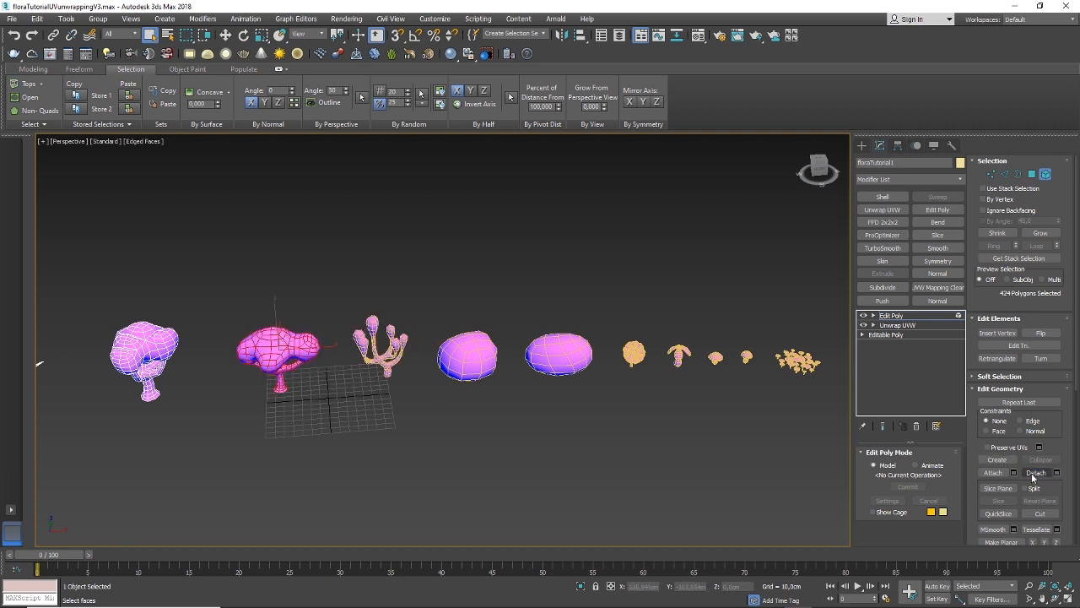
pyautogui.click(1037, 474)
# Detach the two-lobed tree beside the spiky plant and the plant's low drooping right-hand leaf from the combined flora model
pyautogui.moveTo(210, 303); pyautogui.dragTo(122, 404)
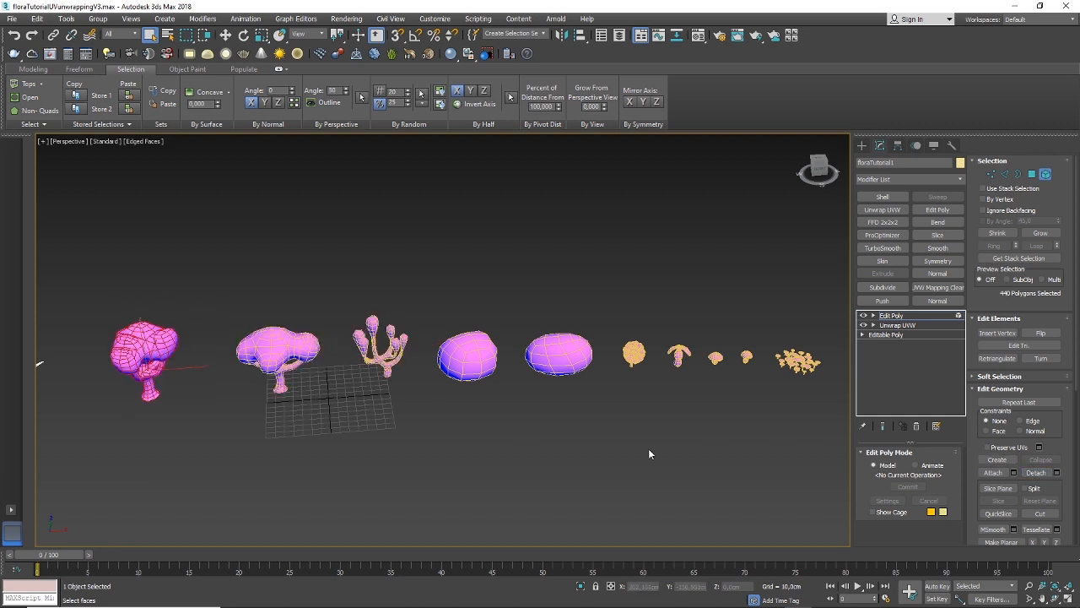
pyautogui.click(1037, 473)
pyautogui.moveTo(310, 336); pyautogui.dragTo(584, 317, button='middle')
pyautogui.scroll(3, 240, 361)
pyautogui.scroll(2, 329, 412)
pyautogui.click(326, 410)
pyautogui.click(1037, 472)
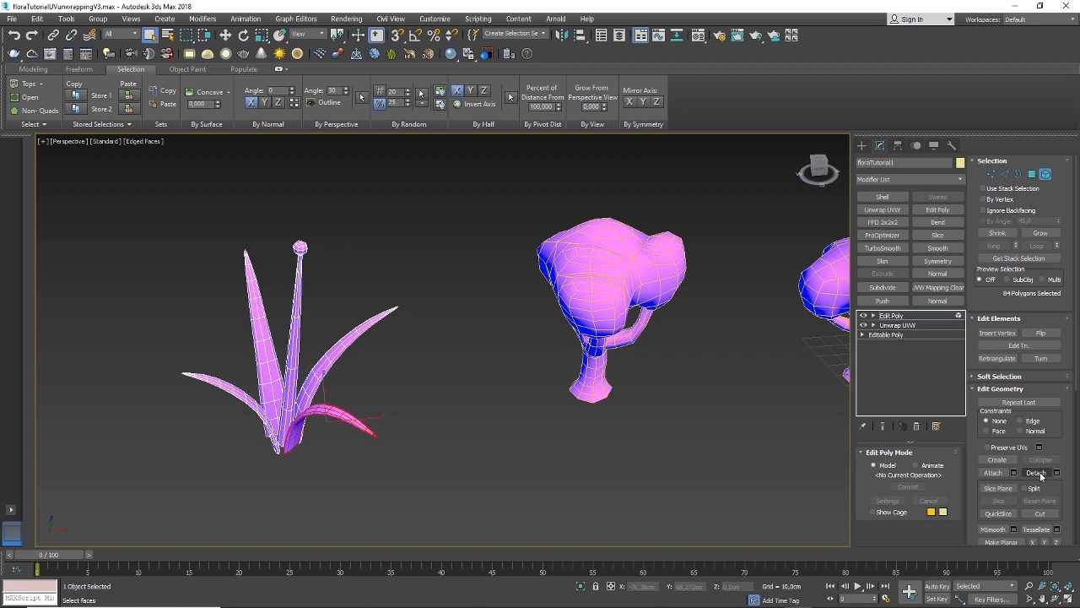
# Detach the spiky plant's upper right leaf, ball-tipped stalk, tall upright leaf and low left leaf as separate objects
pyautogui.click(326, 371)
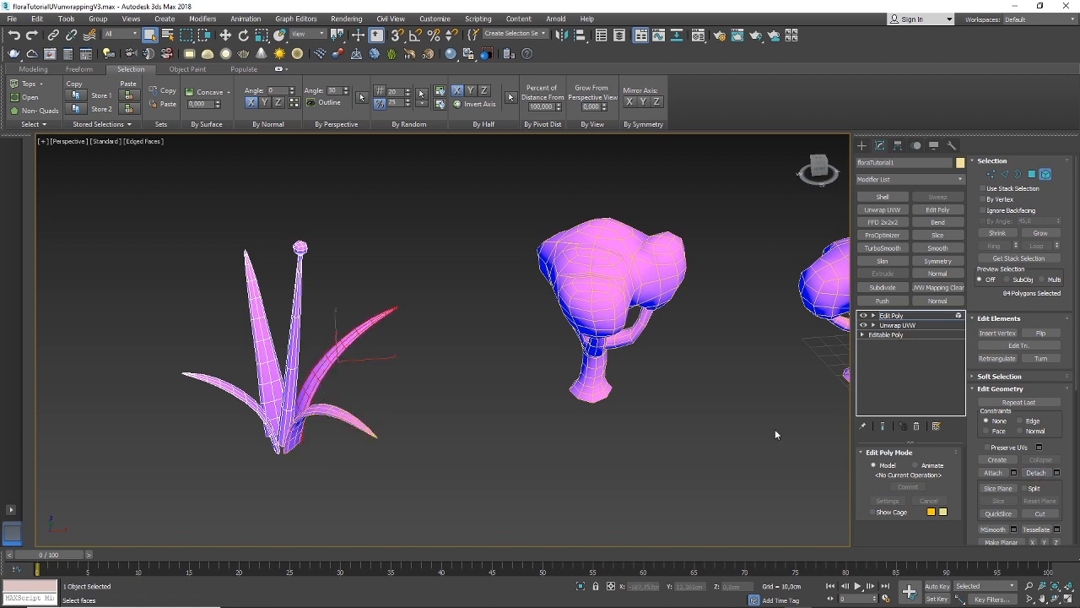
pyautogui.click(1037, 473)
pyautogui.click(294, 358)
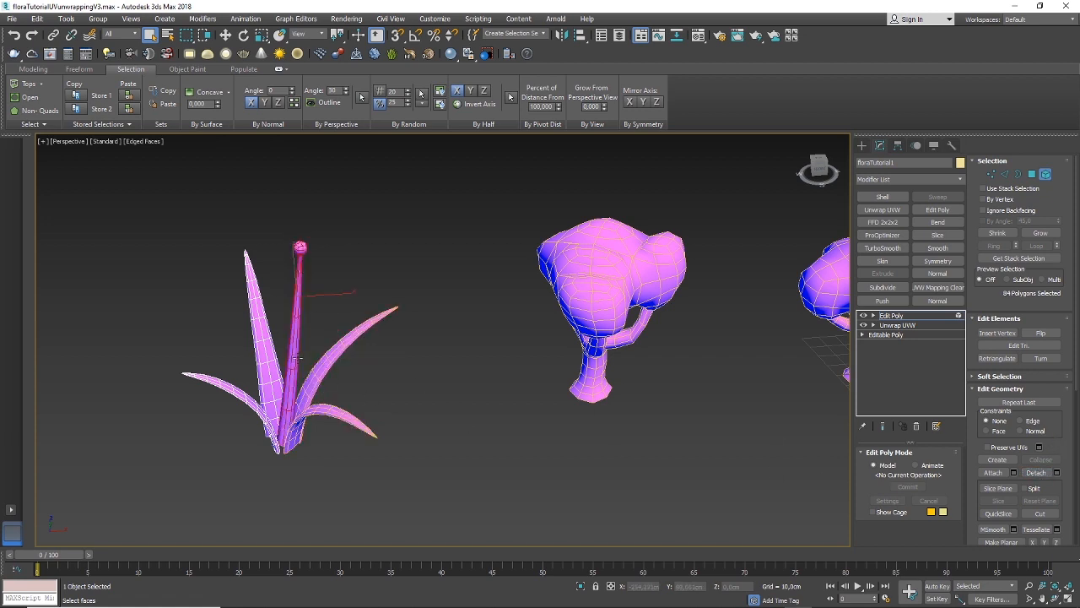
pyautogui.click(1037, 473)
pyautogui.click(259, 344)
pyautogui.click(1037, 473)
pyautogui.click(241, 395)
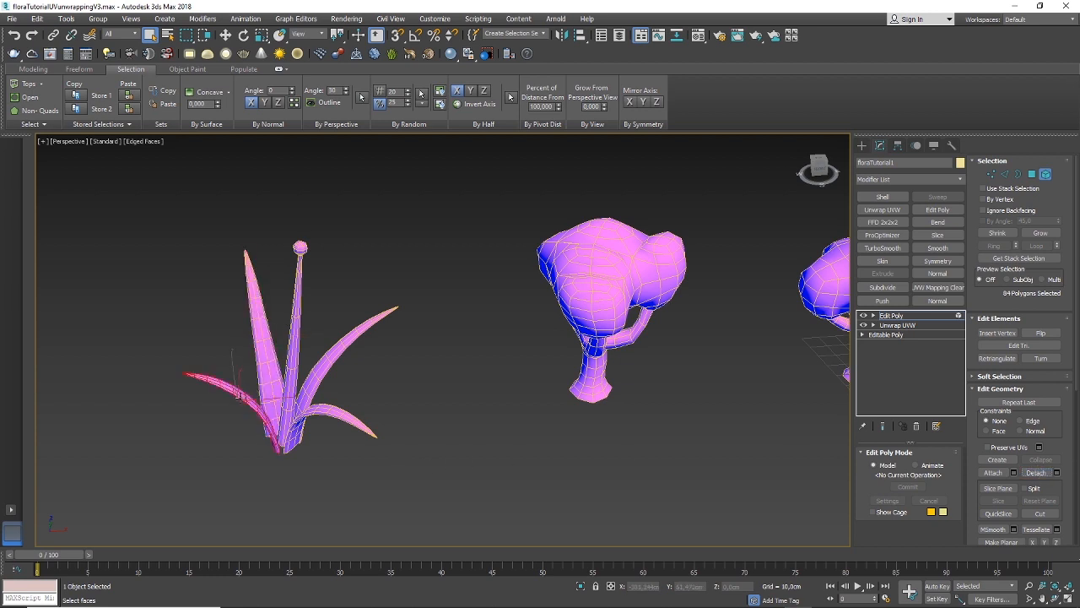
pyautogui.click(1038, 473)
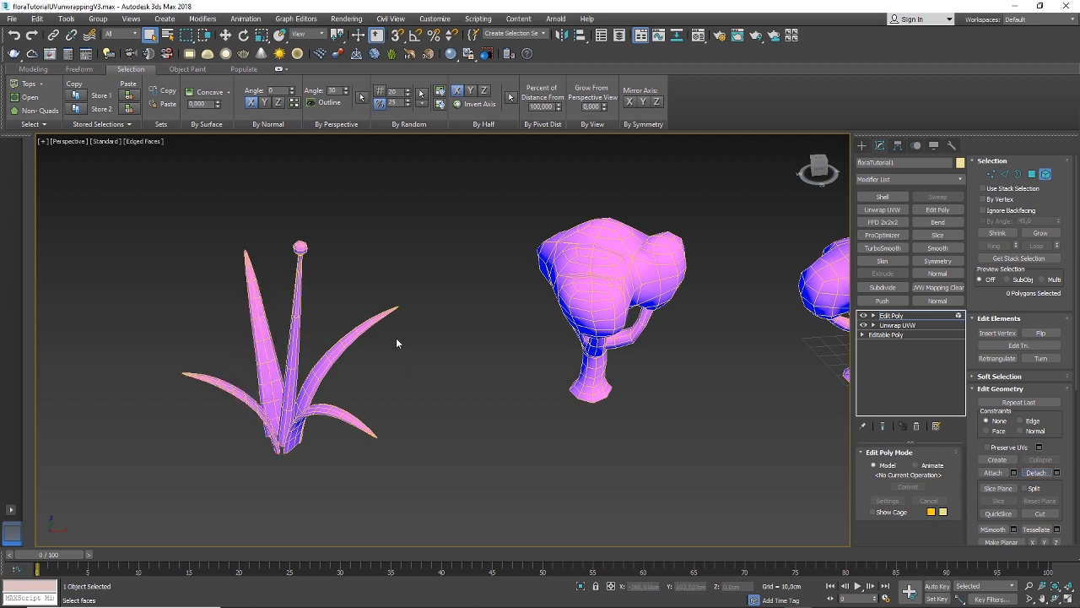
# Detach the tall tree's trunk, branches and cupped tips, without its spheres, from the combined flora model
pyautogui.scroll(-4, 398, 340)
pyautogui.scroll(-2, 402, 343)
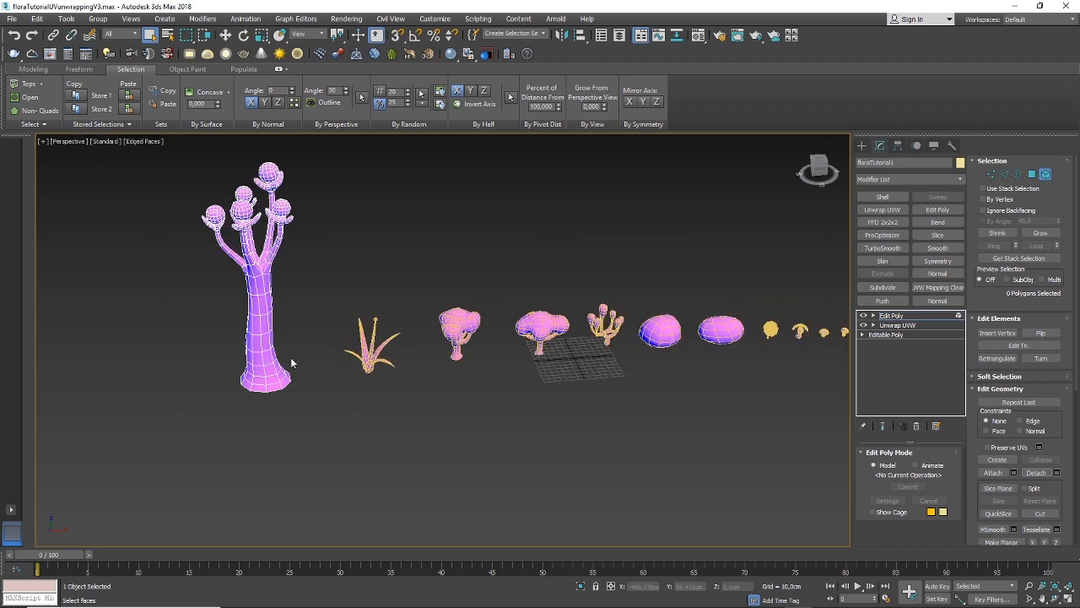
pyautogui.click(265, 349)
pyautogui.moveTo(321, 232); pyautogui.dragTo(336, 273, button='middle')
pyautogui.moveTo(367, 311)
pyautogui.keyDown('alt'); pyautogui.mouseDown(button='middle')
pyautogui.moveTo(364, 290)
pyautogui.moveTo(337, 303)
pyautogui.moveTo(352, 302)
pyautogui.mouseUp(button='middle'); pyautogui.keyUp('alt')
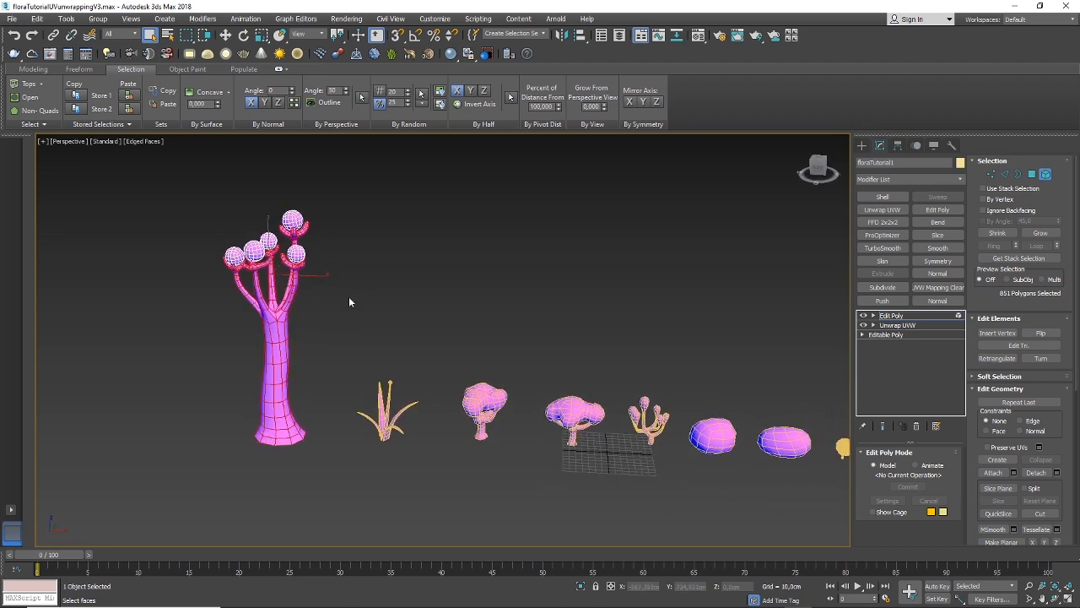
pyautogui.keyDown('alt'); pyautogui.moveTo(348, 297); pyautogui.dragTo(375, 299, button='middle'); pyautogui.keyUp('alt')
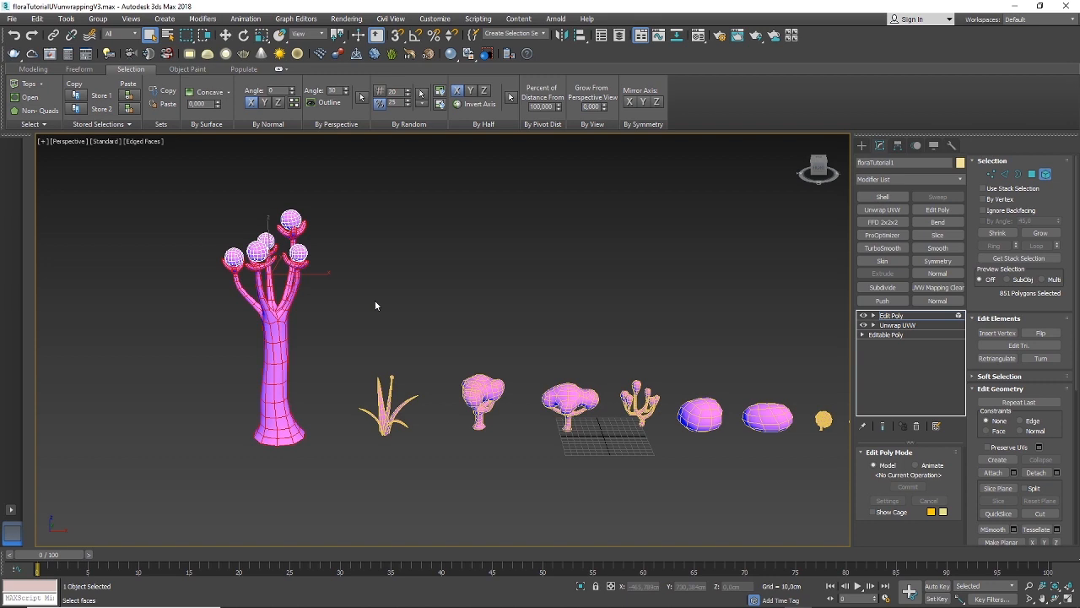
pyautogui.click(1041, 478)
# Detach each of the five spheres in the tall tree's branch tips as its own object
pyautogui.click(296, 253)
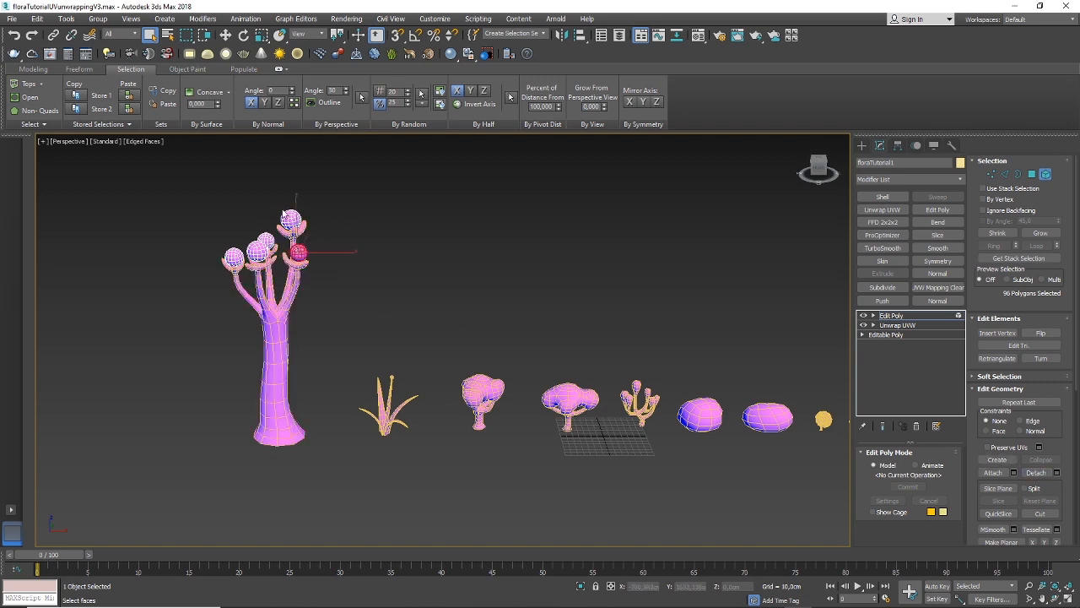
pyautogui.scroll(5, 296, 252)
pyautogui.click(305, 245)
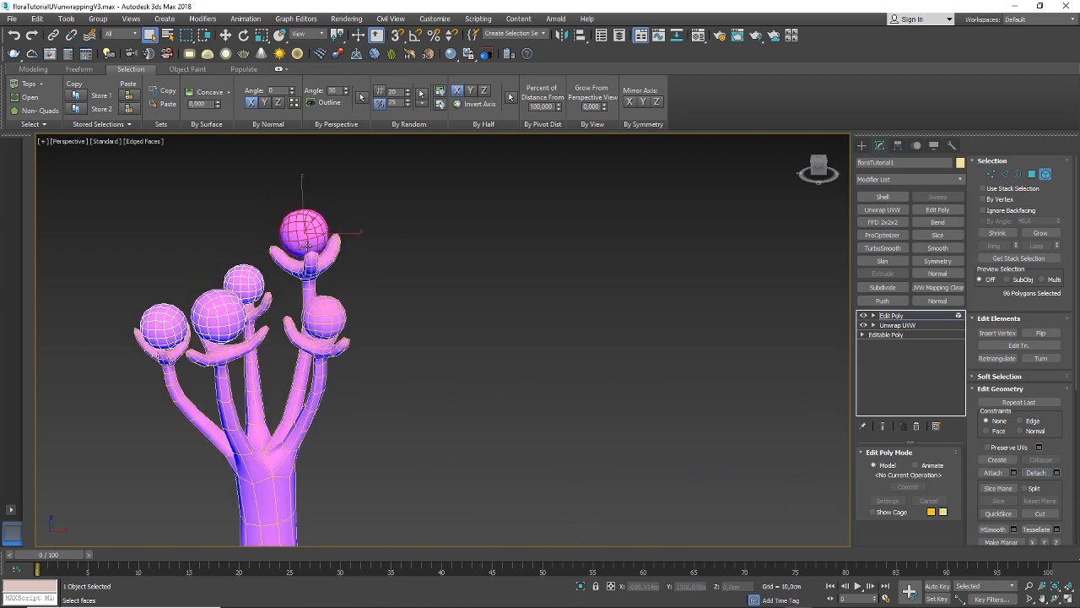
pyautogui.click(1037, 473)
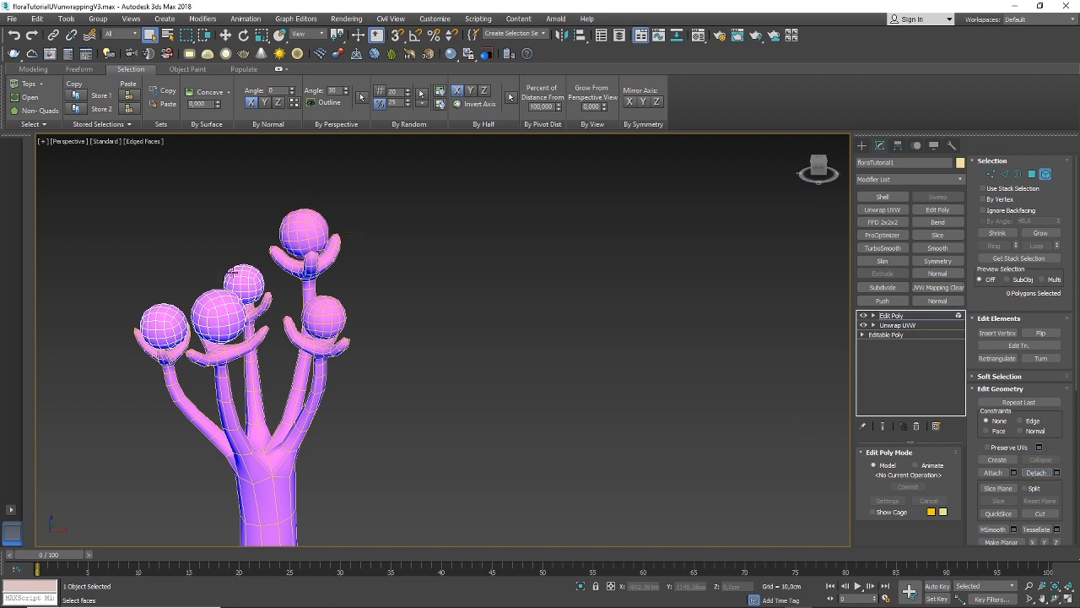
pyautogui.click(239, 275)
pyautogui.click(1036, 472)
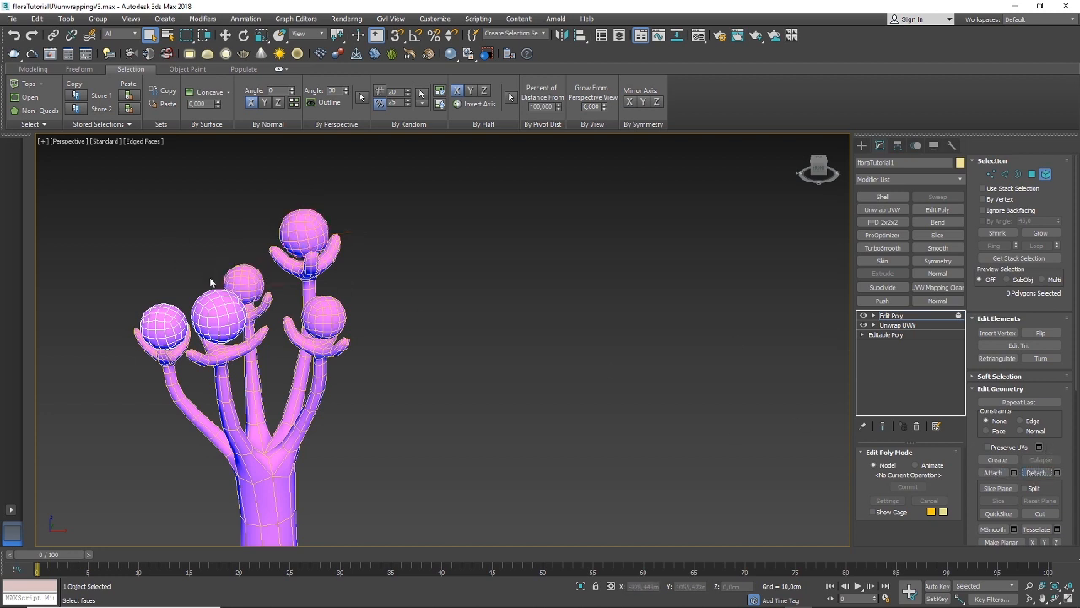
pyautogui.click(210, 303)
pyautogui.click(1037, 473)
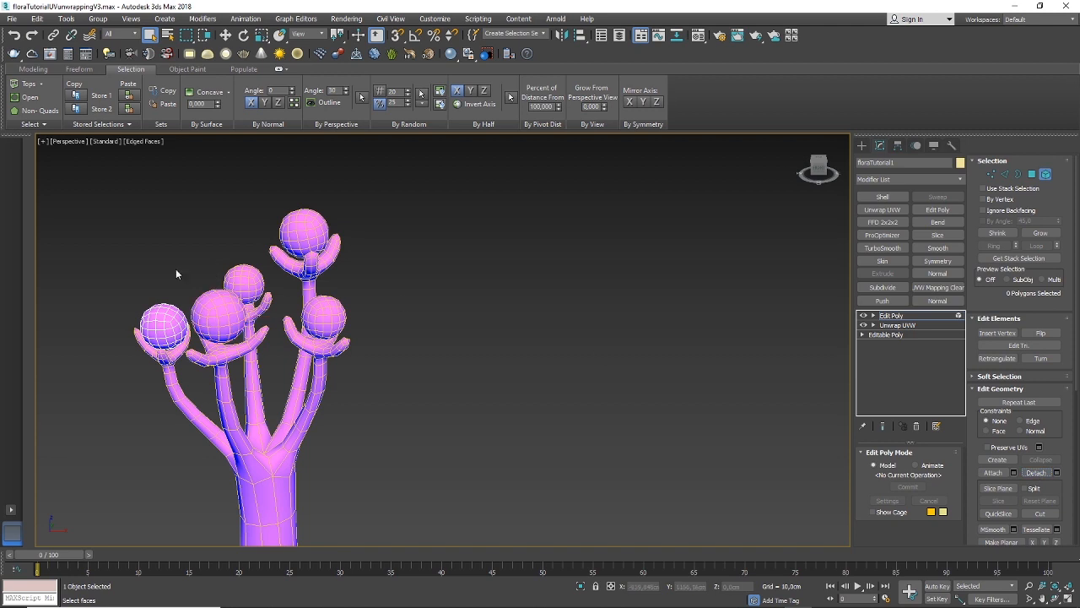
pyautogui.click(160, 327)
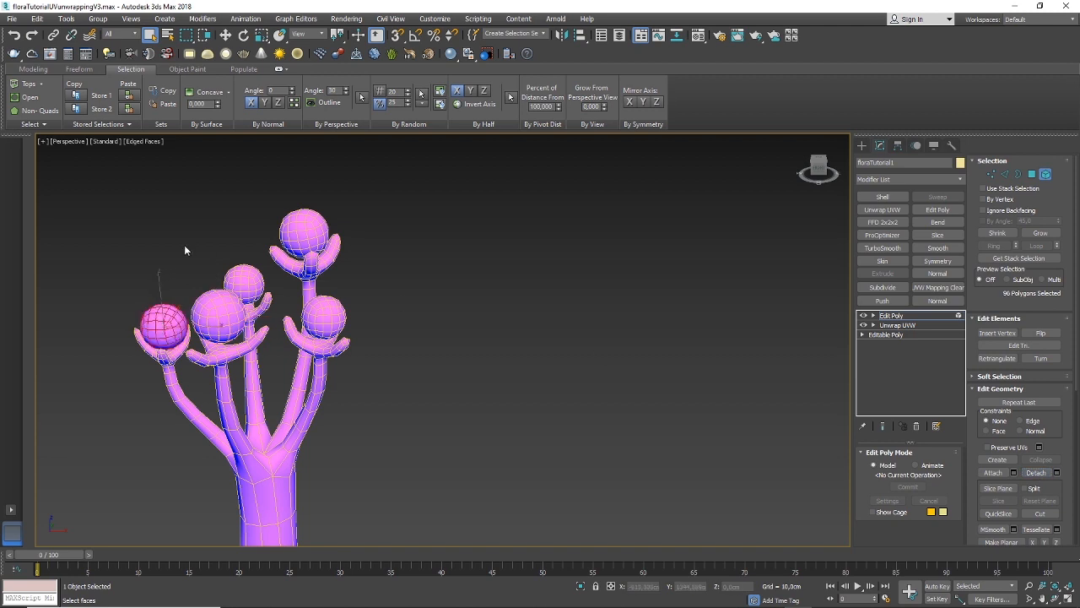
pyautogui.click(1036, 473)
pyautogui.scroll(-5, 422, 258)
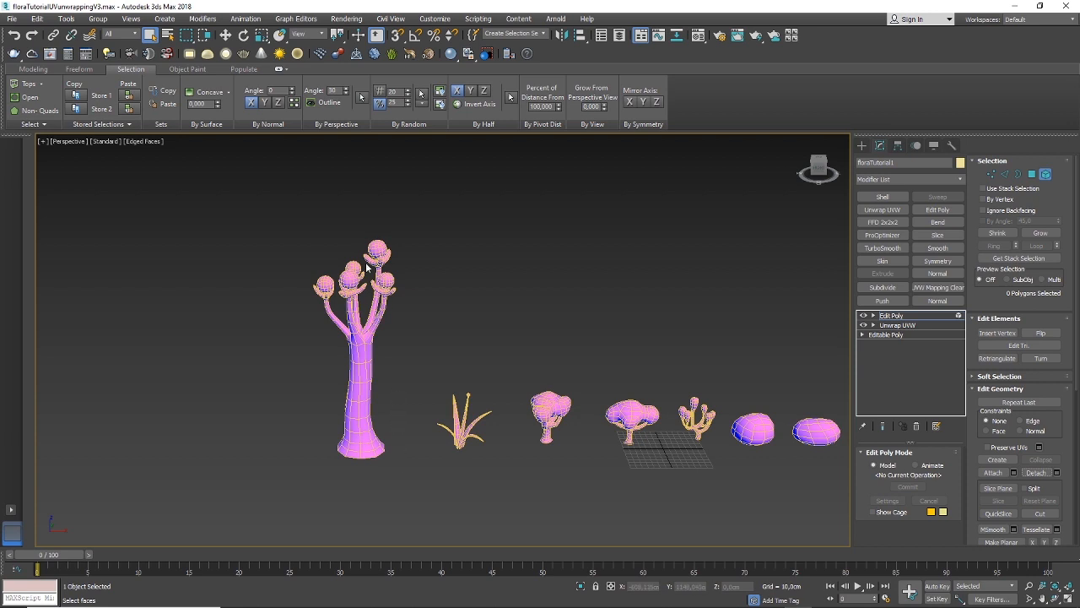
pyautogui.scroll(8, 385, 291)
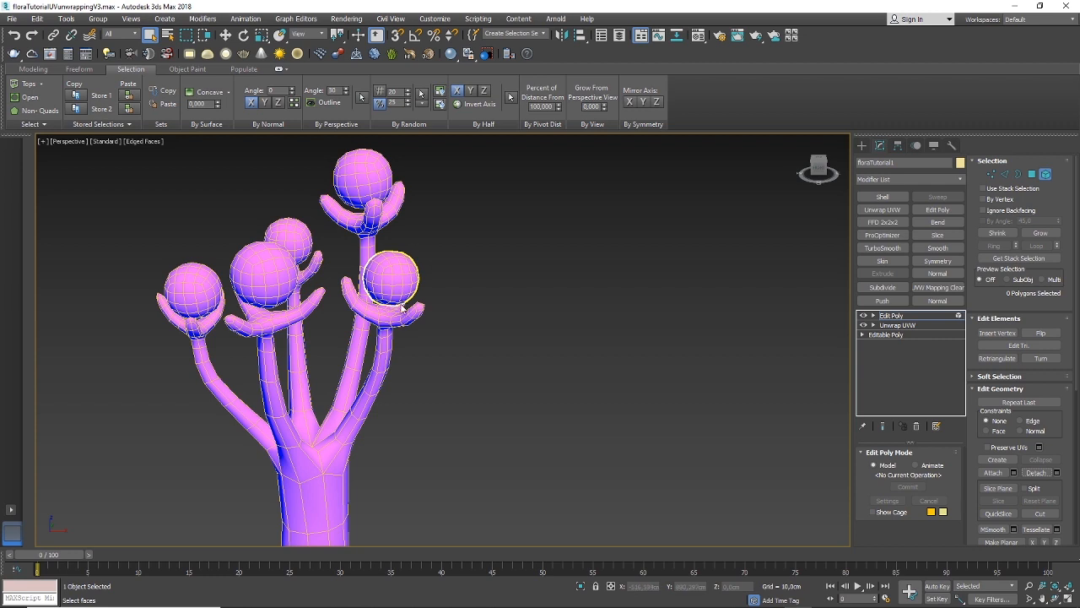
pyautogui.scroll(-3, 384, 309)
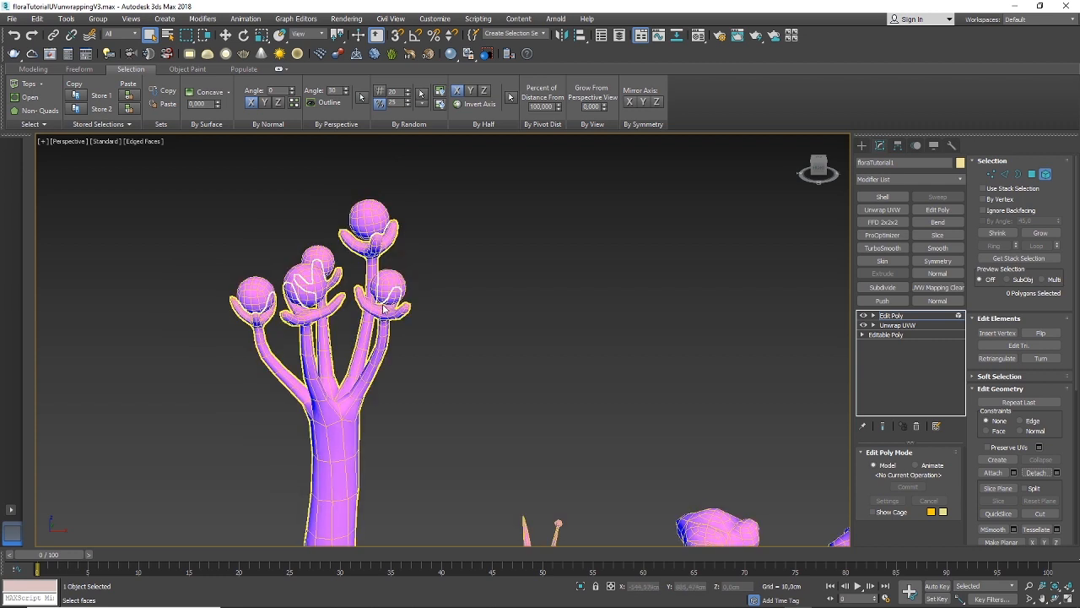
pyautogui.scroll(-2, 388, 296)
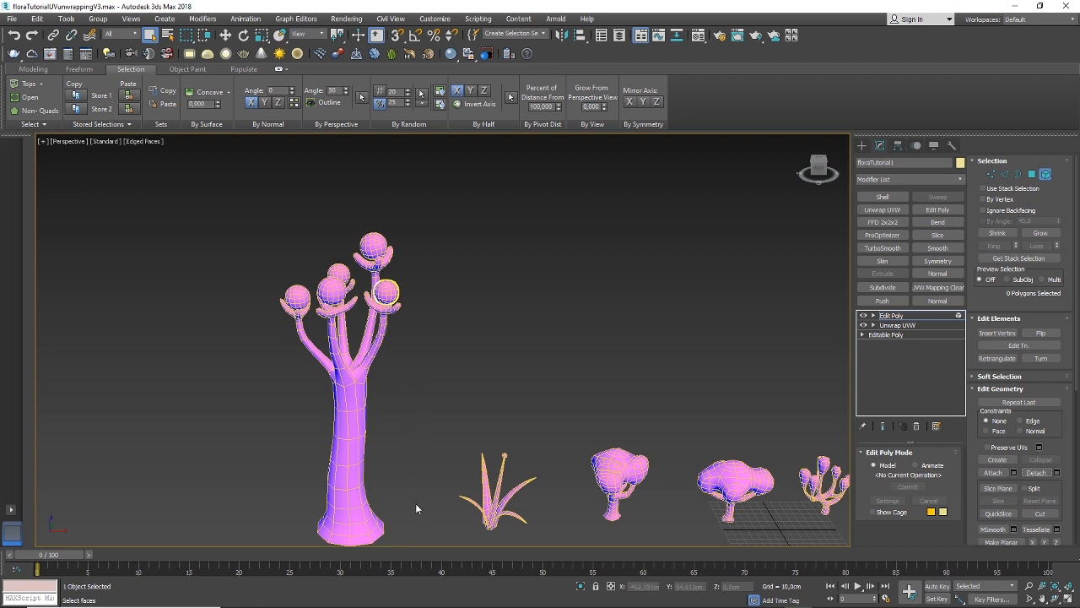
pyautogui.scroll(-1, 386, 481)
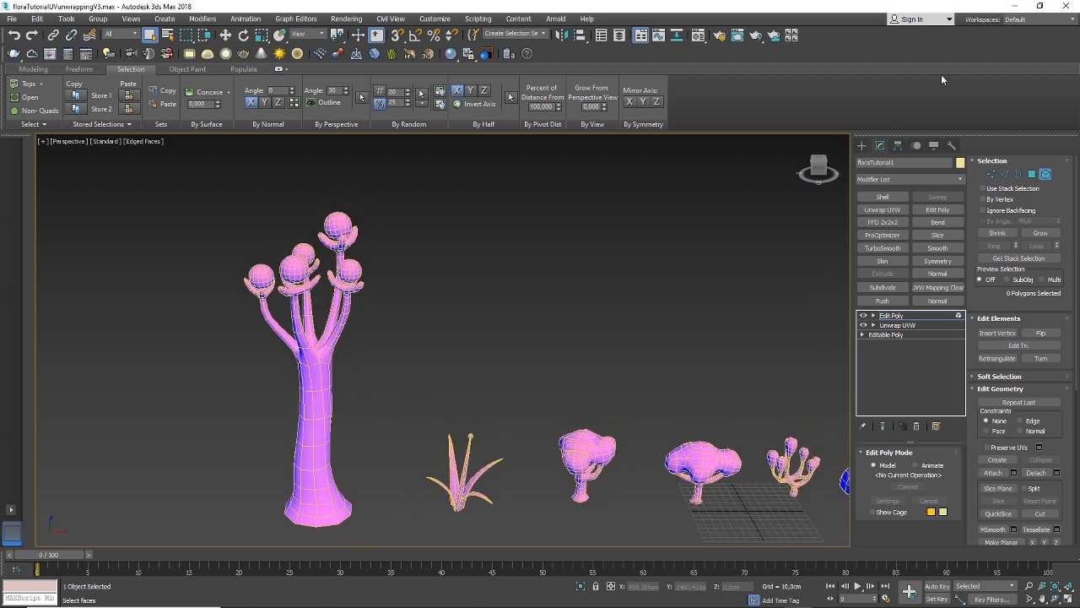
# Leave element editing, select all flora objects and center each pivot to its object
pyautogui.click(1045, 172)
pyautogui.scroll(-2, 537, 263)
pyautogui.scroll(-2, 460, 273)
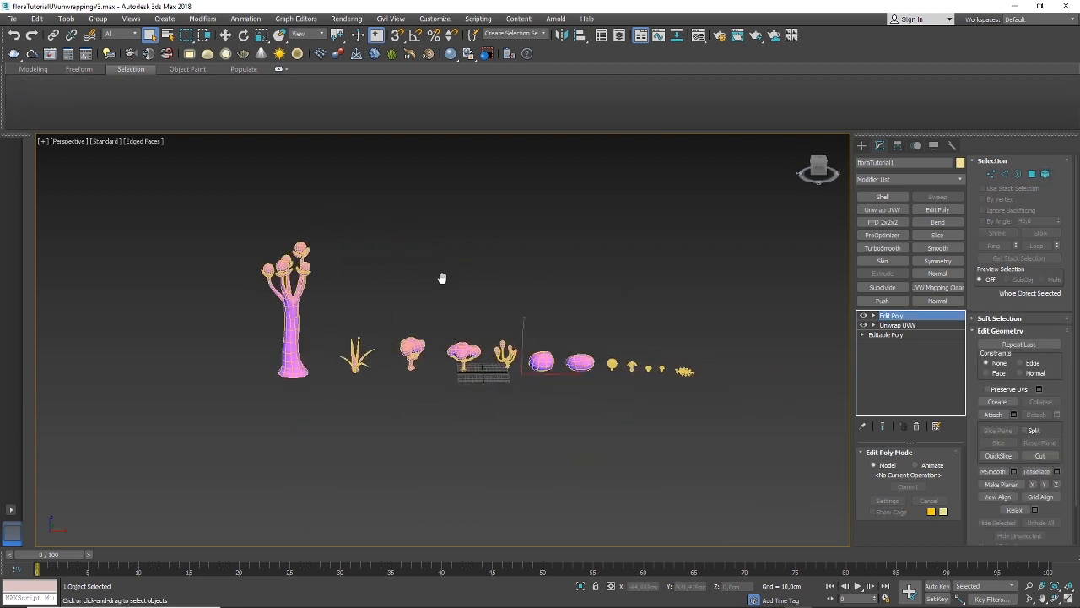
pyautogui.scroll(2, 491, 335)
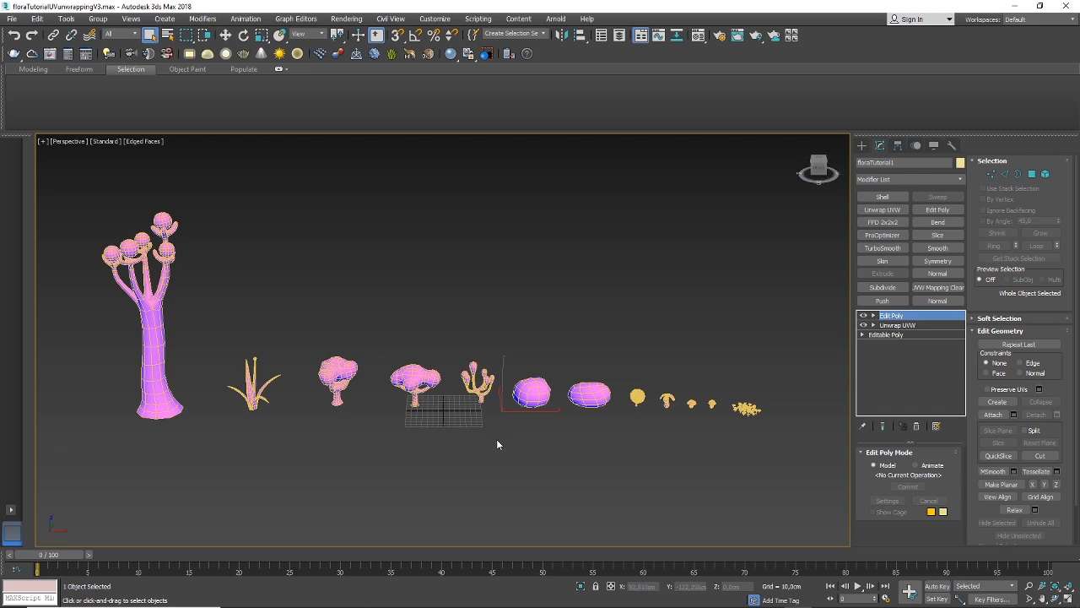
pyautogui.moveTo(496, 438); pyautogui.dragTo(510, 441, button='middle')
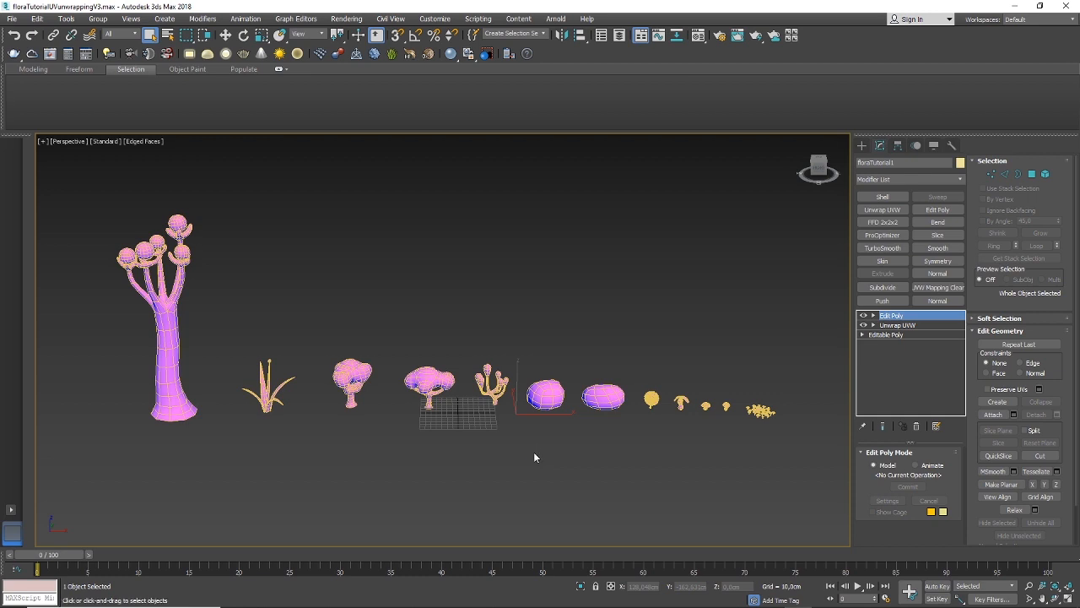
pyautogui.hotkey('ctrl', 'a')
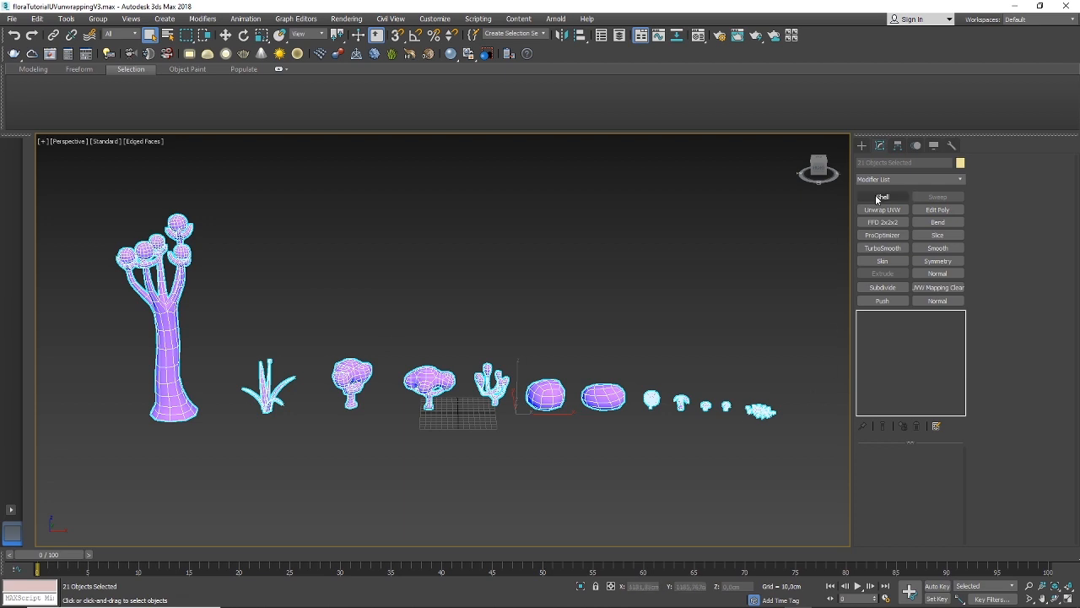
pyautogui.click(896, 147)
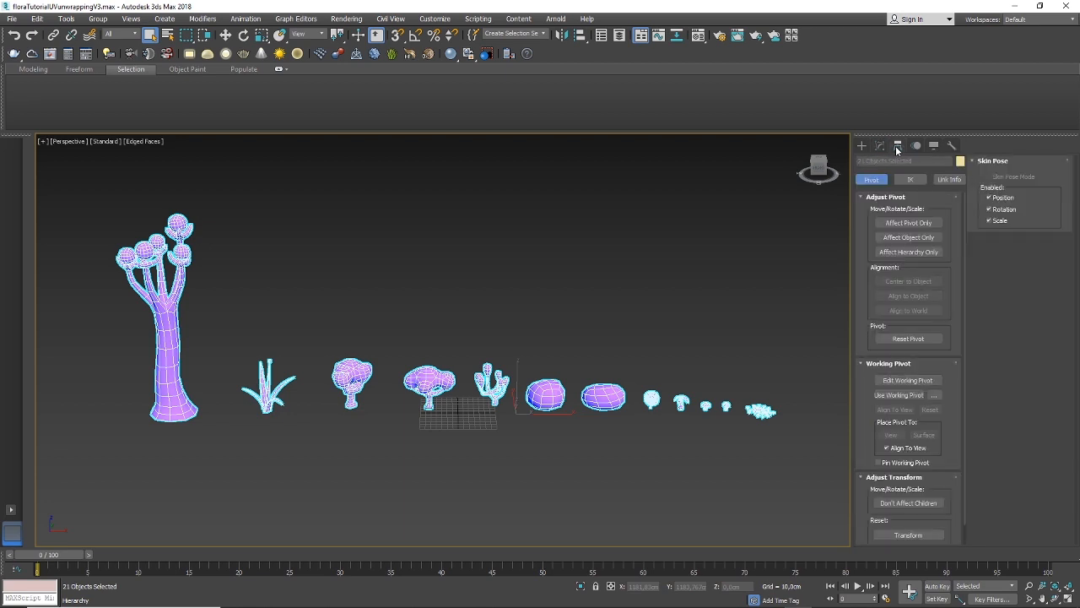
pyautogui.click(908, 224)
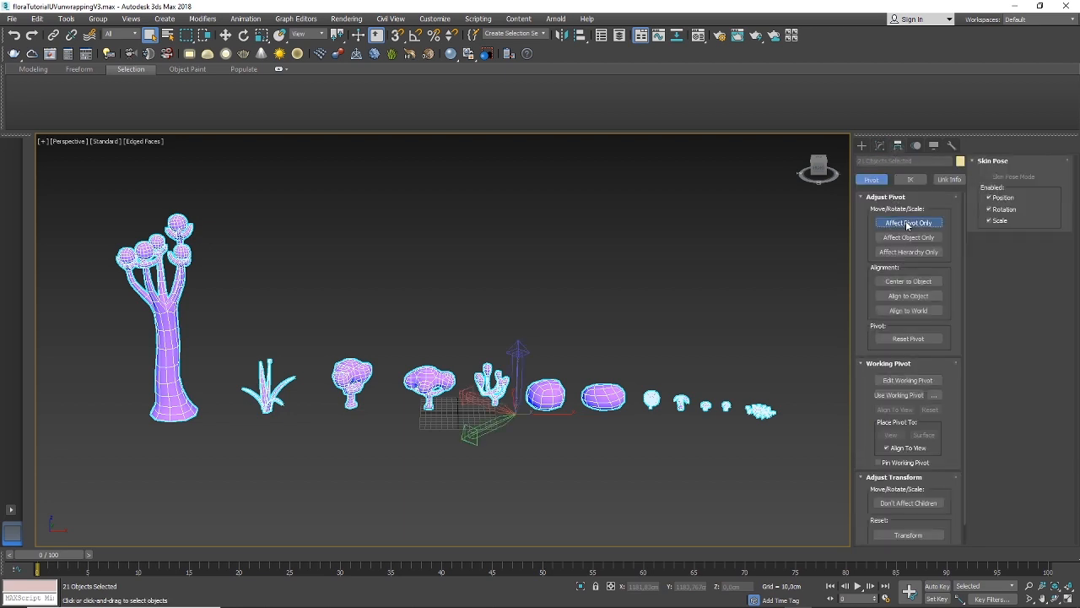
pyautogui.click(905, 282)
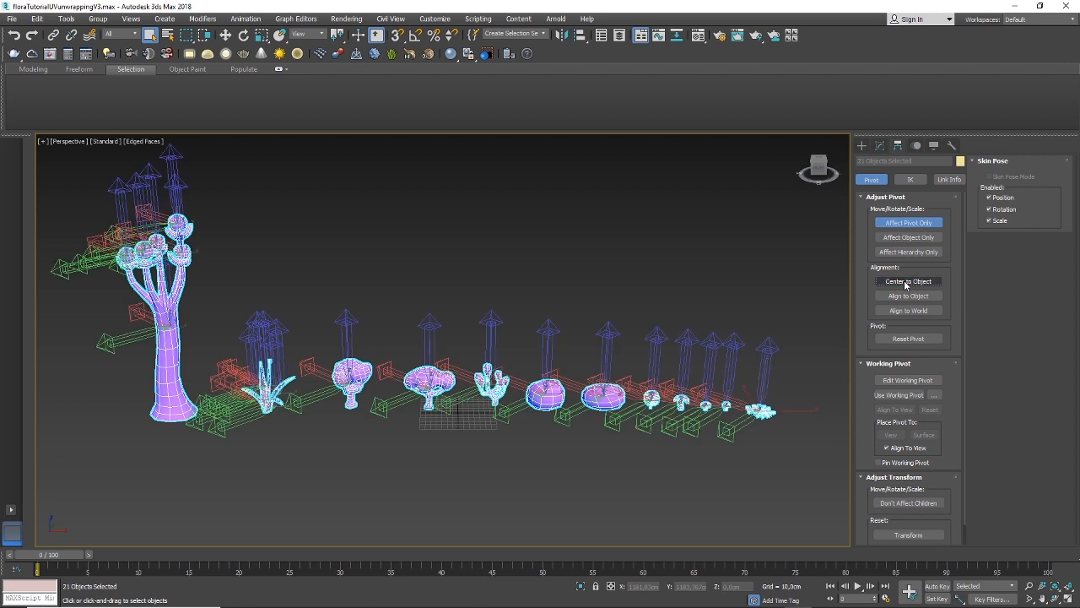
pyautogui.click(919, 224)
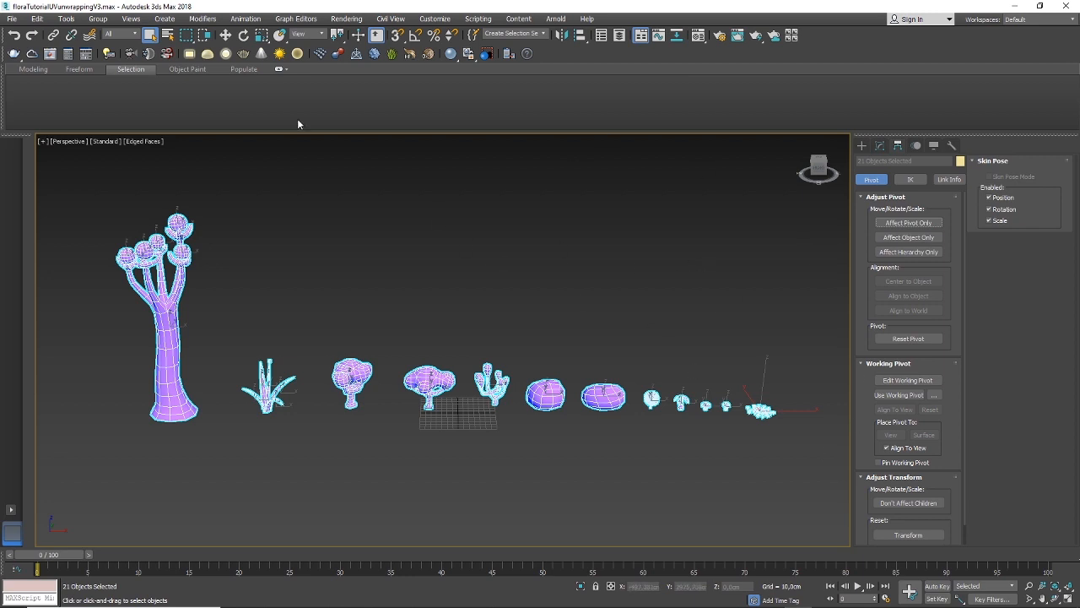
# Export the selected flora objects as an FBX file named FloraTutorialStuff, keeping the current export settings
pyautogui.click(12, 18)
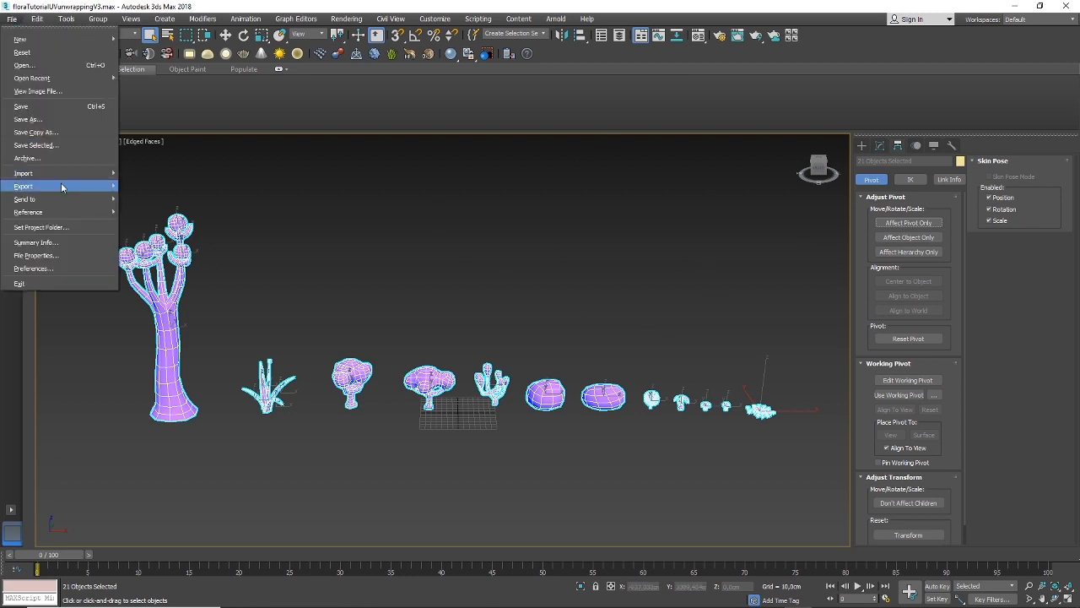
pyautogui.moveTo(62, 188)
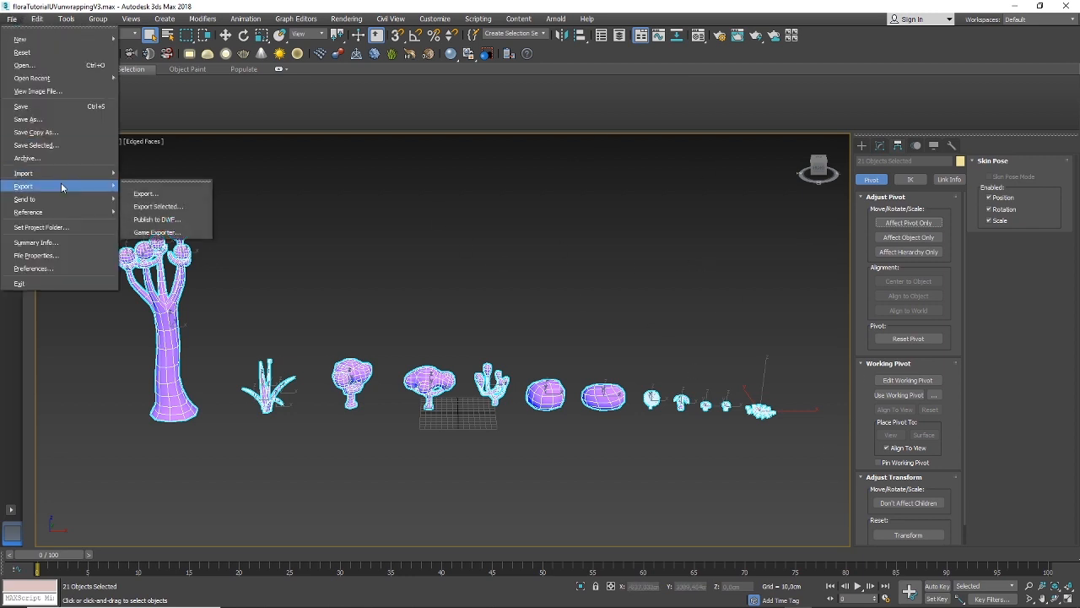
pyautogui.click(157, 207)
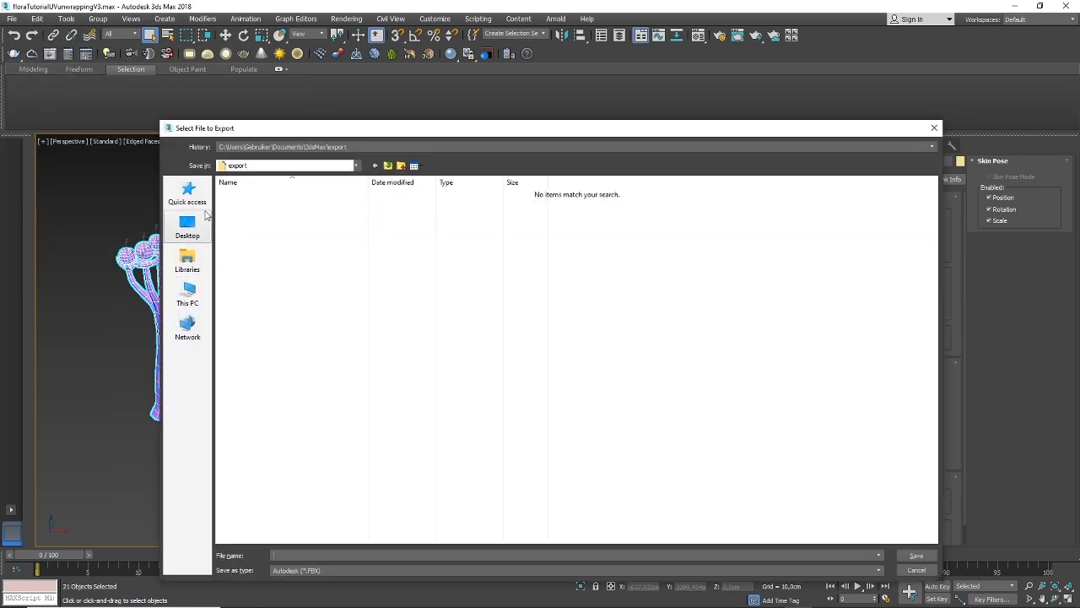
pyautogui.moveTo(366, 128); pyautogui.dragTo(326, 92)
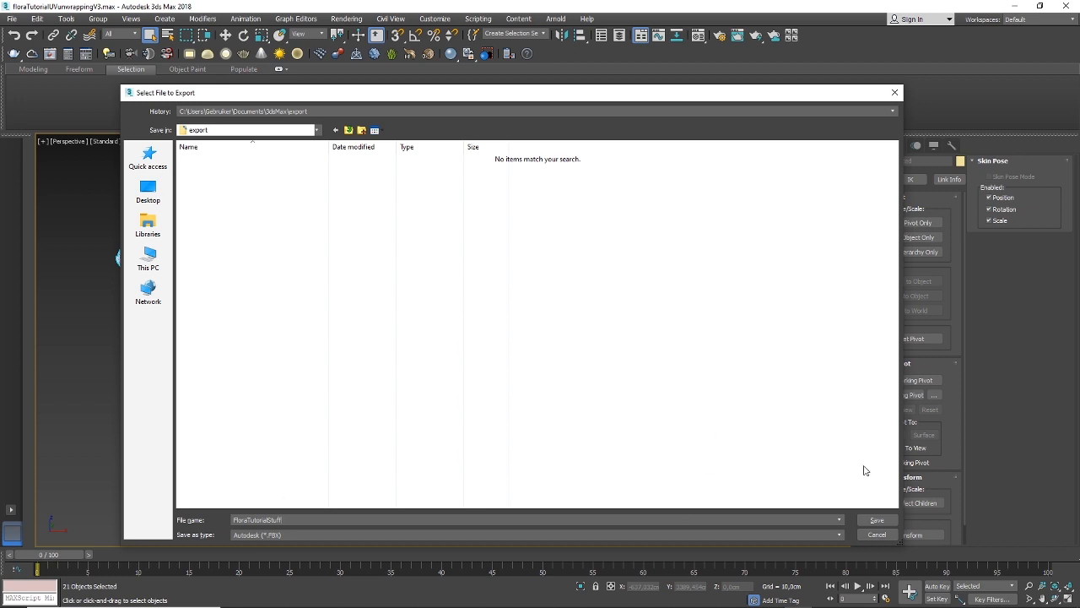
pyautogui.click(873, 519)
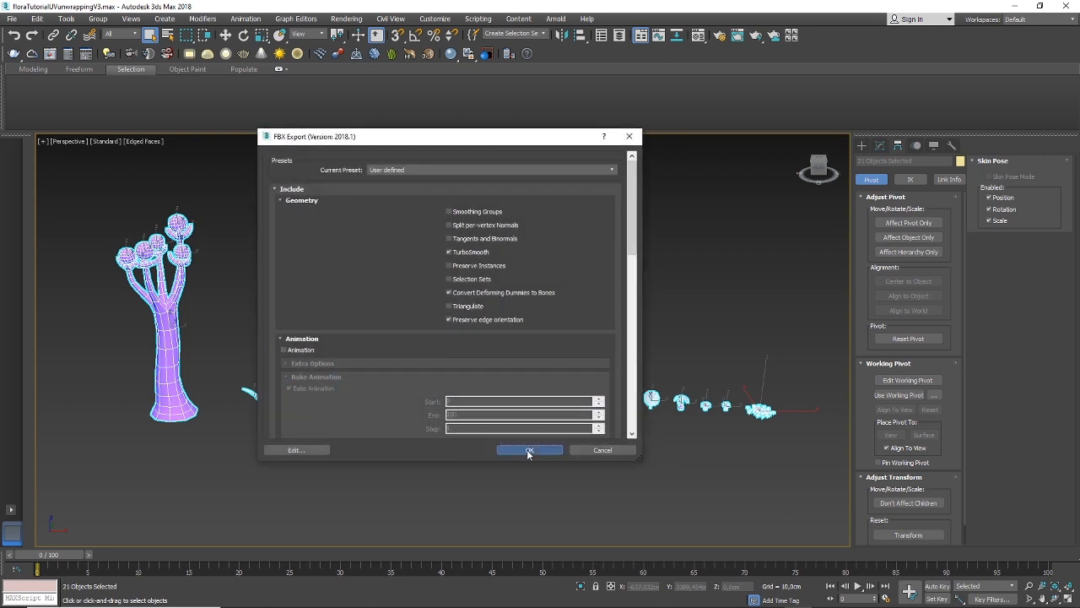
pyautogui.click(527, 449)
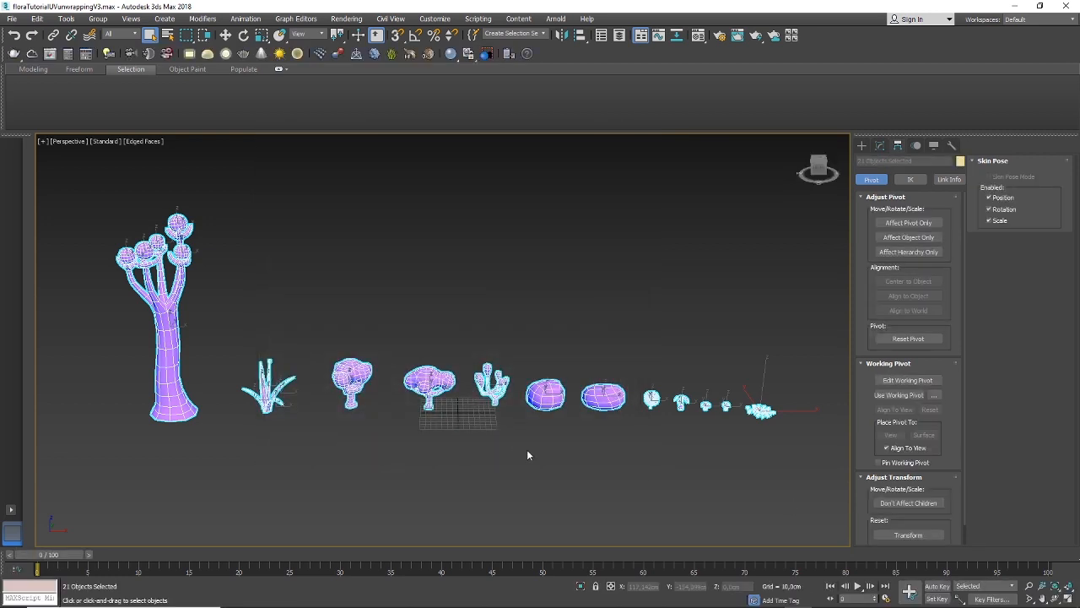